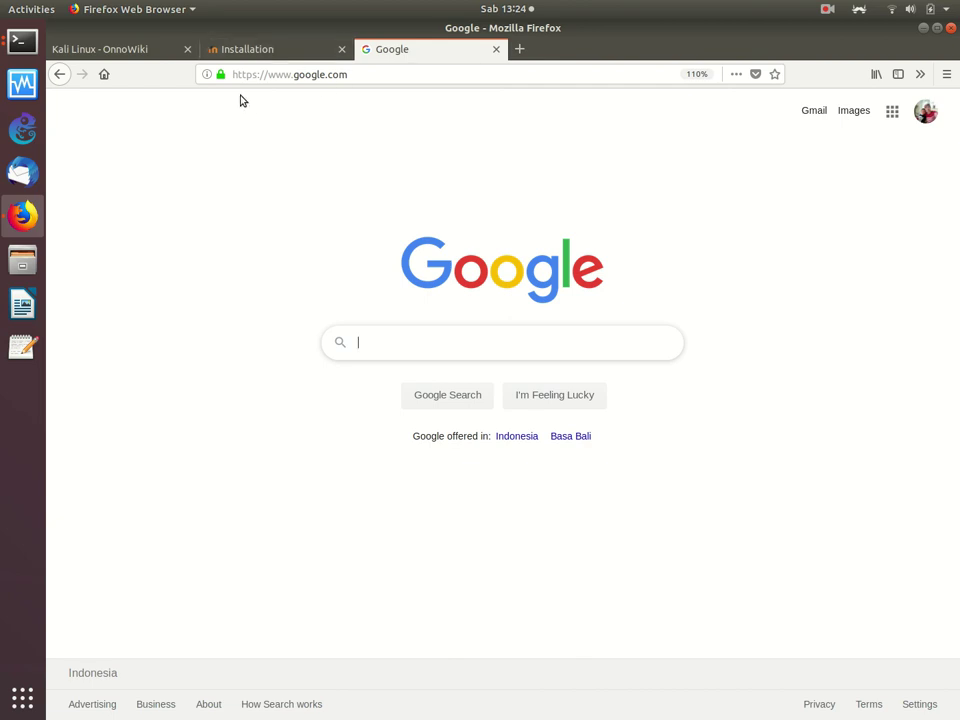
Step: From the Kali Linux OnnoWiki page, search the wiki for 'moodle' and scroll down the Moodle article
{"action": "left_click", "coordinate": [133, 52]}
{"action": "type", "text": "onnocenter.or.id/wiki/index.php/Kali_Linux"}
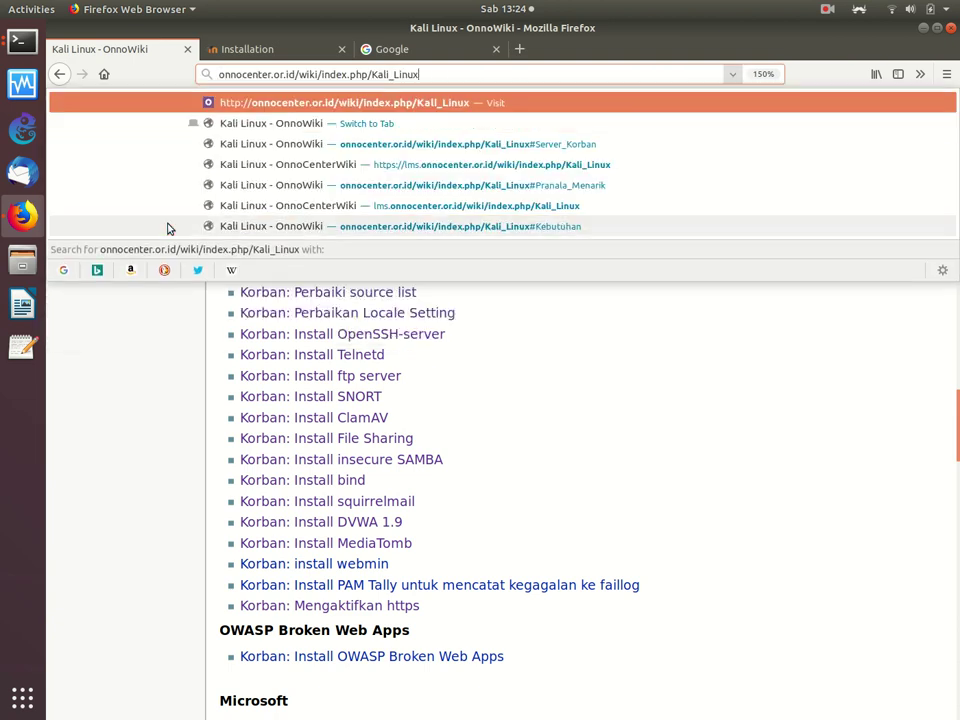
{"action": "left_click", "coordinate": [169, 343]}
{"action": "scroll", "coordinate": [169, 343], "scroll_direction": "up", "scroll_amount": 10}
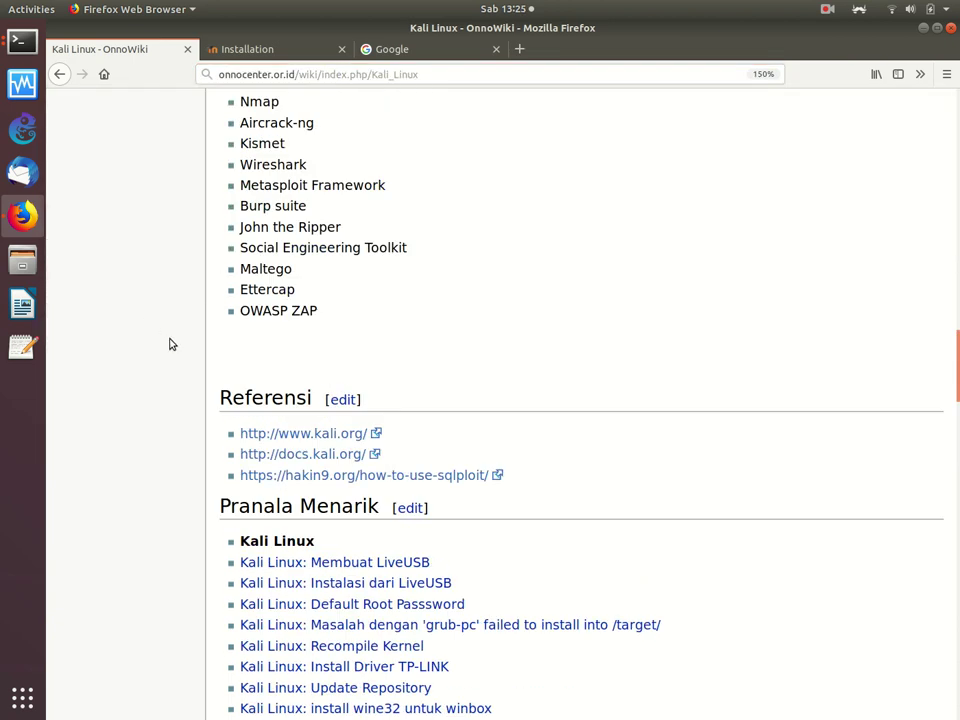
{"action": "scroll", "coordinate": [169, 343], "scroll_direction": "up", "scroll_amount": 10}
{"action": "type", "text": "moodle"}
{"action": "key", "text": "Return"}
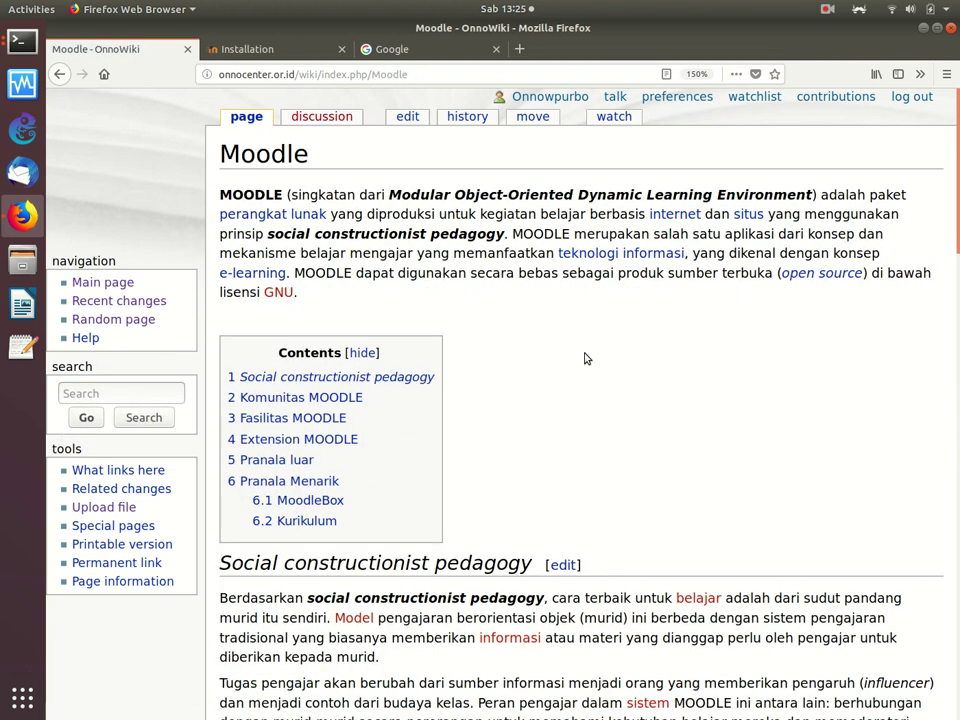
{"action": "scroll", "coordinate": [585, 358], "scroll_direction": "down", "scroll_amount": 15}
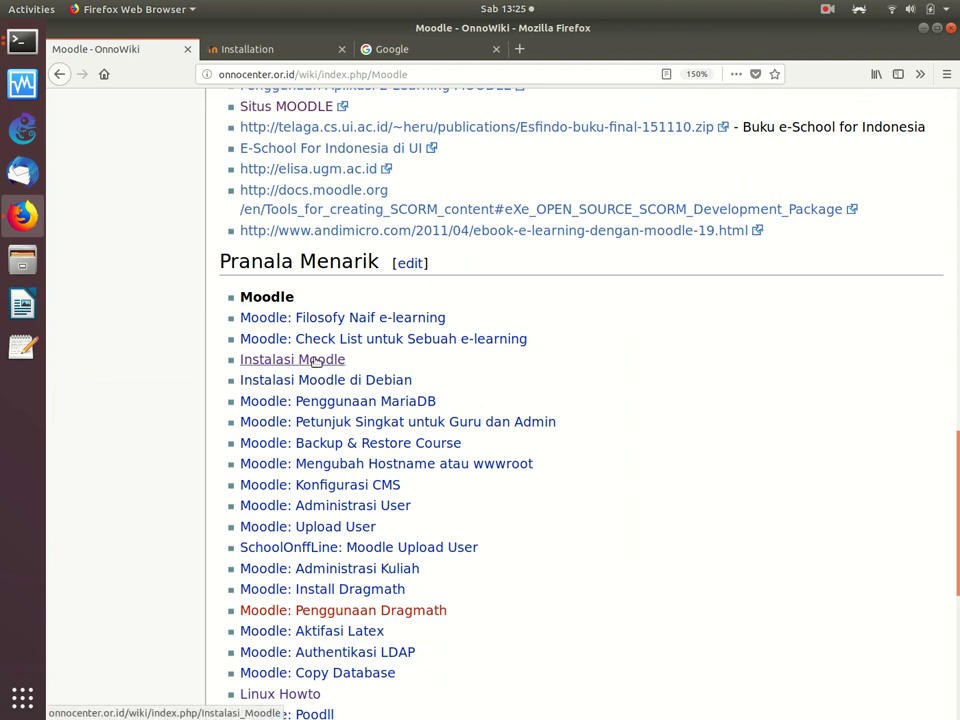
Step: Open the Instalasi Moodle article and read down to the Akses Moodle and Edit php.ini sections
{"action": "left_click", "coordinate": [310, 360]}
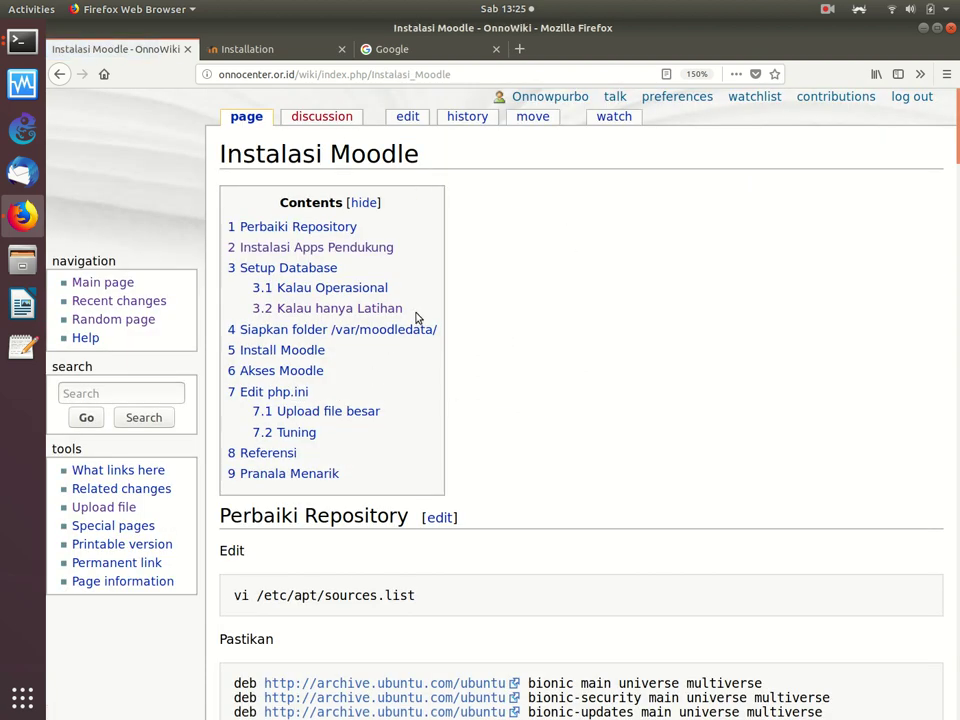
{"action": "scroll", "coordinate": [418, 317], "scroll_direction": "down", "scroll_amount": 1}
{"action": "scroll", "coordinate": [418, 317], "scroll_direction": "down", "scroll_amount": 12}
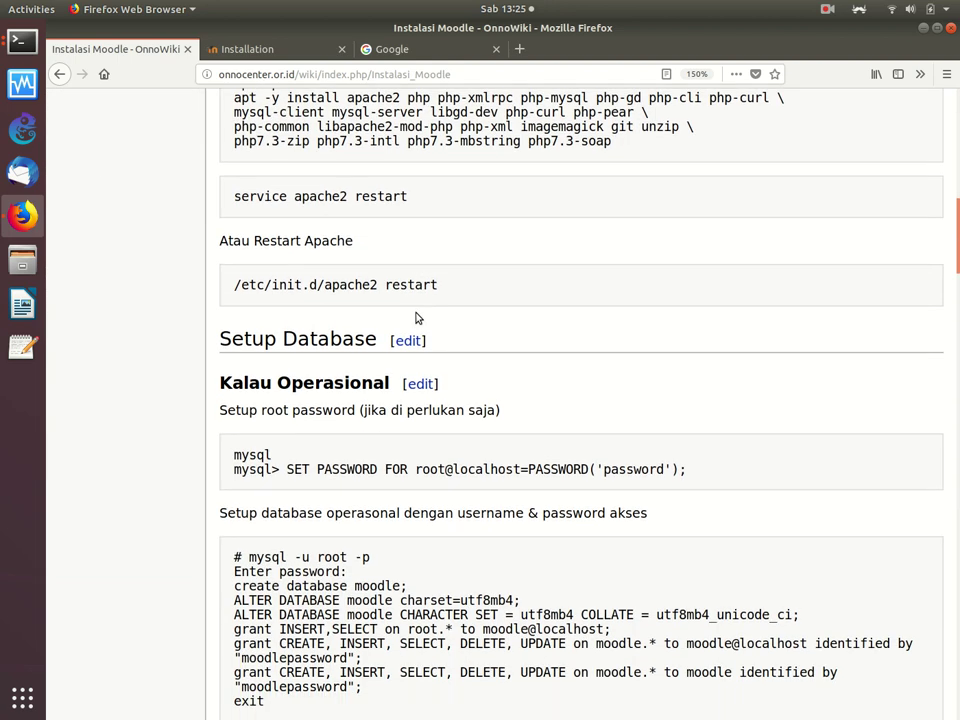
{"action": "scroll", "coordinate": [418, 317], "scroll_direction": "down", "scroll_amount": 2}
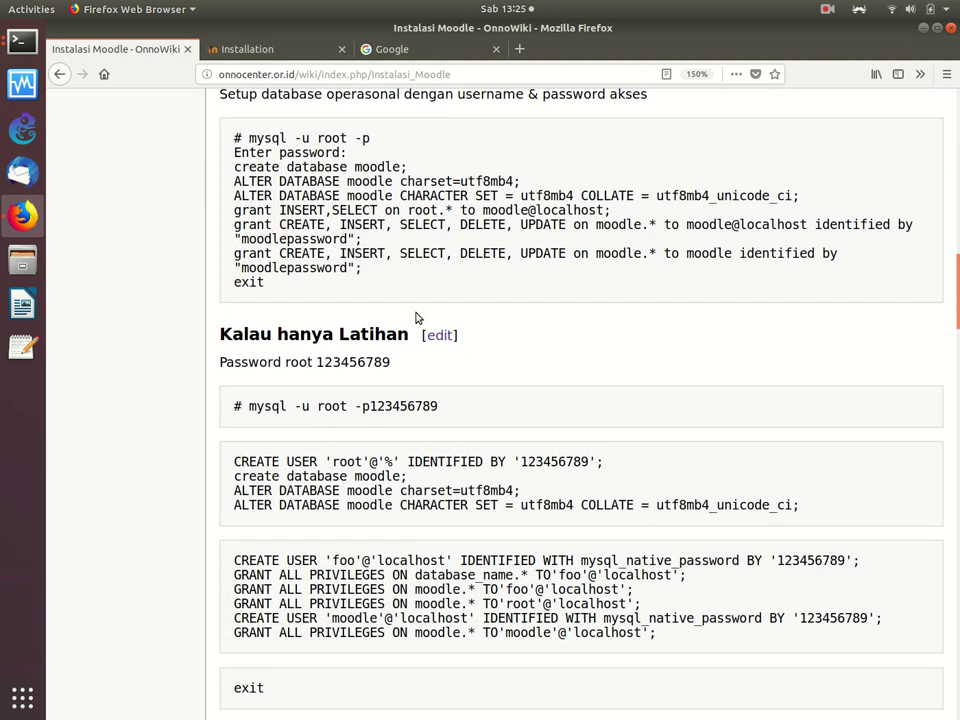
{"action": "scroll", "coordinate": [317, 300], "scroll_direction": "down", "scroll_amount": 5}
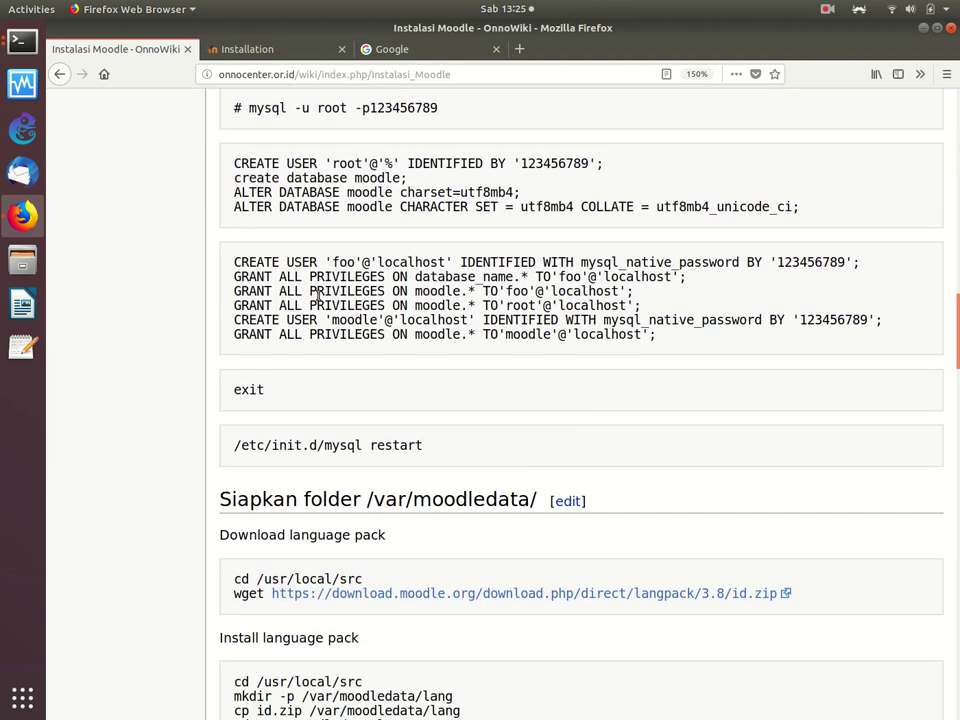
{"action": "scroll", "coordinate": [318, 338], "scroll_direction": "down", "scroll_amount": 8}
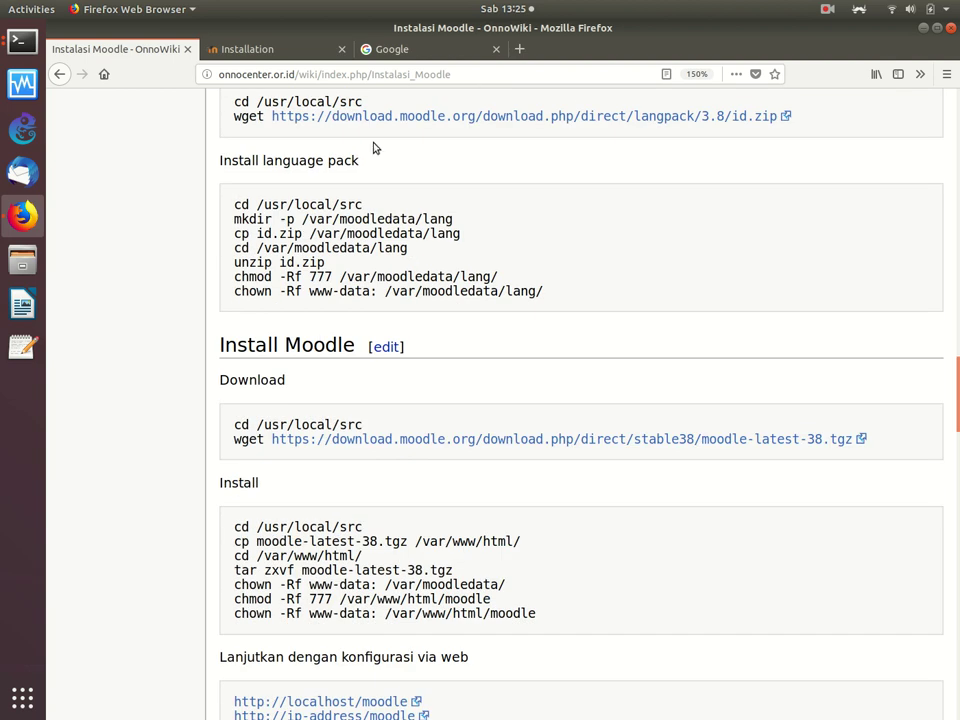
{"action": "scroll", "coordinate": [375, 146], "scroll_direction": "up", "scroll_amount": 1}
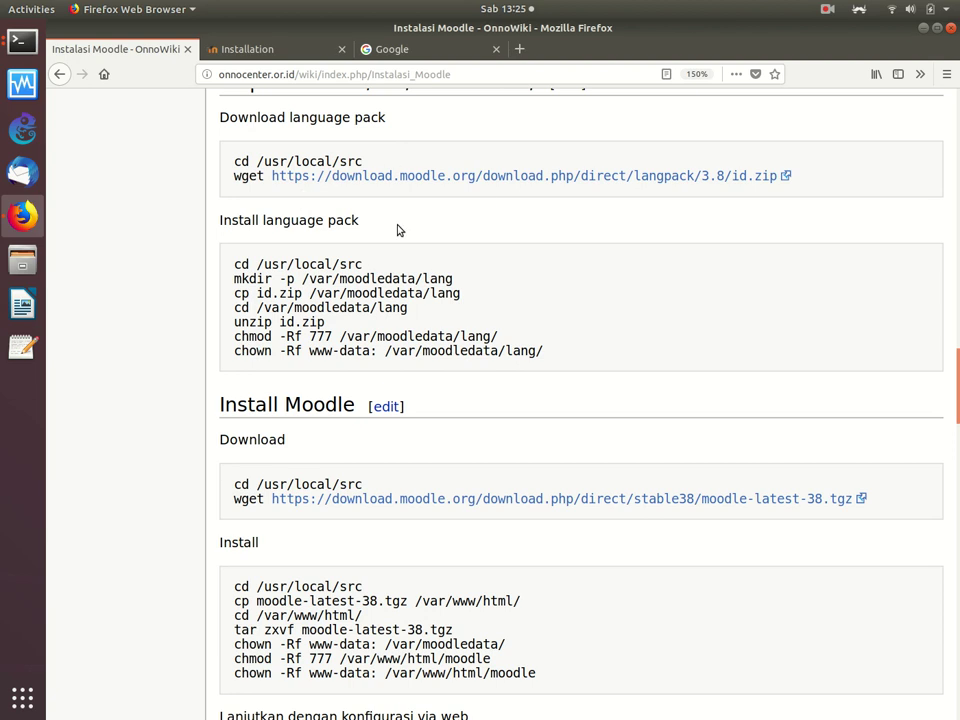
{"action": "scroll", "coordinate": [397, 230], "scroll_direction": "down", "scroll_amount": 4}
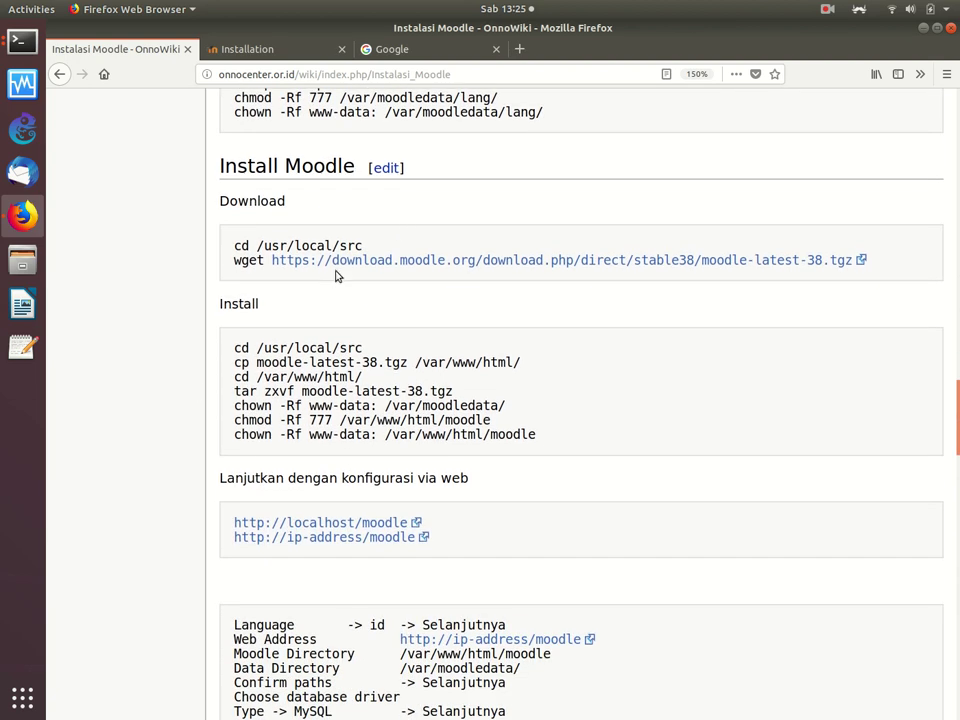
{"action": "scroll", "coordinate": [336, 274], "scroll_direction": "down", "scroll_amount": 5}
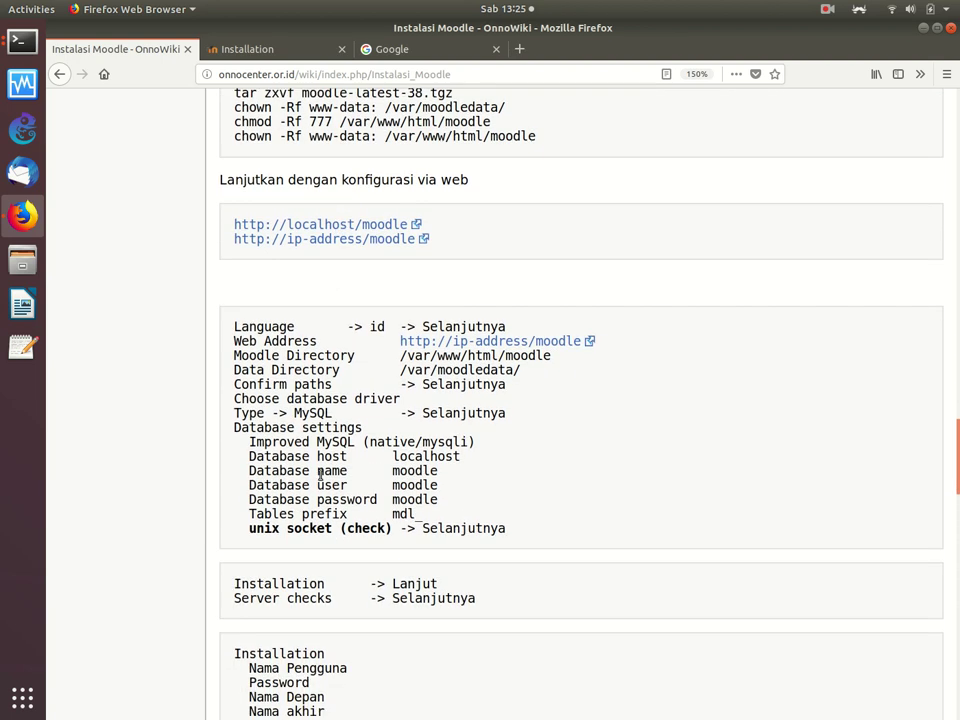
{"action": "scroll", "coordinate": [383, 303], "scroll_direction": "down", "scroll_amount": 6}
{"action": "scroll", "coordinate": [383, 303], "scroll_direction": "down", "scroll_amount": 3}
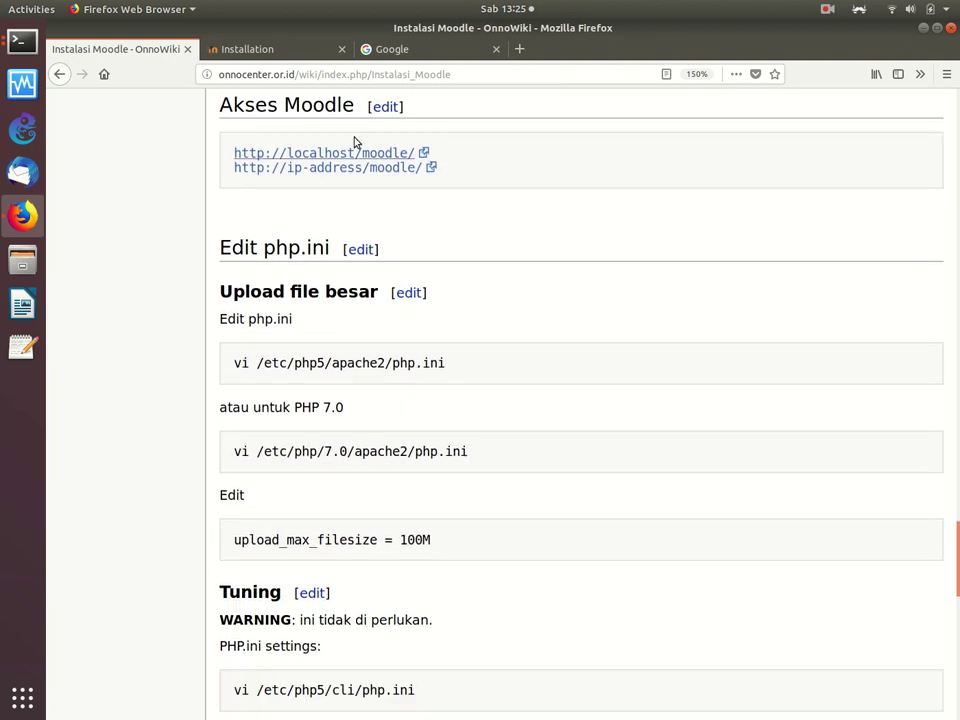
Step: Switch to the Moodle installation tab and enlarge the page with Ctrl++
{"action": "left_click", "coordinate": [276, 49]}
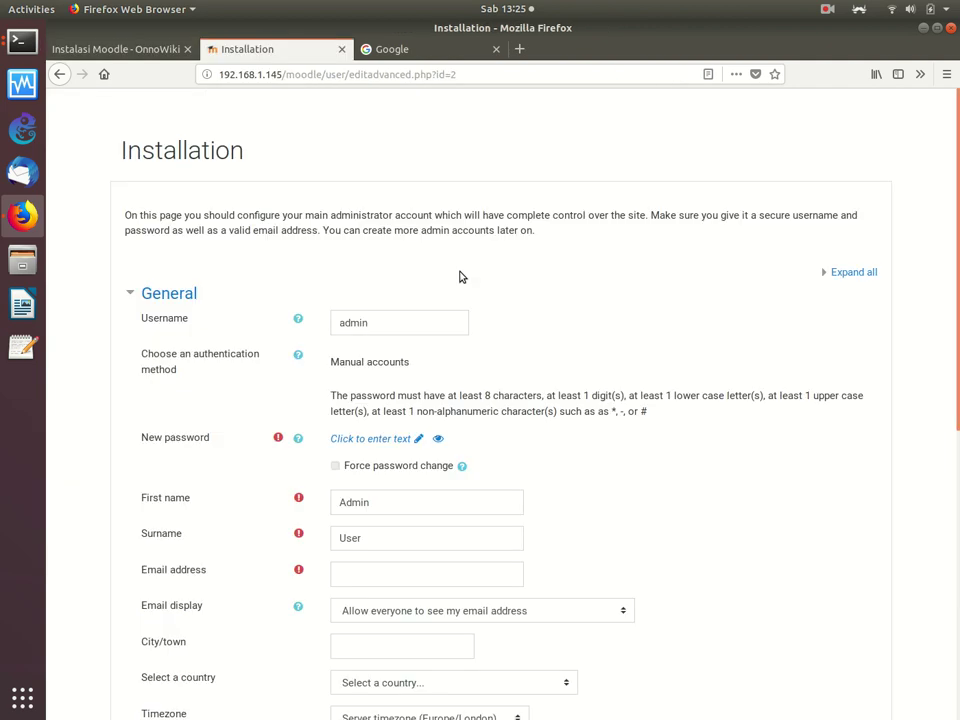
{"action": "key", "text": "ctrl+plus"}
{"action": "key", "text": "ctrl+plus"}
{"action": "key", "text": "ctrl+plus"}
{"action": "scroll", "coordinate": [461, 277], "scroll_direction": "down", "scroll_amount": 3}
{"action": "scroll", "coordinate": [461, 277], "scroll_direction": "down", "scroll_amount": 1}
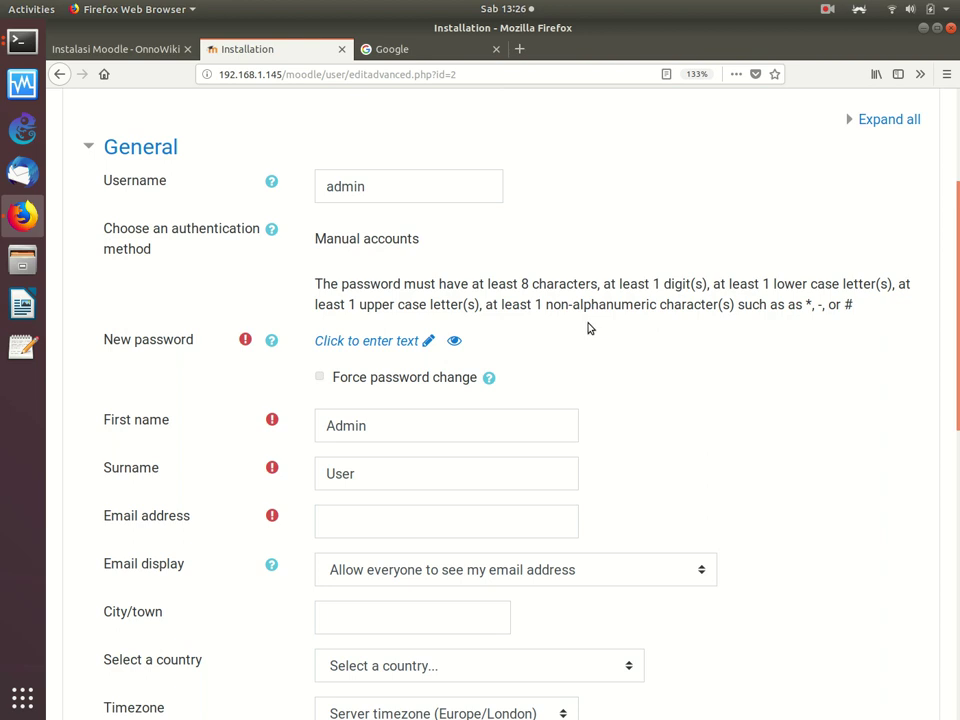
Step: Enter the new administrator password, shown in plain text
{"action": "left_click", "coordinate": [430, 342]}
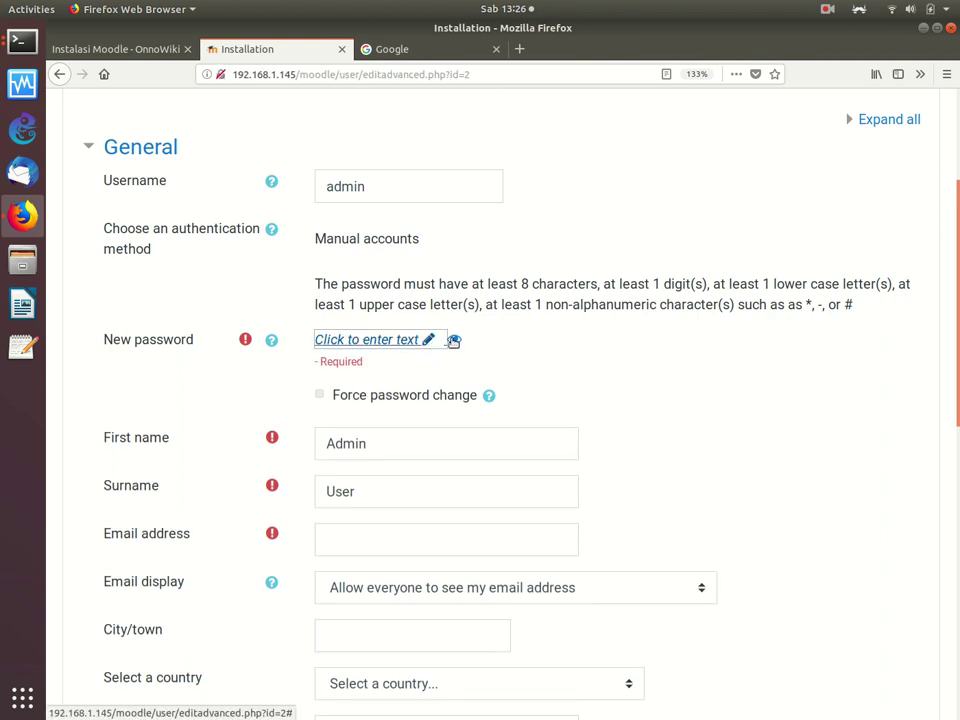
{"action": "left_click", "coordinate": [455, 341]}
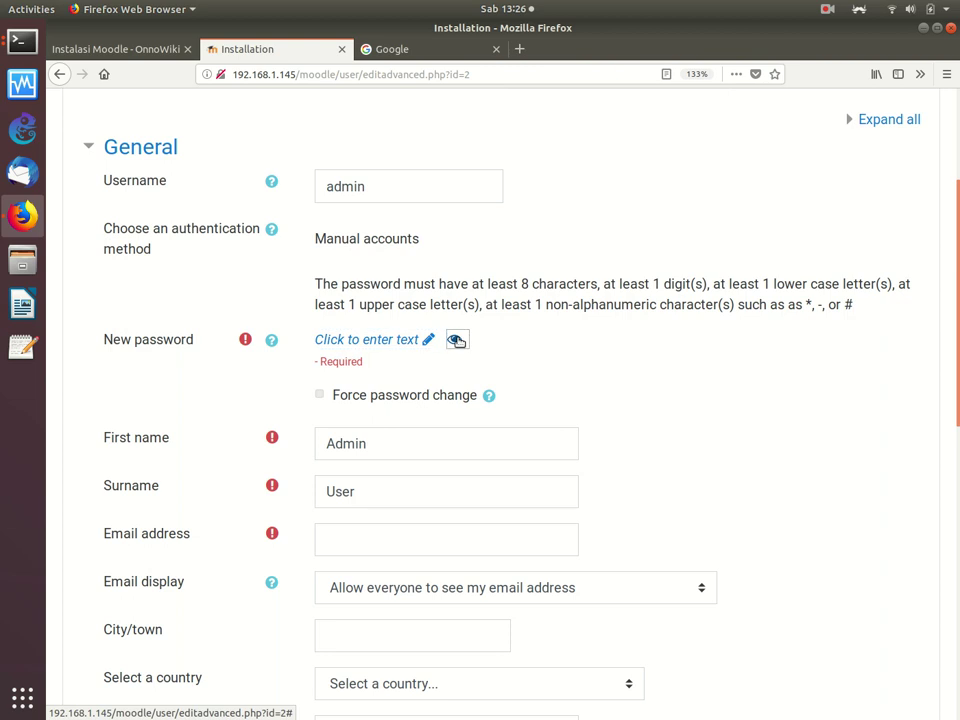
{"action": "left_click", "coordinate": [428, 340]}
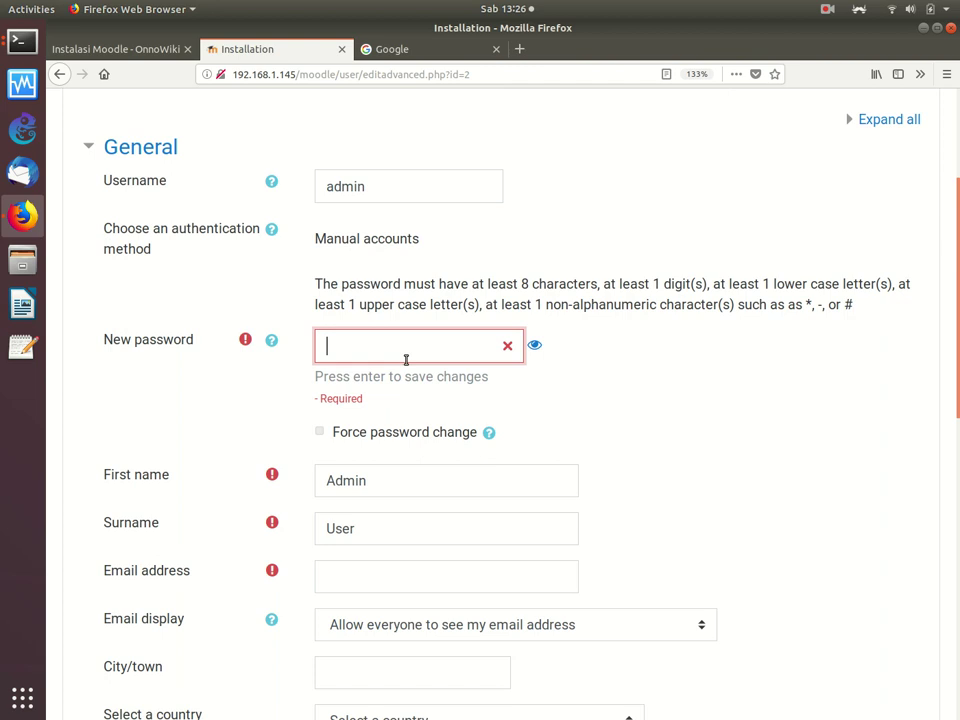
{"action": "key", "text": "BackSpace"}
{"action": "key", "text": "BackSpace"}
{"action": "key", "text": "BackSpace"}
{"action": "key", "text": "BackSpace"}
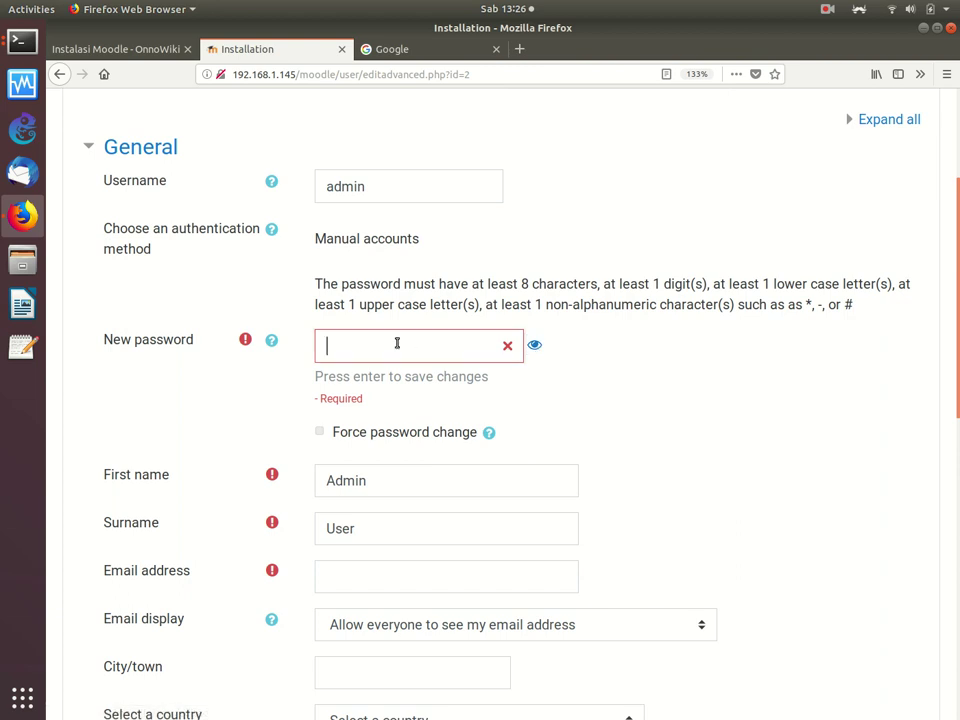
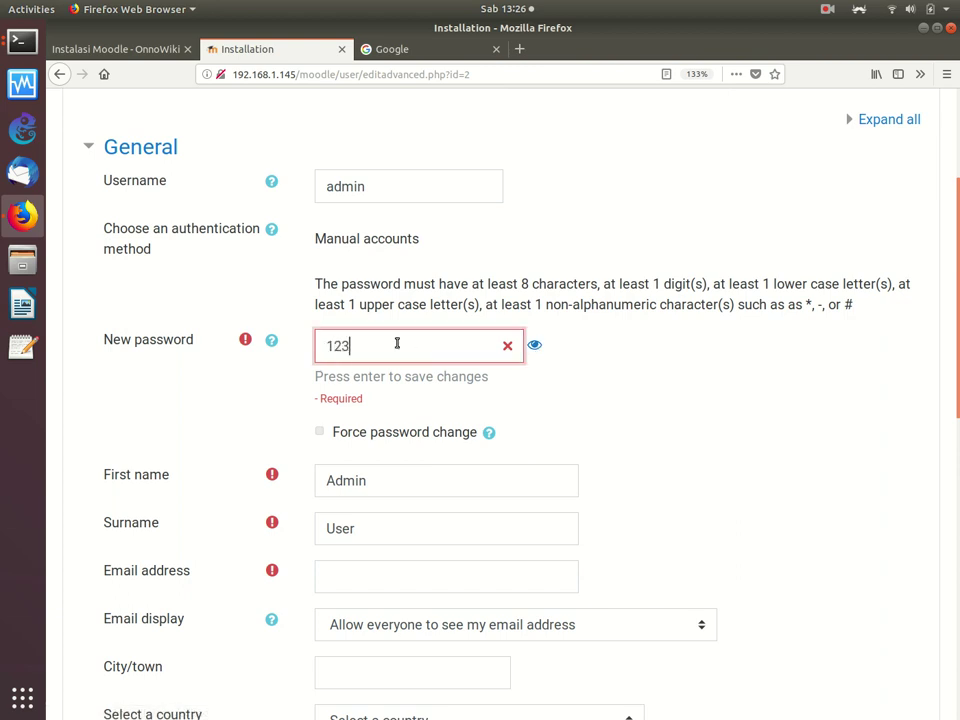
{"action": "key", "text": "BackSpace"}
{"action": "key", "text": "BackSpace"}
{"action": "key", "text": "BackSpace"}
{"action": "key", "text": "BackSpace"}
{"action": "key", "text": "BackSpace"}
{"action": "key", "text": "BackSpace"}
{"action": "key", "text": "BackSpace"}
{"action": "key", "text": "BackSpace"}
{"action": "key", "text": "BackSpace"}
{"action": "key", "text": "BackSpace"}
{"action": "key", "text": "BackSpace"}
{"action": "key", "text": "BackSpace"}
Step: Fill in the admin's e-mail address, city Jakarta and country Indonesia
{"action": "scroll", "coordinate": [955, 380], "scroll_direction": "down", "scroll_amount": 3}
{"action": "scroll", "coordinate": [955, 380], "scroll_direction": "down", "scroll_amount": 2}
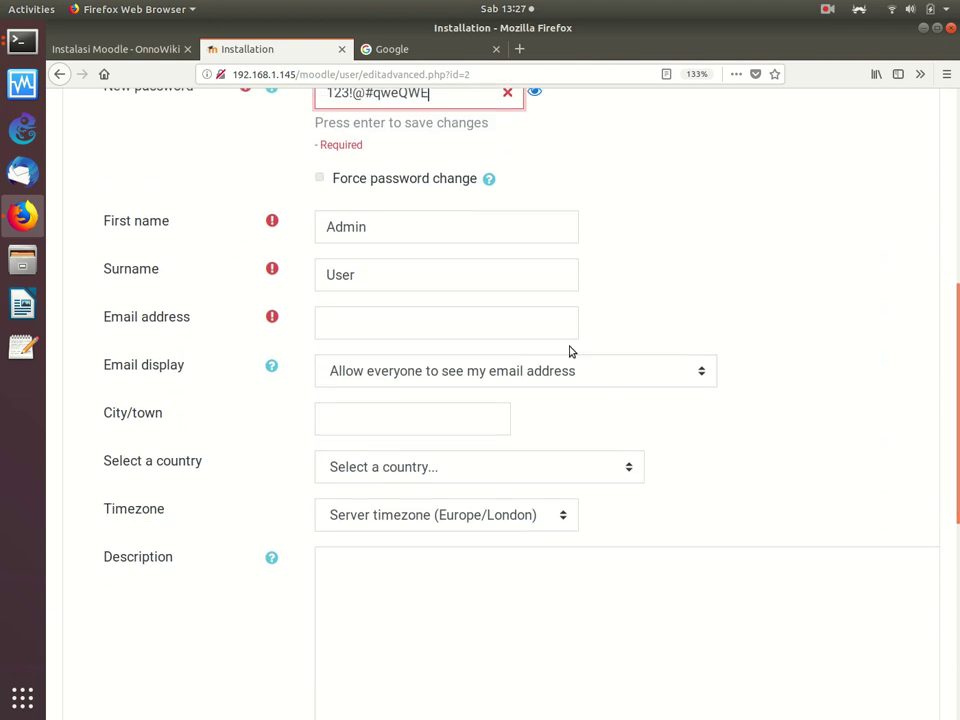
{"action": "left_click", "coordinate": [354, 328]}
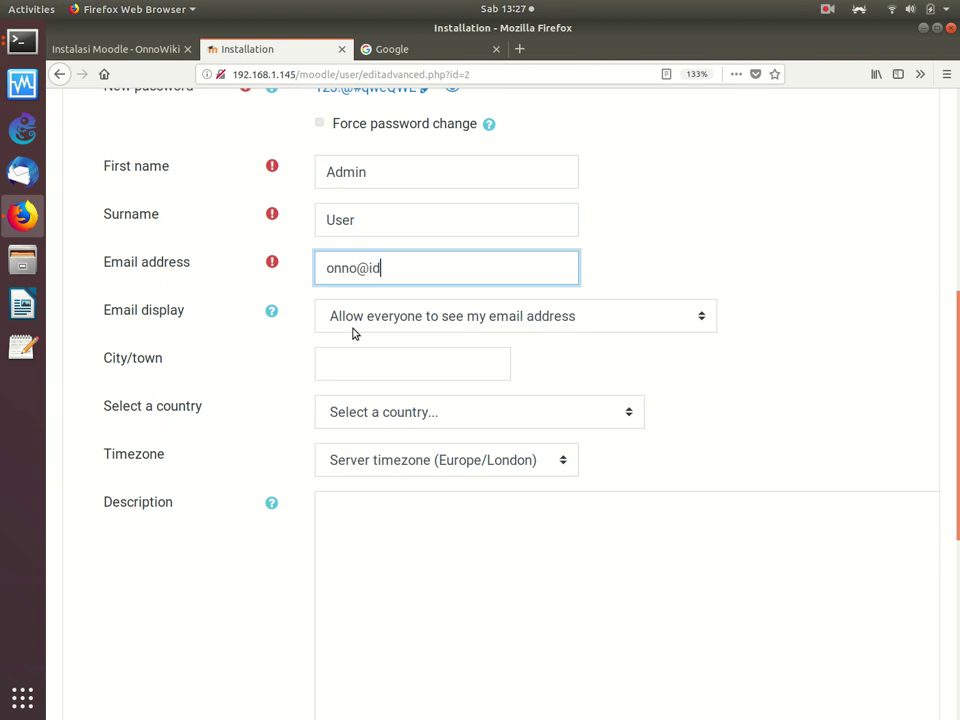
{"action": "left_click", "coordinate": [363, 362]}
{"action": "type", "text": "Jakarta"}
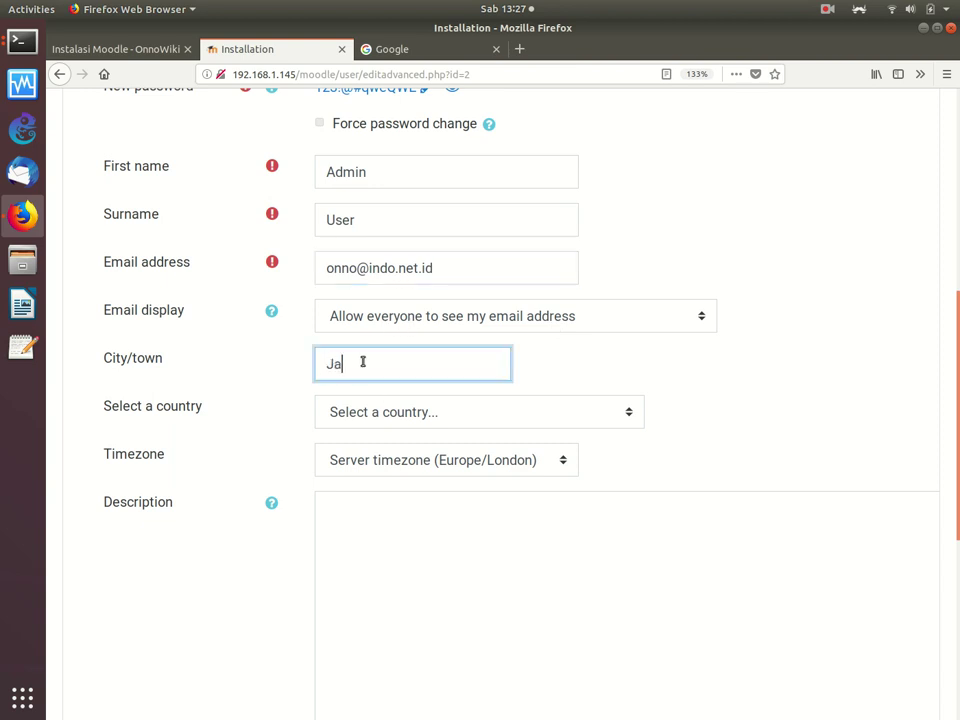
{"action": "left_click", "coordinate": [388, 418]}
{"action": "type", "text": "Indo"}
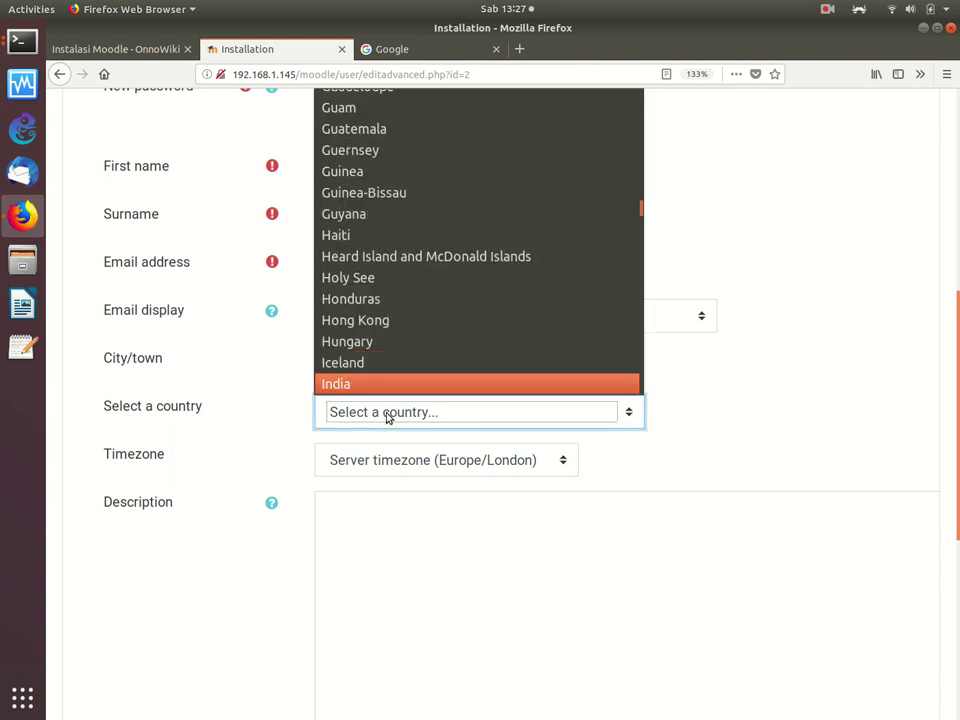
{"action": "key", "text": "Return"}
Step: Set the profile timezone to Asia/Jakarta and scroll to the bottom of the form
{"action": "left_click", "coordinate": [392, 551]}
{"action": "left_click", "coordinate": [466, 461]}
{"action": "key", "text": "Up"}
{"action": "key", "text": "Down"}
{"action": "key", "text": "Home"}
{"action": "key", "text": "Down"}
{"action": "key", "text": "Down"}
{"action": "key", "text": "Down"}
{"action": "key", "text": "Down"}
{"action": "key", "text": "Down"}
{"action": "key", "text": "Down"}
{"action": "key", "text": "Down"}
{"action": "key", "text": "Down"}
{"action": "key", "text": "Down"}
{"action": "key", "text": "Down"}
{"action": "key", "text": "Down"}
{"action": "key", "text": "Down"}
{"action": "key", "text": "Down"}
{"action": "key", "text": "Down"}
{"action": "key", "text": "Down"}
{"action": "key", "text": "Down"}
{"action": "key", "text": "Down"}
{"action": "key", "text": "Down"}
{"action": "key", "text": "Down"}
{"action": "key", "text": "Down"}
{"action": "key", "text": "Down"}
{"action": "key", "text": "Down"}
{"action": "key", "text": "Down"}
{"action": "key", "text": "Down"}
{"action": "key", "text": "Down"}
{"action": "key", "text": "Down"}
{"action": "key", "text": "Down"}
{"action": "key", "text": "Down"}
{"action": "key", "text": "Down"}
{"action": "key", "text": "Down"}
{"action": "key", "text": "Down"}
{"action": "key", "text": "Down"}
{"action": "key", "text": "Down"}
{"action": "key", "text": "Down"}
{"action": "key", "text": "Down"}
{"action": "key", "text": "Down"}
{"action": "key", "text": "Down"}
{"action": "key", "text": "Down"}
{"action": "key", "text": "Down"}
{"action": "key", "text": "Down"}
{"action": "key", "text": "End"}
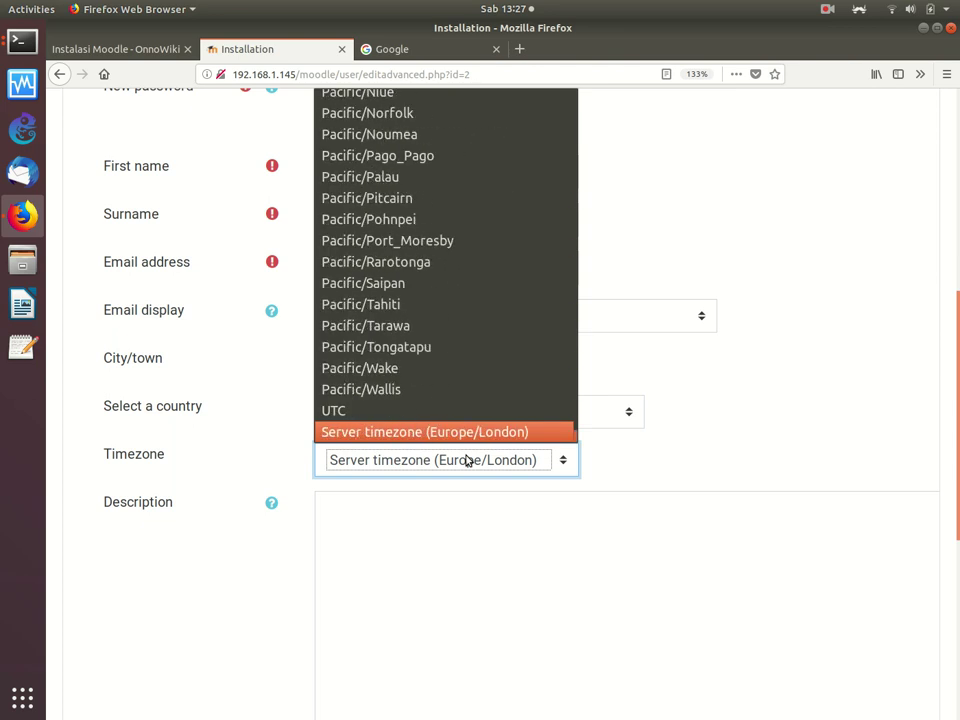
{"action": "key", "text": "Page_Up"}
{"action": "key", "text": "Page_Up"}
{"action": "key", "text": "Page_Up"}
{"action": "key", "text": "Page_Up"}
{"action": "key", "text": "Page_Up"}
{"action": "key", "text": "Page_Up"}
{"action": "key", "text": "Page_Up"}
{"action": "key", "text": "Page_Up"}
{"action": "key", "text": "Page_Up"}
{"action": "key", "text": "Page_Up"}
{"action": "key", "text": "Page_Up"}
{"action": "key", "text": "Page_Up"}
{"action": "key", "text": "Page_Up"}
{"action": "key", "text": "Page_Up"}
{"action": "key", "text": "Page_Up"}
{"action": "key", "text": "Page_Up"}
{"action": "key", "text": "Page_Up"}
{"action": "key", "text": "Page_Up"}
{"action": "key", "text": "Page_Up"}
{"action": "key", "text": "Page_Up"}
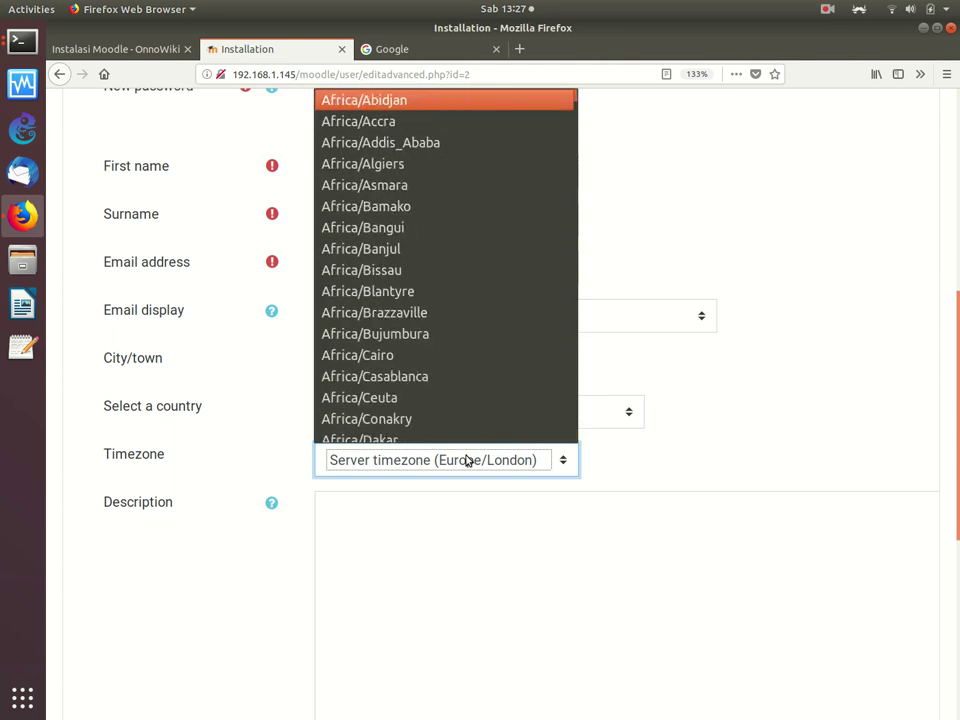
{"action": "key", "text": "Page_Down"}
{"action": "key", "text": "Page_Down"}
{"action": "key", "text": "Page_Down"}
{"action": "key", "text": "Page_Down"}
{"action": "key", "text": "Page_Down"}
{"action": "key", "text": "Page_Down"}
{"action": "key", "text": "Page_Down"}
{"action": "key", "text": "Page_Down"}
{"action": "key", "text": "Page_Down"}
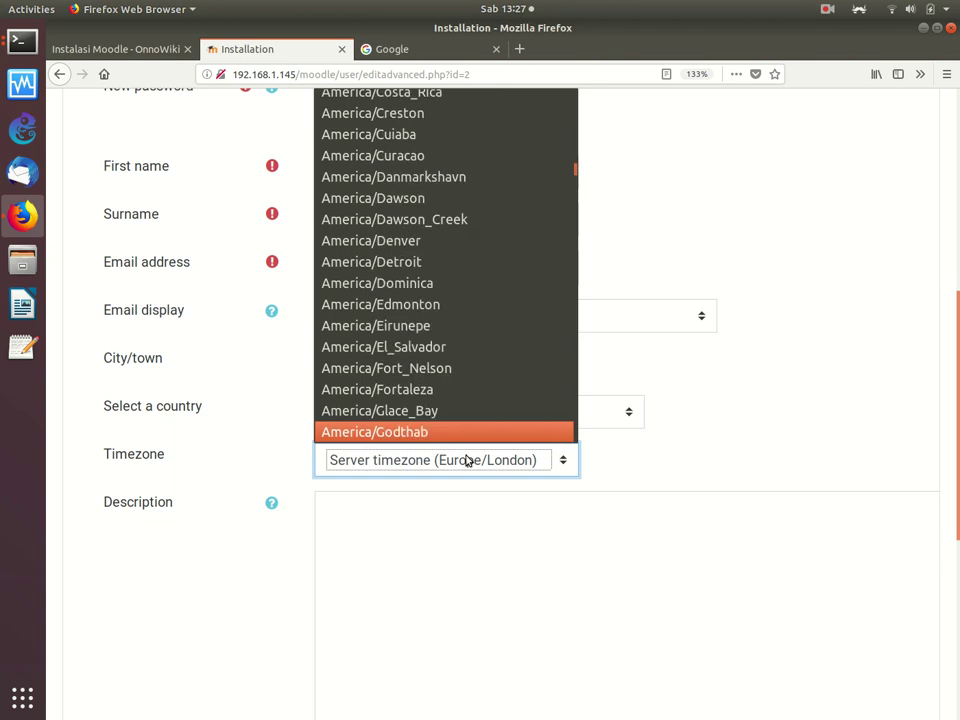
{"action": "key", "text": "Page_Down"}
{"action": "key", "text": "Page_Down"}
{"action": "key", "text": "Page_Down"}
{"action": "key", "text": "Page_Down"}
{"action": "key", "text": "Page_Down"}
{"action": "key", "text": "Page_Down"}
{"action": "key", "text": "Page_Down"}
{"action": "key", "text": "Page_Down"}
{"action": "key", "text": "Page_Down"}
{"action": "key", "text": "Page_Down"}
{"action": "key", "text": "Page_Down"}
{"action": "key", "text": "Page_Down"}
{"action": "key", "text": "Page_Down"}
{"action": "key", "text": "Page_Down"}
{"action": "key", "text": "Page_Down"}
{"action": "key", "text": "Page_Down"}
{"action": "key", "text": "Page_Up"}
{"action": "key", "text": "Page_Up"}
{"action": "key", "text": "Page_Up"}
{"action": "key", "text": "Page_Up"}
{"action": "key", "text": "Page_Up"}
{"action": "key", "text": "Page_Up"}
{"action": "key", "text": "Page_Up"}
{"action": "key", "text": "Page_Up"}
{"action": "key", "text": "Page_Up"}
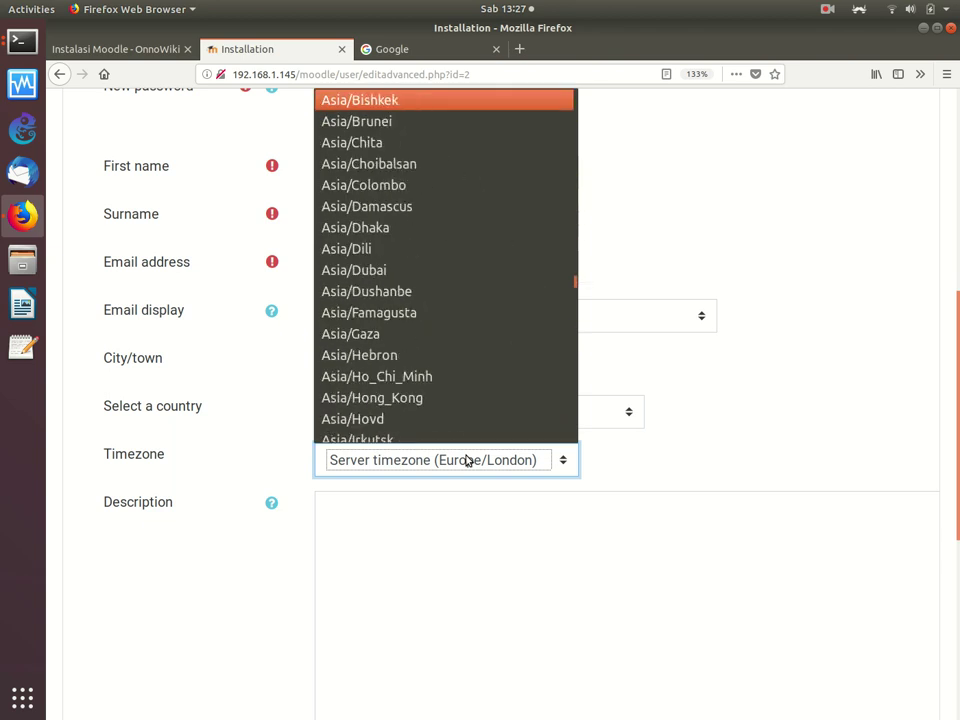
{"action": "key", "text": "Down"}
{"action": "key", "text": "Down"}
{"action": "key", "text": "Down"}
{"action": "key", "text": "Down"}
{"action": "key", "text": "Down"}
{"action": "key", "text": "Down"}
{"action": "key", "text": "Down"}
{"action": "key", "text": "Down"}
{"action": "key", "text": "Up"}
{"action": "key", "text": "Up"}
{"action": "key", "text": "Up"}
{"action": "key", "text": "Up"}
{"action": "key", "text": "Up"}
{"action": "key", "text": "Up"}
{"action": "key", "text": "Up"}
{"action": "key", "text": "Page_Up"}
{"action": "key", "text": "Page_Up"}
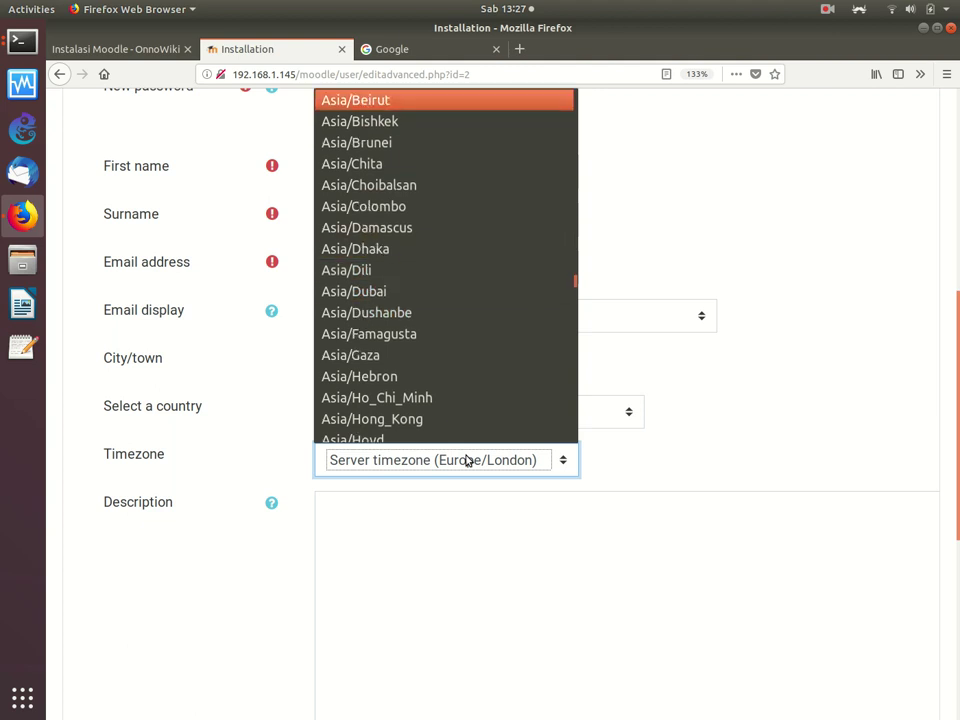
{"action": "key", "text": "Page_Down"}
{"action": "key", "text": "Page_Down"}
{"action": "key", "text": "Page_Down"}
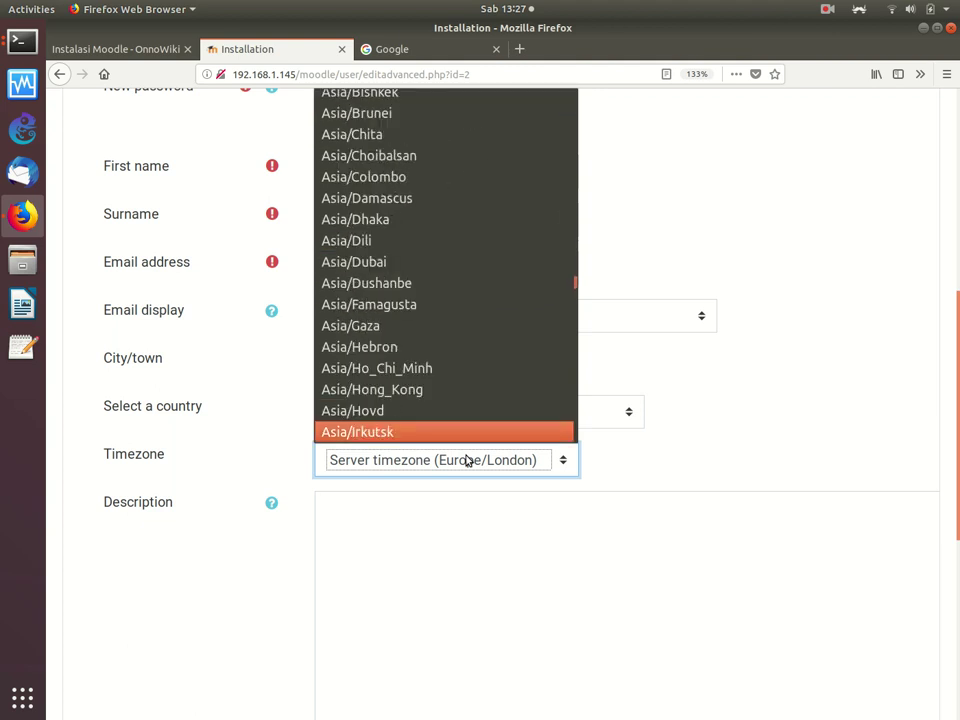
{"action": "key", "text": "Down"}
{"action": "key", "text": "Down"}
{"action": "key", "text": "Down"}
{"action": "key", "text": "Down"}
{"action": "key", "text": "Down"}
{"action": "key", "text": "Up"}
{"action": "key", "text": "Up"}
{"action": "key", "text": "Up"}
{"action": "key", "text": "Escape"}
{"action": "left_click", "coordinate": [426, 508]}
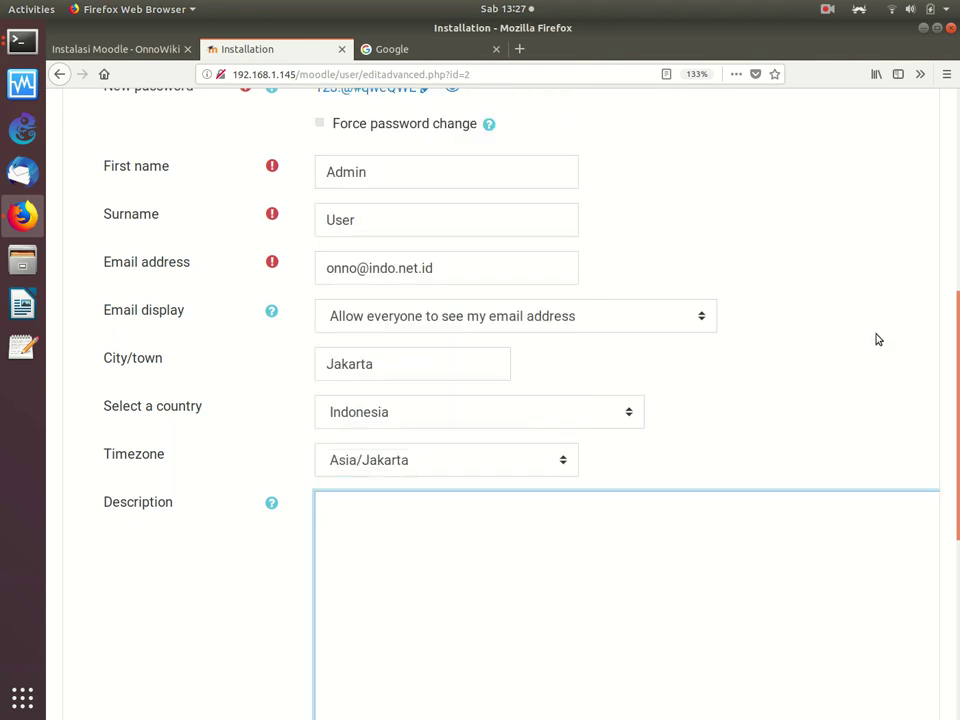
{"action": "scroll", "coordinate": [955, 398], "scroll_direction": "down", "scroll_amount": 3}
{"action": "left_click_drag", "start_coordinate": [955, 398], "coordinate": [939, 564]}
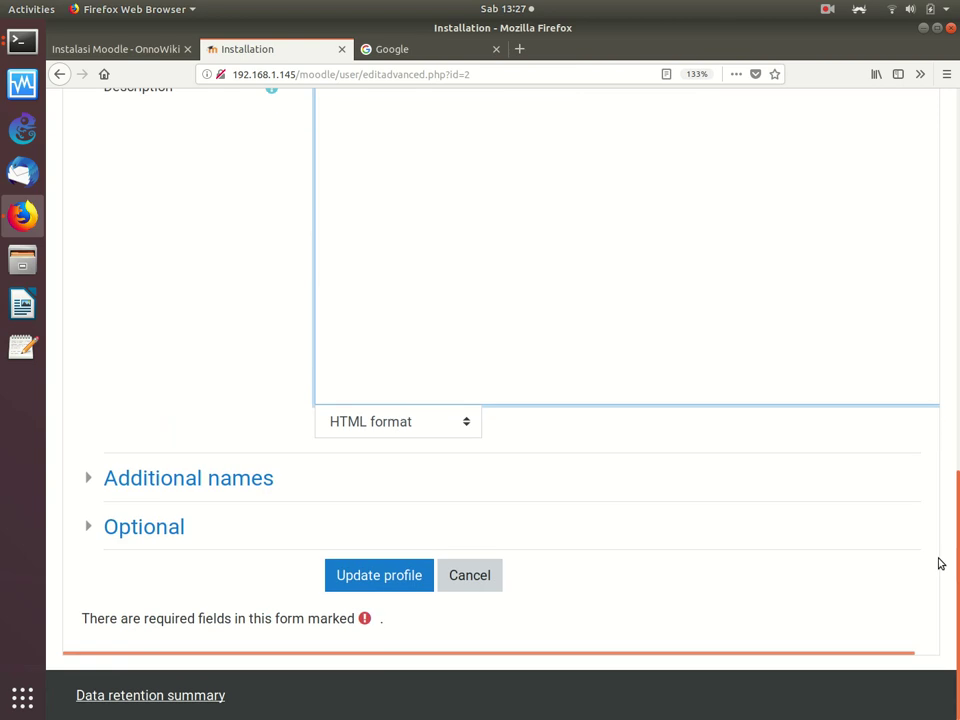
Step: Submit the admin profile with Update profile and launch VirtualBox from the dock
{"action": "left_click", "coordinate": [385, 565]}
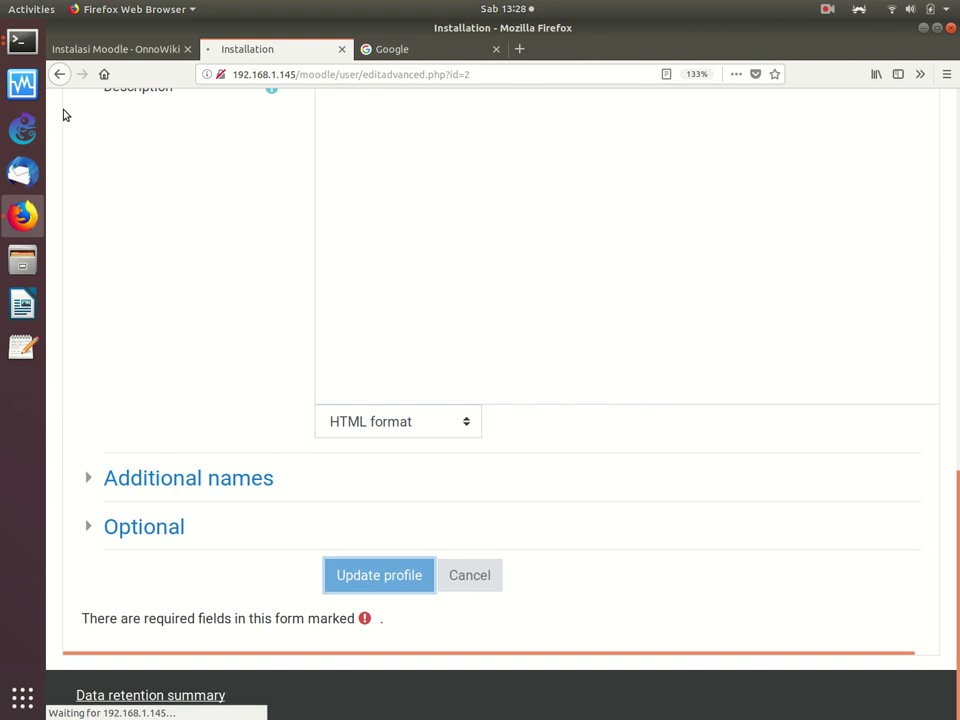
{"action": "left_click", "coordinate": [20, 80]}
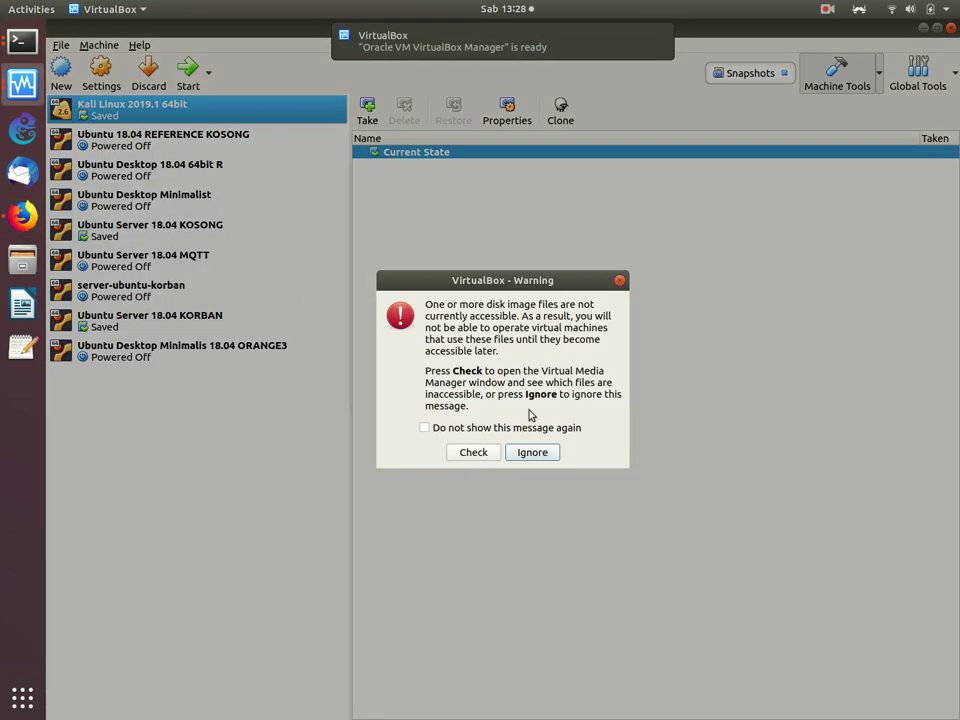
Step: Ignore the inaccessible-disk warning, check the KORBAN VM menu, and cancel an Import Appliance
{"action": "left_click", "coordinate": [536, 456]}
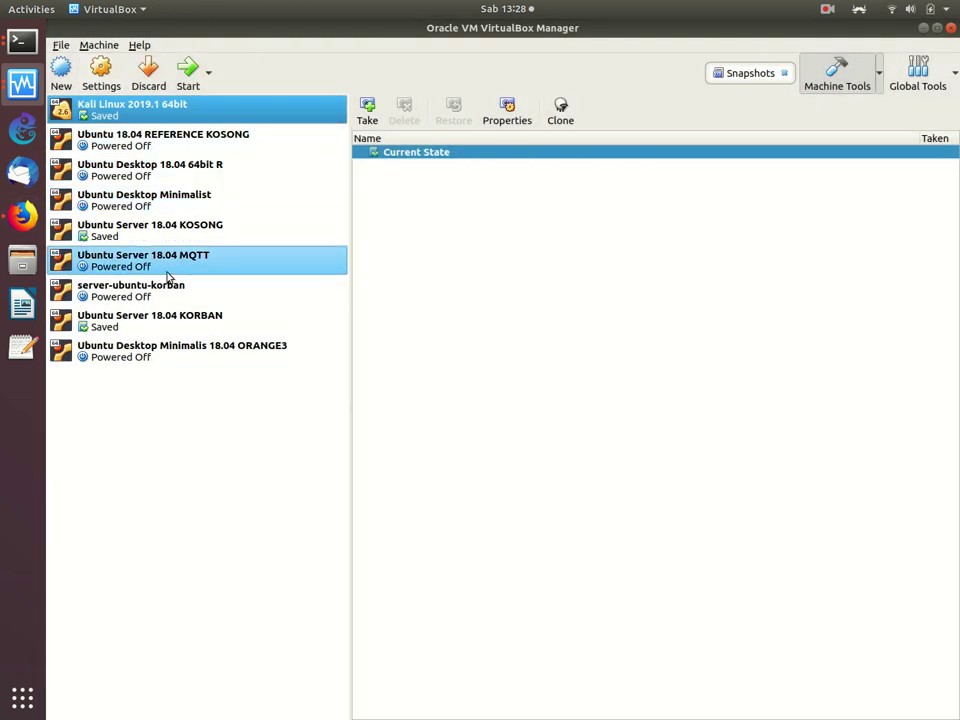
{"action": "right_click", "coordinate": [213, 325]}
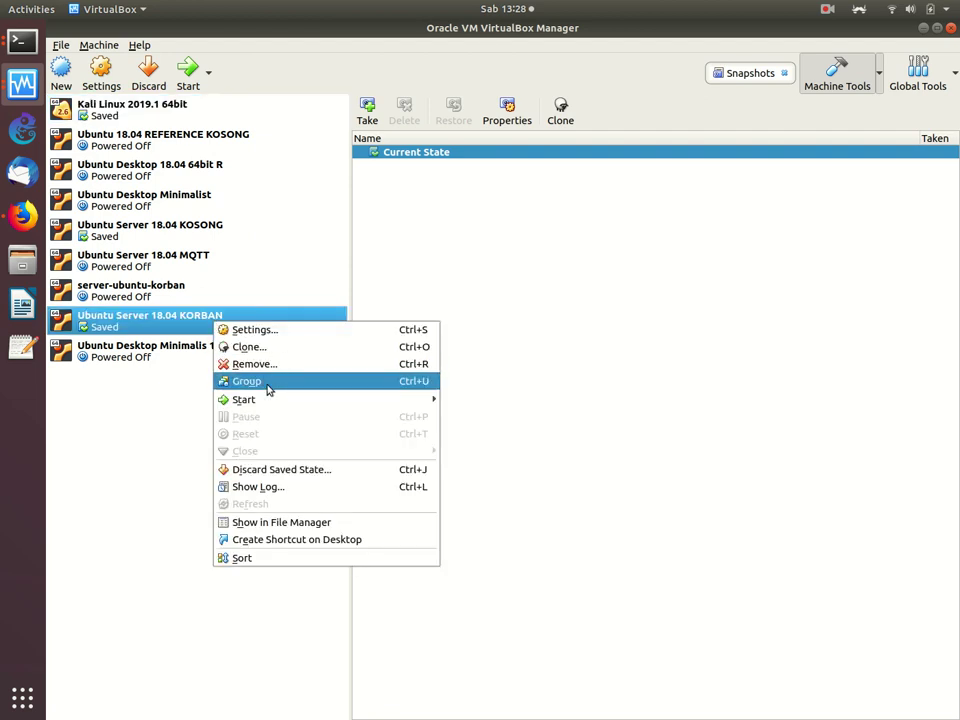
{"action": "left_click", "coordinate": [183, 394]}
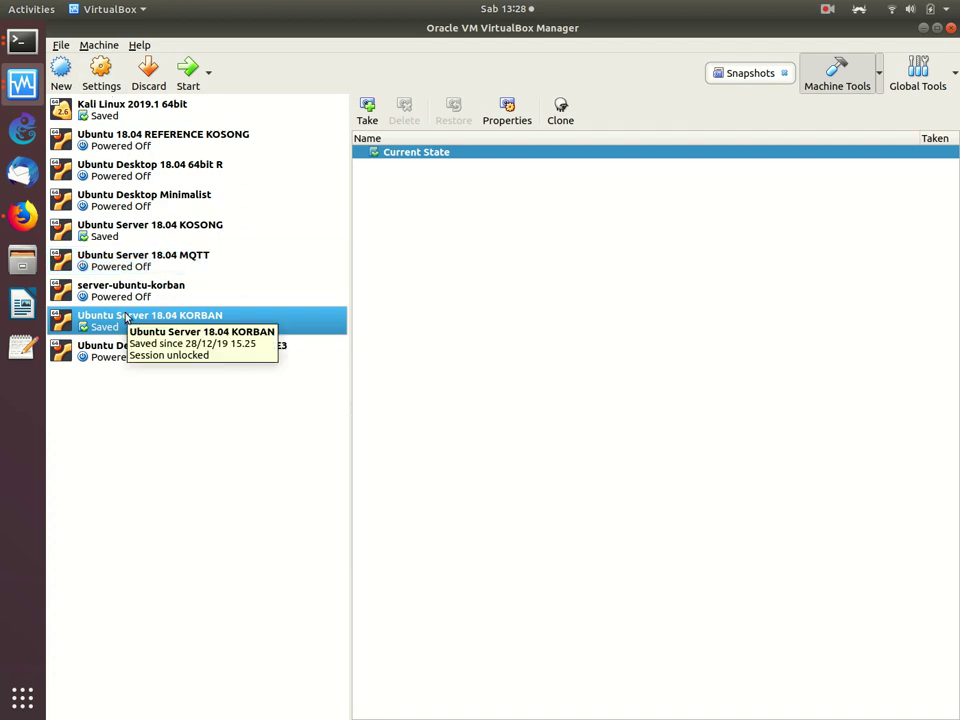
{"action": "left_click", "coordinate": [62, 45]}
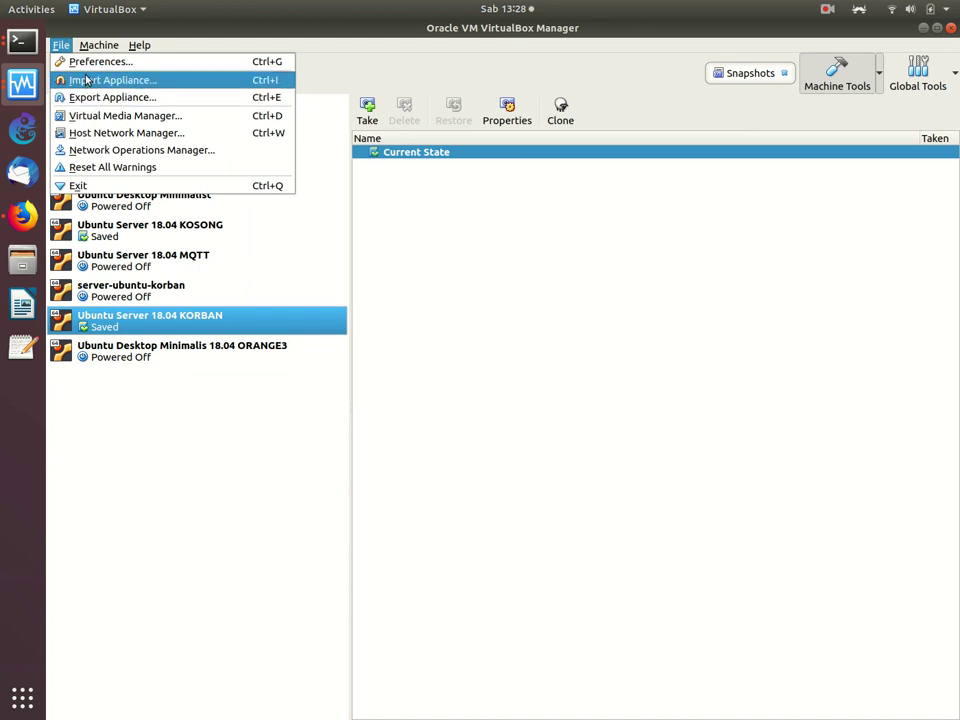
{"action": "left_click", "coordinate": [87, 82]}
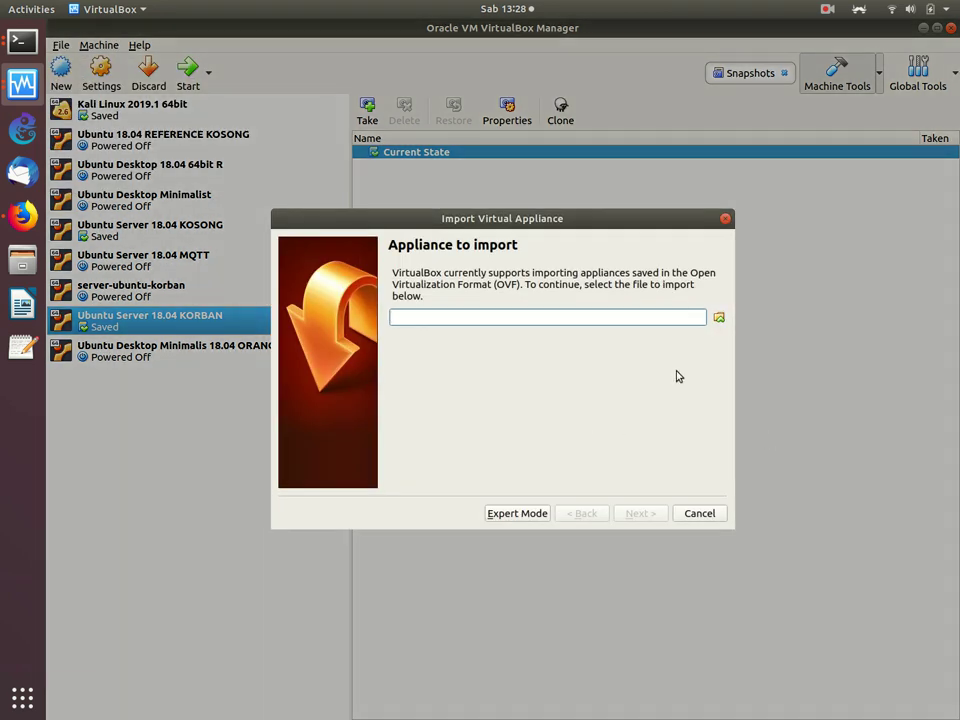
{"action": "left_click", "coordinate": [700, 513]}
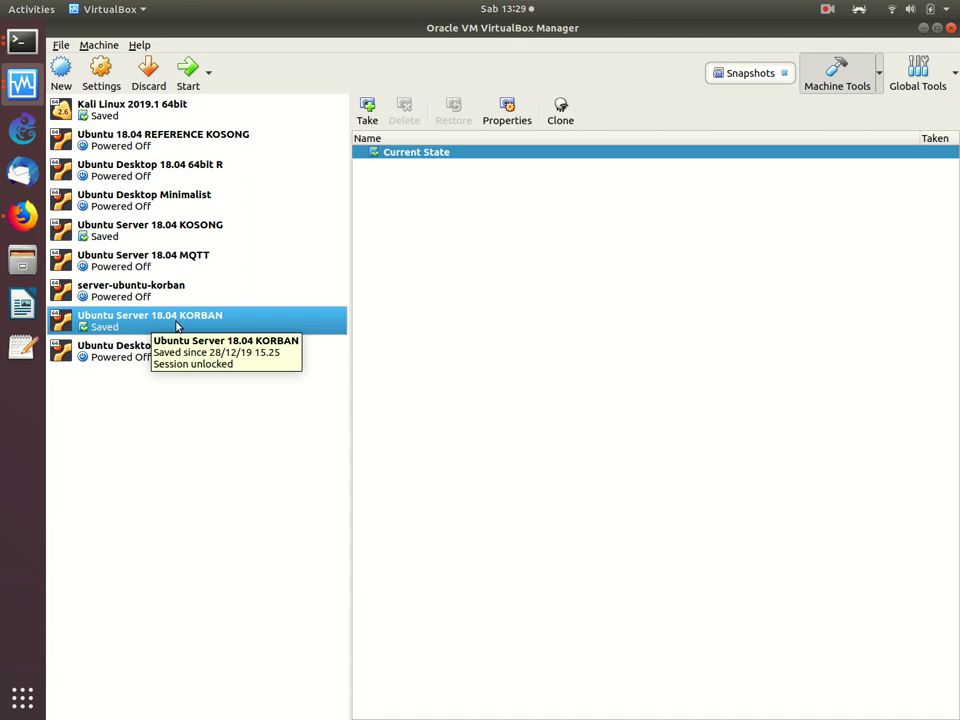
Step: Reopen and close the KORBAN VM context menu, then return to Firefox
{"action": "right_click", "coordinate": [177, 326]}
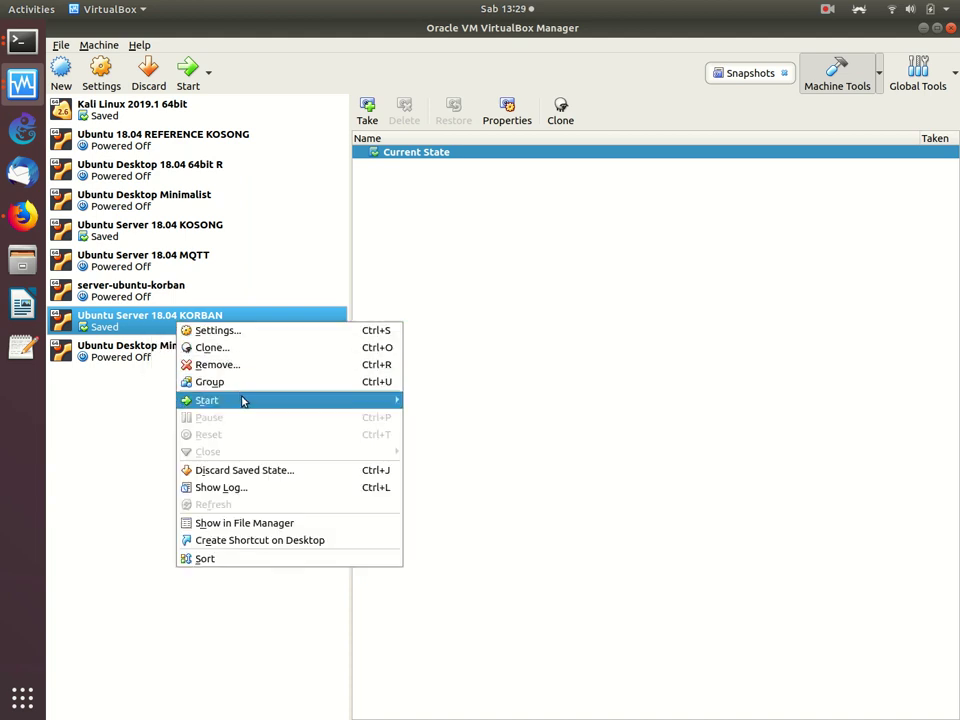
{"action": "mouse_move", "coordinate": [379, 399]}
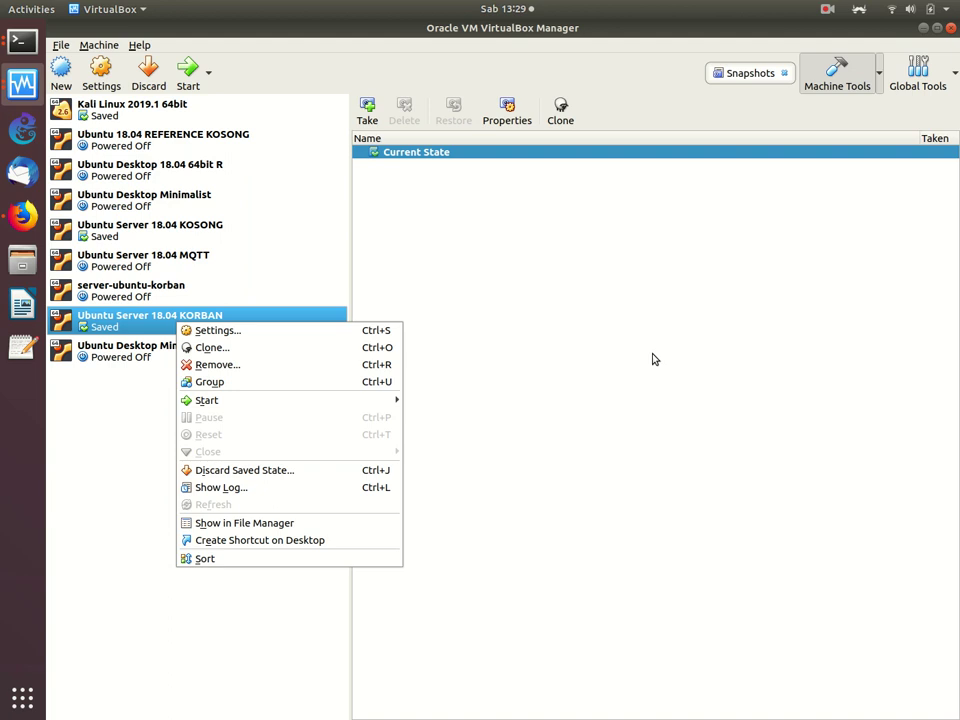
{"action": "left_click", "coordinate": [508, 408]}
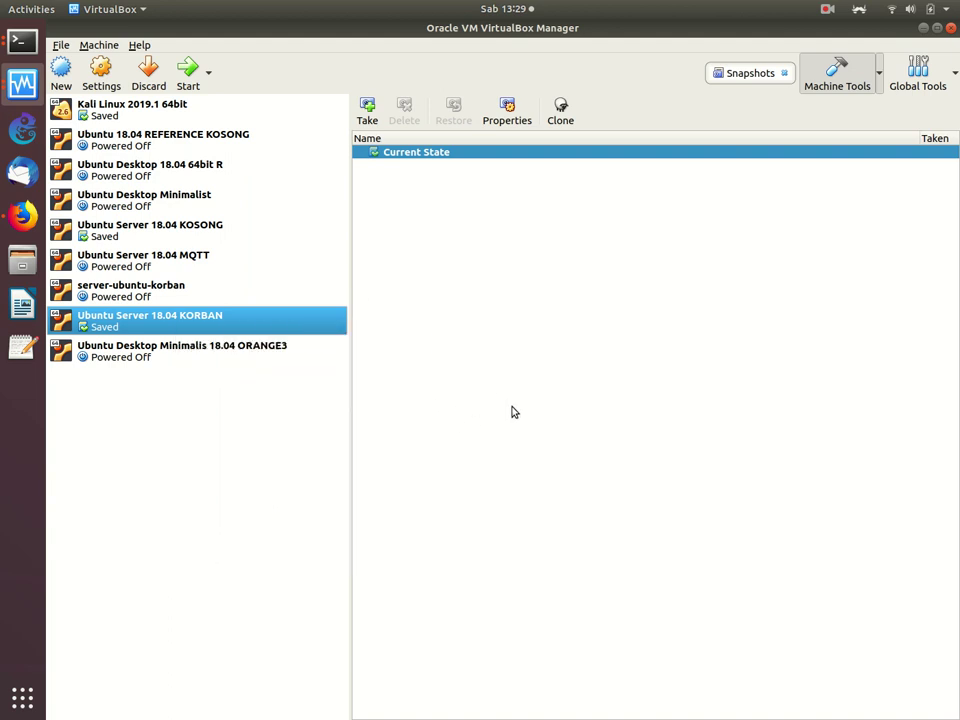
{"action": "left_click", "coordinate": [22, 215]}
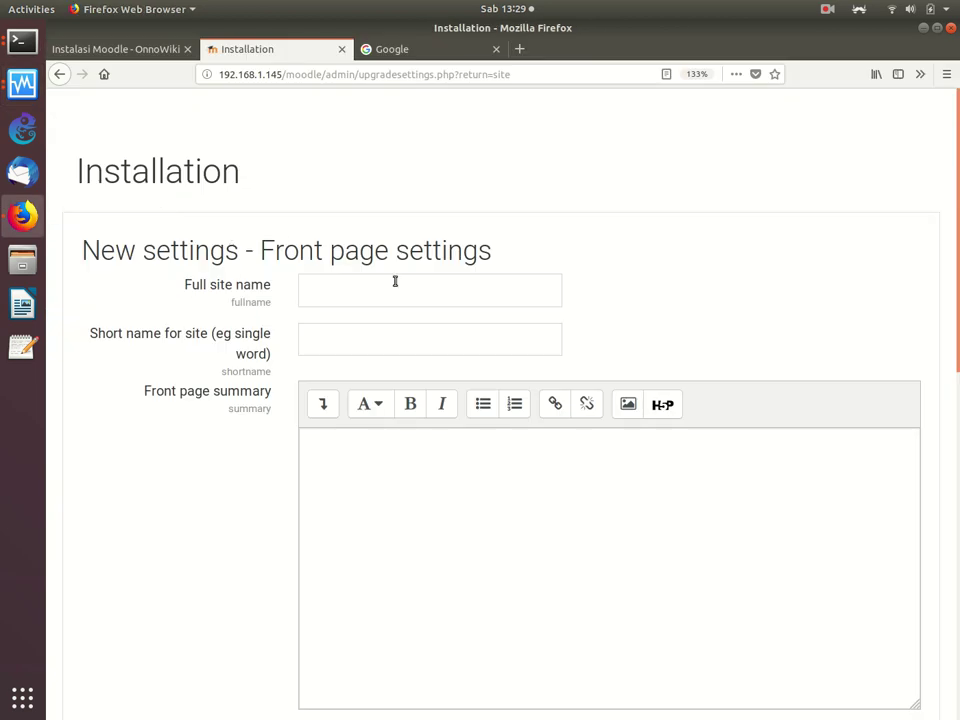
Step: Enter full site name 'Belajar e-Learning' and short name 'Belajar-eLearning'
{"action": "scroll", "coordinate": [500, 400], "scroll_direction": "down", "scroll_amount": 2}
{"action": "scroll", "coordinate": [679, 191], "scroll_direction": "up", "scroll_amount": 1}
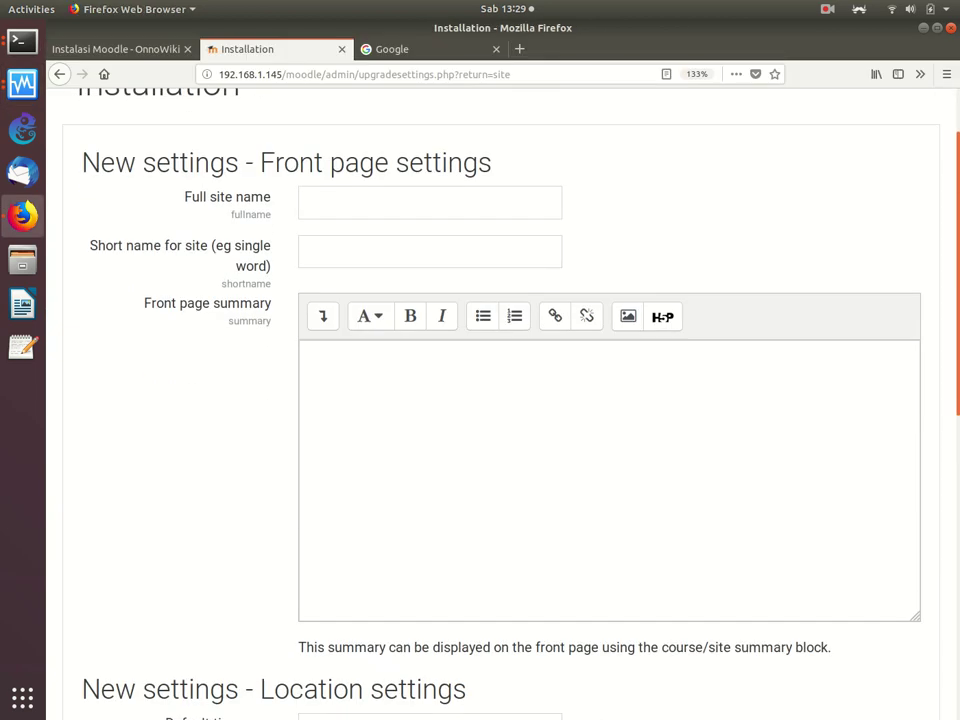
{"action": "left_click", "coordinate": [441, 193]}
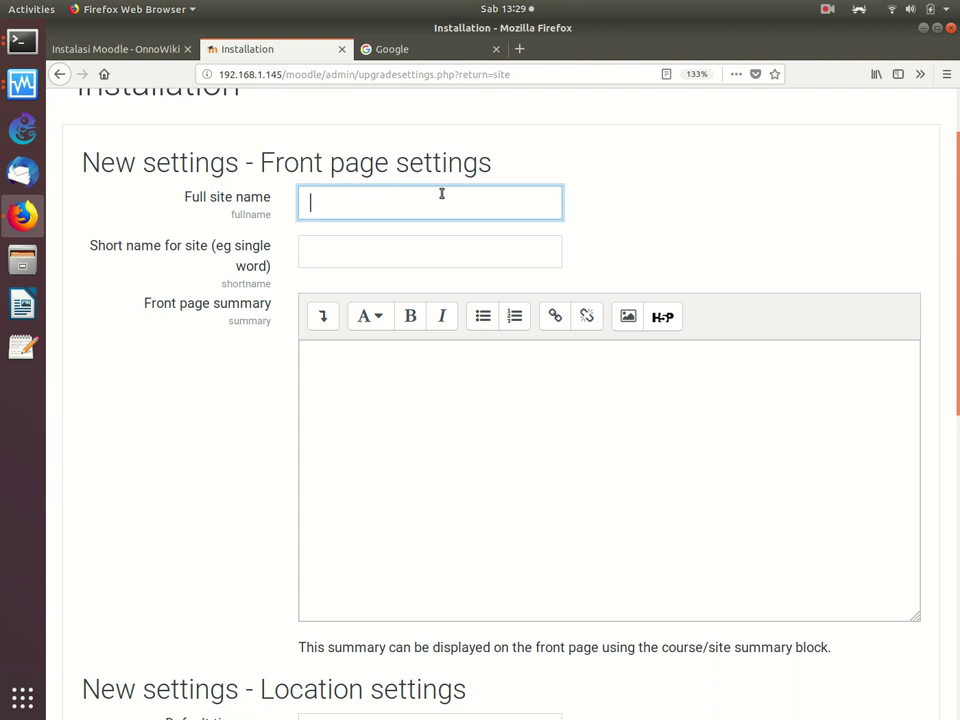
{"action": "type", "text": "Belajar e-Lea"}
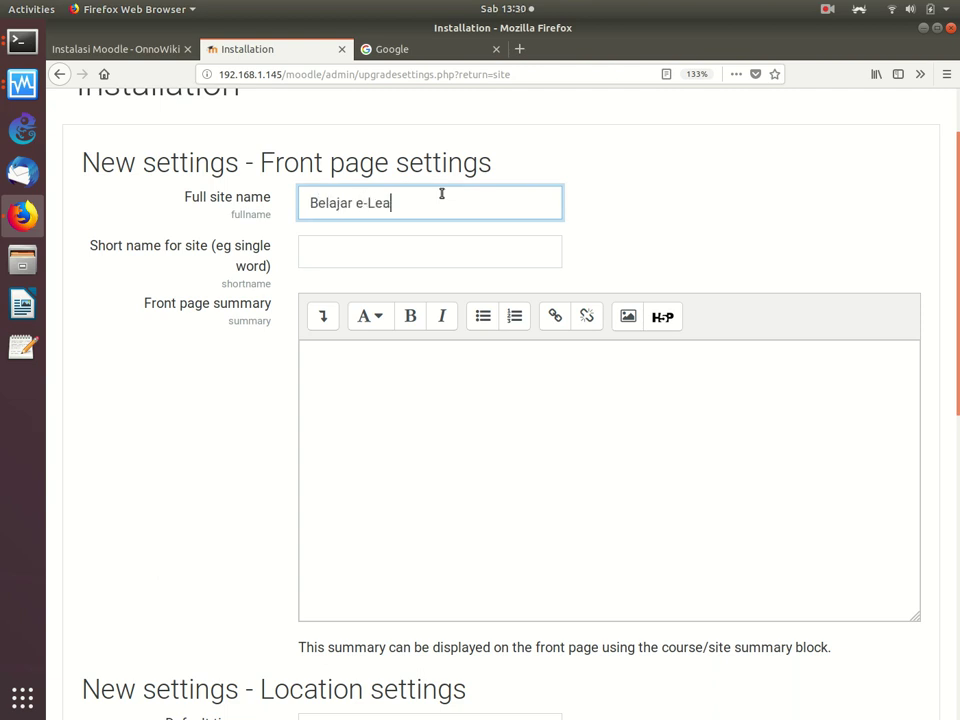
{"action": "type", "text": "rning"}
{"action": "left_click", "coordinate": [464, 260]}
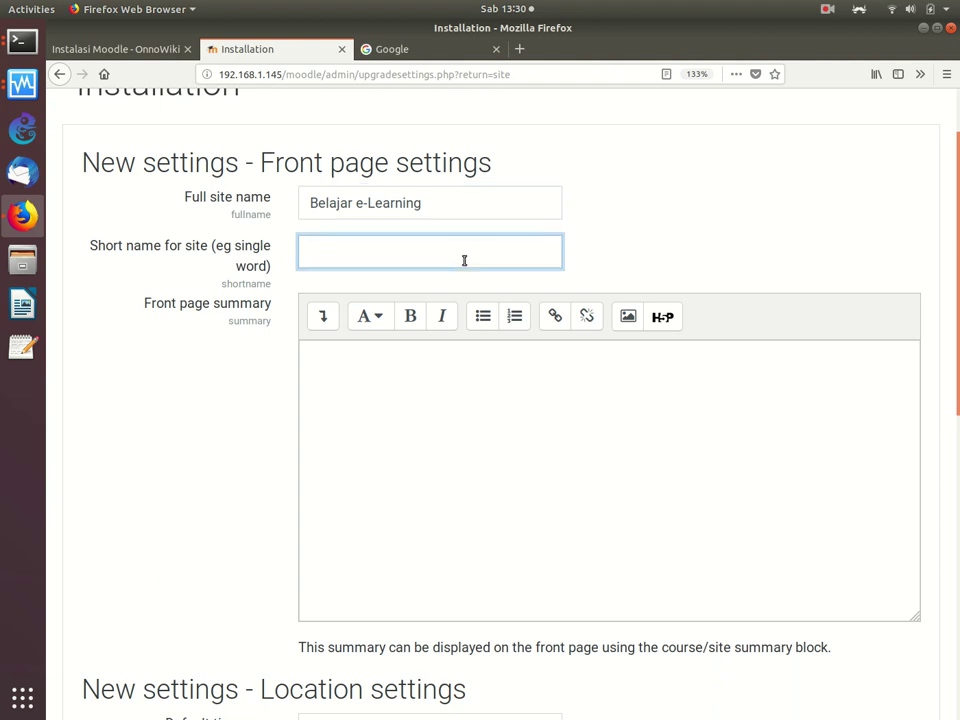
{"action": "type", "text": "Belajar-eLearning"}
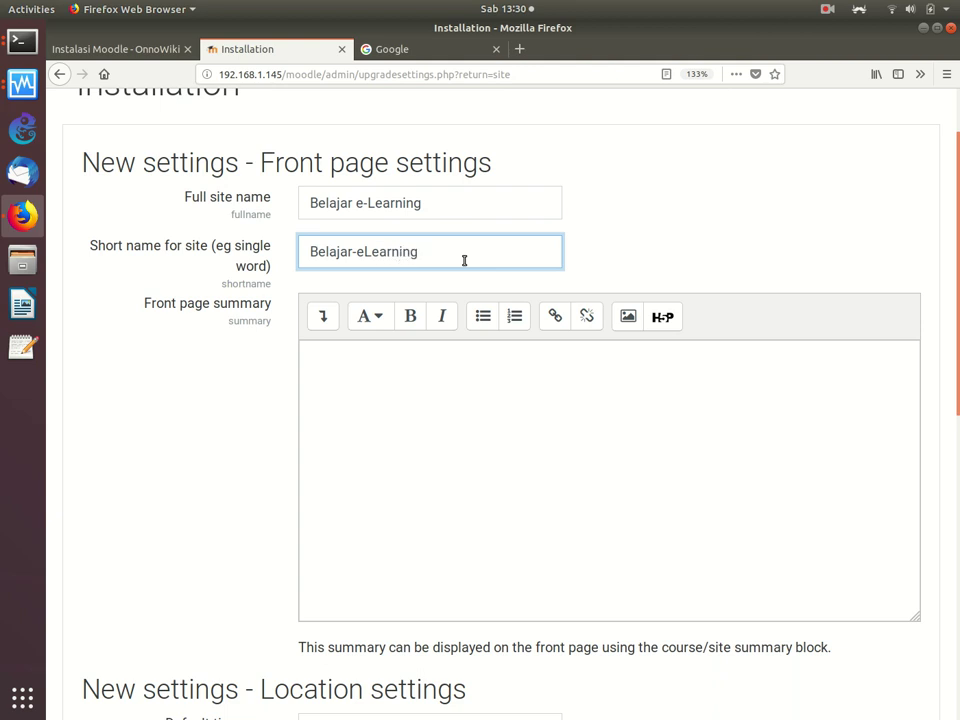
Step: Write the front page summary 'Tempat Belajar Jarak Jauh Murmer Pakai RasPi'
{"action": "left_click", "coordinate": [469, 417]}
{"action": "type", "text": "Tempat Belajar"}
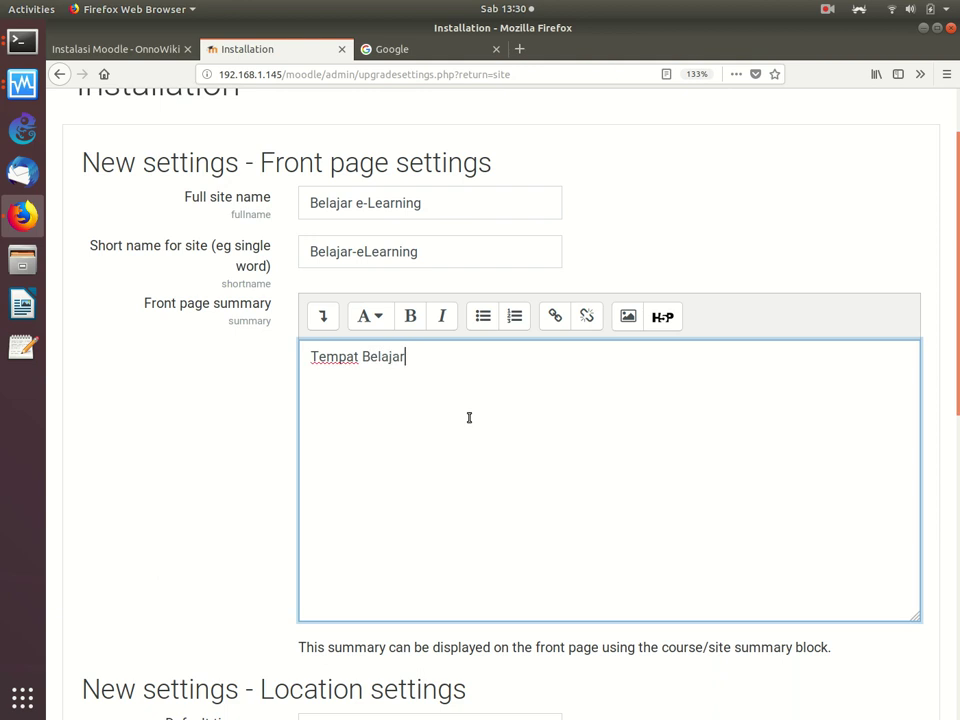
{"action": "type", "text": " Jarak Jau"}
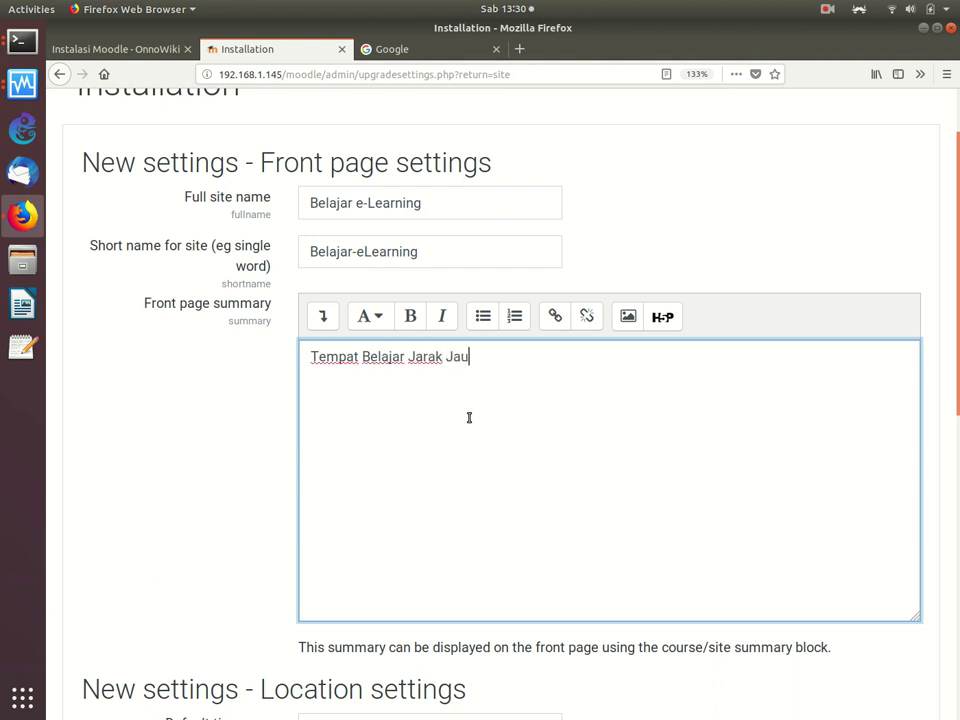
{"action": "type", "text": "h Murmer Pak"}
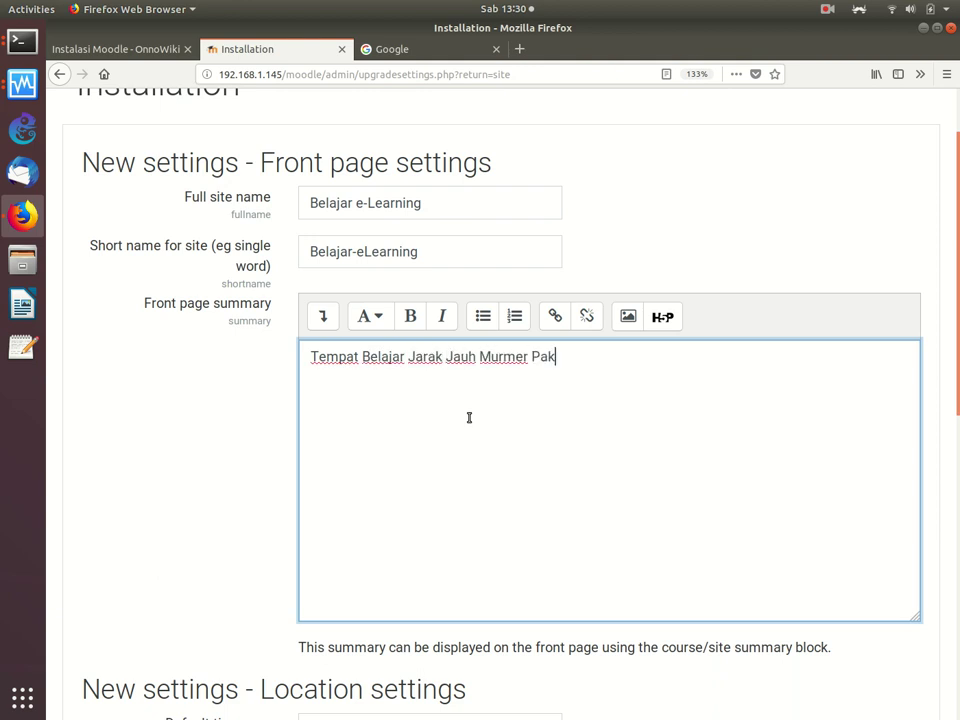
{"action": "type", "text": "ai RaspPi"}
{"action": "key", "text": "BackSpace"}
{"action": "key", "text": "BackSpace"}
{"action": "key", "text": "BackSpace"}
{"action": "type", "text": "Piu"}
{"action": "key", "text": "BackSpace"}
{"action": "key", "text": "BackSpace"}
{"action": "type", "text": "iu"}
{"action": "key", "text": "BackSpace"}
Step: Browse the Default timezone list toward Asia/Jakarta but leave it at Europe/London
{"action": "scroll", "coordinate": [938, 477], "scroll_direction": "down", "scroll_amount": 3}
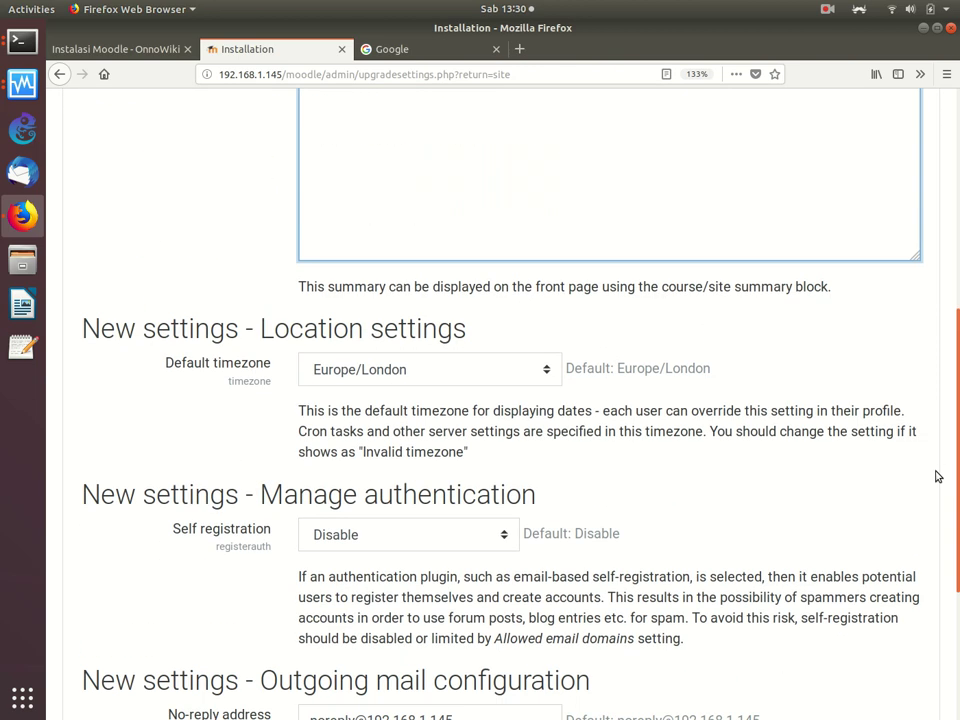
{"action": "left_click", "coordinate": [503, 375]}
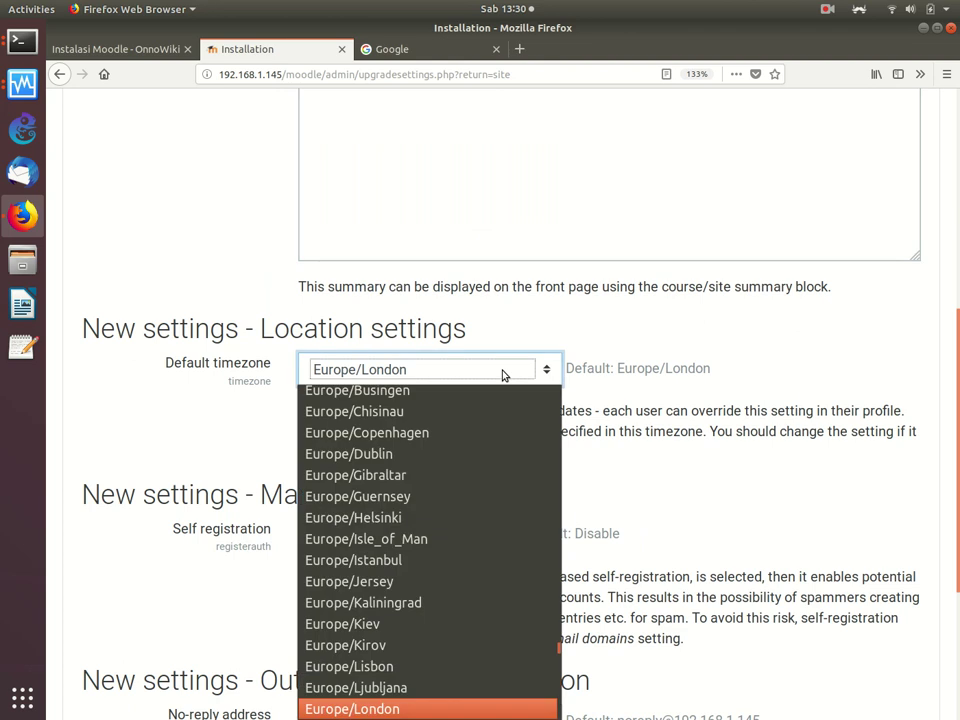
{"action": "type", "text": "as"}
{"action": "key", "text": "Down"}
{"action": "key", "text": "Down"}
{"action": "key", "text": "Down"}
{"action": "key", "text": "Down"}
{"action": "key", "text": "Down"}
{"action": "key", "text": "Down"}
{"action": "key", "text": "Down"}
{"action": "key", "text": "Down"}
{"action": "key", "text": "Down"}
{"action": "key", "text": "Down"}
{"action": "key", "text": "Down"}
{"action": "key", "text": "Down"}
{"action": "key", "text": "Down"}
{"action": "key", "text": "Down"}
{"action": "key", "text": "Down"}
{"action": "key", "text": "Down"}
{"action": "key", "text": "Down"}
{"action": "key", "text": "Down"}
{"action": "key", "text": "Down"}
{"action": "key", "text": "Down"}
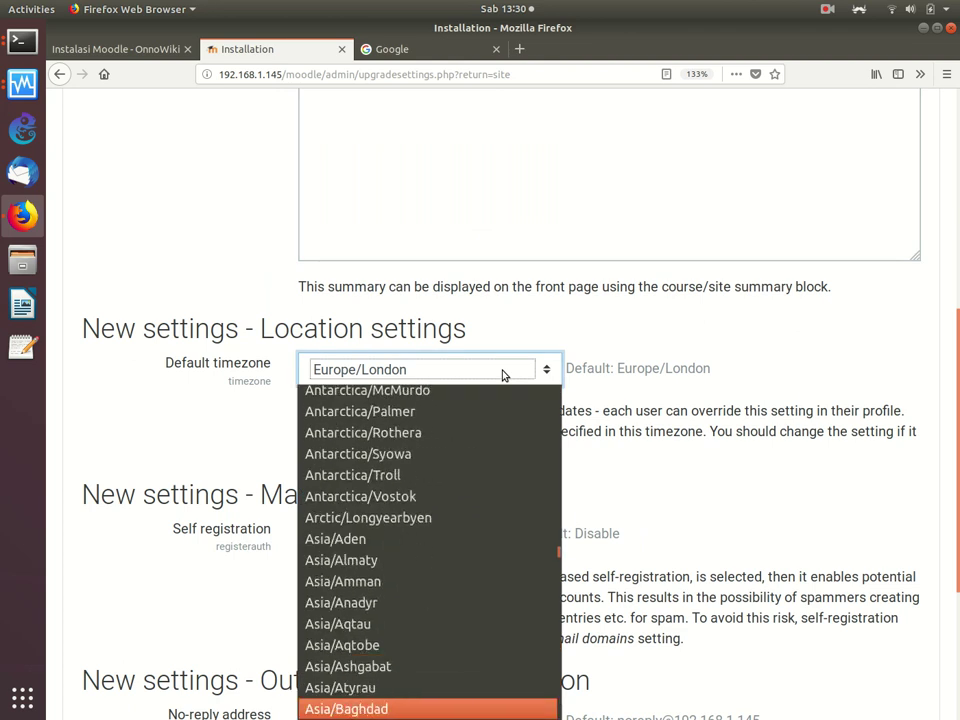
{"action": "key", "text": "Down"}
{"action": "key", "text": "Down"}
{"action": "key", "text": "Down"}
{"action": "key", "text": "Down"}
{"action": "key", "text": "Down"}
{"action": "key", "text": "Down"}
{"action": "key", "text": "Down"}
{"action": "key", "text": "Down"}
{"action": "key", "text": "Down"}
{"action": "key", "text": "Down"}
{"action": "key", "text": "Down"}
{"action": "key", "text": "Down"}
{"action": "key", "text": "Down"}
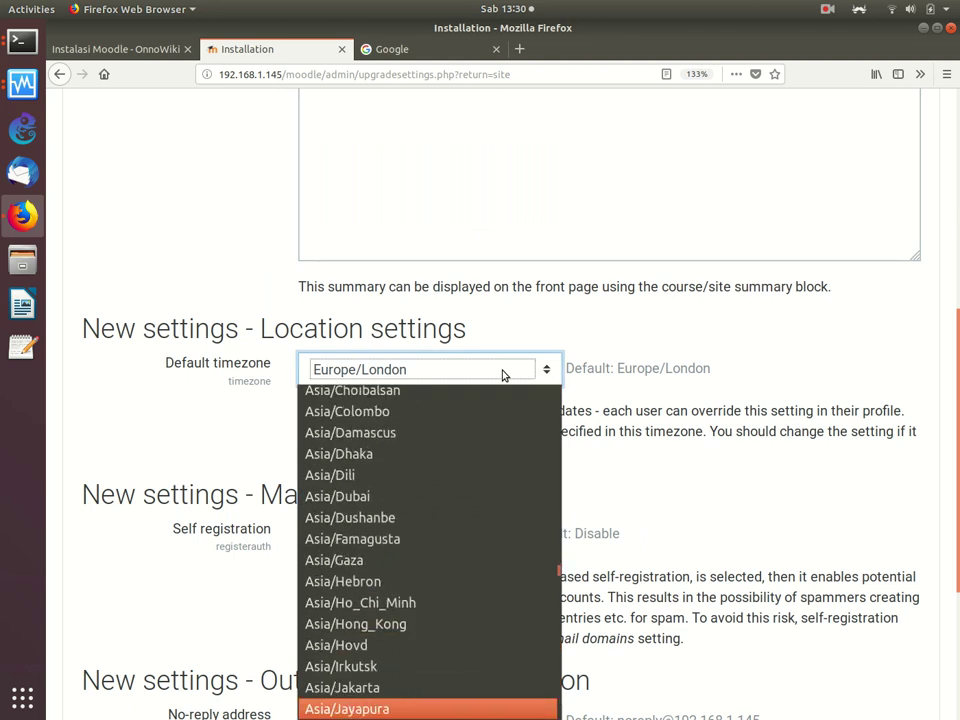
{"action": "key", "text": "Up"}
{"action": "key", "text": "Up"}
{"action": "key", "text": "Up"}
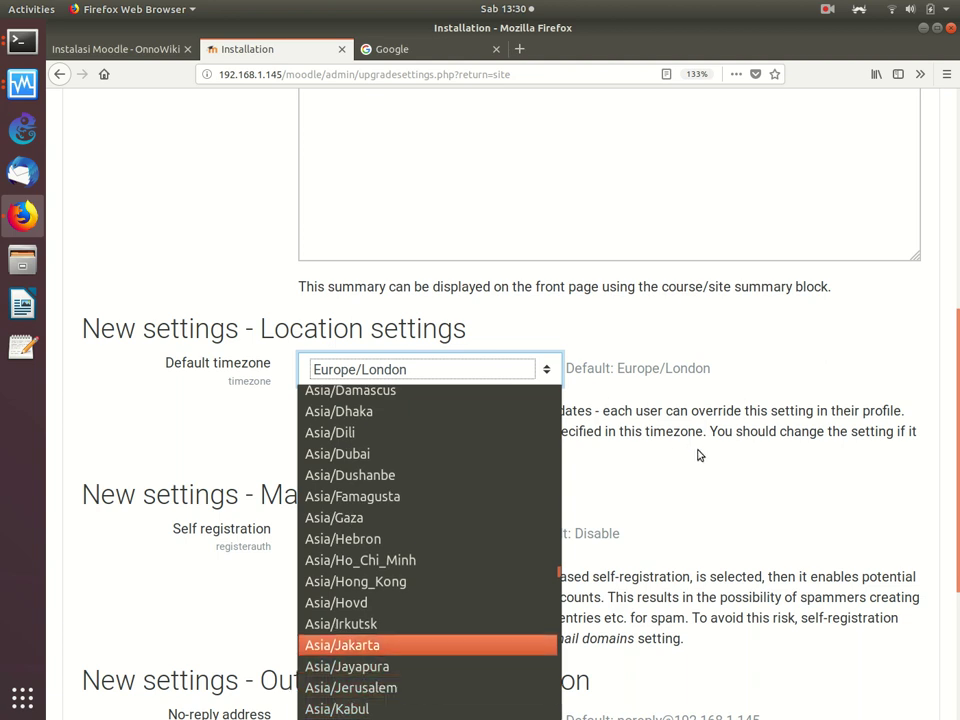
{"action": "left_click", "coordinate": [701, 456]}
{"action": "left_click", "coordinate": [696, 484]}
Step: Set Self registration to Email-based self-registration
{"action": "scroll", "coordinate": [697, 485], "scroll_direction": "down", "scroll_amount": 5}
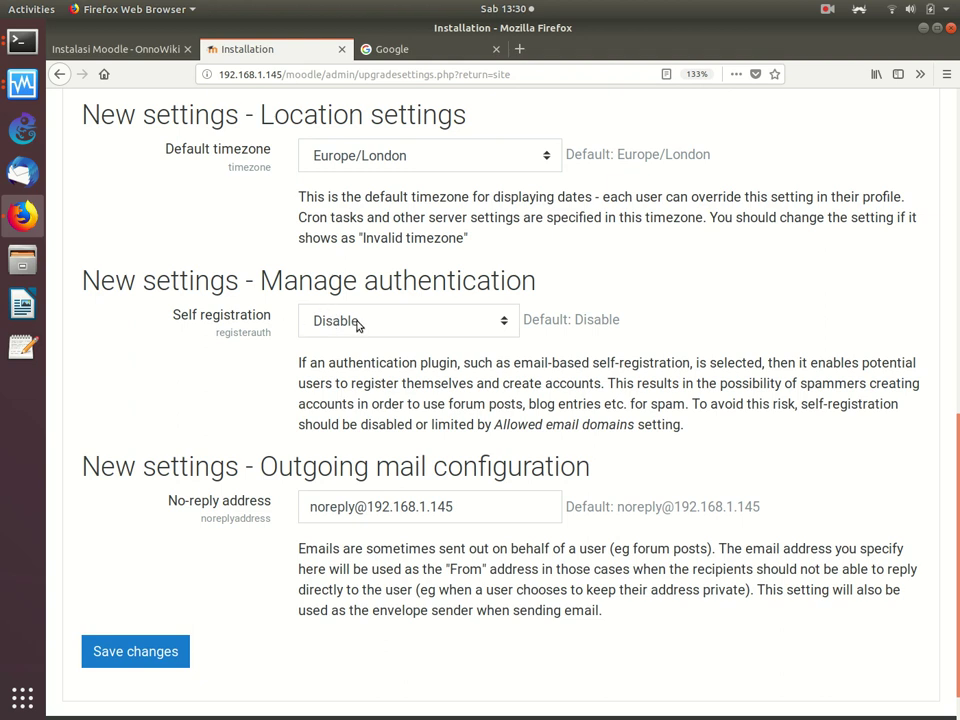
{"action": "left_click", "coordinate": [357, 324]}
{"action": "left_click", "coordinate": [372, 370]}
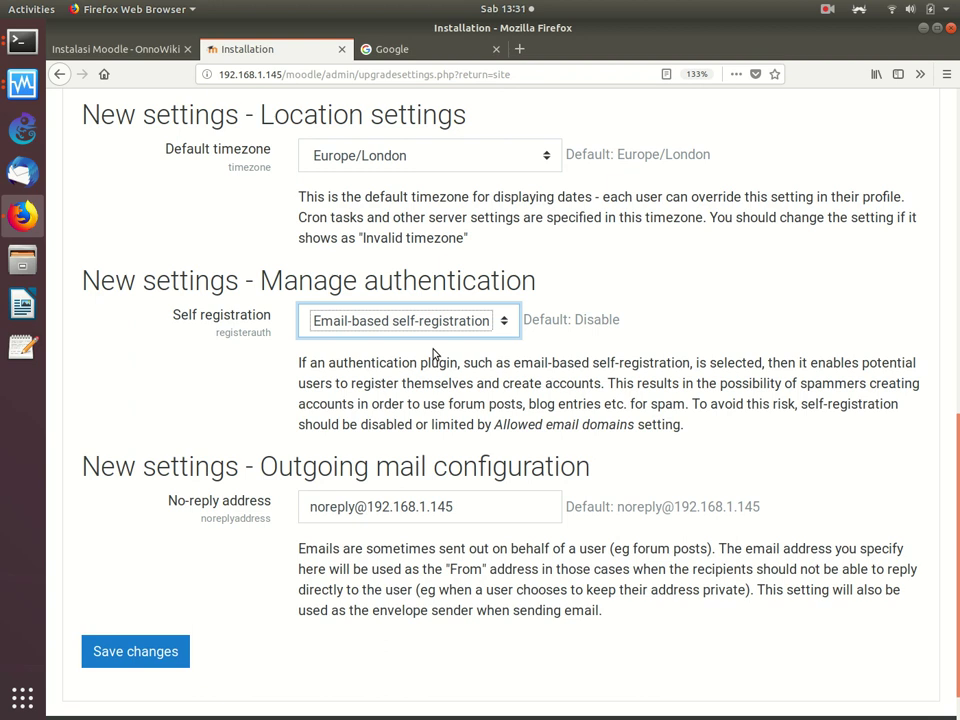
{"action": "scroll", "coordinate": [433, 353], "scroll_direction": "up", "scroll_amount": 1}
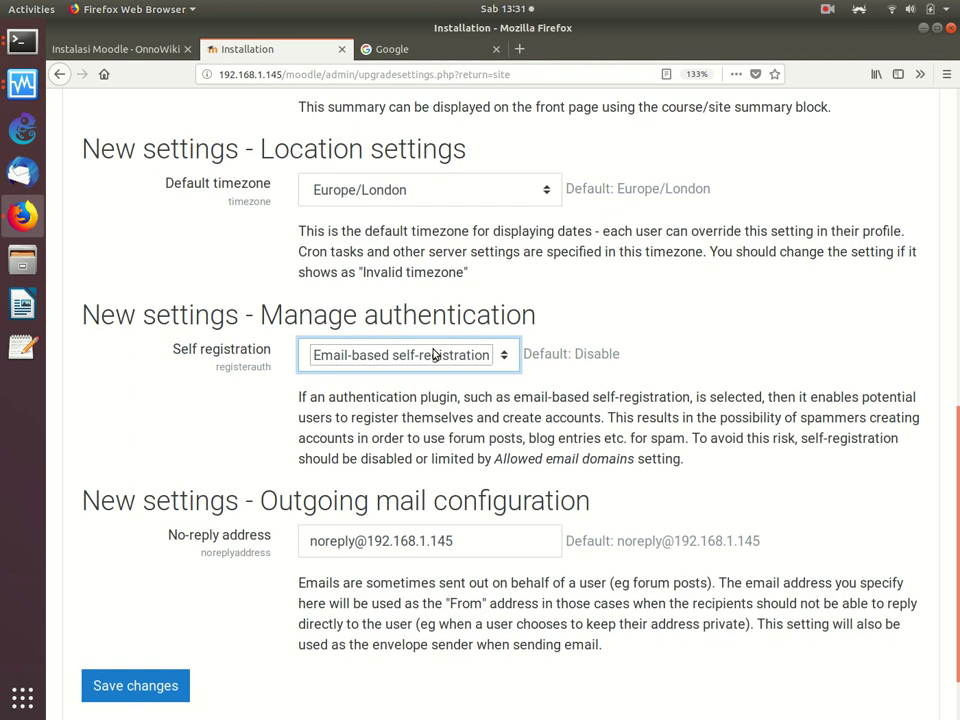
{"action": "scroll", "coordinate": [309, 334], "scroll_direction": "down", "scroll_amount": 1}
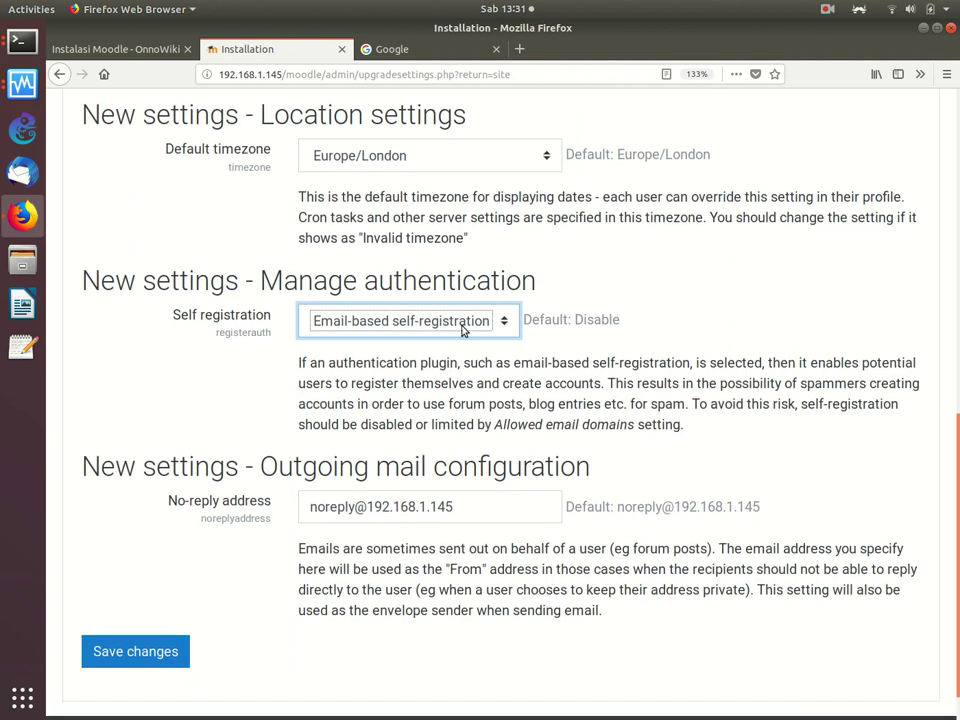
{"action": "left_click", "coordinate": [703, 363]}
{"action": "scroll", "coordinate": [707, 363], "scroll_direction": "down", "scroll_amount": 1}
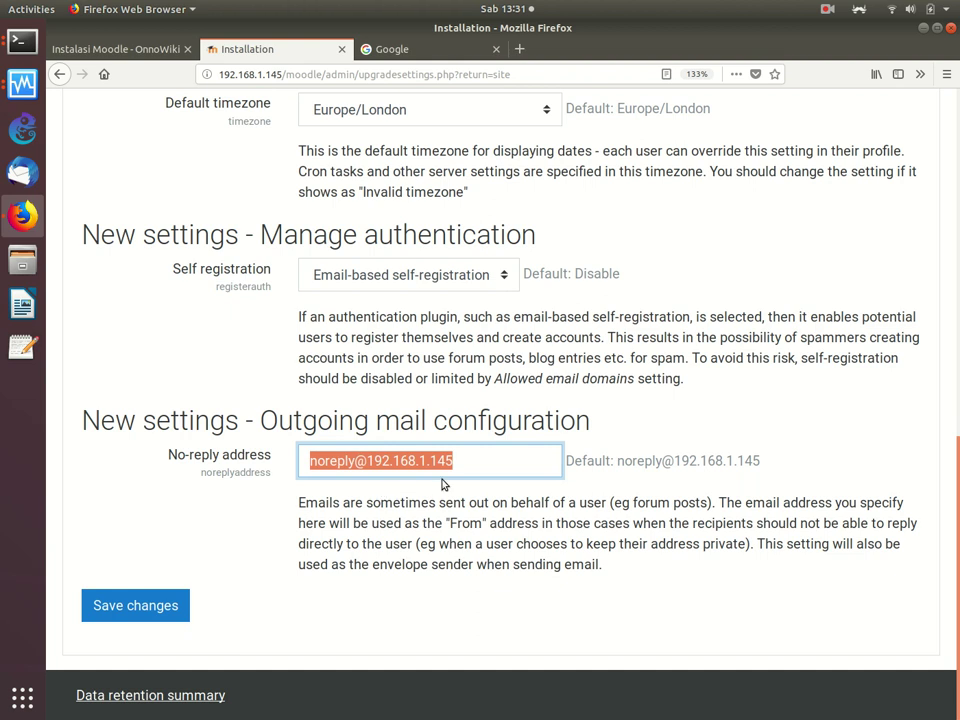
Step: Replace the no-reply address with a moodle@ address on the site's domain and save changes
{"action": "left_click", "coordinate": [475, 468]}
{"action": "key", "text": "BackSpace"}
{"action": "key", "text": "BackSpace"}
{"action": "key", "text": "BackSpace"}
{"action": "key", "text": "BackSpace"}
{"action": "key", "text": "BackSpace"}
{"action": "key", "text": "BackSpace"}
{"action": "key", "text": "BackSpace"}
{"action": "key", "text": "BackSpace"}
{"action": "key", "text": "BackSpace"}
{"action": "key", "text": "BackSpace"}
{"action": "key", "text": "BackSpace"}
{"action": "key", "text": "BackSpace"}
{"action": "key", "text": "BackSpace"}
{"action": "key", "text": "BackSpace"}
{"action": "key", "text": "BackSpace"}
{"action": "key", "text": "BackSpace"}
{"action": "key", "text": "BackSpace"}
{"action": "key", "text": "BackSpace"}
{"action": "key", "text": "BackSpace"}
{"action": "key", "text": "BackSpace"}
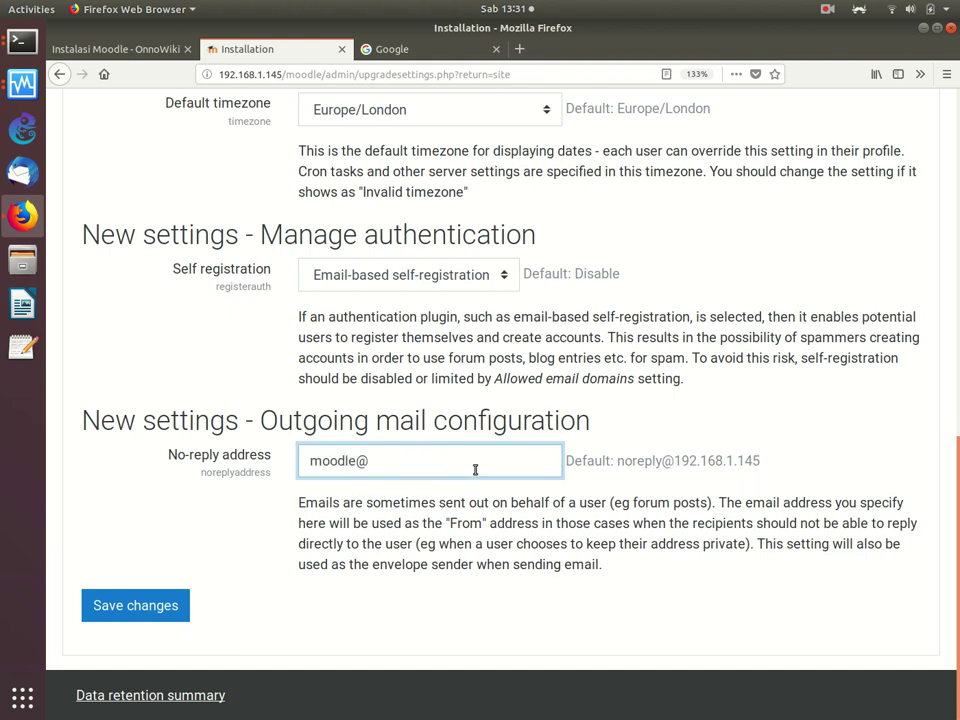
{"action": "left_click", "coordinate": [151, 600]}
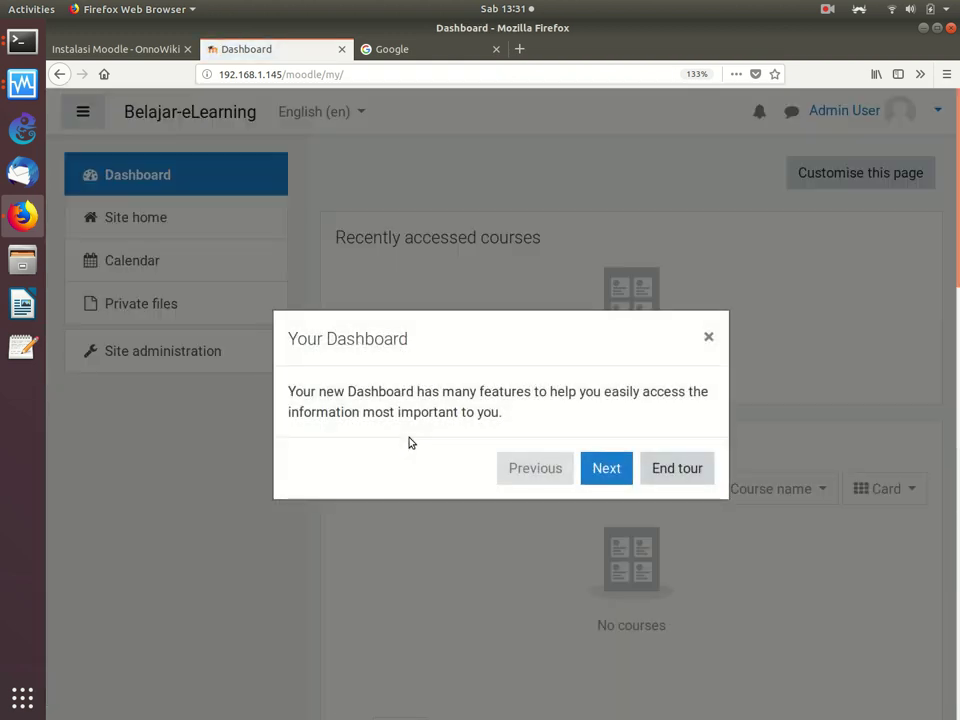
Step: End the Dashboard welcome tour and switch to the Google tab
{"action": "left_click", "coordinate": [674, 470]}
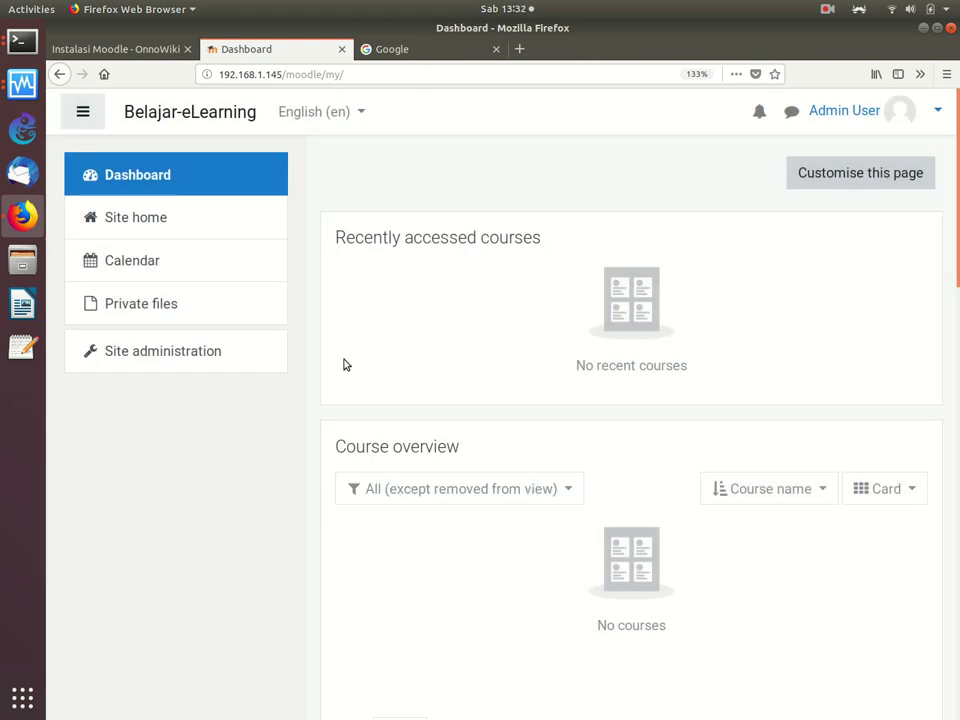
{"action": "mouse_move", "coordinate": [957, 105]}
{"action": "left_mouse_down"}
{"action": "mouse_move", "coordinate": [957, 190]}
{"action": "mouse_move", "coordinate": [957, 105]}
{"action": "left_mouse_up"}
{"action": "left_click", "coordinate": [420, 47]}
{"action": "left_click", "coordinate": [247, 55]}
{"action": "left_click", "coordinate": [420, 55]}
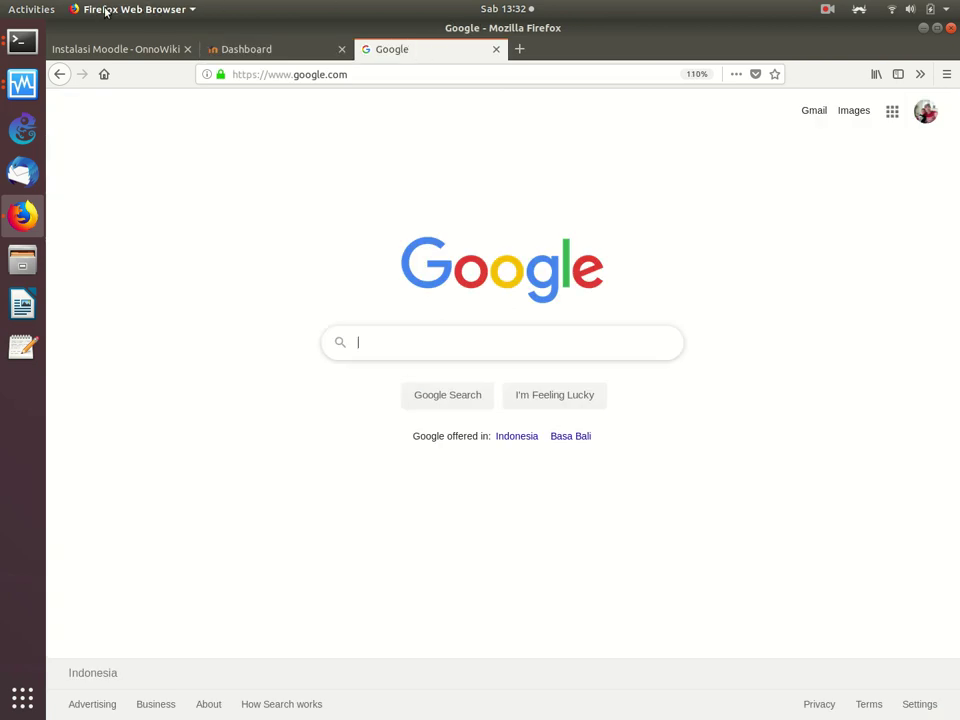
Step: Glance at the root@ubuntu terminal window, then go back to the Moodle Dashboard tab in Firefox
{"action": "left_click", "coordinate": [22, 45]}
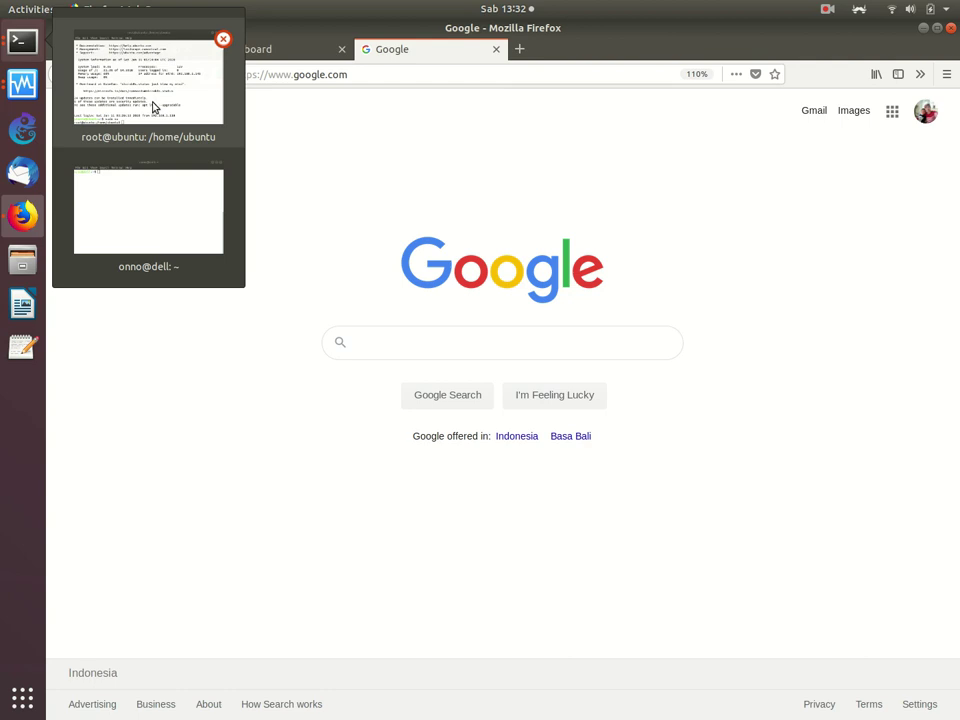
{"action": "left_click", "coordinate": [154, 102]}
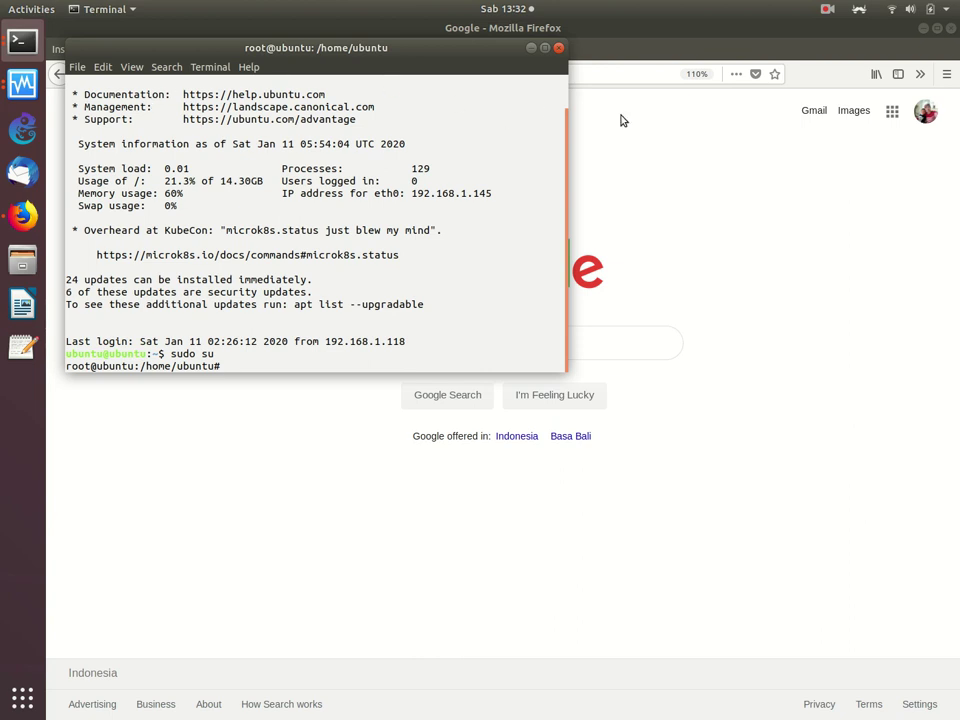
{"action": "left_click", "coordinate": [697, 150]}
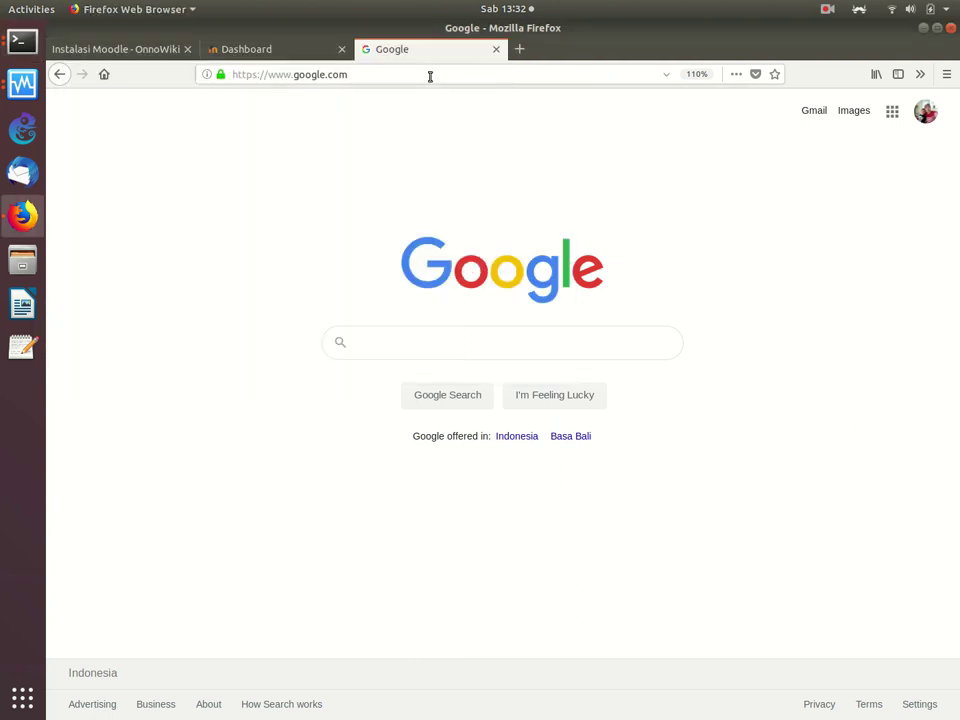
{"action": "left_click", "coordinate": [304, 49]}
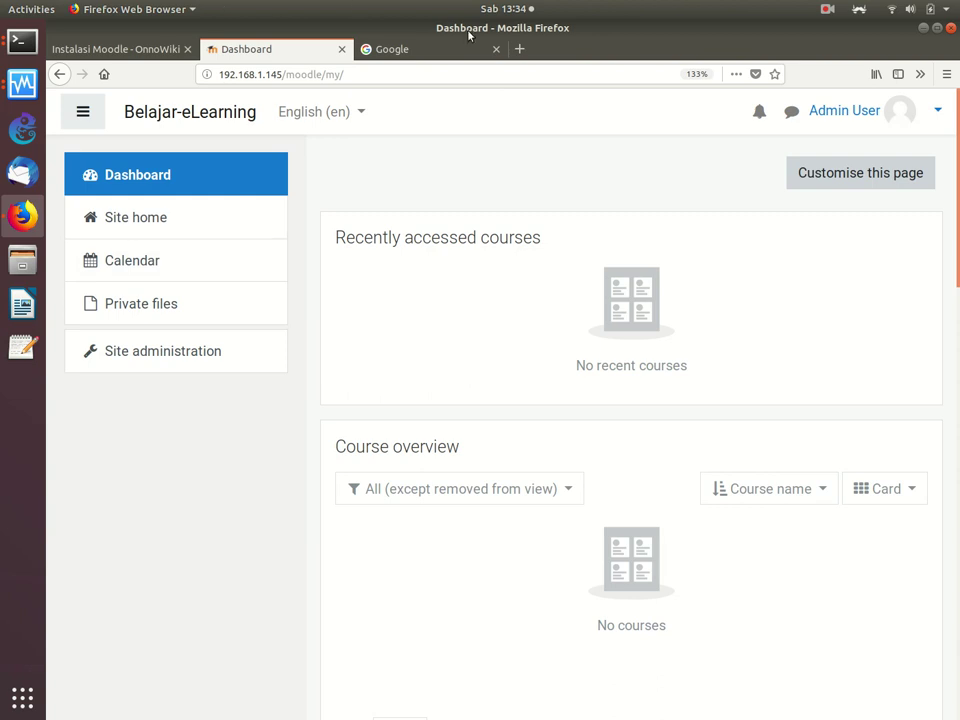
Step: Load the eLearning Rakyat Moodle at lms.onnocenter.or.id/moodle in a new tab
{"action": "left_click", "coordinate": [519, 48]}
{"action": "type", "text": "lms."}
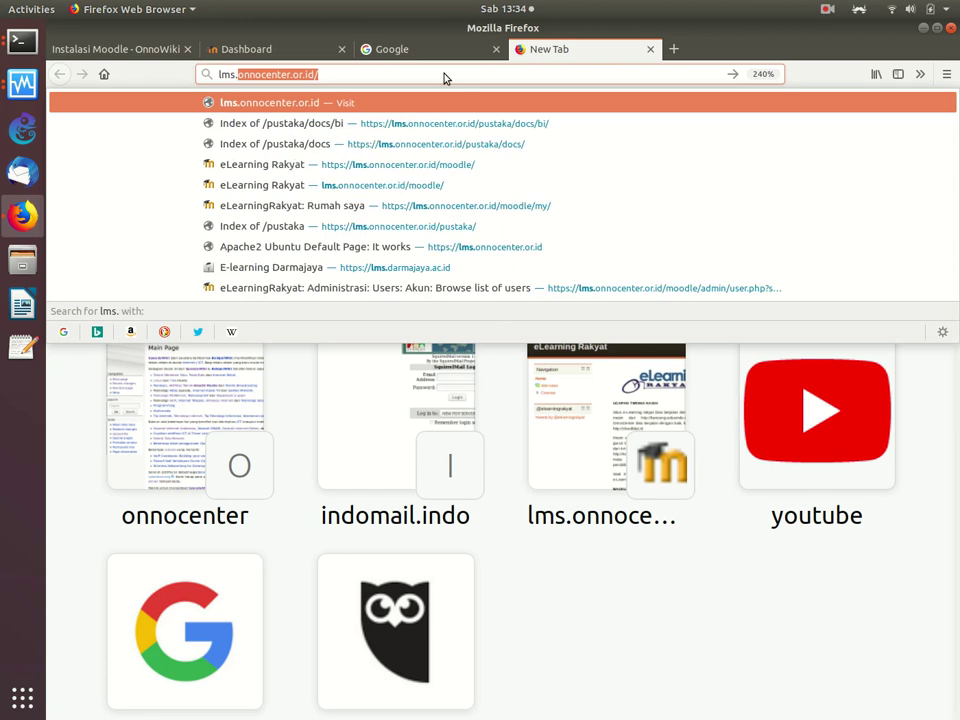
{"action": "key", "text": "End"}
{"action": "type", "text": "moodle"}
{"action": "key", "text": "Return"}
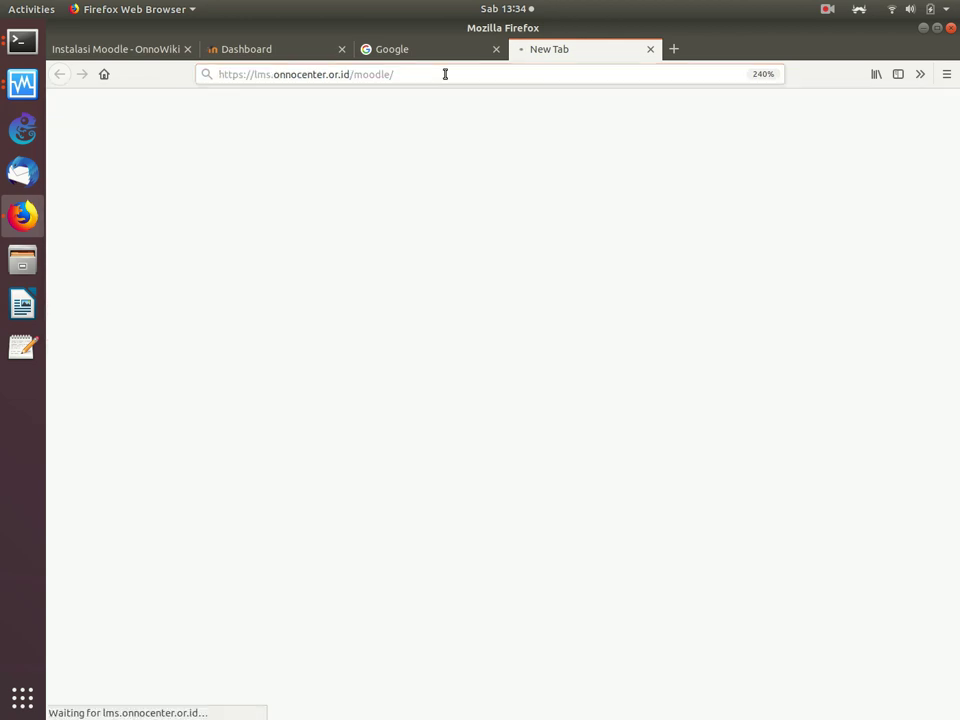
Step: Open lms.darmajaya.ac.id in another tab, log in, and look over the enrolled courses
{"action": "left_click", "coordinate": [677, 50]}
{"action": "type", "text": "lms.dar"}
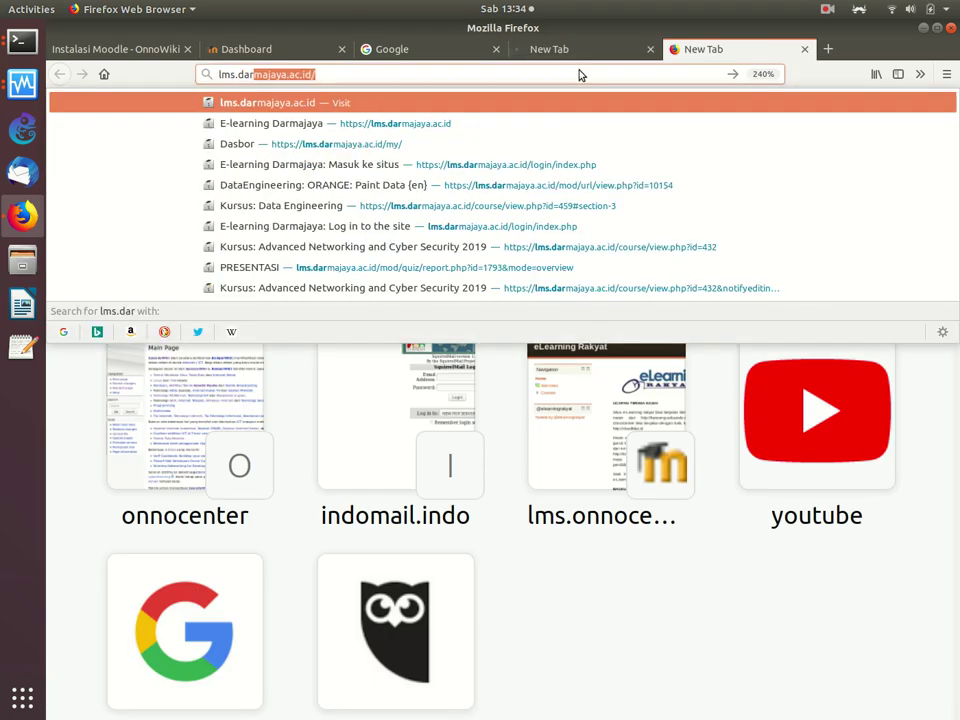
{"action": "key", "text": "Return"}
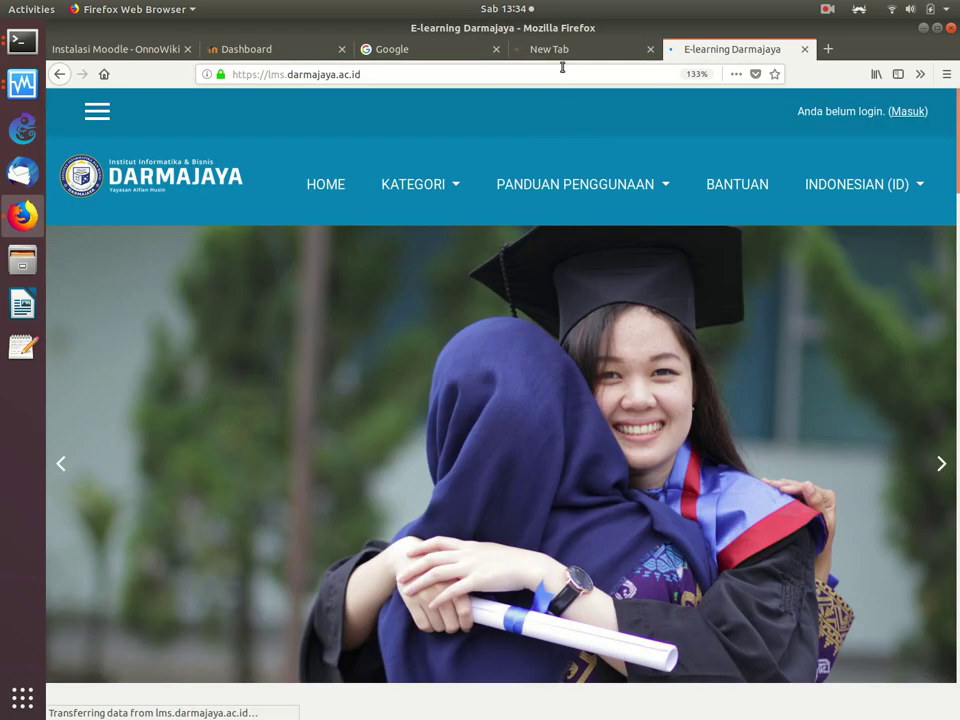
{"action": "left_click", "coordinate": [913, 115]}
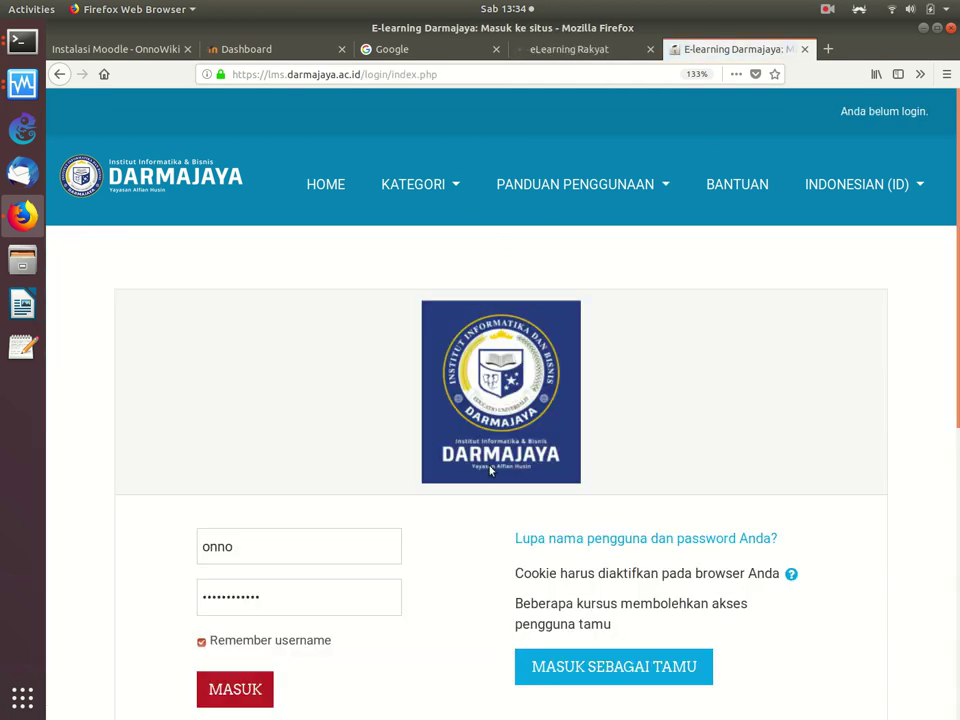
{"action": "left_click", "coordinate": [237, 692]}
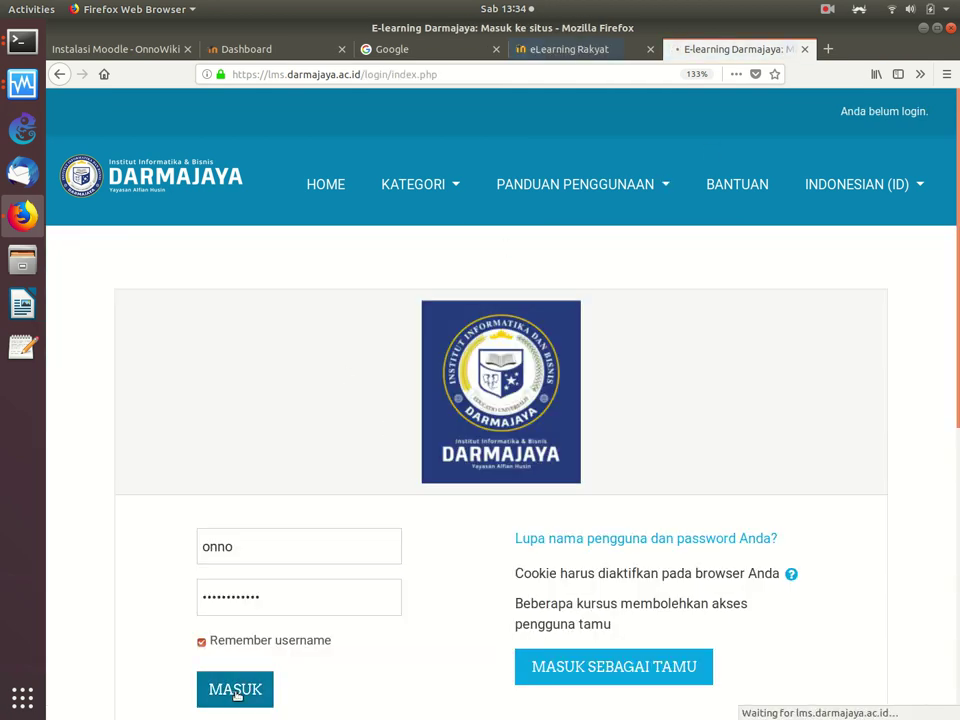
{"action": "scroll", "coordinate": [237, 695], "scroll_direction": "down", "scroll_amount": 10}
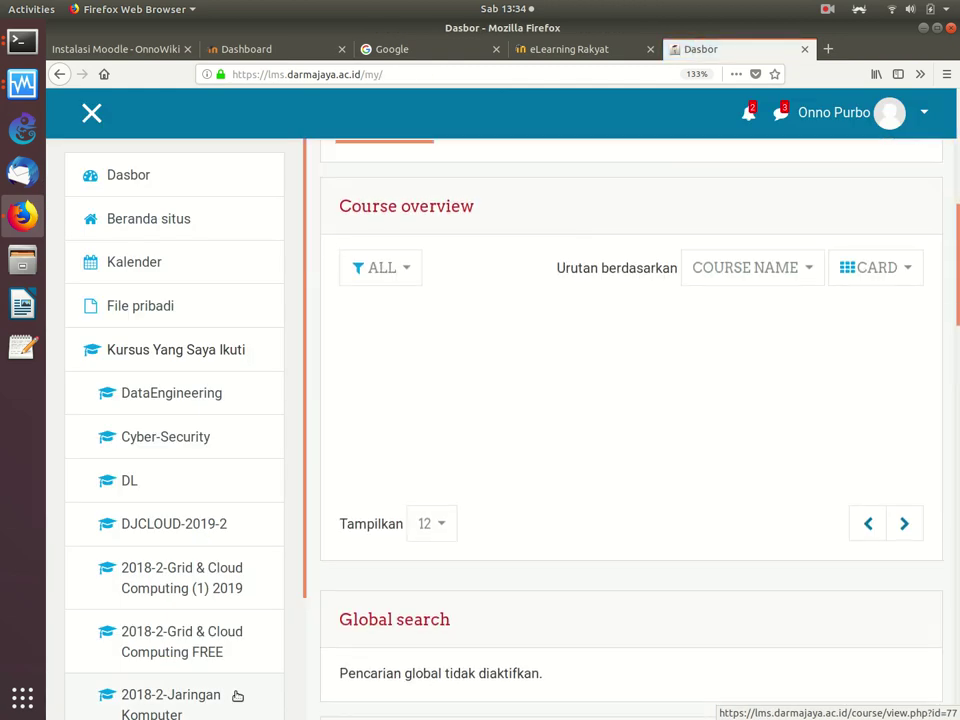
{"action": "scroll", "coordinate": [237, 695], "scroll_direction": "up", "scroll_amount": 10}
{"action": "scroll", "coordinate": [237, 696], "scroll_direction": "down", "scroll_amount": 2}
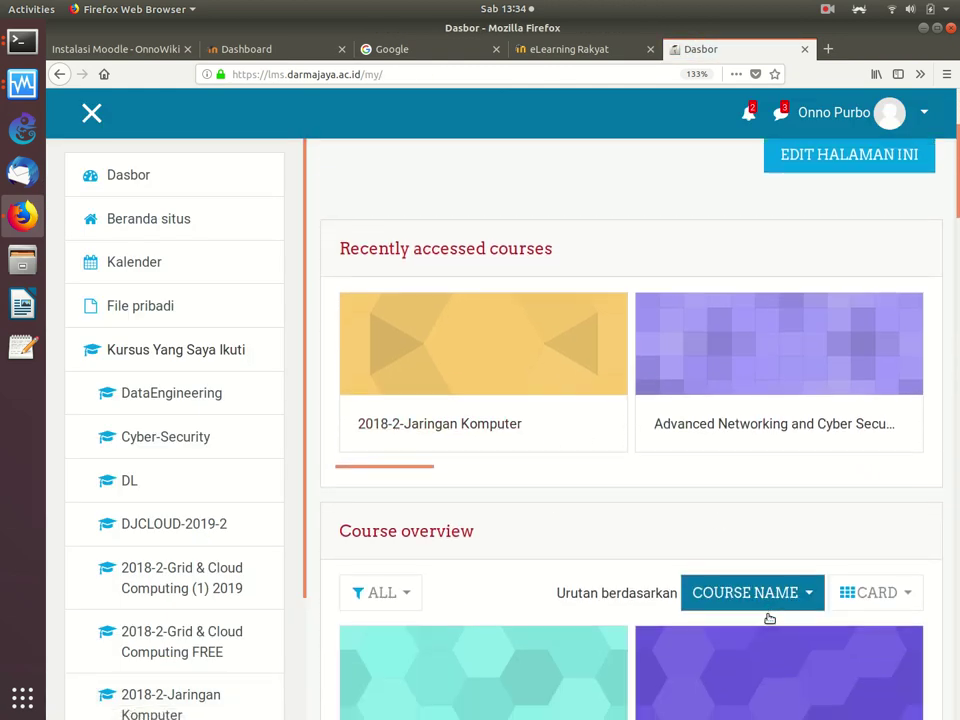
{"action": "scroll", "coordinate": [767, 617], "scroll_direction": "down", "scroll_amount": 4}
{"action": "scroll", "coordinate": [769, 619], "scroll_direction": "down", "scroll_amount": 5}
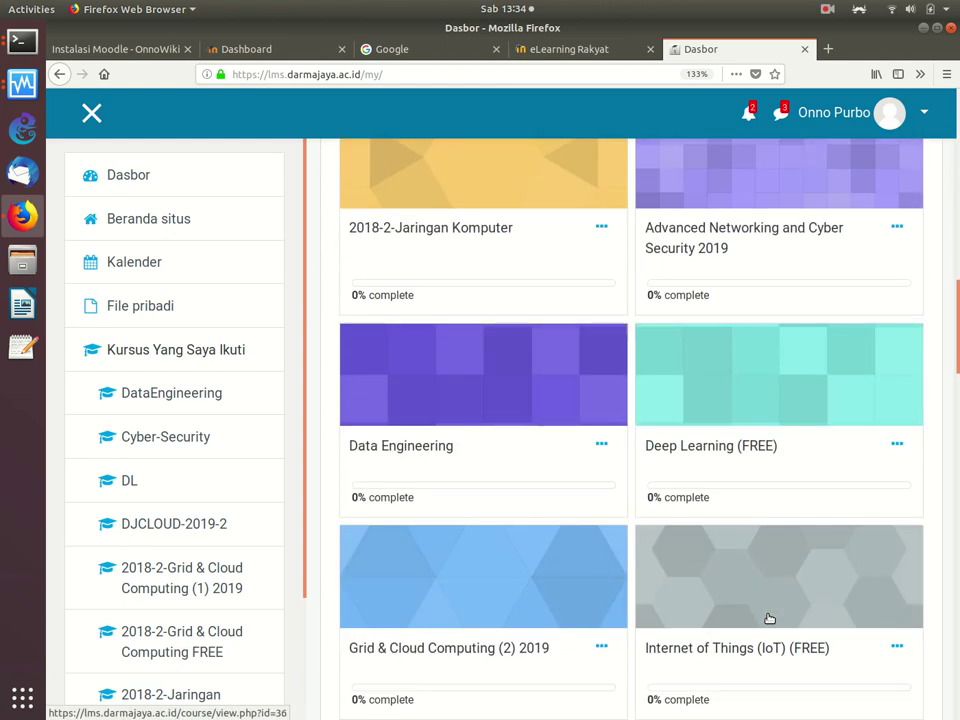
{"action": "scroll", "coordinate": [769, 619], "scroll_direction": "down", "scroll_amount": 8}
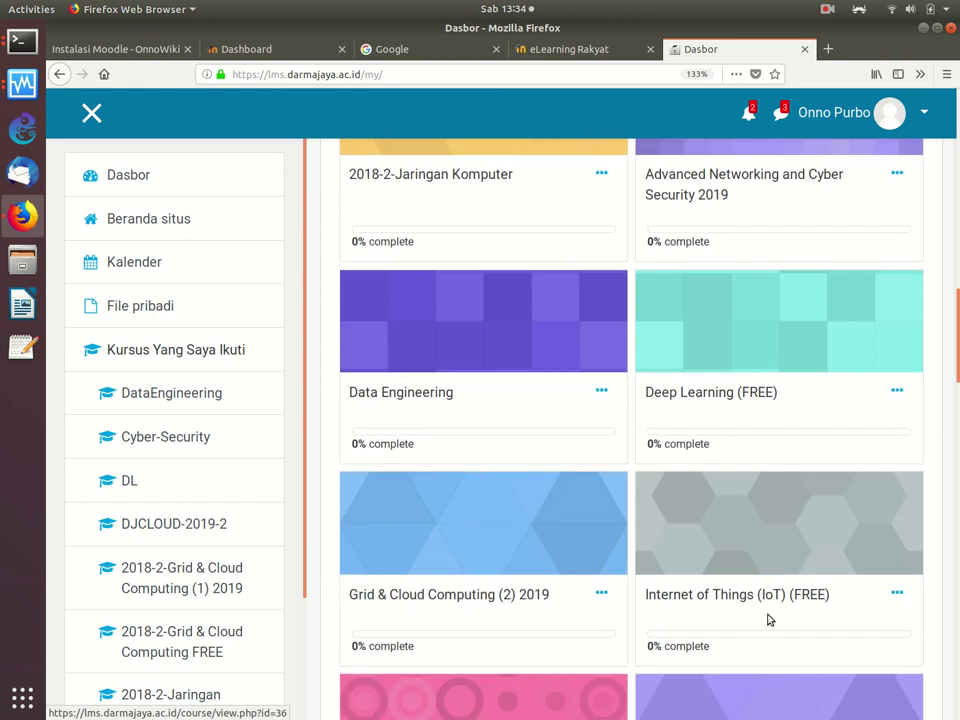
{"action": "scroll", "coordinate": [769, 619], "scroll_direction": "up", "scroll_amount": 14}
{"action": "scroll", "coordinate": [767, 620], "scroll_direction": "up", "scroll_amount": 5}
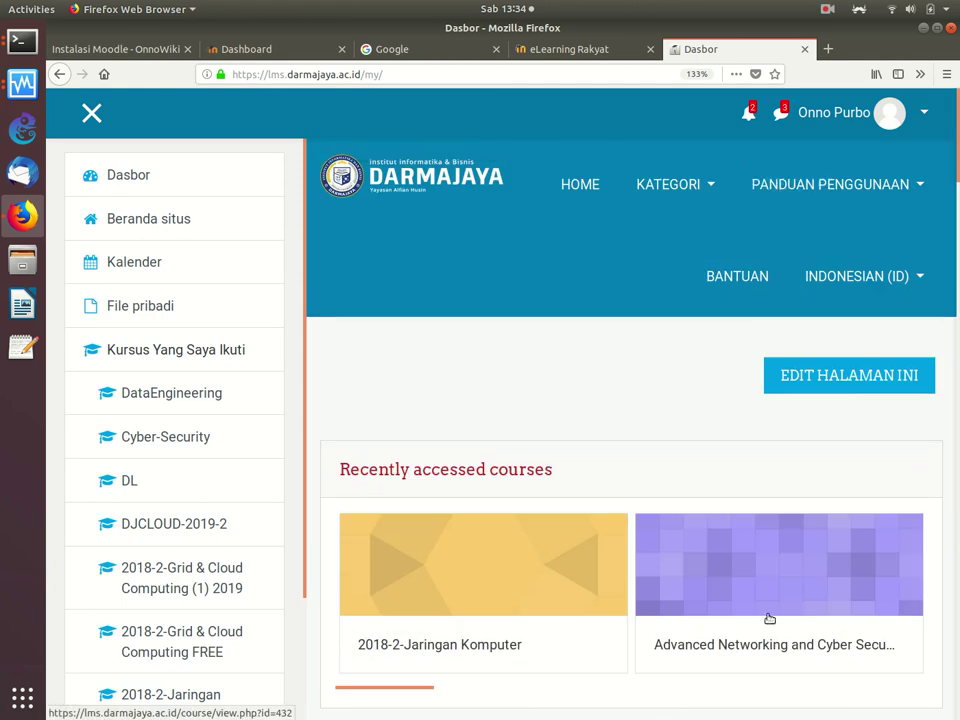
{"action": "scroll", "coordinate": [768, 620], "scroll_direction": "down", "scroll_amount": 1}
{"action": "scroll", "coordinate": [769, 620], "scroll_direction": "up", "scroll_amount": 2}
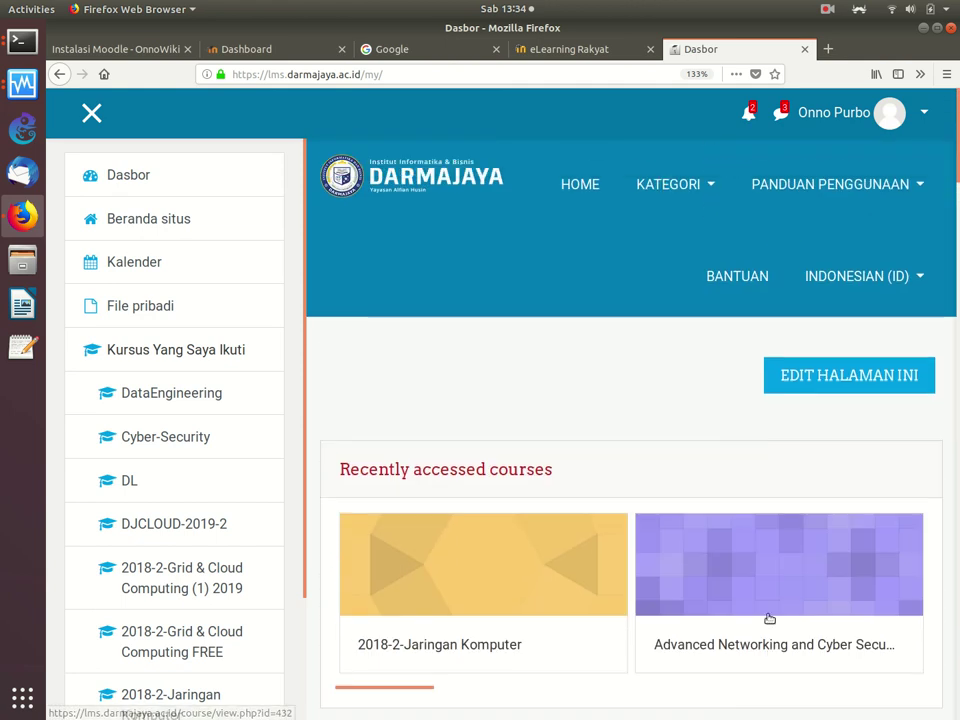
Step: Sign in to the eLearning Rakyat site, then return to its front page after checking Darmajaya
{"action": "left_click", "coordinate": [579, 52]}
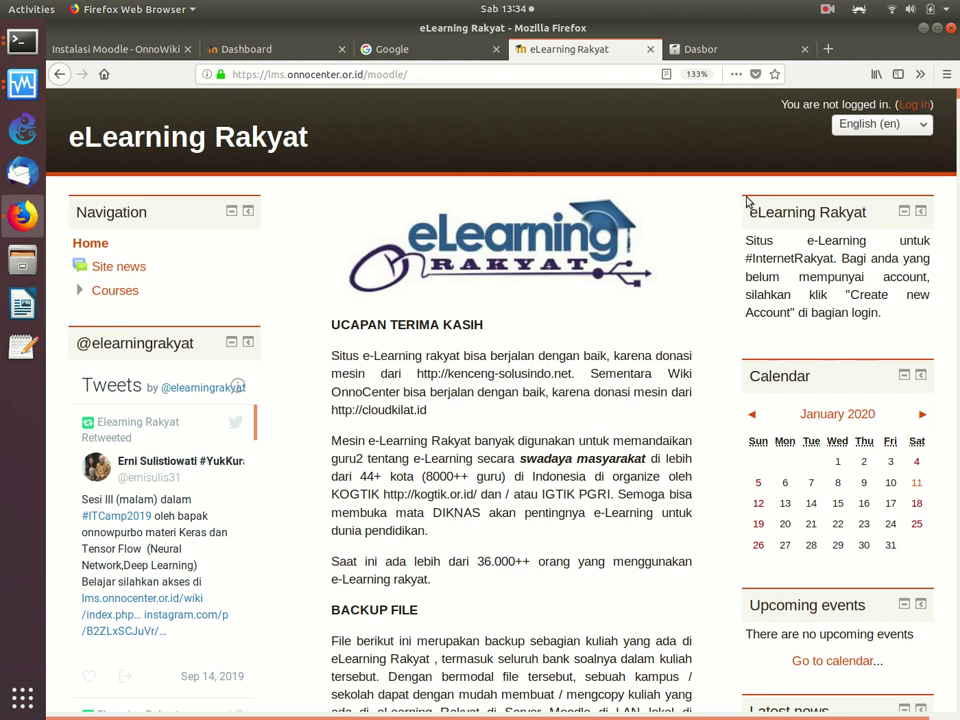
{"action": "left_click", "coordinate": [926, 110]}
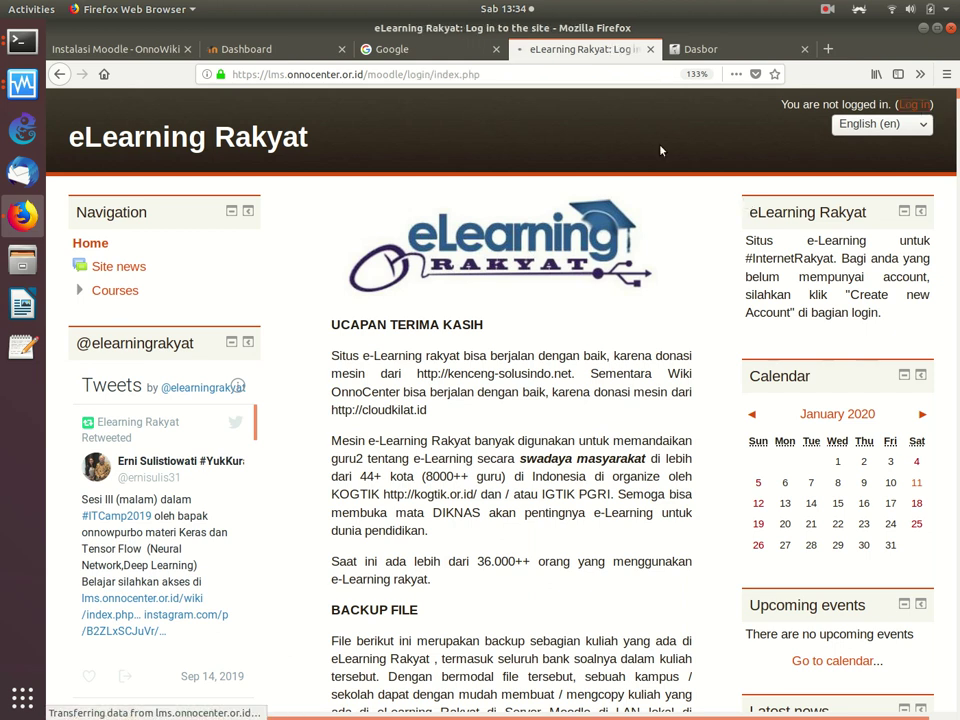
{"action": "left_click", "coordinate": [288, 362]}
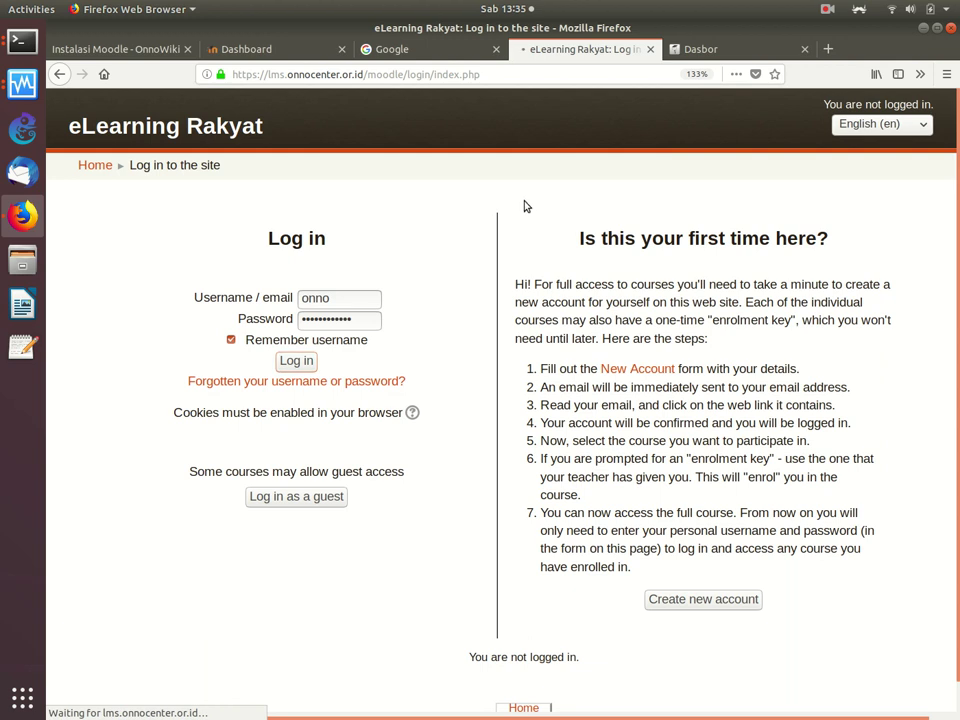
{"action": "left_click", "coordinate": [708, 49]}
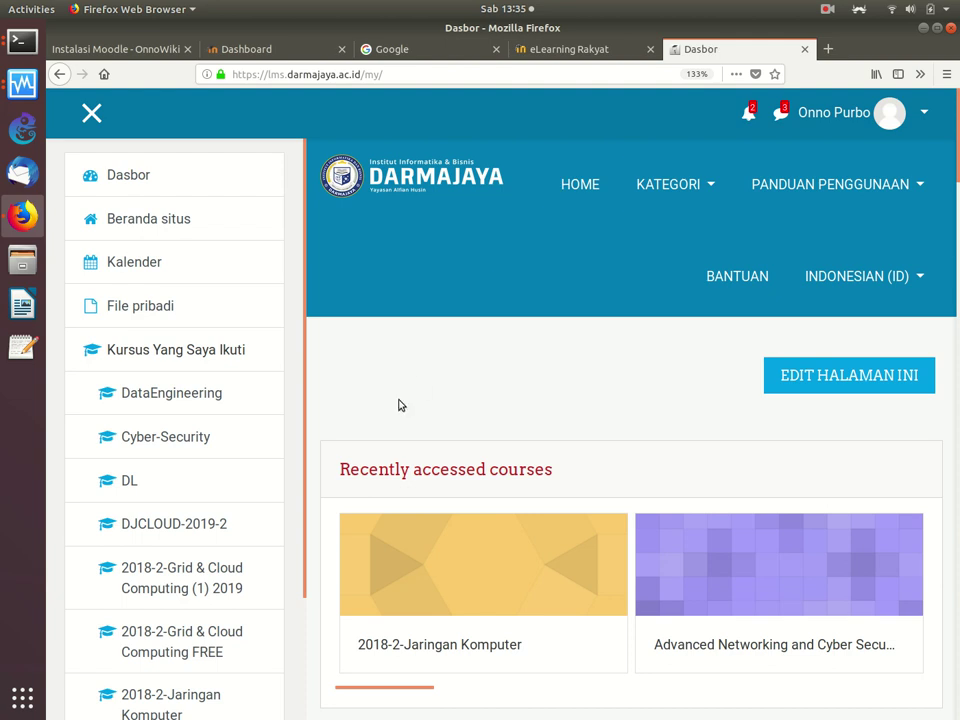
{"action": "left_click", "coordinate": [600, 56]}
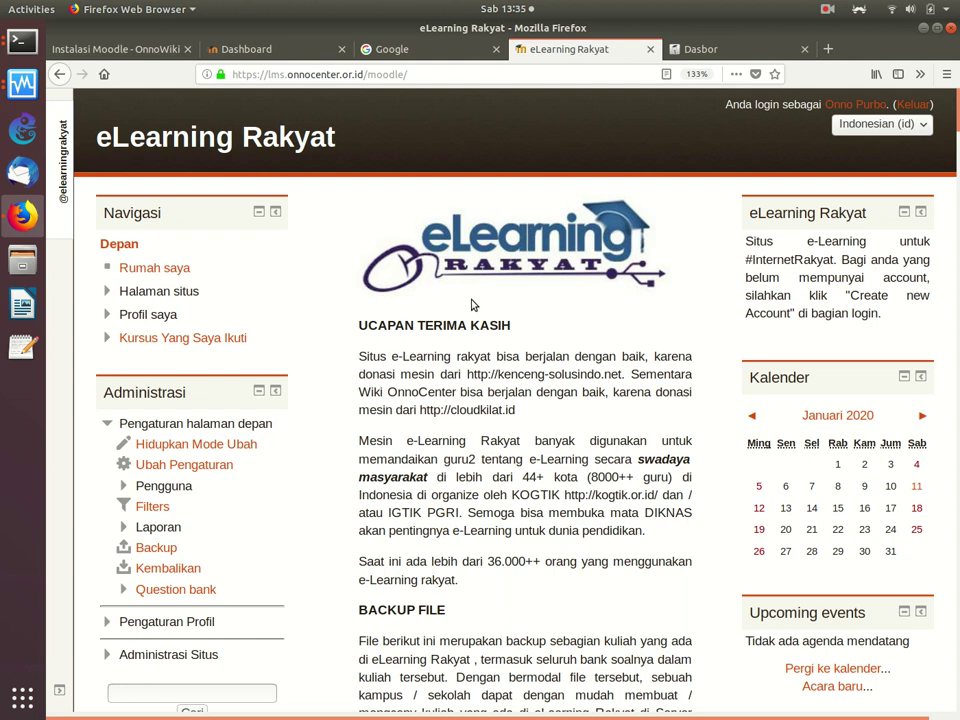
Step: Open the Keamanan Jaringan course from My courses, zoom in, and scroll down to NETWORK BENCHMARKING
{"action": "left_click", "coordinate": [141, 337]}
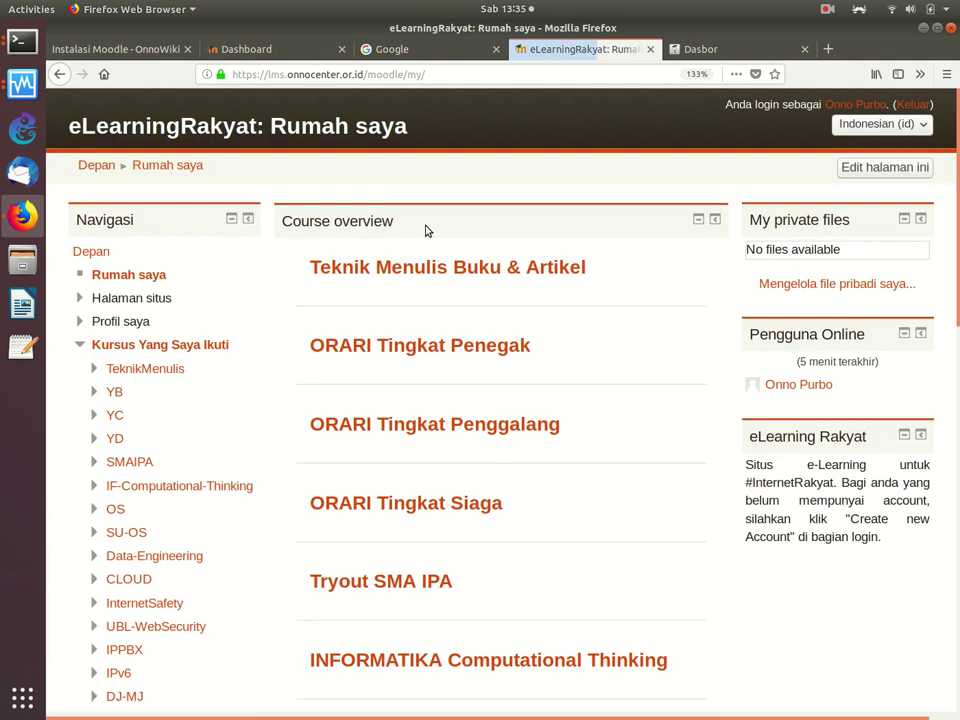
{"action": "scroll", "coordinate": [213, 471], "scroll_direction": "down", "scroll_amount": 5}
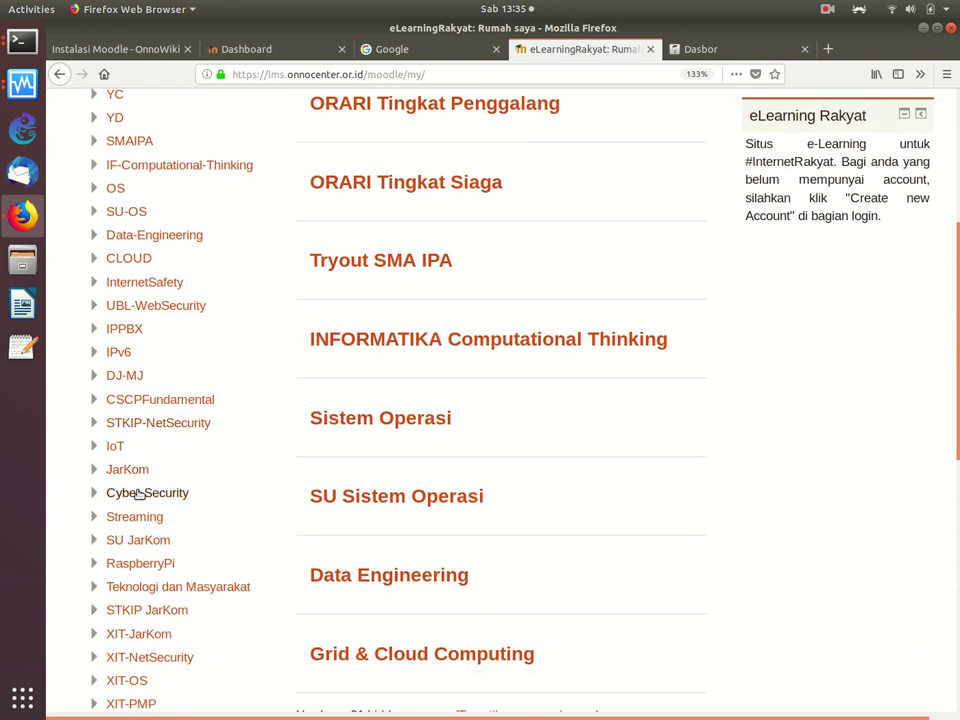
{"action": "left_click", "coordinate": [141, 494]}
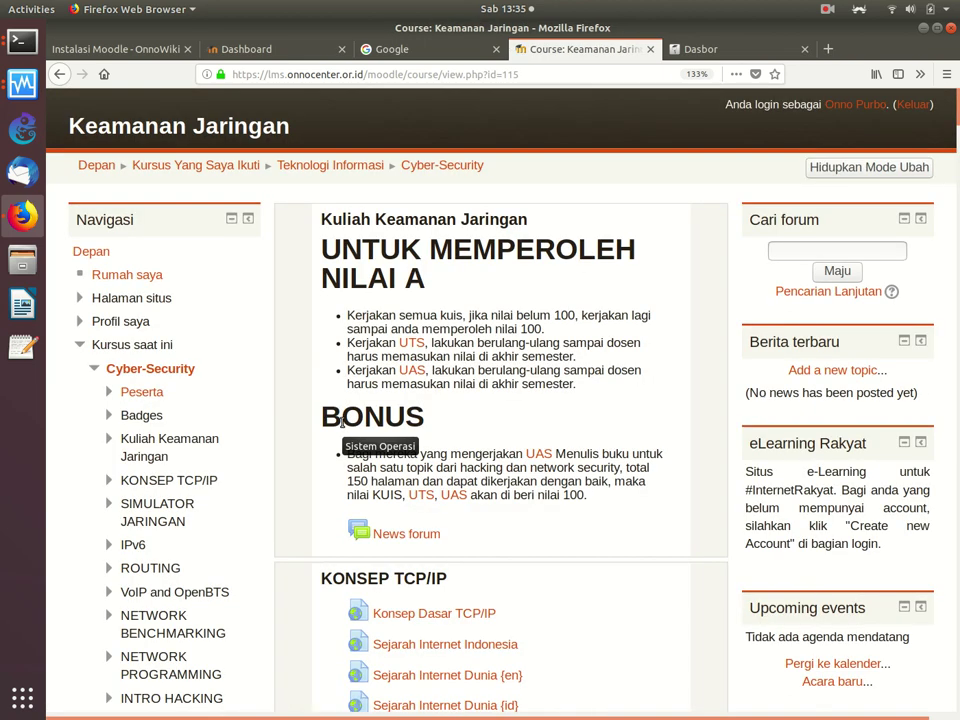
{"action": "key", "text": "ctrl+plus"}
{"action": "key", "text": "ctrl+plus"}
{"action": "key", "text": "ctrl+plus"}
{"action": "scroll", "coordinate": [343, 426], "scroll_direction": "right", "scroll_amount": 3}
{"action": "scroll", "coordinate": [343, 426], "scroll_direction": "down", "scroll_amount": 4}
{"action": "scroll", "coordinate": [343, 426], "scroll_direction": "down", "scroll_amount": 8}
{"action": "scroll", "coordinate": [343, 426], "scroll_direction": "down", "scroll_amount": 8}
{"action": "scroll", "coordinate": [343, 426], "scroll_direction": "down", "scroll_amount": 9}
{"action": "scroll", "coordinate": [343, 426], "scroll_direction": "down", "scroll_amount": 5}
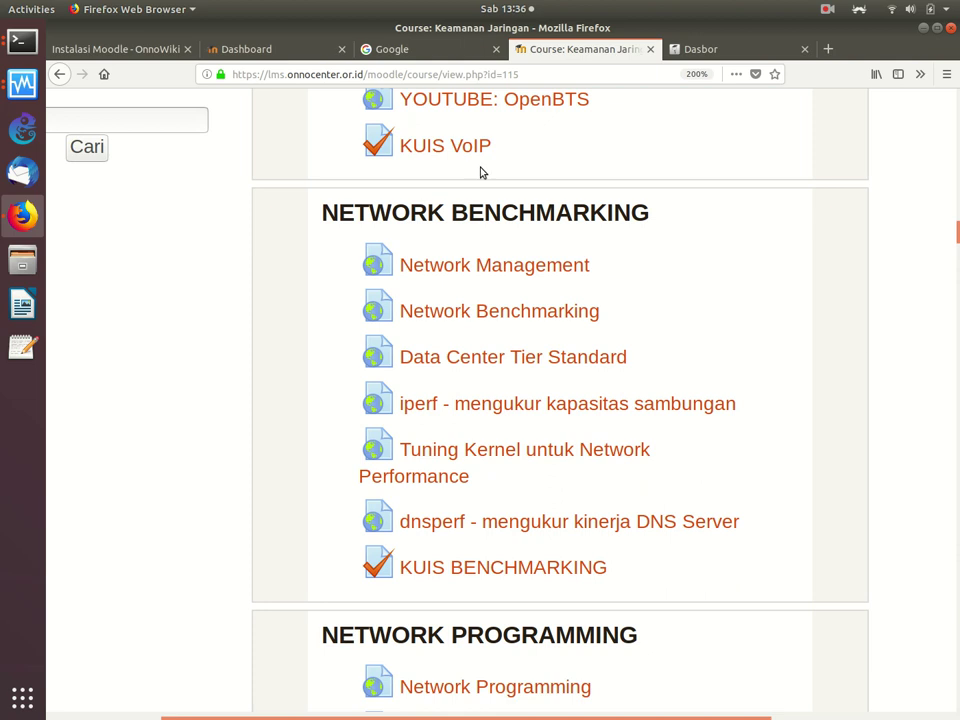
Step: Browse the Darmajaya Advanced Networking and Cyber Security 2019 course, then go back to Keamanan Jaringan
{"action": "left_click", "coordinate": [734, 57]}
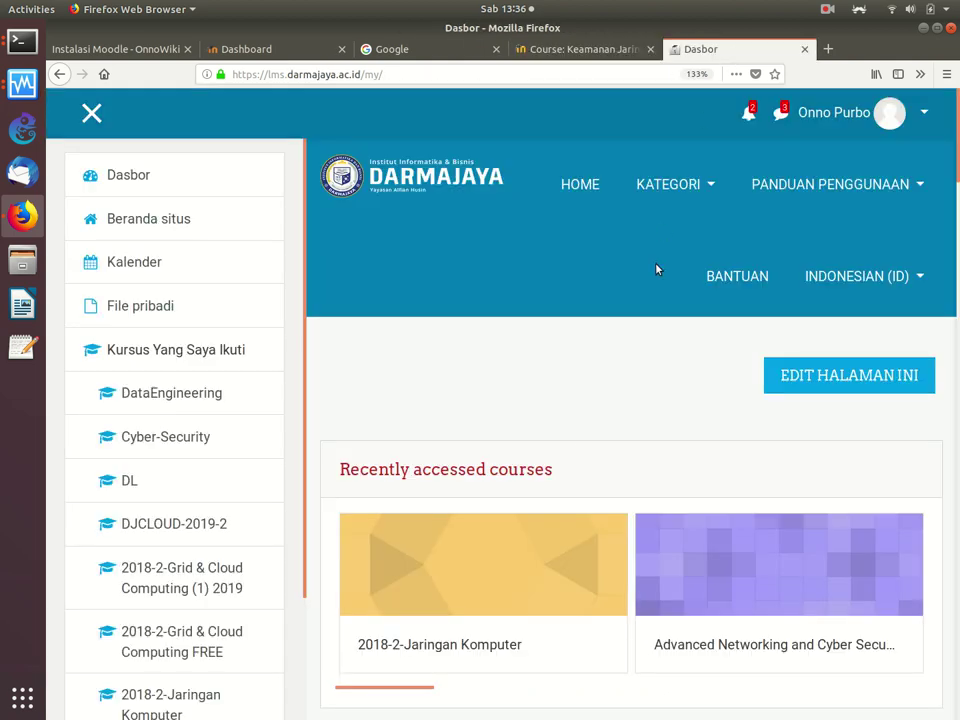
{"action": "left_click", "coordinate": [748, 561]}
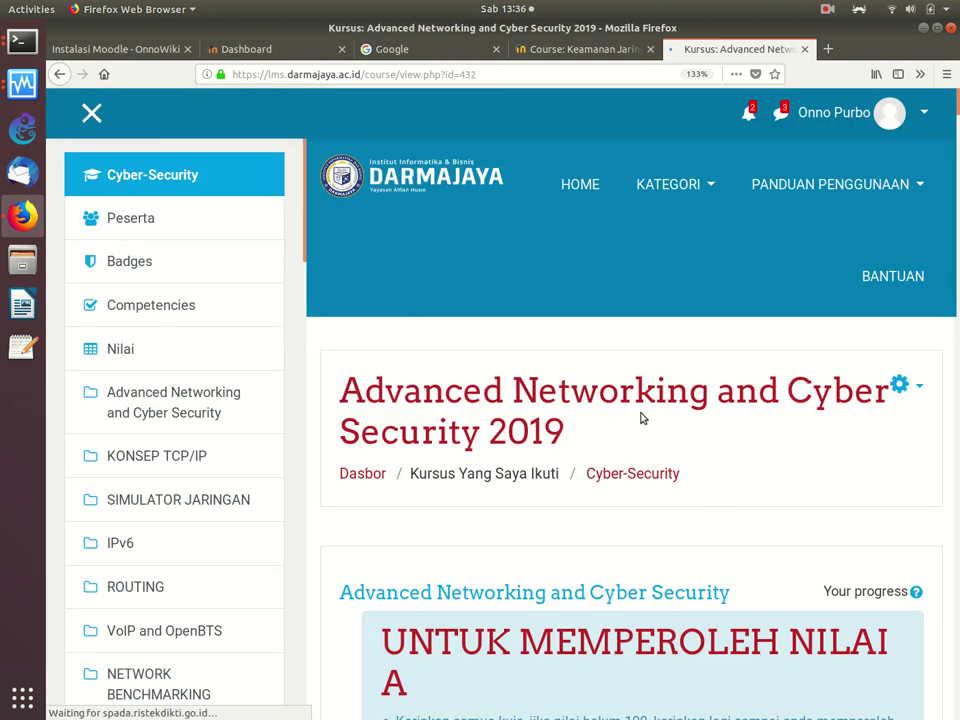
{"action": "scroll", "coordinate": [641, 418], "scroll_direction": "down", "scroll_amount": 1}
{"action": "scroll", "coordinate": [641, 418], "scroll_direction": "down", "scroll_amount": 10}
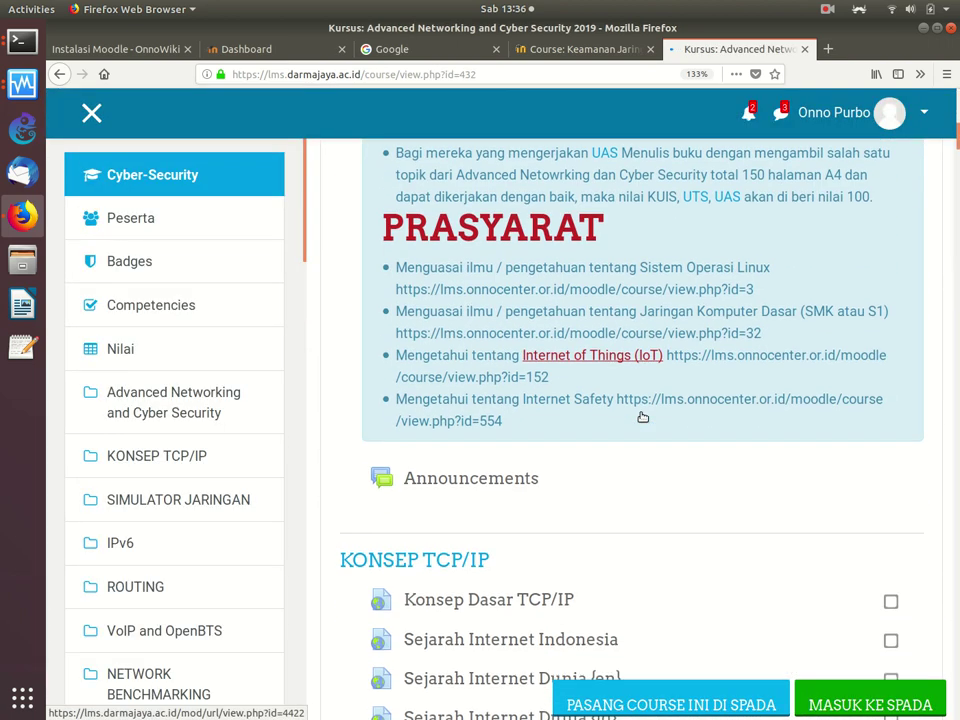
{"action": "scroll", "coordinate": [643, 417], "scroll_direction": "down", "scroll_amount": 4}
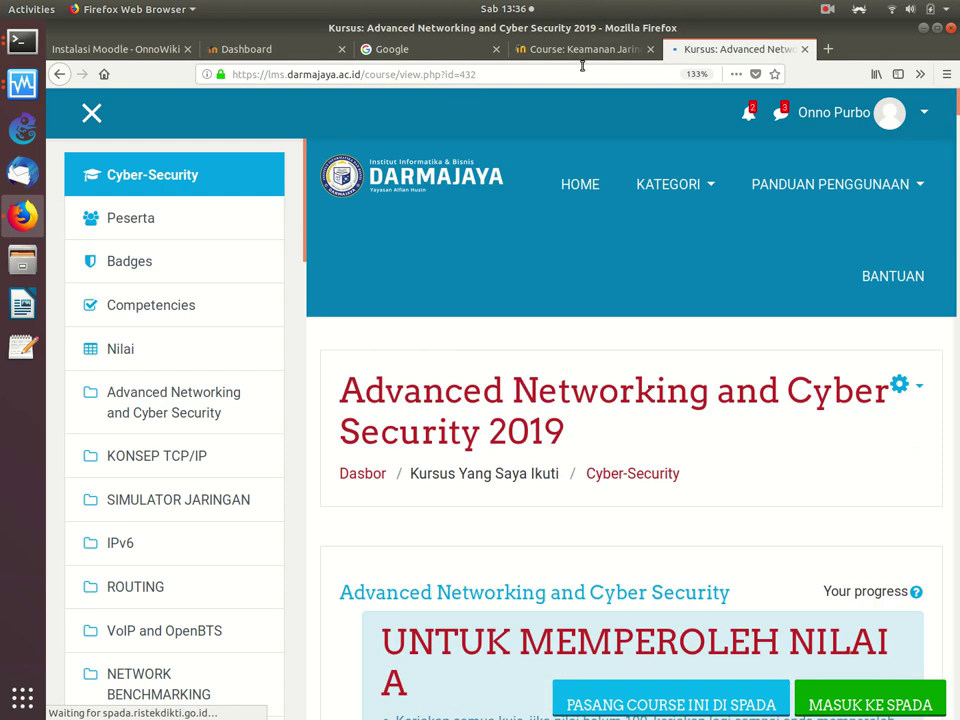
{"action": "left_click", "coordinate": [576, 48]}
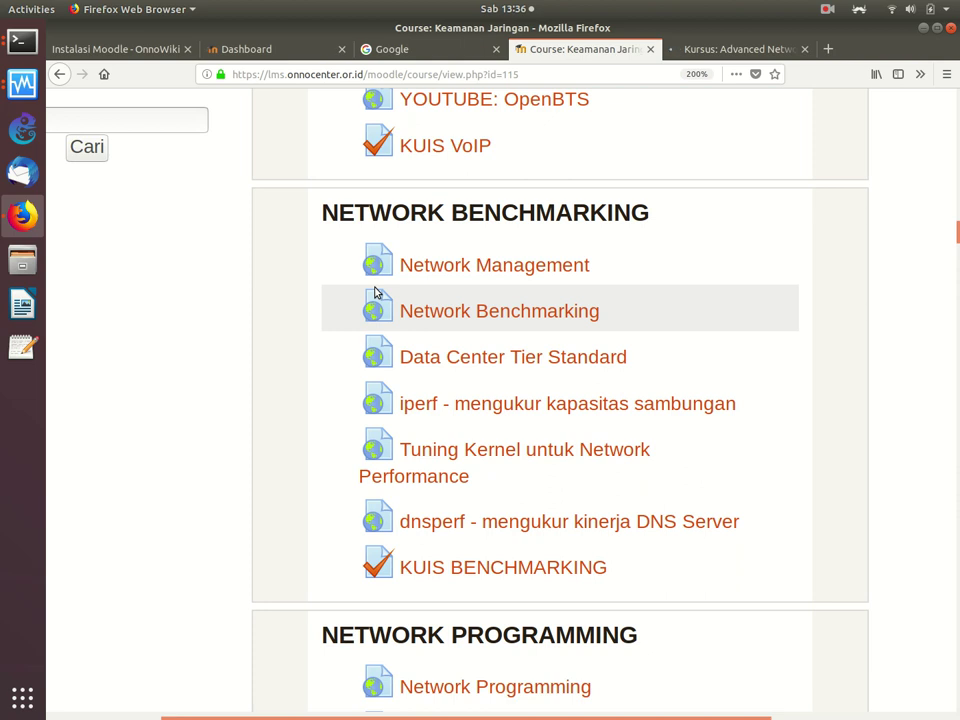
Step: Use the Depan breadcrumb to reach the eLearning Rakyat front page, then scroll to the BACKUP FILE folder
{"action": "key", "text": "slash"}
{"action": "scroll", "coordinate": [375, 291], "scroll_direction": "up", "scroll_amount": 15}
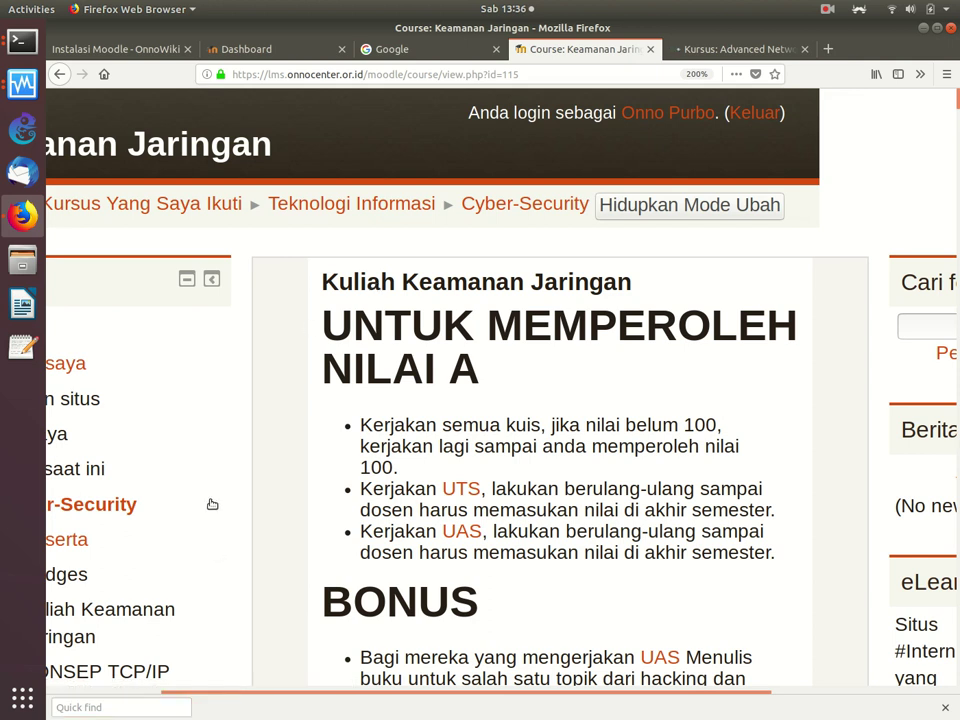
{"action": "scroll", "coordinate": [203, 285], "scroll_direction": "left", "scroll_amount": 3}
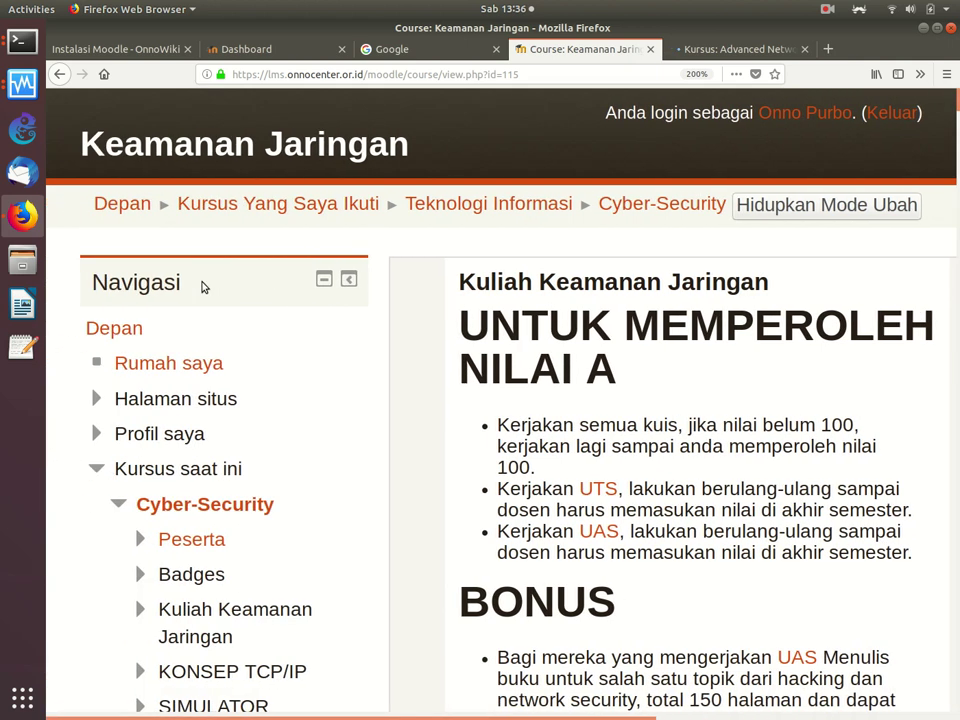
{"action": "left_click", "coordinate": [130, 204]}
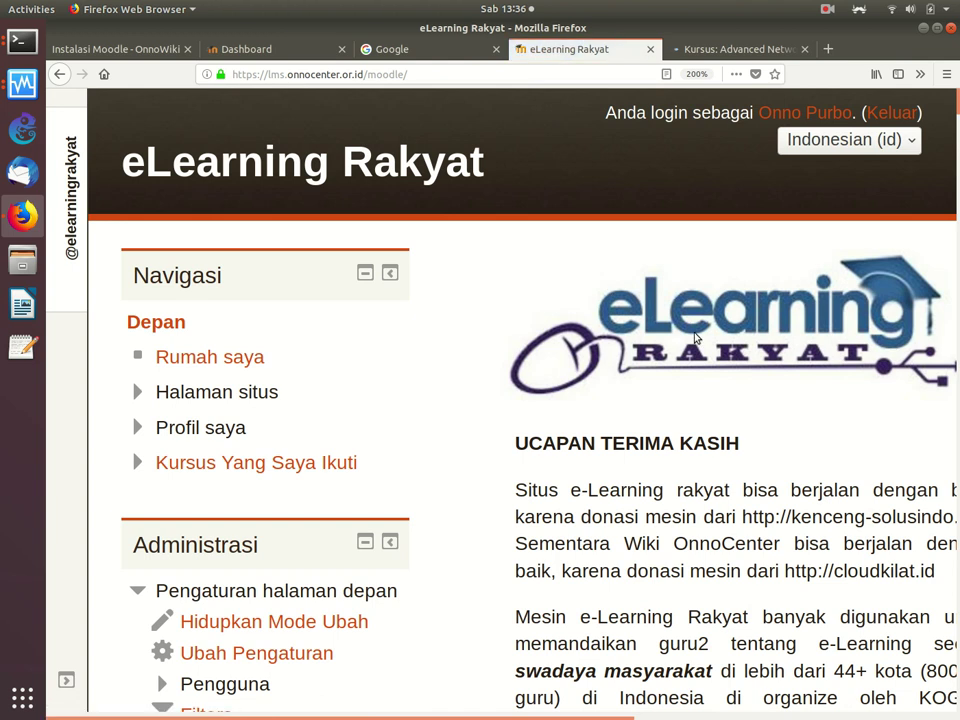
{"action": "scroll", "coordinate": [694, 337], "scroll_direction": "right", "scroll_amount": 2}
{"action": "scroll", "coordinate": [696, 338], "scroll_direction": "right", "scroll_amount": 2}
{"action": "scroll", "coordinate": [696, 338], "scroll_direction": "down", "scroll_amount": 5}
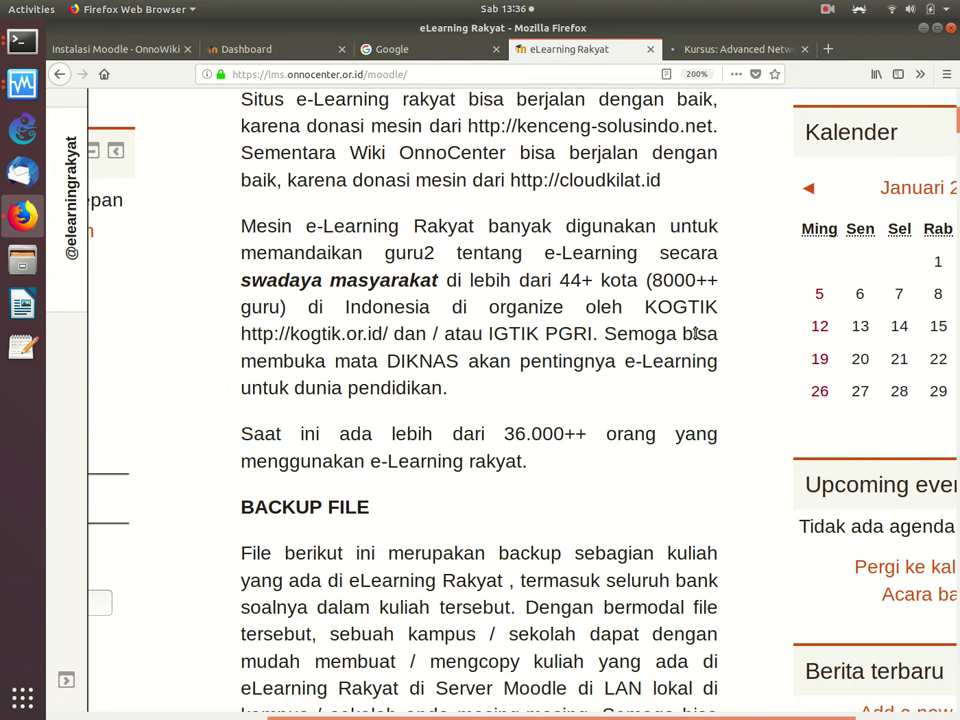
{"action": "scroll", "coordinate": [695, 333], "scroll_direction": "down", "scroll_amount": 1}
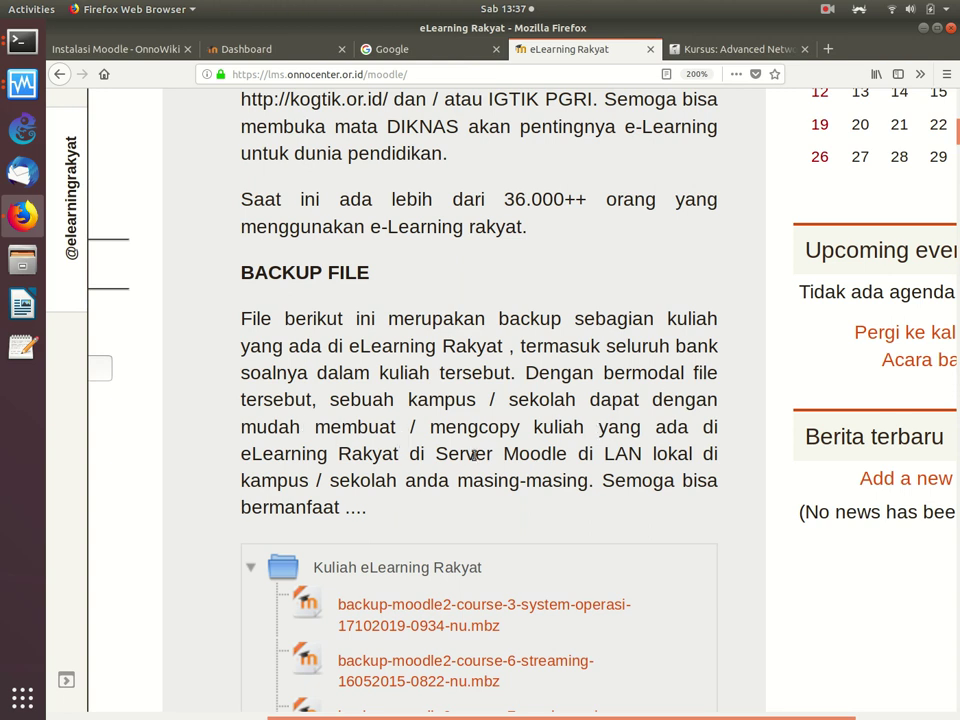
{"action": "scroll", "coordinate": [476, 455], "scroll_direction": "down", "scroll_amount": 3}
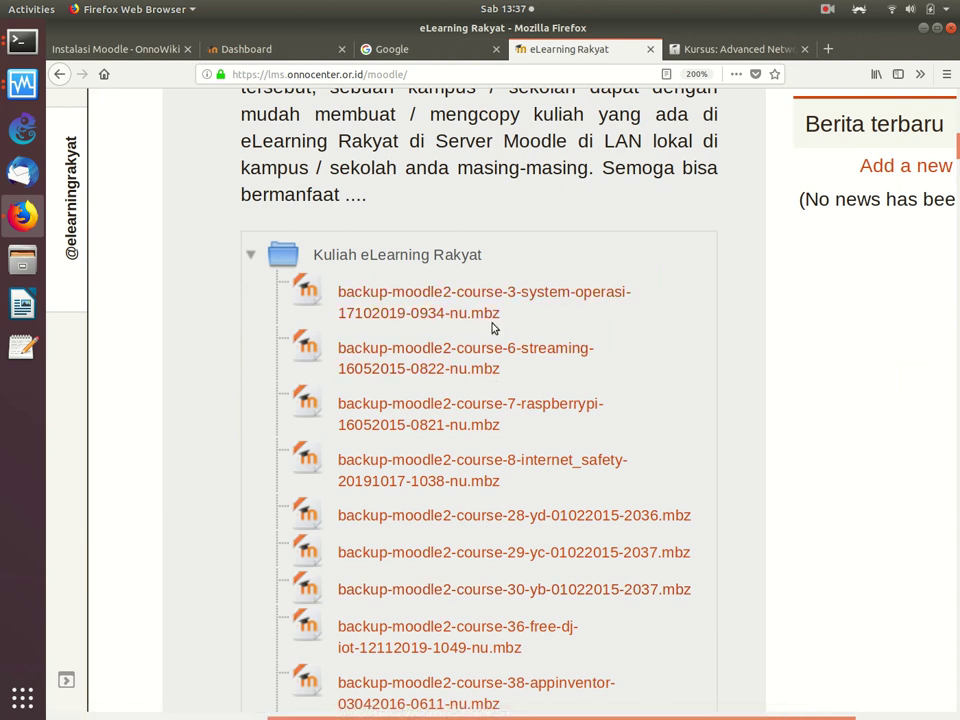
{"action": "scroll", "coordinate": [492, 328], "scroll_direction": "down", "scroll_amount": 5}
{"action": "scroll", "coordinate": [492, 328], "scroll_direction": "down", "scroll_amount": 2}
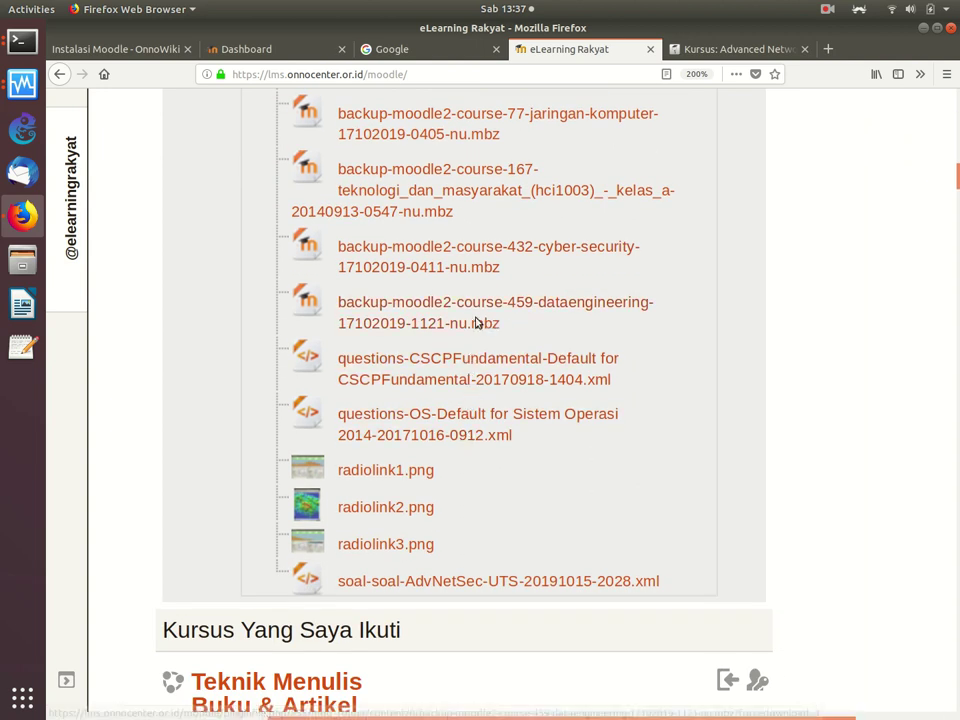
{"action": "left_click", "coordinate": [546, 253]}
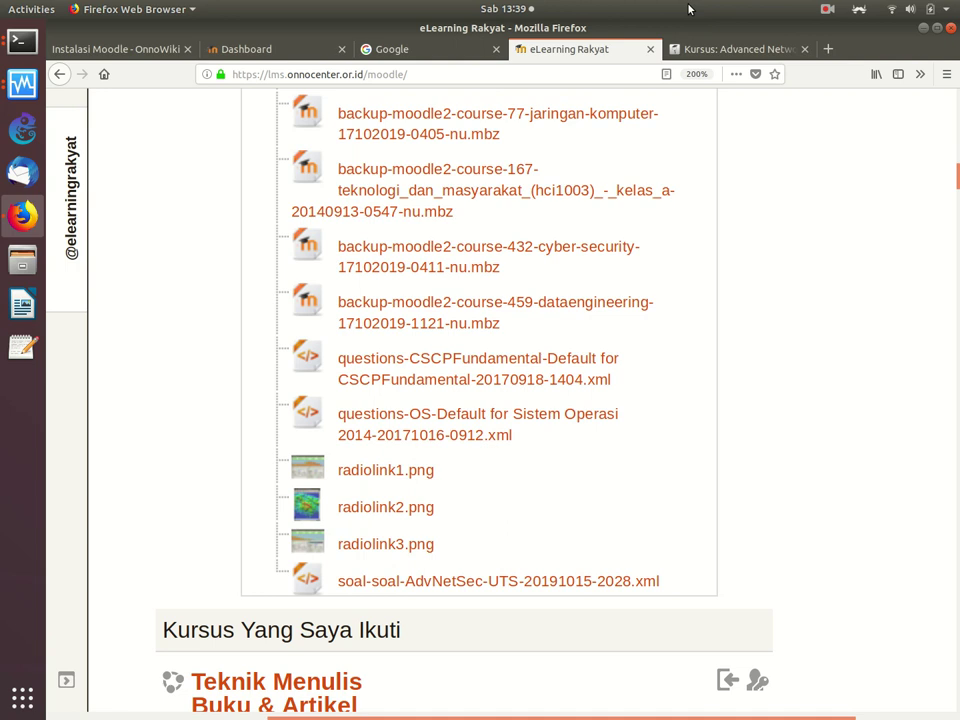
Step: Return to the Kursus: Advanced Networking tab and scroll through its course page
{"action": "left_click", "coordinate": [778, 50]}
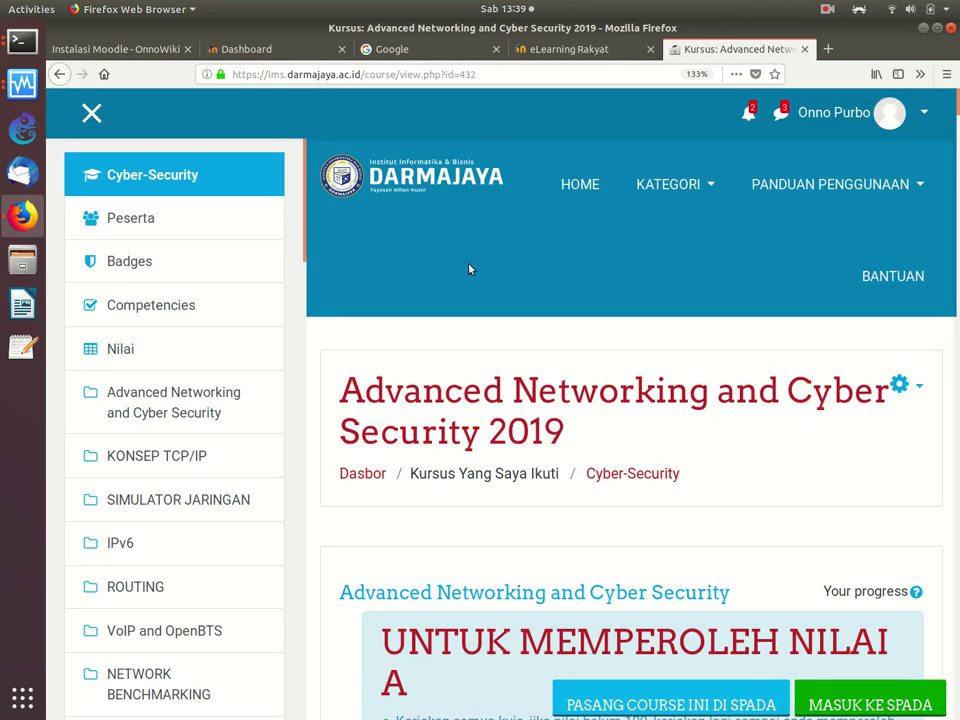
{"action": "scroll", "coordinate": [530, 270], "scroll_direction": "down", "scroll_amount": 5}
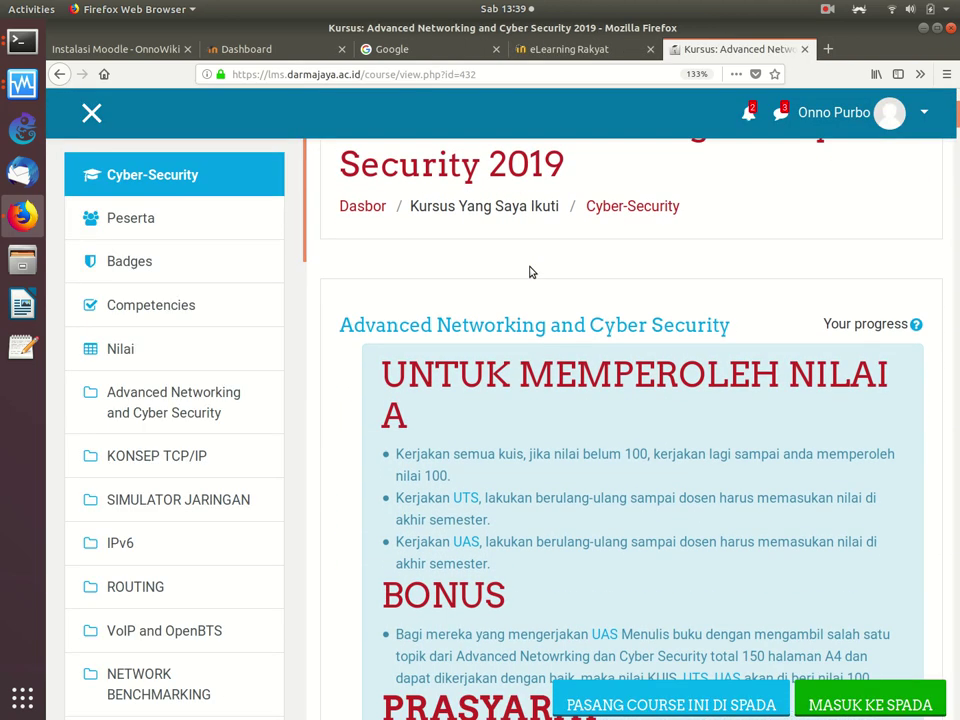
{"action": "scroll", "coordinate": [530, 272], "scroll_direction": "down", "scroll_amount": 4}
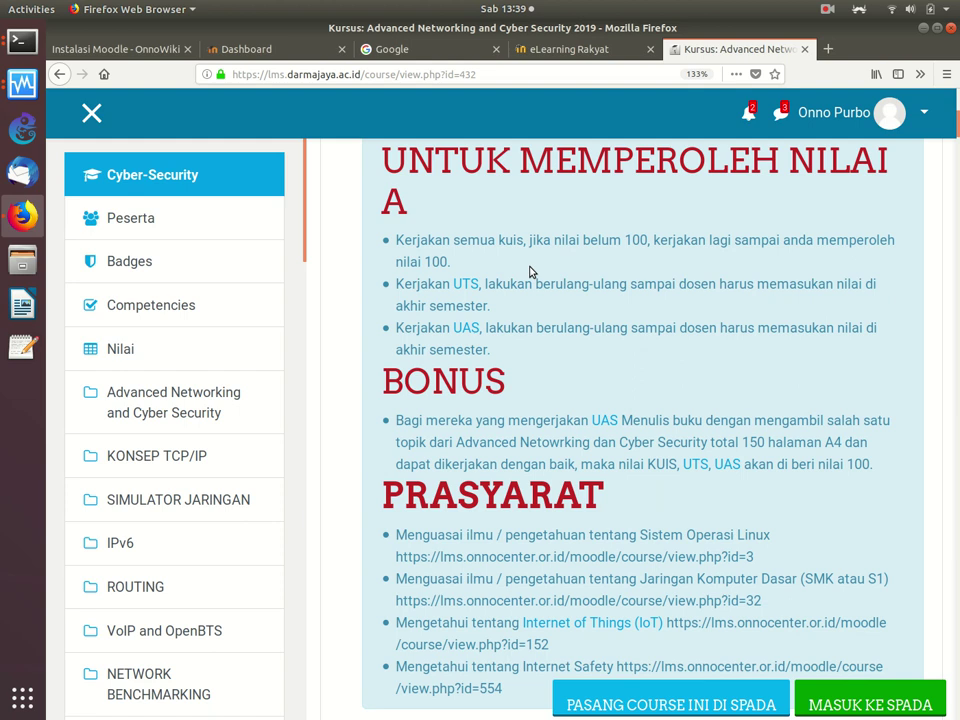
{"action": "scroll", "coordinate": [530, 272], "scroll_direction": "down", "scroll_amount": 1}
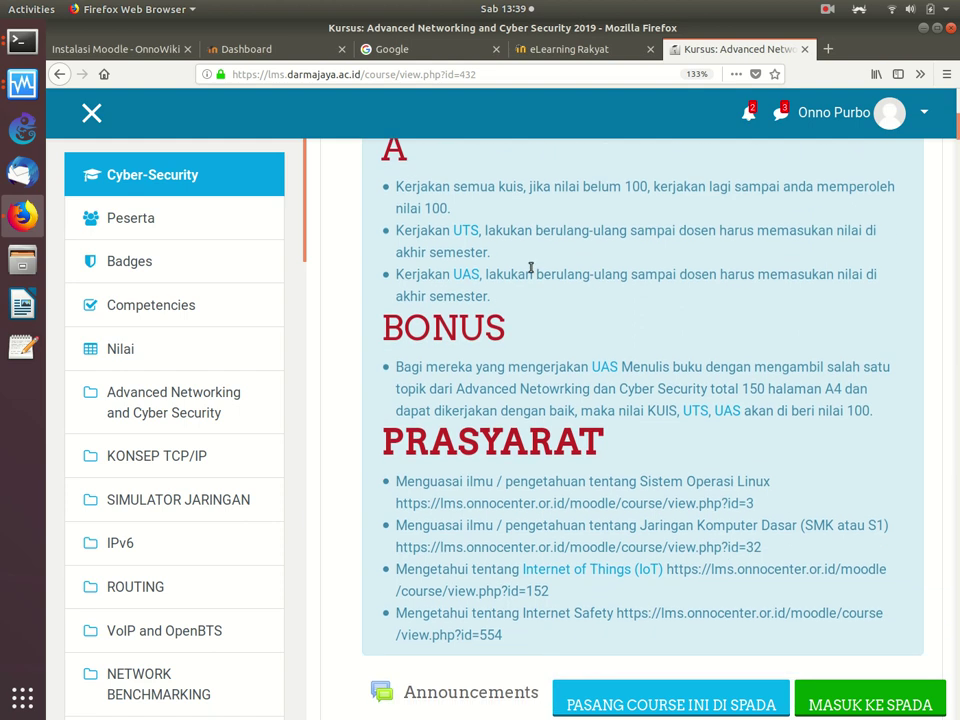
{"action": "scroll", "coordinate": [350, 314], "scroll_direction": "up", "scroll_amount": 10}
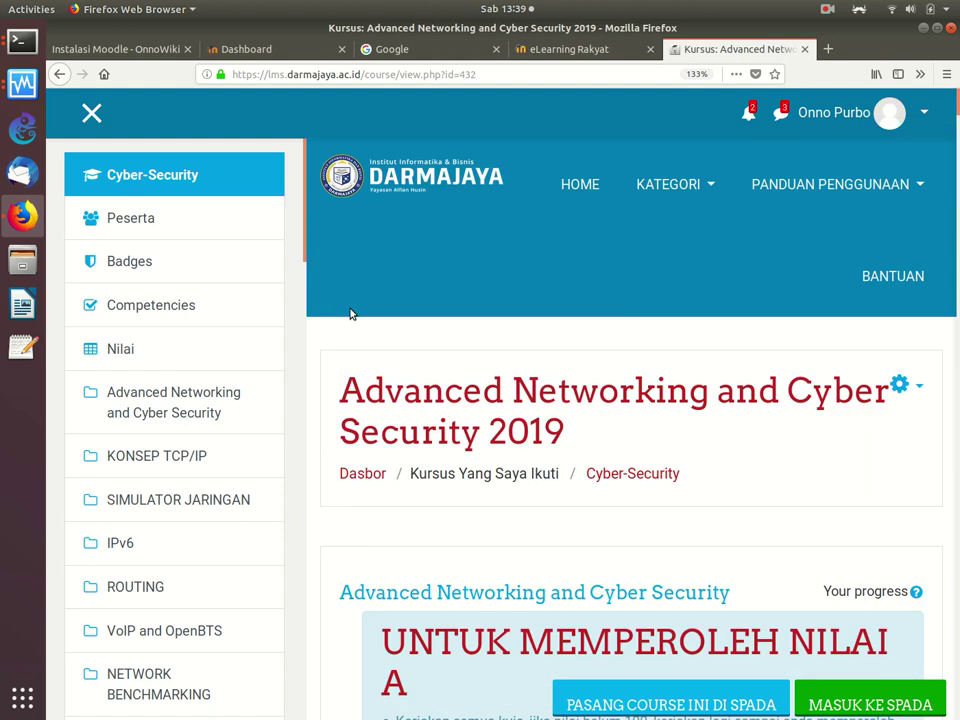
Step: Open the Administrasi kursus page for Advanced Networking and Cyber Security 2019 from the gear menu
{"action": "left_click", "coordinate": [900, 388]}
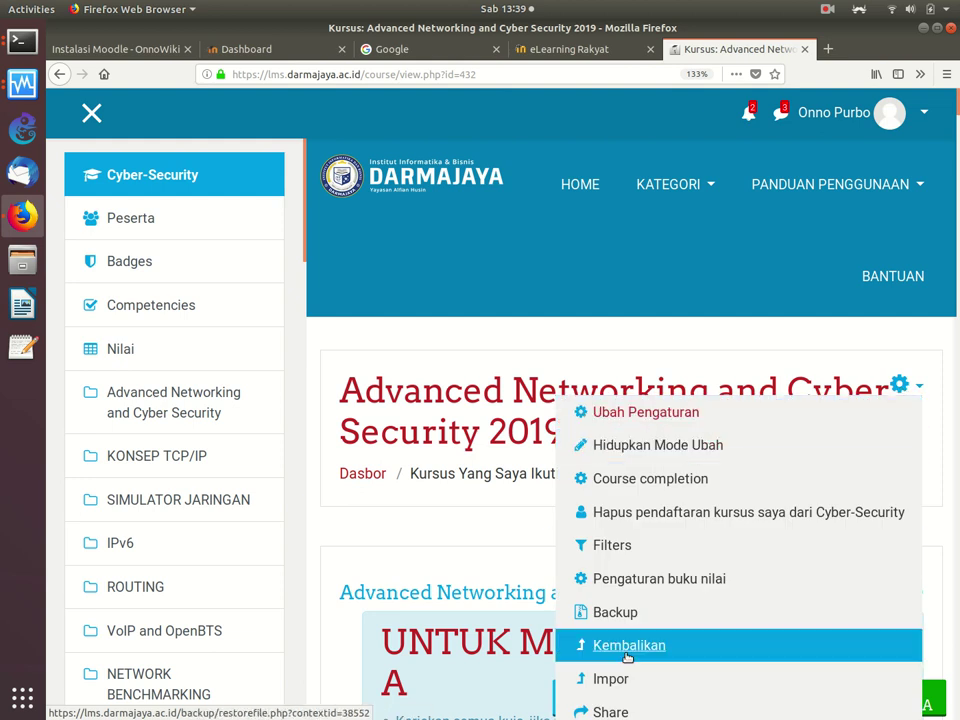
{"action": "key", "text": "ctrl+minus"}
{"action": "key", "text": "ctrl+minus"}
{"action": "key", "text": "ctrl+minus"}
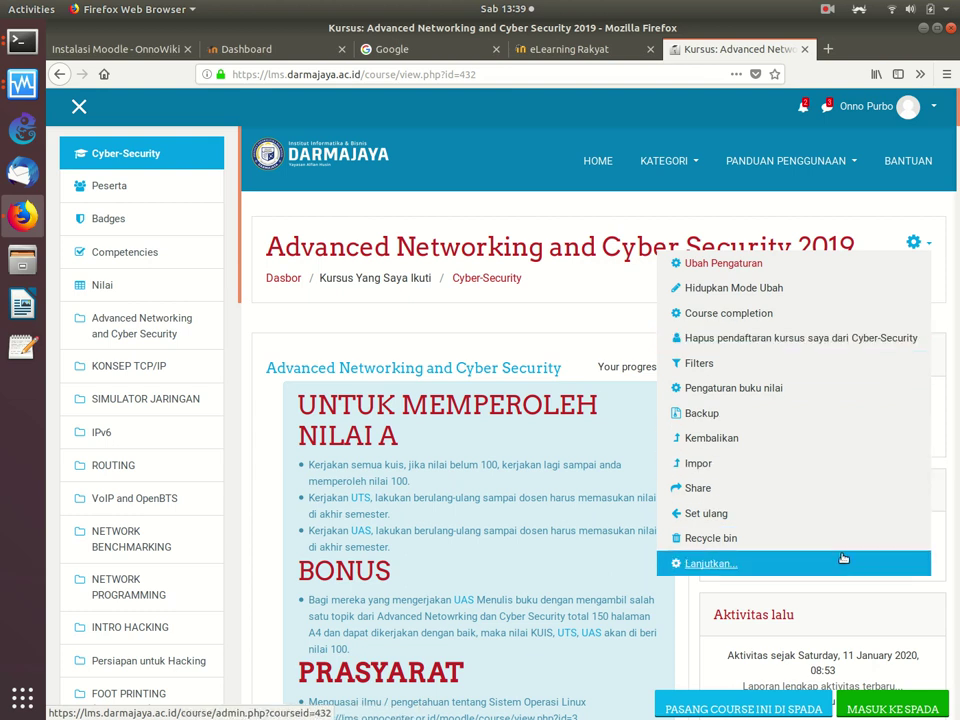
{"action": "key", "text": "ctrl+plus"}
{"action": "key", "text": "Escape"}
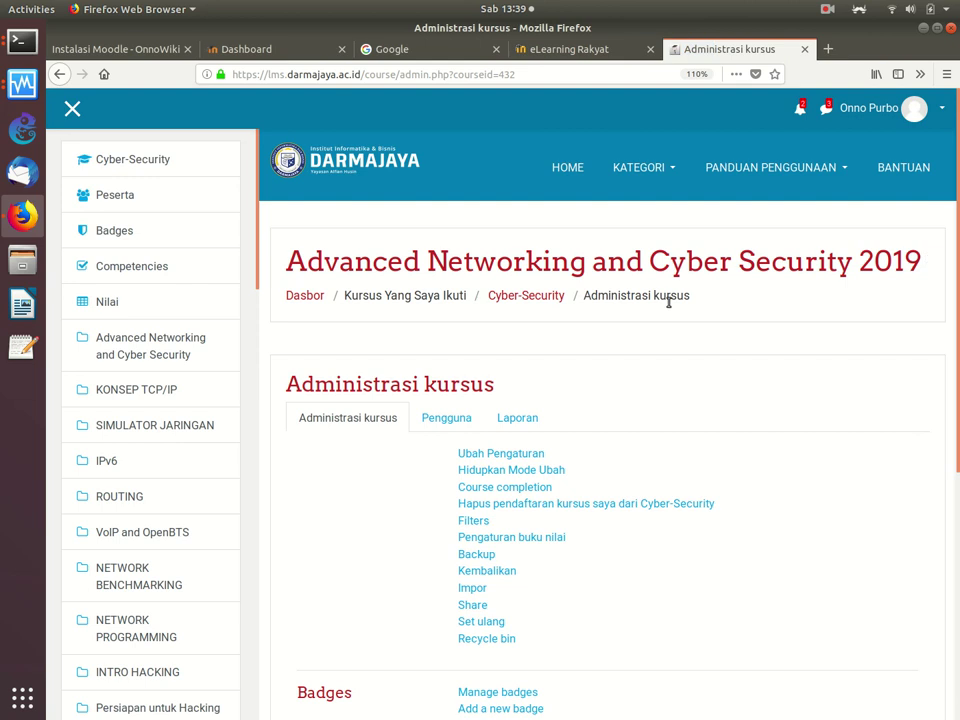
Step: Zoom the administration page to 133% and choose Backup to start backing up the course
{"action": "scroll", "coordinate": [668, 304], "scroll_direction": "down", "scroll_amount": 3}
{"action": "scroll", "coordinate": [668, 307], "scroll_direction": "down", "scroll_amount": 3}
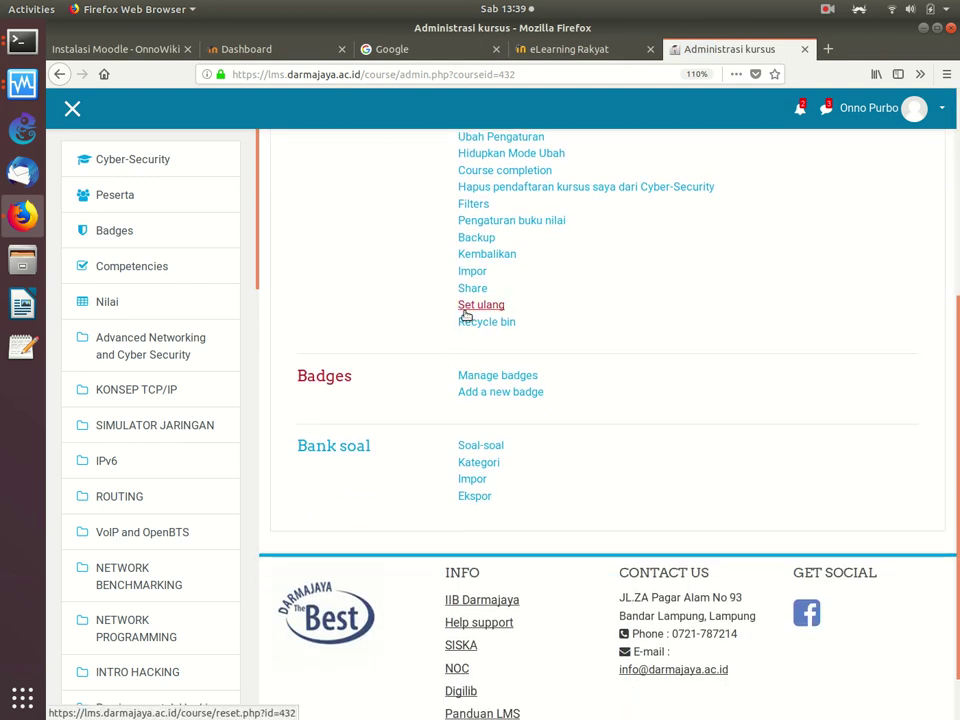
{"action": "scroll", "coordinate": [465, 313], "scroll_direction": "up", "scroll_amount": 4}
{"action": "key", "text": "ctrl+plus"}
{"action": "key", "text": "ctrl+plus"}
{"action": "scroll", "coordinate": [465, 313], "scroll_direction": "down", "scroll_amount": 2}
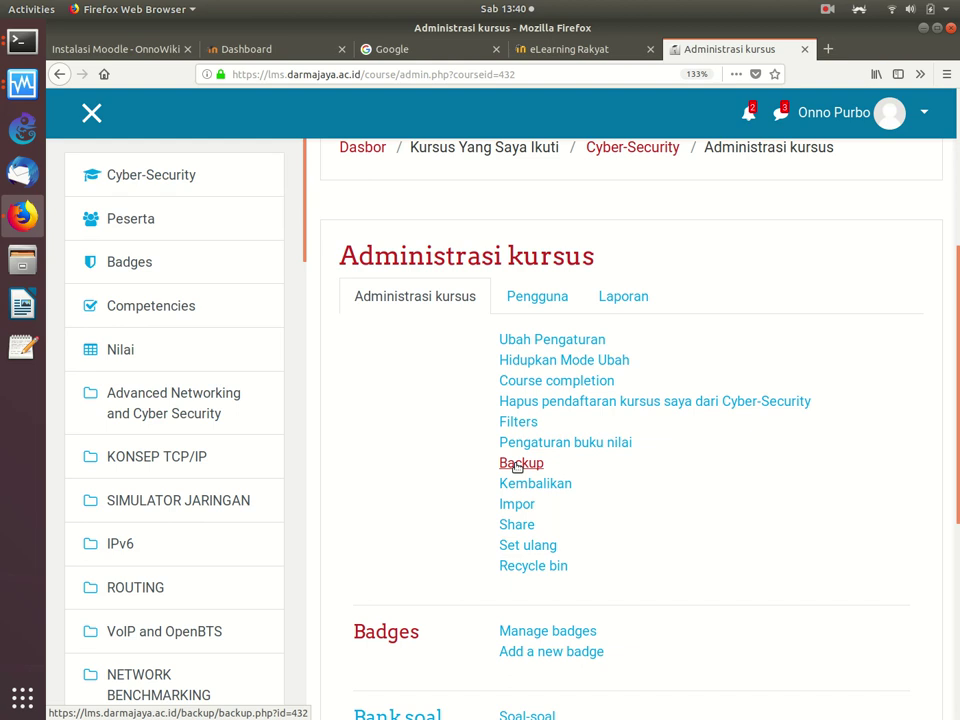
{"action": "left_click", "coordinate": [517, 464]}
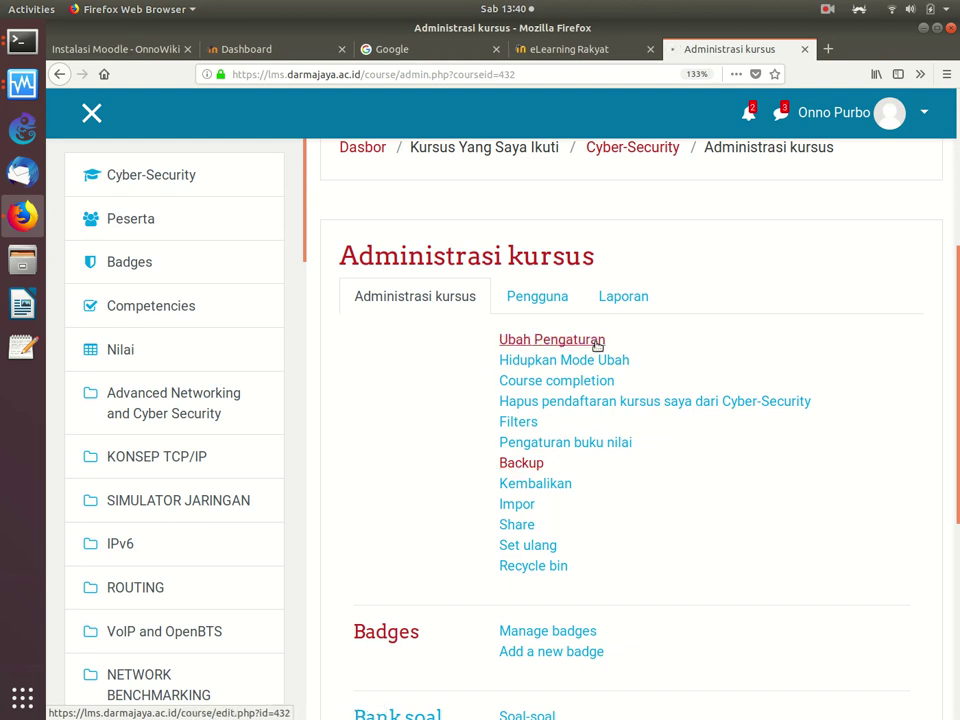
Step: Untick Include enrolled users in the Cyber-Security backup settings
{"action": "scroll", "coordinate": [713, 349], "scroll_direction": "down", "scroll_amount": 1}
{"action": "scroll", "coordinate": [713, 349], "scroll_direction": "down", "scroll_amount": 8}
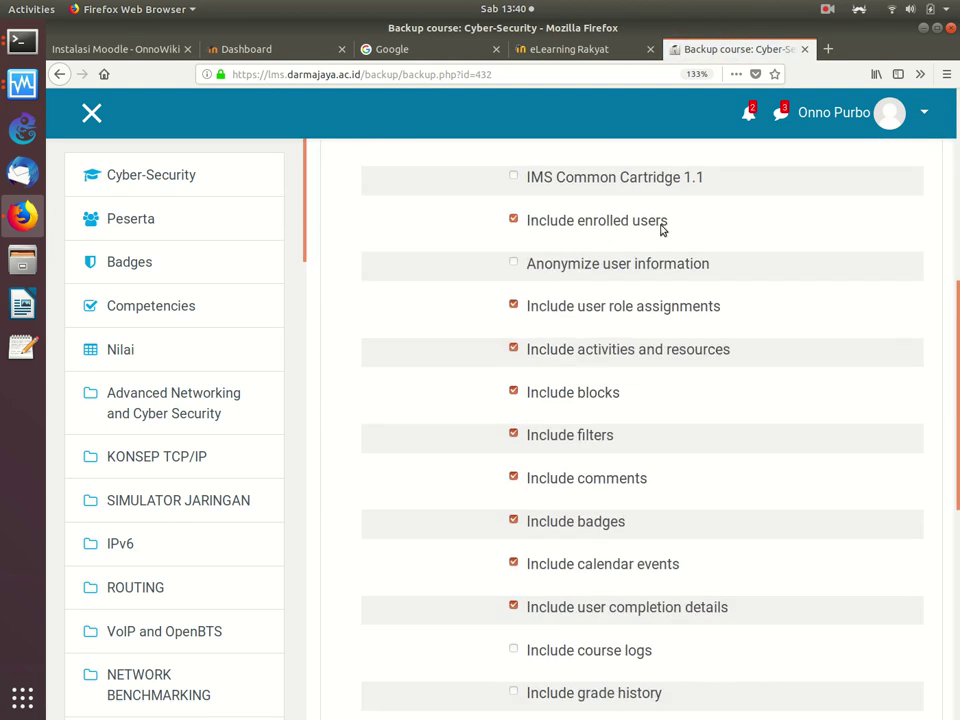
{"action": "left_click", "coordinate": [514, 220]}
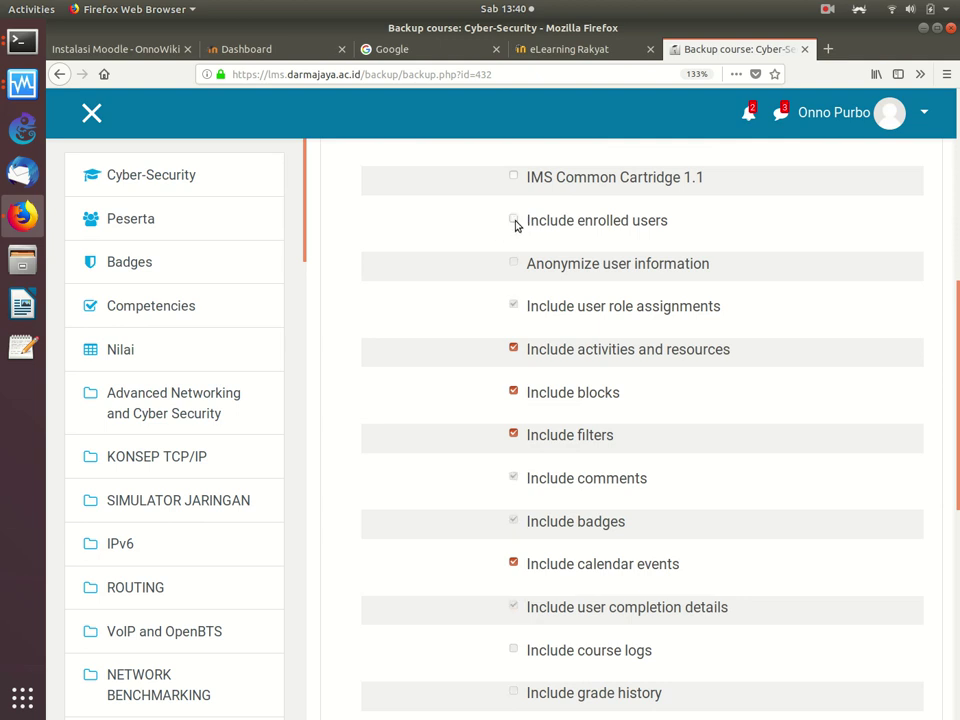
Step: Jump to the final backup step and untick Include question bank
{"action": "scroll", "coordinate": [515, 224], "scroll_direction": "down", "scroll_amount": 3}
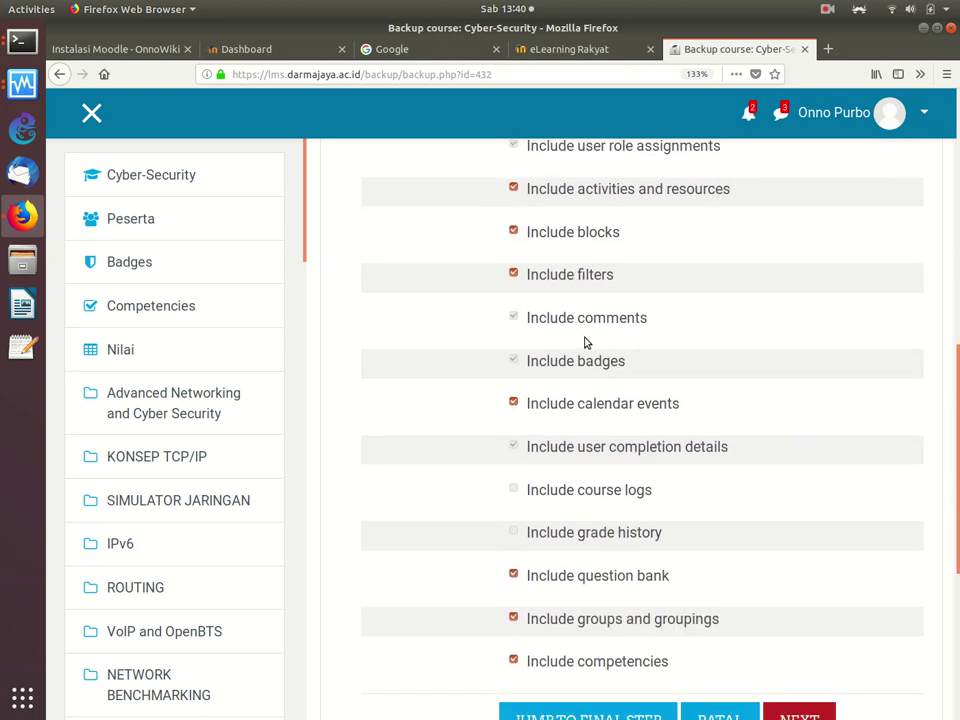
{"action": "scroll", "coordinate": [659, 410], "scroll_direction": "down", "scroll_amount": 3}
{"action": "scroll", "coordinate": [659, 410], "scroll_direction": "down", "scroll_amount": 1}
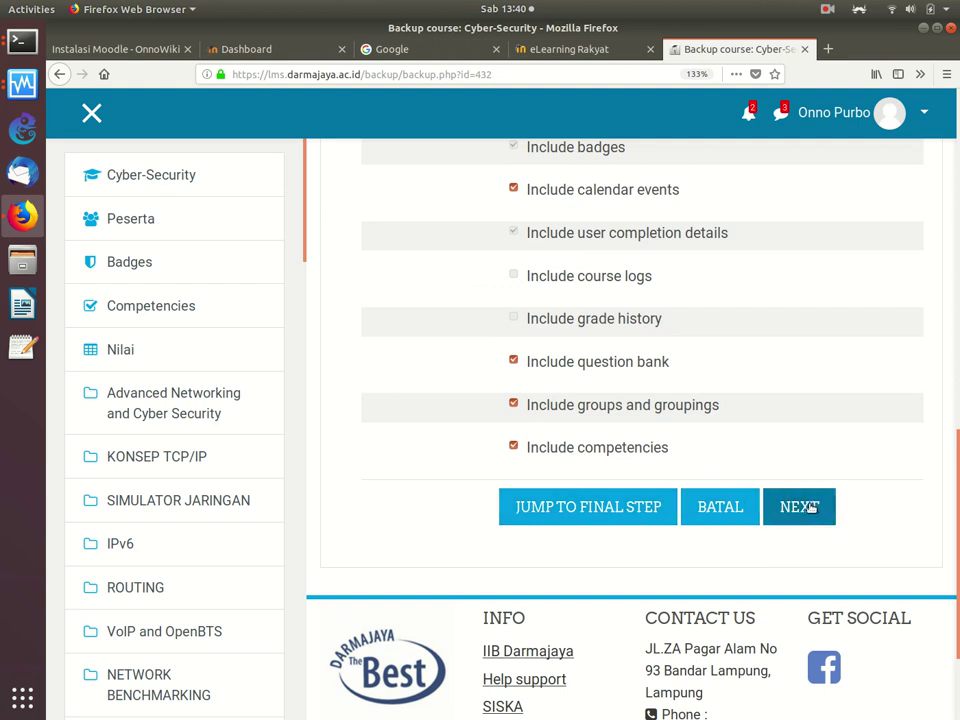
{"action": "left_click", "coordinate": [606, 511]}
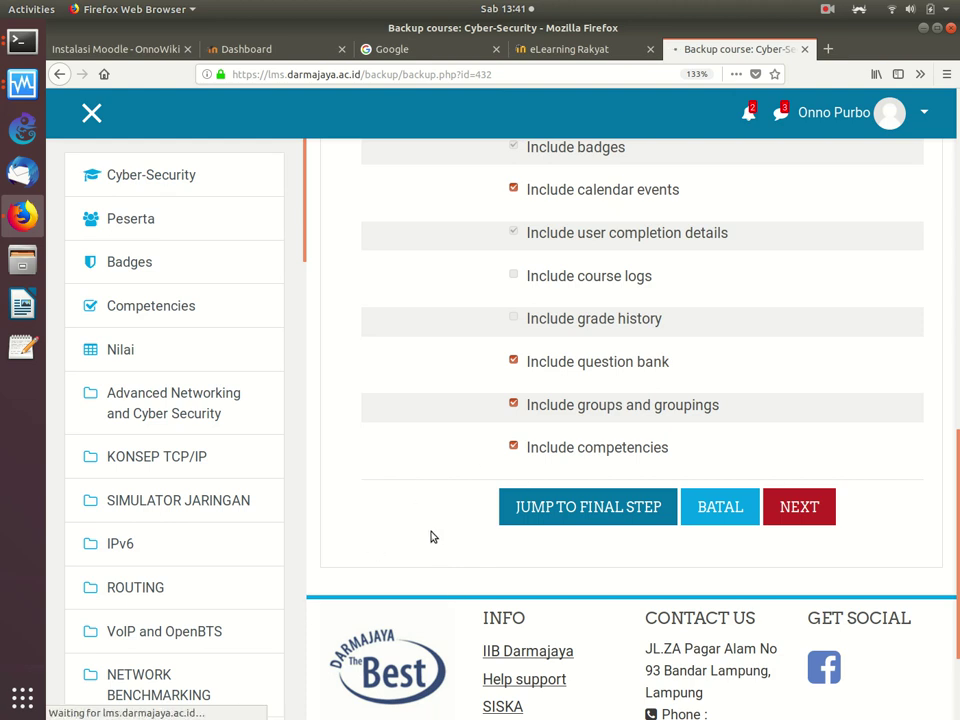
{"action": "left_click", "coordinate": [511, 356]}
{"action": "left_click", "coordinate": [560, 52]}
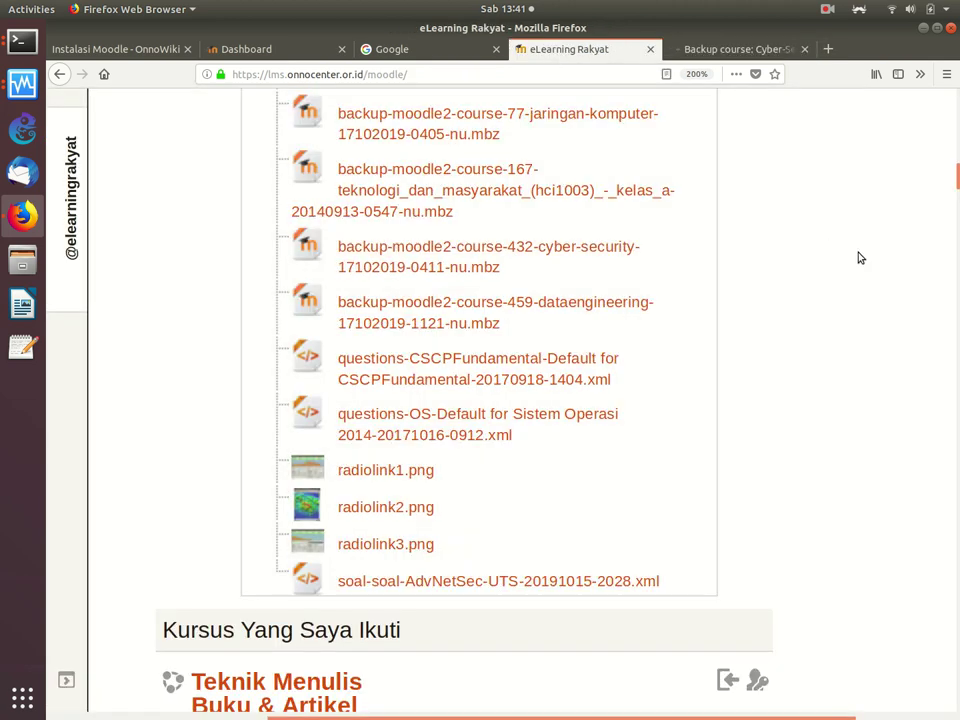
{"action": "scroll", "coordinate": [785, 208], "scroll_direction": "up", "scroll_amount": 10}
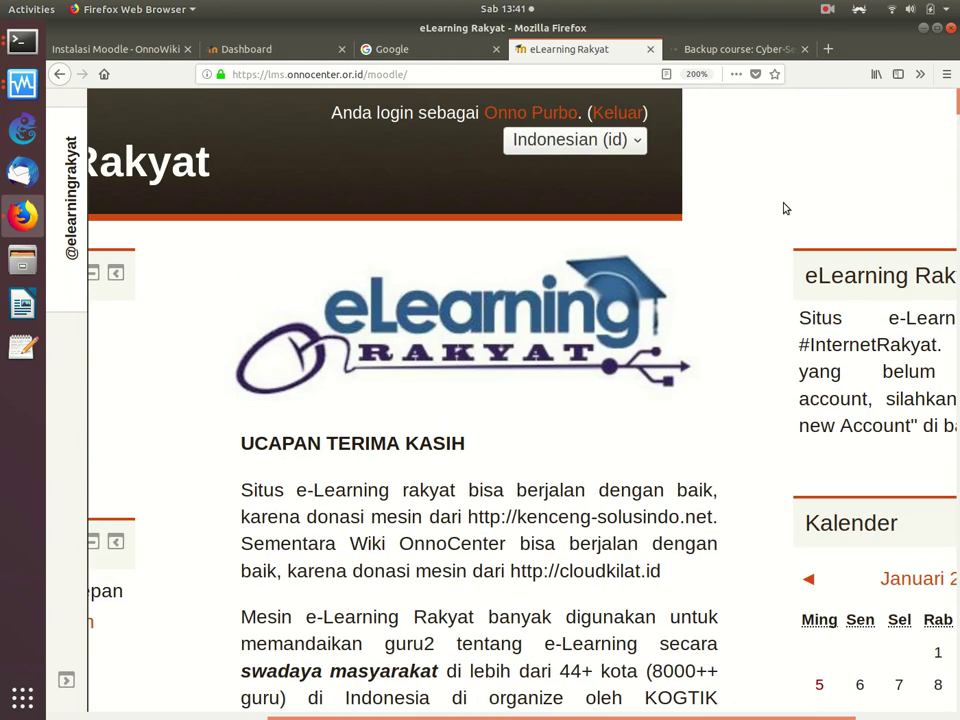
{"action": "scroll", "coordinate": [785, 208], "scroll_direction": "down", "scroll_amount": 3}
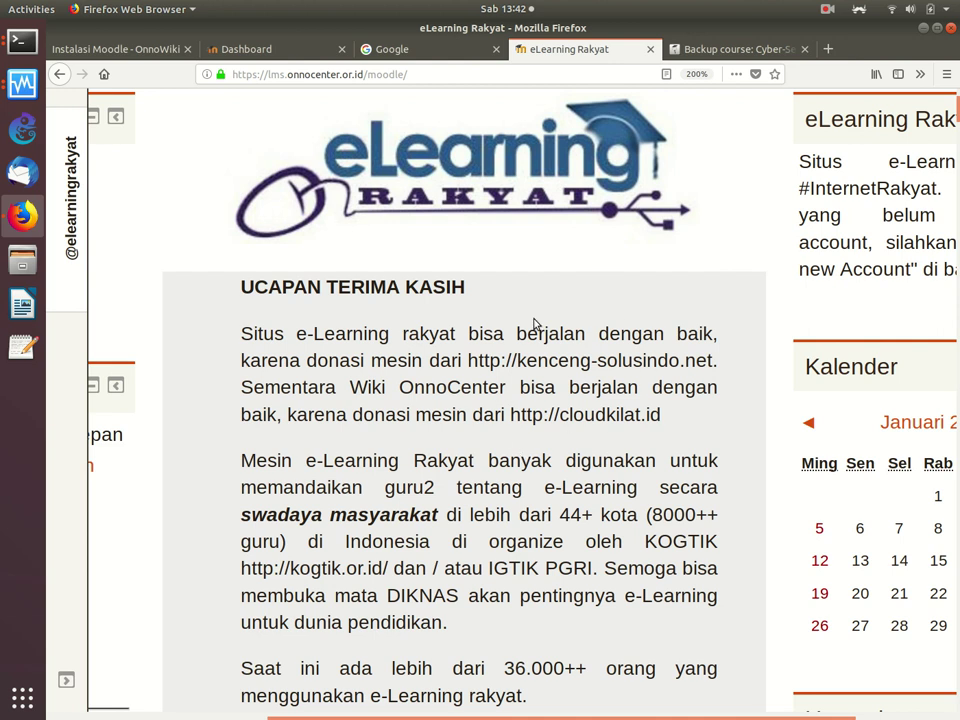
{"action": "scroll", "coordinate": [538, 322], "scroll_direction": "down", "scroll_amount": 5}
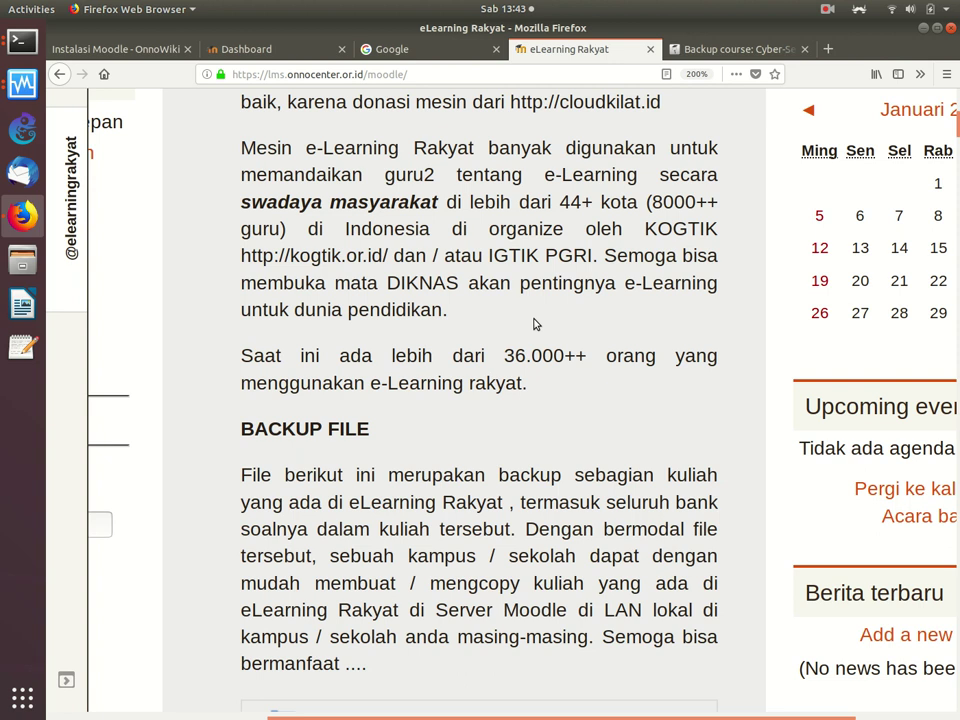
{"action": "scroll", "coordinate": [535, 323], "scroll_direction": "left", "scroll_amount": 5}
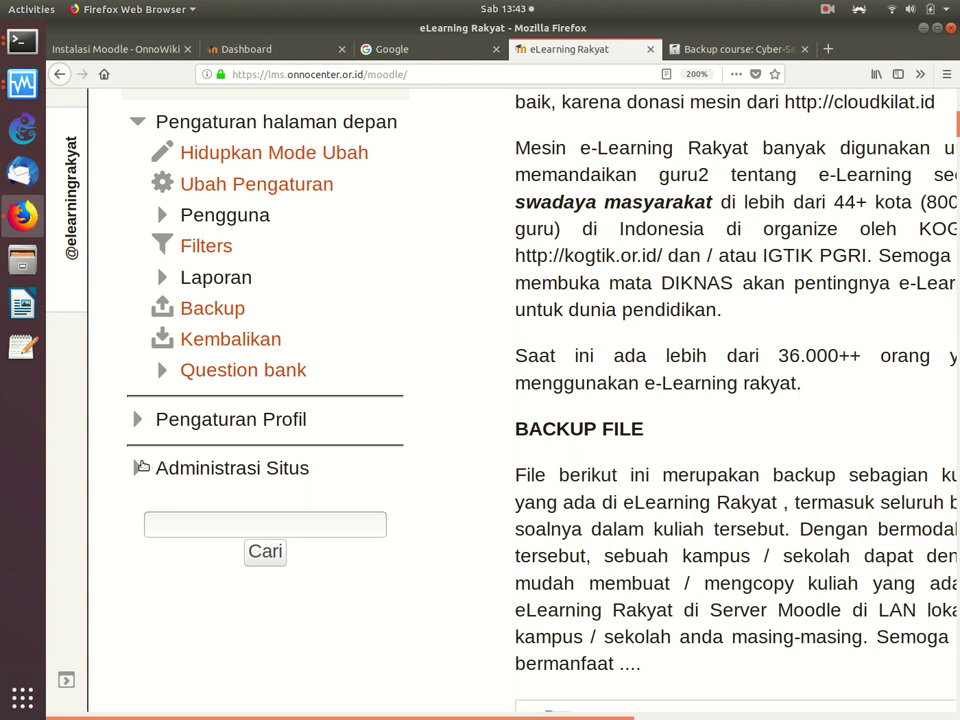
Step: Open Administrasi Situs > Kursus > Tambah/ubah kursus from the Administrasi block
{"action": "left_click", "coordinate": [138, 470]}
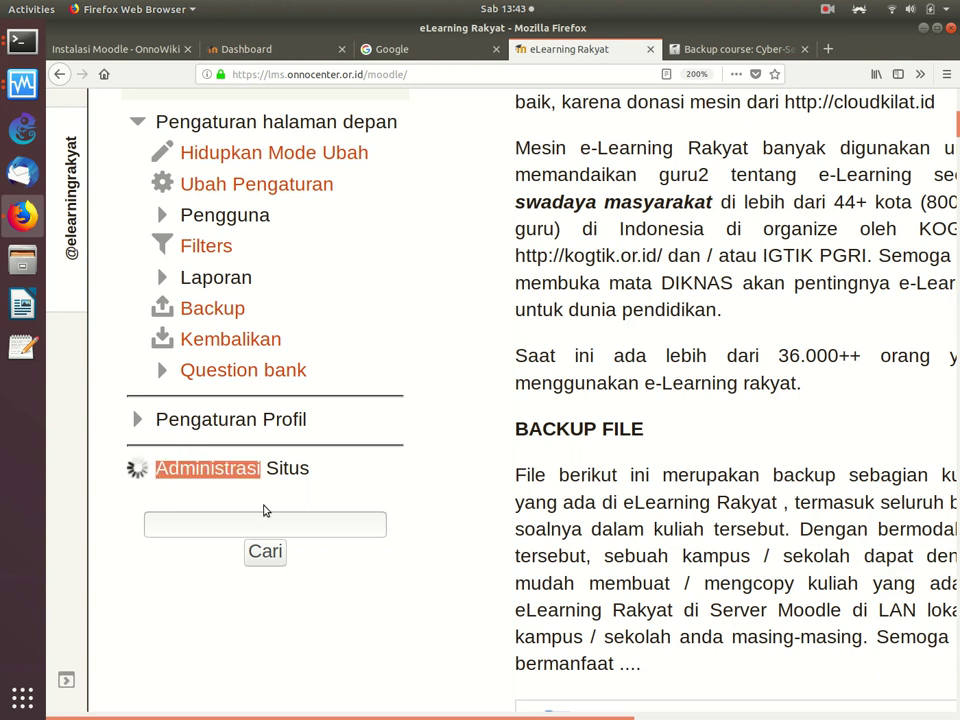
{"action": "scroll", "coordinate": [264, 511], "scroll_direction": "down", "scroll_amount": 5}
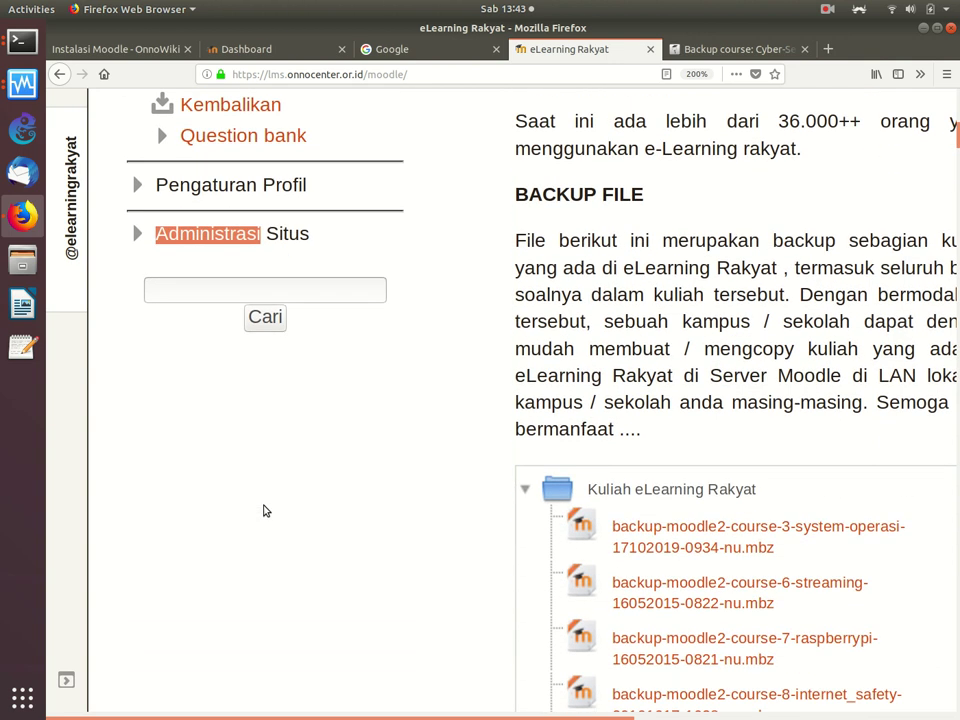
{"action": "left_click", "coordinate": [141, 233]}
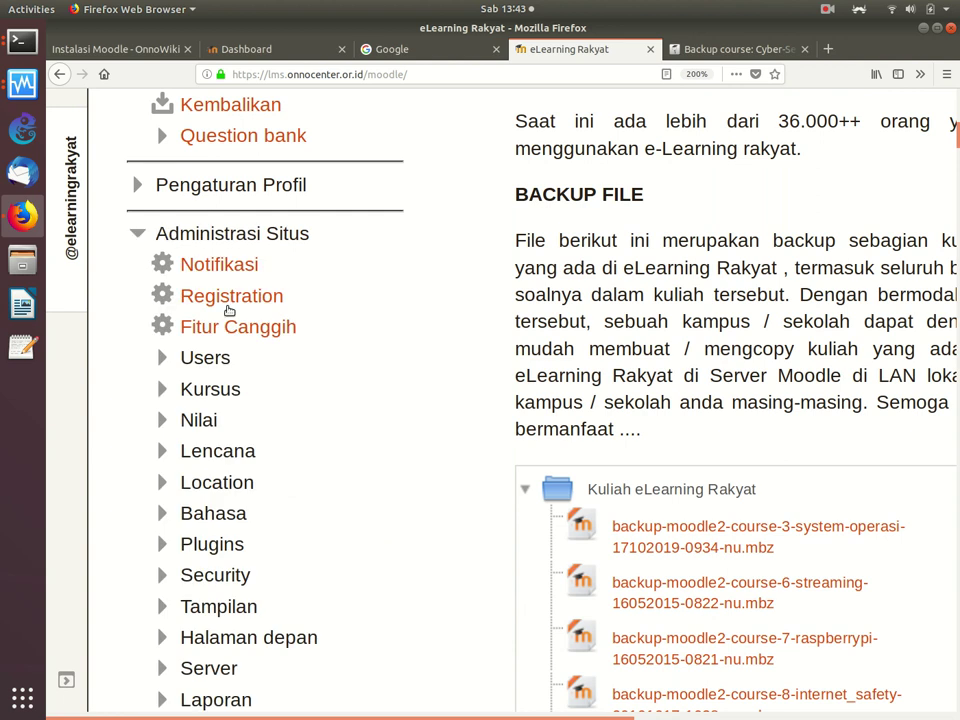
{"action": "left_click", "coordinate": [158, 395]}
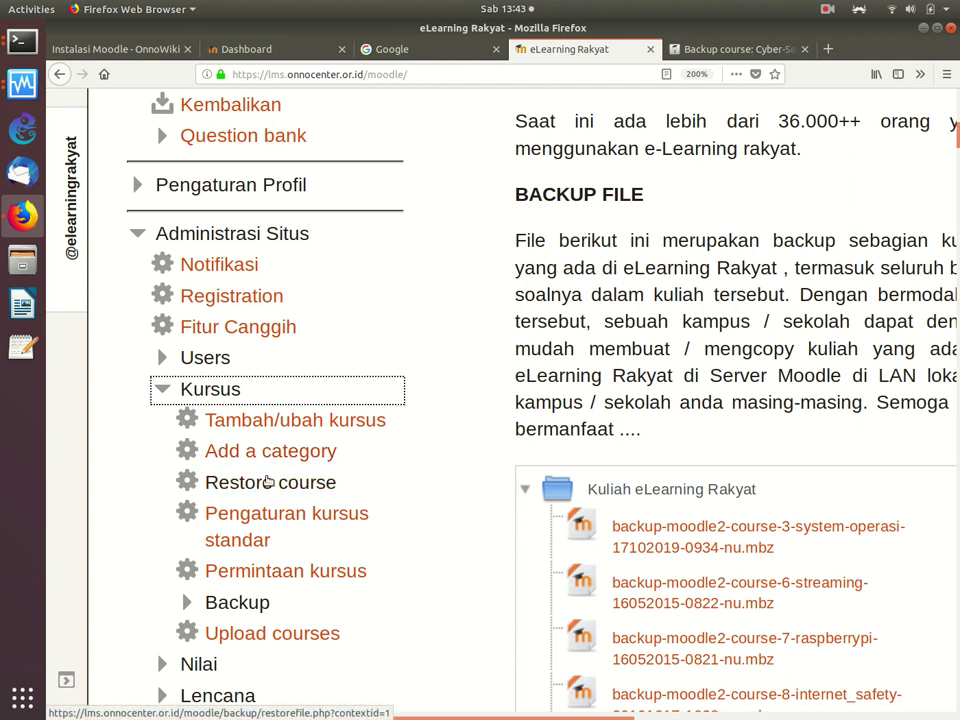
{"action": "left_click", "coordinate": [285, 421]}
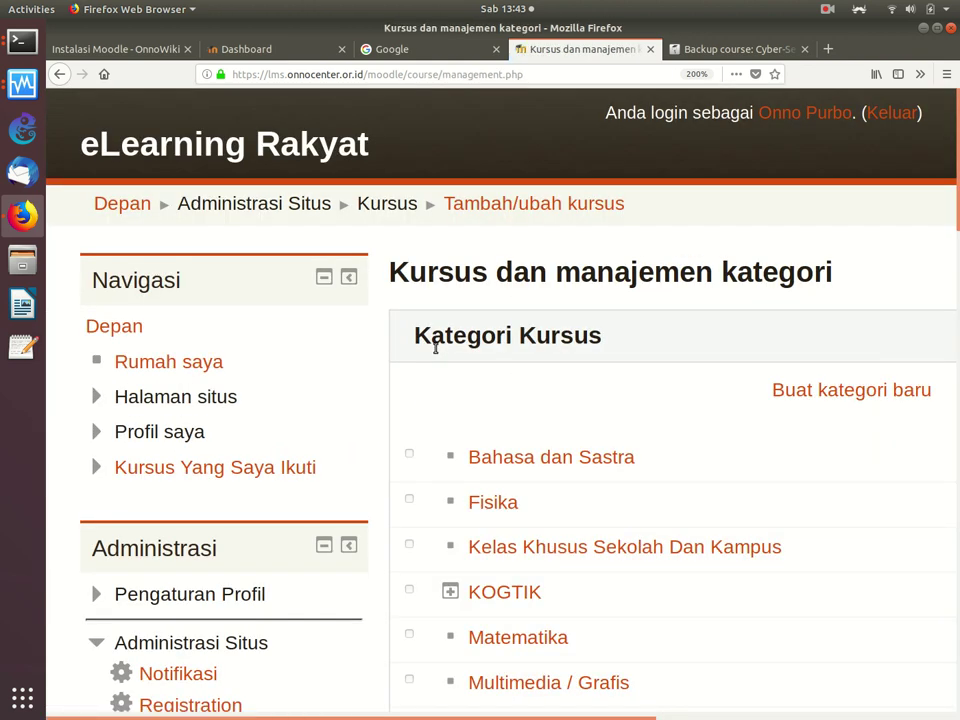
{"action": "scroll", "coordinate": [435, 348], "scroll_direction": "down", "scroll_amount": 10}
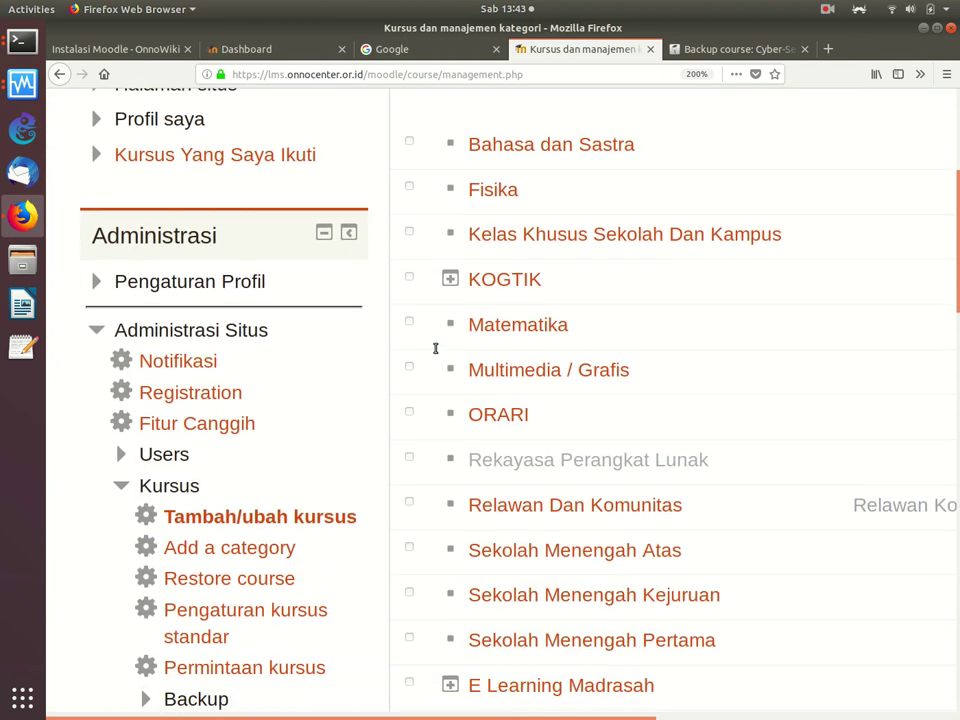
{"action": "scroll", "coordinate": [435, 348], "scroll_direction": "right", "scroll_amount": 4}
{"action": "scroll", "coordinate": [435, 348], "scroll_direction": "up", "scroll_amount": 6}
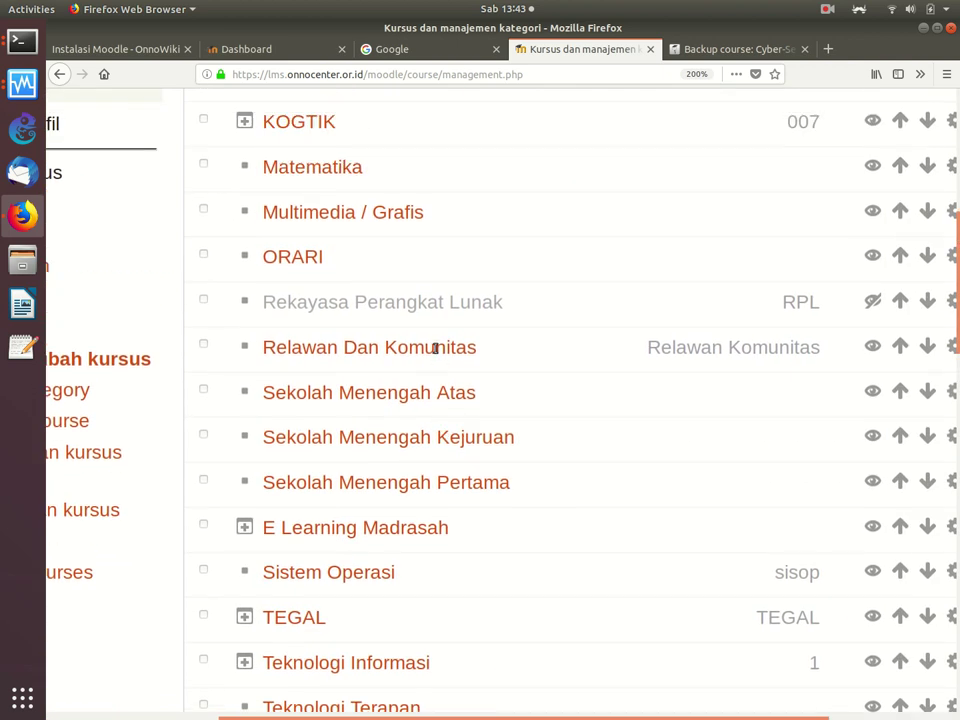
{"action": "scroll", "coordinate": [435, 348], "scroll_direction": "right", "scroll_amount": 2}
{"action": "scroll", "coordinate": [435, 348], "scroll_direction": "down", "scroll_amount": 12}
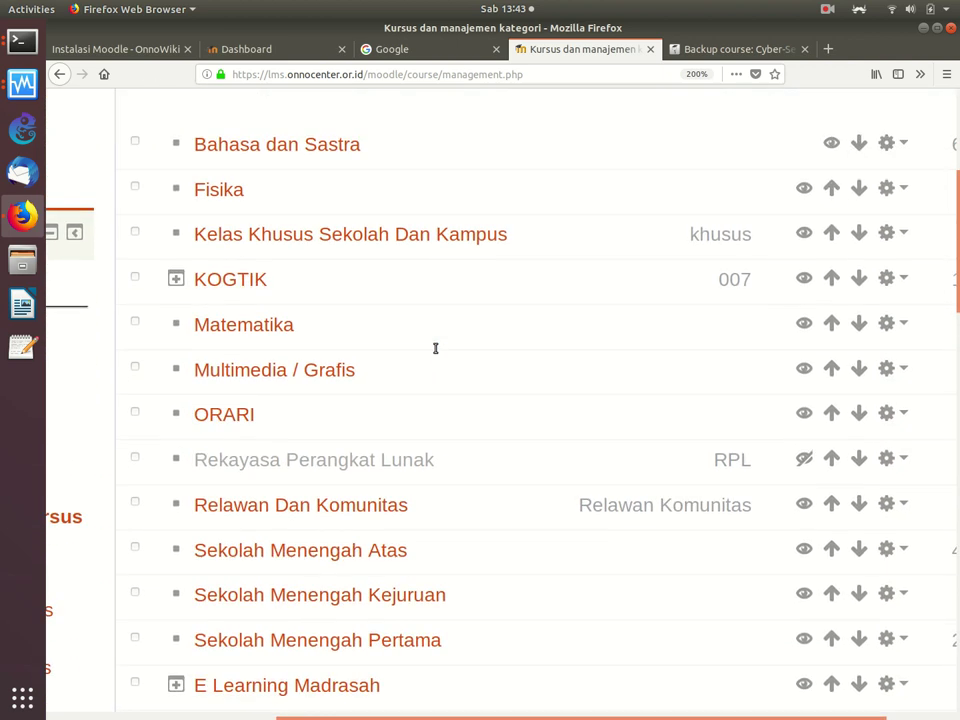
{"action": "scroll", "coordinate": [436, 347], "scroll_direction": "down", "scroll_amount": 6}
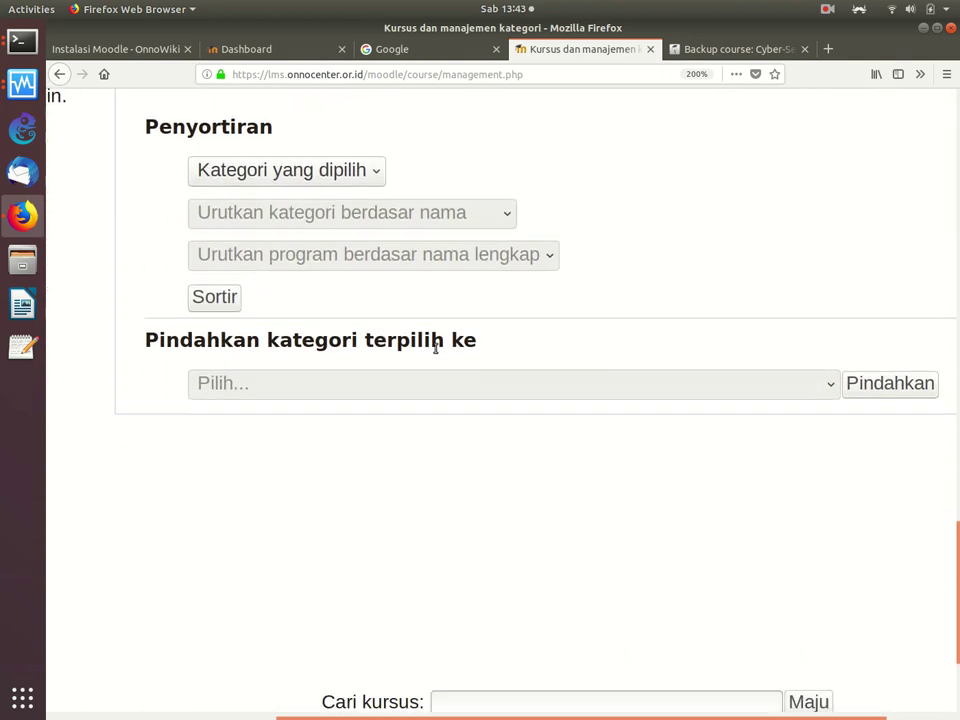
{"action": "scroll", "coordinate": [436, 347], "scroll_direction": "up", "scroll_amount": 2}
{"action": "scroll", "coordinate": [435, 348], "scroll_direction": "up", "scroll_amount": 4}
{"action": "scroll", "coordinate": [435, 348], "scroll_direction": "down", "scroll_amount": 7}
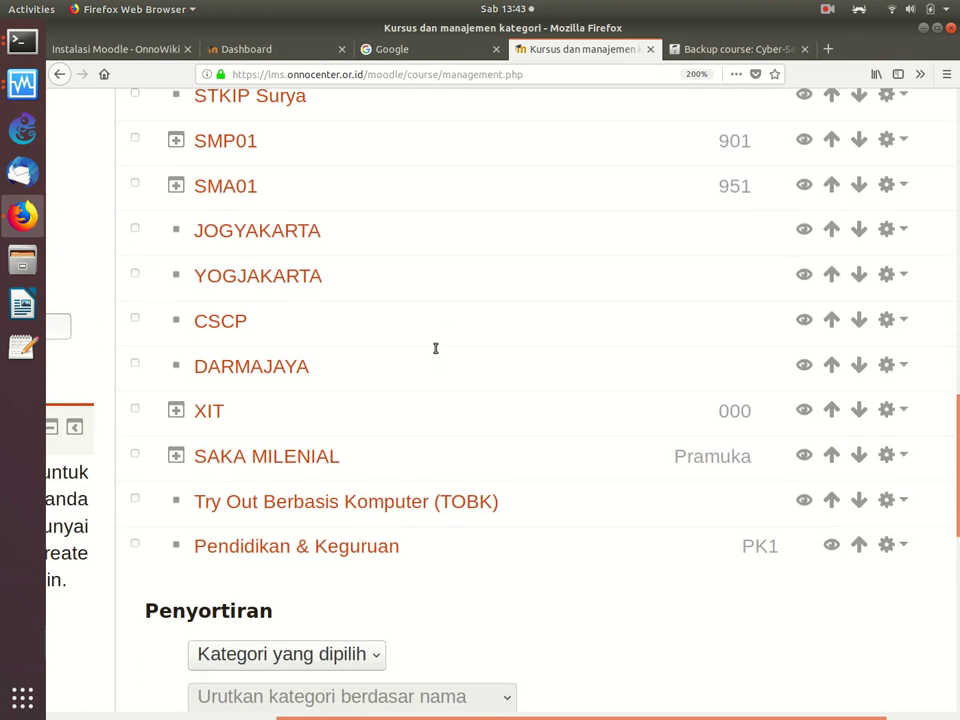
{"action": "scroll", "coordinate": [435, 348], "scroll_direction": "up", "scroll_amount": 1}
{"action": "scroll", "coordinate": [435, 348], "scroll_direction": "up", "scroll_amount": 6}
{"action": "scroll", "coordinate": [435, 348], "scroll_direction": "down", "scroll_amount": 1}
{"action": "scroll", "coordinate": [435, 348], "scroll_direction": "down", "scroll_amount": 6}
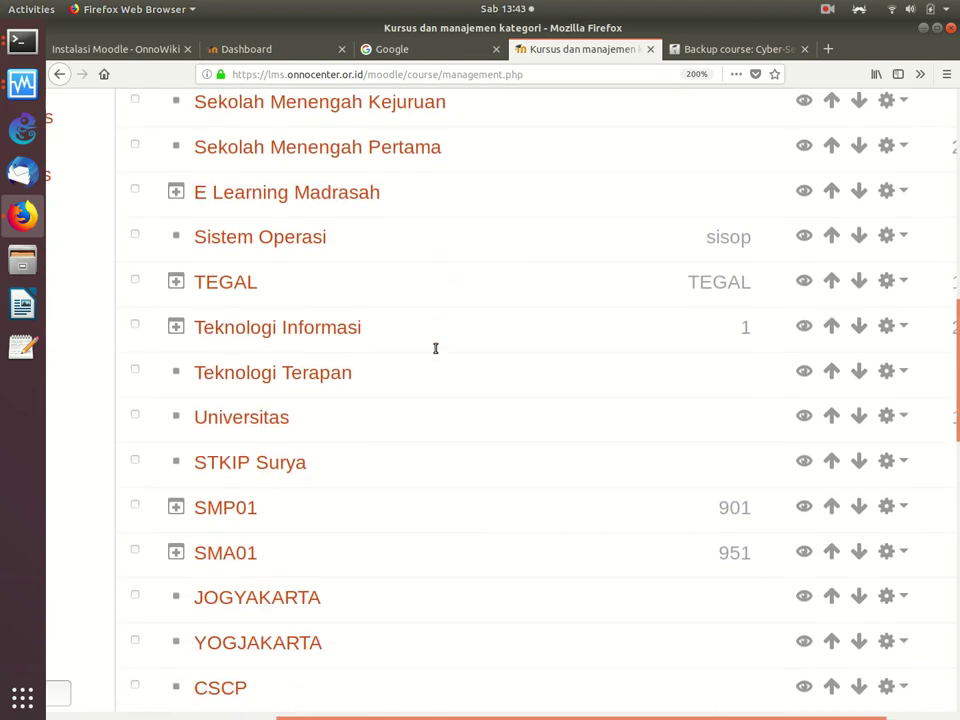
Step: List the Teknologi Informasi category's courses, briefly check the Cyber-Security backup tab, then return
{"action": "left_click", "coordinate": [291, 332]}
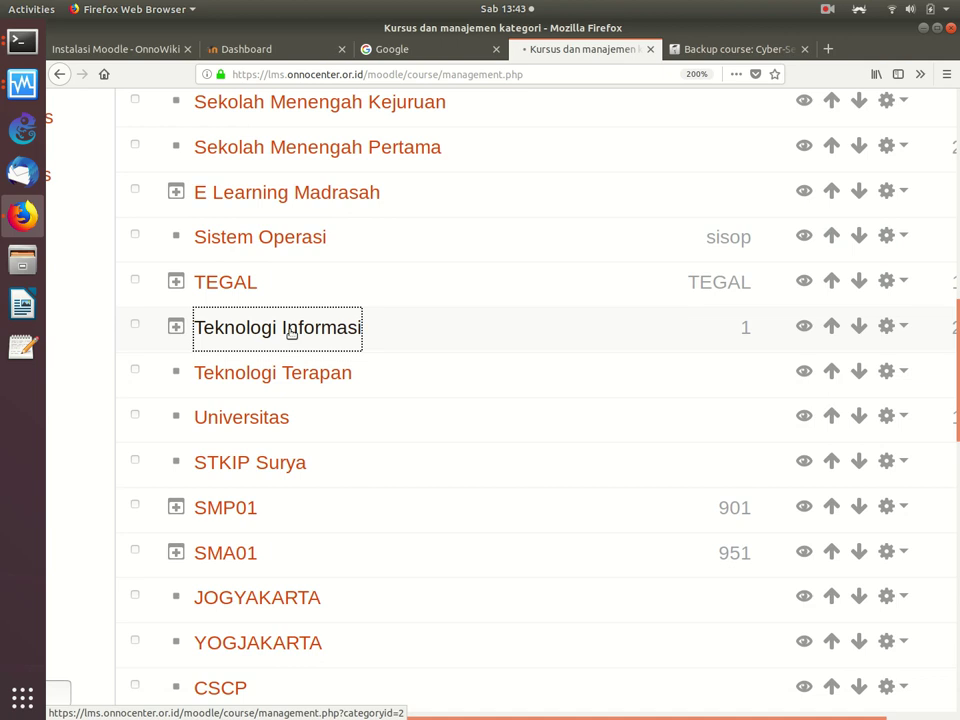
{"action": "scroll", "coordinate": [291, 334], "scroll_direction": "down", "scroll_amount": 1}
{"action": "scroll", "coordinate": [291, 334], "scroll_direction": "down", "scroll_amount": 15}
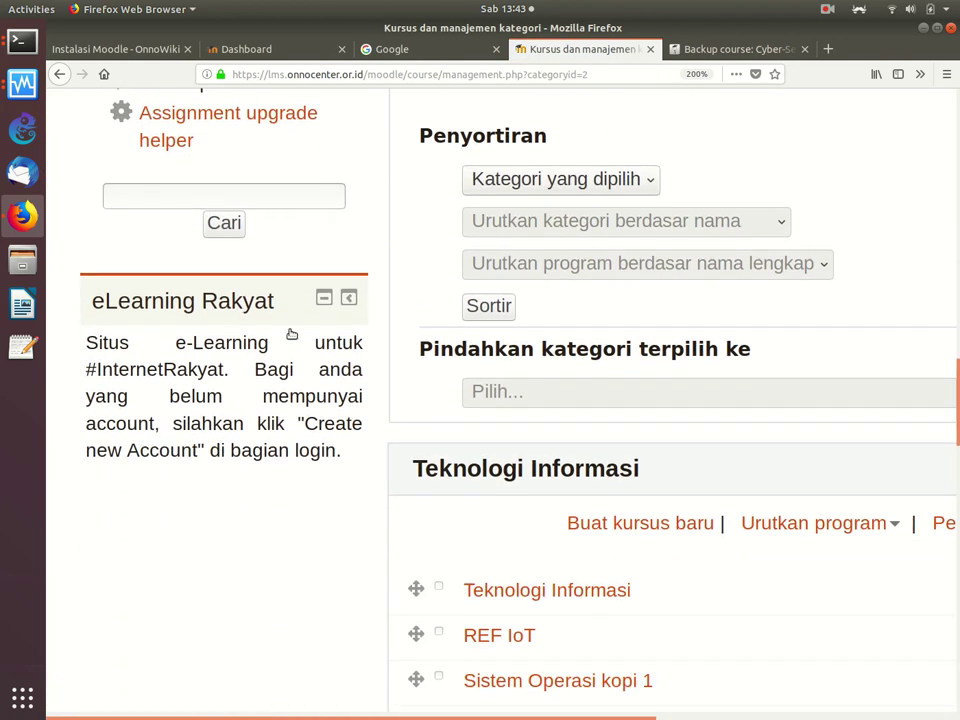
{"action": "scroll", "coordinate": [291, 334], "scroll_direction": "down", "scroll_amount": 3}
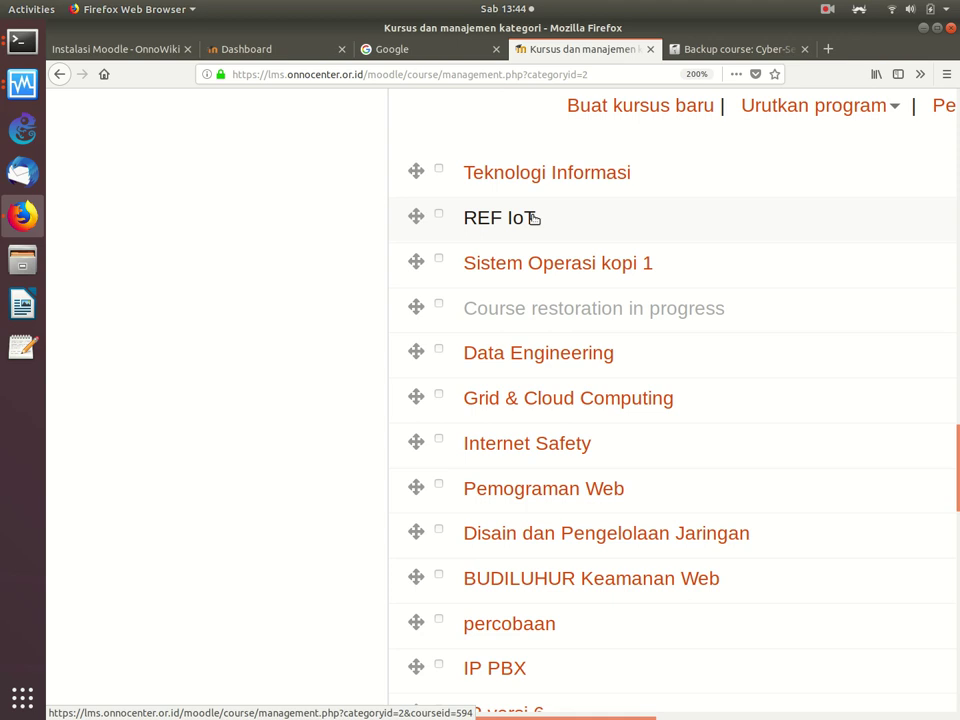
{"action": "left_click", "coordinate": [730, 48]}
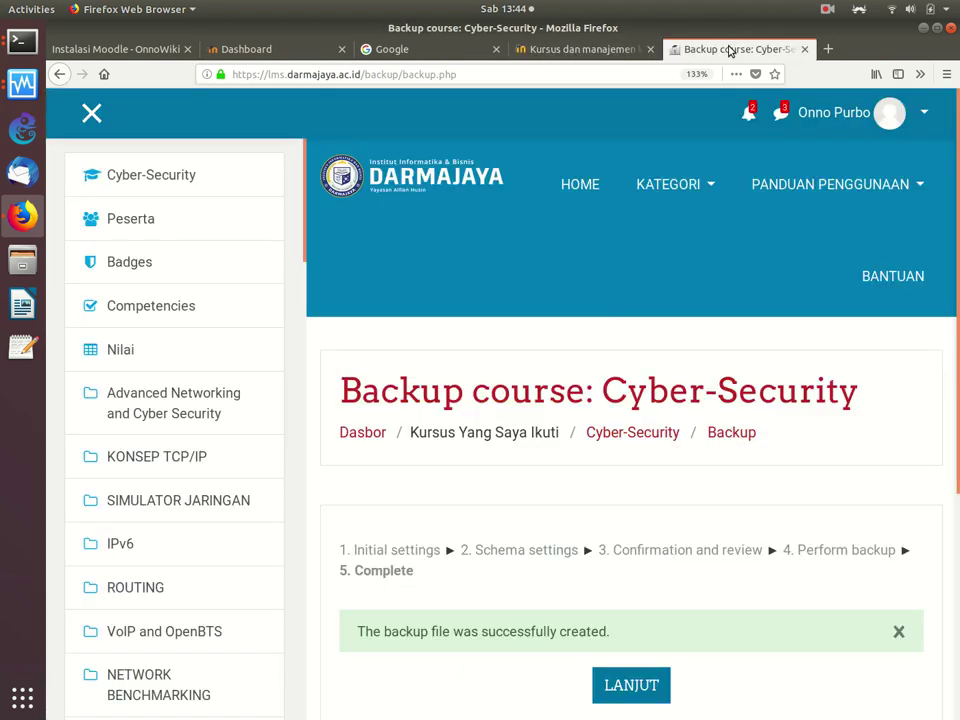
{"action": "left_click", "coordinate": [590, 49]}
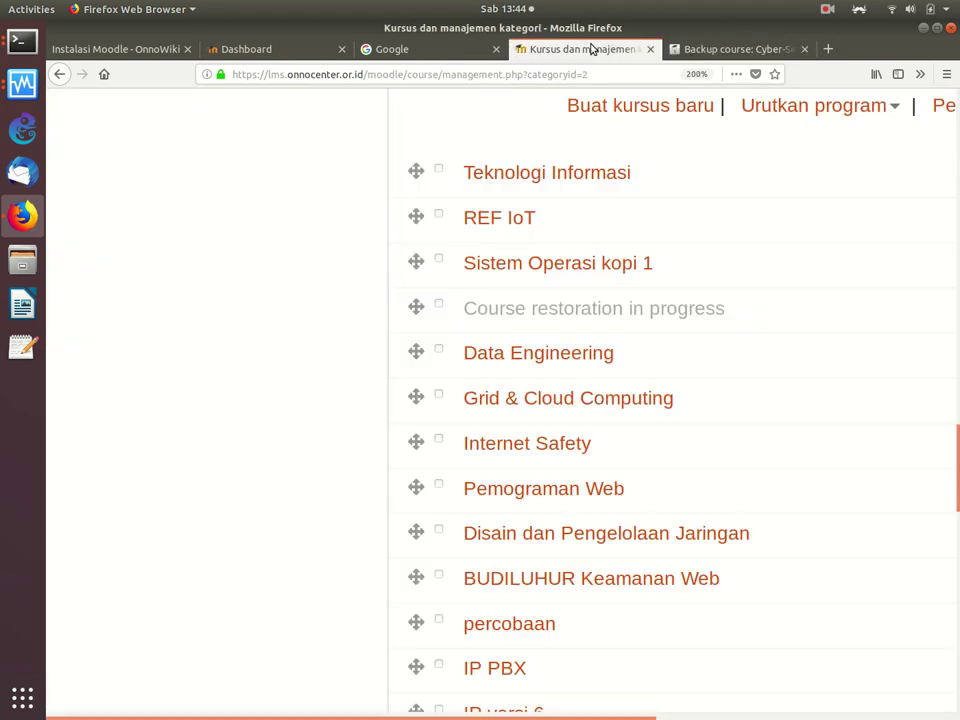
Step: Show the REF IoT course's details in the category management list
{"action": "left_click", "coordinate": [502, 221]}
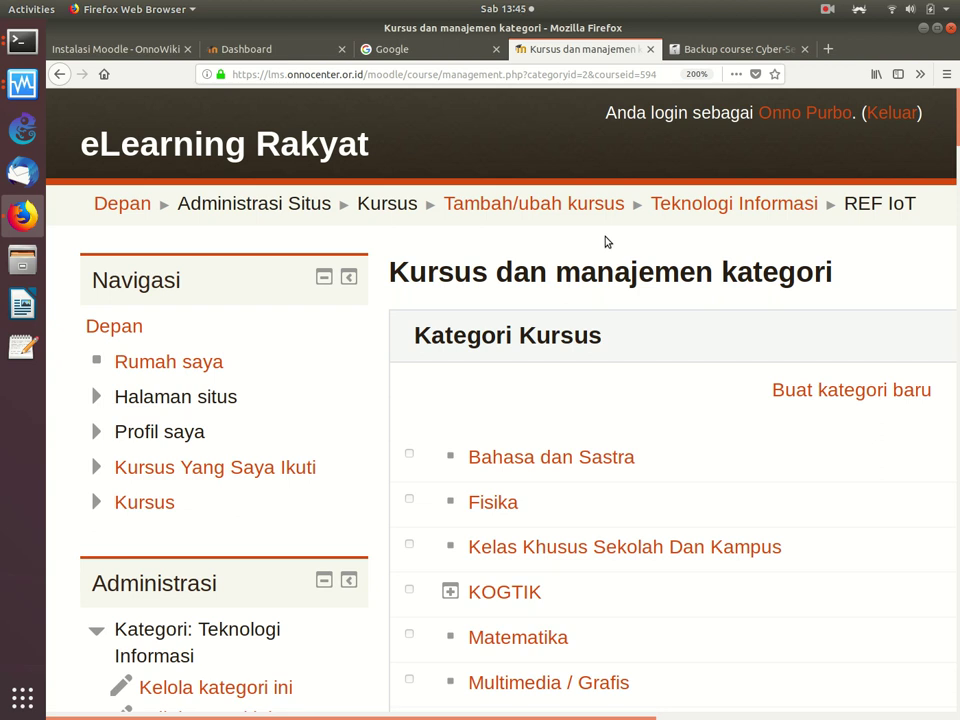
{"action": "scroll", "coordinate": [569, 341], "scroll_direction": "down", "scroll_amount": 1}
{"action": "scroll", "coordinate": [569, 341], "scroll_direction": "down", "scroll_amount": 10}
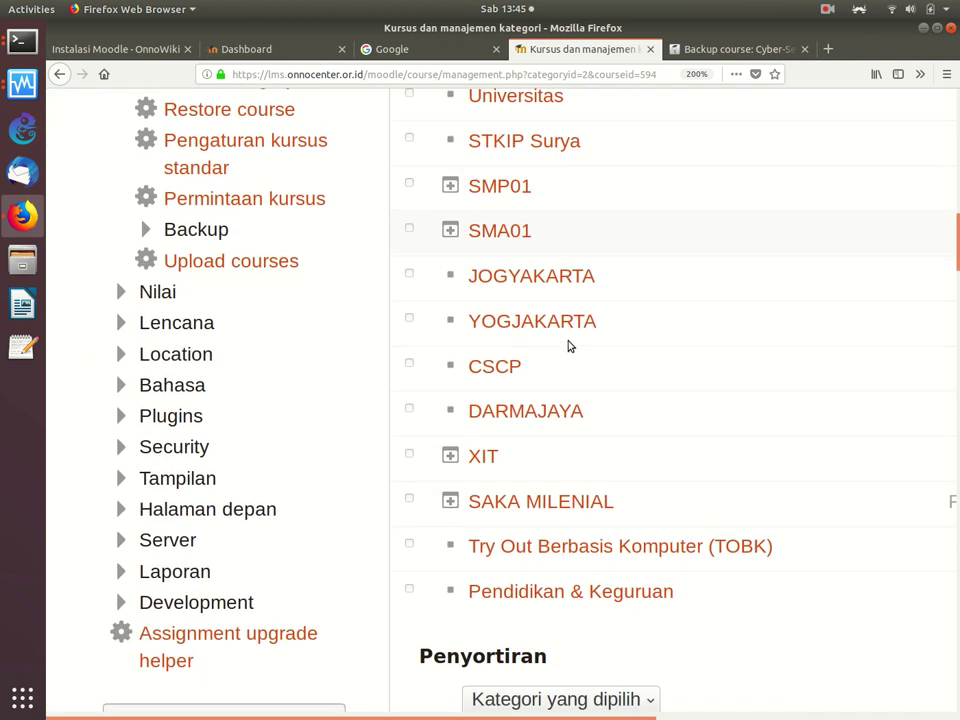
{"action": "scroll", "coordinate": [569, 346], "scroll_direction": "down", "scroll_amount": 15}
{"action": "scroll", "coordinate": [569, 346], "scroll_direction": "down", "scroll_amount": 1}
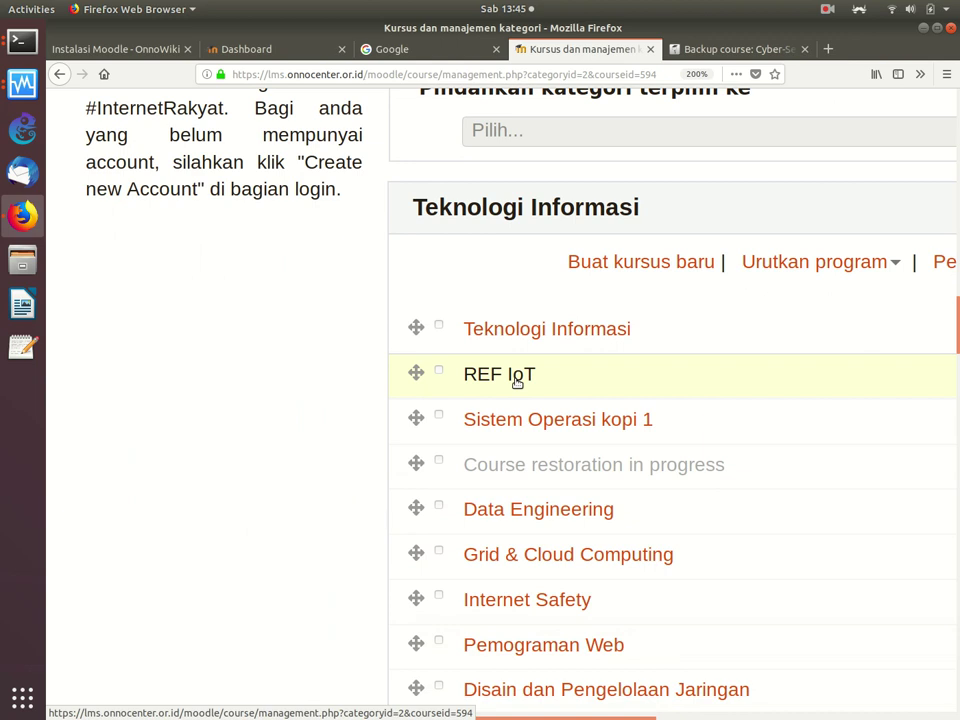
Step: Load lms.onnocenter.or.id/moodle/ in a new browser tab
{"action": "left_click", "coordinate": [828, 49]}
{"action": "type", "text": "lm"}
{"action": "key", "text": "Right"}
{"action": "type", "text": "moodl"}
{"action": "key", "text": "Return"}
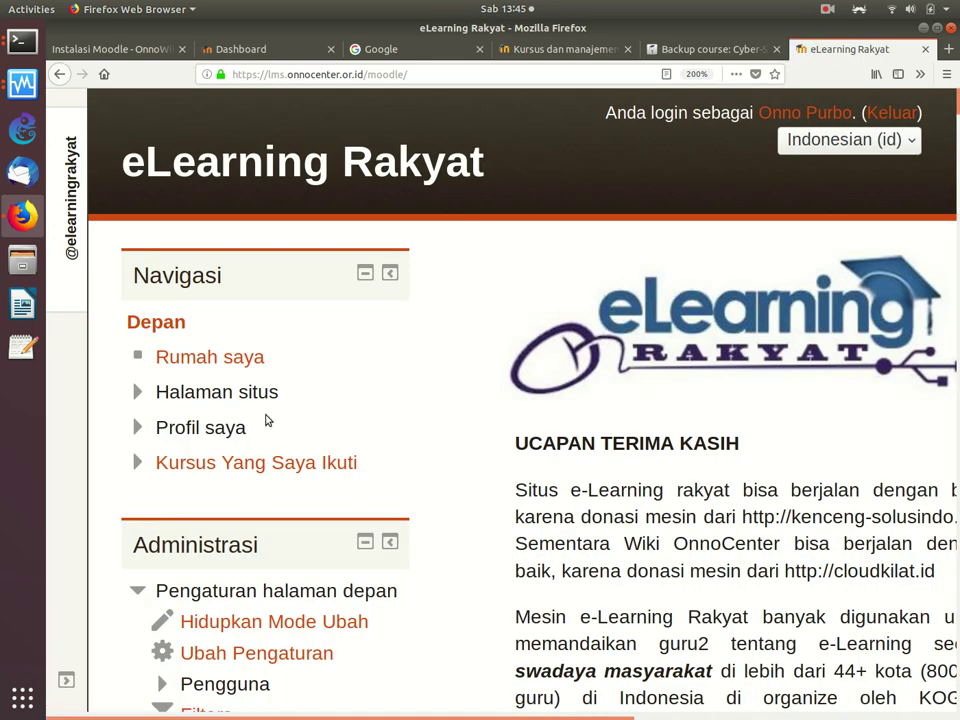
Step: Open an enrolled course, then change the URL's course id from 228 to 594
{"action": "left_click", "coordinate": [257, 465]}
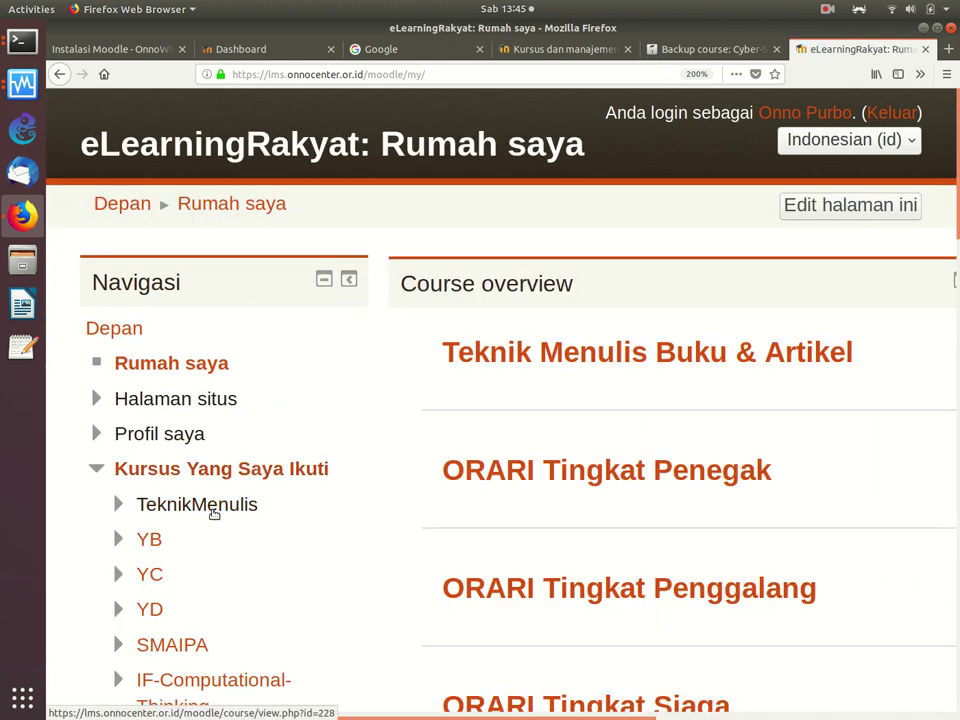
{"action": "left_click", "coordinate": [214, 512]}
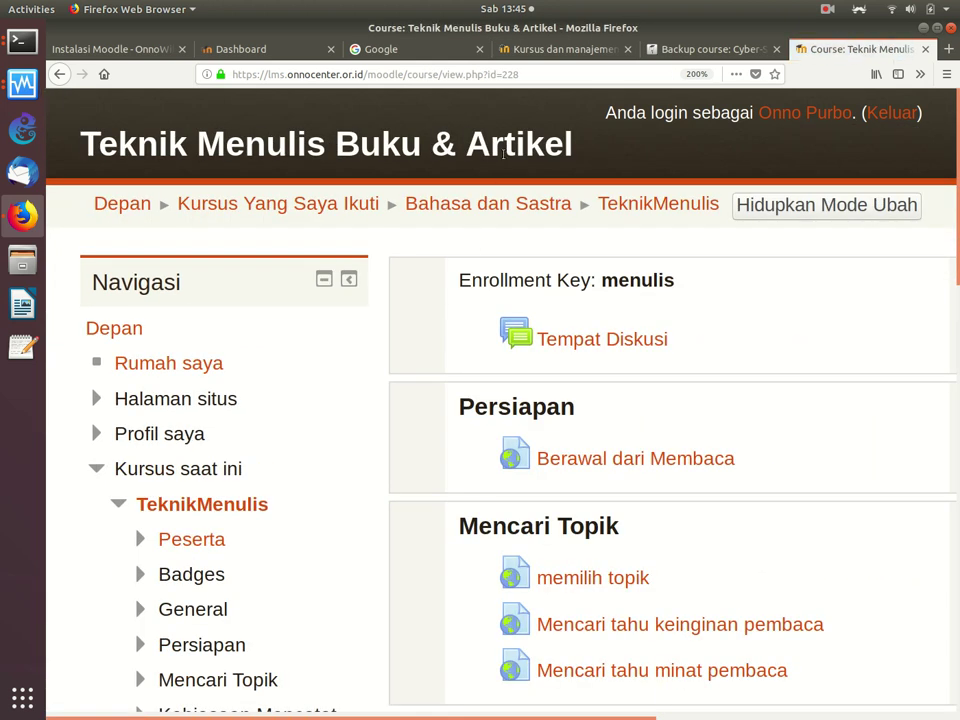
{"action": "left_click", "coordinate": [541, 71]}
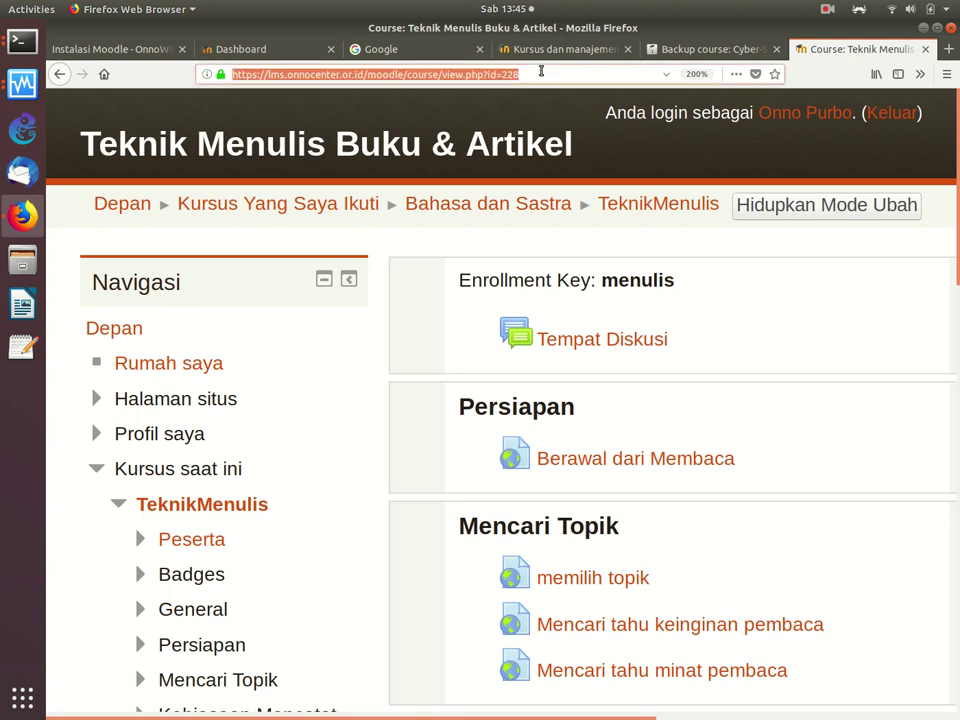
{"action": "left_click", "coordinate": [541, 72]}
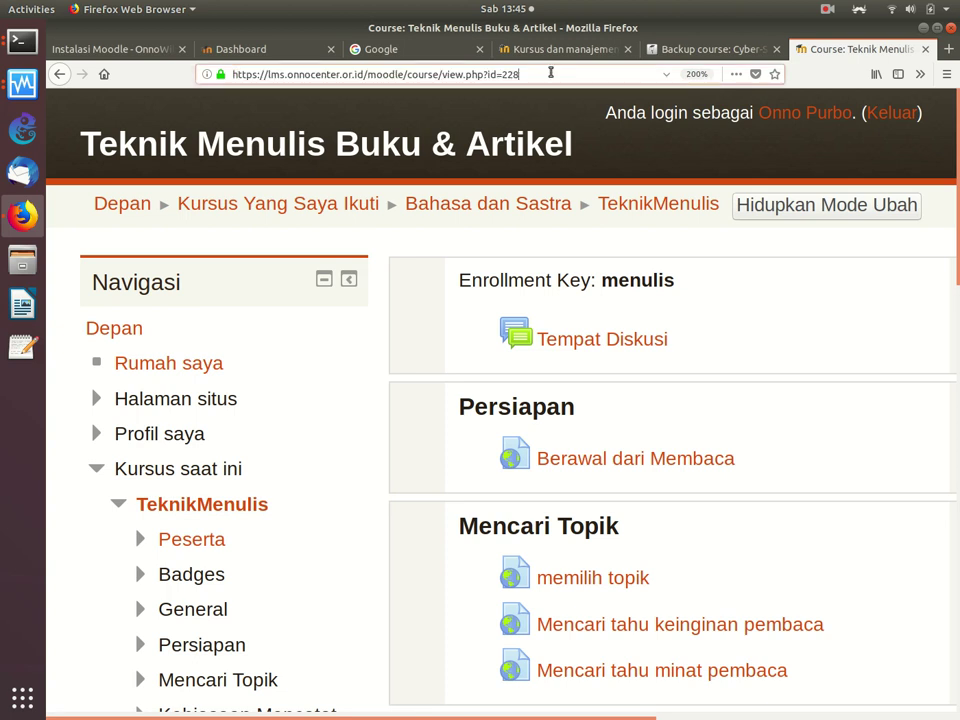
{"action": "key", "text": "BackSpace"}
{"action": "key", "text": "BackSpace"}
{"action": "key", "text": "BackSpace"}
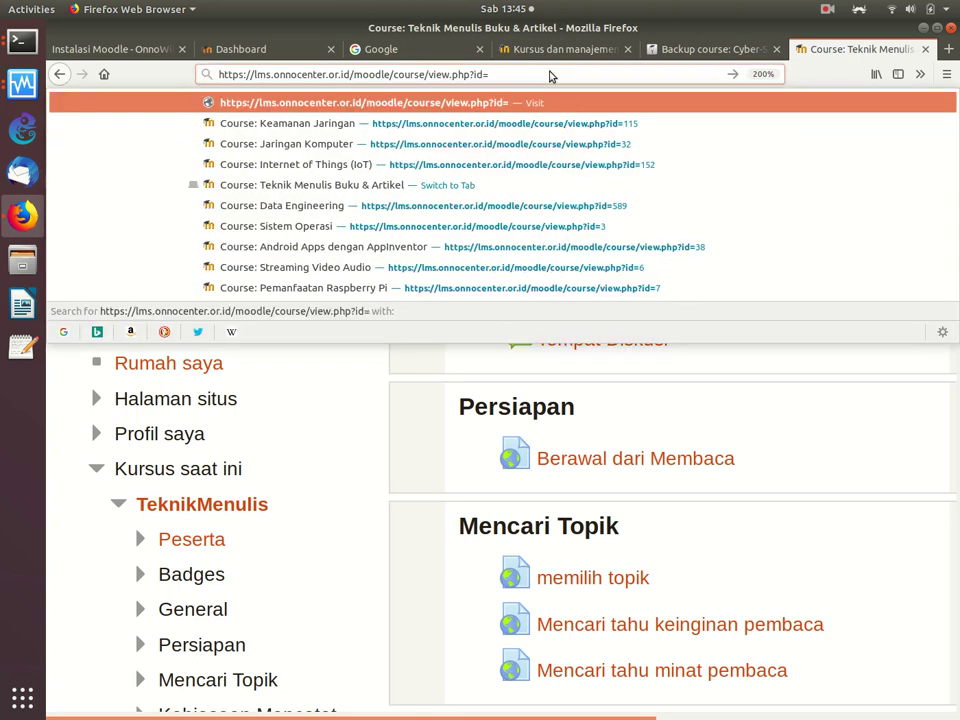
{"action": "type", "text": "594"}
{"action": "key", "text": "Return"}
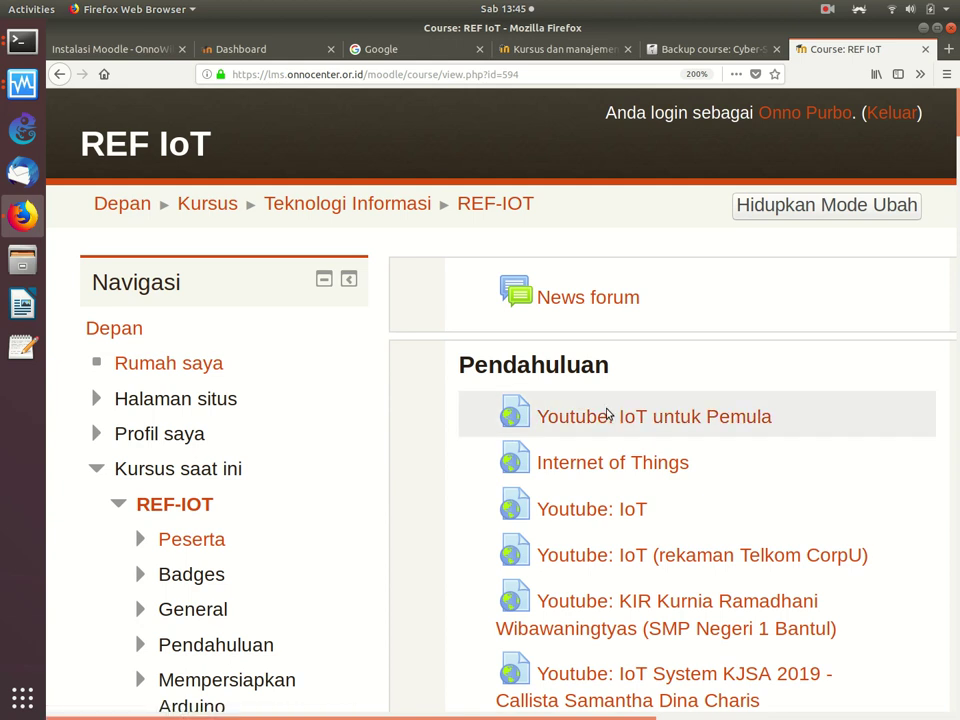
Step: Open the Kembalikan (restore) page from the REF IoT course administration
{"action": "scroll", "coordinate": [607, 414], "scroll_direction": "down", "scroll_amount": 15}
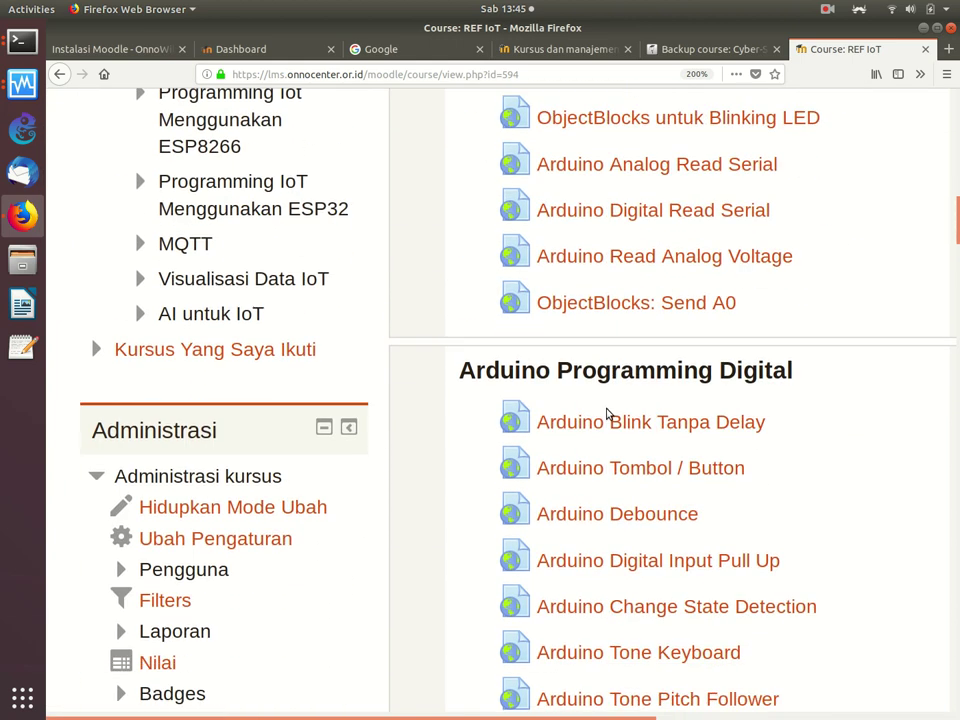
{"action": "scroll", "coordinate": [607, 414], "scroll_direction": "down", "scroll_amount": 3}
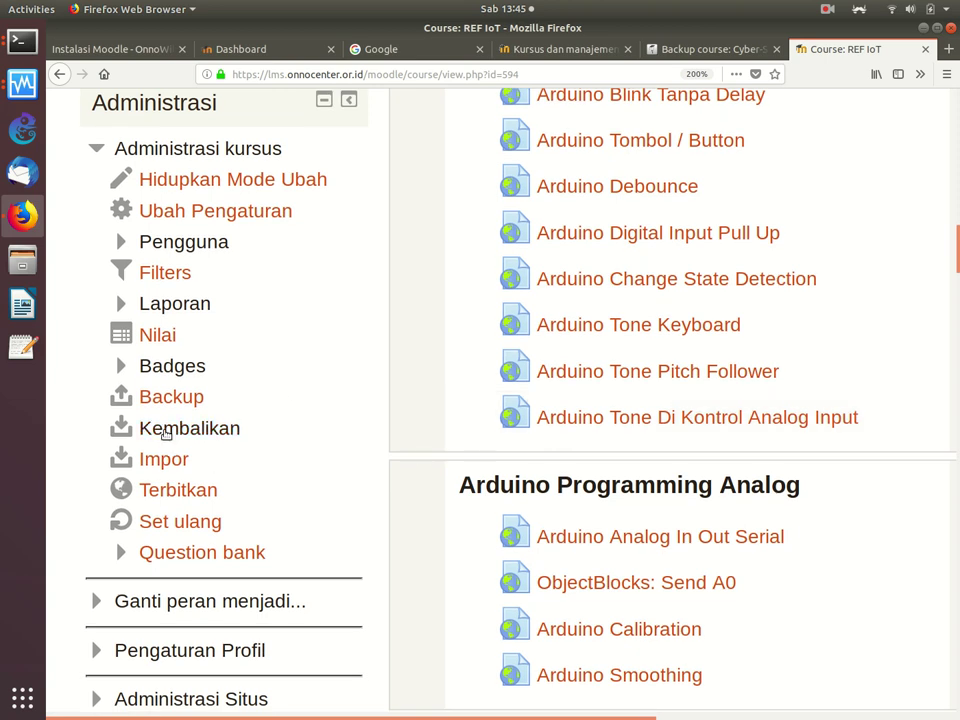
{"action": "left_click", "coordinate": [175, 429]}
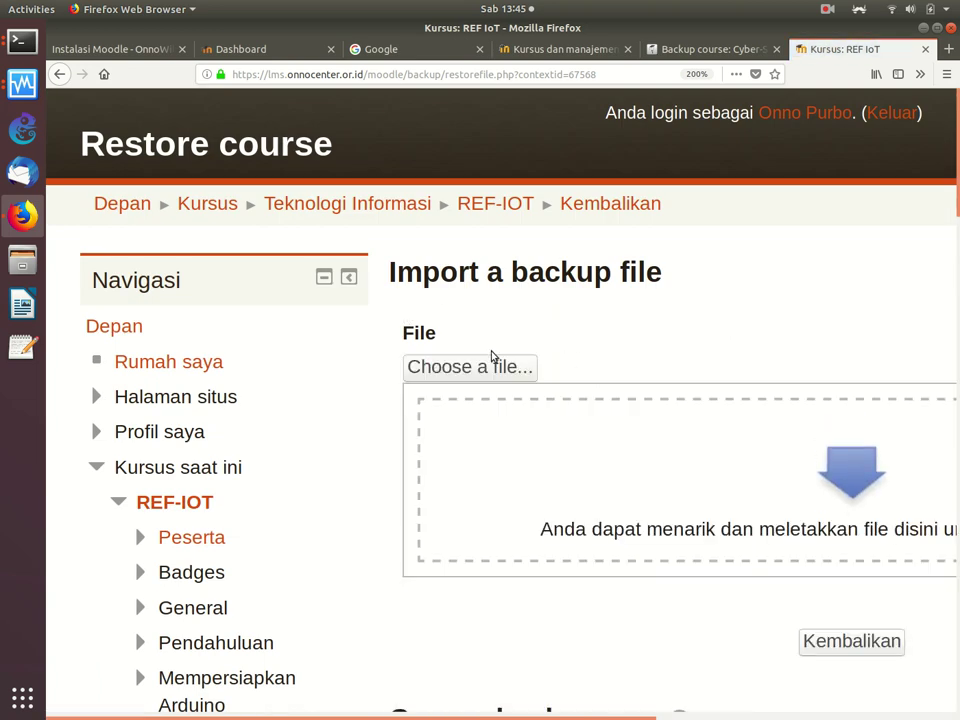
Step: Start a backup file upload on the REF IoT restore page, cancel it, and return to course management
{"action": "left_click", "coordinate": [476, 366]}
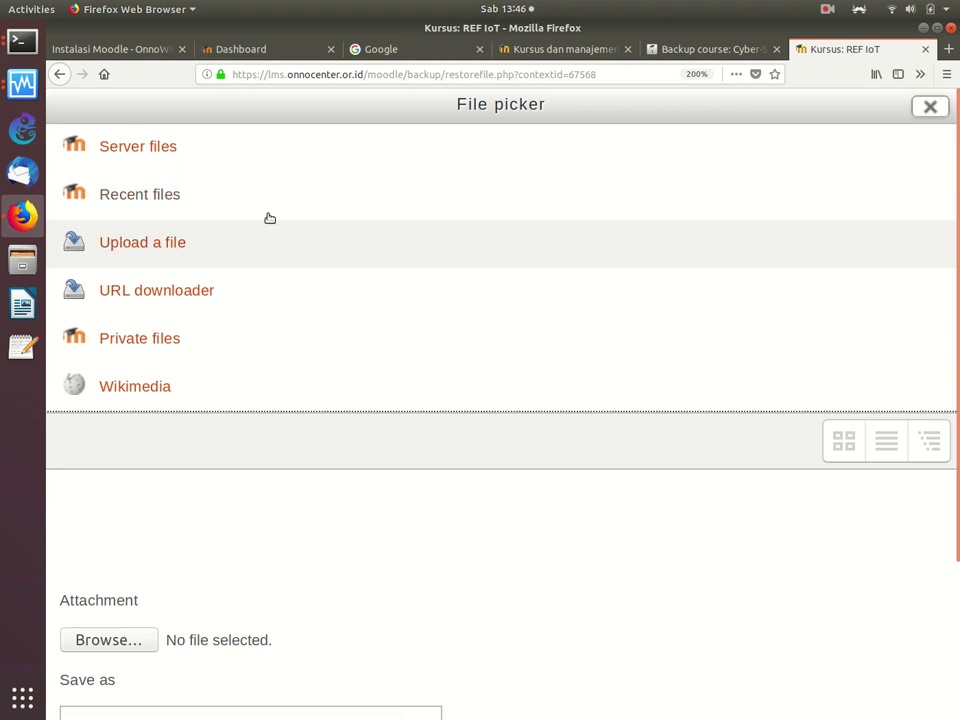
{"action": "left_click", "coordinate": [146, 646]}
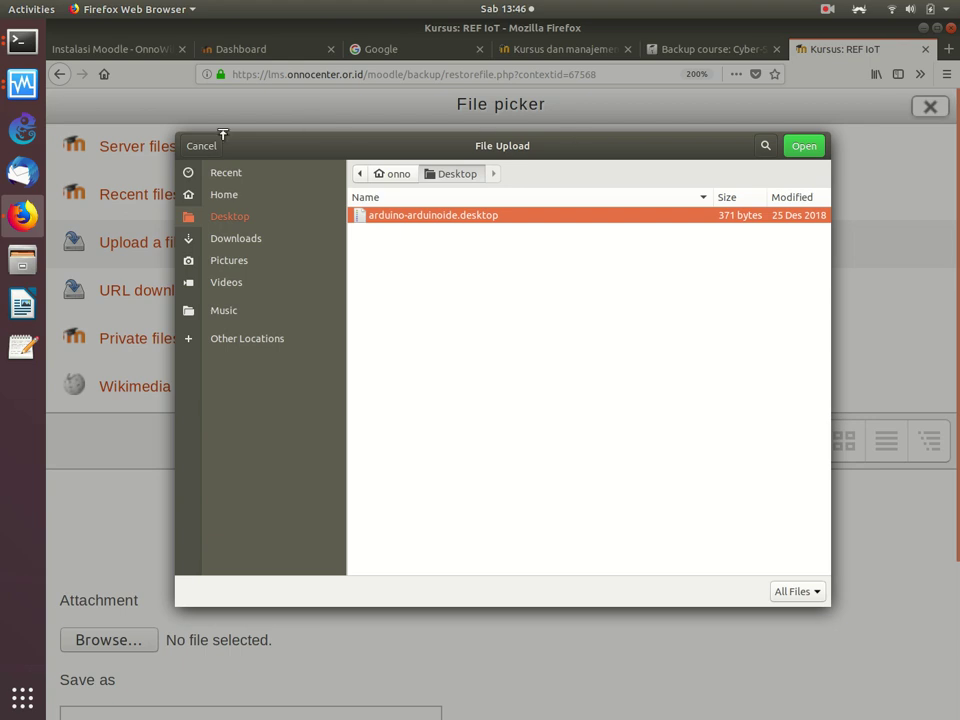
{"action": "left_click", "coordinate": [200, 146]}
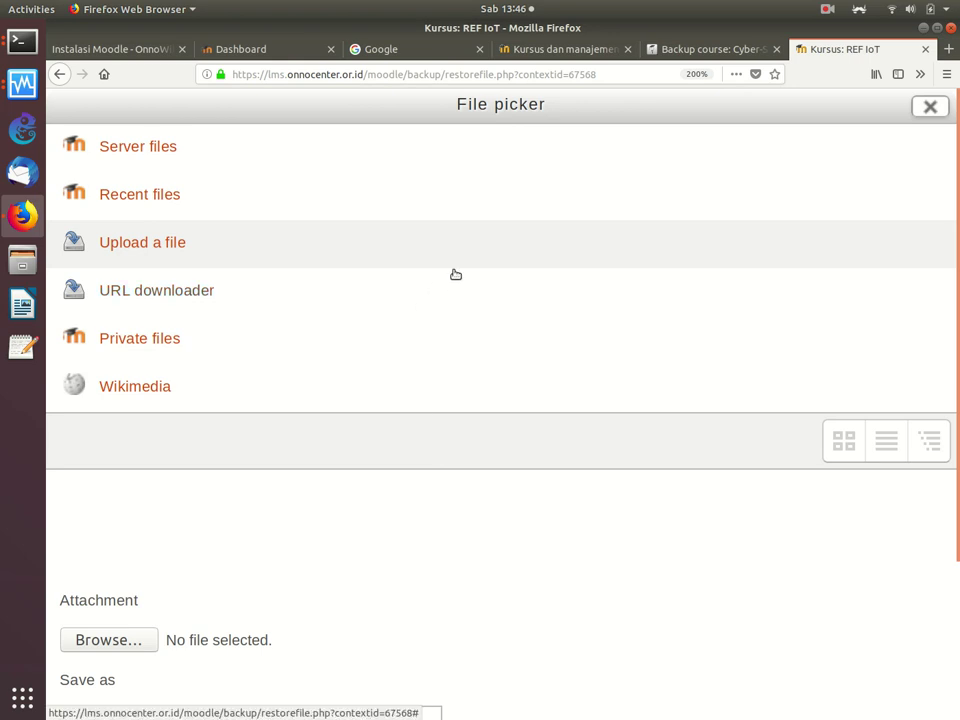
{"action": "left_click", "coordinate": [543, 50]}
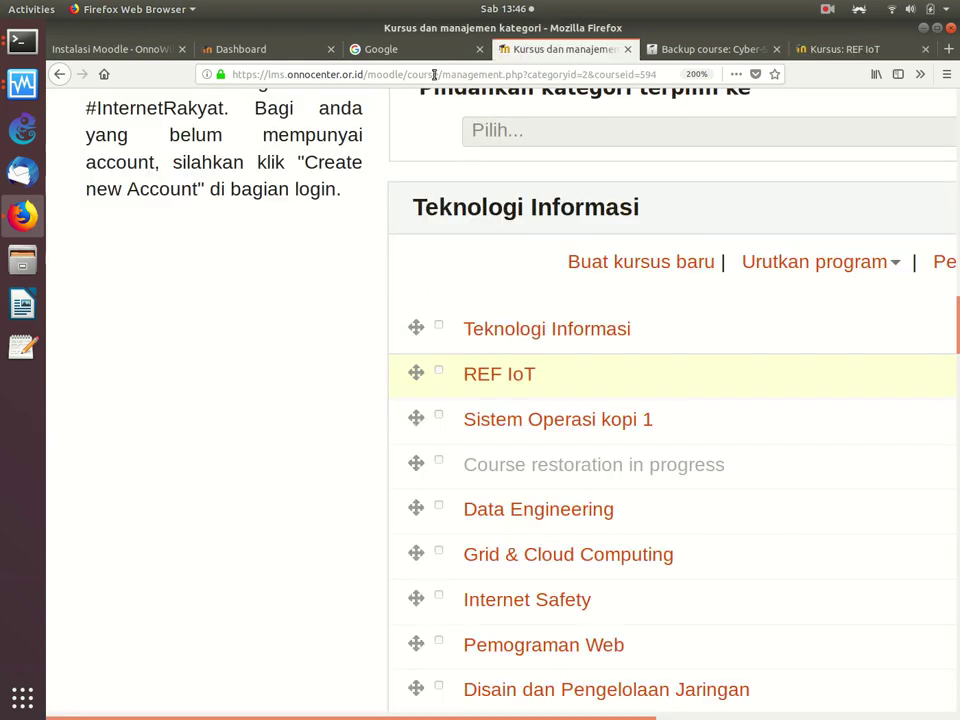
Step: Open the Courses section of Site administration on the Belajar-eLearning dashboard
{"action": "left_click", "coordinate": [130, 50]}
{"action": "left_click", "coordinate": [252, 50]}
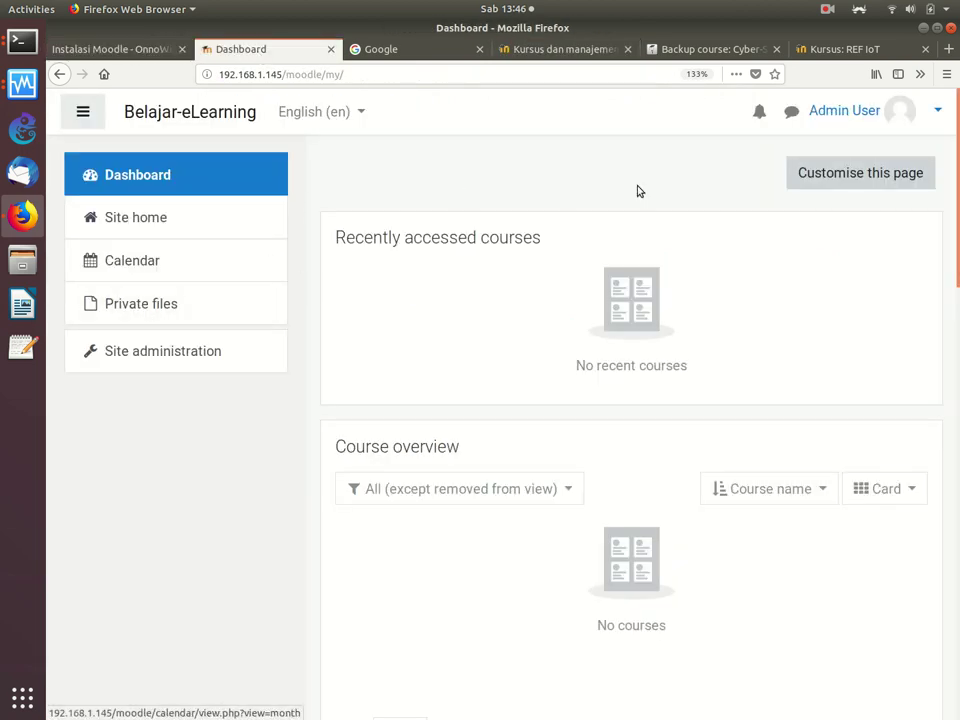
{"action": "left_click", "coordinate": [166, 355]}
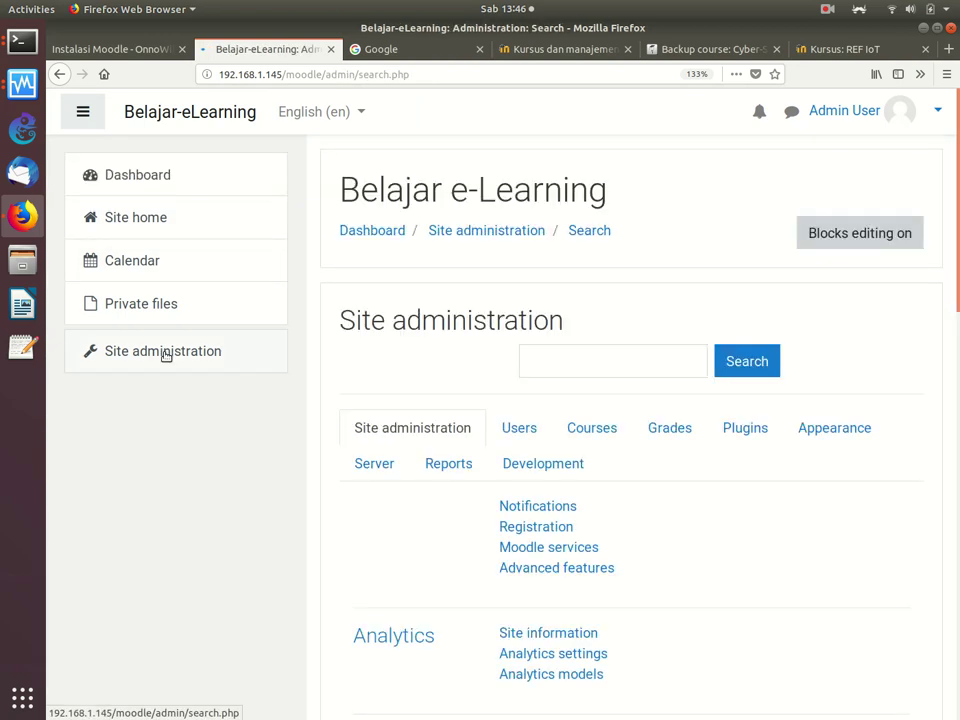
{"action": "scroll", "coordinate": [408, 495], "scroll_direction": "down", "scroll_amount": 1}
{"action": "scroll", "coordinate": [408, 495], "scroll_direction": "down", "scroll_amount": 3}
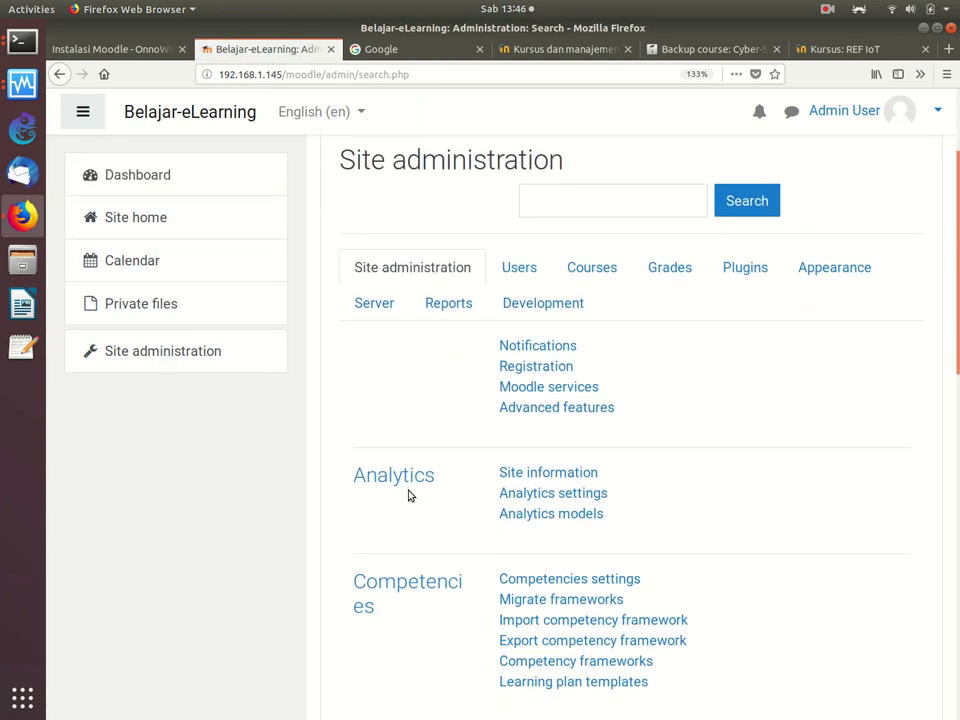
{"action": "left_click", "coordinate": [593, 272]}
{"action": "scroll", "coordinate": [593, 272], "scroll_direction": "down", "scroll_amount": 3}
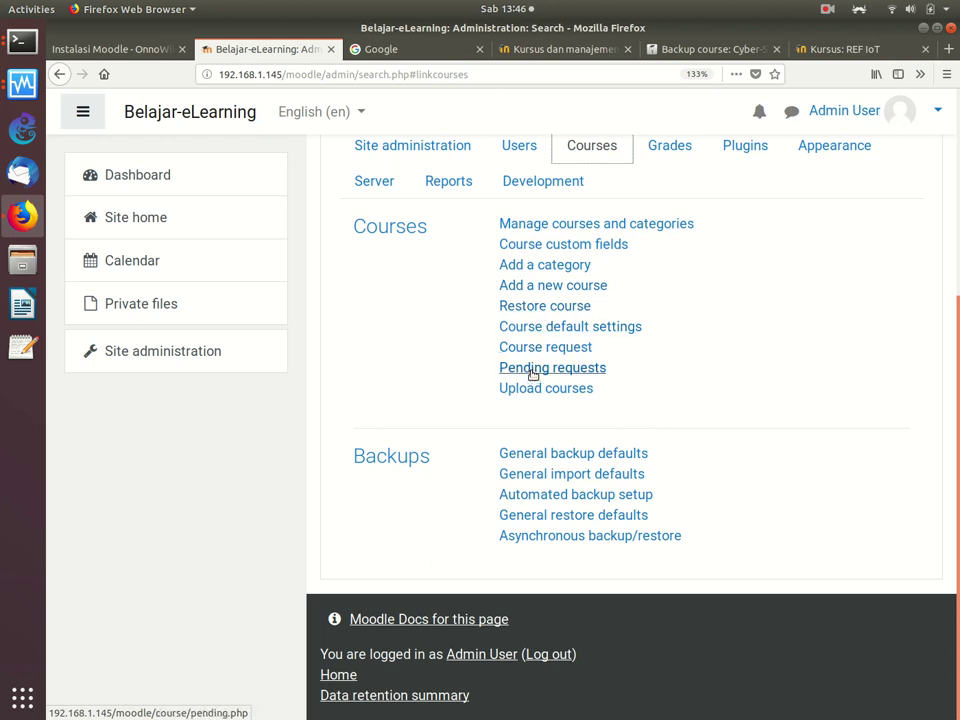
Step: Glance at Restore course, go back to the course links, and zoom the page in
{"action": "left_click", "coordinate": [537, 310]}
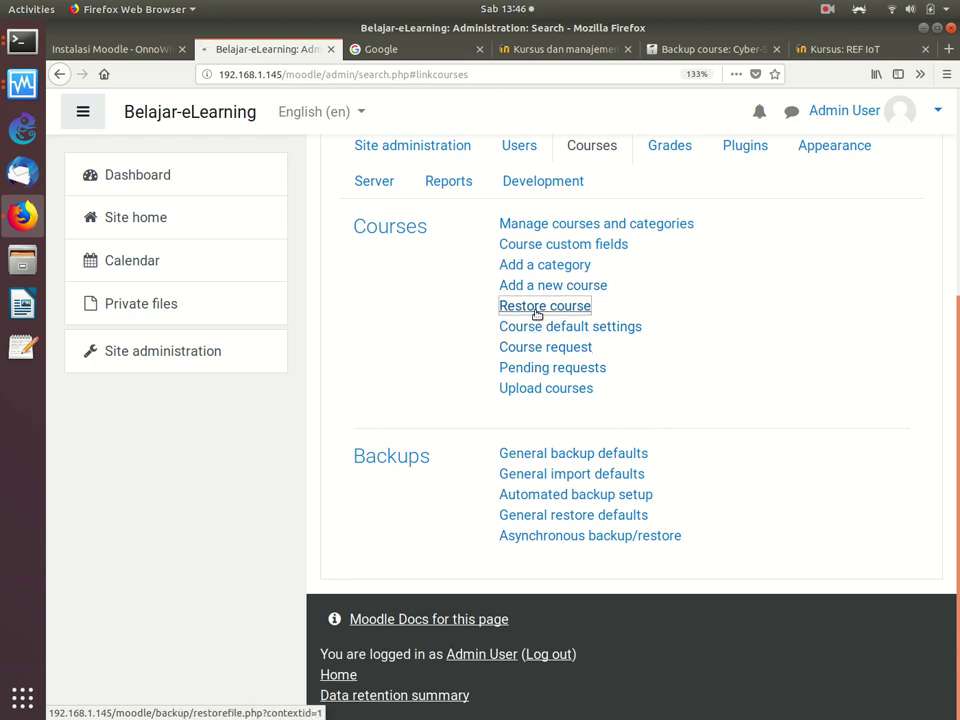
{"action": "scroll", "coordinate": [533, 378], "scroll_direction": "down", "scroll_amount": 3}
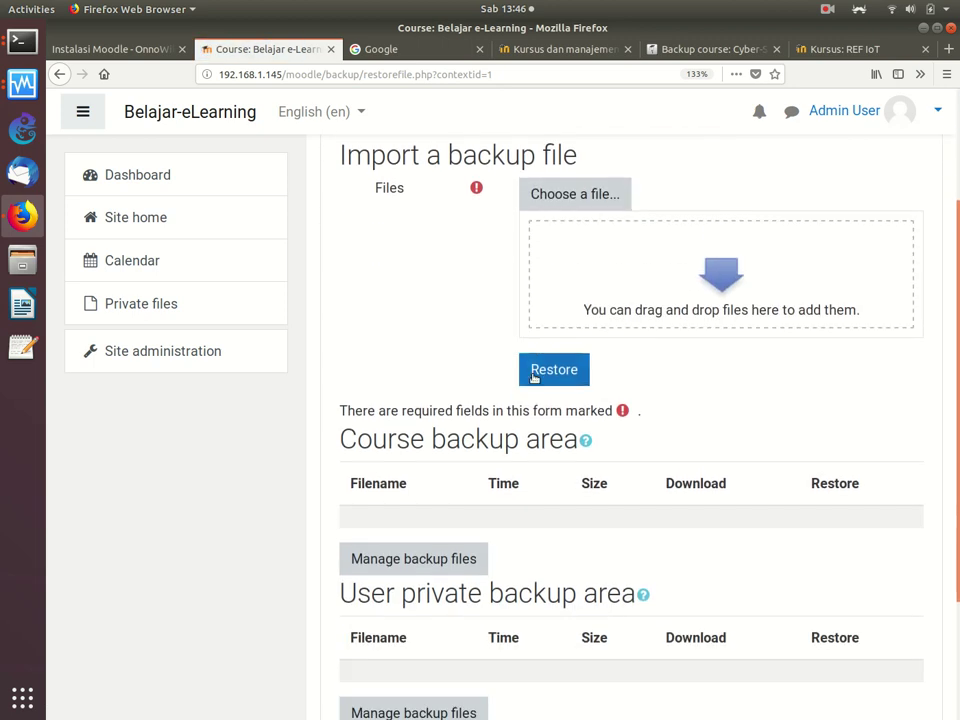
{"action": "left_click", "coordinate": [57, 75]}
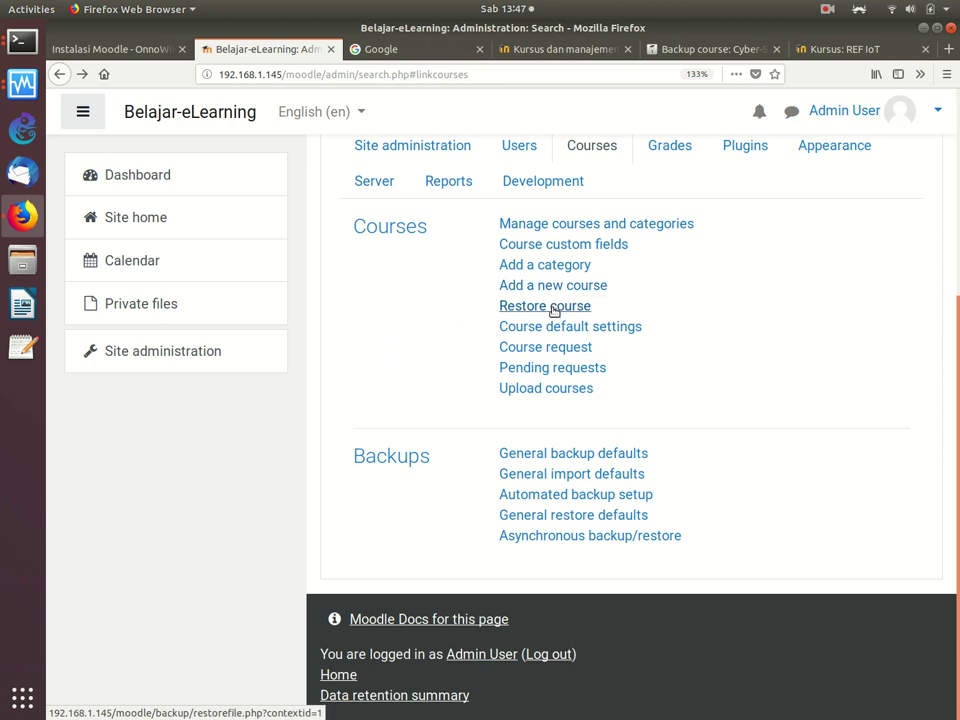
{"action": "key", "text": "ctrl+plus"}
{"action": "key", "text": "ctrl+plus"}
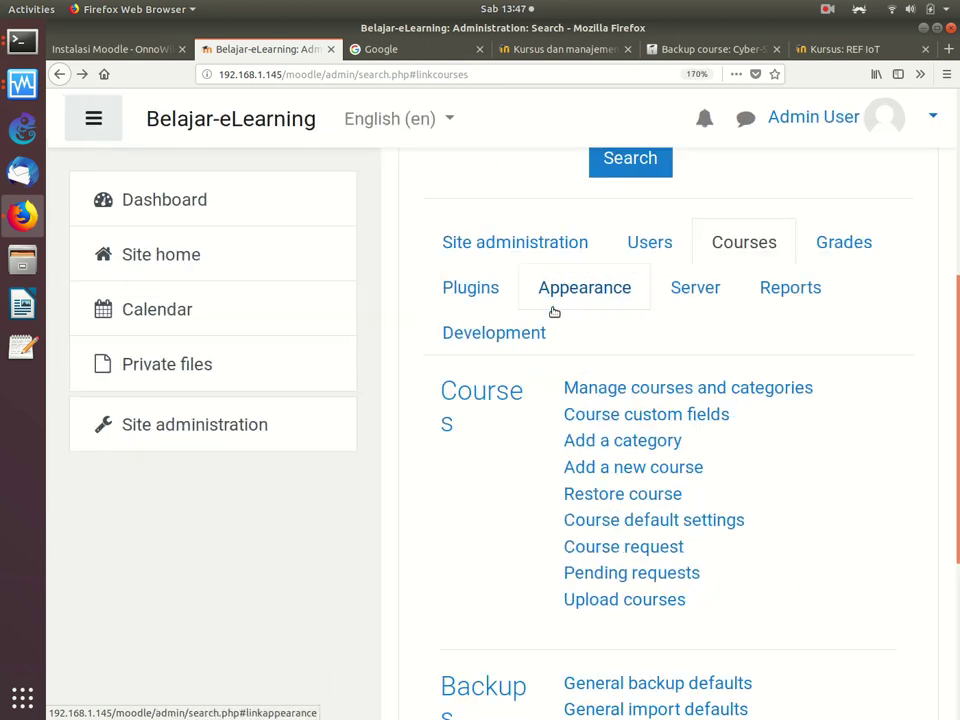
Step: Open Belajar-eLearning's Restore course upload form, cancel the file chooser, then return to the Cyber-Security backup tab
{"action": "left_click", "coordinate": [613, 496]}
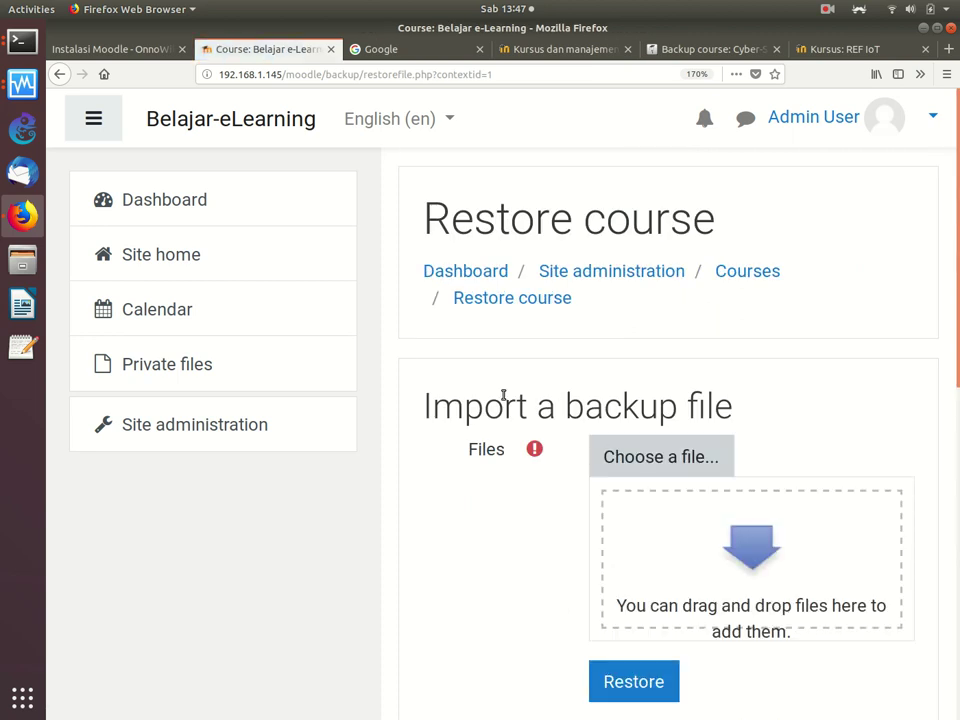
{"action": "left_click", "coordinate": [645, 457]}
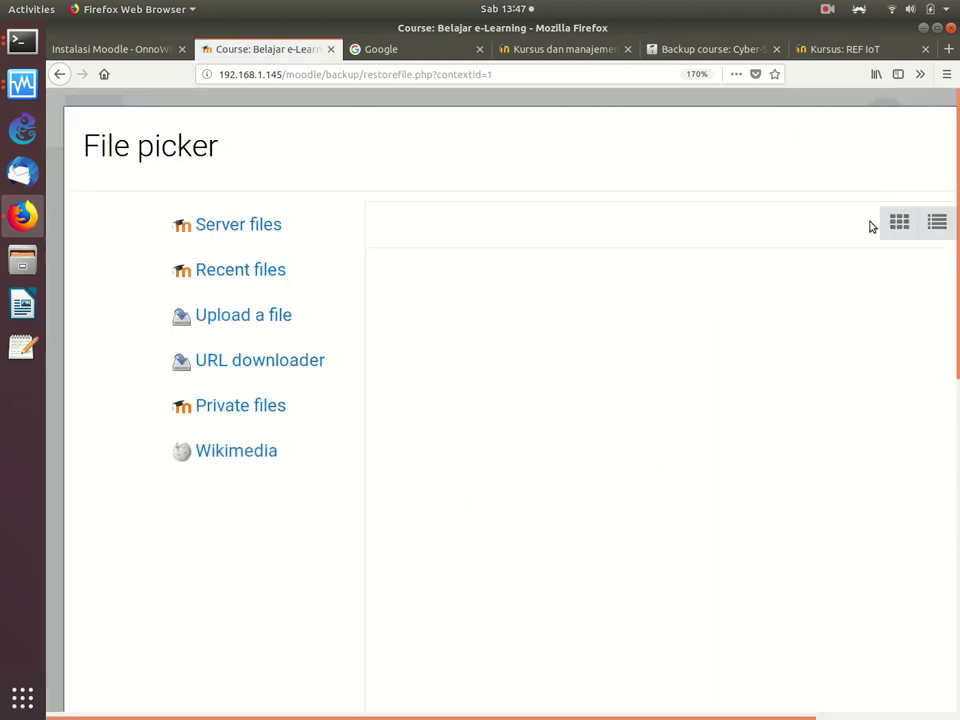
{"action": "left_click_drag", "start_coordinate": [955, 225], "coordinate": [940, 155]}
{"action": "left_click", "coordinate": [288, 314]}
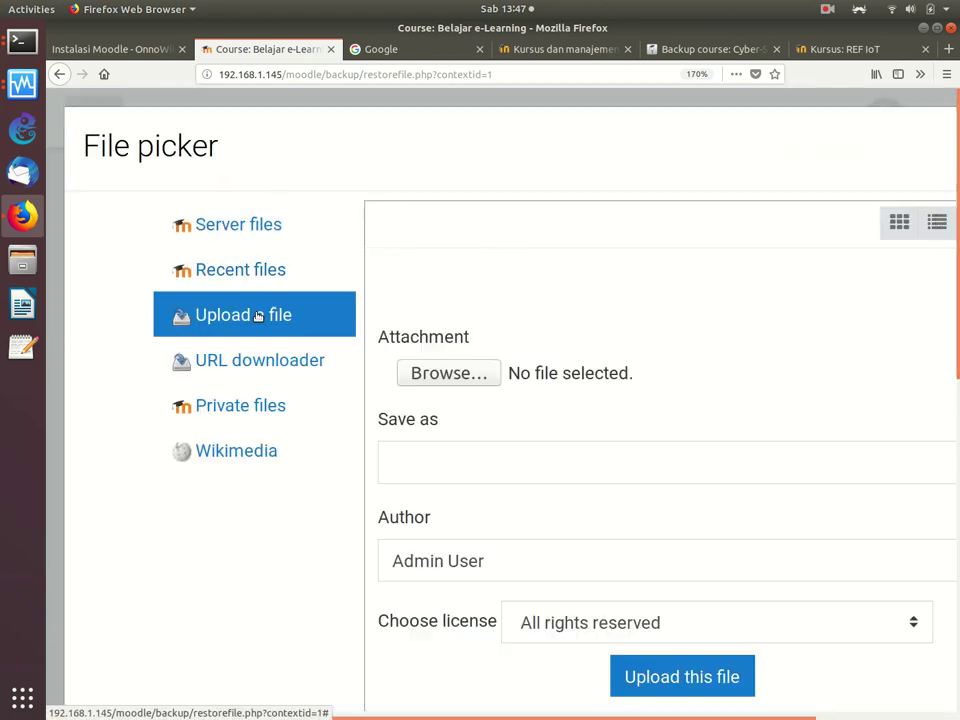
{"action": "left_click", "coordinate": [435, 373]}
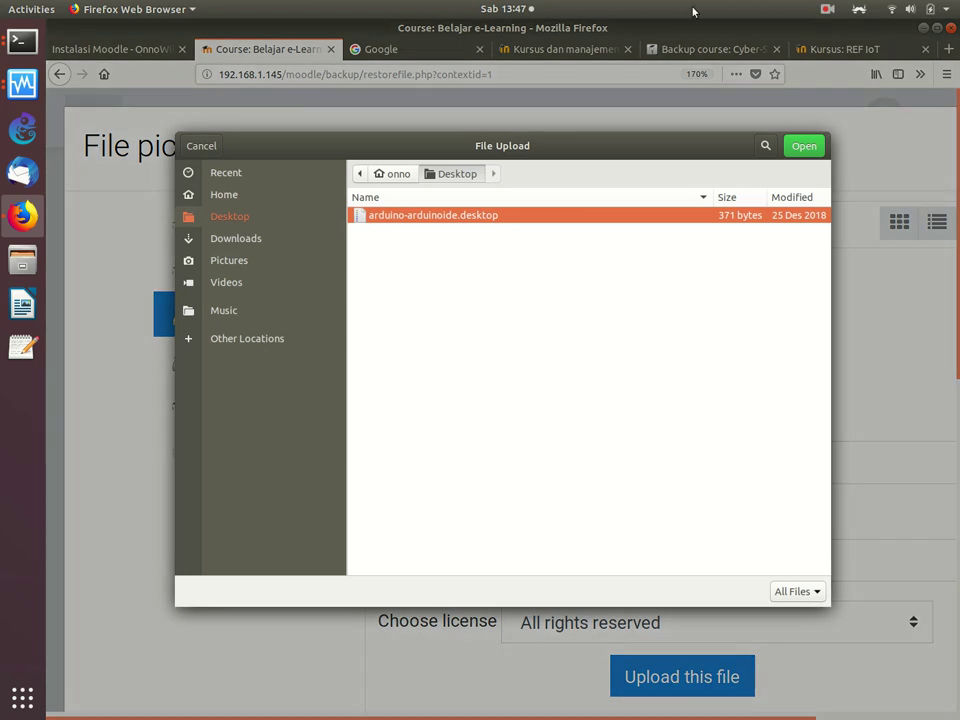
{"action": "left_click", "coordinate": [190, 150]}
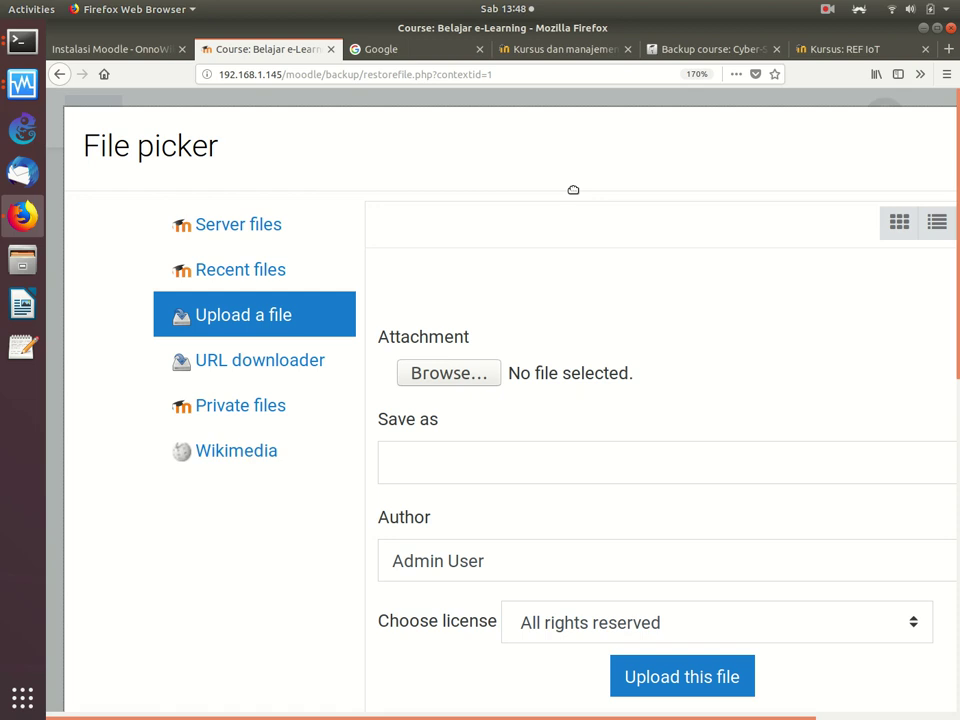
{"action": "left_click", "coordinate": [722, 48]}
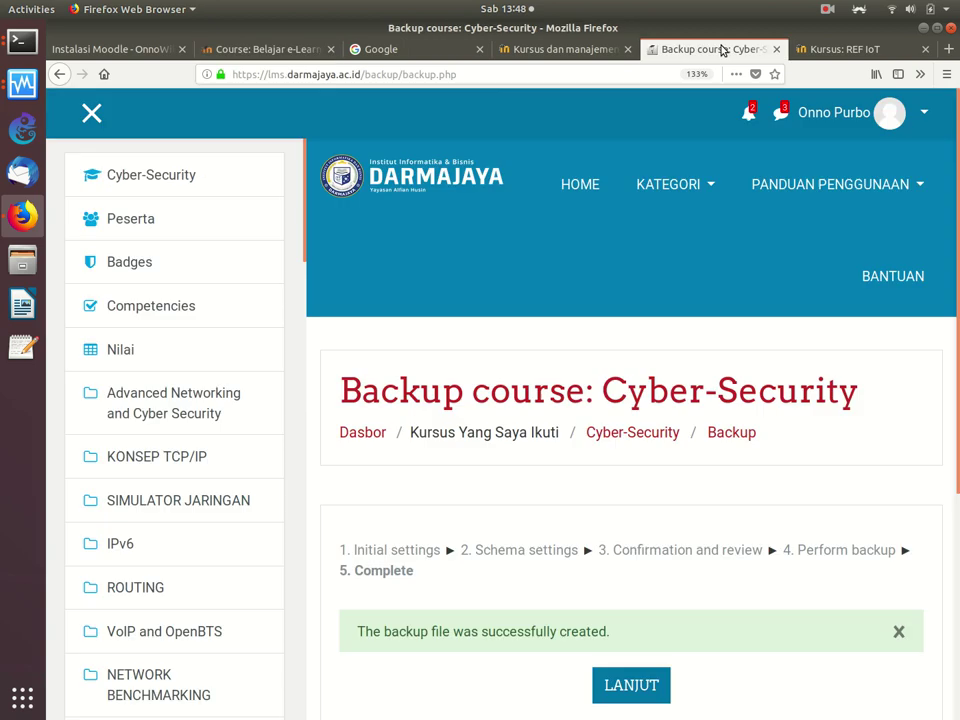
{"action": "scroll", "coordinate": [570, 504], "scroll_direction": "down", "scroll_amount": 3}
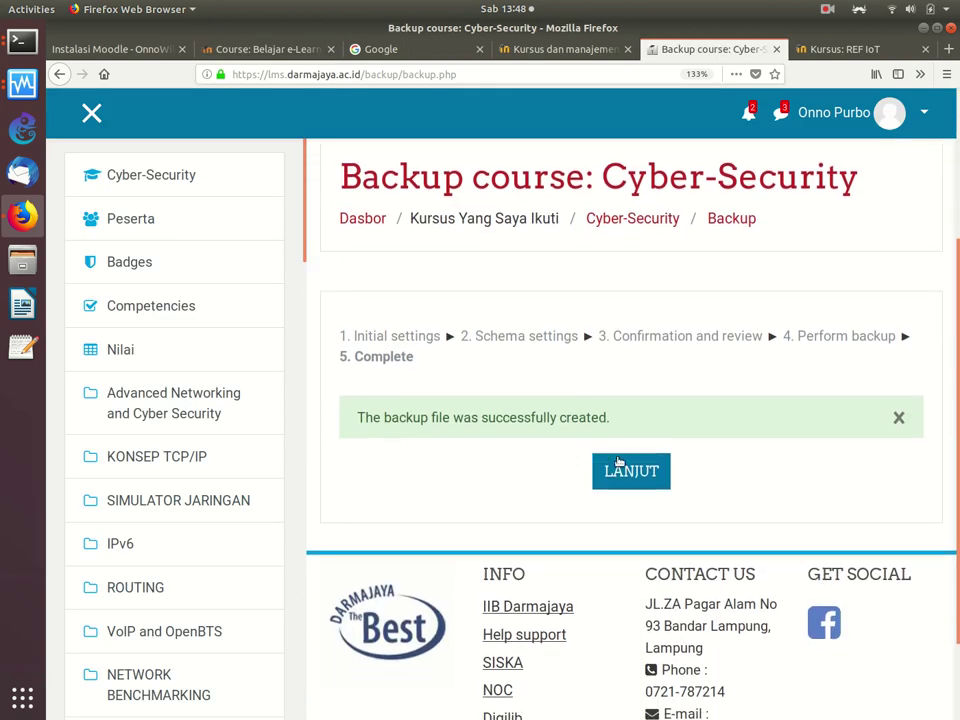
{"action": "left_click", "coordinate": [632, 470]}
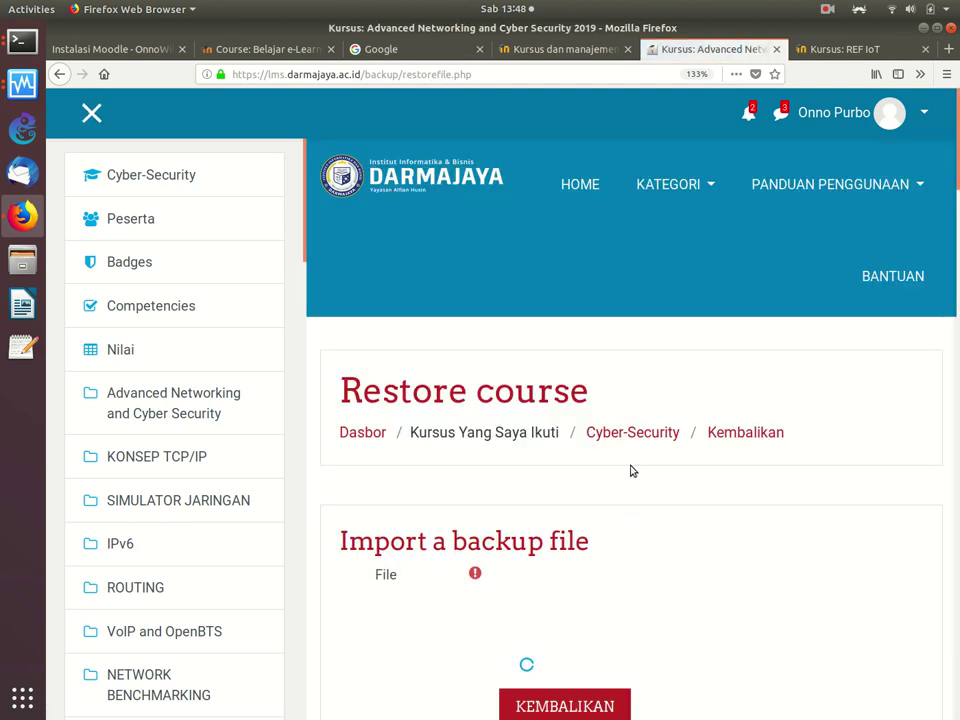
{"action": "scroll", "coordinate": [632, 470], "scroll_direction": "down", "scroll_amount": 3}
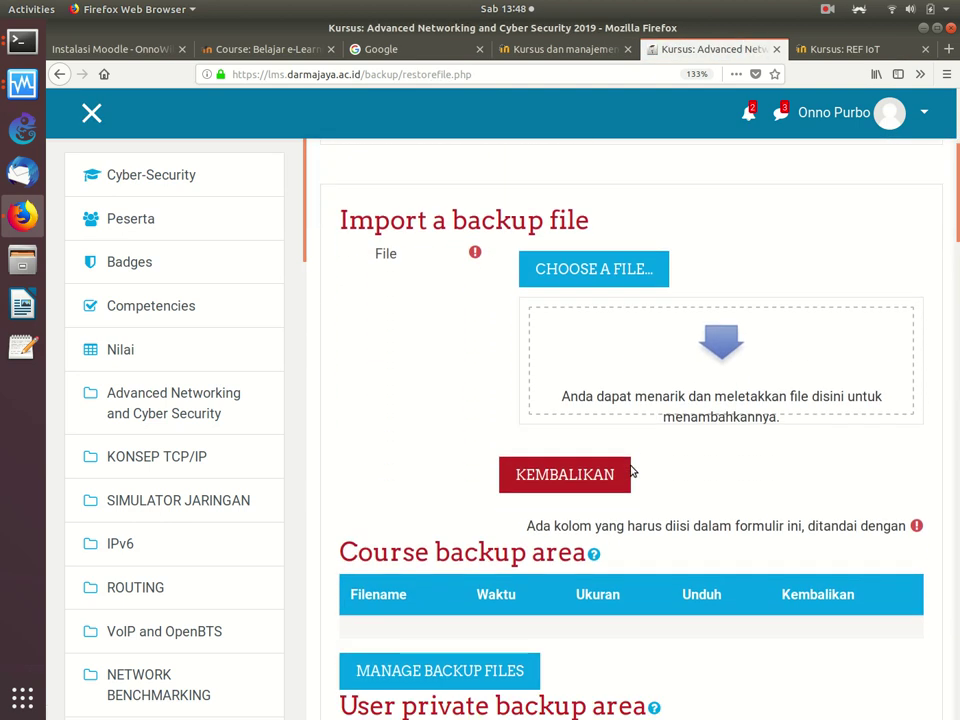
{"action": "scroll", "coordinate": [632, 470], "scroll_direction": "down", "scroll_amount": 5}
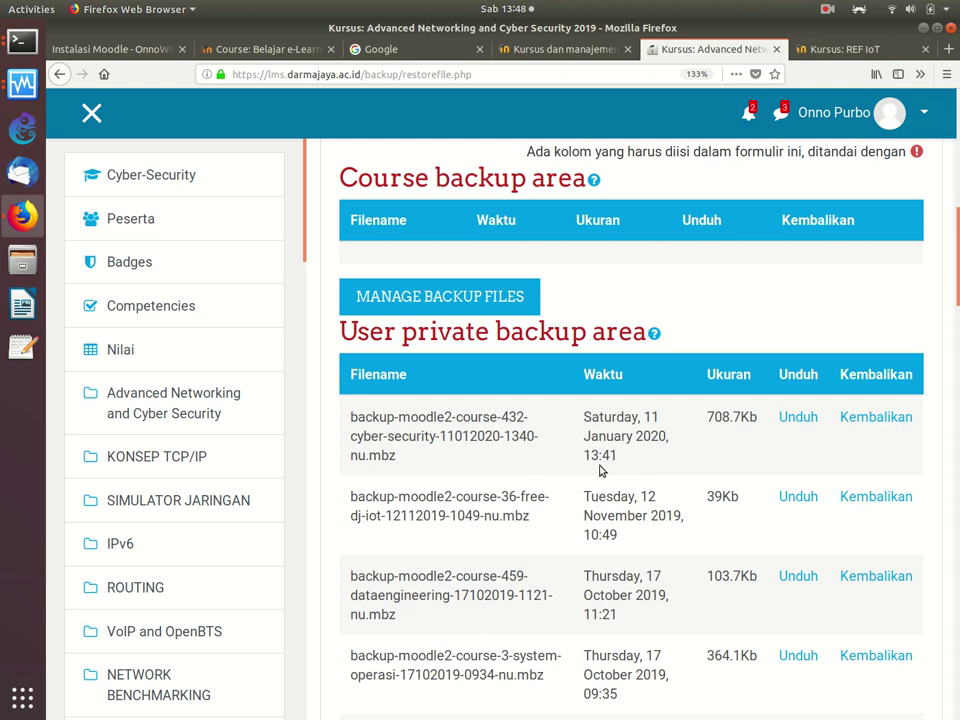
{"action": "left_click", "coordinate": [801, 418]}
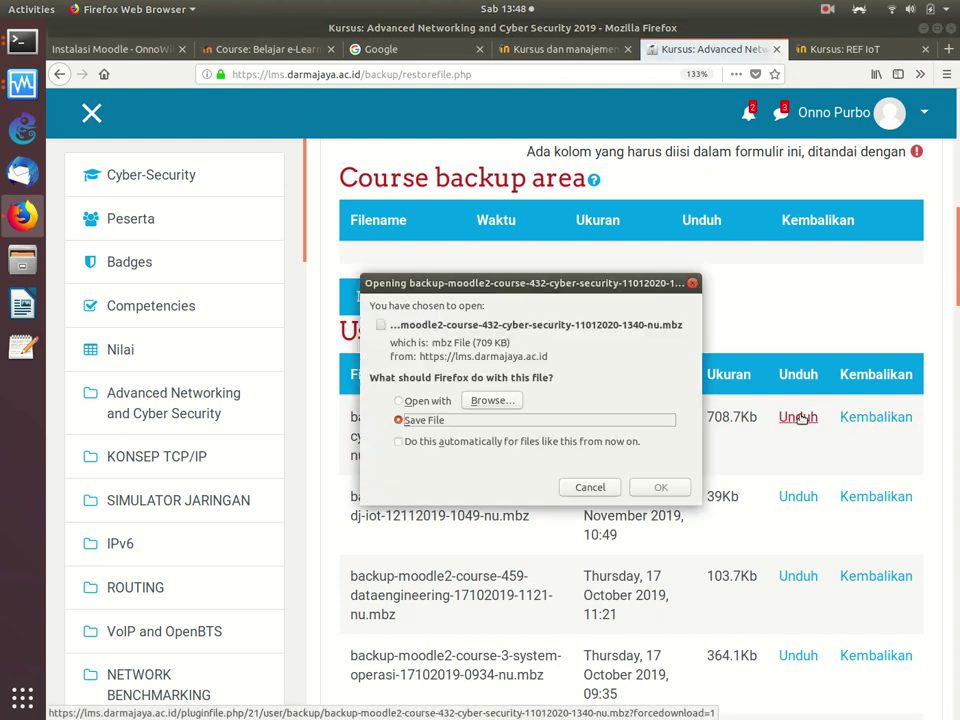
Step: Save the Cyber-Security .mbz file to disk and return to the Kursus dan manajemen kategori page
{"action": "left_click", "coordinate": [655, 489]}
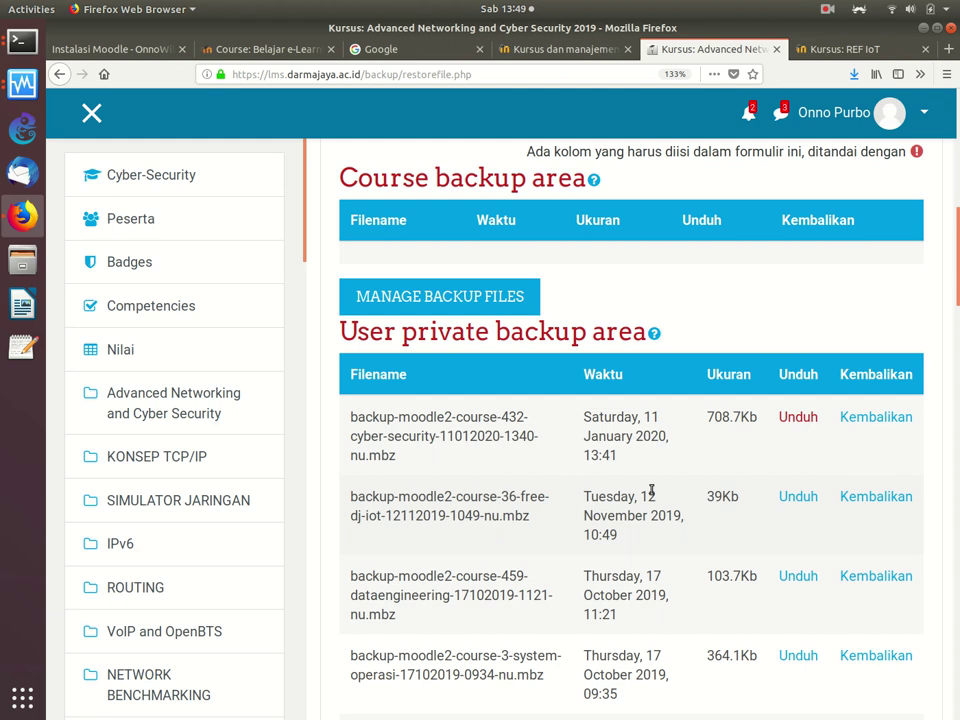
{"action": "left_click", "coordinate": [570, 49]}
{"action": "scroll", "coordinate": [553, 210], "scroll_direction": "up", "scroll_amount": 10}
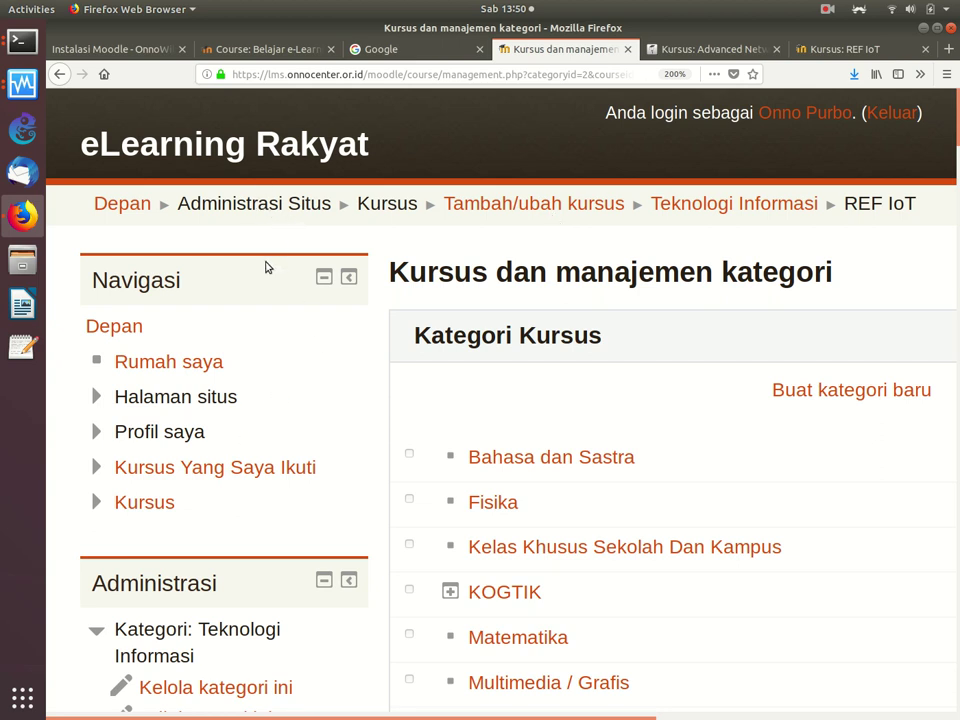
Step: Go to my enrolled courses and open the Cyber-Security course
{"action": "left_click", "coordinate": [239, 468]}
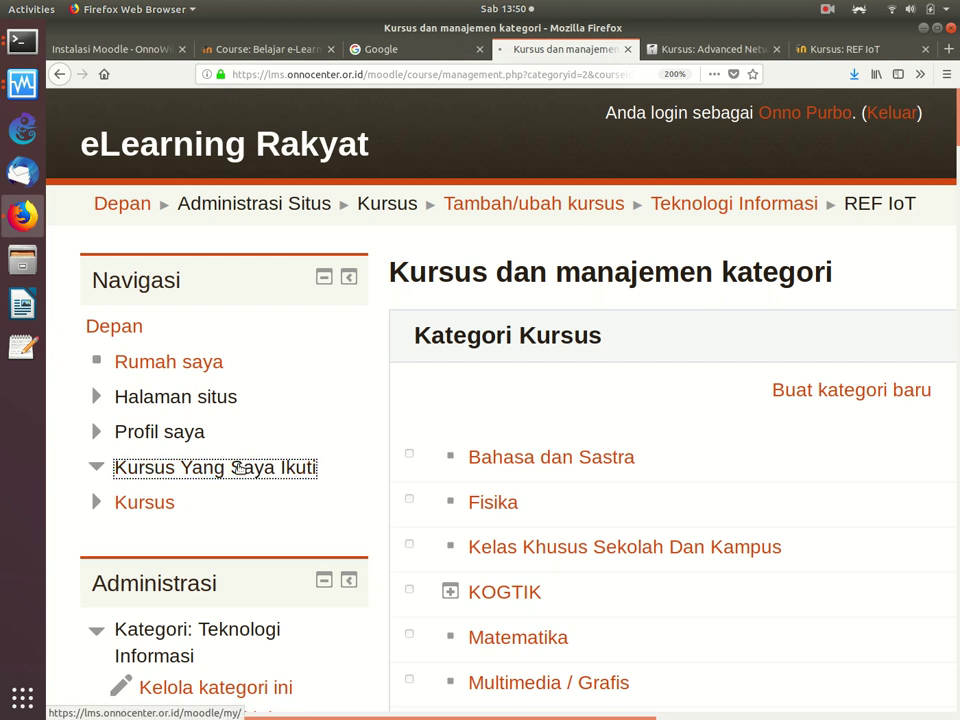
{"action": "scroll", "coordinate": [428, 278], "scroll_direction": "down", "scroll_amount": 2}
{"action": "scroll", "coordinate": [428, 278], "scroll_direction": "down", "scroll_amount": 3}
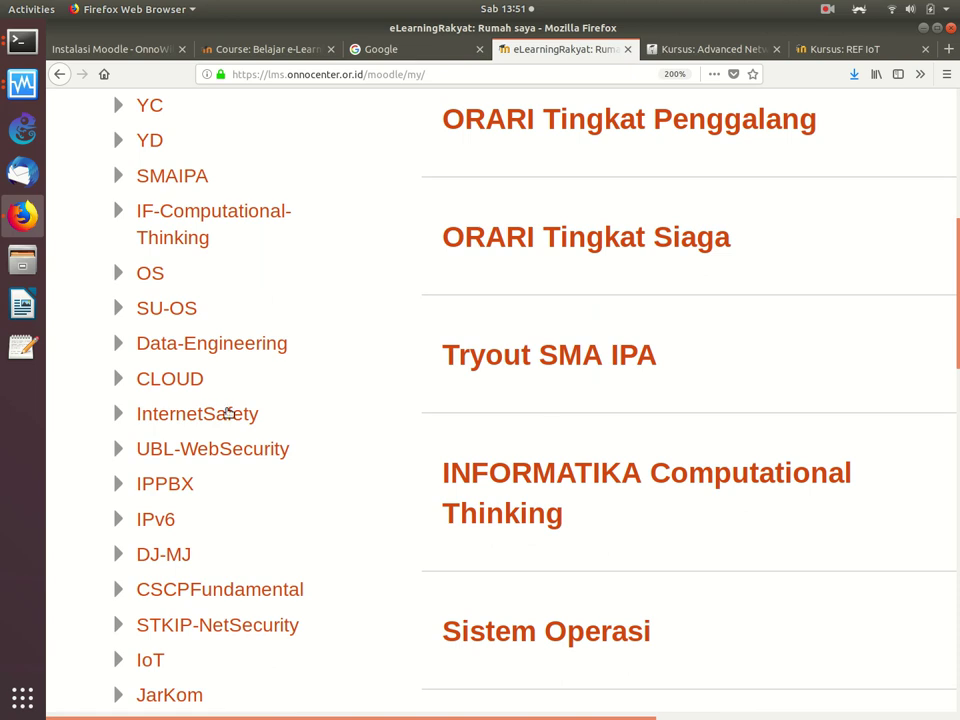
{"action": "scroll", "coordinate": [155, 577], "scroll_direction": "down", "scroll_amount": 1}
{"action": "scroll", "coordinate": [155, 577], "scroll_direction": "down", "scroll_amount": 2}
{"action": "left_click", "coordinate": [220, 505]}
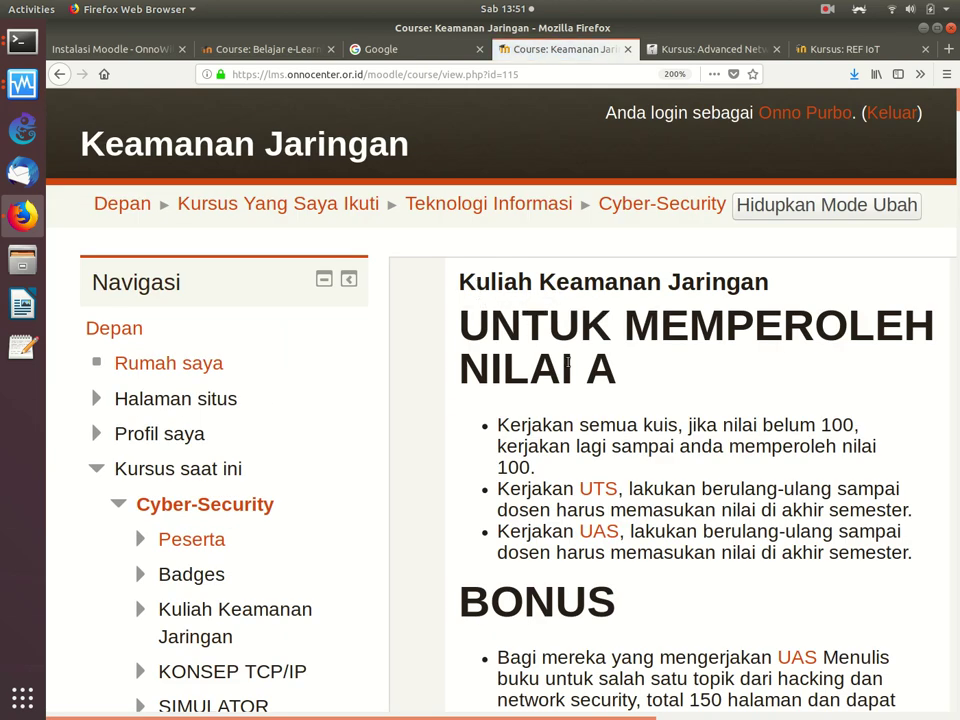
Step: Collapse Current courses and show the course's enrolled users from Course administration > Users
{"action": "scroll", "coordinate": [567, 362], "scroll_direction": "down", "scroll_amount": 3}
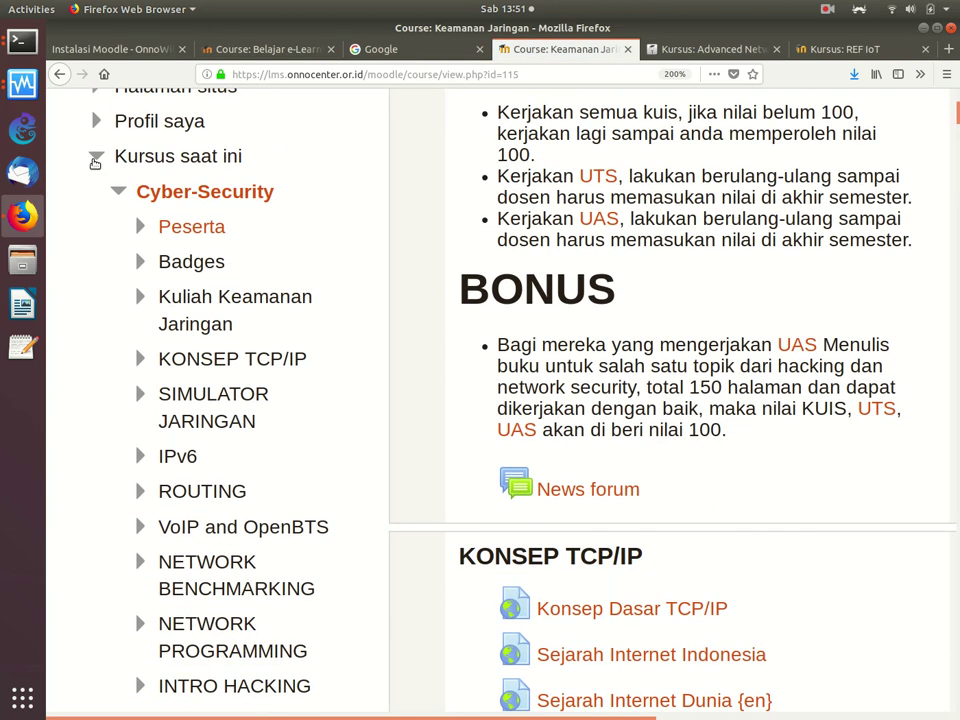
{"action": "left_click", "coordinate": [96, 160]}
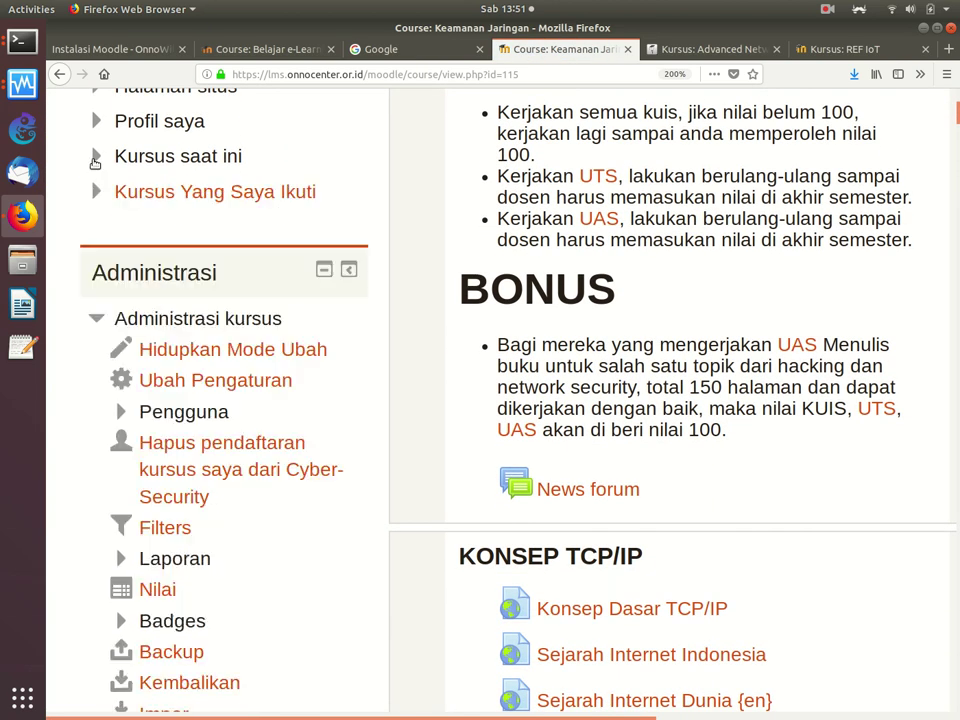
{"action": "left_click", "coordinate": [120, 413]}
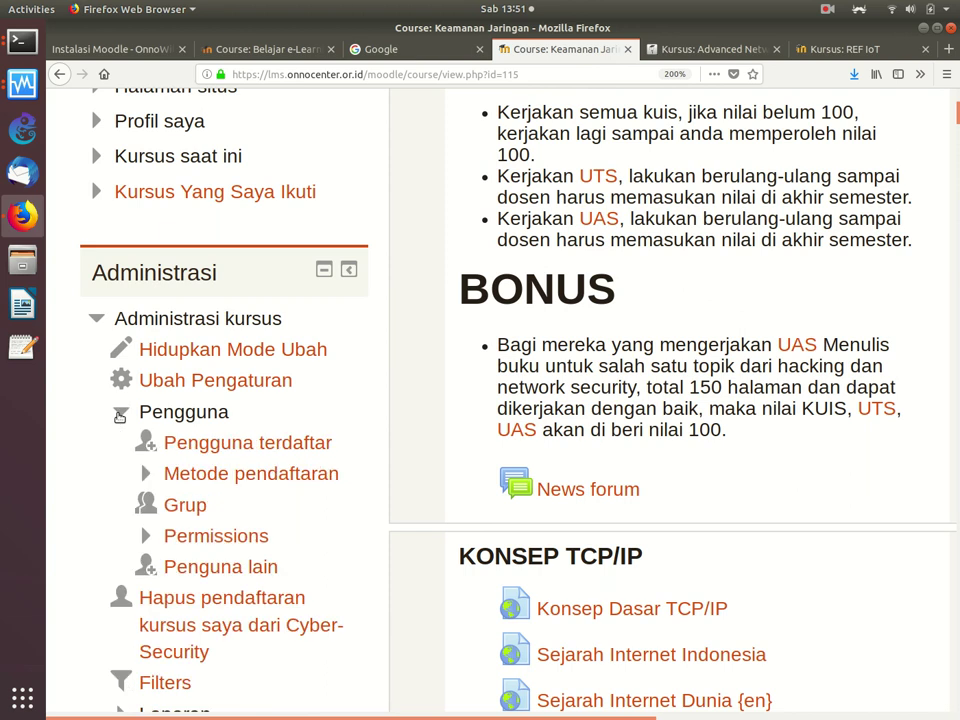
{"action": "left_click", "coordinate": [245, 452]}
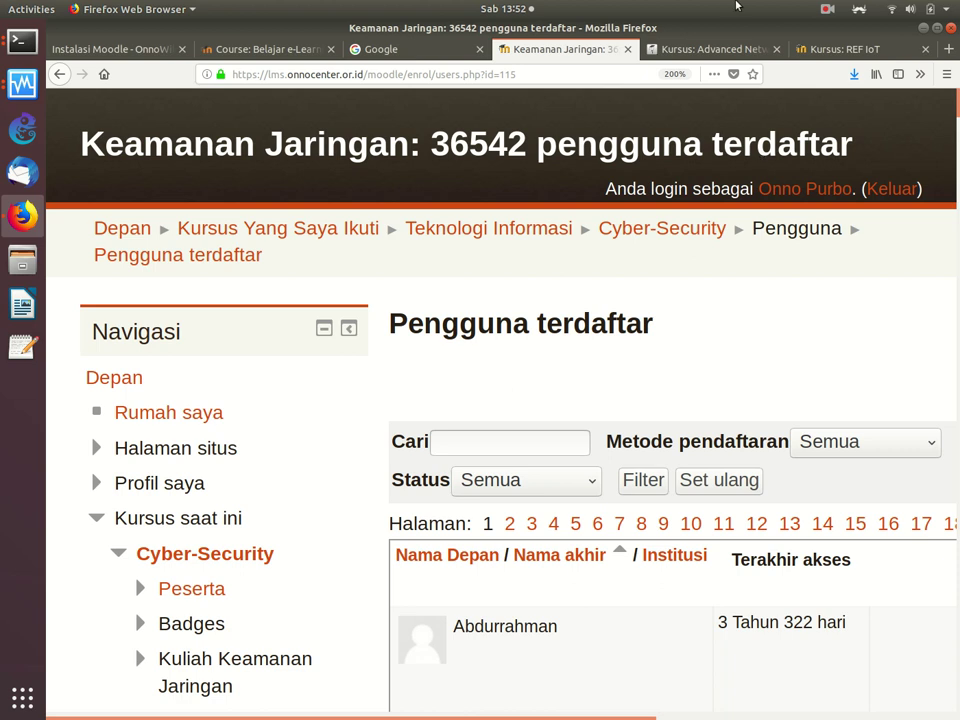
Step: Switch to the Belajar e-Learning site and go back twice toward the Dashboard
{"action": "left_click", "coordinate": [722, 46]}
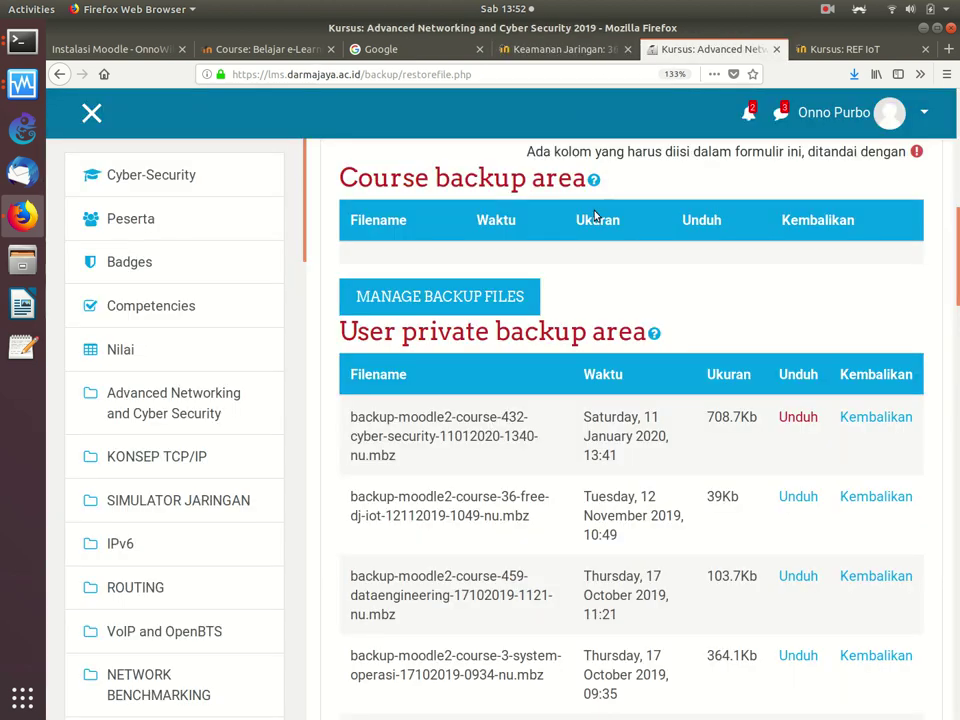
{"action": "scroll", "coordinate": [595, 213], "scroll_direction": "up", "scroll_amount": 6}
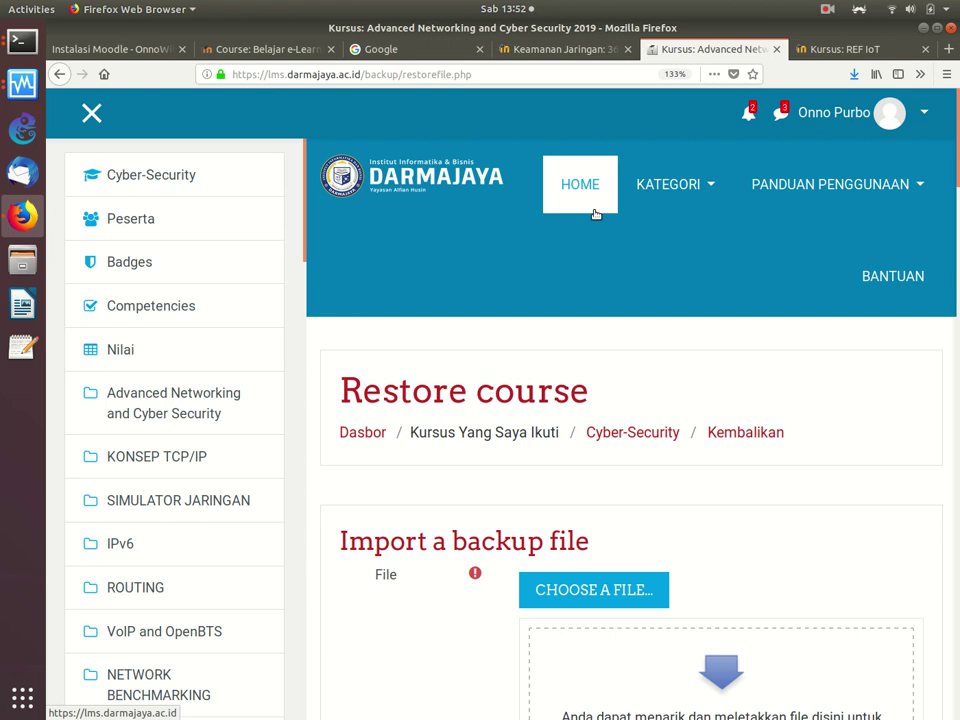
{"action": "left_click", "coordinate": [266, 52]}
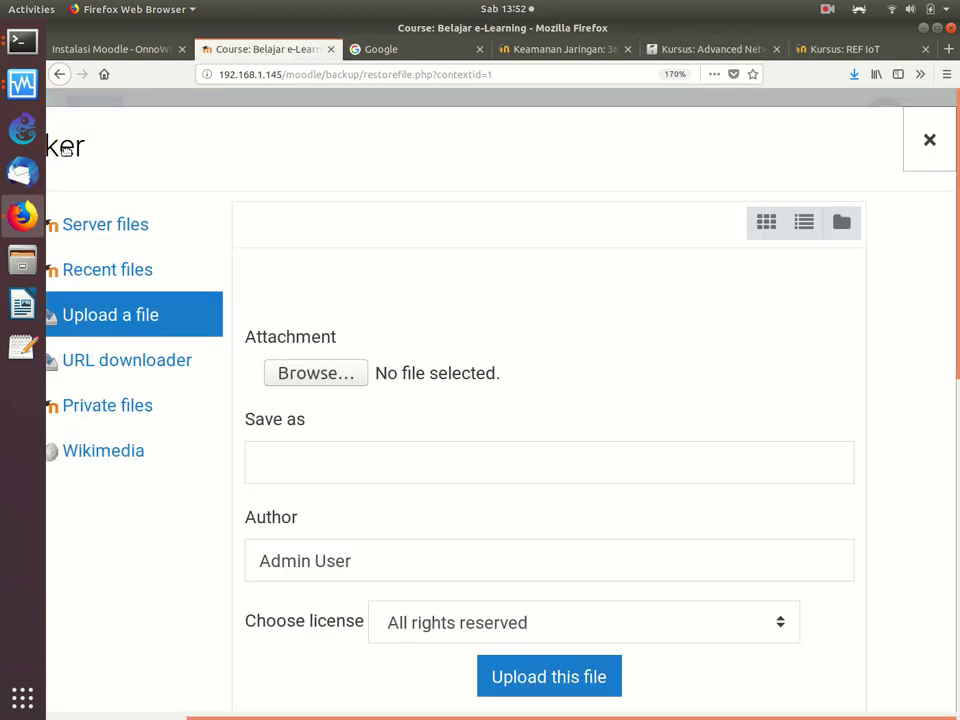
{"action": "left_click", "coordinate": [60, 74]}
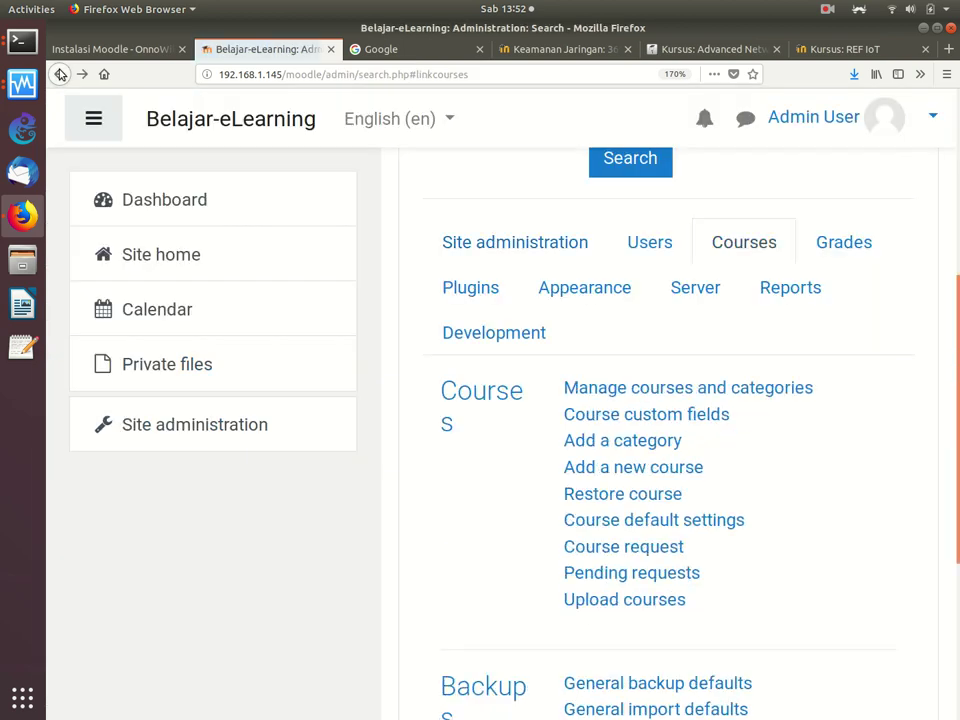
{"action": "left_click", "coordinate": [60, 74]}
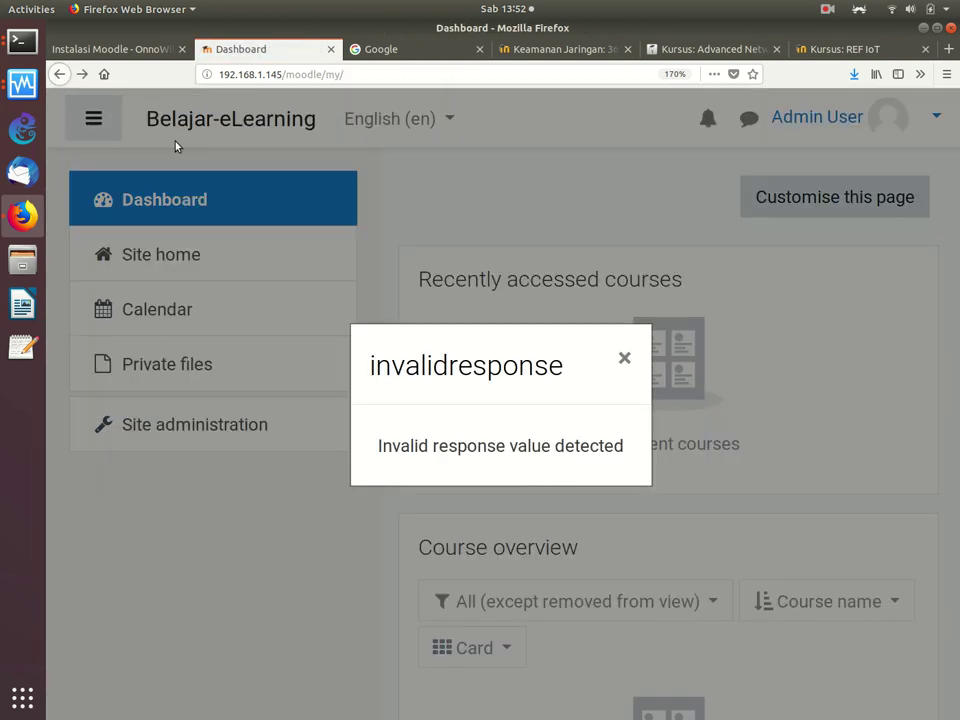
Step: Dismiss the invalid response error, reload the Dashboard, and open Site administration
{"action": "left_click", "coordinate": [617, 360]}
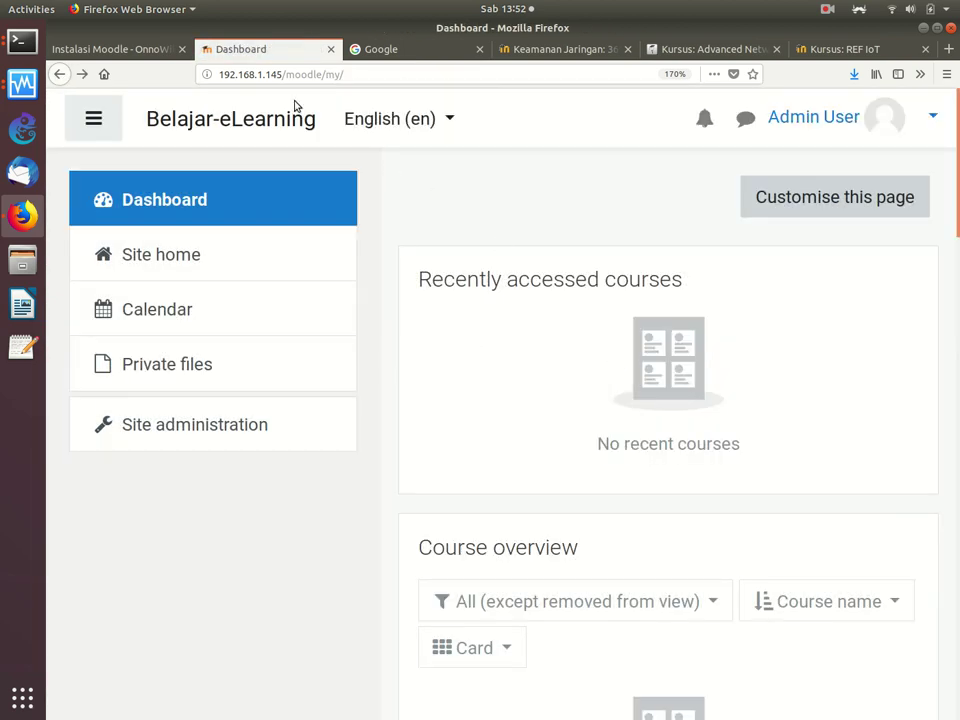
{"action": "left_click", "coordinate": [396, 67]}
{"action": "key", "text": "Return"}
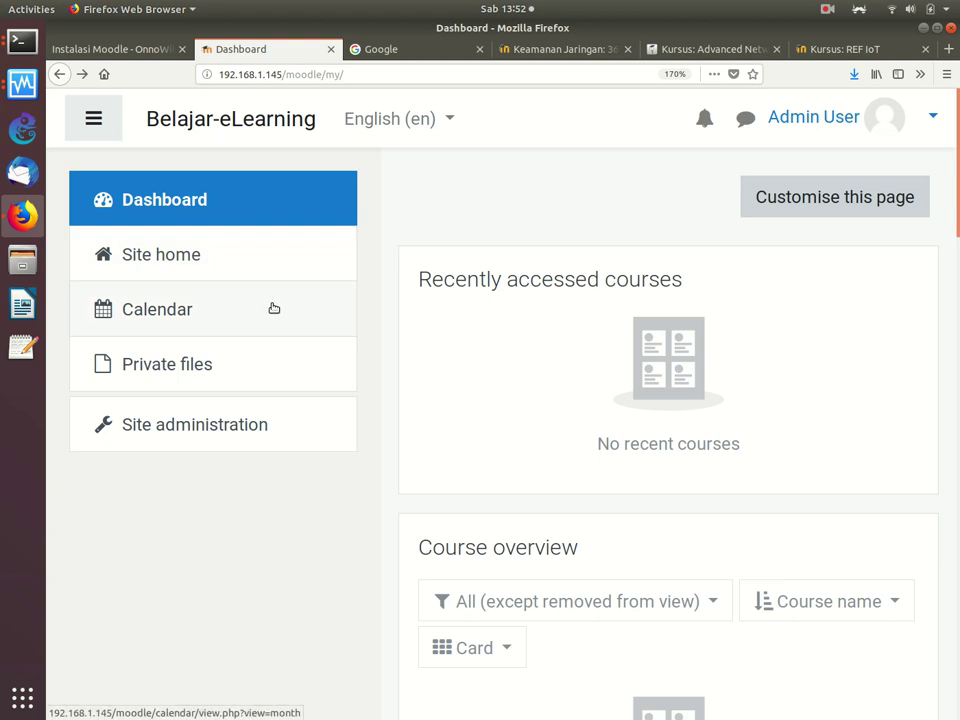
{"action": "left_click", "coordinate": [216, 426]}
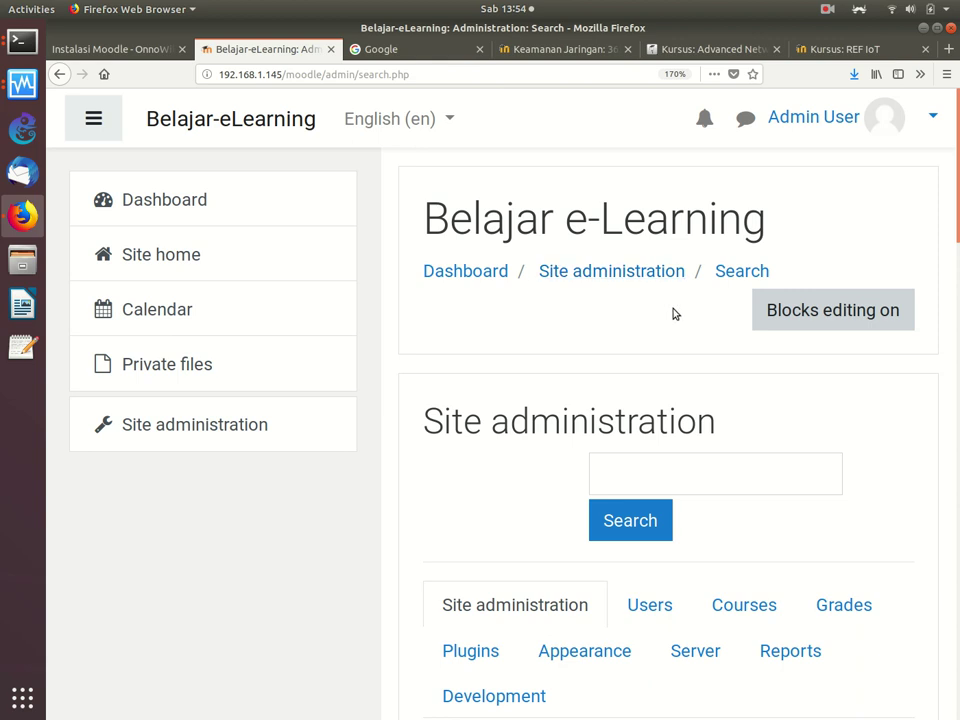
Step: Set page zoom to 133% and open Add a category from Site administration's Courses settings
{"action": "left_click_drag", "start_coordinate": [957, 190], "coordinate": [880, 435]}
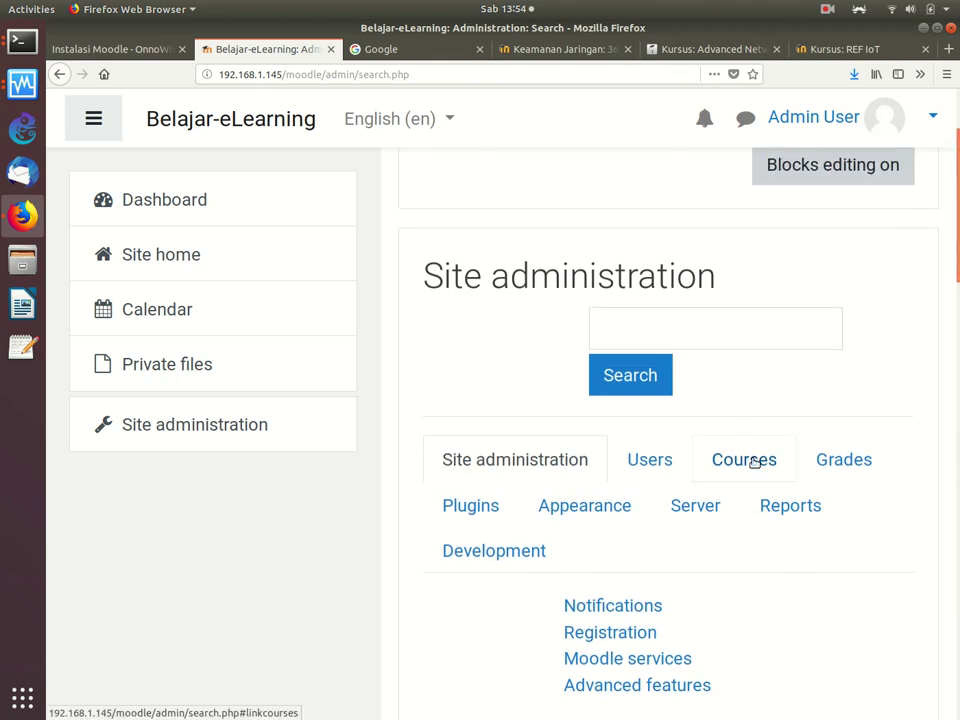
{"action": "key", "text": "ctrl+minus"}
{"action": "key", "text": "ctrl+minus"}
{"action": "key", "text": "ctrl+minus"}
{"action": "key", "text": "ctrl+plus"}
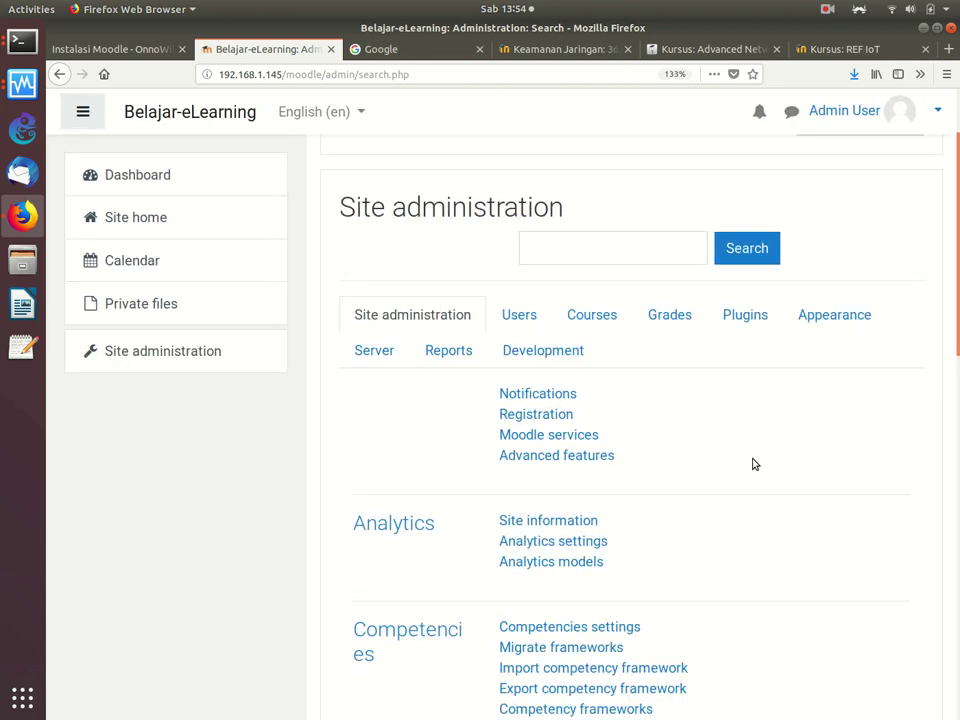
{"action": "key", "text": "ctrl+minus"}
{"action": "key", "text": "ctrl+minus"}
{"action": "key", "text": "ctrl+minus"}
{"action": "key", "text": "ctrl+minus"}
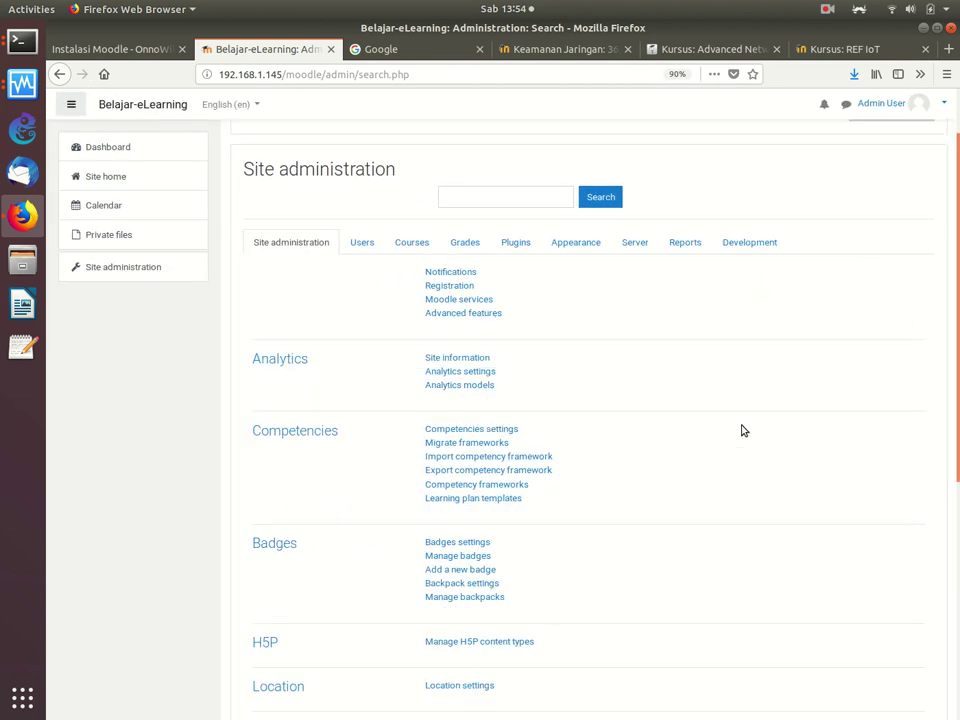
{"action": "key", "text": "ctrl+plus"}
{"action": "key", "text": "ctrl+plus"}
{"action": "key", "text": "ctrl+plus"}
{"action": "key", "text": "ctrl+plus"}
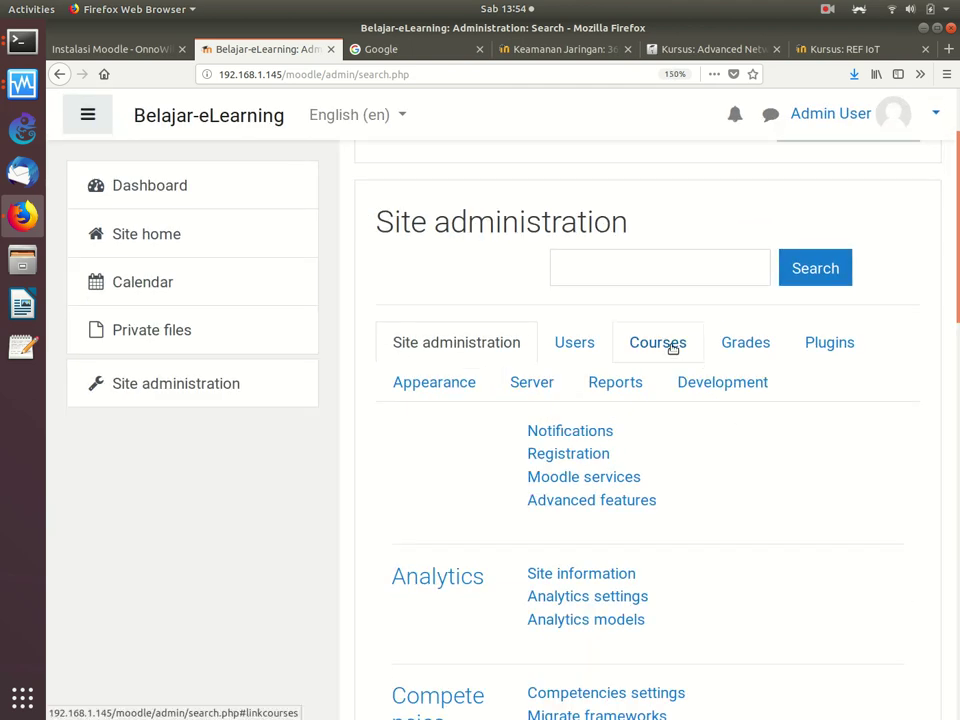
{"action": "left_click", "coordinate": [671, 345]}
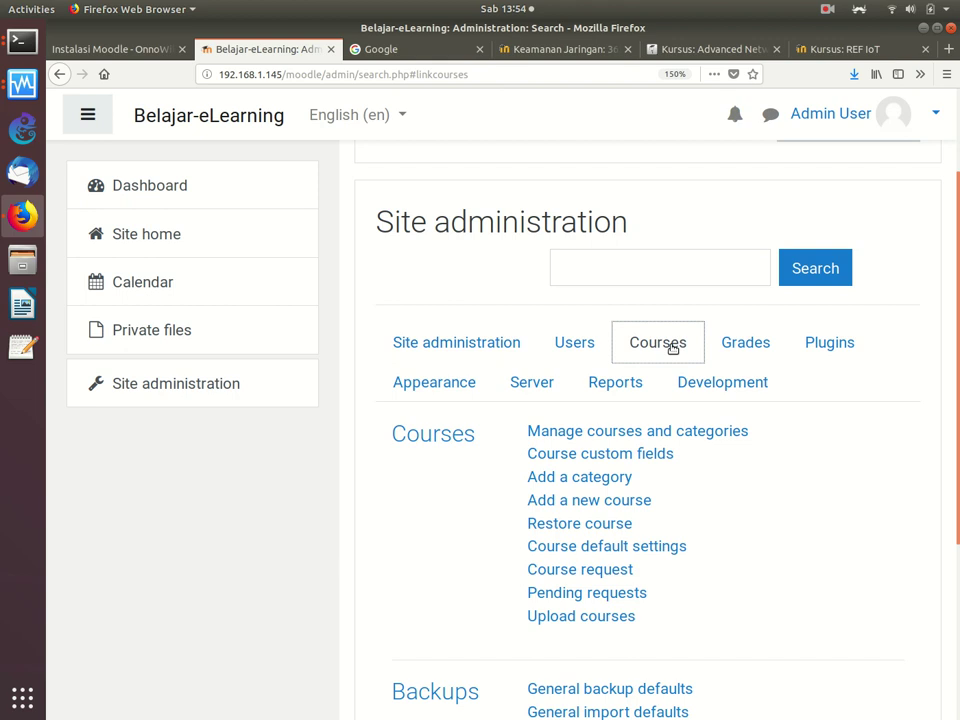
{"action": "scroll", "coordinate": [671, 345], "scroll_direction": "down", "scroll_amount": 3}
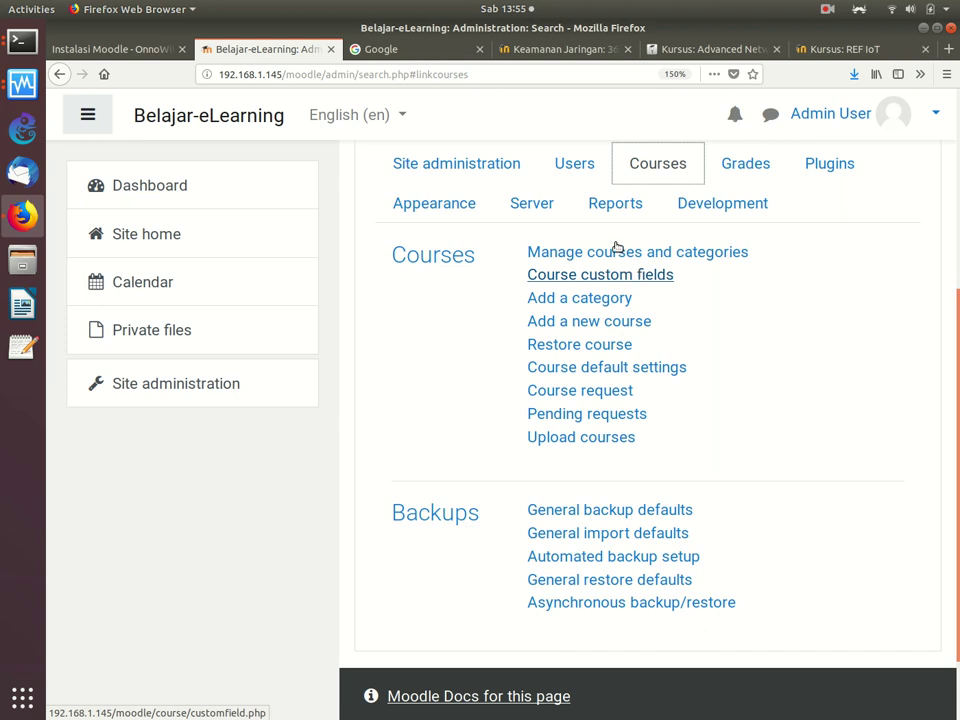
{"action": "left_click", "coordinate": [594, 302]}
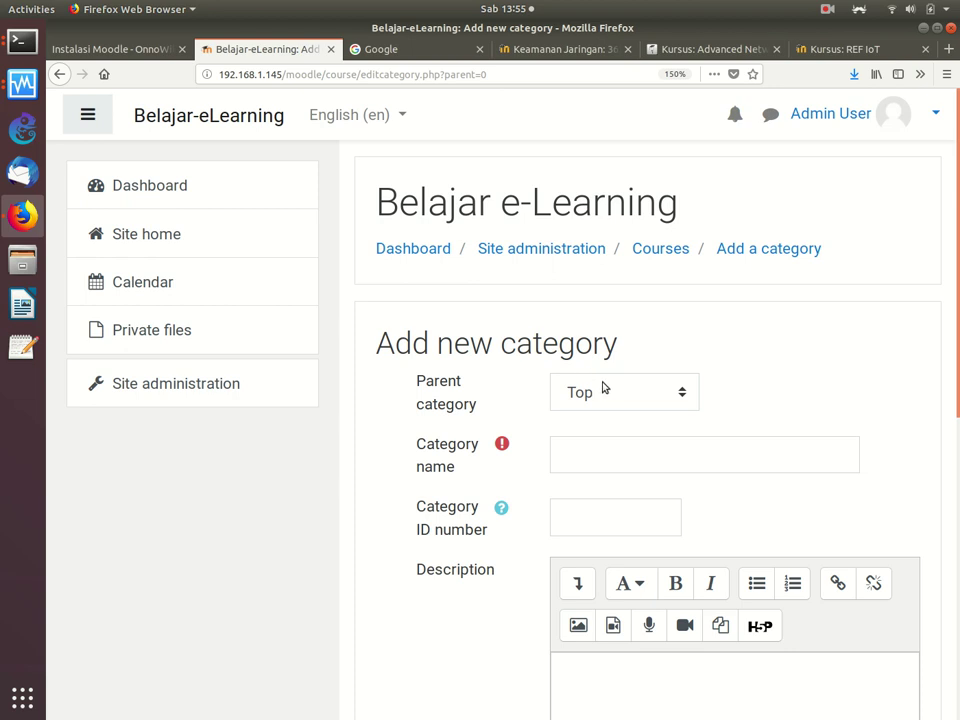
Step: Create the category 'Teknik Informatika' under Top with ID number TI
{"action": "left_click", "coordinate": [594, 390]}
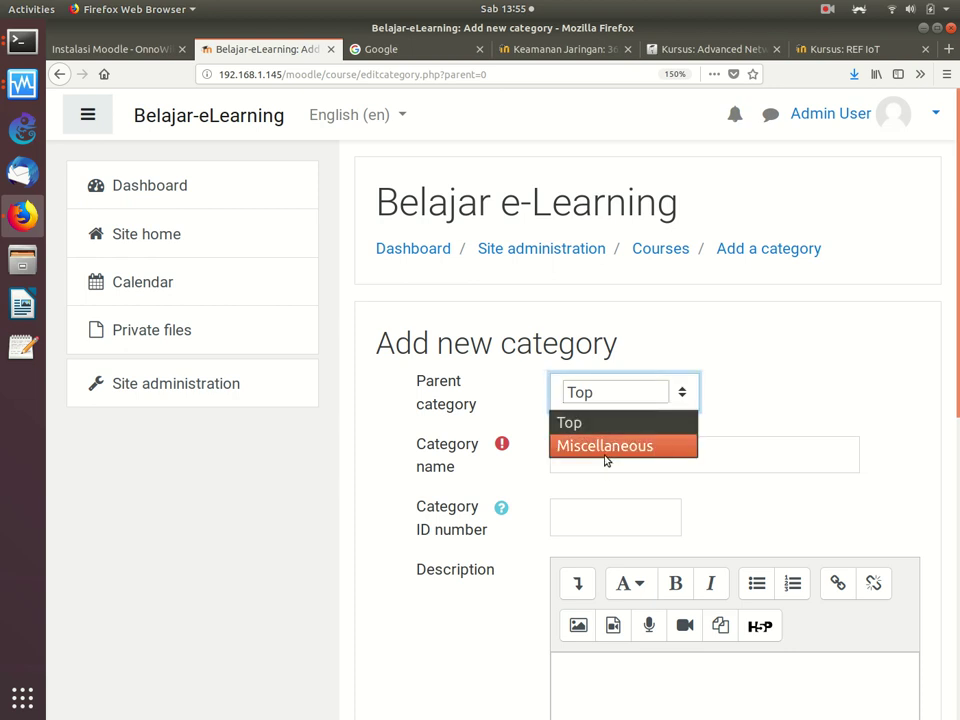
{"action": "left_click", "coordinate": [630, 398]}
{"action": "left_click", "coordinate": [614, 461]}
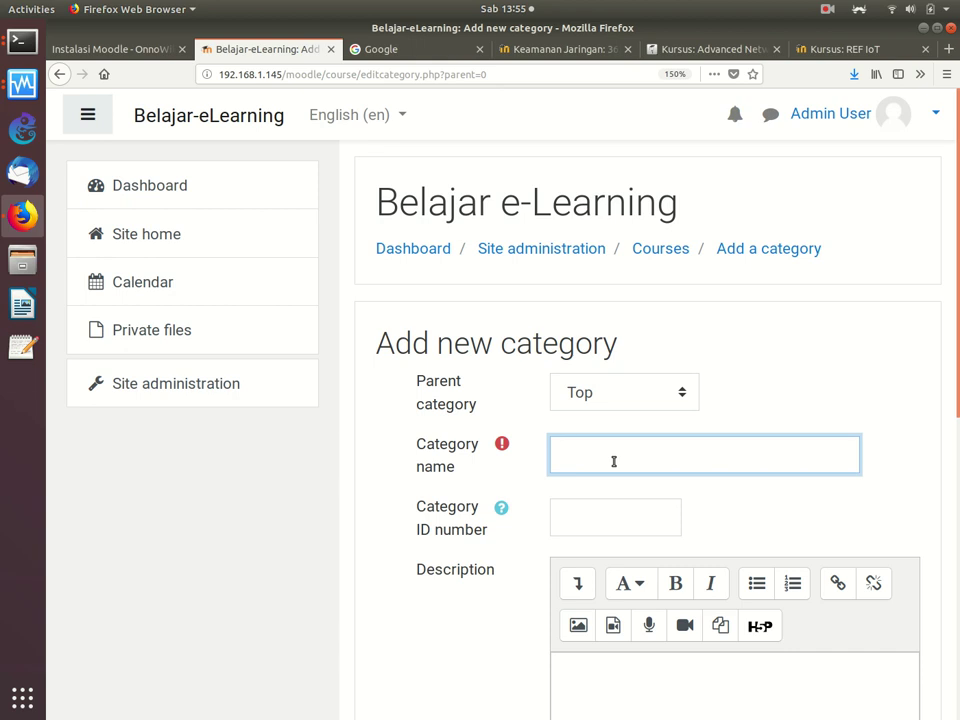
{"action": "type", "text": "Teknik Informatika"}
{"action": "key", "text": "BackSpace"}
{"action": "type", "text": "a"}
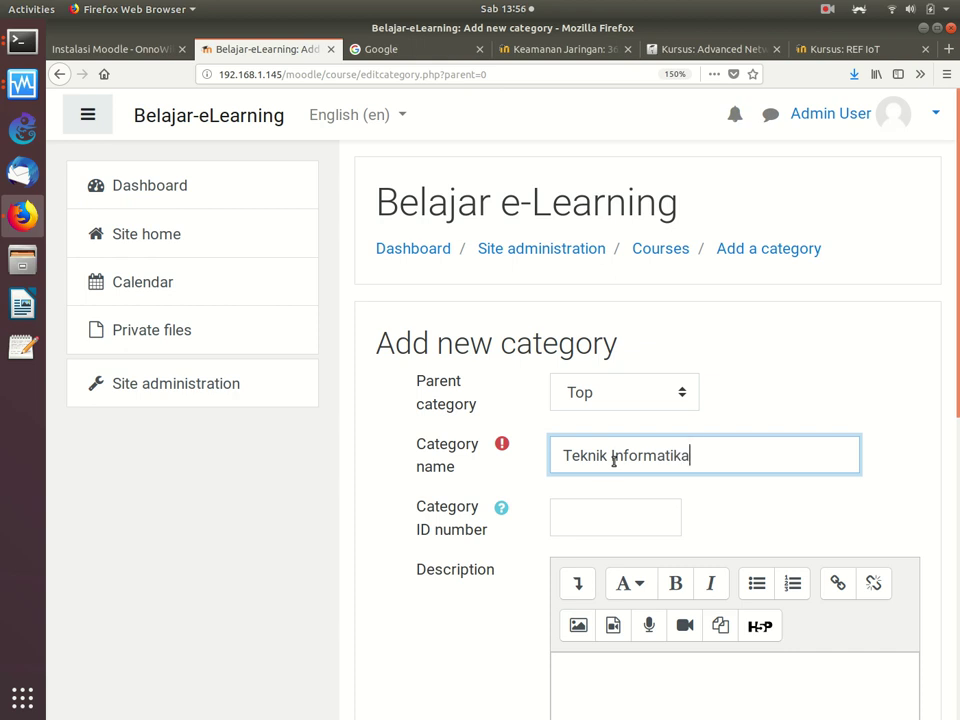
{"action": "left_click", "coordinate": [566, 520]}
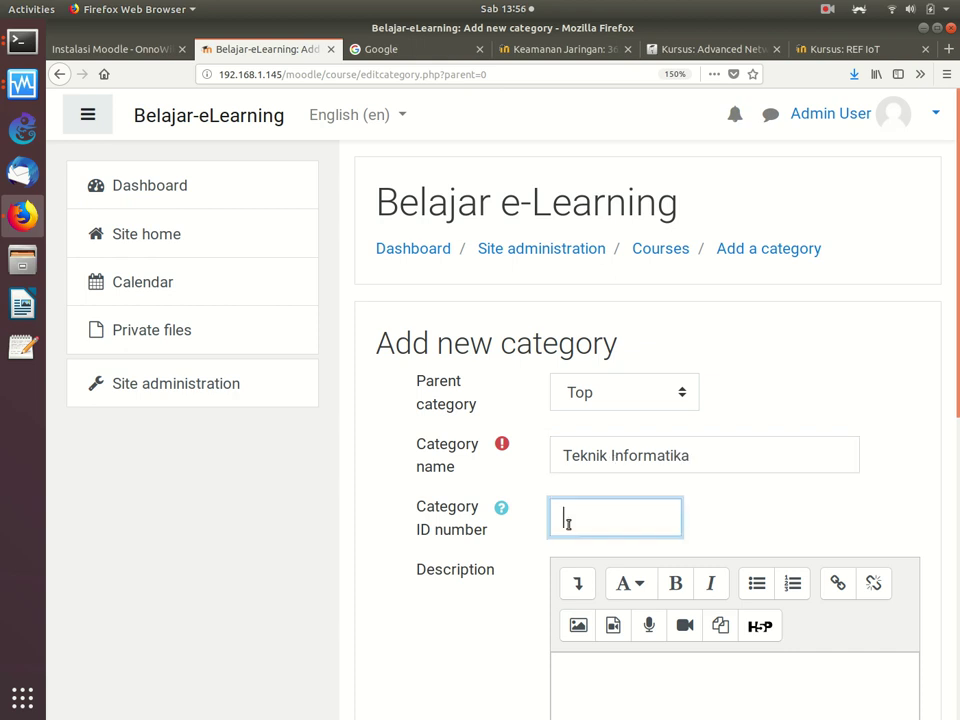
{"action": "type", "text": "TI01"}
{"action": "key", "text": "BackSpace"}
{"action": "key", "text": "BackSpace"}
{"action": "scroll", "coordinate": [943, 455], "scroll_direction": "down", "scroll_amount": 3}
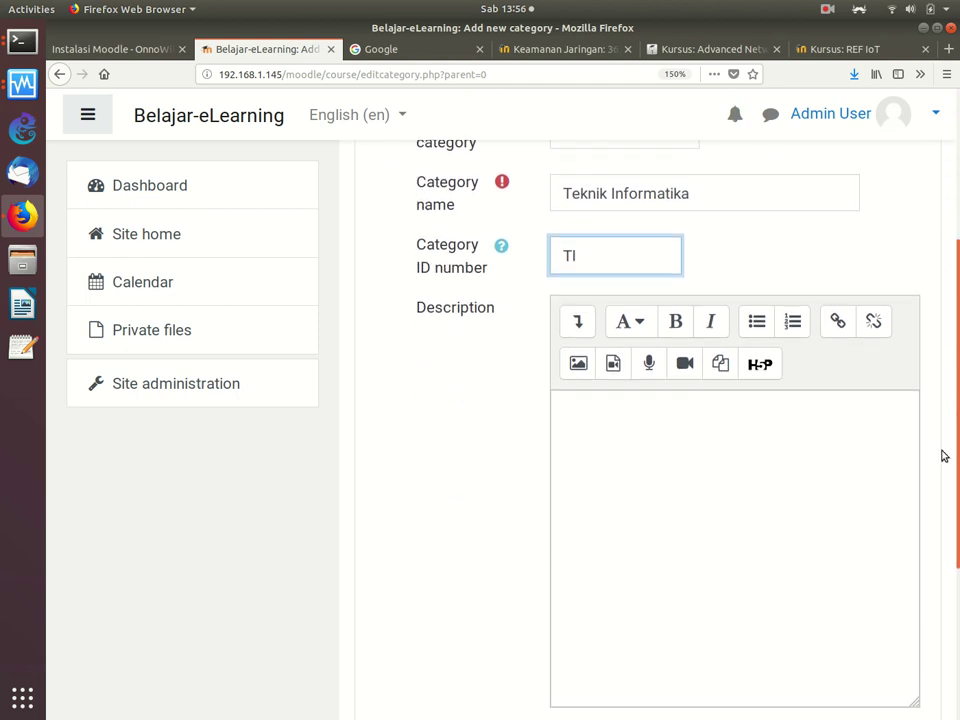
{"action": "scroll", "coordinate": [943, 455], "scroll_direction": "down", "scroll_amount": 3}
{"action": "left_click", "coordinate": [632, 507]}
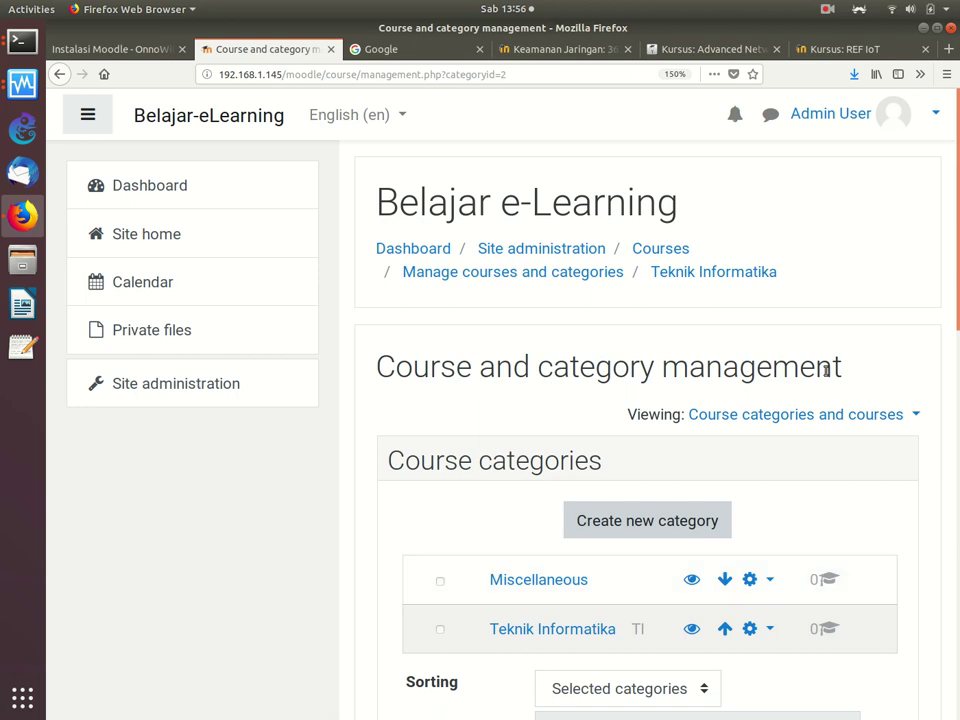
Step: Scroll down to the Teknik Informatika course list, which is still empty
{"action": "scroll", "coordinate": [955, 335], "scroll_direction": "down", "scroll_amount": 5}
{"action": "left_click_drag", "start_coordinate": [955, 335], "coordinate": [720, 293]}
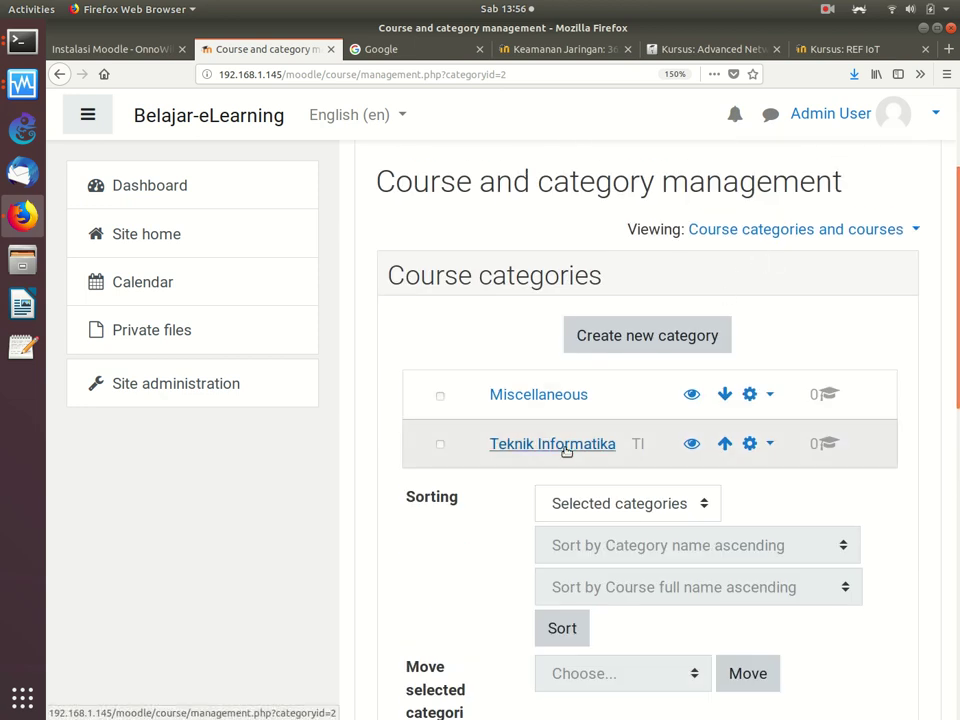
{"action": "left_click_drag", "start_coordinate": [955, 237], "coordinate": [955, 381]}
{"action": "left_click", "coordinate": [920, 372]}
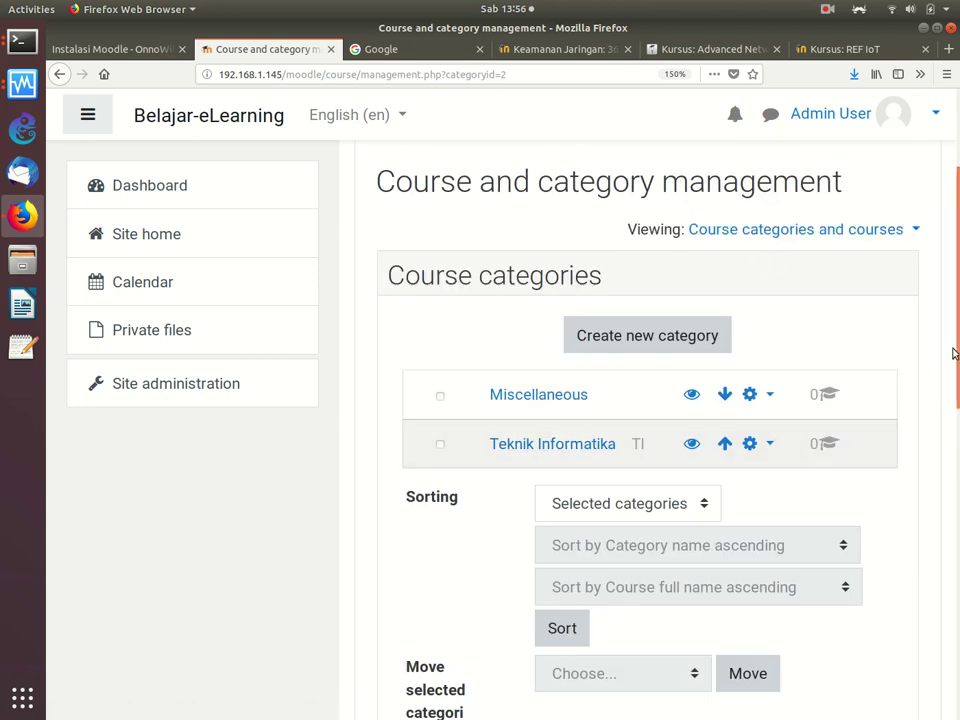
{"action": "scroll", "coordinate": [935, 520], "scroll_direction": "down", "scroll_amount": 10}
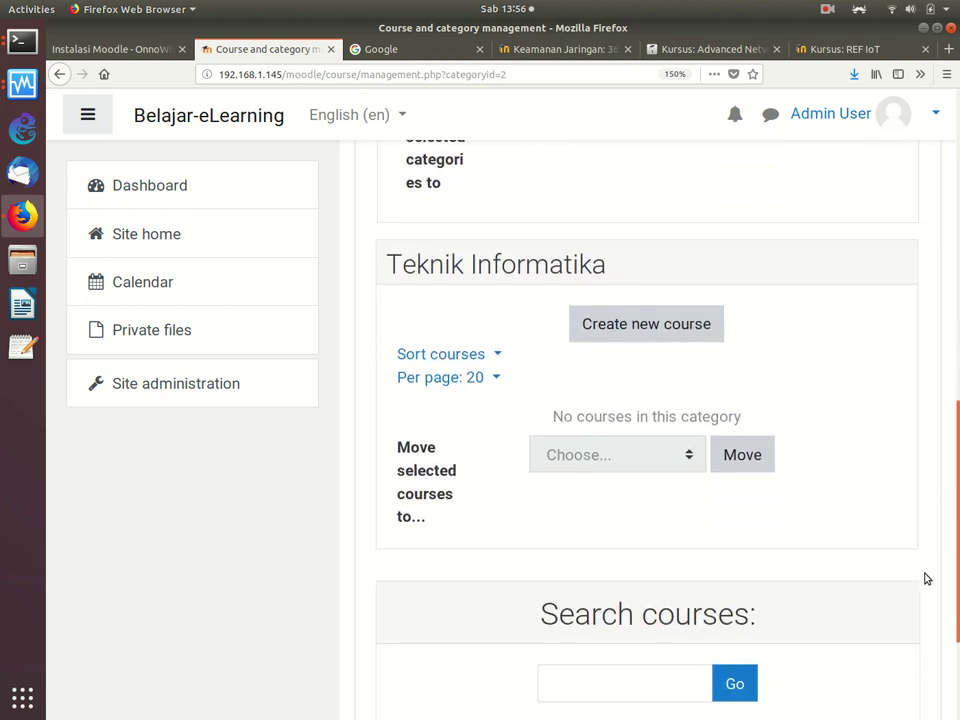
Step: Start a new course with full name 'Cyber Security' and short name 'CS-203'
{"action": "left_click", "coordinate": [649, 331]}
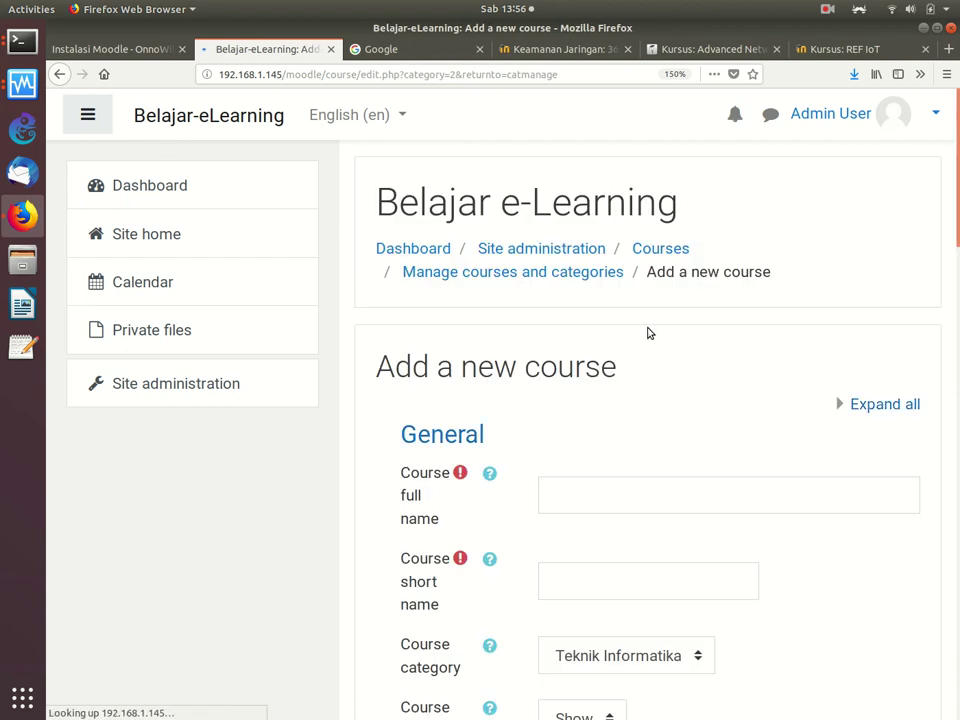
{"action": "left_click", "coordinate": [678, 502]}
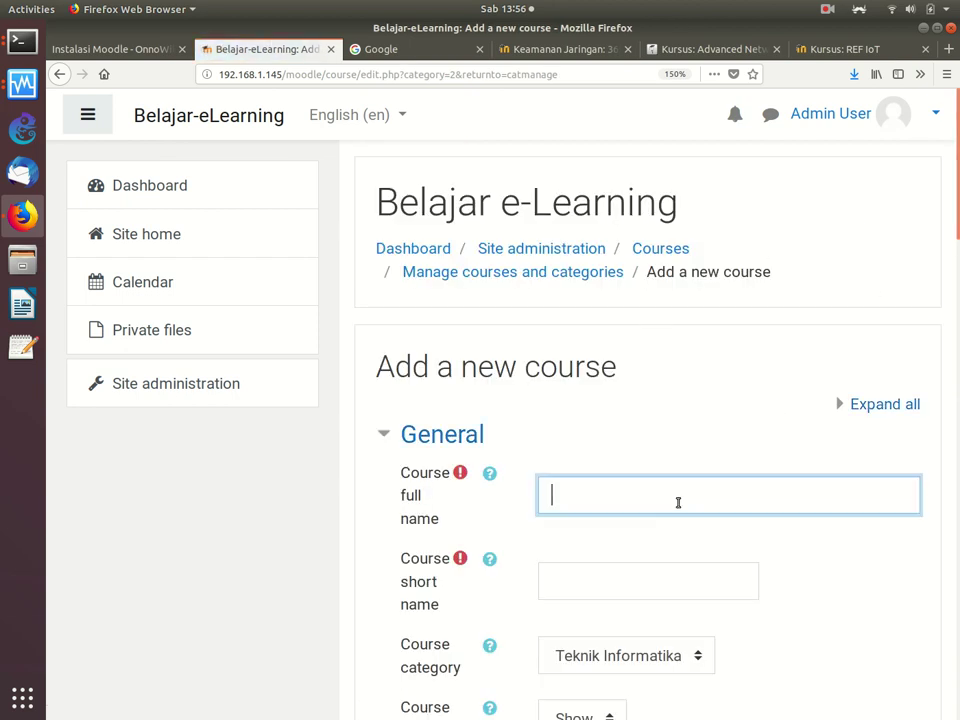
{"action": "type", "text": "Cyber Security"}
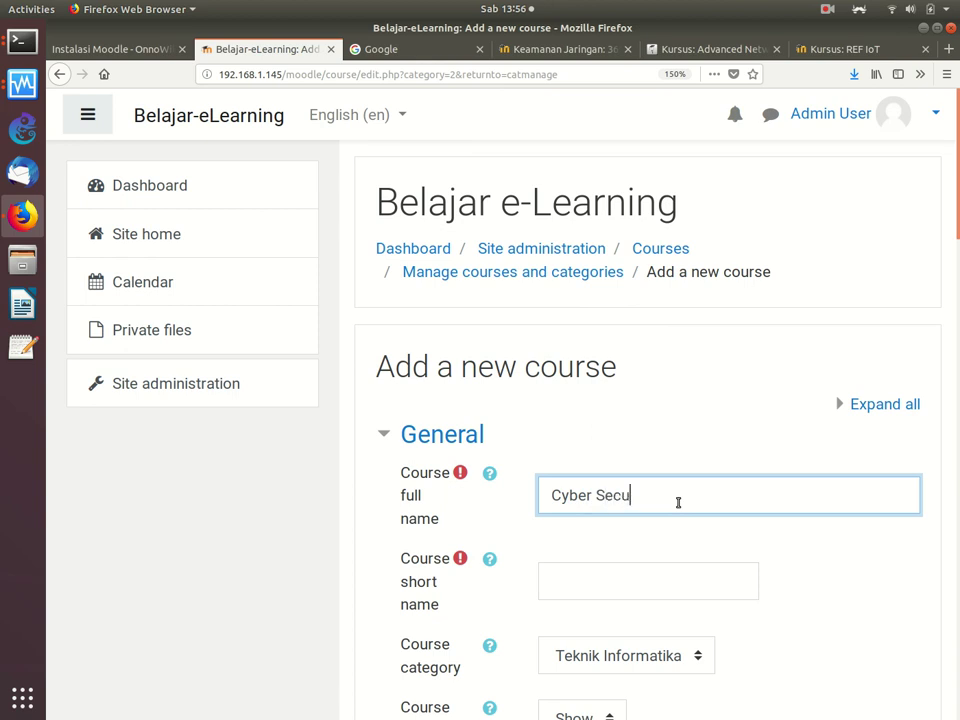
{"action": "left_click", "coordinate": [645, 580]}
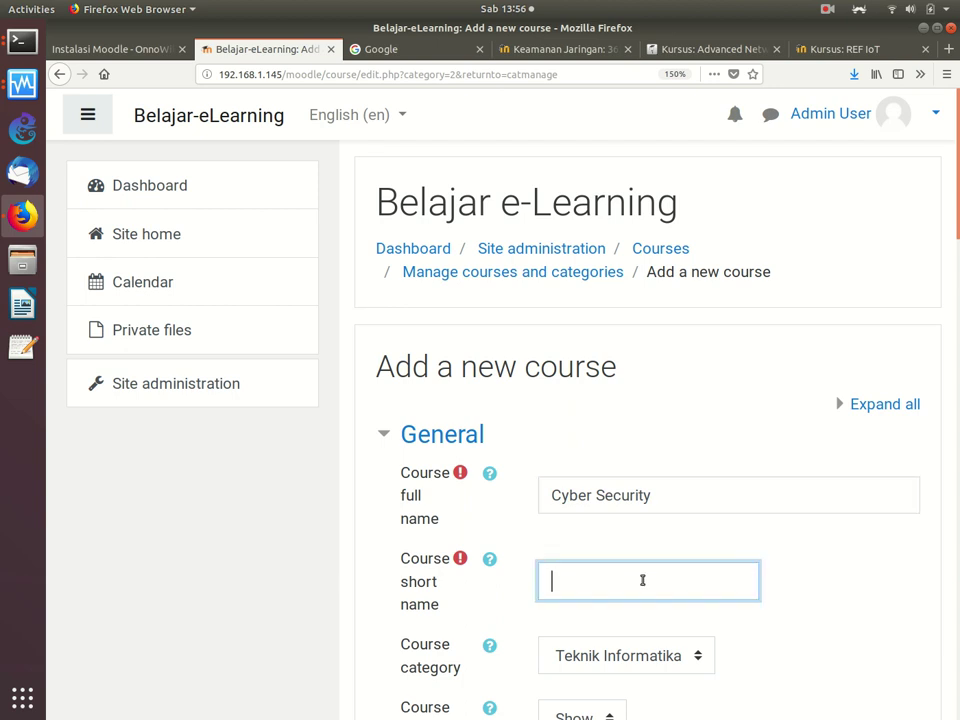
{"action": "type", "text": "CS-203"}
Step: Keep Teknik Informatika as the course category and disable the course end date
{"action": "scroll", "coordinate": [955, 232], "scroll_direction": "down", "scroll_amount": 5}
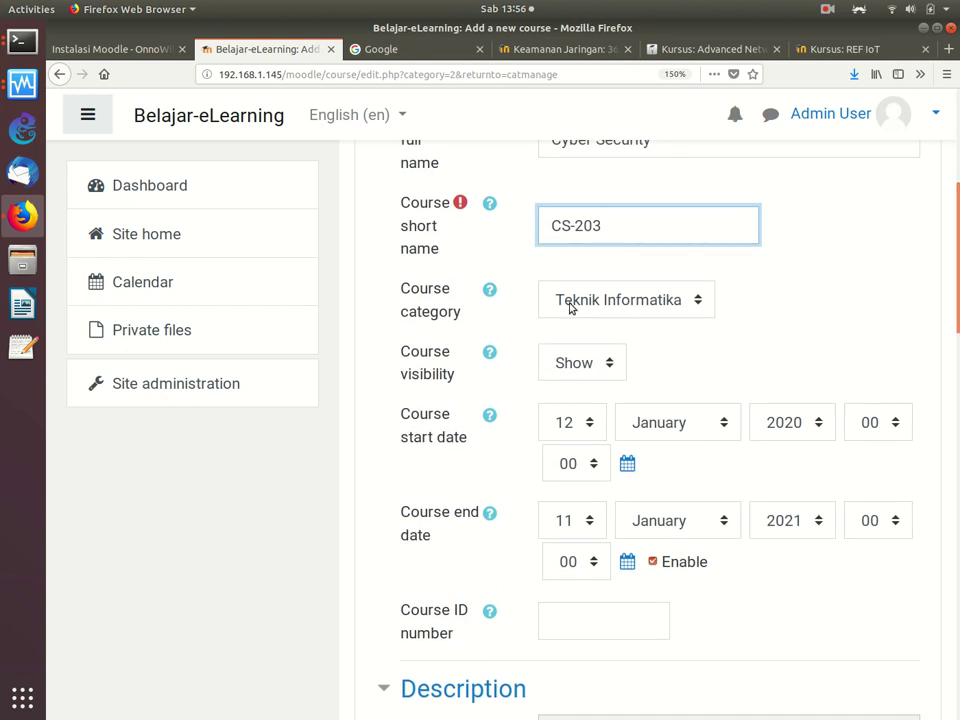
{"action": "left_click", "coordinate": [662, 303]}
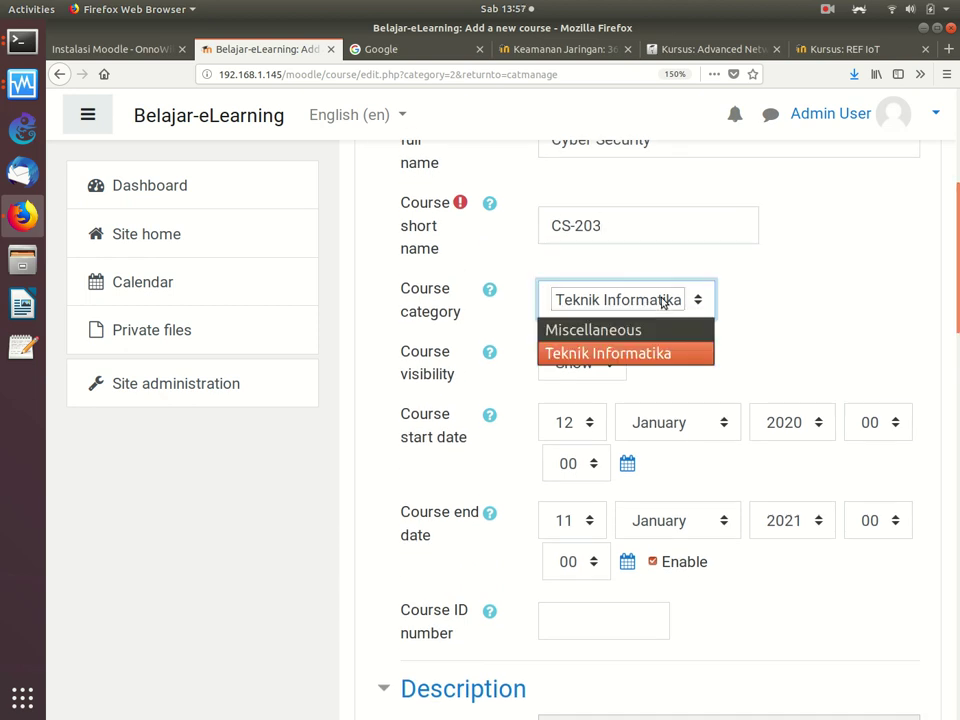
{"action": "left_click", "coordinate": [631, 356]}
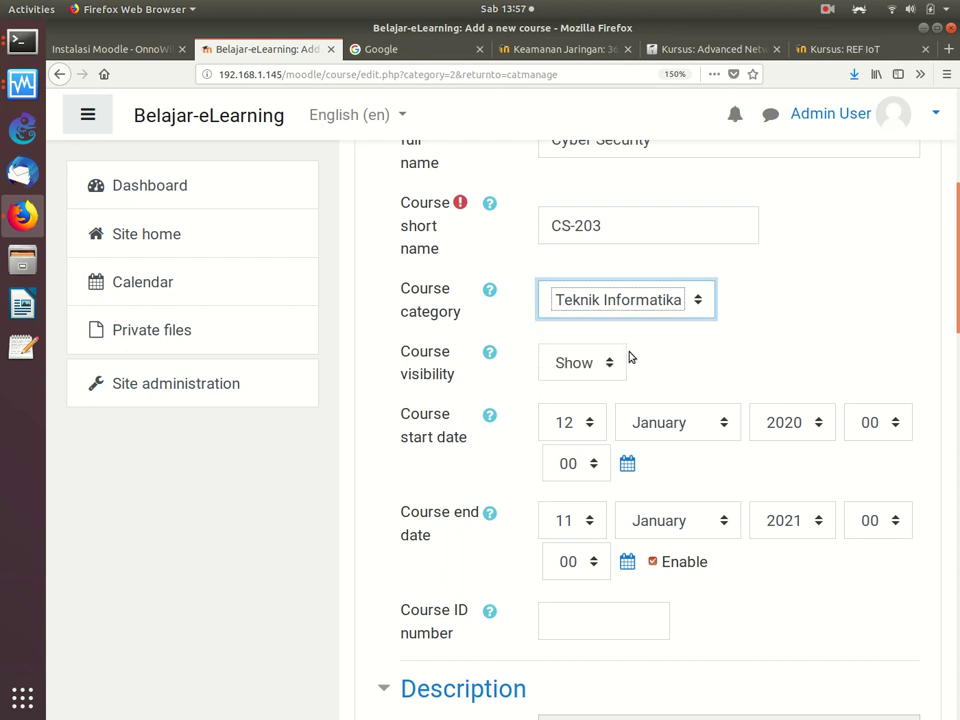
{"action": "scroll", "coordinate": [957, 322], "scroll_direction": "down", "scroll_amount": 1}
{"action": "scroll", "coordinate": [957, 322], "scroll_direction": "down", "scroll_amount": 4}
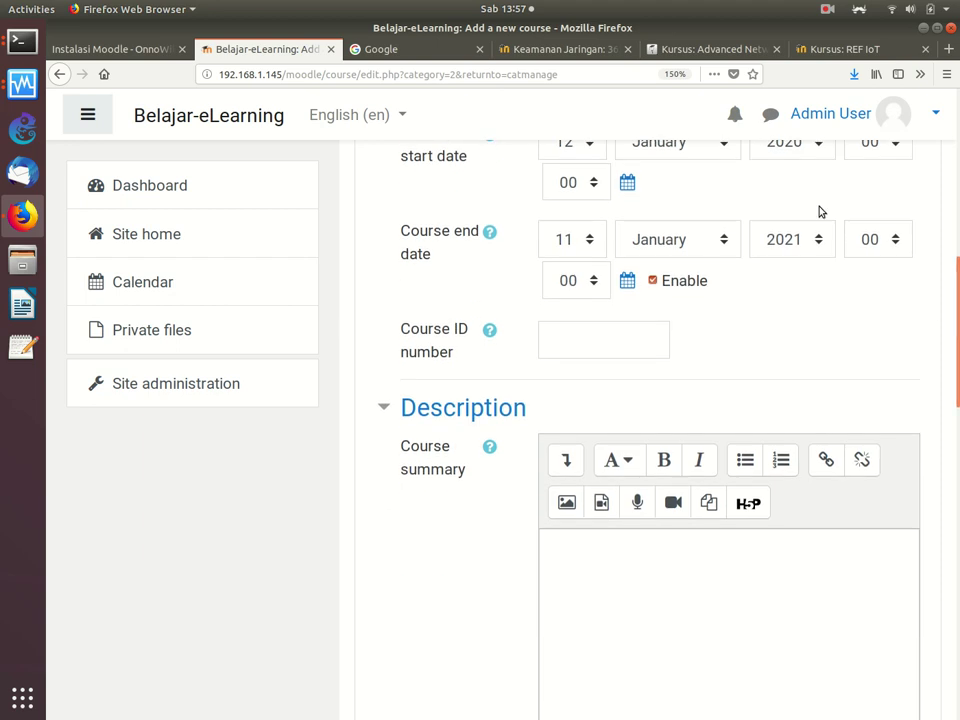
{"action": "scroll", "coordinate": [951, 214], "scroll_direction": "up", "scroll_amount": 5}
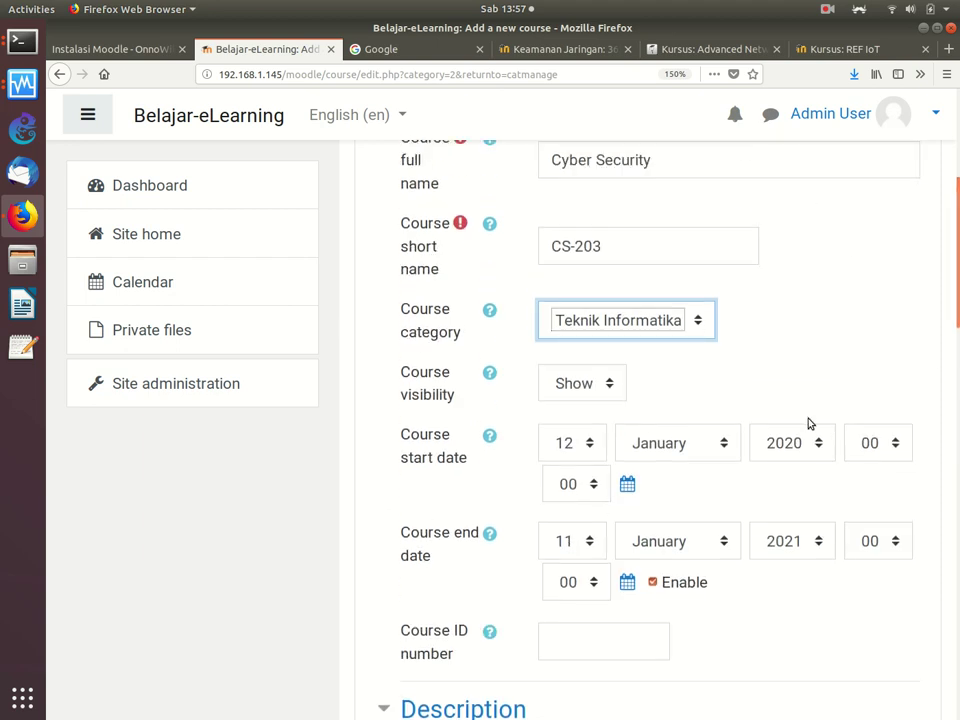
{"action": "left_click", "coordinate": [652, 584]}
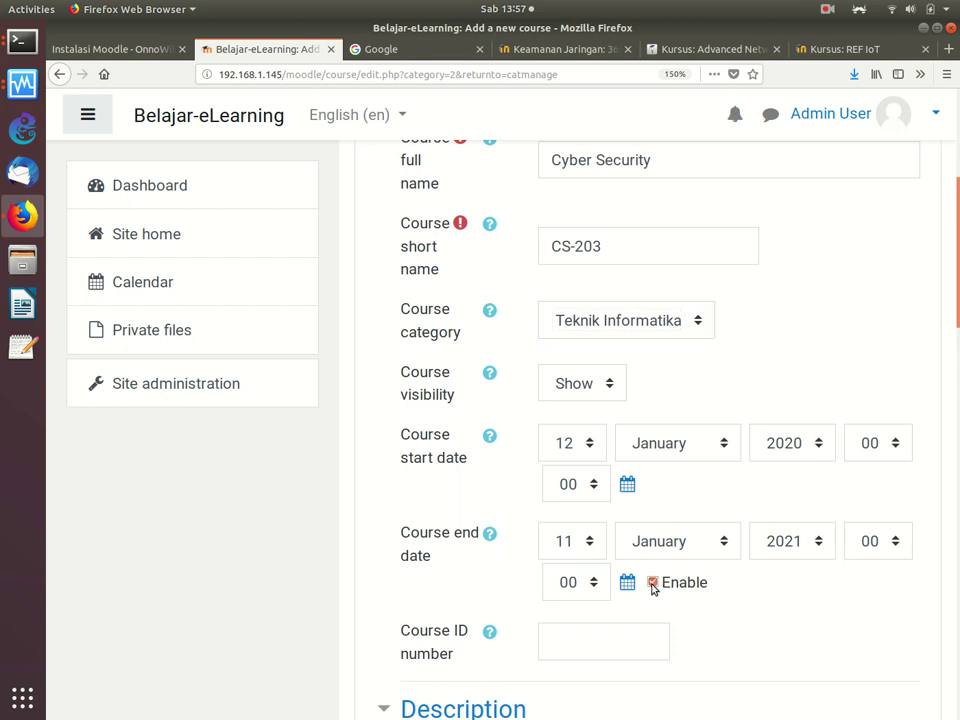
{"action": "left_click", "coordinate": [652, 584]}
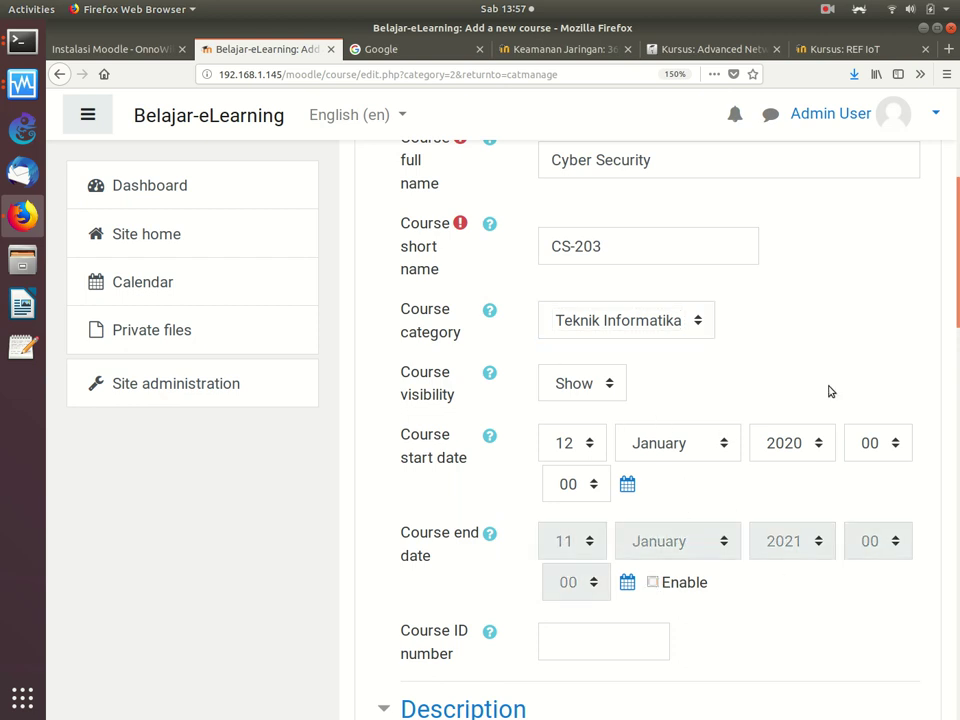
{"action": "scroll", "coordinate": [950, 480], "scroll_direction": "down", "scroll_amount": 15}
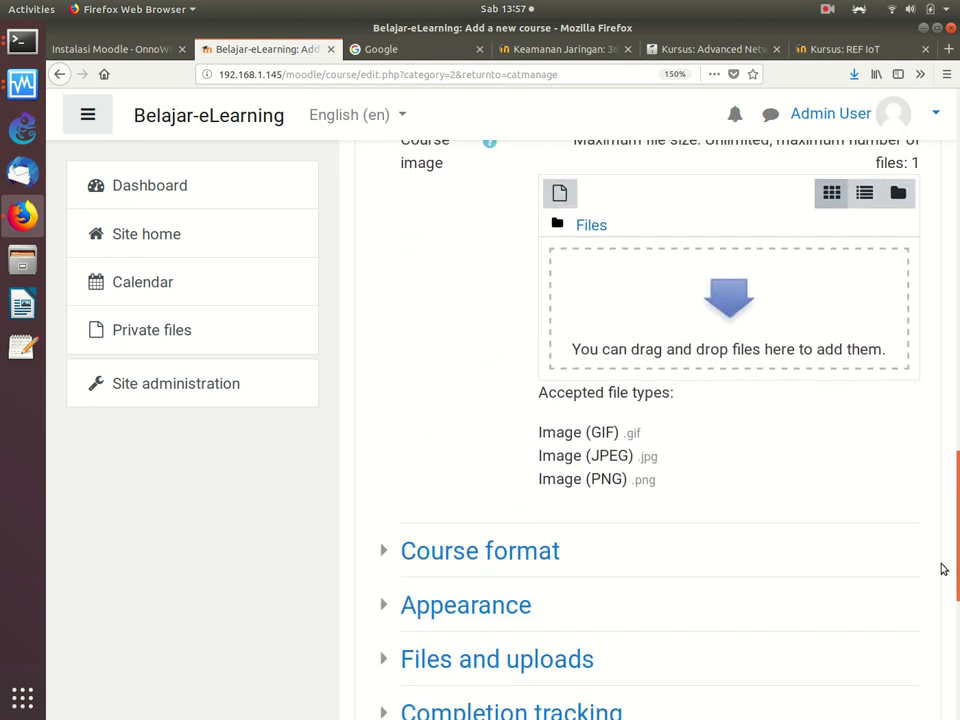
{"action": "scroll", "coordinate": [941, 555], "scroll_direction": "down", "scroll_amount": 2}
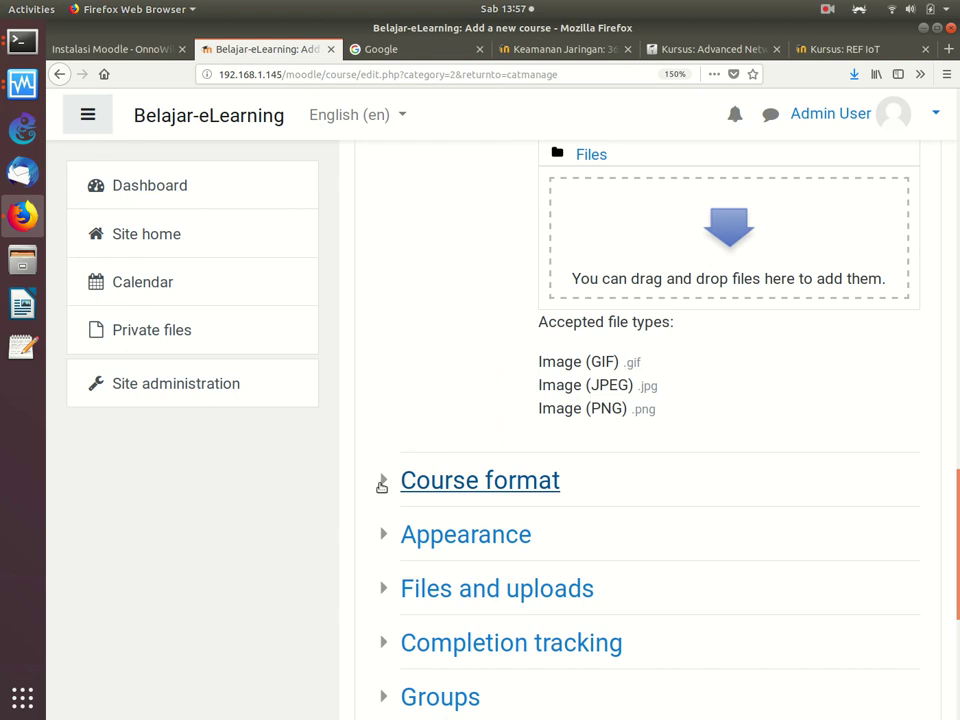
Step: Under Course format, keep Topics format and set the number of sections to 20
{"action": "left_click", "coordinate": [381, 481]}
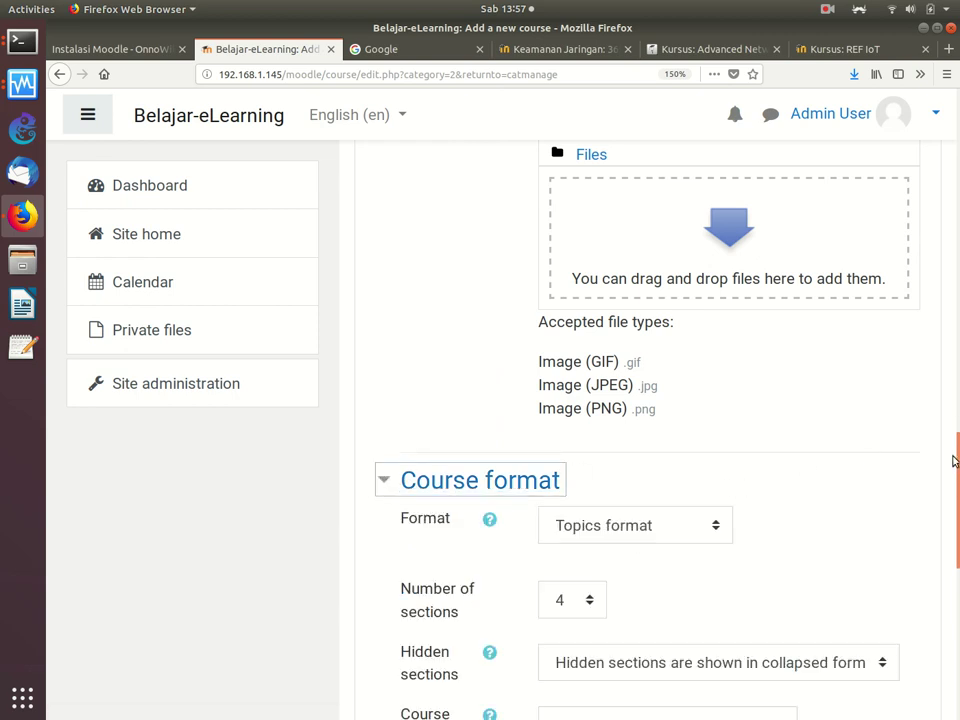
{"action": "scroll", "coordinate": [950, 440], "scroll_direction": "down", "scroll_amount": 5}
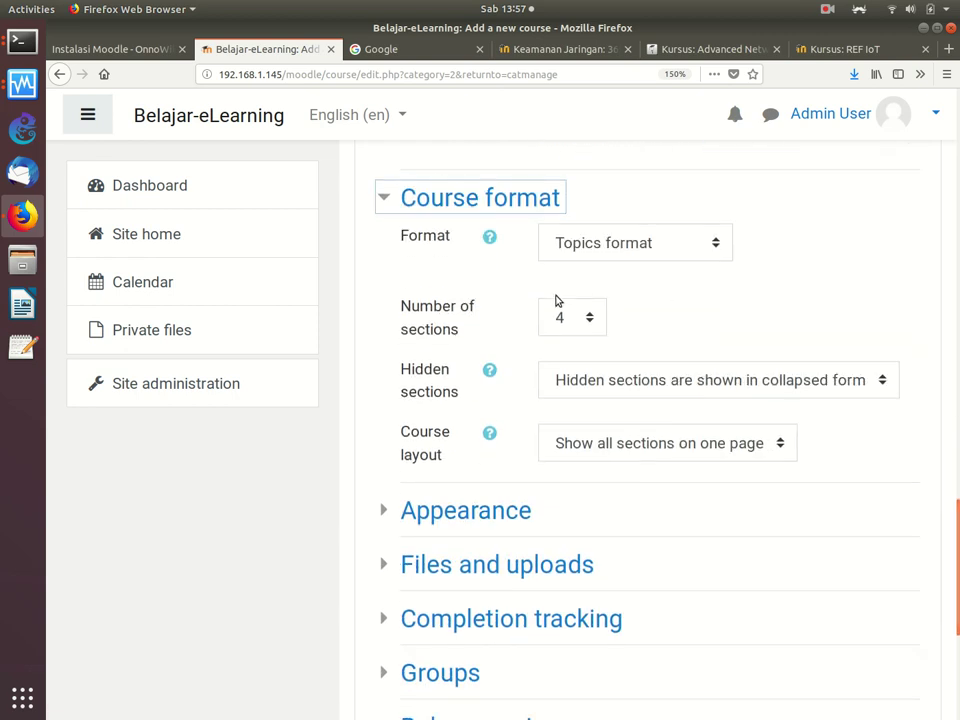
{"action": "left_click", "coordinate": [673, 247]}
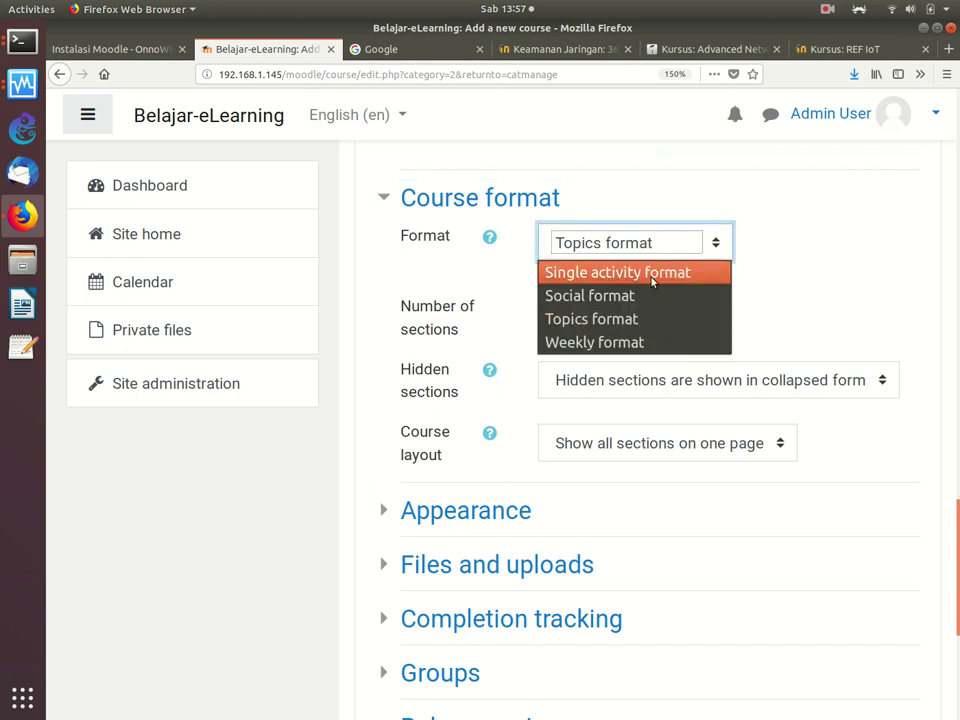
{"action": "left_click", "coordinate": [604, 319]}
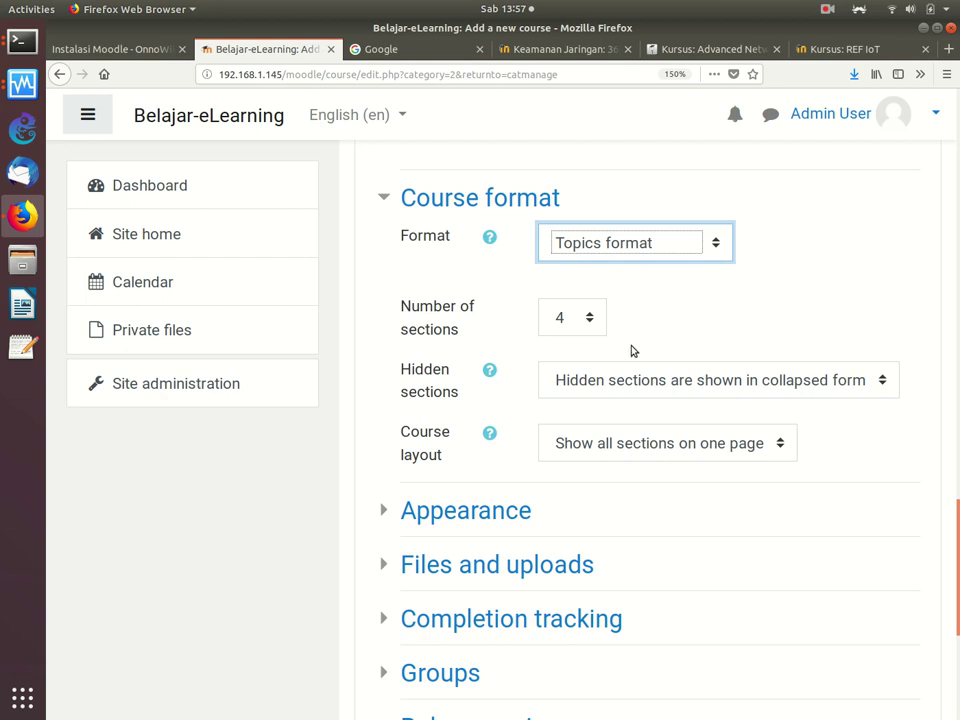
{"action": "left_click", "coordinate": [572, 321]}
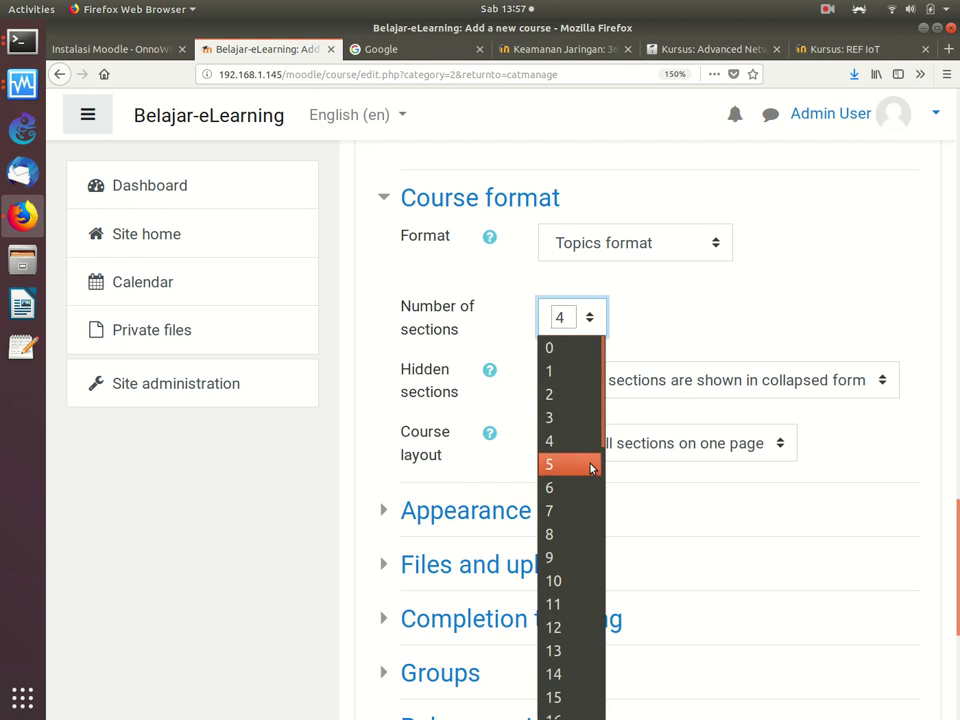
{"action": "left_click_drag", "start_coordinate": [604, 436], "coordinate": [604, 538]}
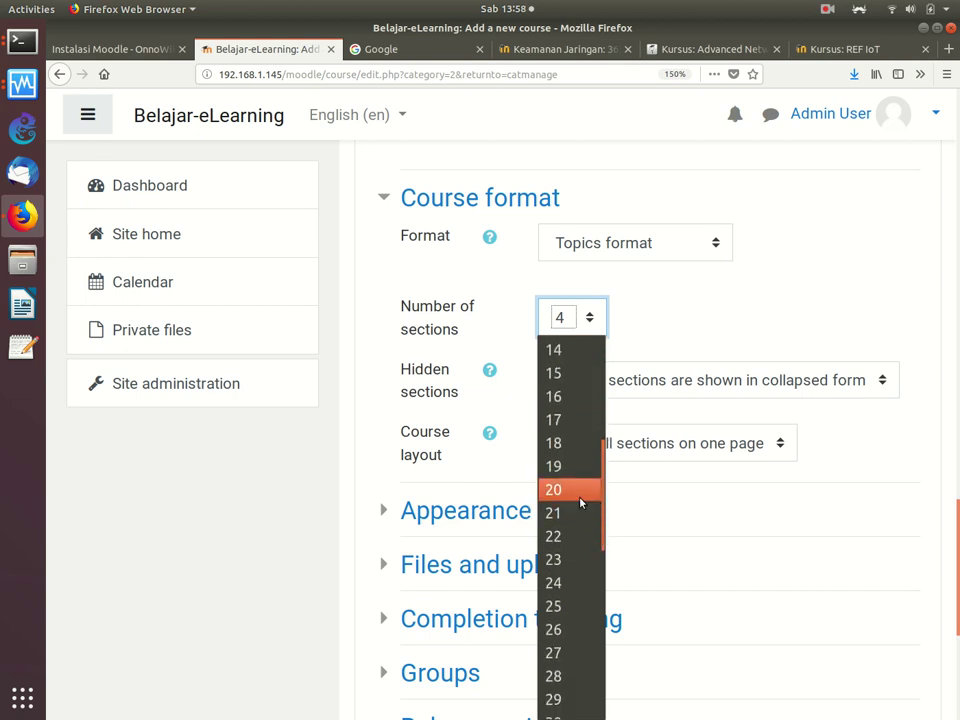
{"action": "left_click", "coordinate": [583, 495]}
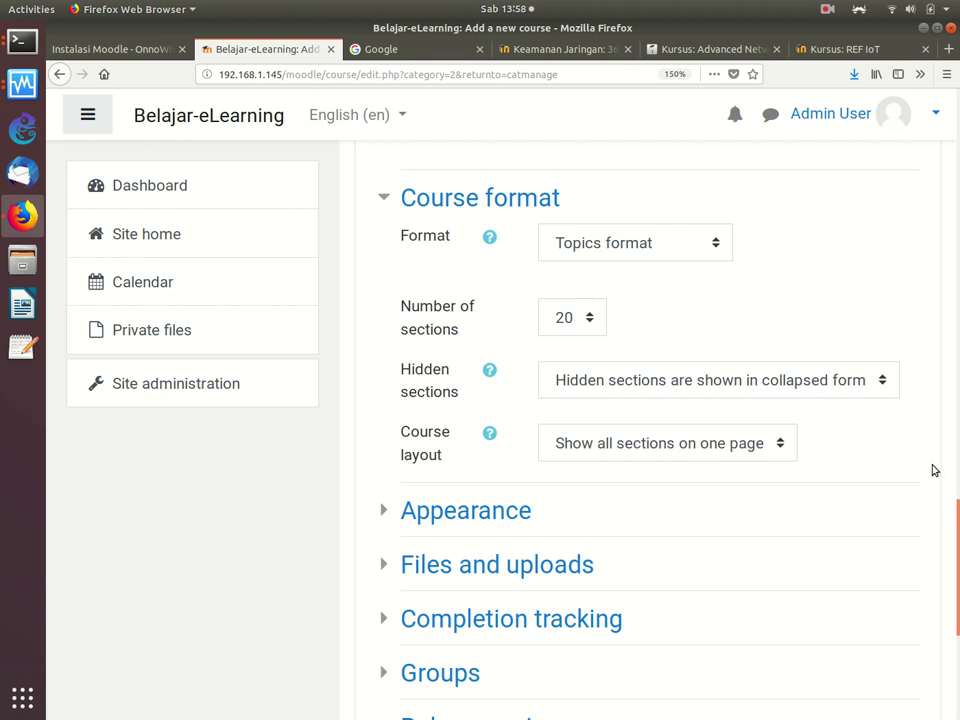
Step: Scroll through the new-course form to review its settings
{"action": "scroll", "coordinate": [950, 548], "scroll_direction": "down", "scroll_amount": 5}
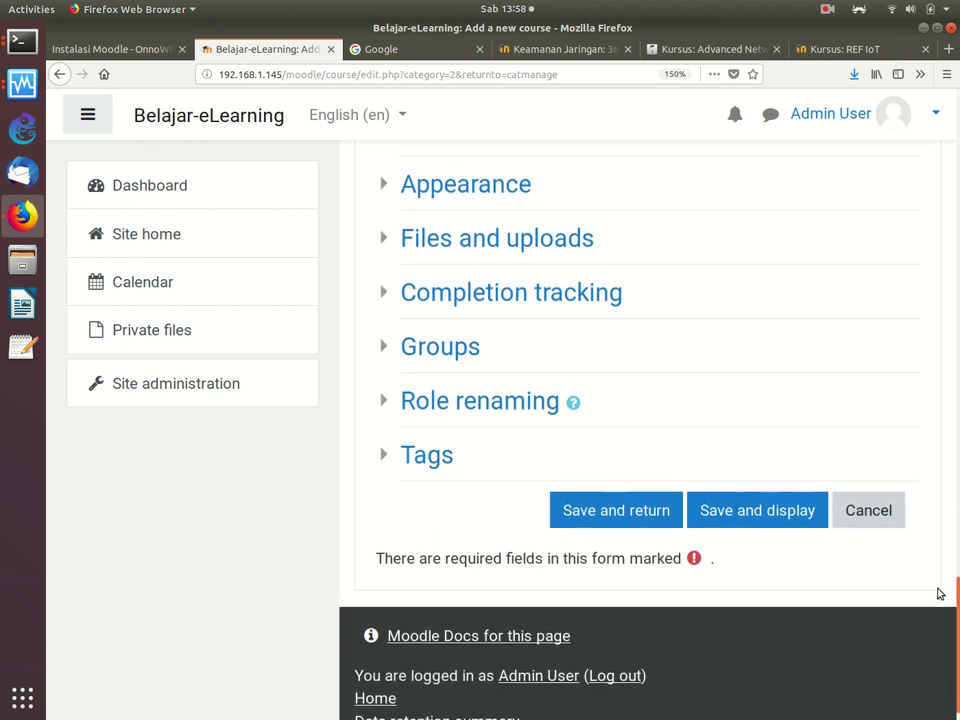
{"action": "scroll", "coordinate": [938, 575], "scroll_direction": "up", "scroll_amount": 2}
{"action": "scroll", "coordinate": [939, 562], "scroll_direction": "down", "scroll_amount": 1}
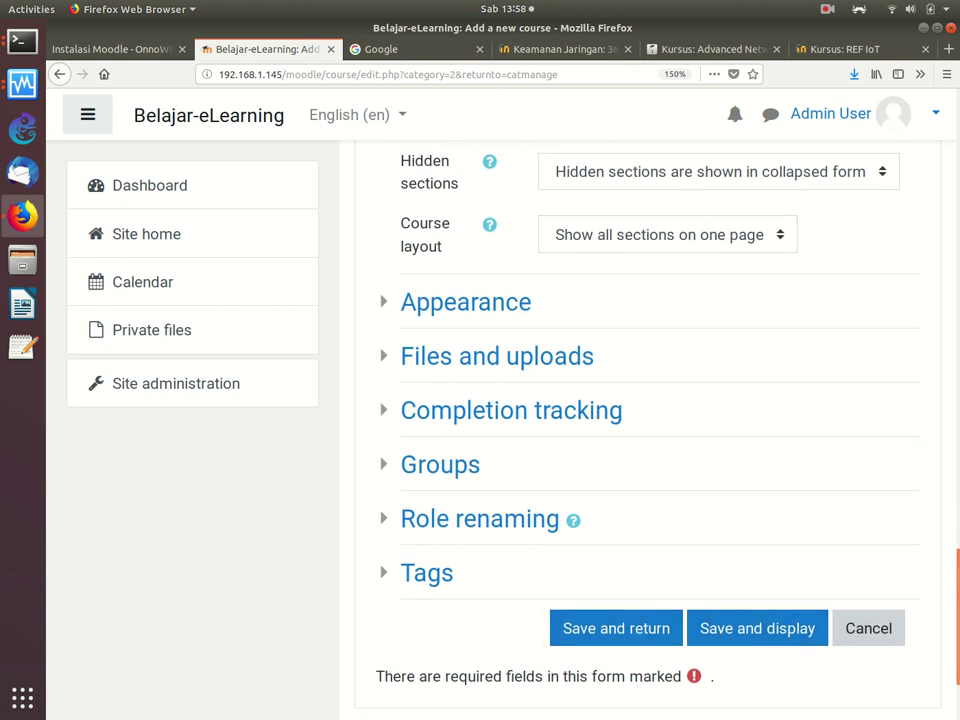
{"action": "scroll", "coordinate": [945, 600], "scroll_direction": "up", "scroll_amount": 10}
{"action": "scroll", "coordinate": [955, 208], "scroll_direction": "up", "scroll_amount": 15}
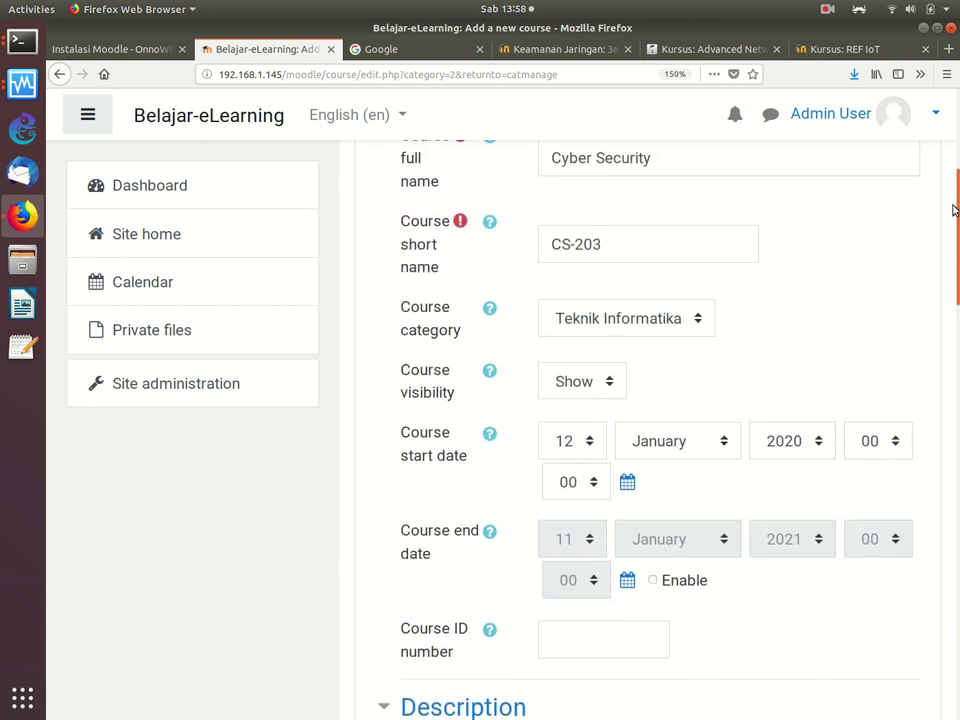
{"action": "scroll", "coordinate": [810, 169], "scroll_direction": "up", "scroll_amount": 3}
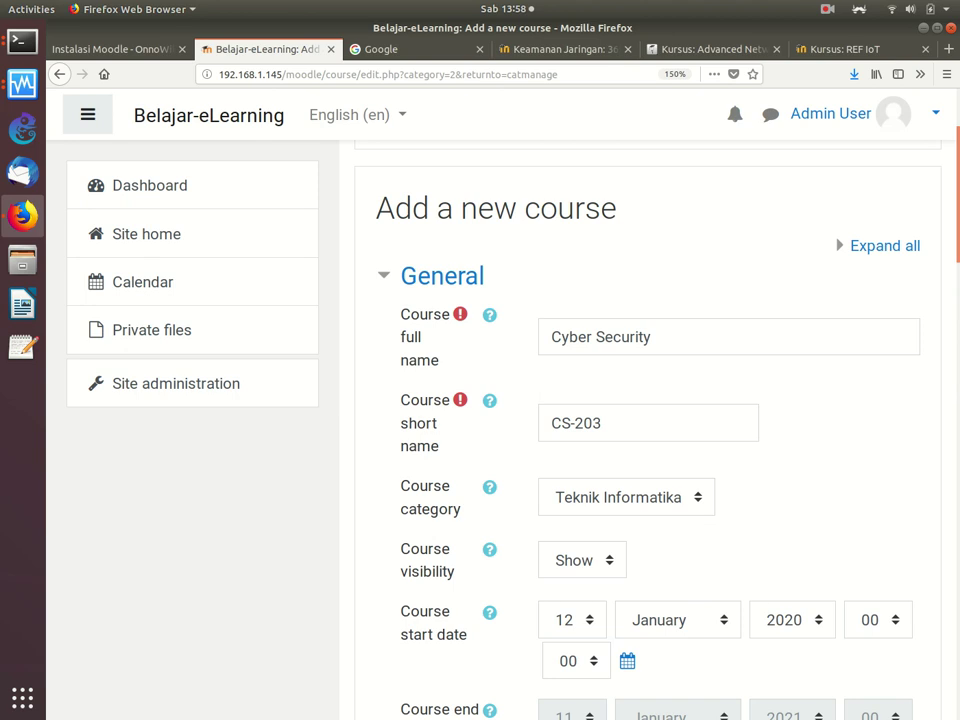
{"action": "scroll", "coordinate": [800, 240], "scroll_direction": "down", "scroll_amount": 6}
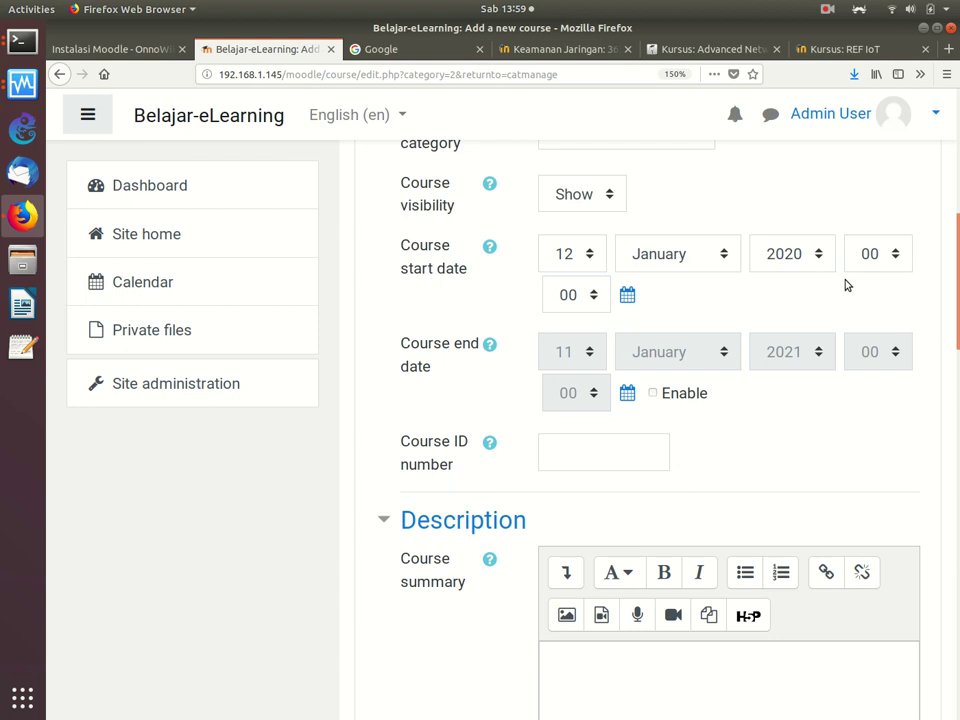
{"action": "scroll", "coordinate": [955, 305], "scroll_direction": "down", "scroll_amount": 3}
{"action": "left_click_drag", "start_coordinate": [955, 305], "coordinate": [918, 452]}
{"action": "scroll", "coordinate": [919, 445], "scroll_direction": "up", "scroll_amount": 1}
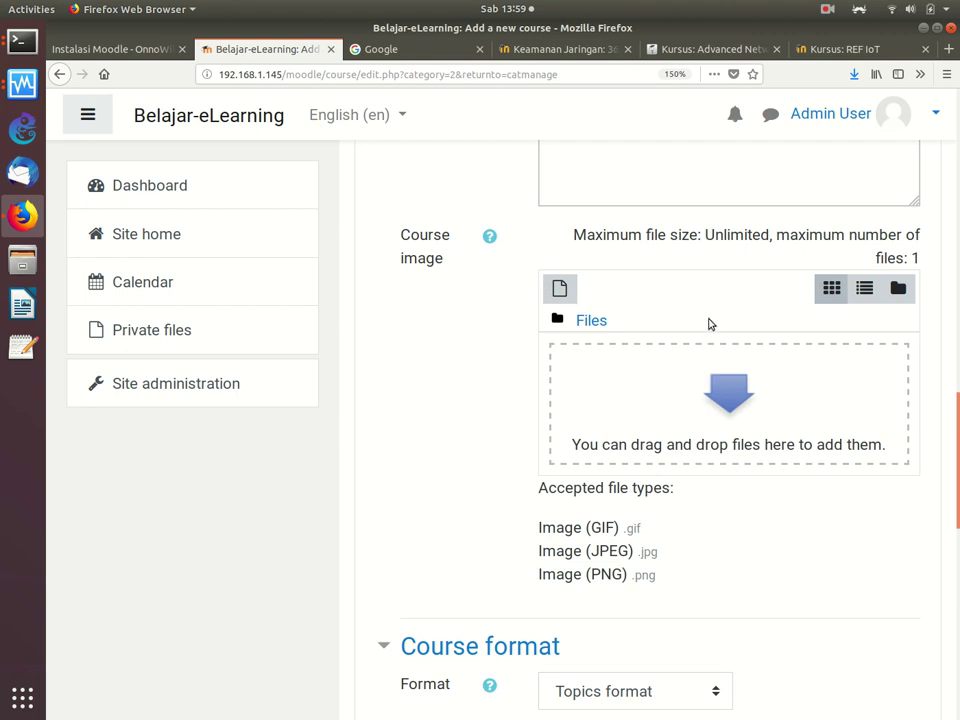
{"action": "scroll", "coordinate": [709, 324], "scroll_direction": "down", "scroll_amount": 4}
{"action": "scroll", "coordinate": [943, 476], "scroll_direction": "down", "scroll_amount": 2}
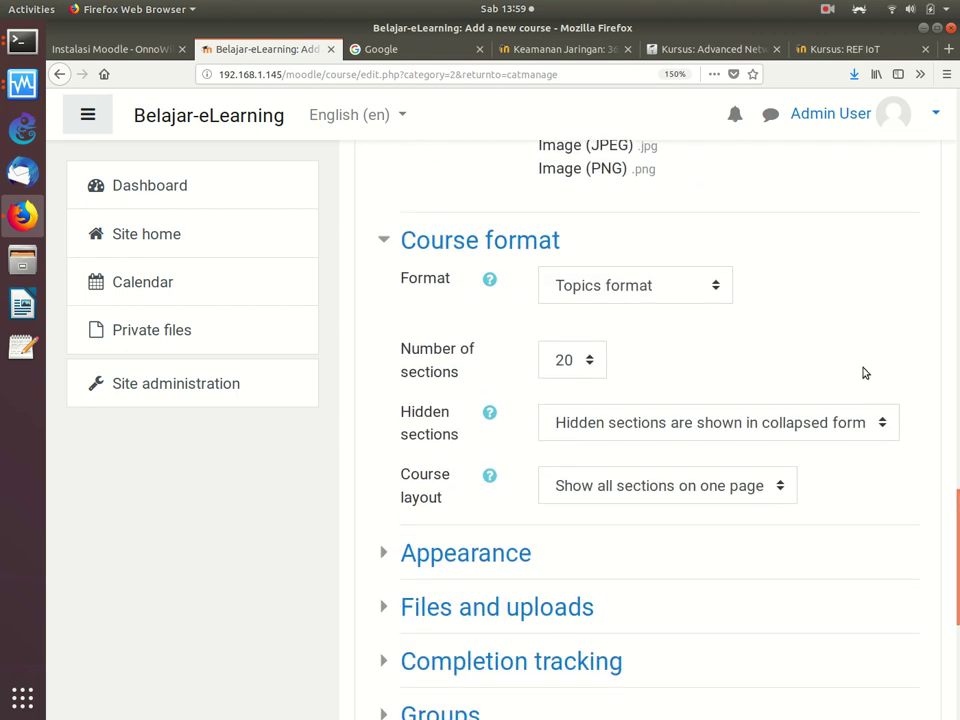
Step: Confirm Topics format and save the course with Save and return
{"action": "left_click", "coordinate": [636, 291]}
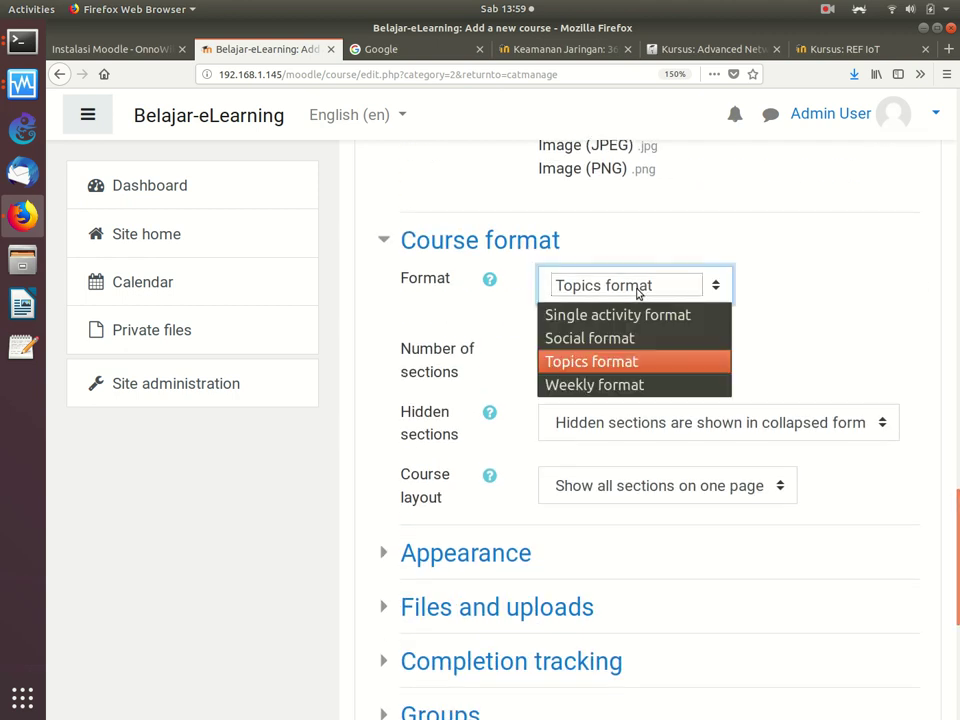
{"action": "left_click", "coordinate": [600, 362]}
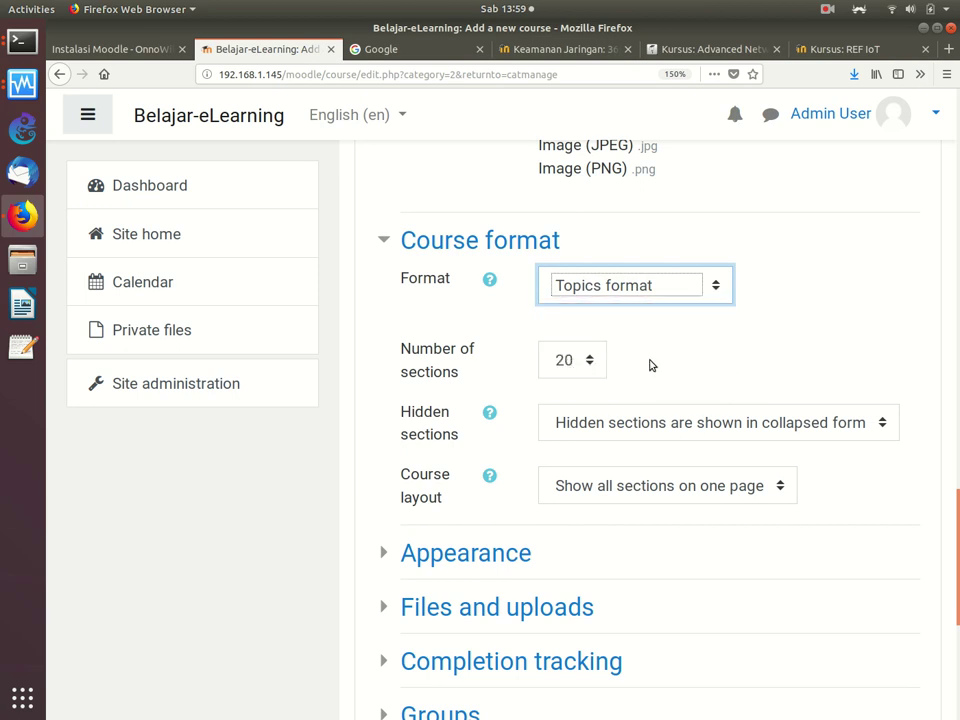
{"action": "scroll", "coordinate": [949, 628], "scroll_direction": "up", "scroll_amount": 3}
{"action": "scroll", "coordinate": [949, 628], "scroll_direction": "down", "scroll_amount": 8}
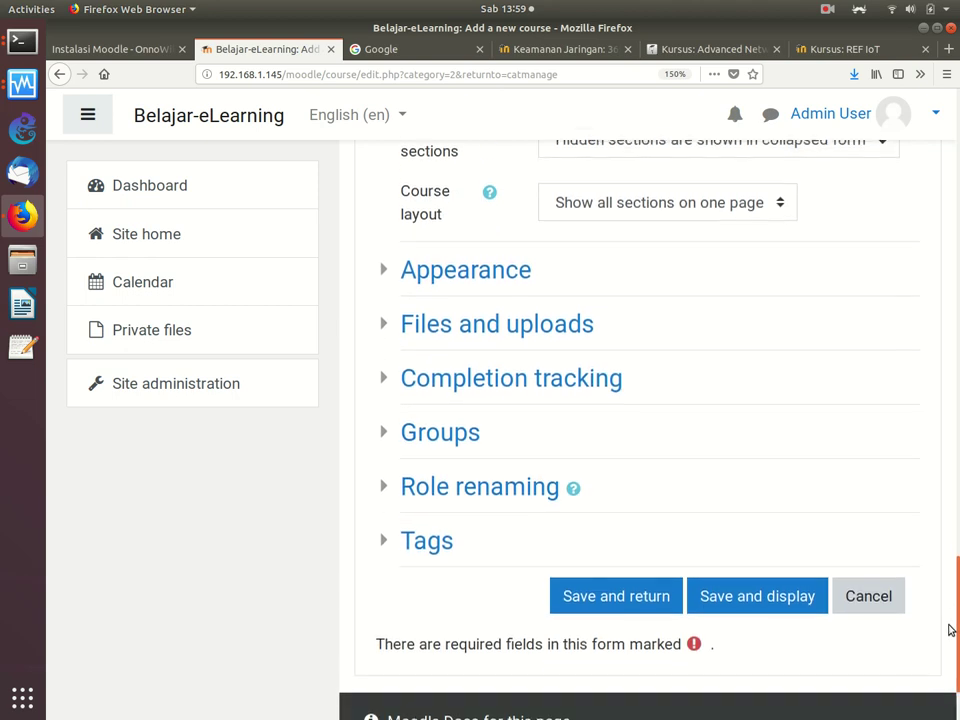
{"action": "left_click", "coordinate": [650, 596]}
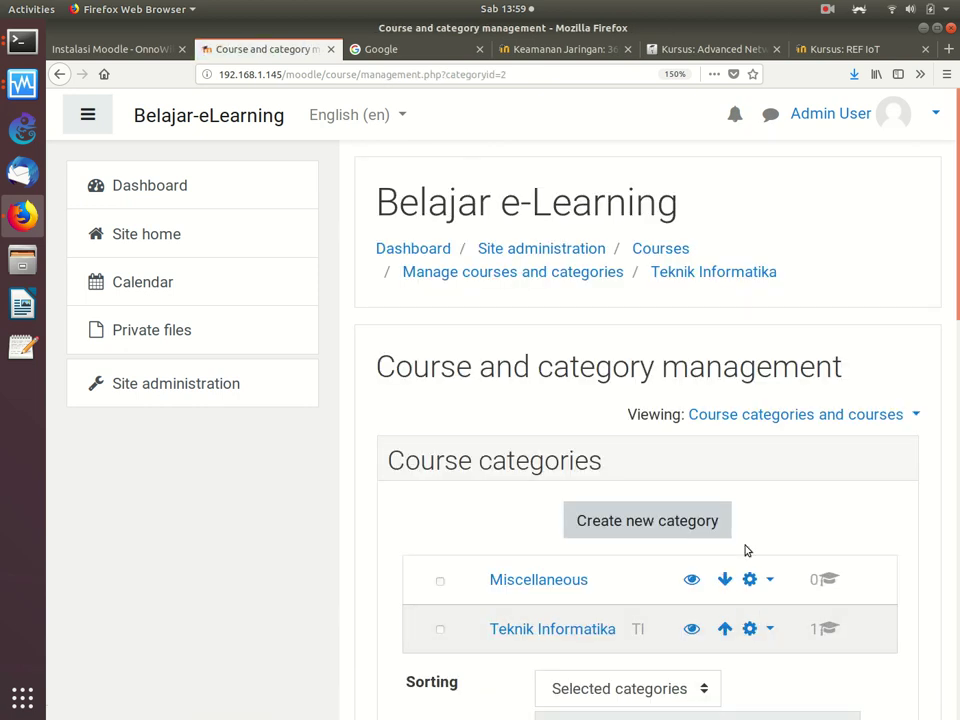
Step: Open the Cyber Security course details and scroll through its topic sections
{"action": "scroll", "coordinate": [949, 332], "scroll_direction": "down", "scroll_amount": 10}
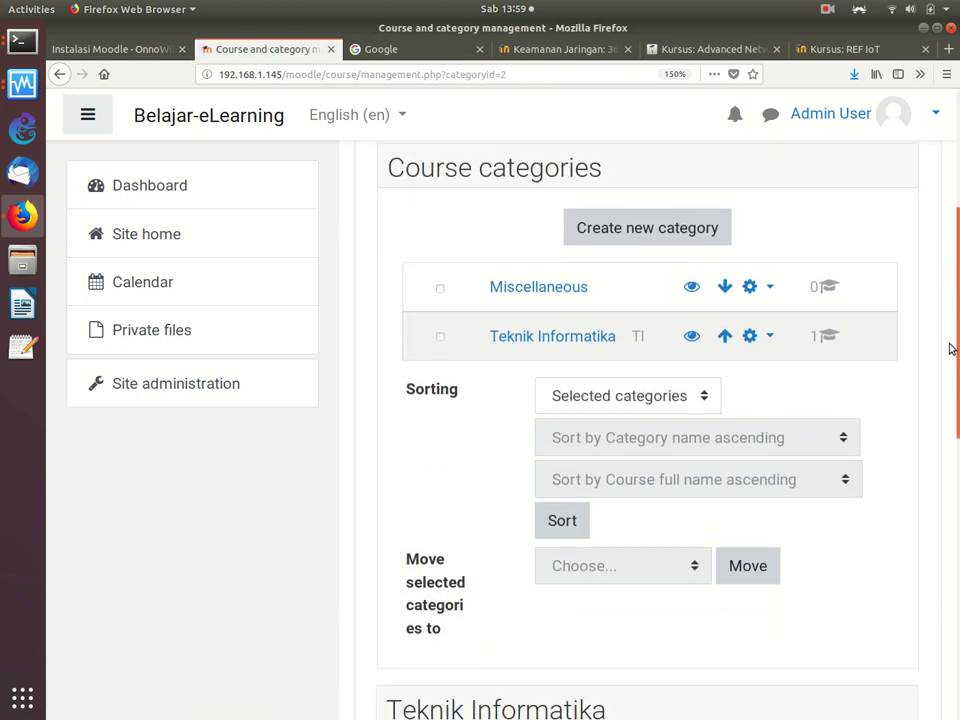
{"action": "scroll", "coordinate": [945, 490], "scroll_direction": "down", "scroll_amount": 1}
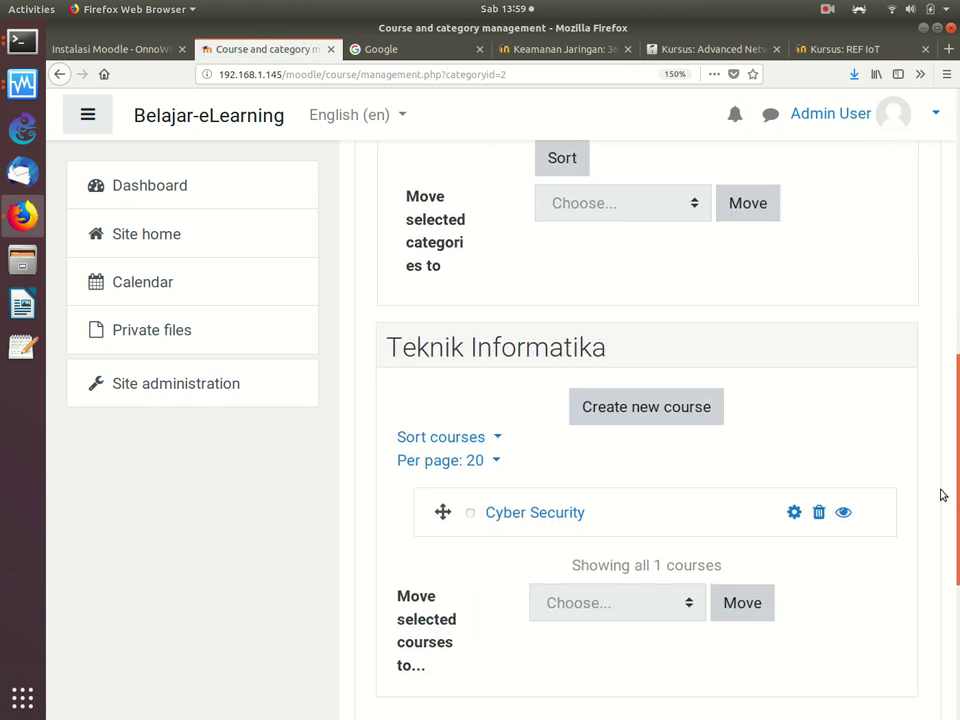
{"action": "left_click", "coordinate": [547, 514]}
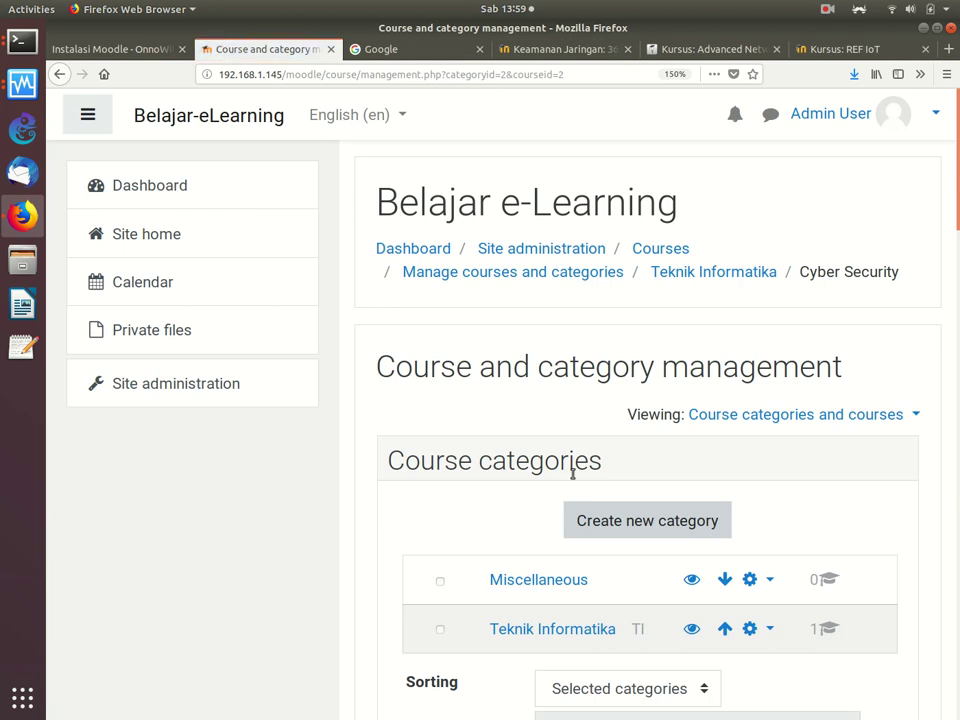
{"action": "left_click_drag", "start_coordinate": [957, 212], "coordinate": [945, 594]}
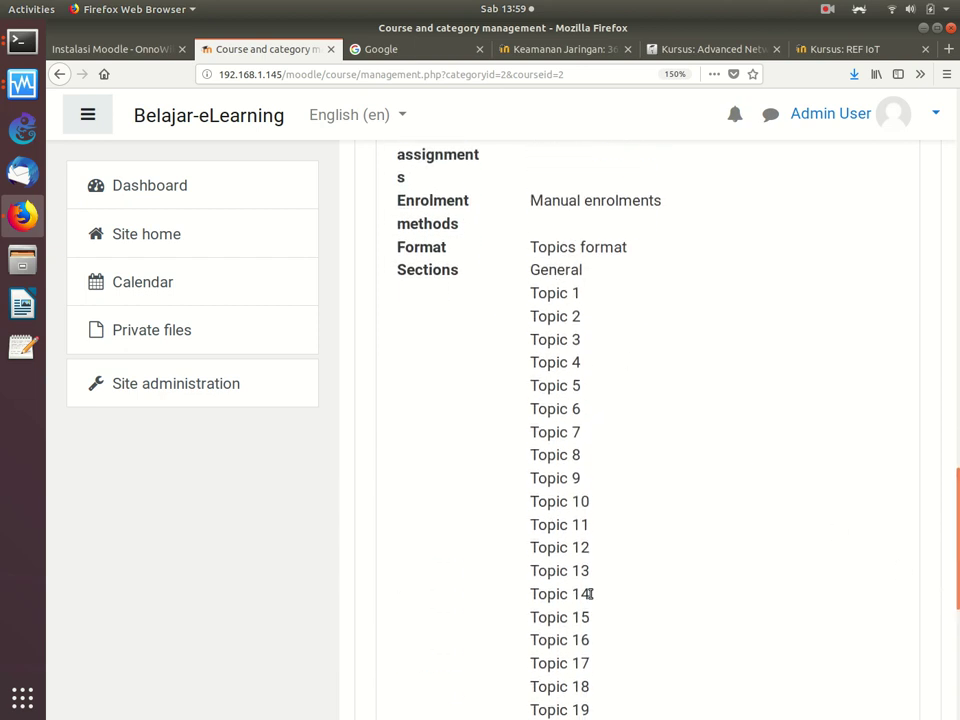
{"action": "left_click_drag", "start_coordinate": [949, 540], "coordinate": [949, 200]}
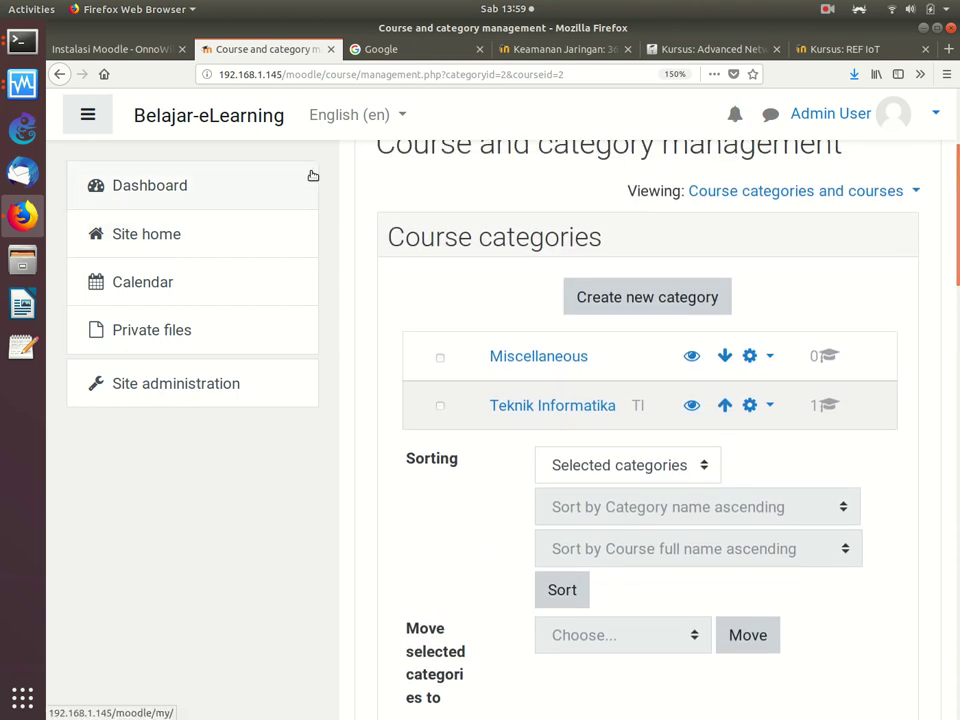
Step: Return to the Teknik Informatika category listing, then go to the Dashboard
{"action": "left_click", "coordinate": [547, 401]}
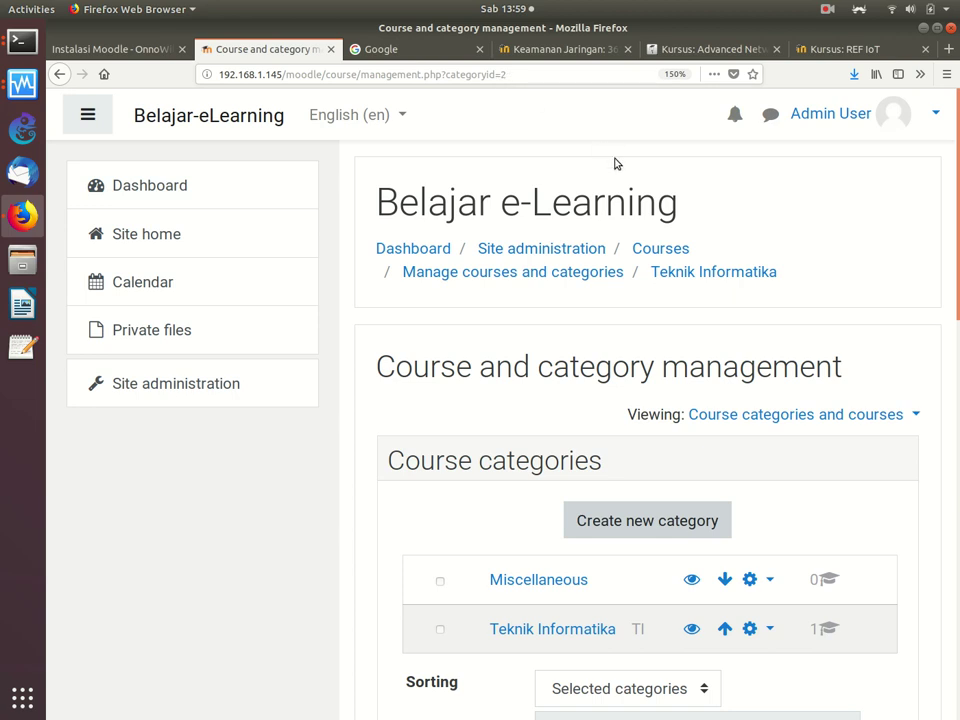
{"action": "scroll", "coordinate": [955, 328], "scroll_direction": "down", "scroll_amount": 3}
{"action": "left_click_drag", "start_coordinate": [955, 328], "coordinate": [956, 240]}
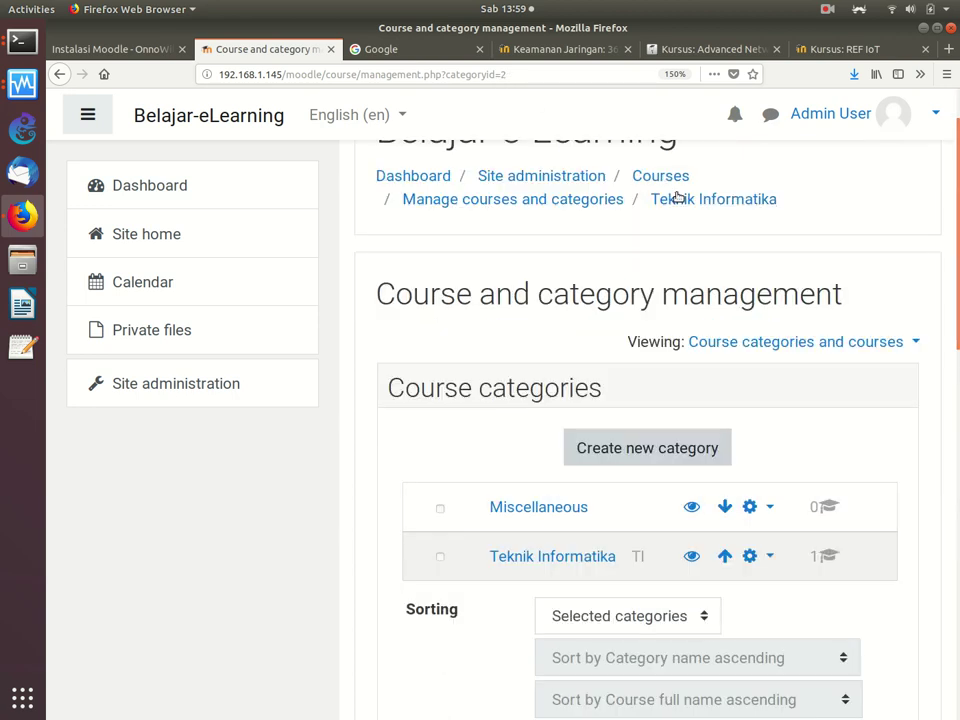
{"action": "left_click", "coordinate": [185, 190]}
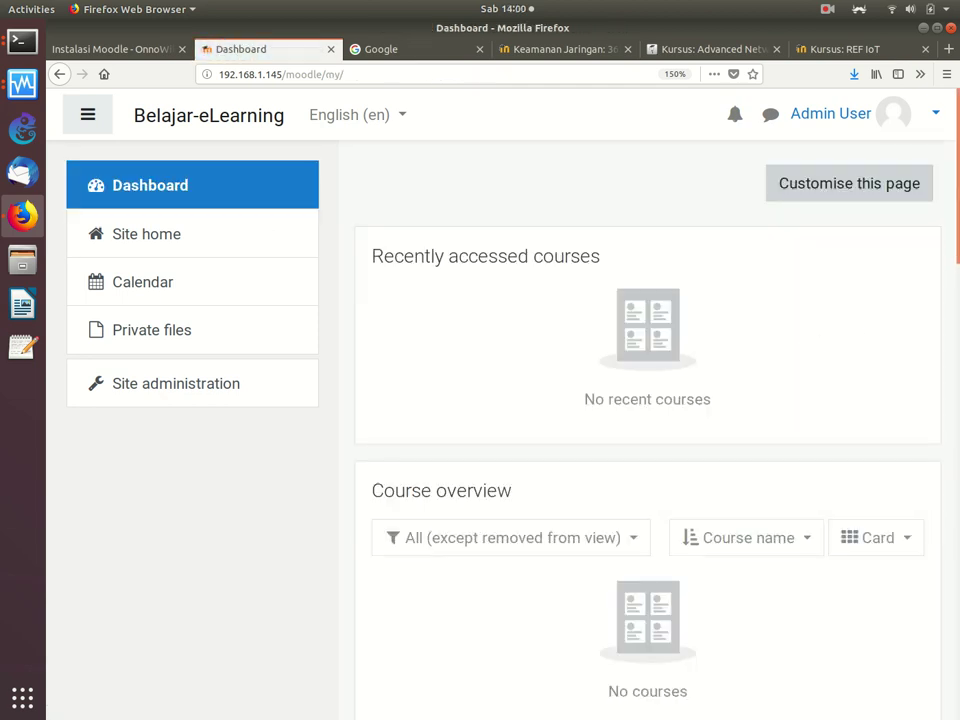
Step: Go to Site home and open Cyber Security (CS-203) from Available courses
{"action": "left_click_drag", "start_coordinate": [956, 203], "coordinate": [948, 96]}
{"action": "scroll", "coordinate": [950, 190], "scroll_direction": "down", "scroll_amount": 3}
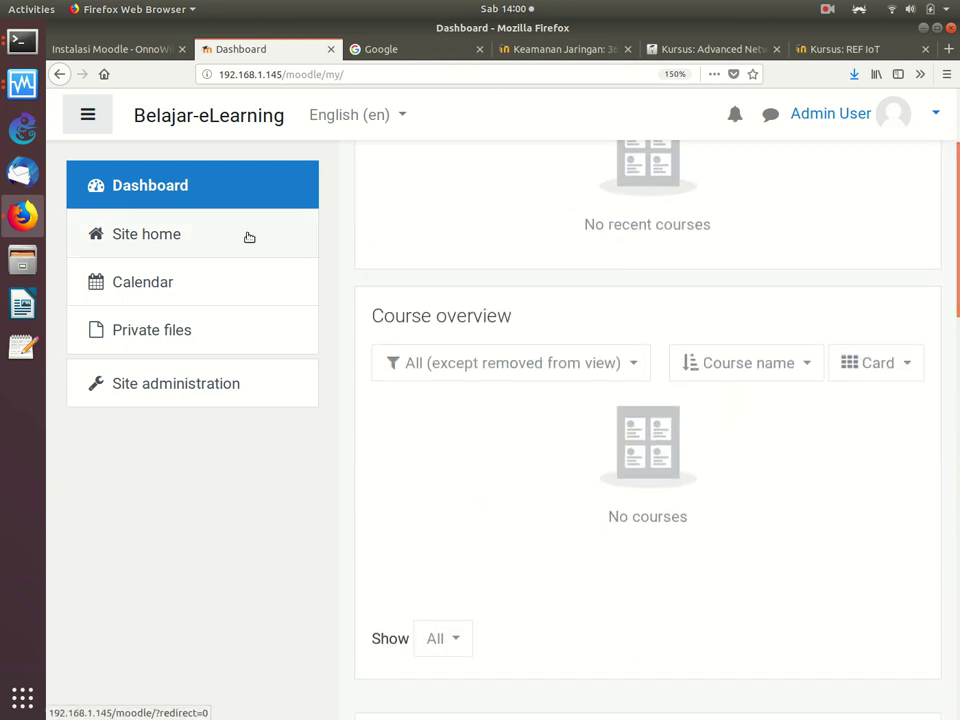
{"action": "left_click", "coordinate": [155, 234]}
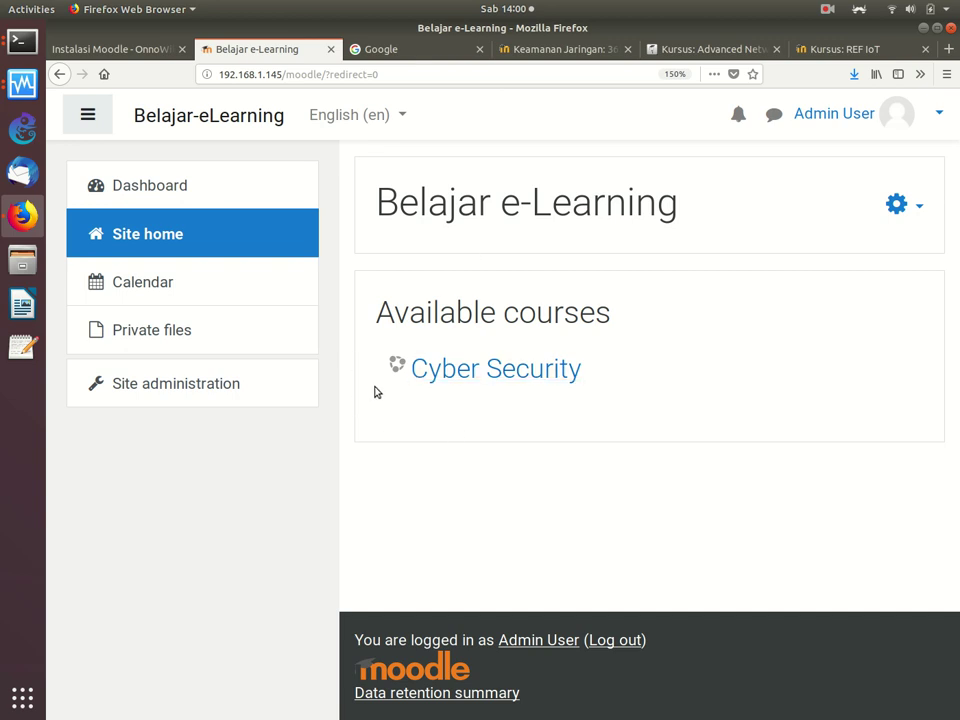
{"action": "left_click", "coordinate": [474, 374]}
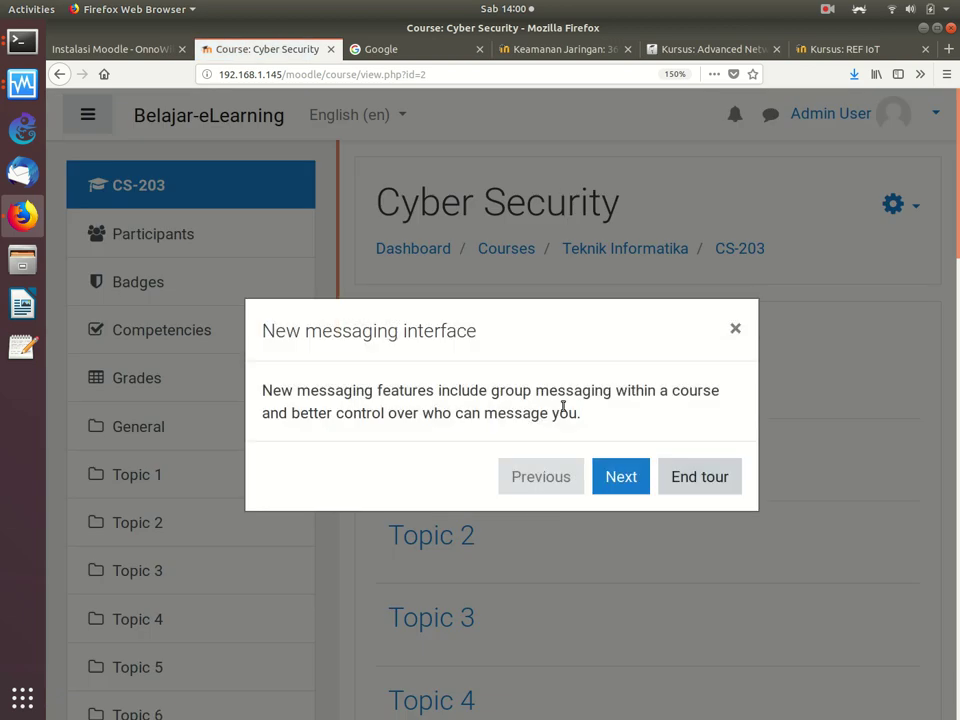
Step: End the new messaging interface tour and switch to the Advanced Networking course tab
{"action": "left_click", "coordinate": [692, 478]}
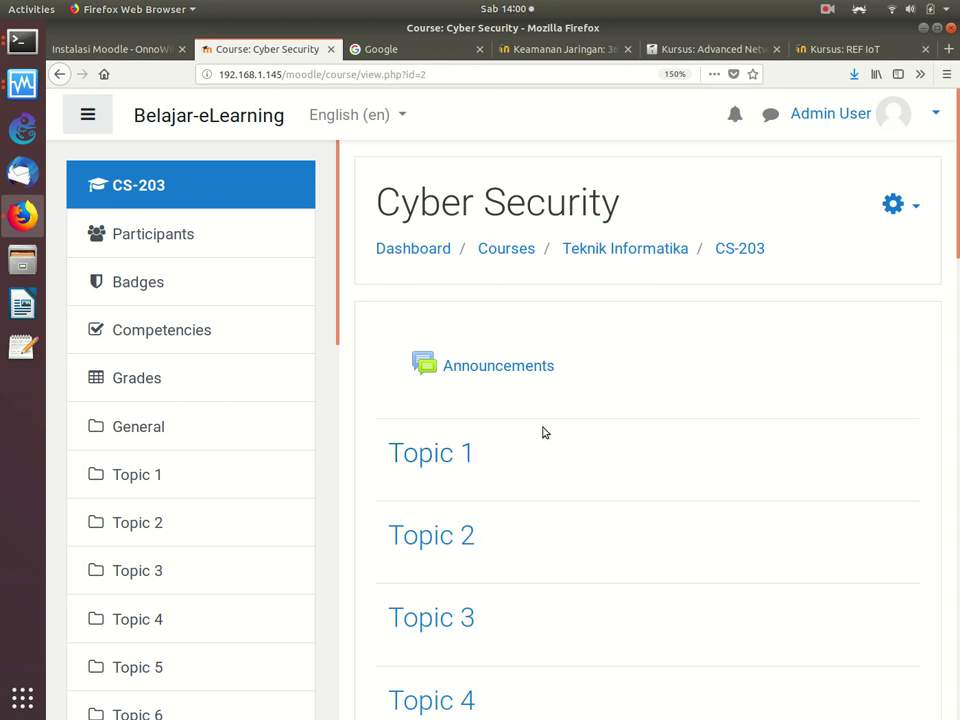
{"action": "left_click", "coordinate": [680, 56]}
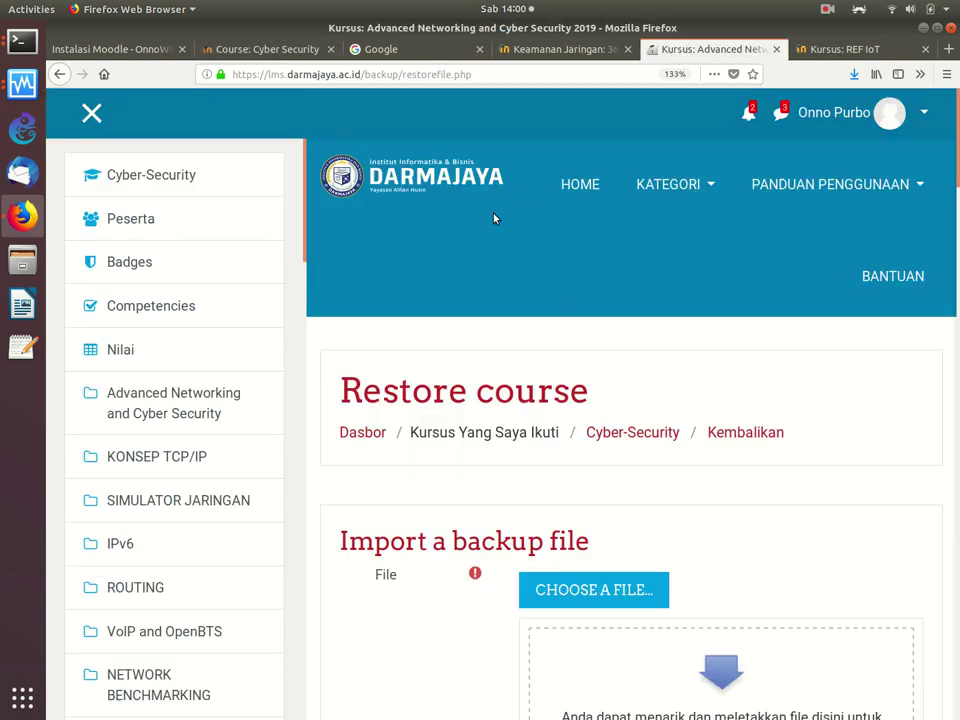
Step: Scroll through the Cyber-Security course's TCP/IP, network simulator and IPv6 sections, then return to Dasbor
{"action": "left_click", "coordinate": [140, 177]}
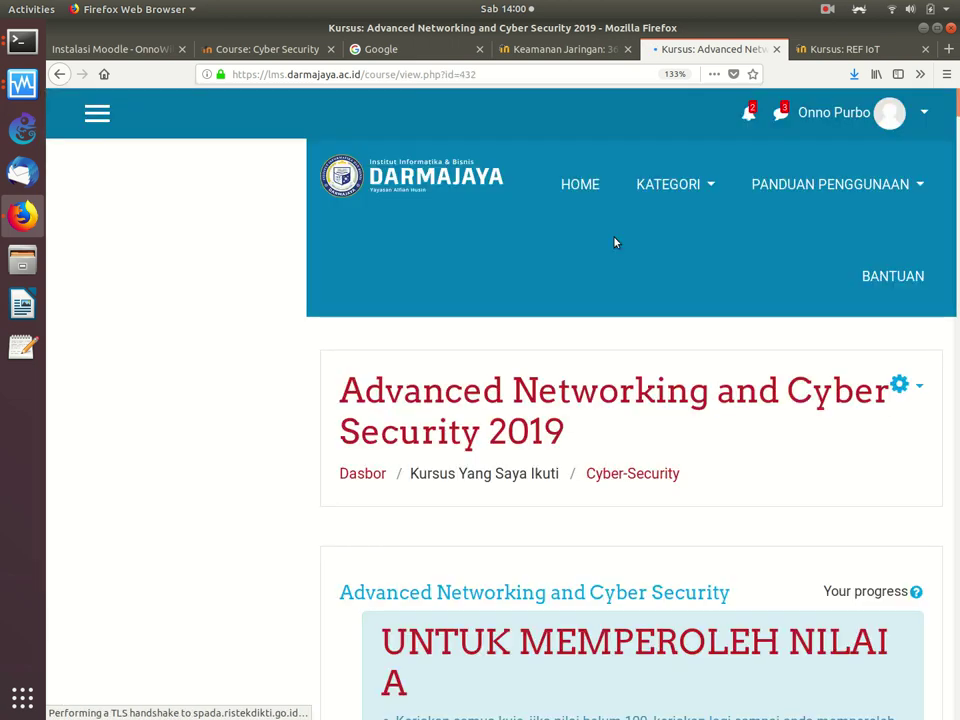
{"action": "scroll", "coordinate": [653, 372], "scroll_direction": "down", "scroll_amount": 1}
{"action": "scroll", "coordinate": [653, 370], "scroll_direction": "down", "scroll_amount": 10}
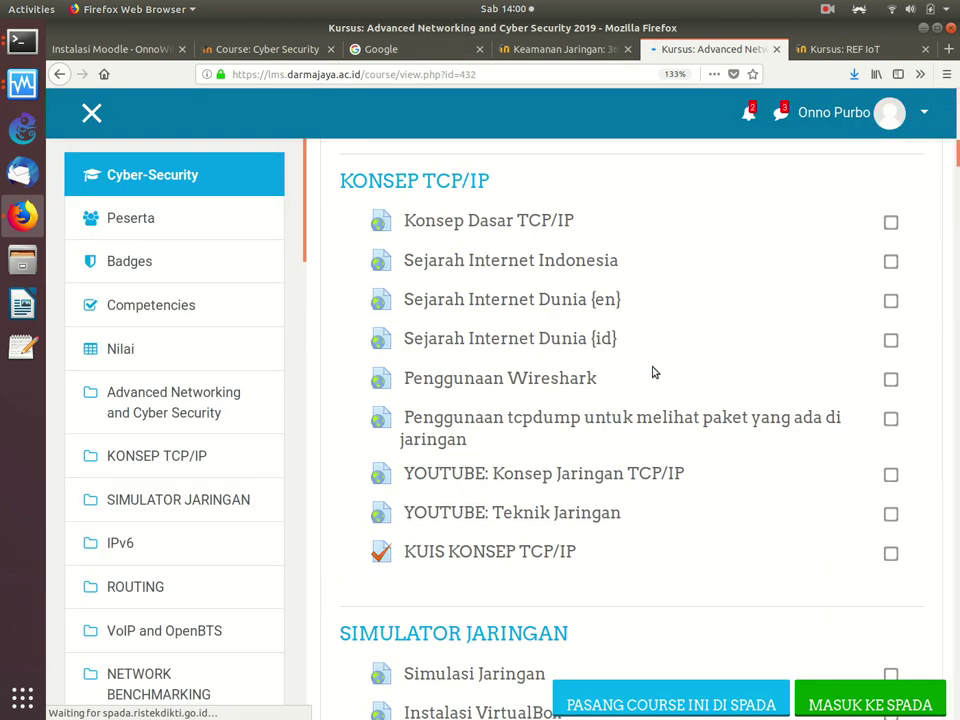
{"action": "scroll", "coordinate": [653, 372], "scroll_direction": "down", "scroll_amount": 5}
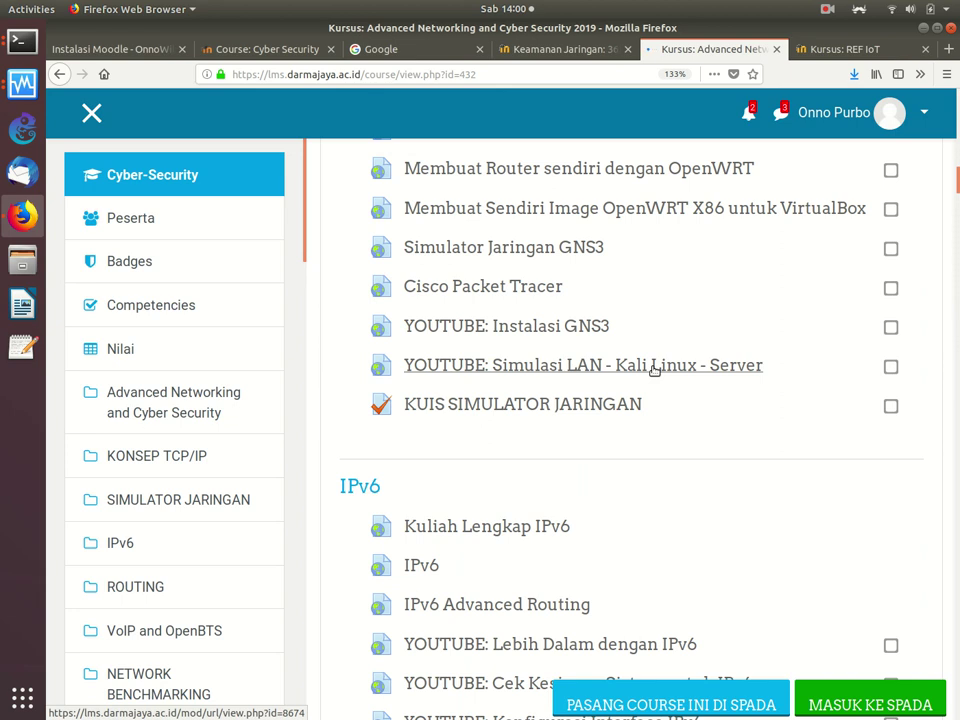
{"action": "scroll", "coordinate": [653, 370], "scroll_direction": "up", "scroll_amount": 15}
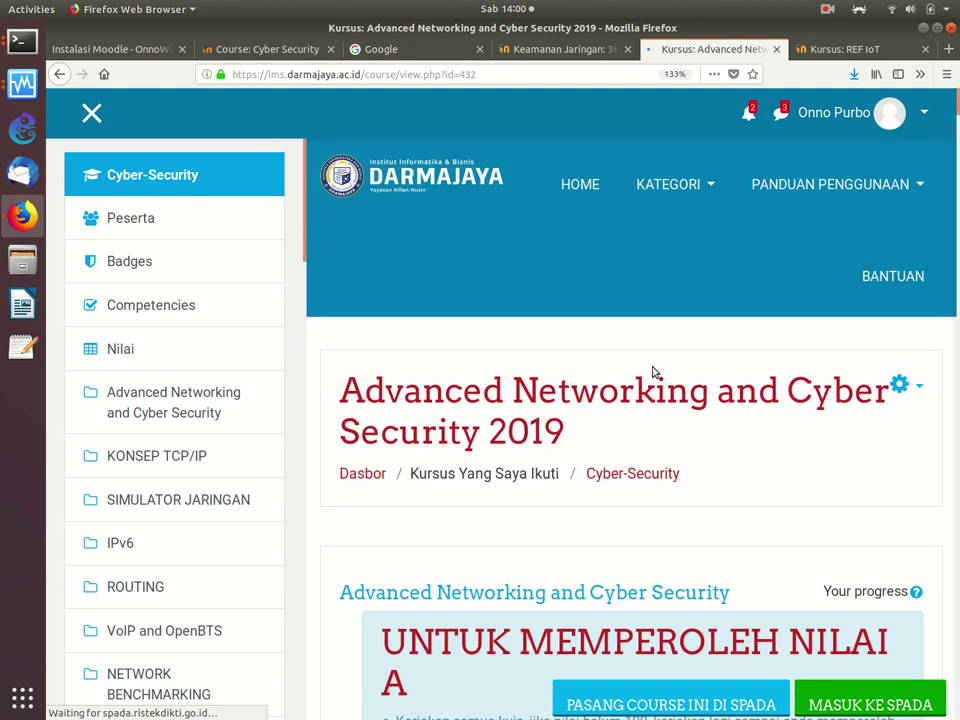
{"action": "left_click", "coordinate": [379, 475]}
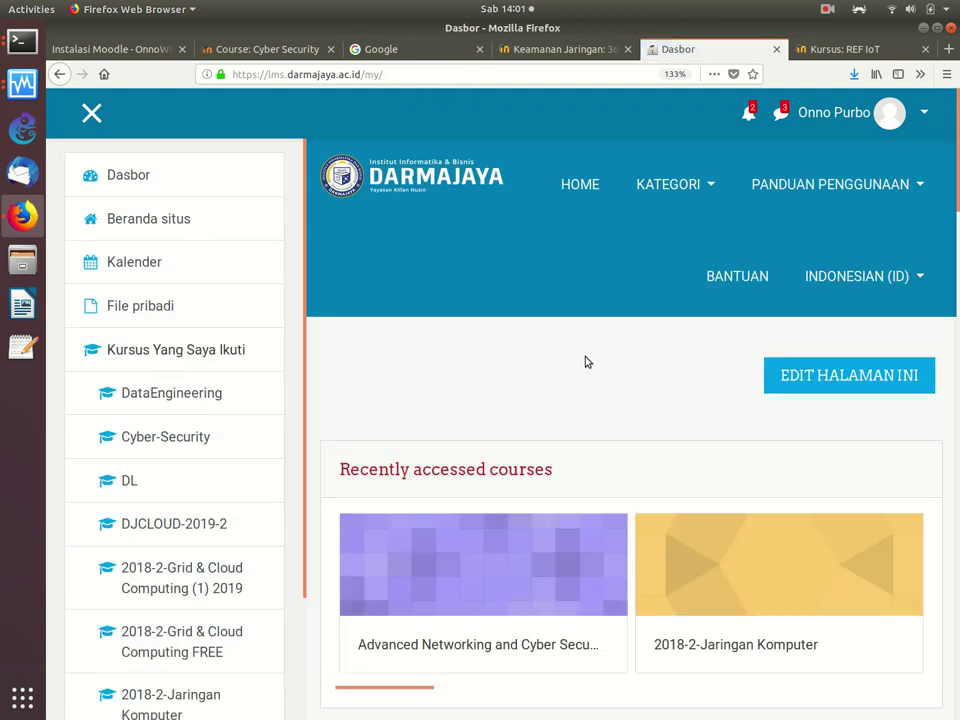
Step: Scroll the Dasbor and drag the Recently accessed courses carousel until Data Engineering appears
{"action": "scroll", "coordinate": [591, 364], "scroll_direction": "down", "scroll_amount": 1}
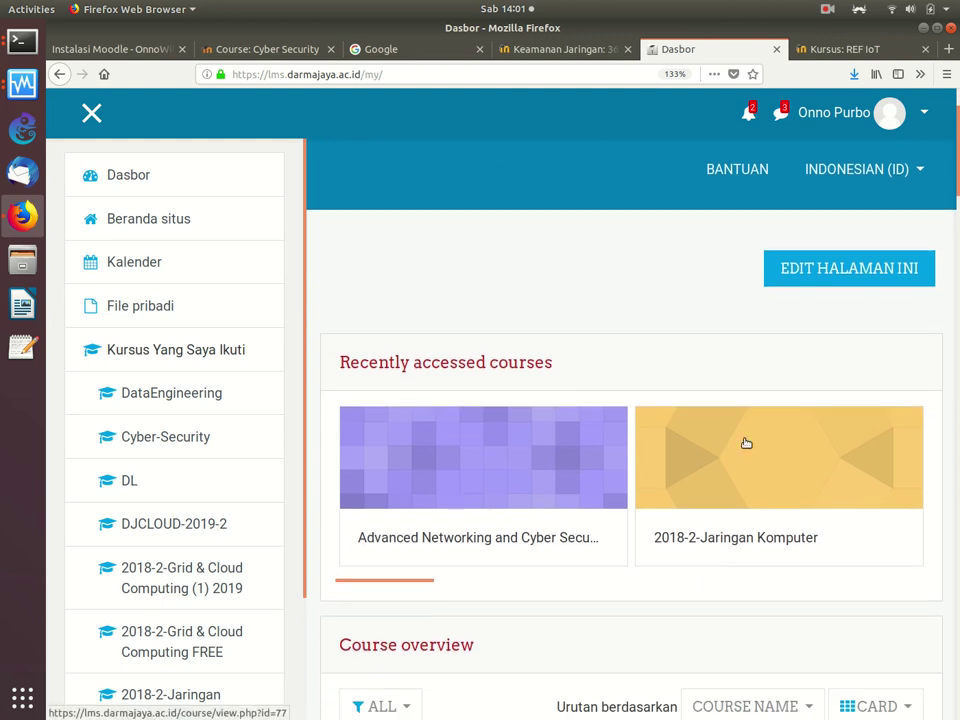
{"action": "scroll", "coordinate": [745, 443], "scroll_direction": "down", "scroll_amount": 2}
{"action": "scroll", "coordinate": [745, 443], "scroll_direction": "down", "scroll_amount": 8}
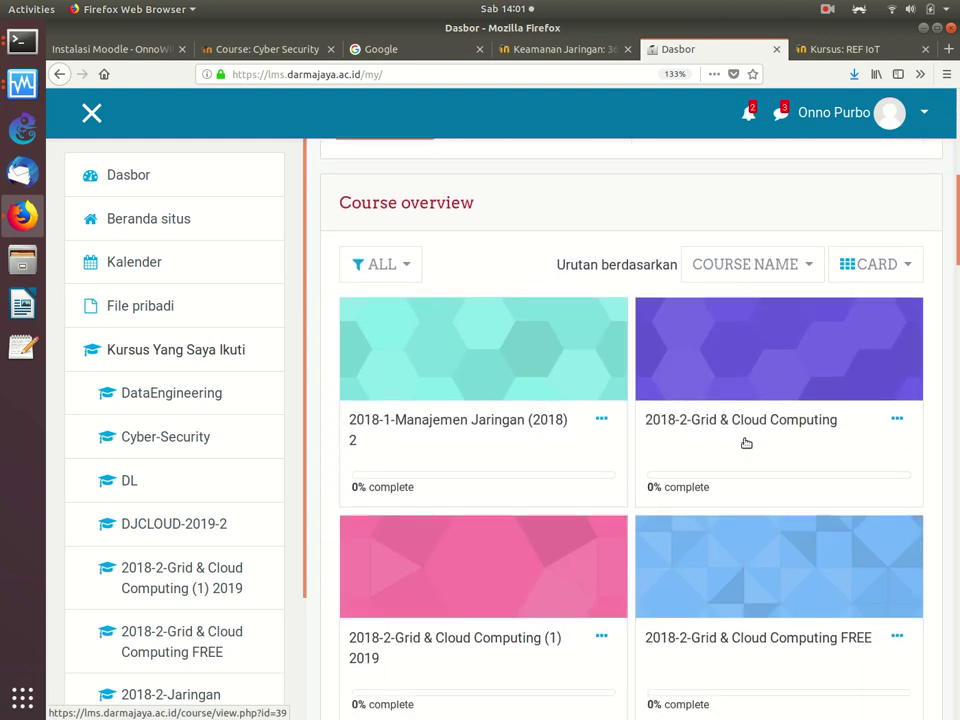
{"action": "scroll", "coordinate": [745, 443], "scroll_direction": "up", "scroll_amount": 12}
{"action": "scroll", "coordinate": [745, 443], "scroll_direction": "down", "scroll_amount": 3}
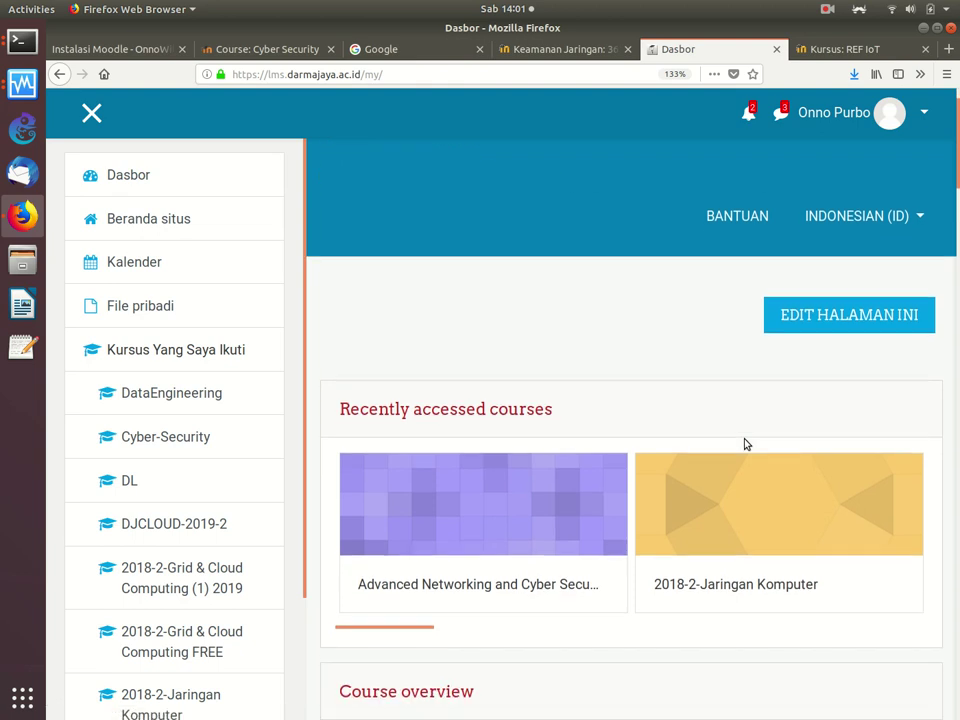
{"action": "left_click", "coordinate": [663, 527]}
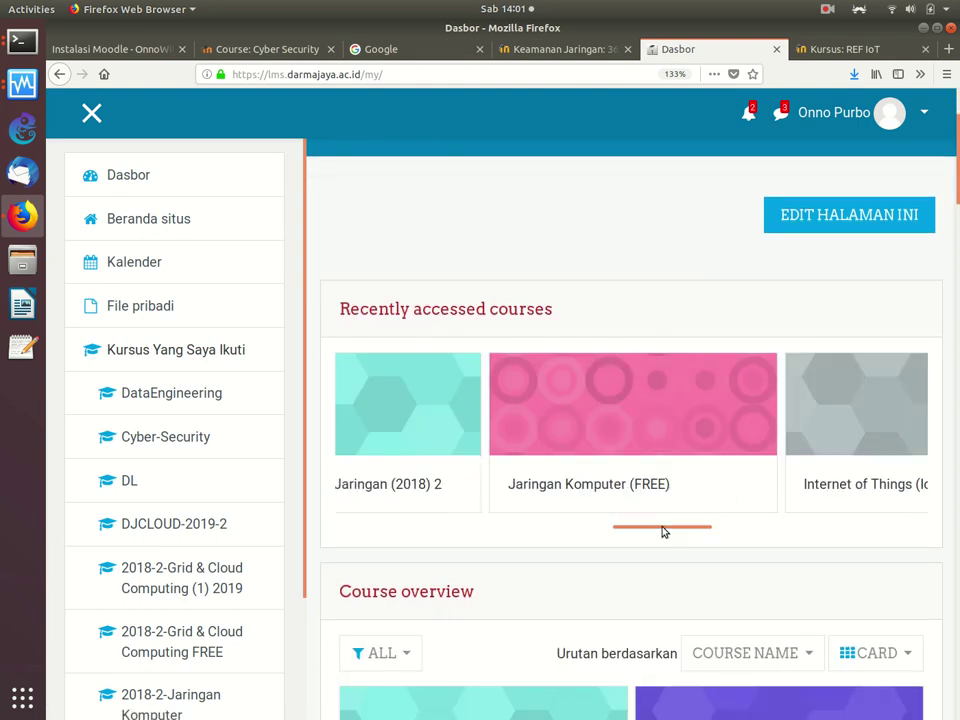
{"action": "left_click_drag", "start_coordinate": [662, 531], "coordinate": [720, 511]}
{"action": "left_click_drag", "start_coordinate": [544, 510], "coordinate": [472, 540]}
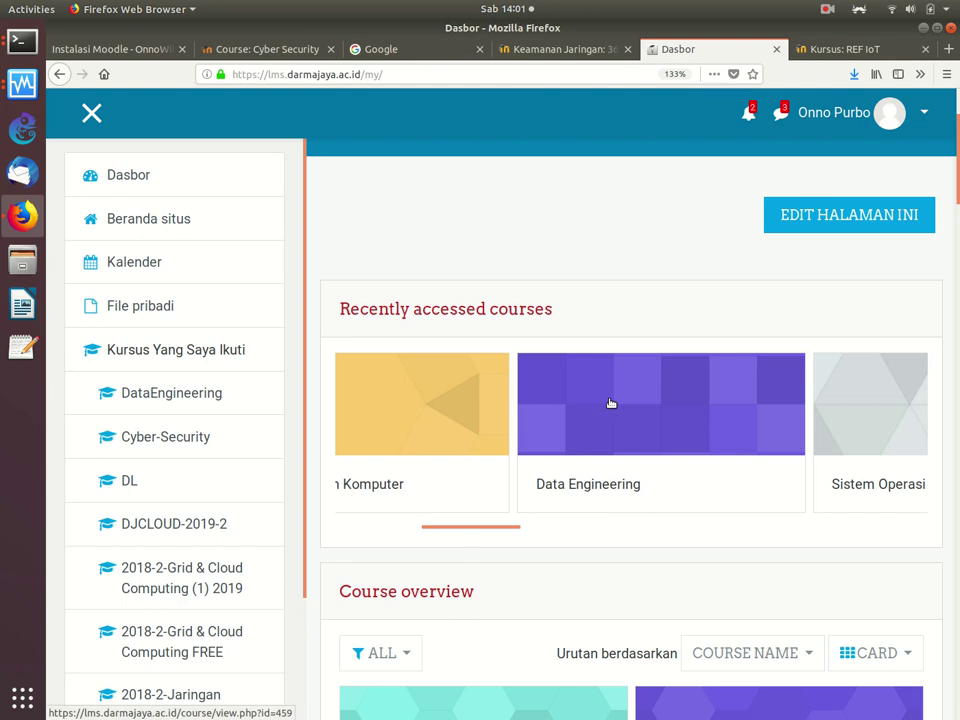
{"action": "left_click", "coordinate": [716, 426]}
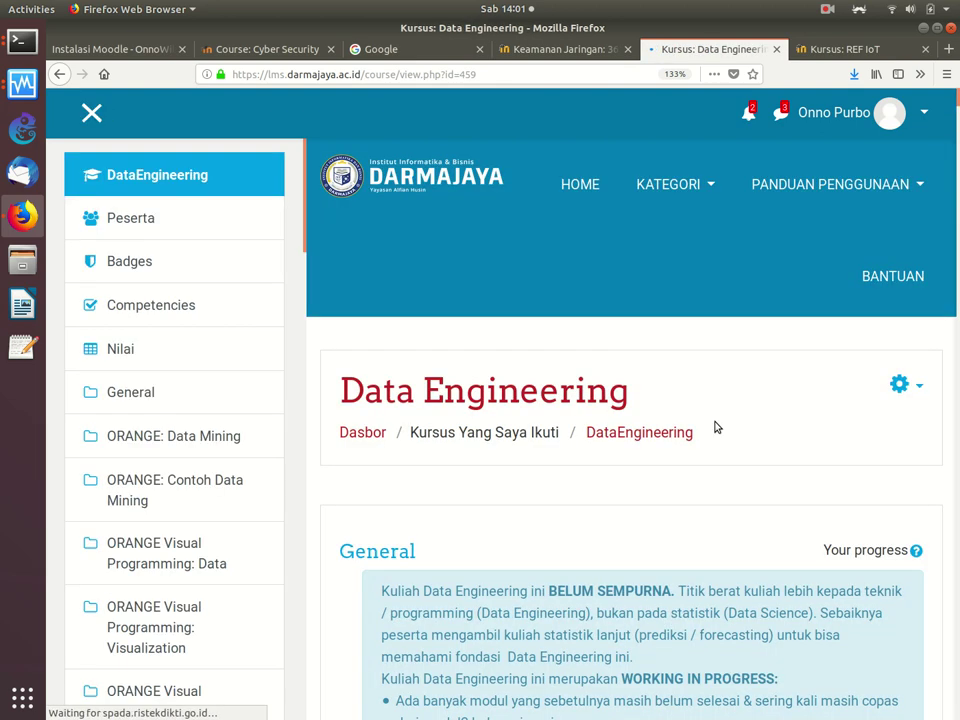
{"action": "scroll", "coordinate": [716, 426], "scroll_direction": "down", "scroll_amount": 3}
{"action": "scroll", "coordinate": [716, 426], "scroll_direction": "down", "scroll_amount": 1}
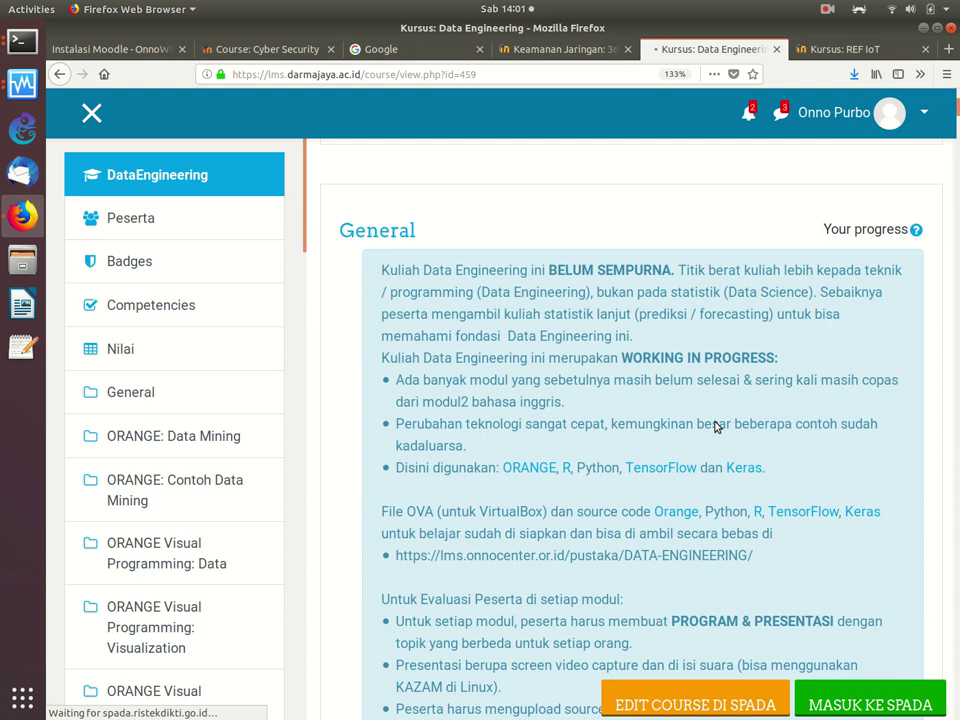
{"action": "scroll", "coordinate": [716, 426], "scroll_direction": "down", "scroll_amount": 8}
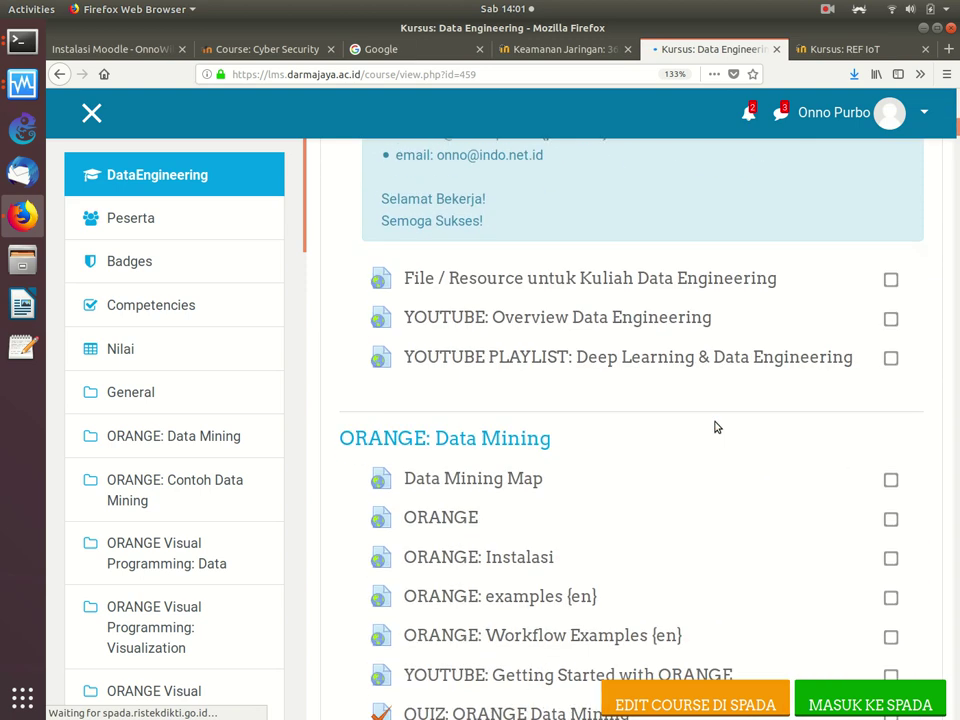
{"action": "scroll", "coordinate": [716, 427], "scroll_direction": "down", "scroll_amount": 2}
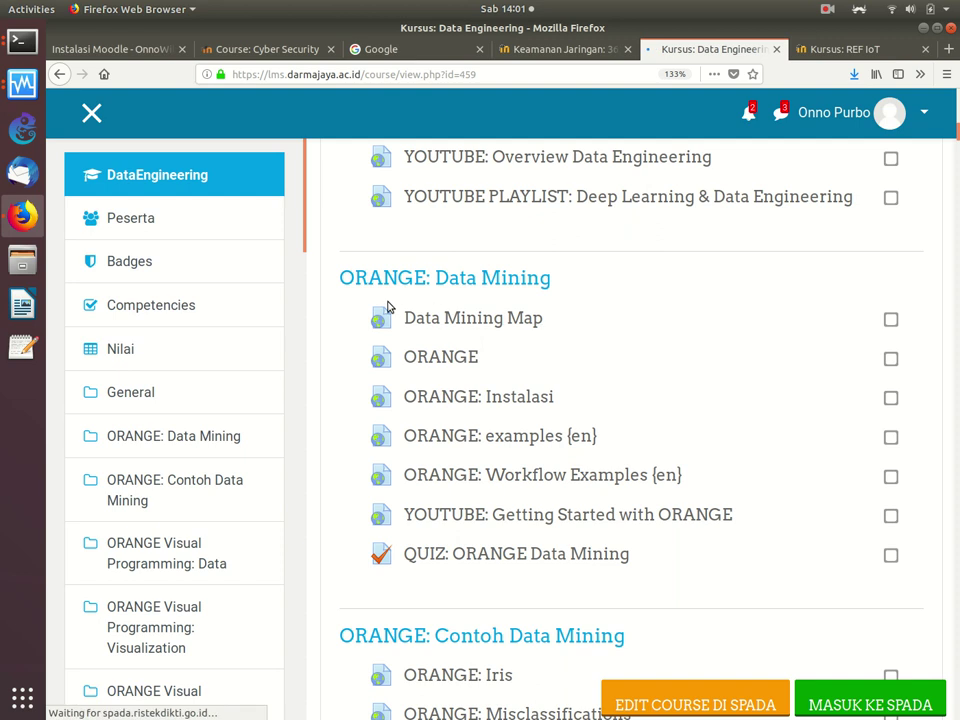
{"action": "scroll", "coordinate": [458, 460], "scroll_direction": "down", "scroll_amount": 1}
{"action": "scroll", "coordinate": [458, 460], "scroll_direction": "down", "scroll_amount": 8}
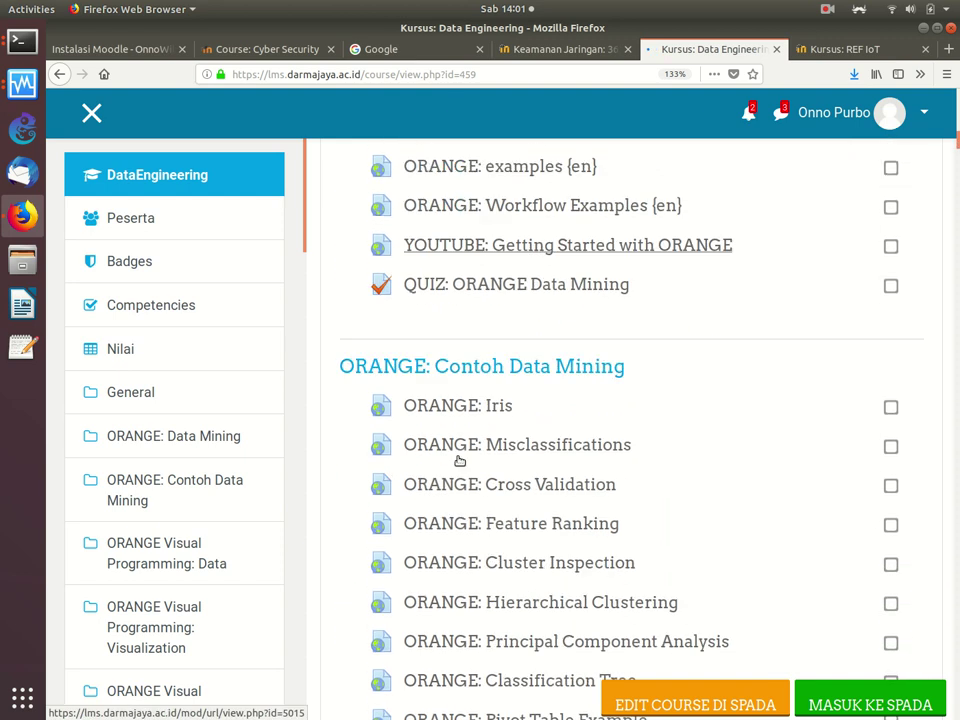
{"action": "scroll", "coordinate": [458, 460], "scroll_direction": "down", "scroll_amount": 3}
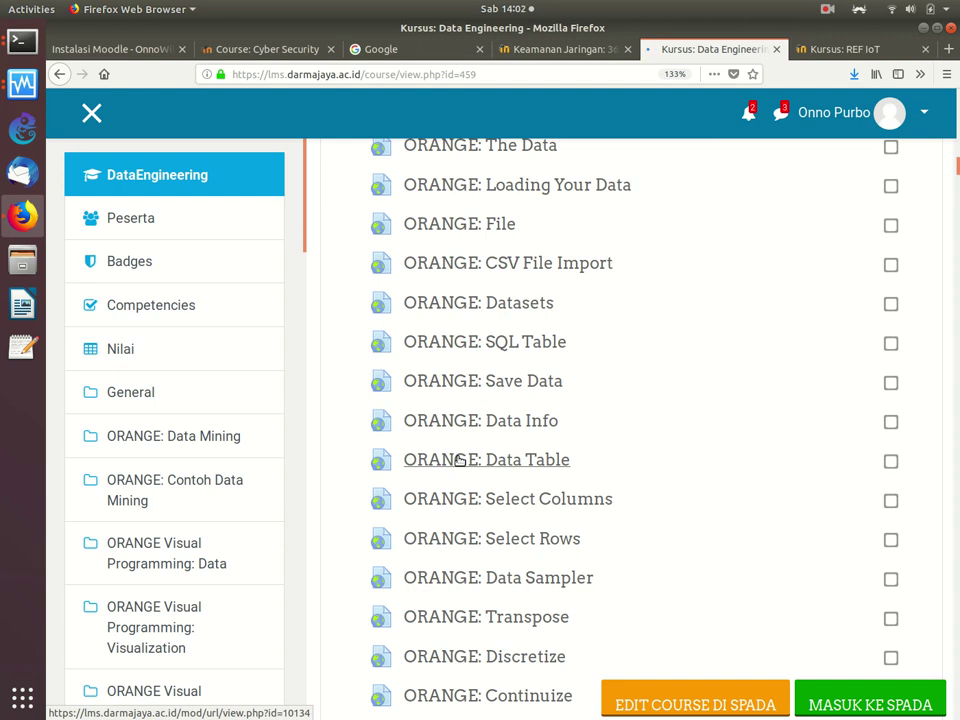
{"action": "left_click", "coordinate": [458, 460]}
{"action": "scroll", "coordinate": [458, 459], "scroll_direction": "down", "scroll_amount": 10}
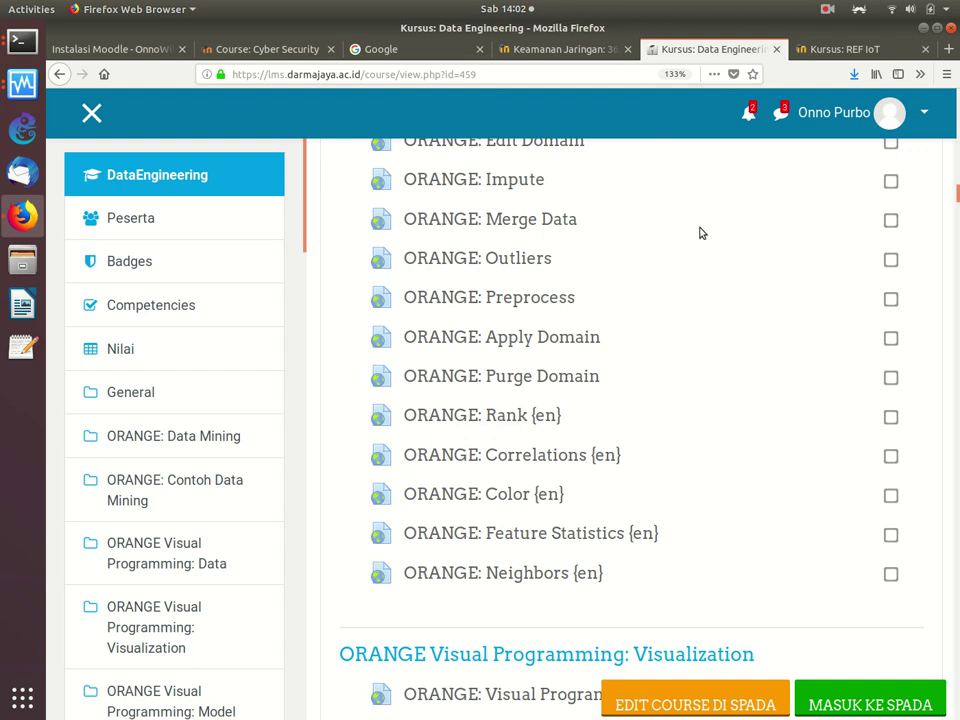
Step: Switch across the open tabs to reach the Course: Cyber Security page
{"action": "left_click", "coordinate": [553, 50]}
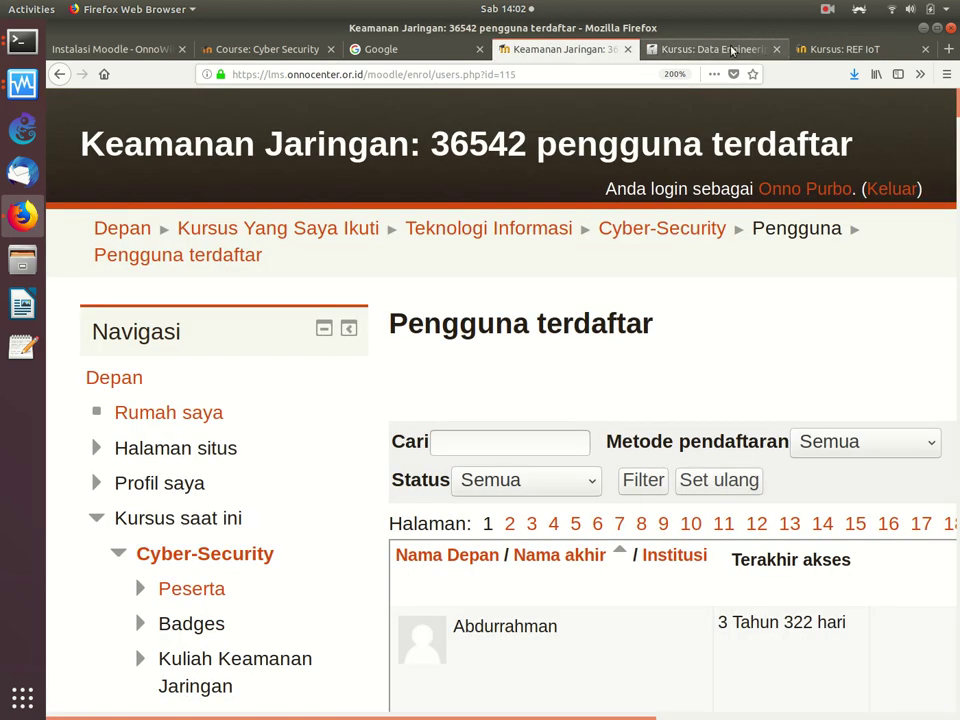
{"action": "left_click", "coordinate": [737, 50]}
{"action": "left_click", "coordinate": [845, 49]}
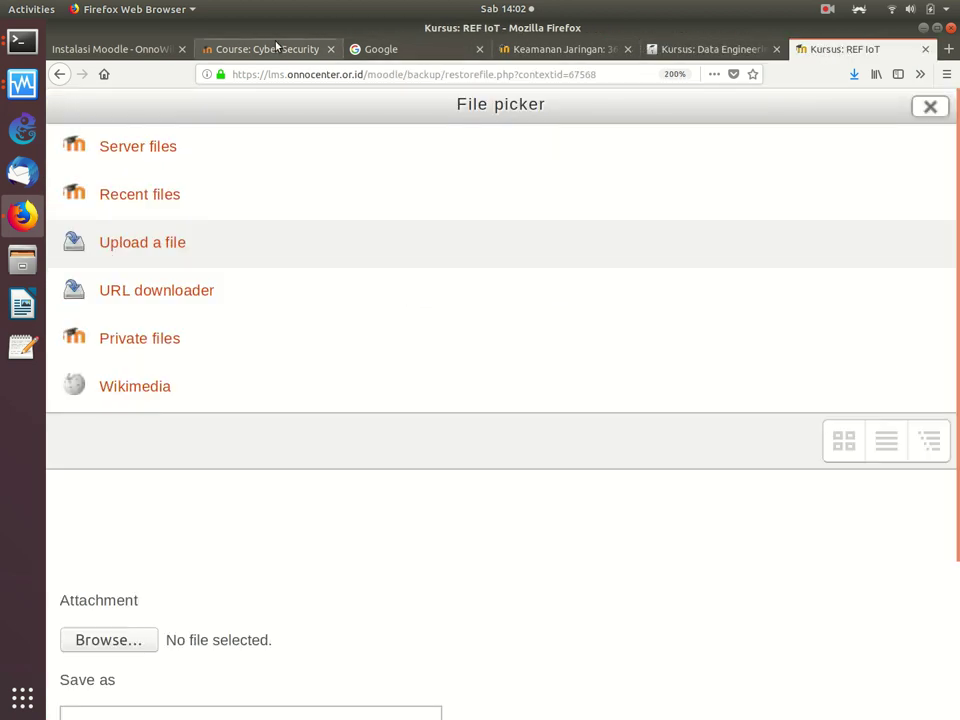
{"action": "left_click", "coordinate": [245, 48]}
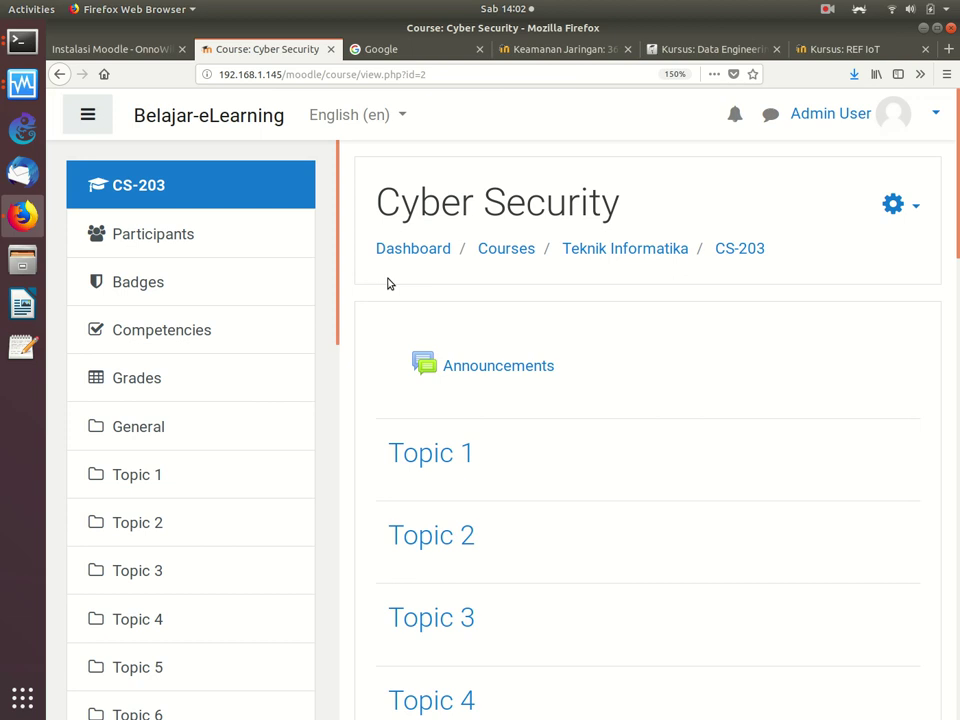
Step: Look over the course page and bring up its course administration gear menu
{"action": "scroll", "coordinate": [632, 317], "scroll_direction": "down", "scroll_amount": 2}
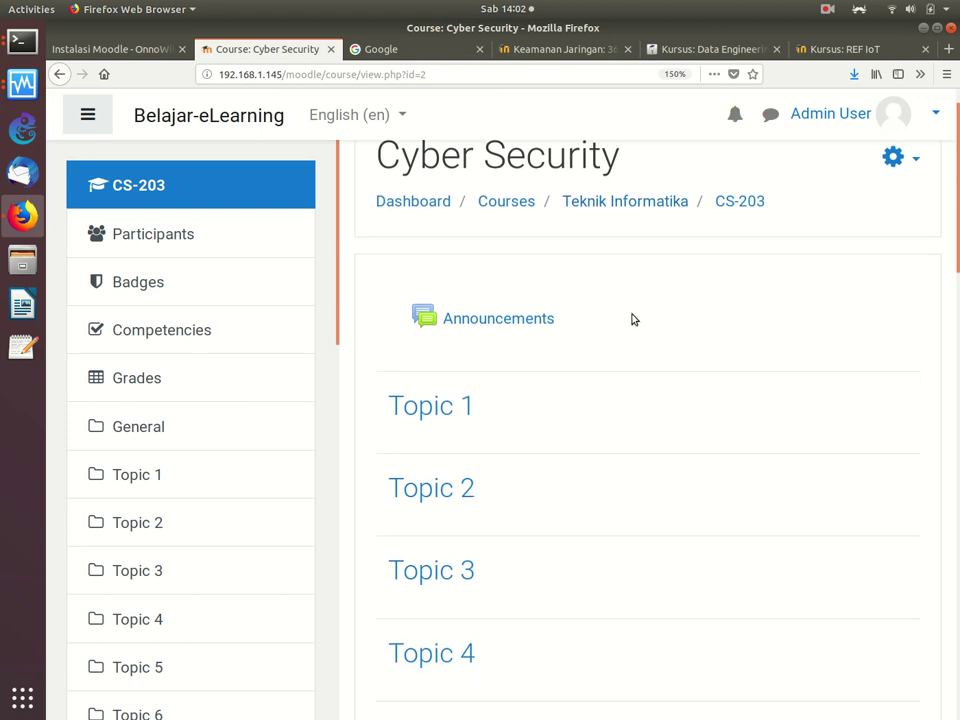
{"action": "scroll", "coordinate": [632, 319], "scroll_direction": "down", "scroll_amount": 15}
{"action": "scroll", "coordinate": [632, 319], "scroll_direction": "up", "scroll_amount": 5}
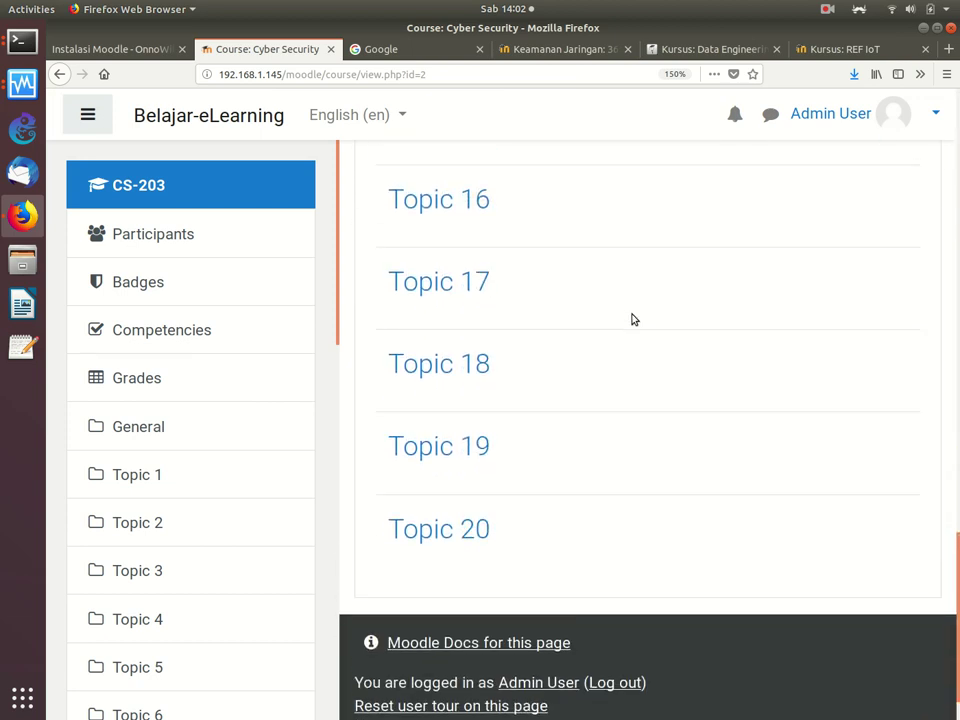
{"action": "scroll", "coordinate": [632, 319], "scroll_direction": "up", "scroll_amount": 10}
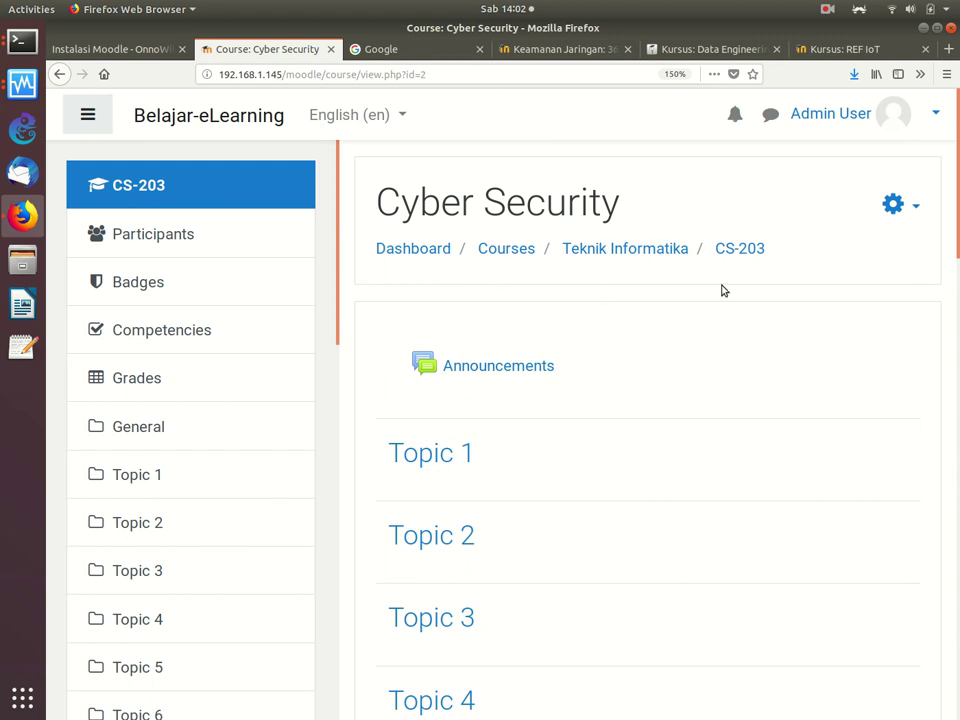
{"action": "left_click", "coordinate": [893, 204]}
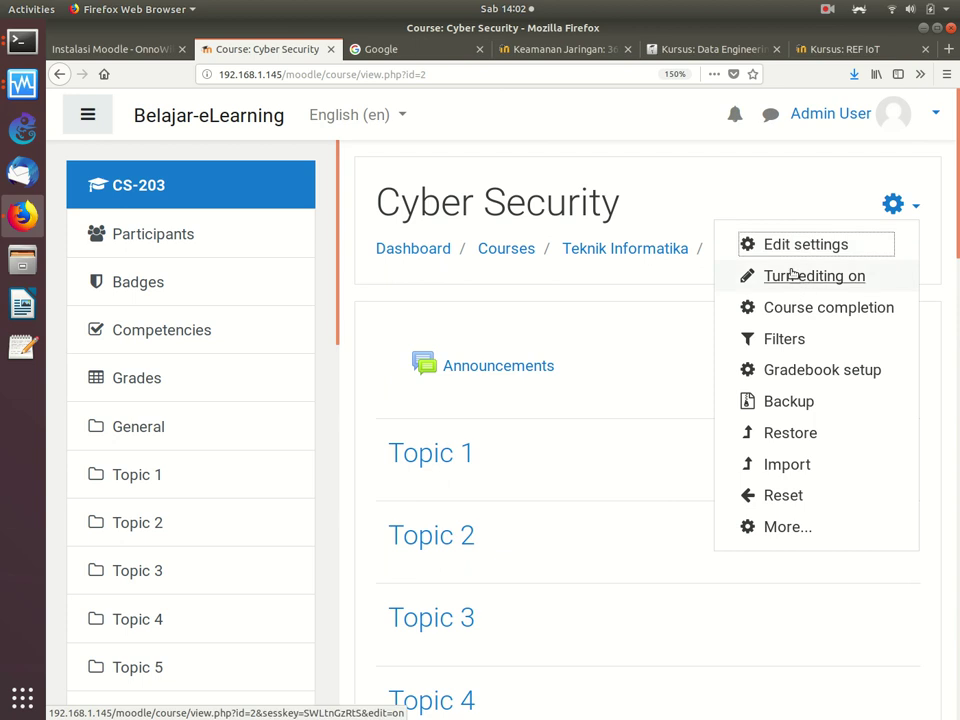
{"action": "left_click", "coordinate": [519, 304]}
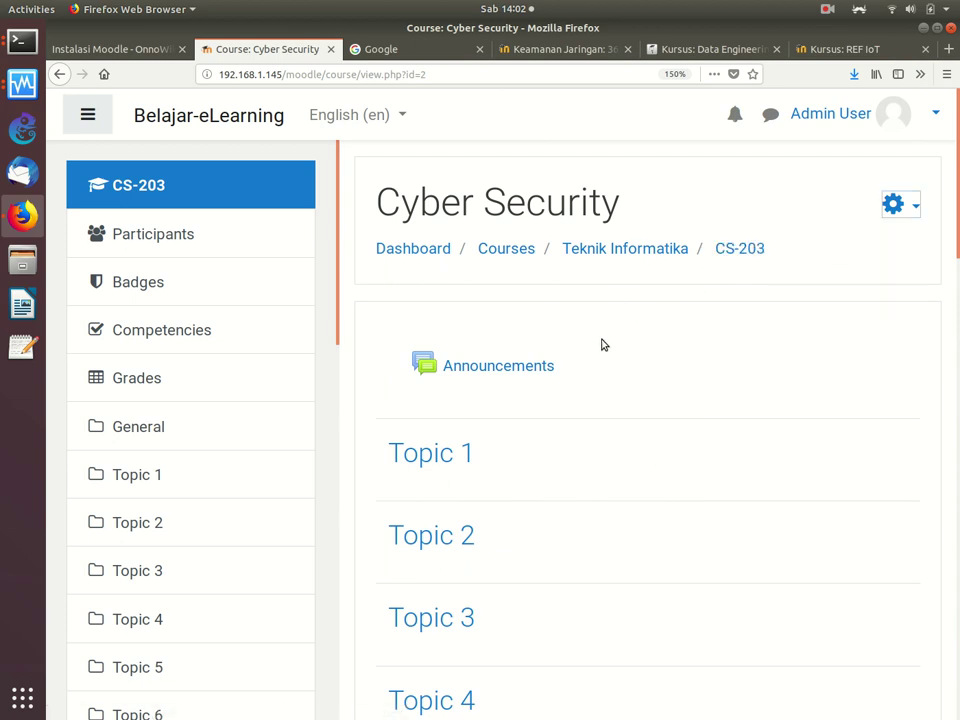
{"action": "left_click", "coordinate": [887, 205]}
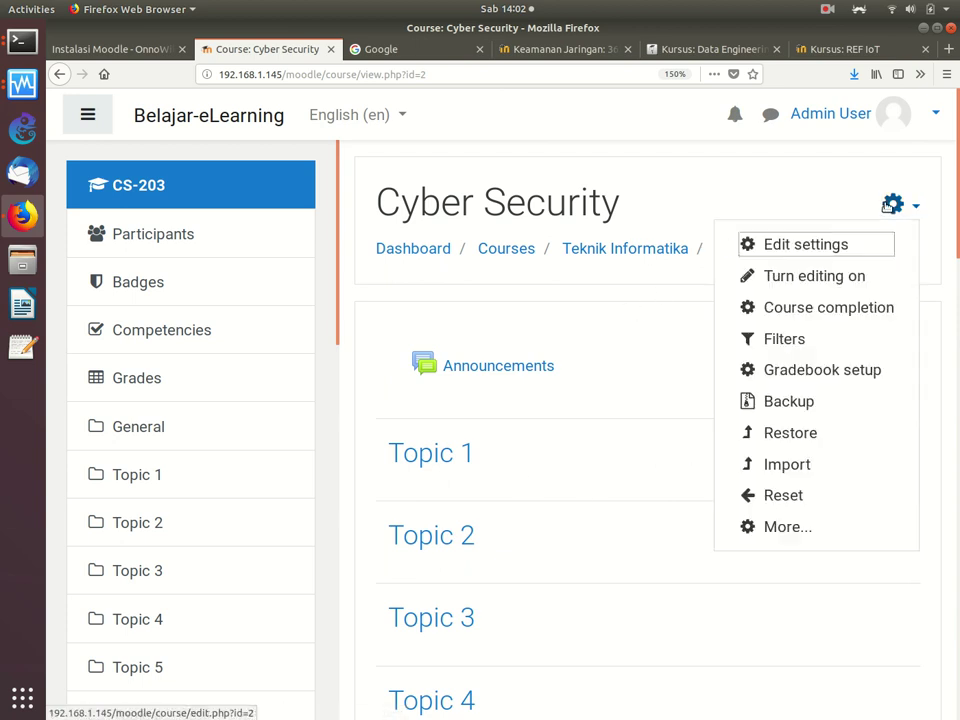
Step: Turn editing on and rename Topic 1 to Pendahuluan
{"action": "left_click", "coordinate": [805, 278]}
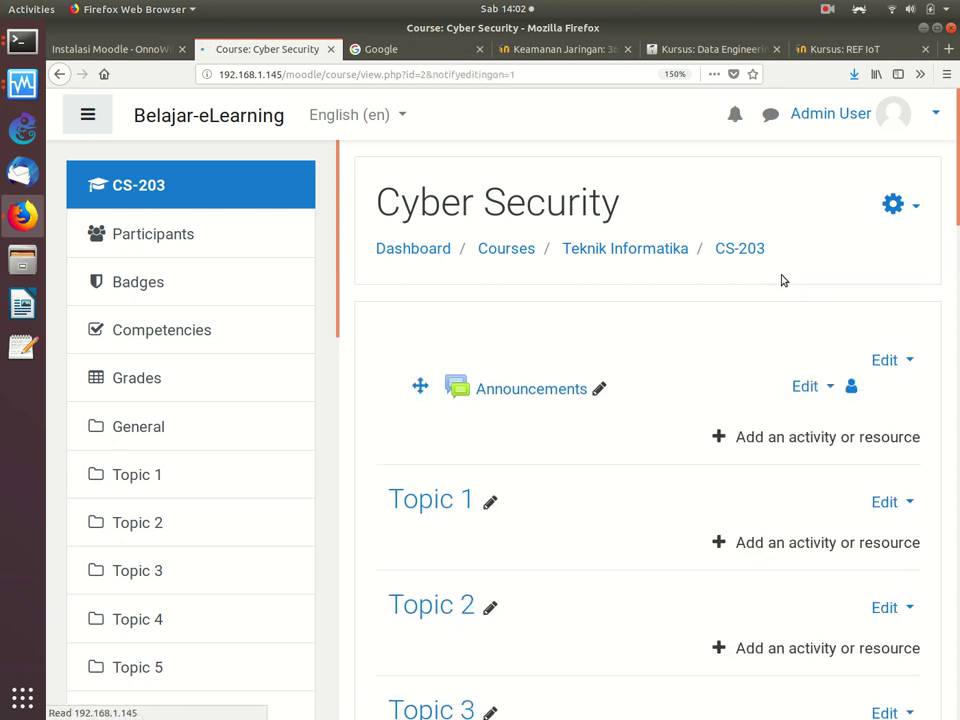
{"action": "scroll", "coordinate": [783, 280], "scroll_direction": "down", "scroll_amount": 1}
{"action": "scroll", "coordinate": [783, 280], "scroll_direction": "down", "scroll_amount": 2}
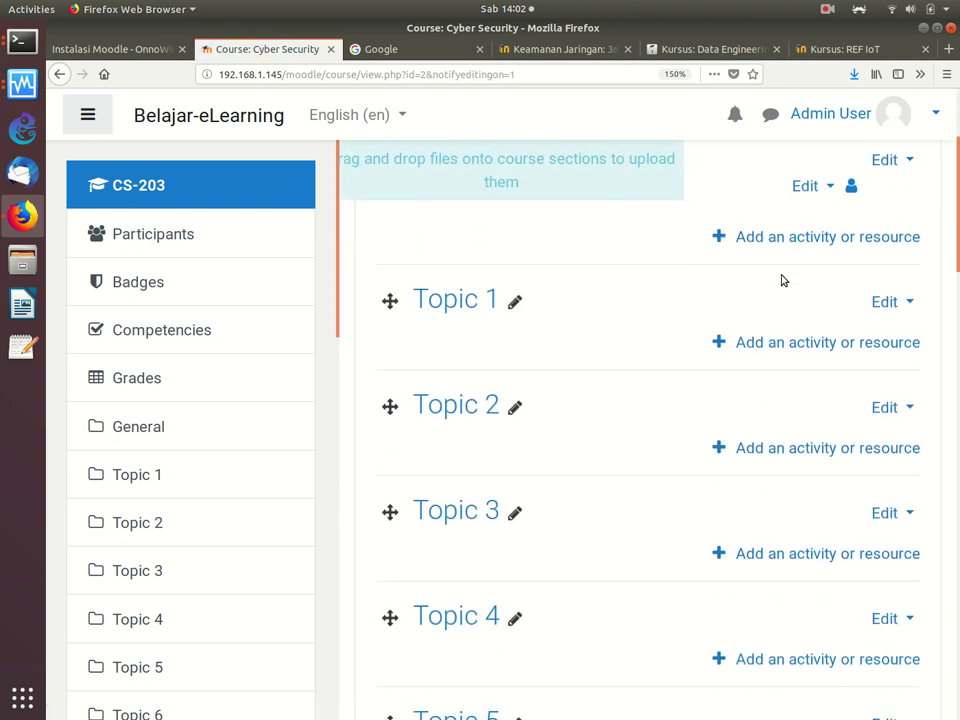
{"action": "scroll", "coordinate": [783, 280], "scroll_direction": "up", "scroll_amount": 2}
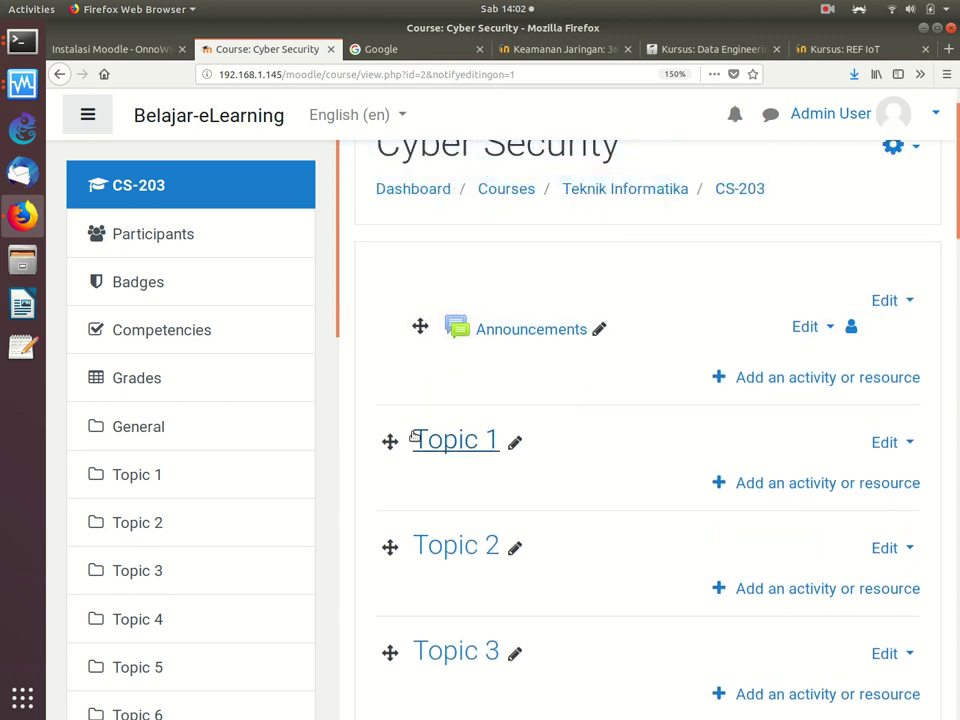
{"action": "left_click", "coordinate": [515, 442]}
{"action": "type", "text": "Pendahuluan"}
{"action": "key", "text": "Return"}
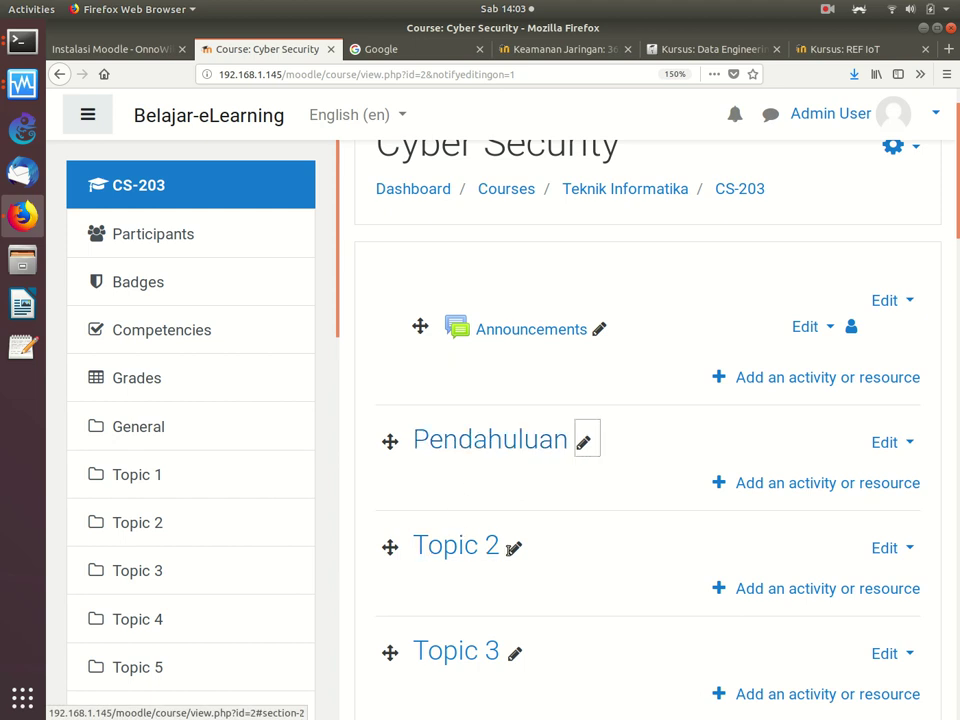
Step: Rename Topic 2 to Keamanan Server and Topic 3 to Keamanan File
{"action": "left_click", "coordinate": [514, 548]}
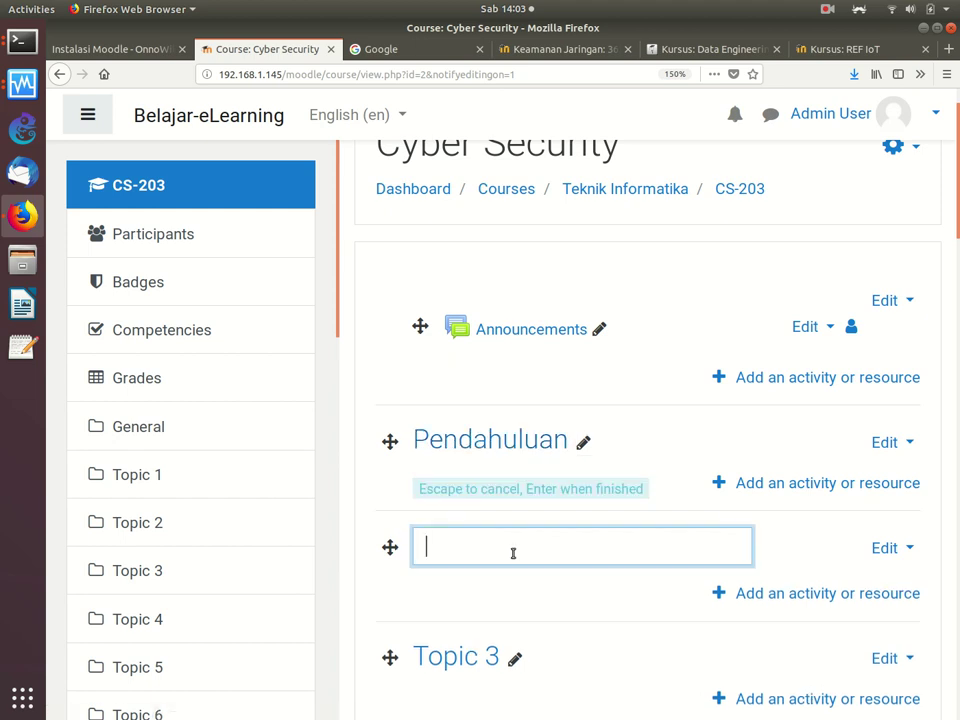
{"action": "type", "text": "Keamanan Server"}
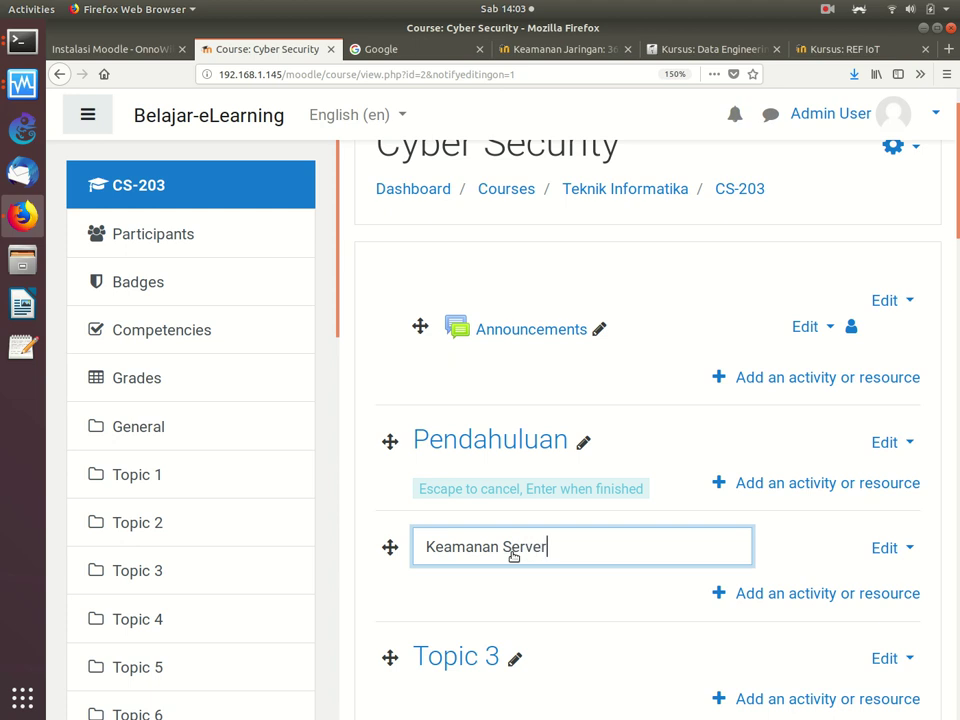
{"action": "key", "text": "Return"}
{"action": "left_click", "coordinate": [518, 655]}
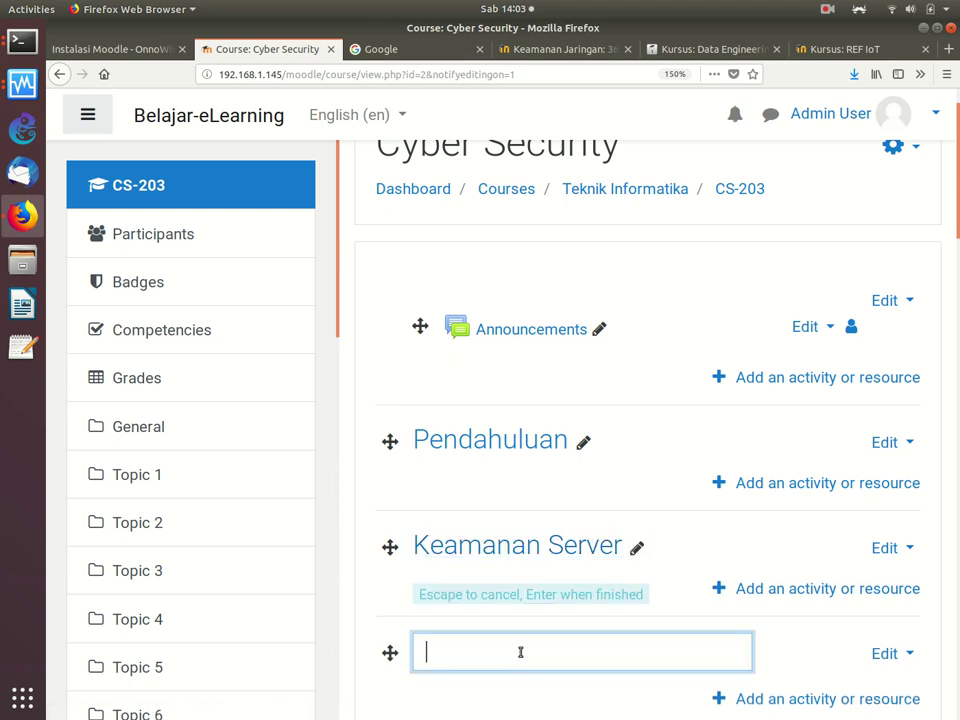
{"action": "type", "text": "Keamanan Fu"}
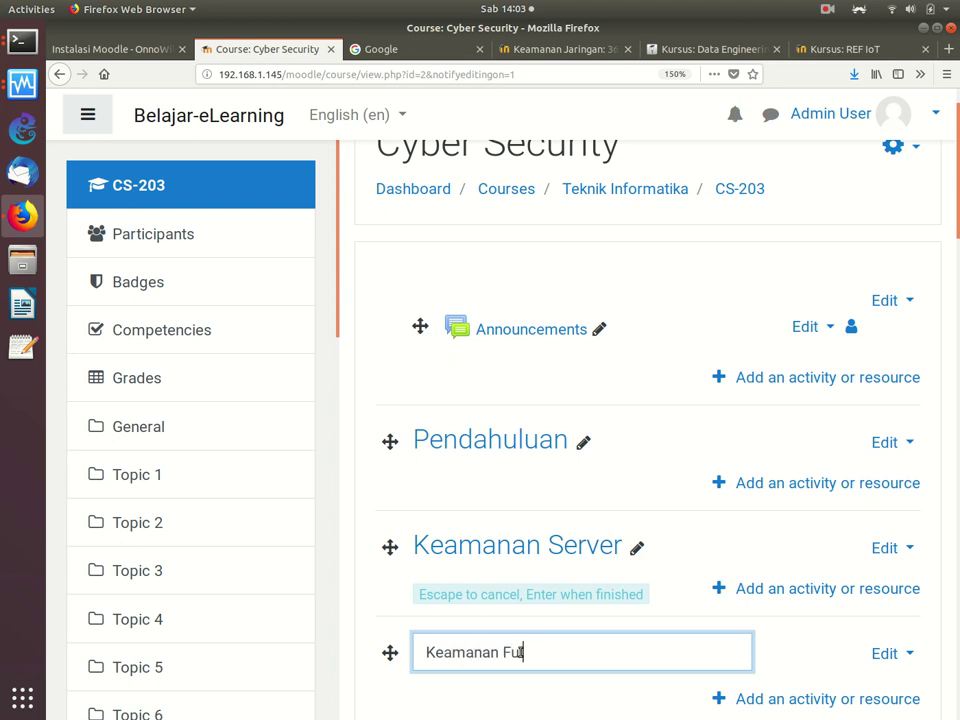
{"action": "key", "text": "BackSpace"}
{"action": "type", "text": "ile"}
{"action": "key", "text": "Return"}
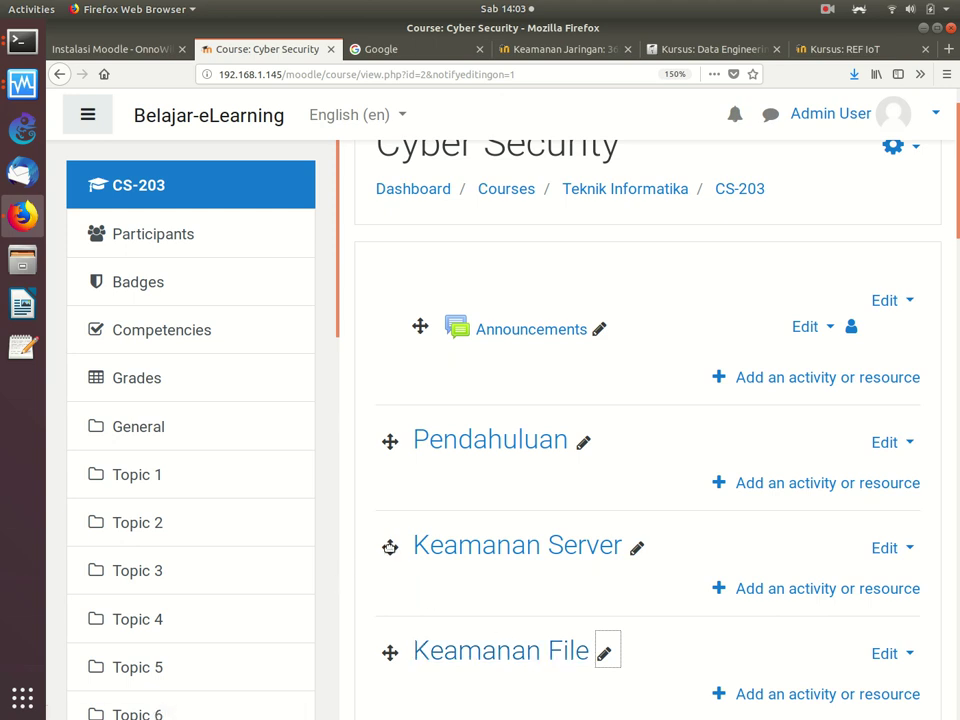
Step: Drag Keamanan Server and Pendahuluan below Keamanan File so Keamanan File leads the sections
{"action": "left_click_drag", "start_coordinate": [389, 548], "coordinate": [375, 666]}
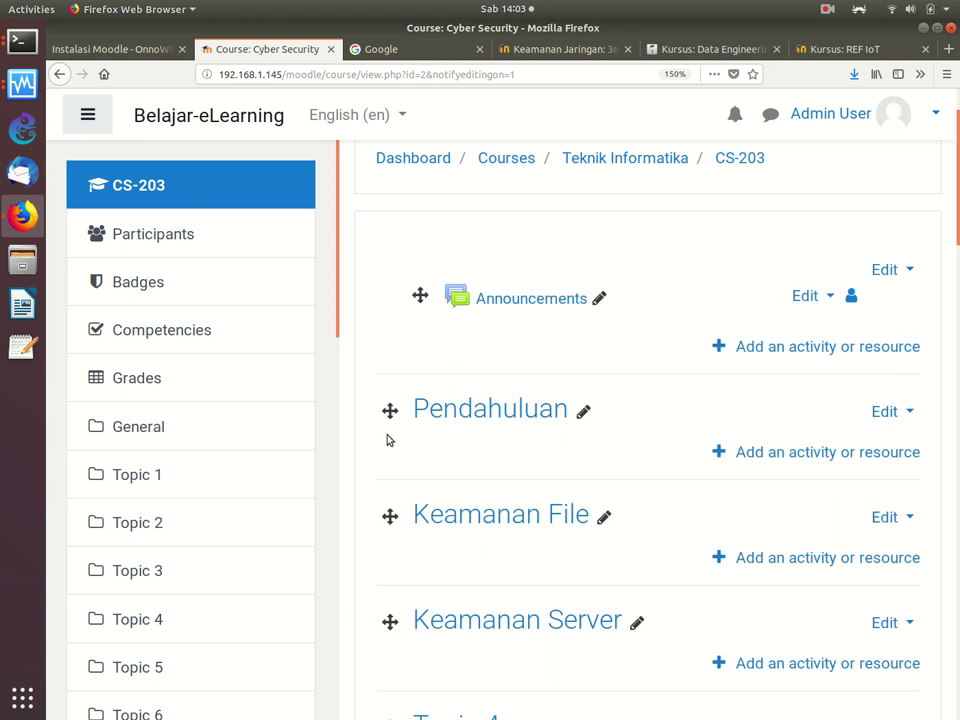
{"action": "left_click_drag", "start_coordinate": [389, 410], "coordinate": [378, 624]}
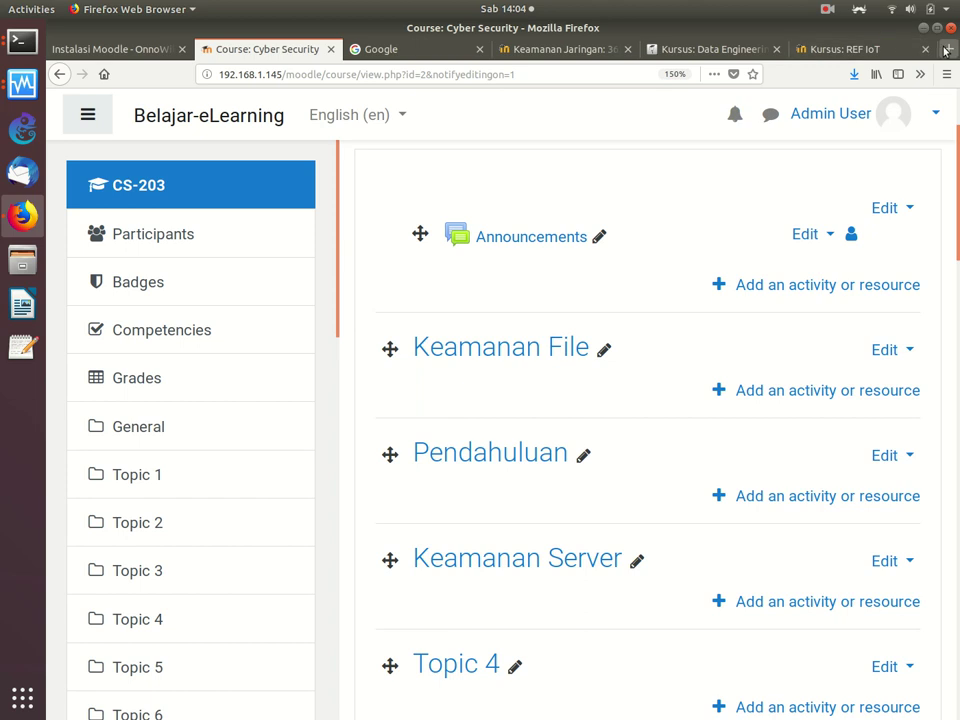
Step: Google 'Cyber Security Introduction' in a new tab, zoom in, and open the javatpoint result
{"action": "key", "text": "ctrl+t"}
{"action": "left_click", "coordinate": [624, 178]}
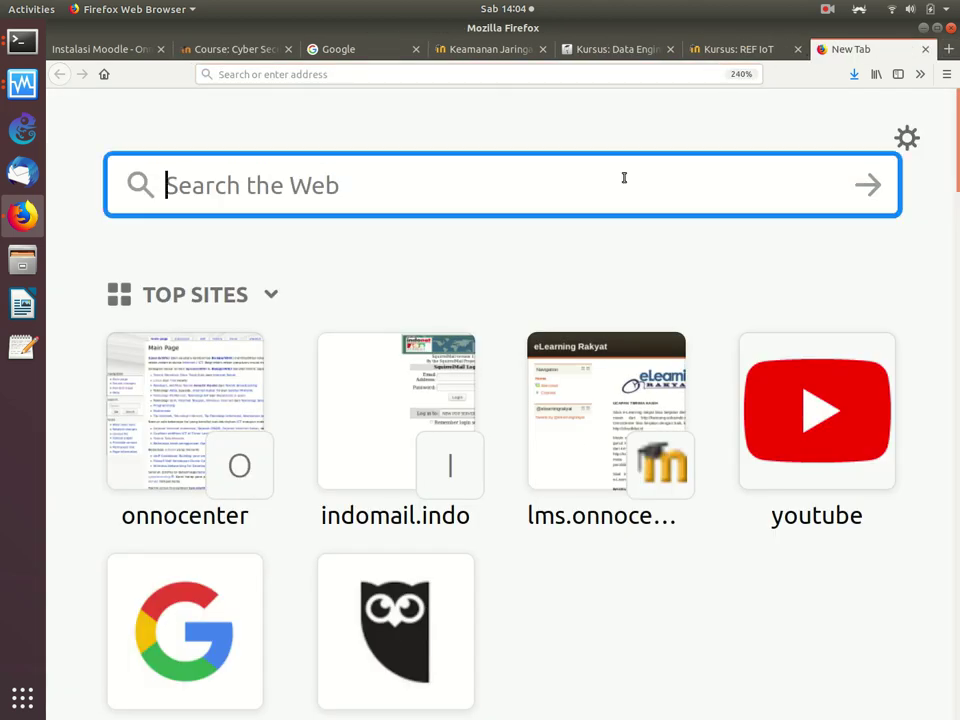
{"action": "type", "text": "P"}
{"action": "key", "text": "BackSpace"}
{"action": "type", "text": "Cyber"}
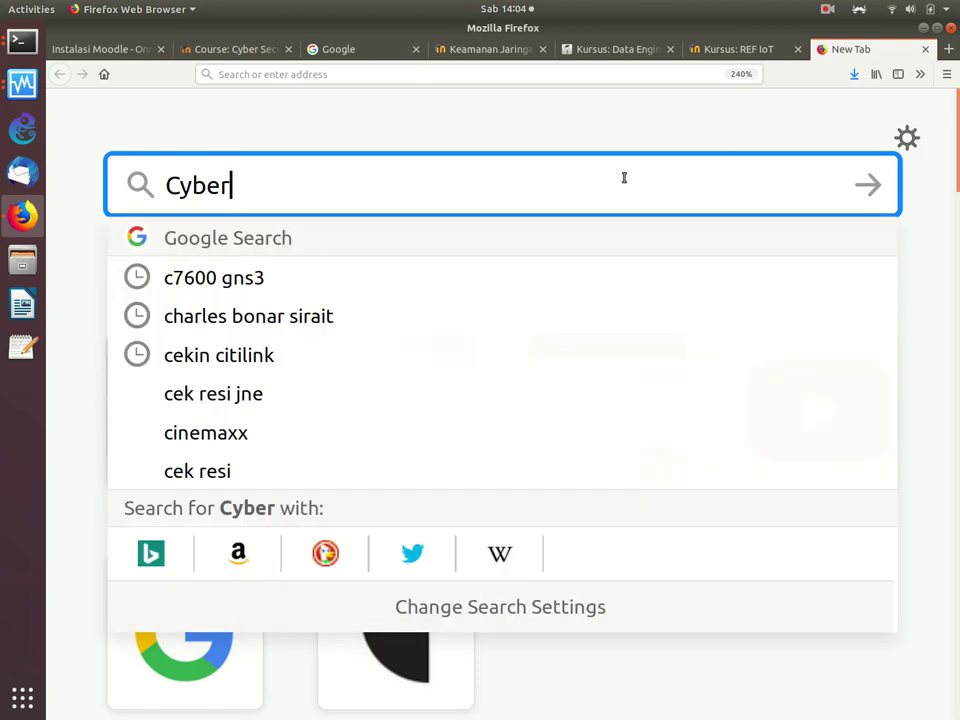
{"action": "type", "text": " Security I"}
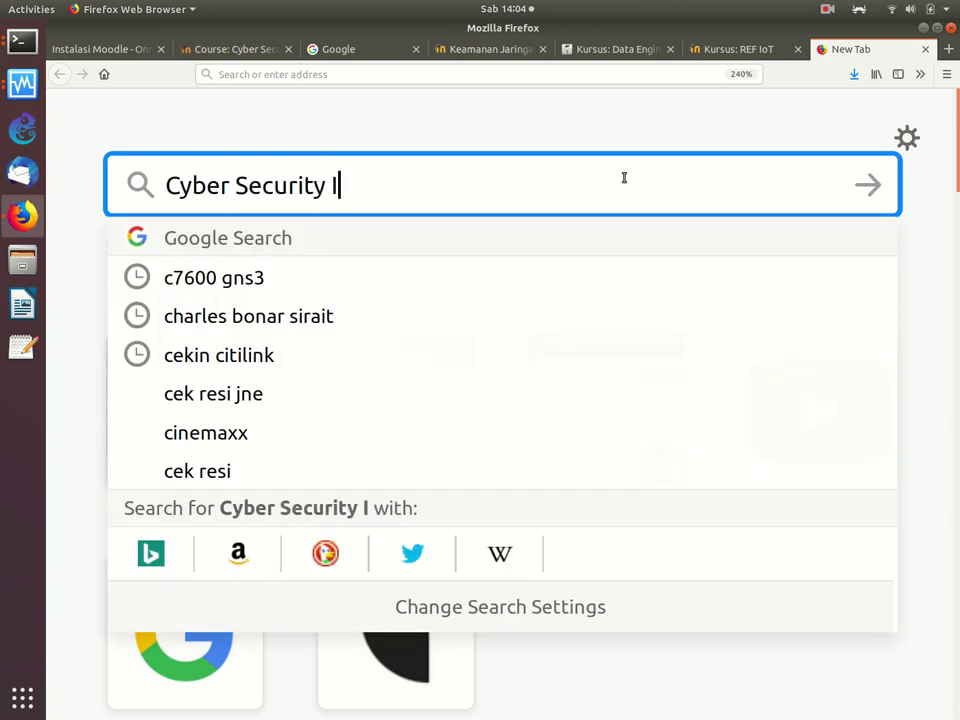
{"action": "type", "text": "ntroduc"}
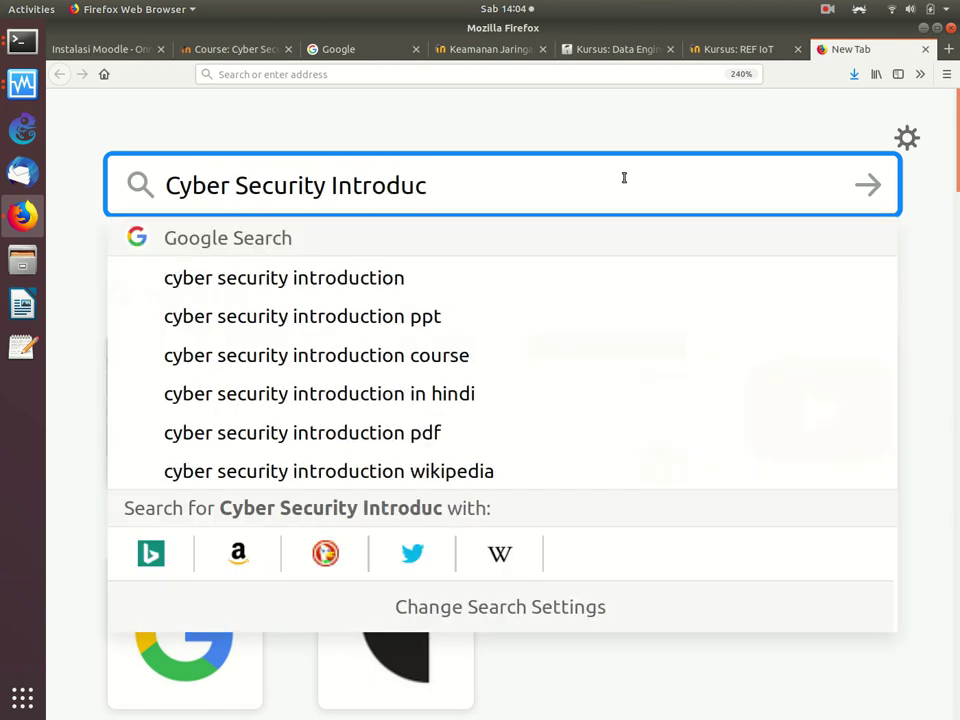
{"action": "type", "text": "tion"}
{"action": "key", "text": "Return"}
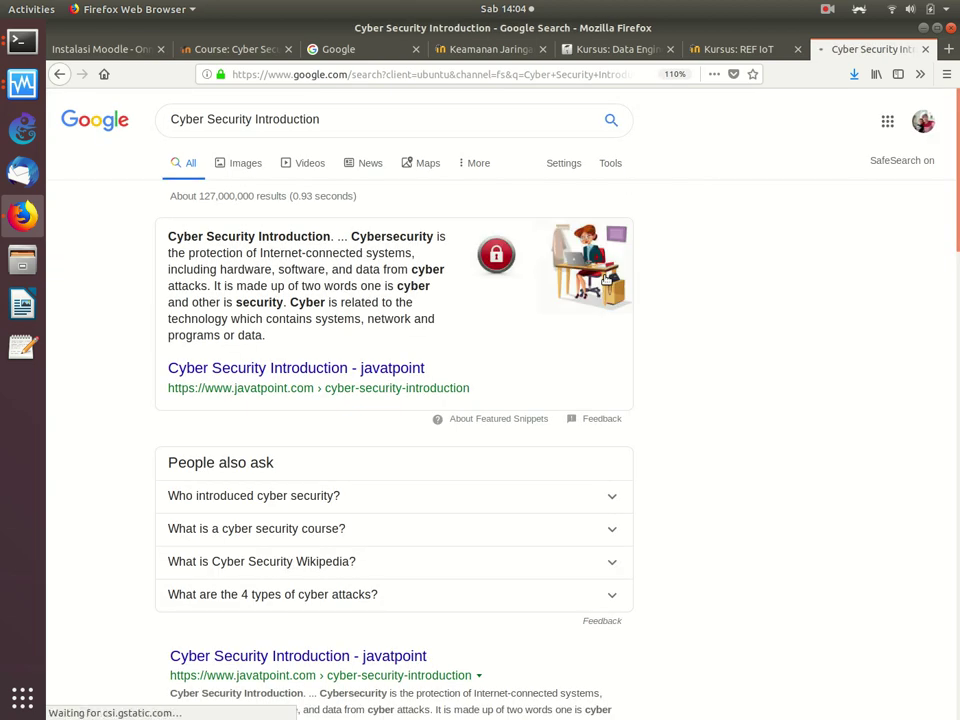
{"action": "key", "text": "ctrl+plus"}
{"action": "key", "text": "ctrl+plus"}
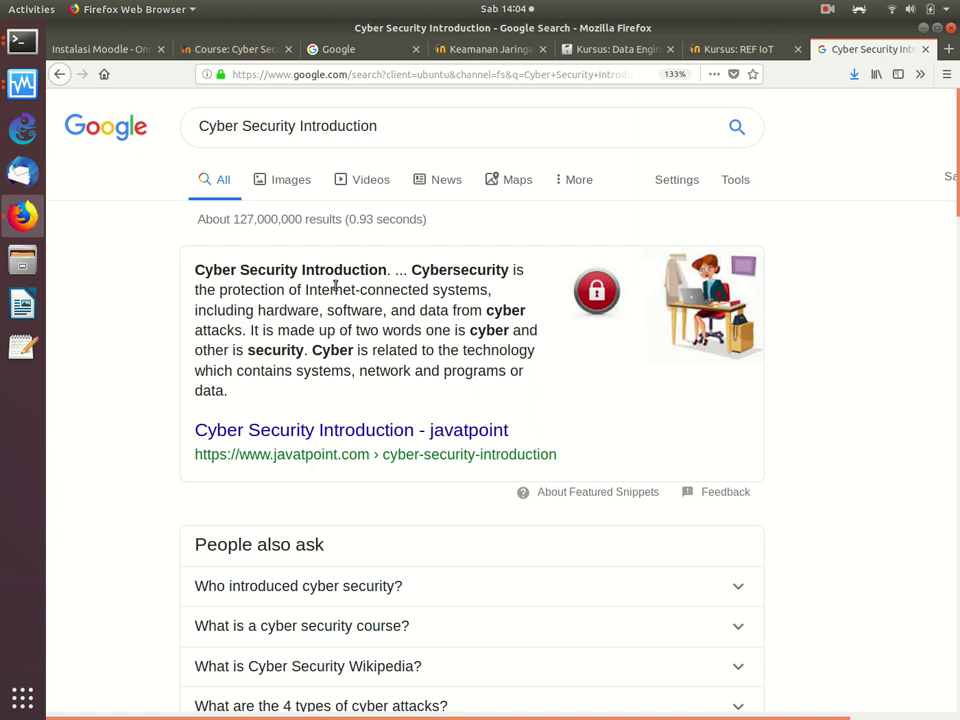
{"action": "scroll", "coordinate": [334, 289], "scroll_direction": "down", "scroll_amount": 5}
{"action": "scroll", "coordinate": [335, 291], "scroll_direction": "down", "scroll_amount": 3}
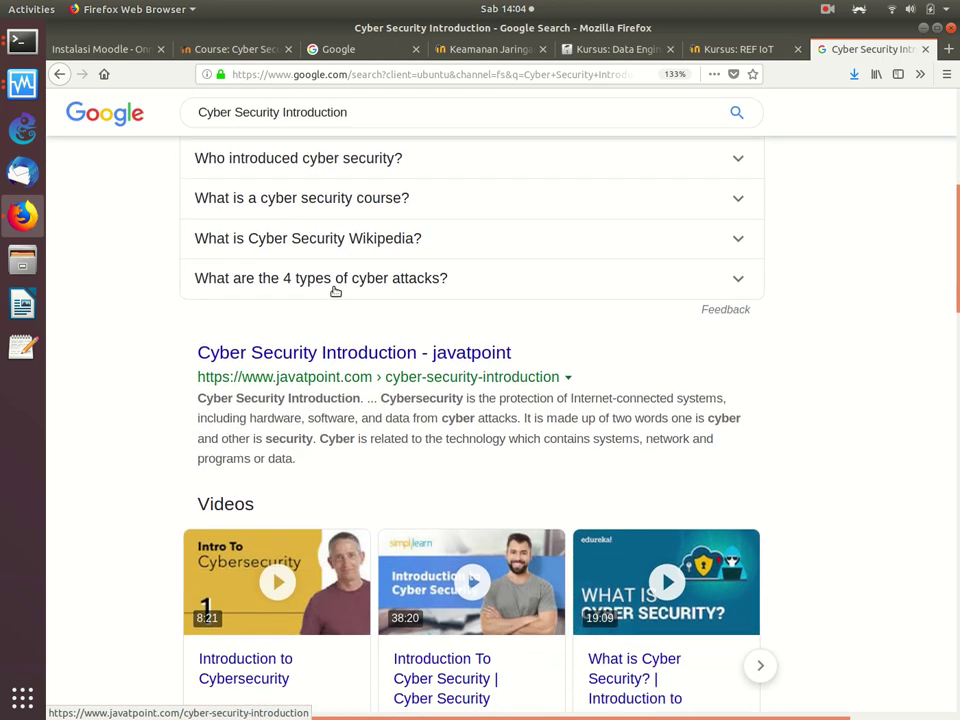
{"action": "left_click", "coordinate": [333, 354]}
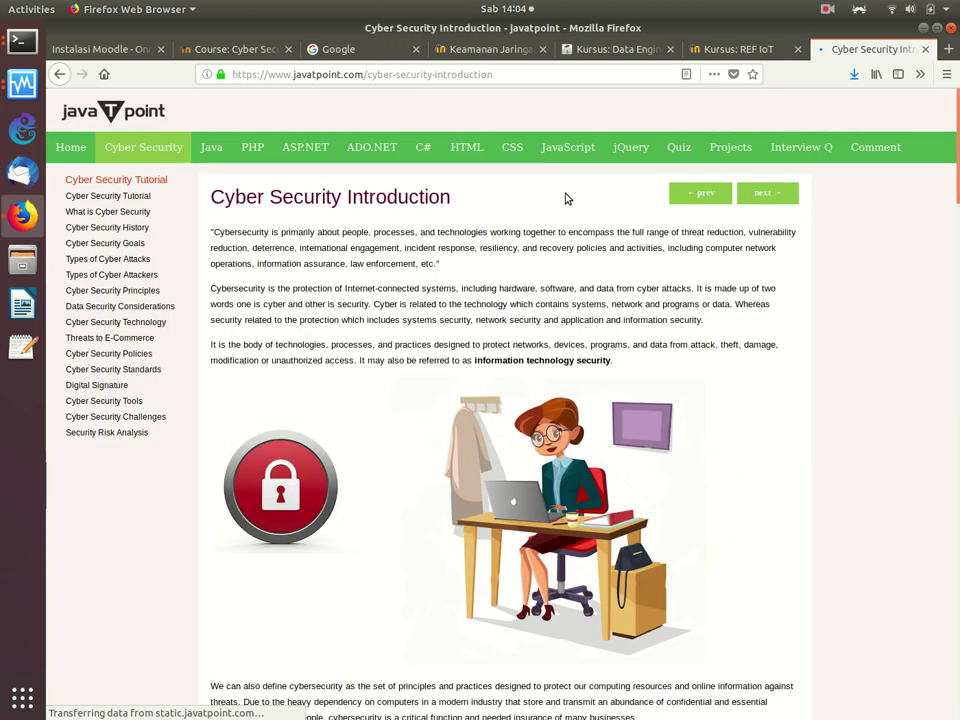
Step: Read the javatpoint article, glance at History of Cyber Security, then go back to the introduction
{"action": "scroll", "coordinate": [566, 198], "scroll_direction": "down", "scroll_amount": 2}
{"action": "scroll", "coordinate": [566, 198], "scroll_direction": "down", "scroll_amount": 10}
{"action": "scroll", "coordinate": [567, 198], "scroll_direction": "up", "scroll_amount": 15}
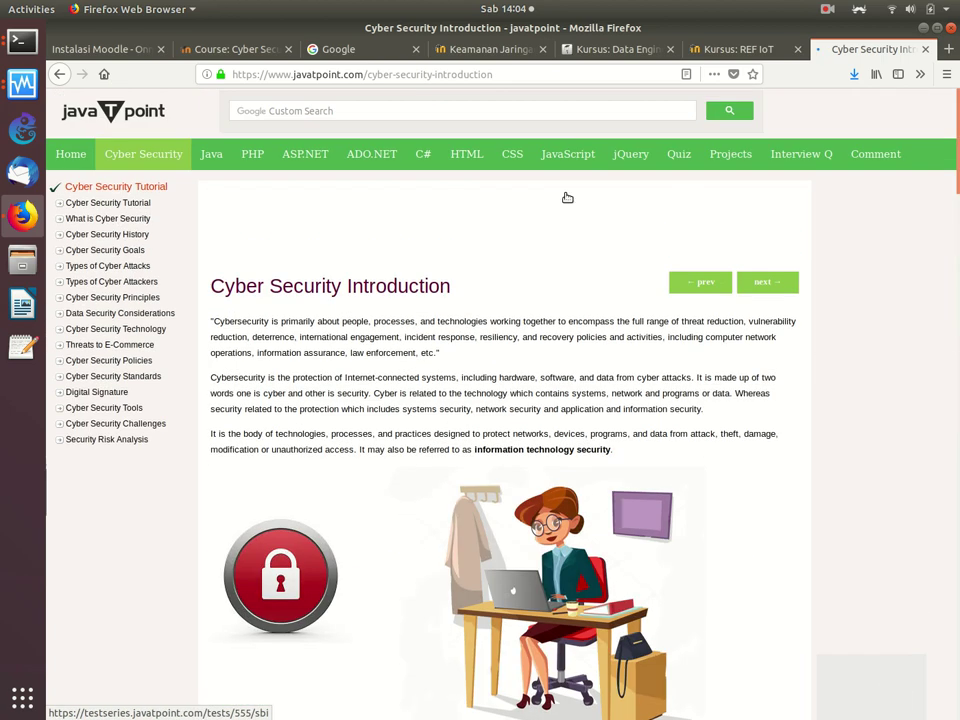
{"action": "scroll", "coordinate": [469, 204], "scroll_direction": "down", "scroll_amount": 2}
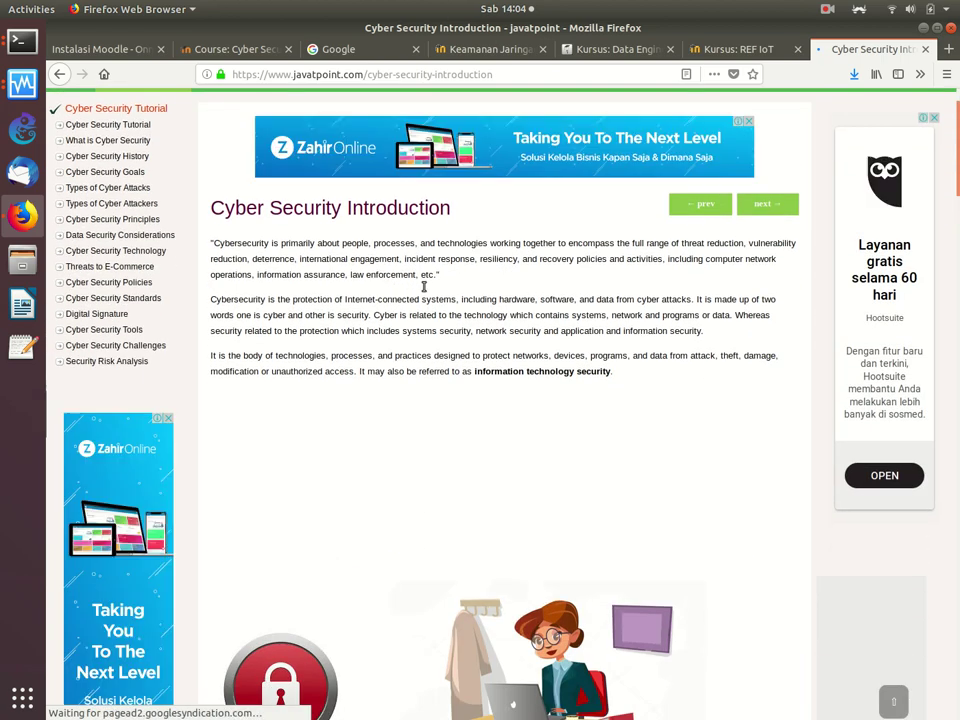
{"action": "scroll", "coordinate": [422, 288], "scroll_direction": "down", "scroll_amount": 8}
{"action": "scroll", "coordinate": [422, 291], "scroll_direction": "down", "scroll_amount": 5}
{"action": "scroll", "coordinate": [422, 291], "scroll_direction": "down", "scroll_amount": 1}
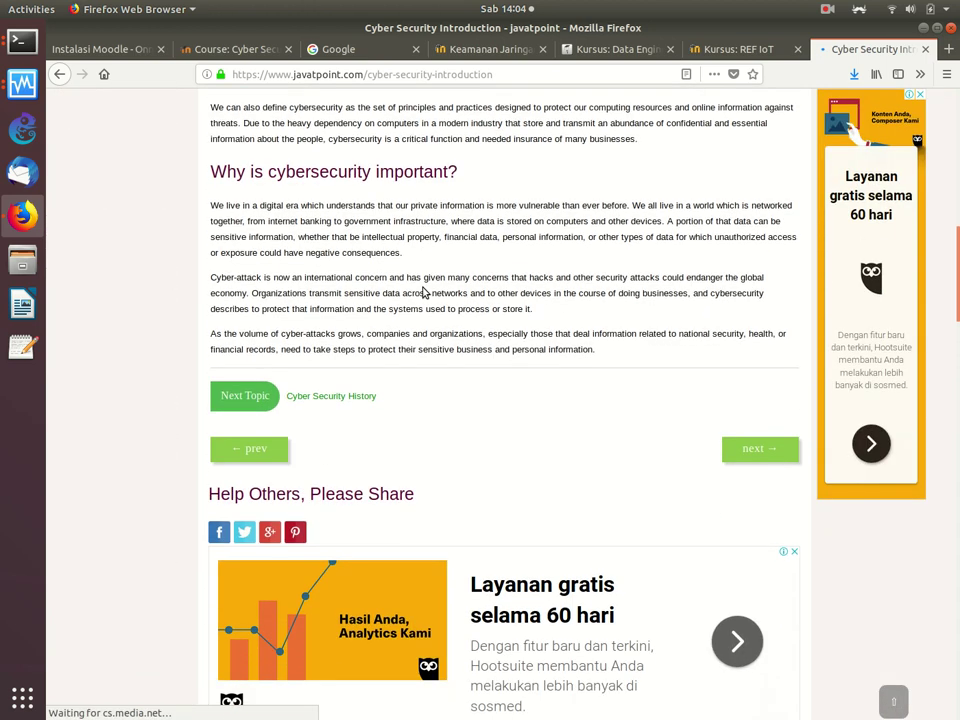
{"action": "left_click", "coordinate": [757, 453]}
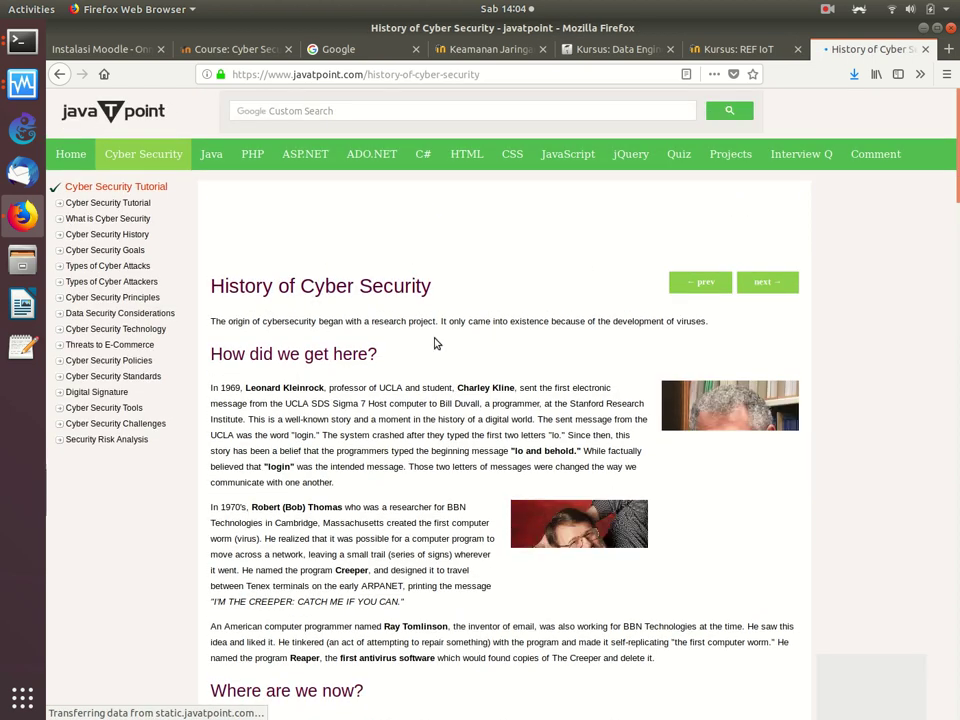
{"action": "scroll", "coordinate": [417, 365], "scroll_direction": "down", "scroll_amount": 8}
{"action": "scroll", "coordinate": [417, 365], "scroll_direction": "up", "scroll_amount": 8}
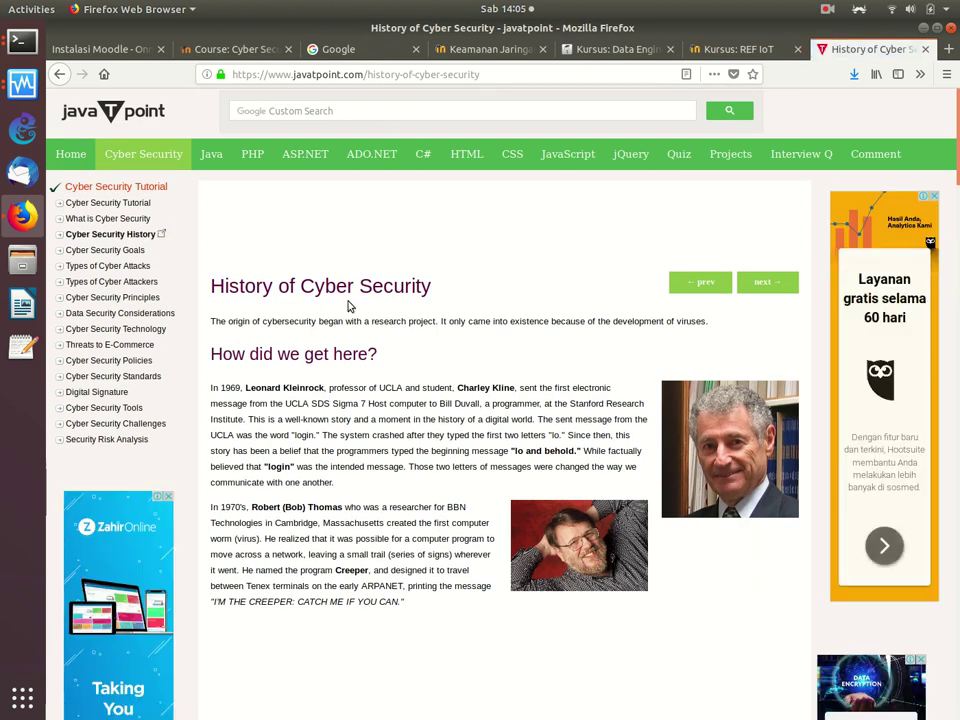
{"action": "scroll", "coordinate": [349, 303], "scroll_direction": "down", "scroll_amount": 15}
{"action": "scroll", "coordinate": [349, 306], "scroll_direction": "up", "scroll_amount": 15}
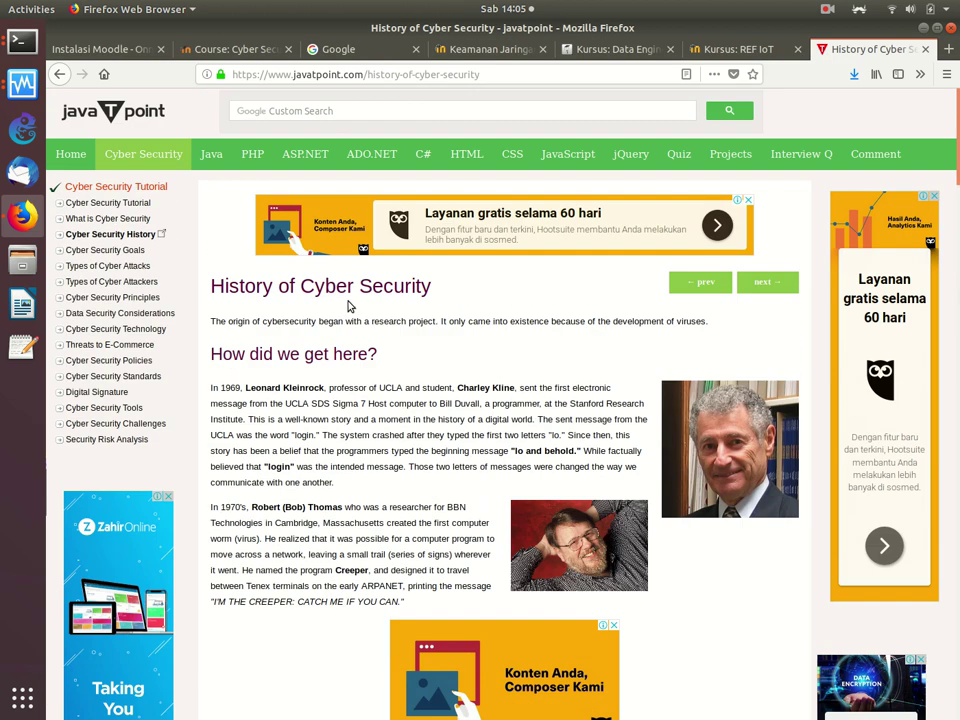
{"action": "left_click", "coordinate": [57, 77]}
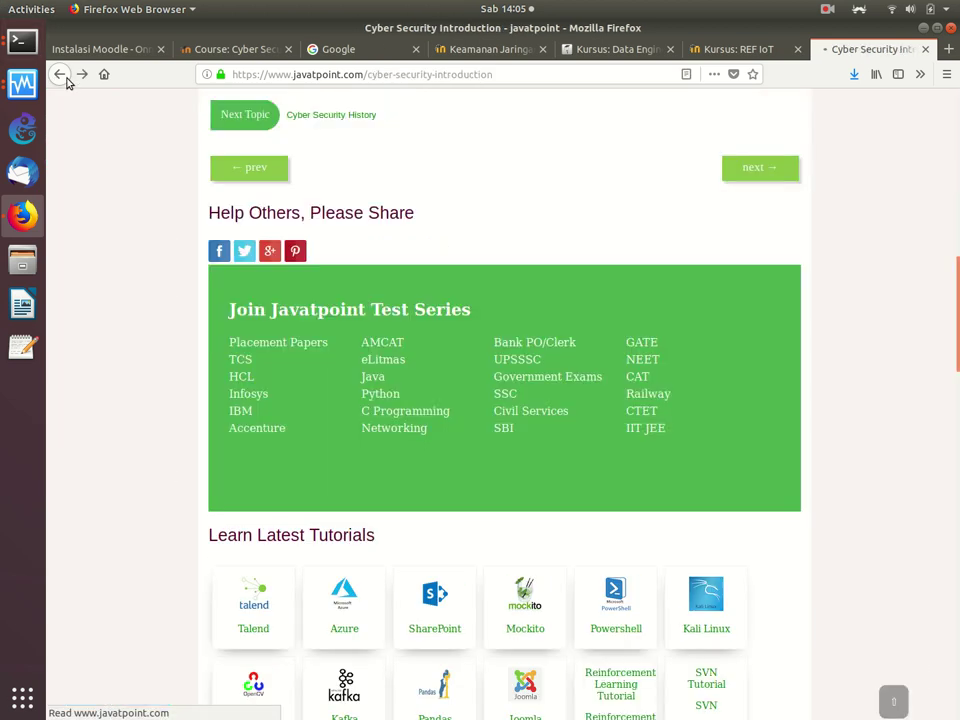
Step: Copy the Cyber Security Introduction page address and return to the Moodle course tab
{"action": "left_click", "coordinate": [490, 74]}
{"action": "key", "text": "ctrl+c"}
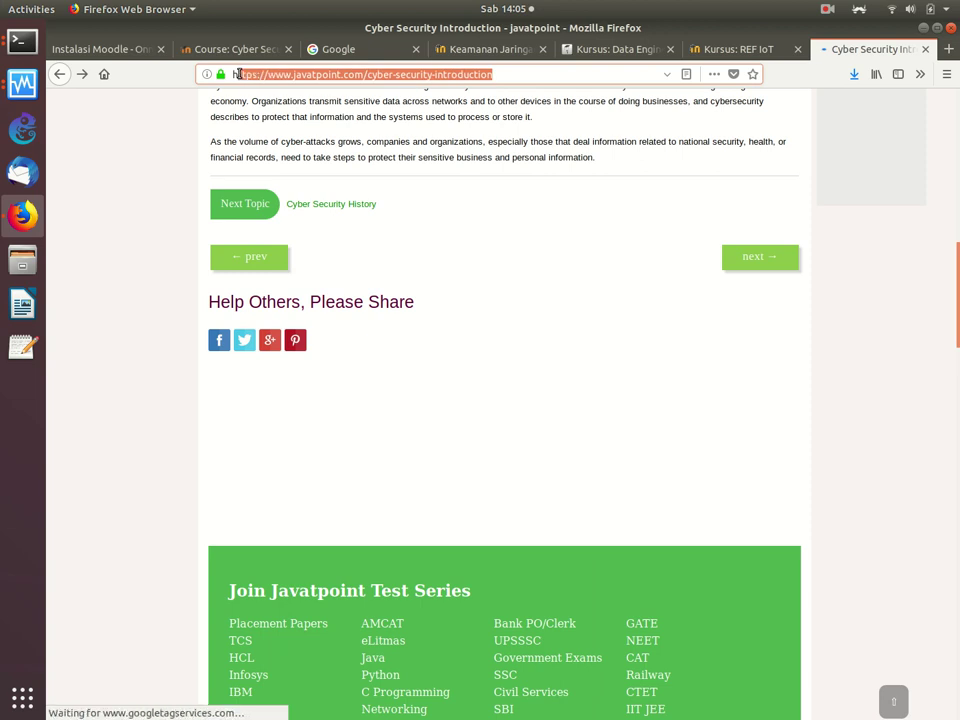
{"action": "right_click", "coordinate": [282, 87]}
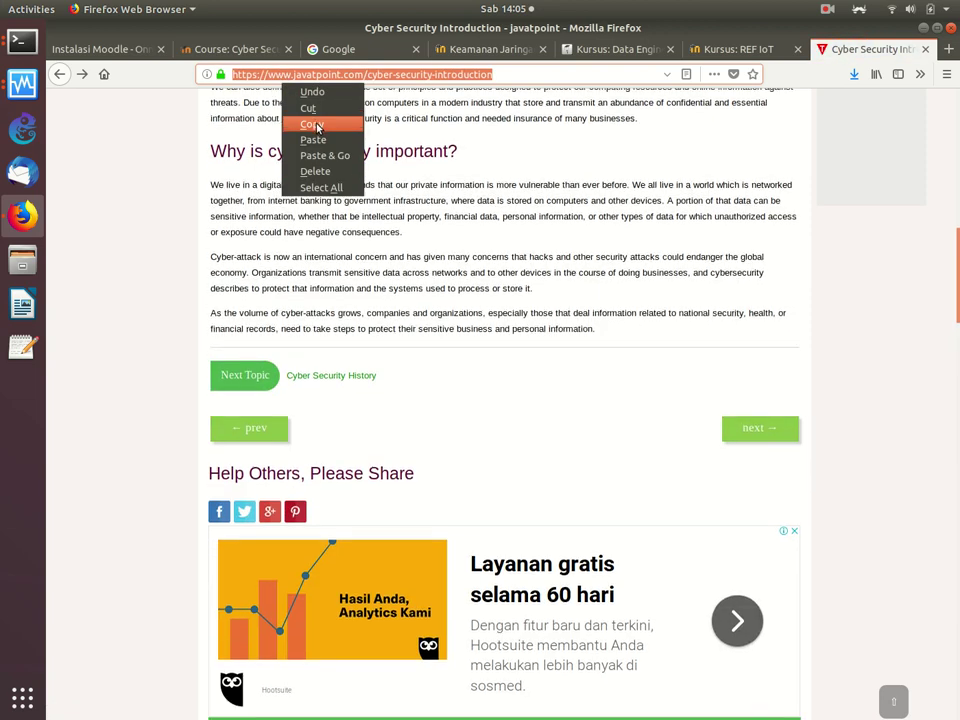
{"action": "left_click", "coordinate": [311, 123]}
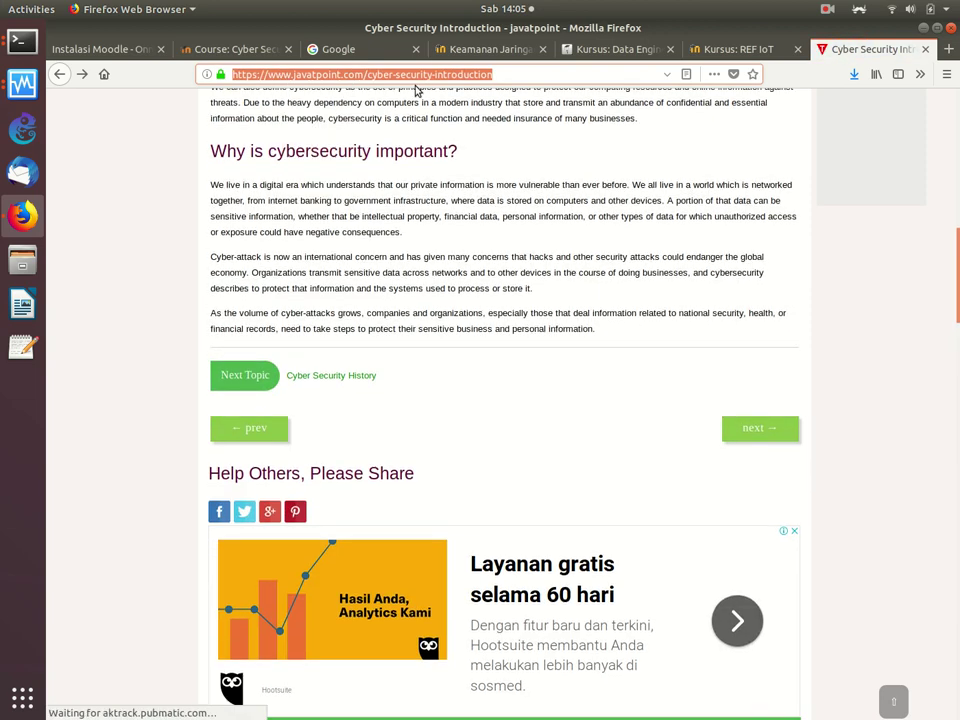
{"action": "left_click", "coordinate": [232, 49]}
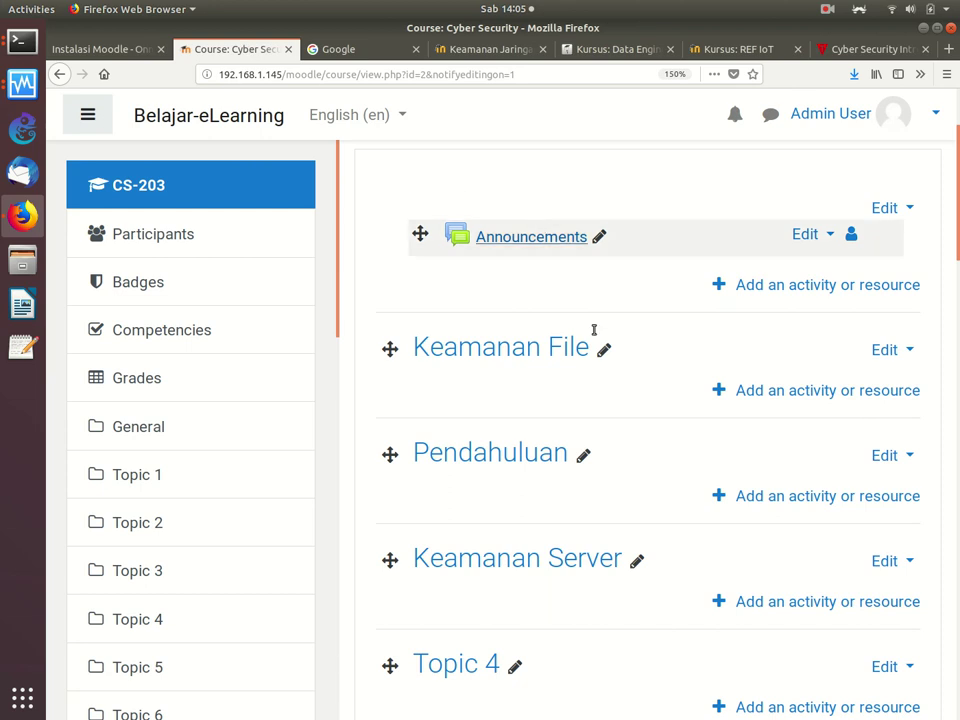
Step: Create a URL resource named 'Introduction' under Pendahuluan with the pasted javatpoint address, and save
{"action": "left_click", "coordinate": [782, 500]}
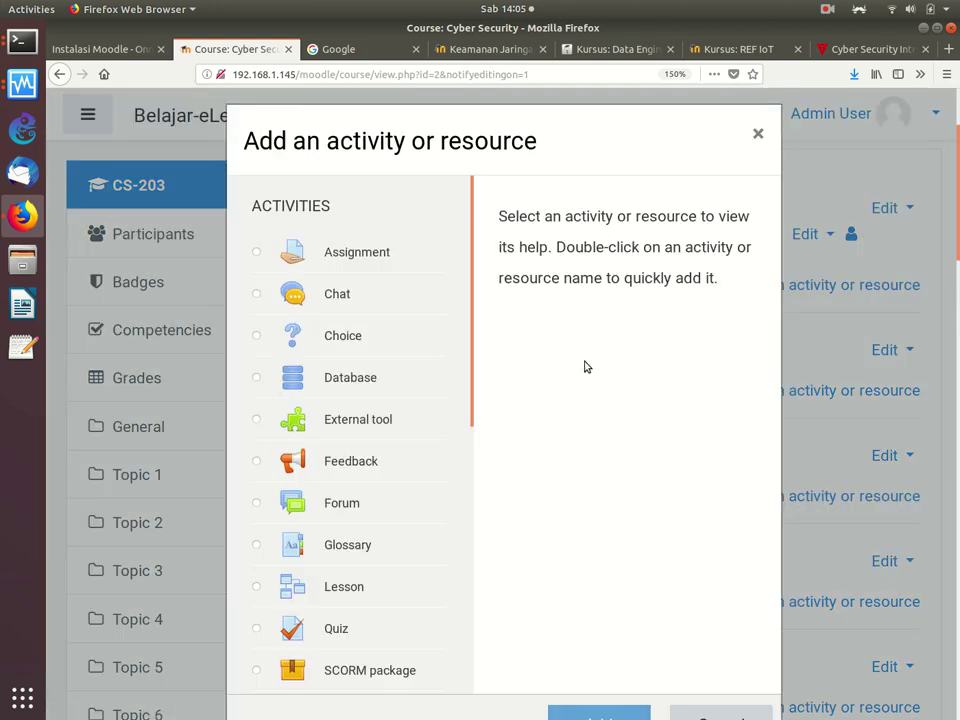
{"action": "left_click_drag", "start_coordinate": [471, 296], "coordinate": [490, 576]}
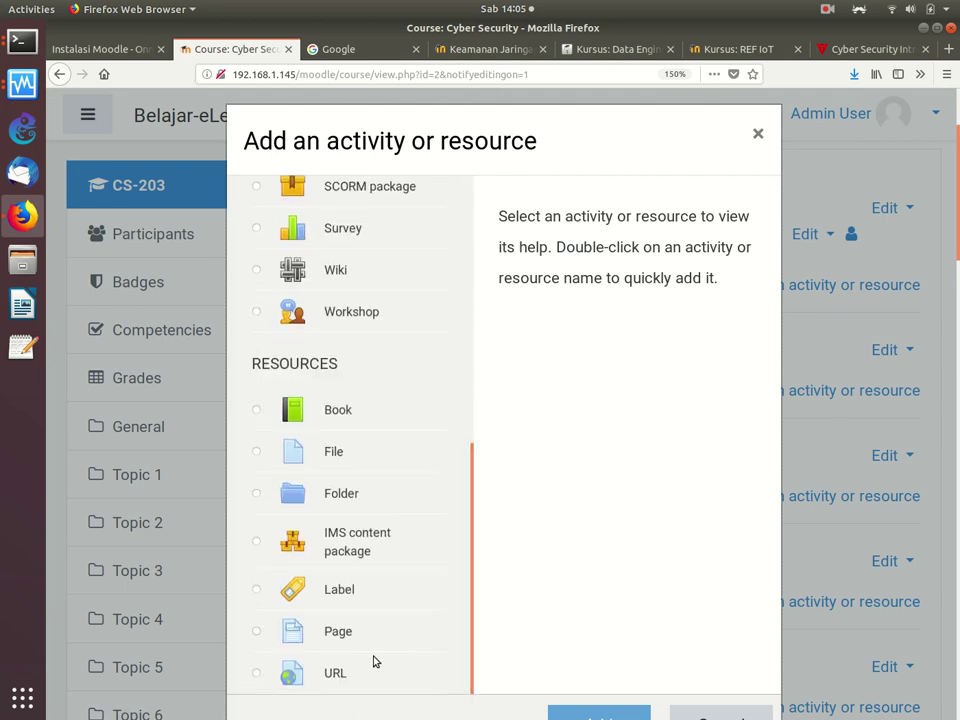
{"action": "left_click", "coordinate": [256, 677]}
{"action": "left_click", "coordinate": [572, 713]}
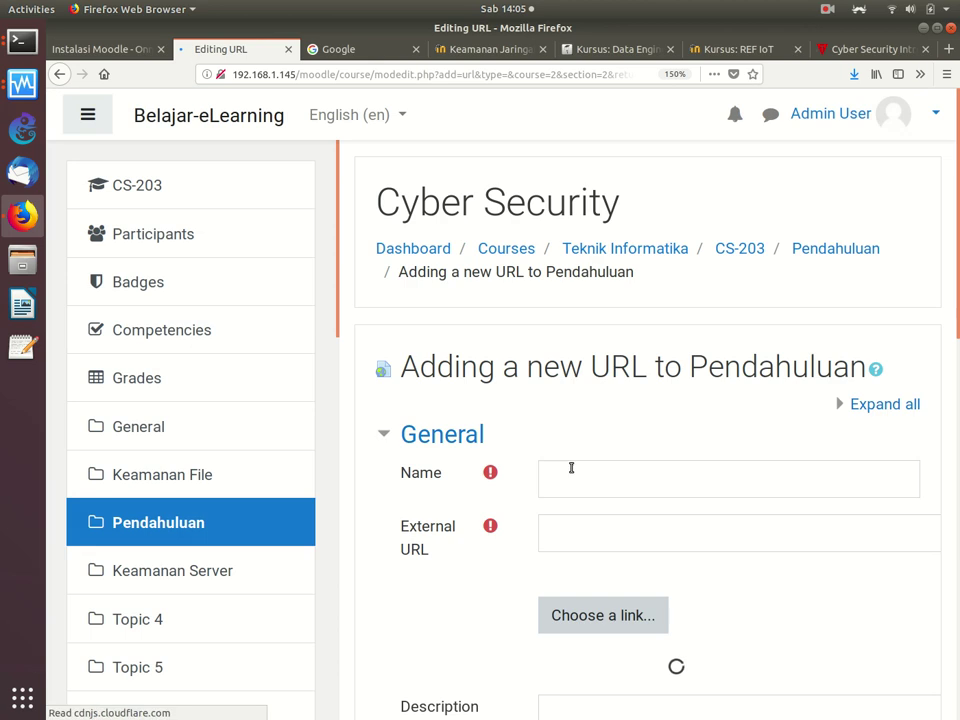
{"action": "left_click", "coordinate": [647, 537]}
{"action": "key", "text": "ctrl+v"}
{"action": "left_click", "coordinate": [644, 476]}
{"action": "type", "text": "Intro"}
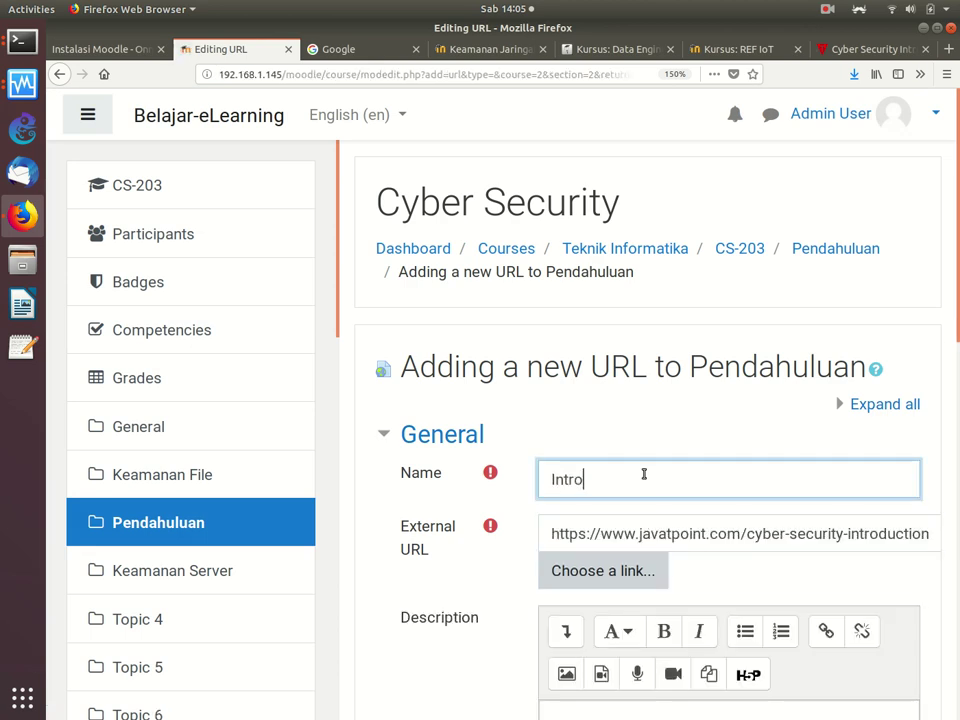
{"action": "type", "text": "duction"}
{"action": "scroll", "coordinate": [928, 584], "scroll_direction": "down", "scroll_amount": 5}
{"action": "scroll", "coordinate": [927, 600], "scroll_direction": "down", "scroll_amount": 2}
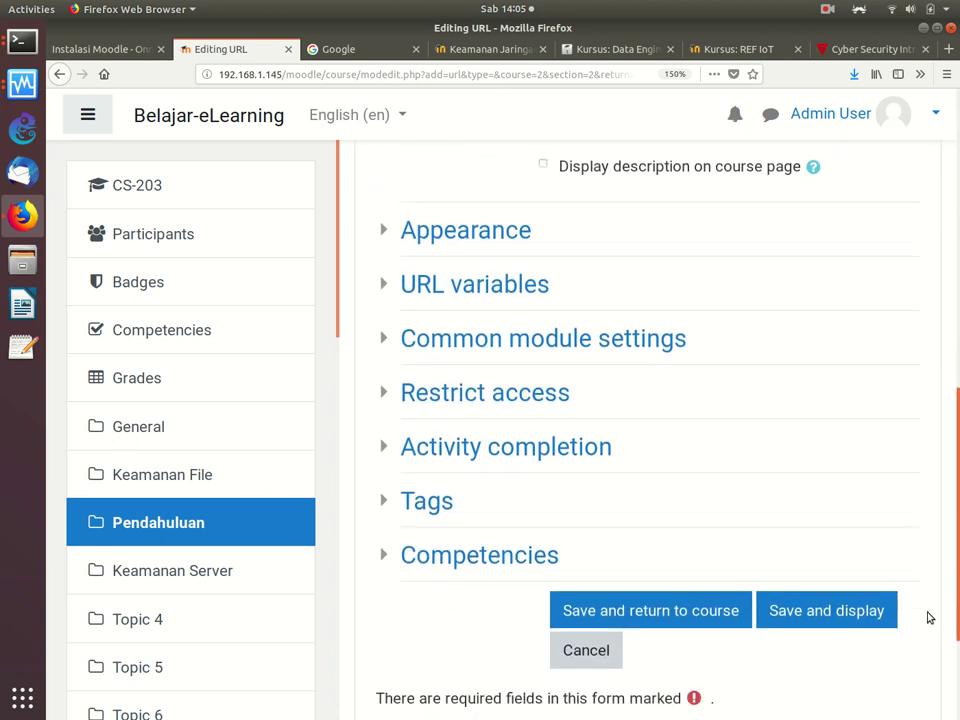
{"action": "left_click", "coordinate": [678, 622]}
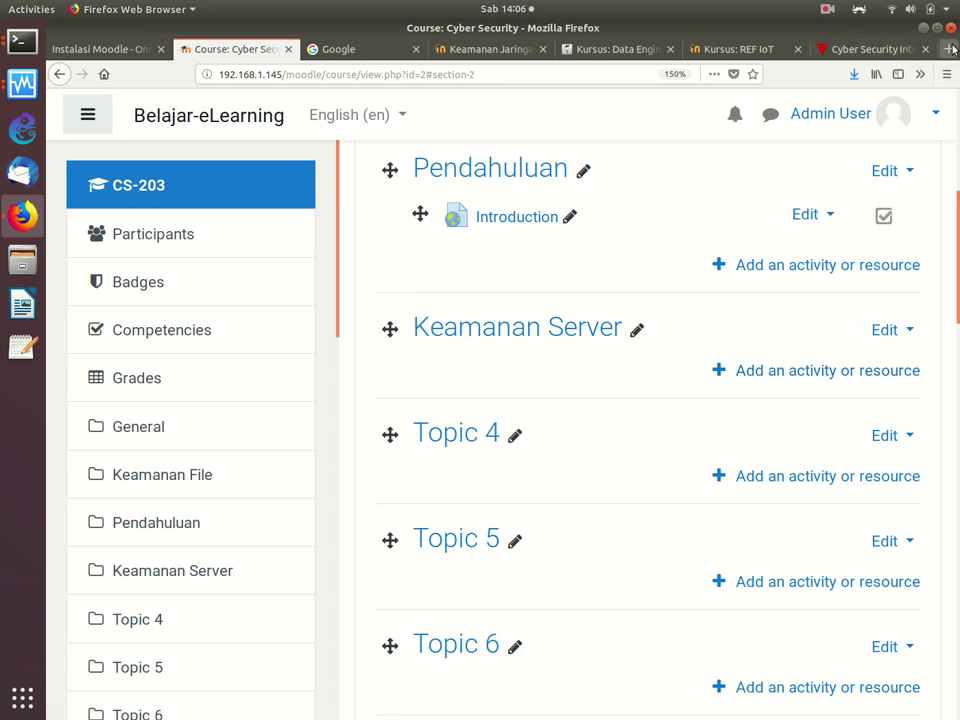
Step: Search YouTube for cyber security introduction, copy the first video's link, and return to Moodle
{"action": "key", "text": "ctrl+t"}
{"action": "key", "text": "ctrl+t"}
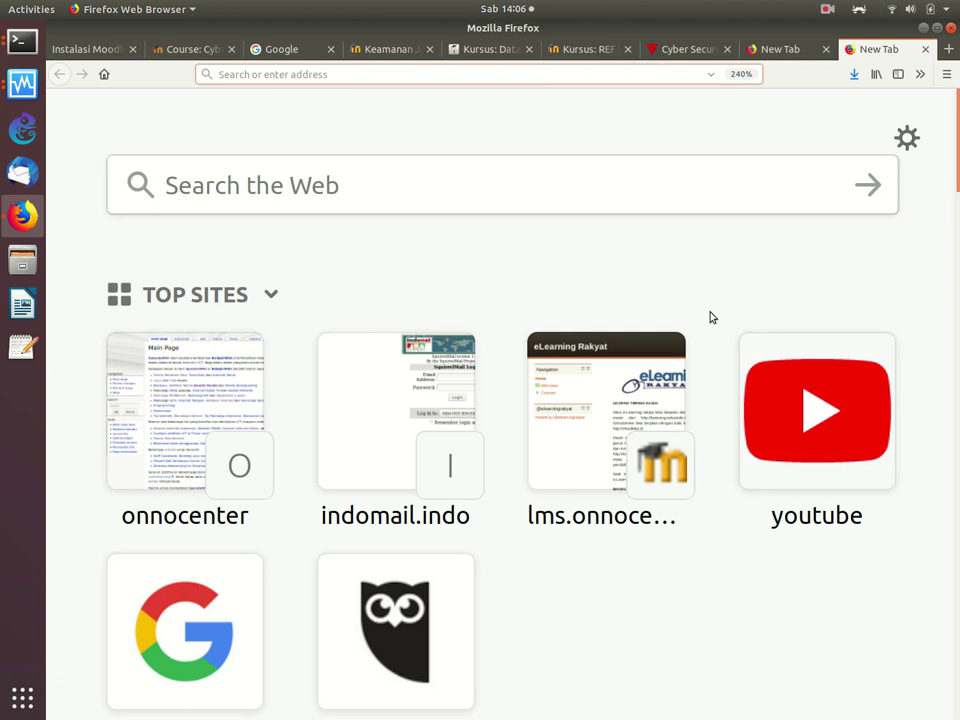
{"action": "left_click", "coordinate": [786, 409]}
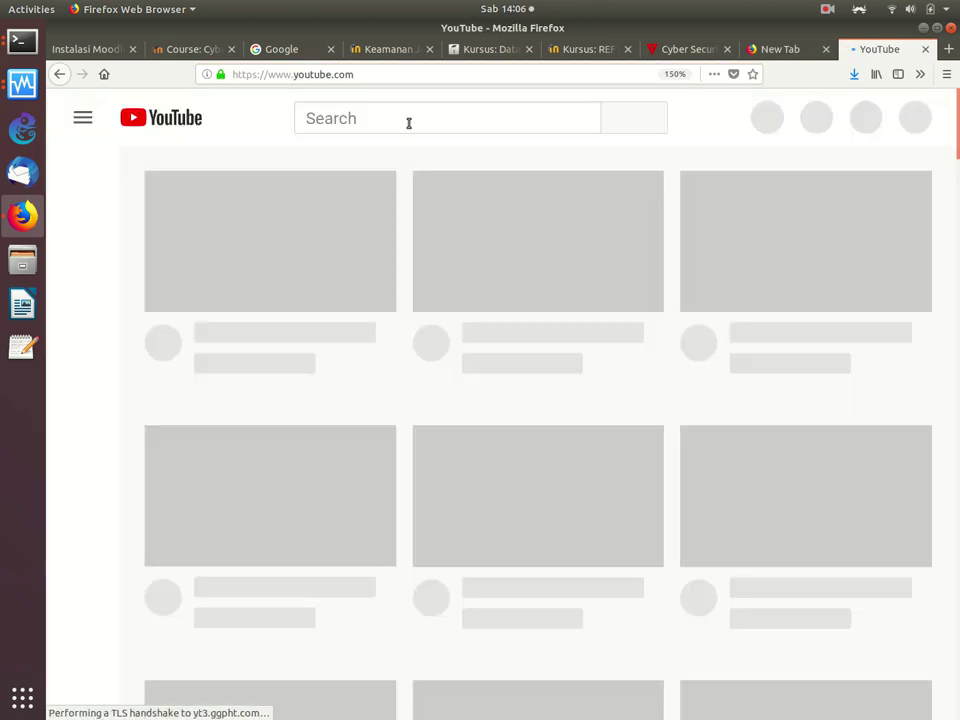
{"action": "left_click", "coordinate": [407, 122]}
{"action": "type", "text": "Cyber S"}
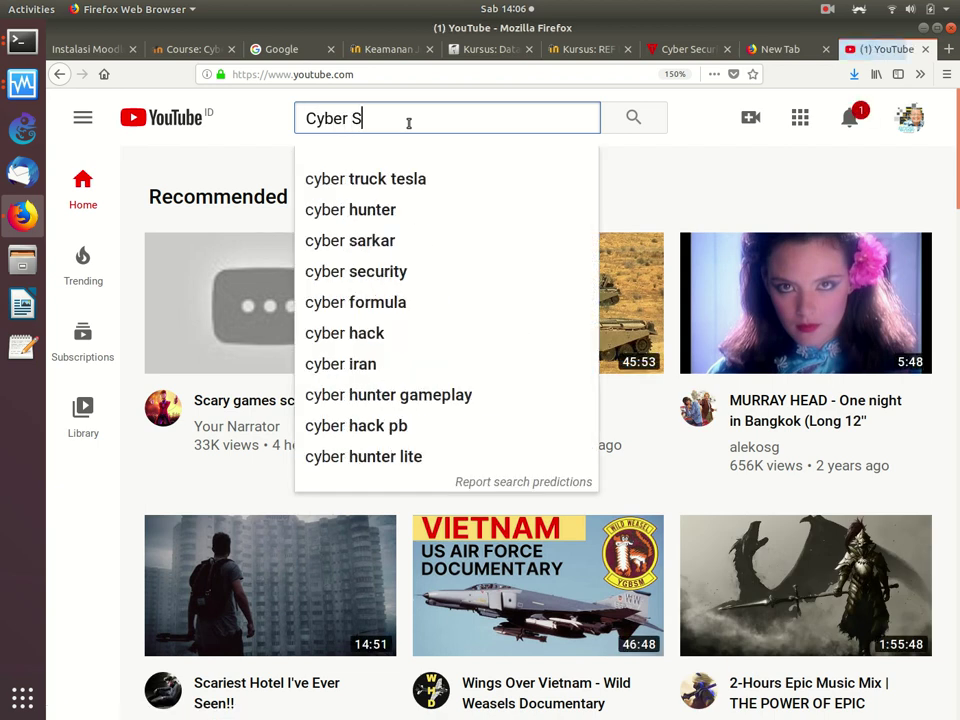
{"action": "type", "text": "ecurity Intro"}
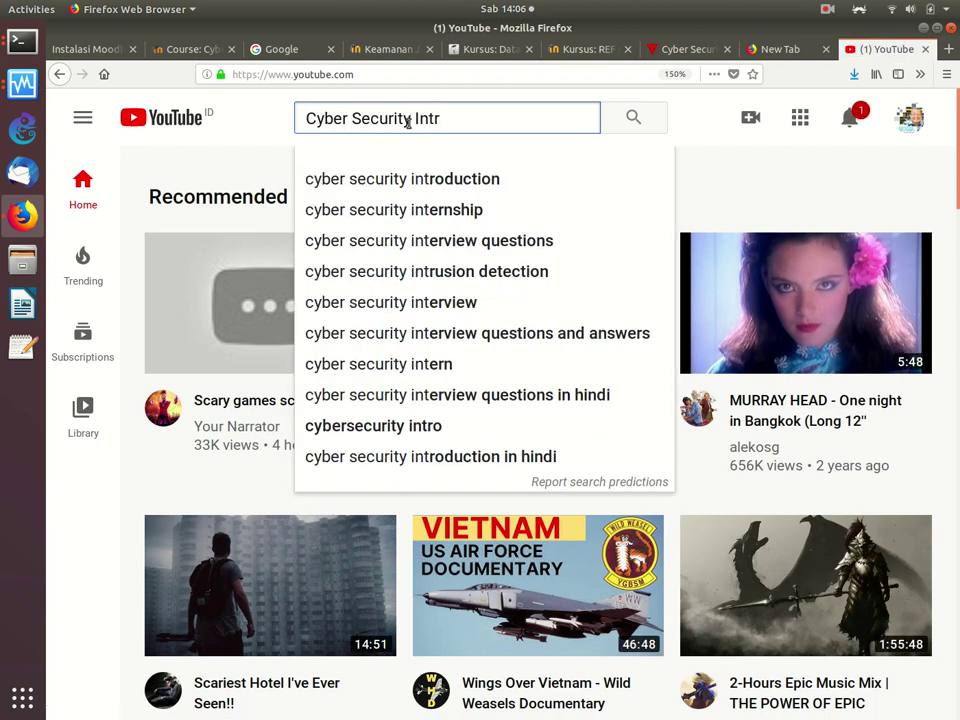
{"action": "key", "text": "Down"}
{"action": "key", "text": "Return"}
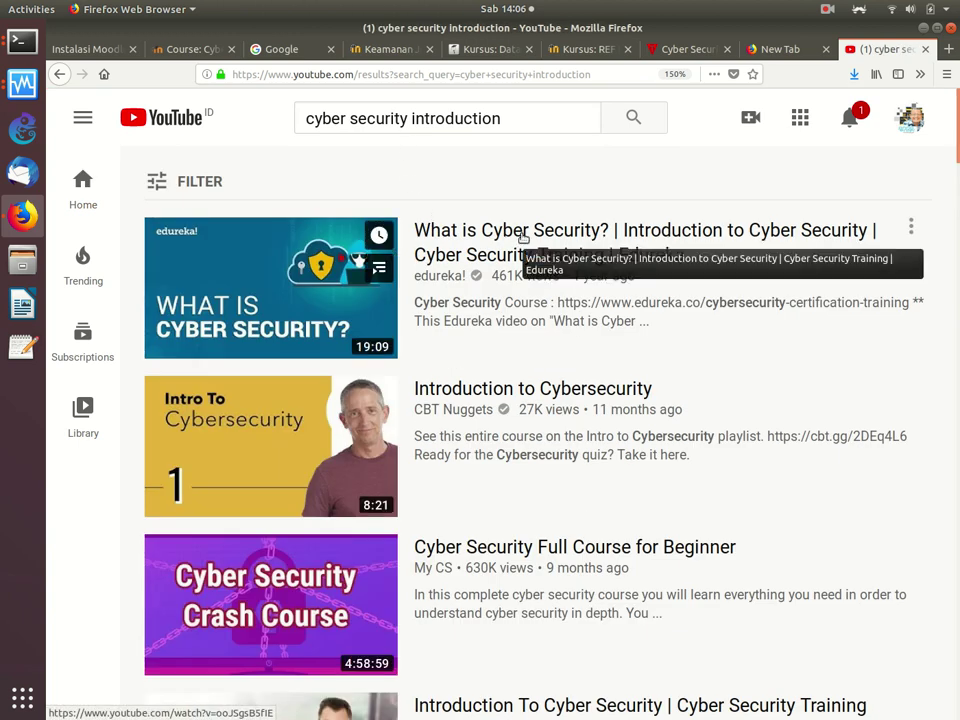
{"action": "right_click", "coordinate": [522, 238]}
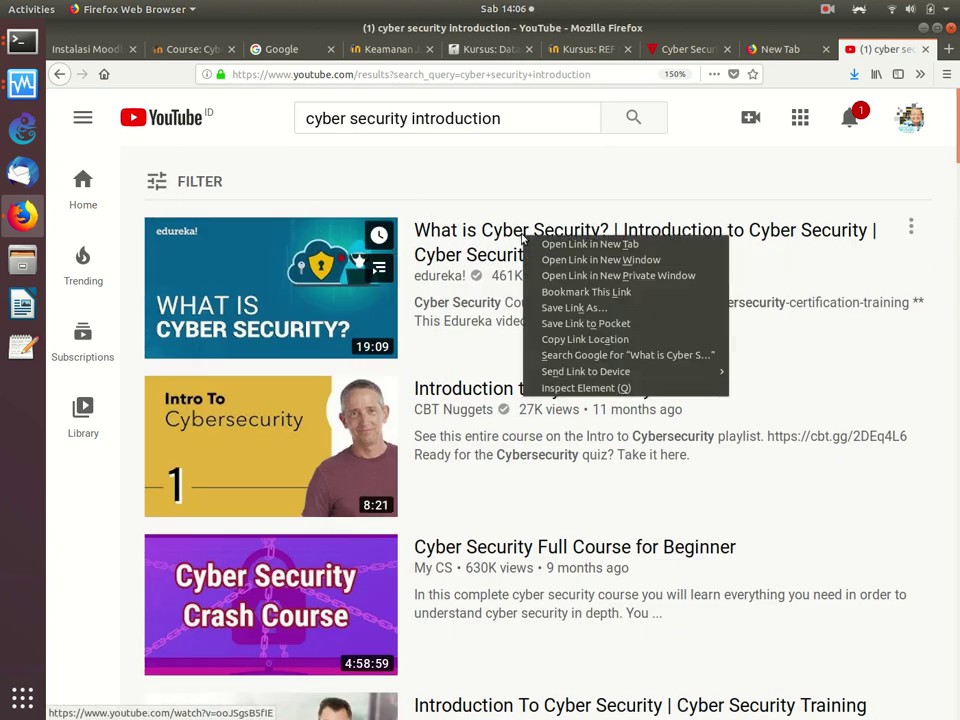
{"action": "left_click", "coordinate": [564, 339]}
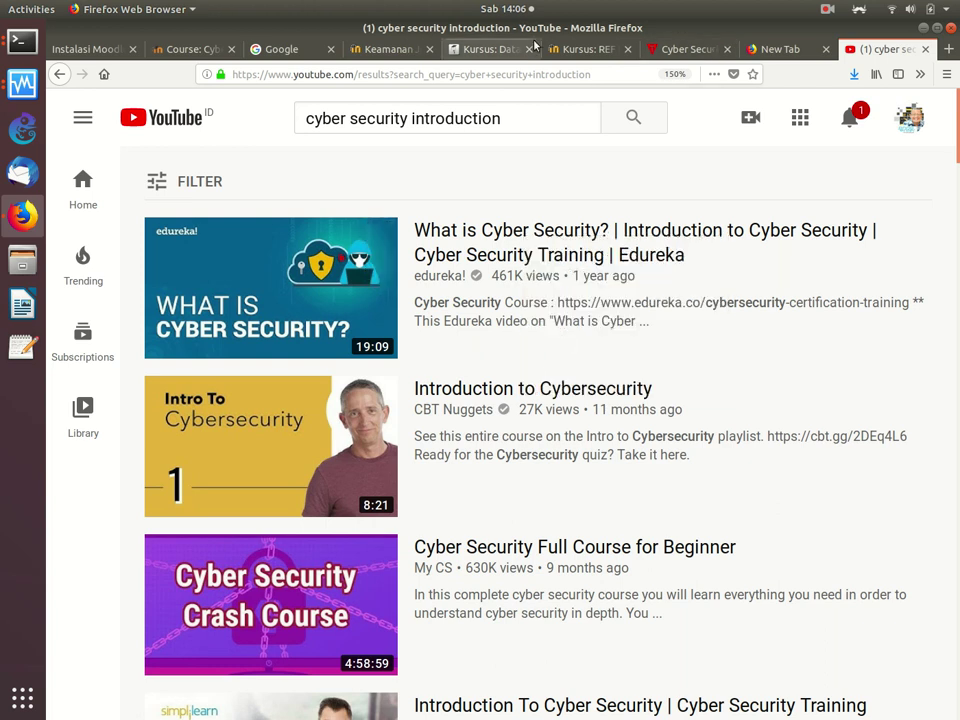
{"action": "left_click", "coordinate": [205, 48]}
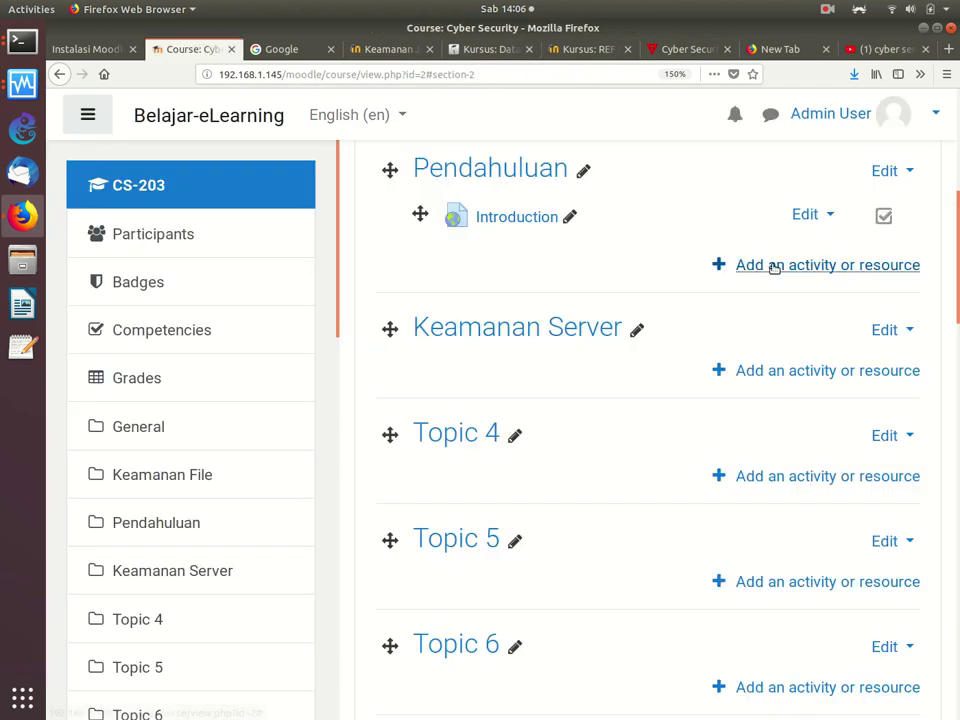
Step: Start a new URL resource under Pendahuluan and paste the YouTube link as External URL
{"action": "left_click", "coordinate": [773, 266]}
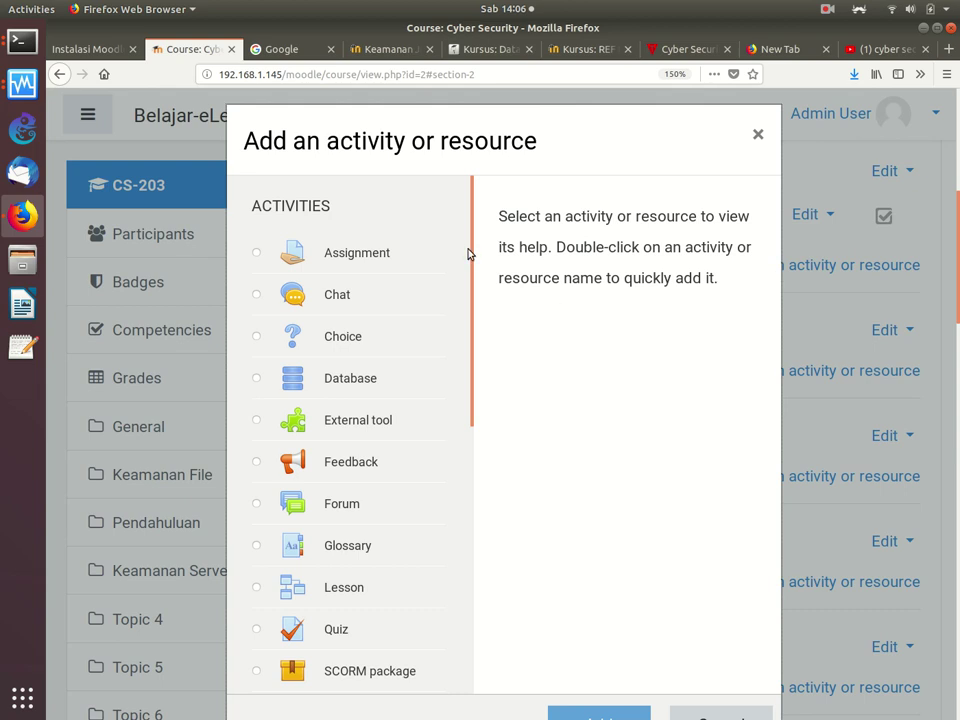
{"action": "left_click_drag", "start_coordinate": [471, 255], "coordinate": [501, 583]}
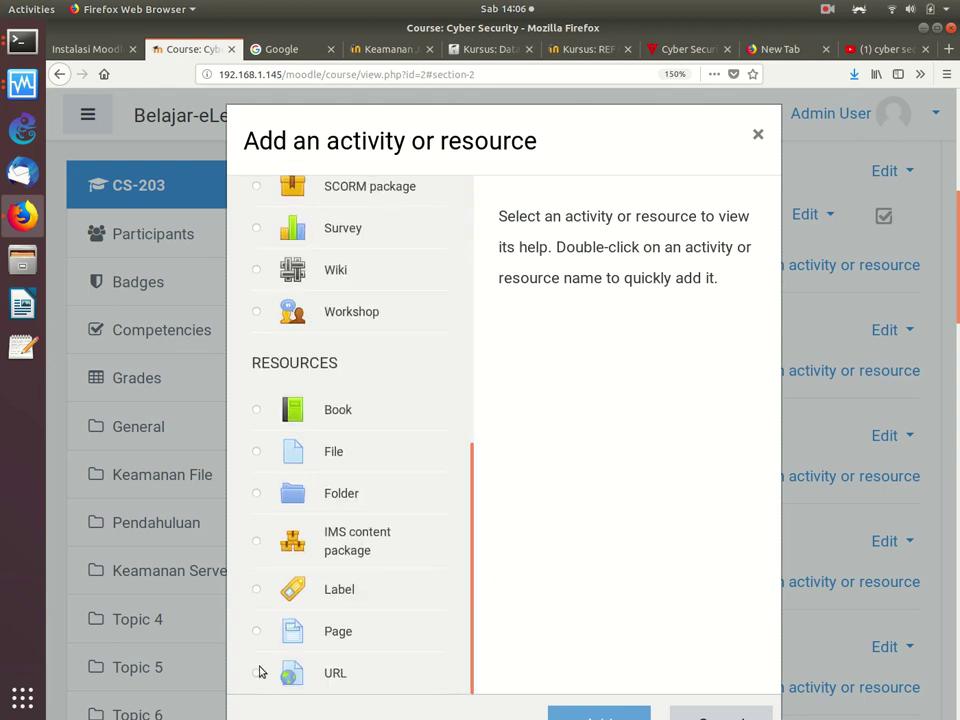
{"action": "double_click", "coordinate": [260, 672]}
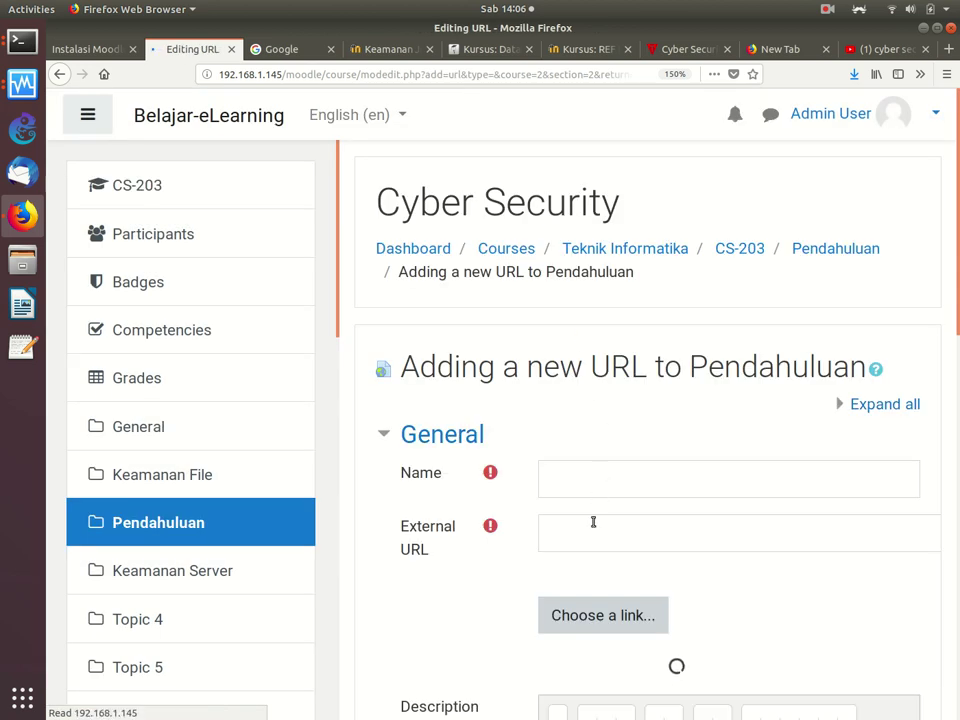
{"action": "left_click", "coordinate": [594, 536]}
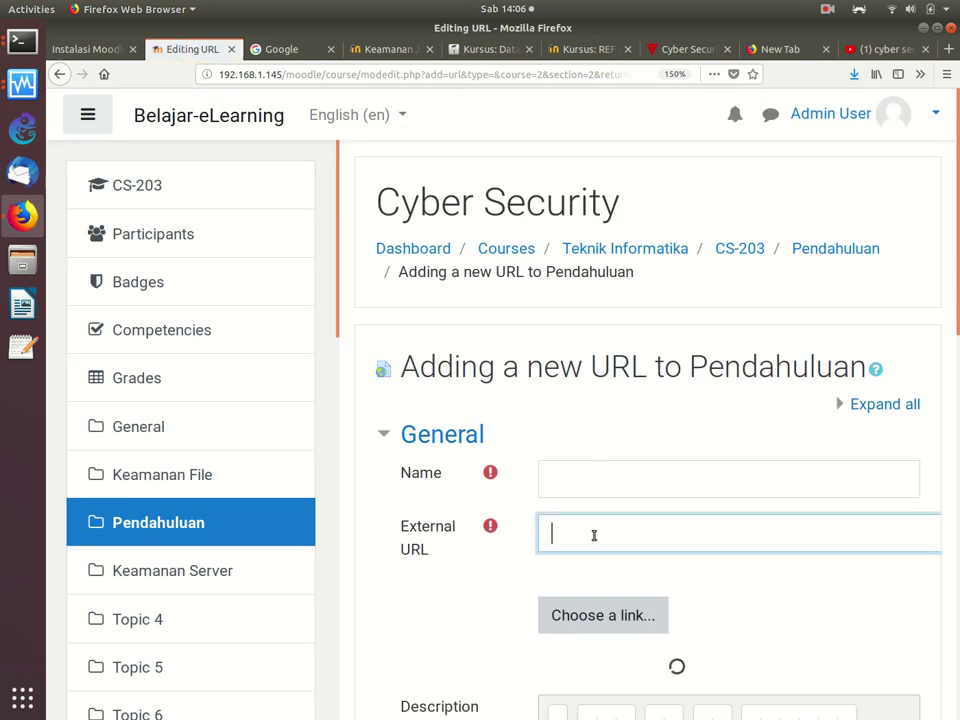
{"action": "right_click", "coordinate": [594, 536]}
{"action": "left_click", "coordinate": [628, 591]}
Step: Name the resource 'YOUTUBE: Cyber Seciurity Intro' and save it to the course
{"action": "left_click", "coordinate": [600, 472]}
{"action": "type", "text": "Cyber"}
{"action": "key", "text": "BackSpace"}
{"action": "key", "text": "BackSpace"}
{"action": "key", "text": "BackSpace"}
{"action": "key", "text": "BackSpace"}
{"action": "key", "text": "BackSpace"}
{"action": "type", "text": "YOUTB"}
{"action": "key", "text": "BackSpace"}
{"action": "type", "text": "UBE: Cyube"}
{"action": "key", "text": "BackSpace"}
{"action": "key", "text": "BackSpace"}
{"action": "type", "text": "er Seciurity"}
{"action": "key", "text": "BackSpace"}
{"action": "key", "text": "BackSpace"}
{"action": "key", "text": "BackSpace"}
{"action": "key", "text": "BackSpace"}
{"action": "type", "text": "urity Inm"}
{"action": "key", "text": "BackSpace"}
{"action": "key", "text": "BackSpace"}
{"action": "key", "text": "BackSpace"}
{"action": "type", "text": "Intro"}
{"action": "scroll", "coordinate": [913, 568], "scroll_direction": "down", "scroll_amount": 5}
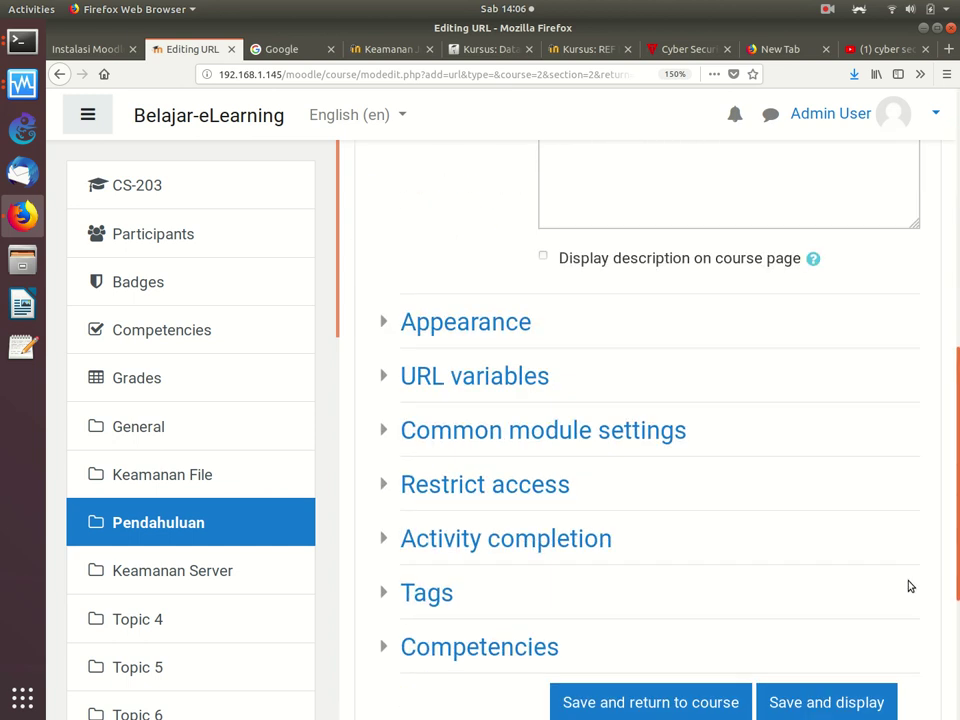
{"action": "scroll", "coordinate": [913, 568], "scroll_direction": "down", "scroll_amount": 3}
{"action": "left_click", "coordinate": [707, 578]}
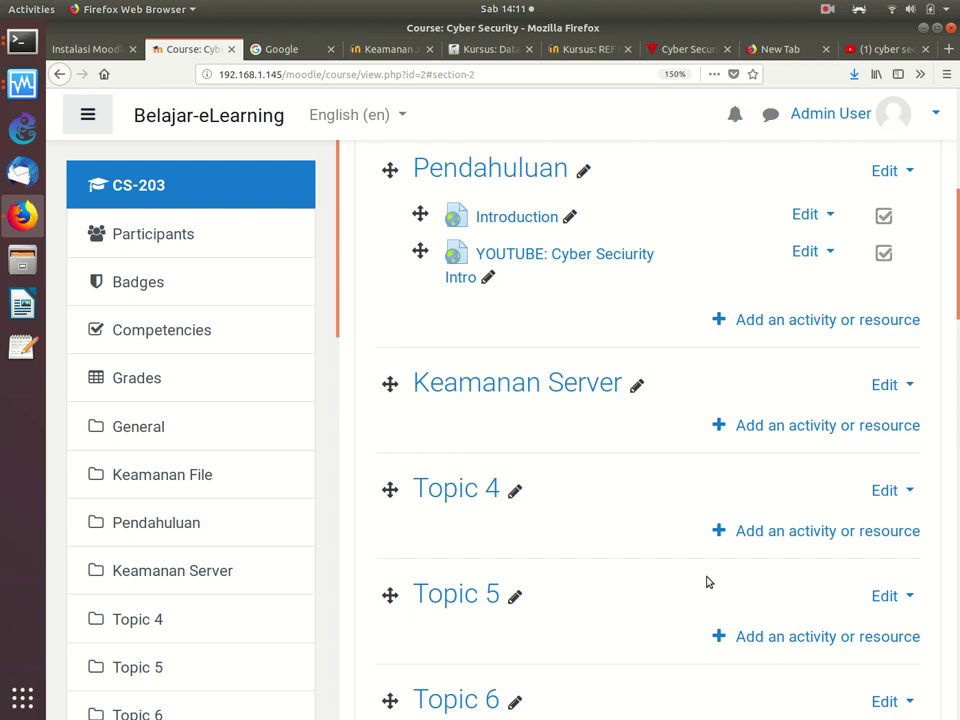
Step: Go from the Data Engineering tab to the Darmajaya LMS Dasbor
{"action": "left_click", "coordinate": [487, 56]}
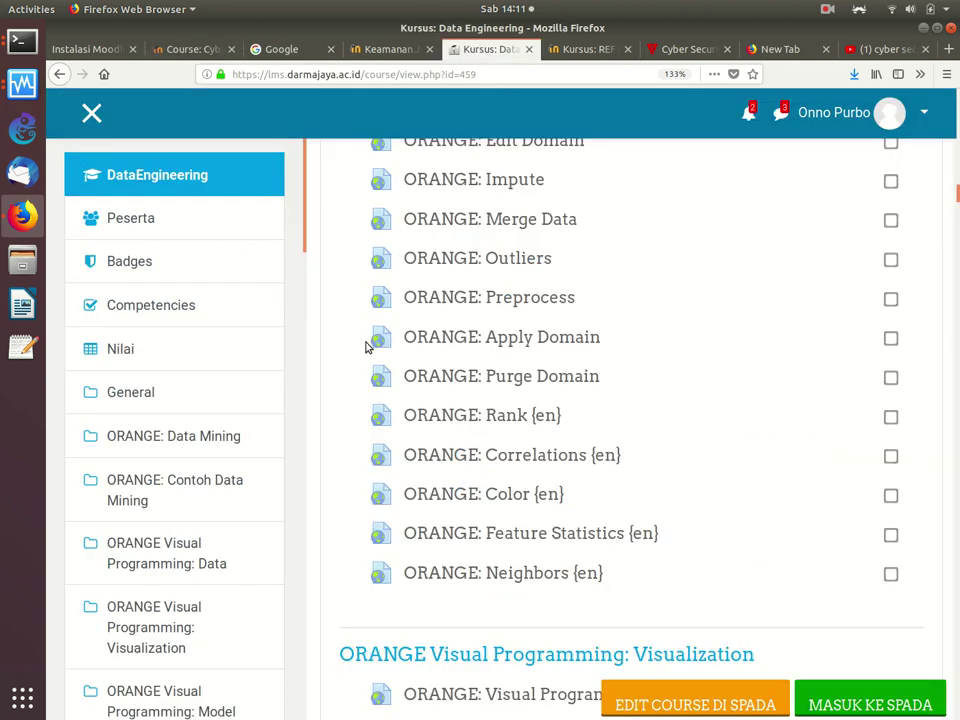
{"action": "scroll", "coordinate": [365, 347], "scroll_direction": "down", "scroll_amount": 8}
{"action": "scroll", "coordinate": [365, 347], "scroll_direction": "up", "scroll_amount": 20}
{"action": "scroll", "coordinate": [365, 347], "scroll_direction": "up", "scroll_amount": 5}
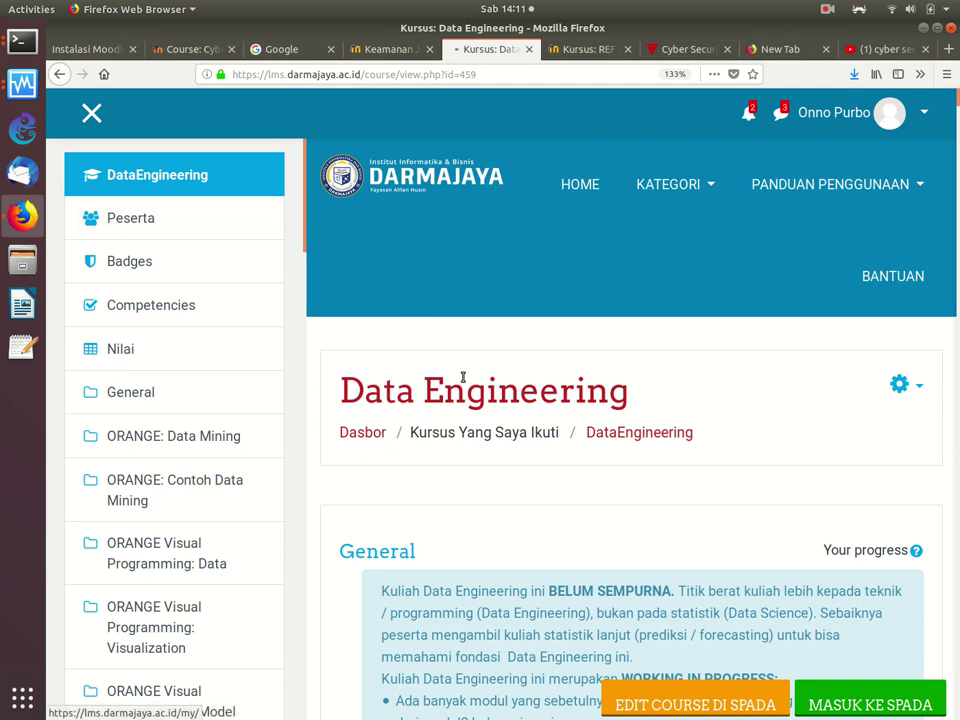
{"action": "left_click", "coordinate": [380, 432]}
Step: Open the Advanced Networking and Cyber Security 2019 course and its grades
{"action": "scroll", "coordinate": [483, 371], "scroll_direction": "down", "scroll_amount": 2}
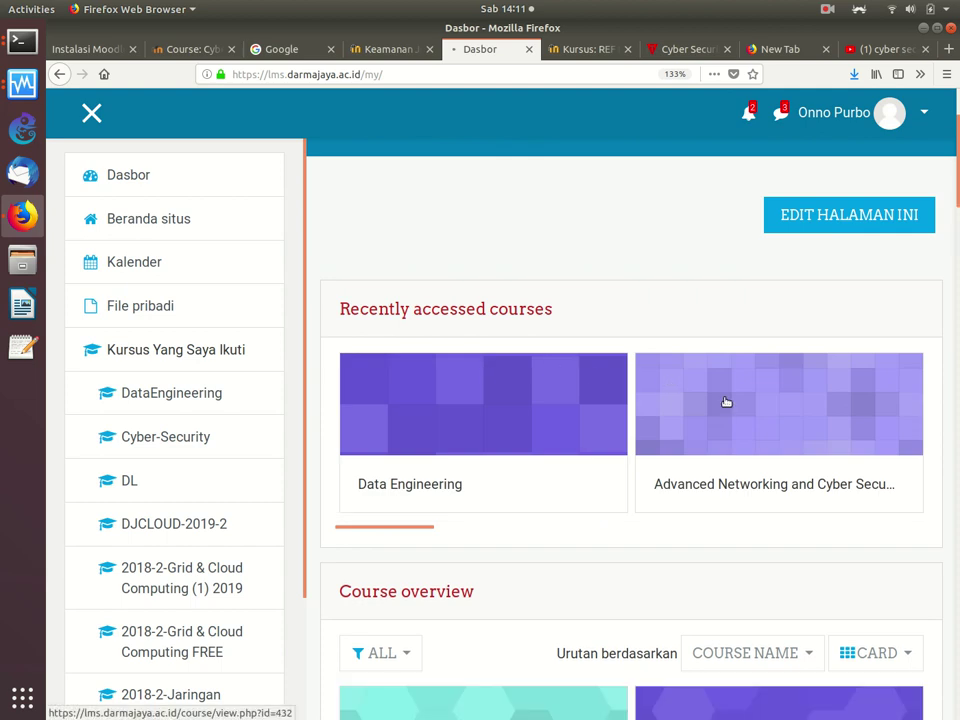
{"action": "left_click", "coordinate": [726, 401]}
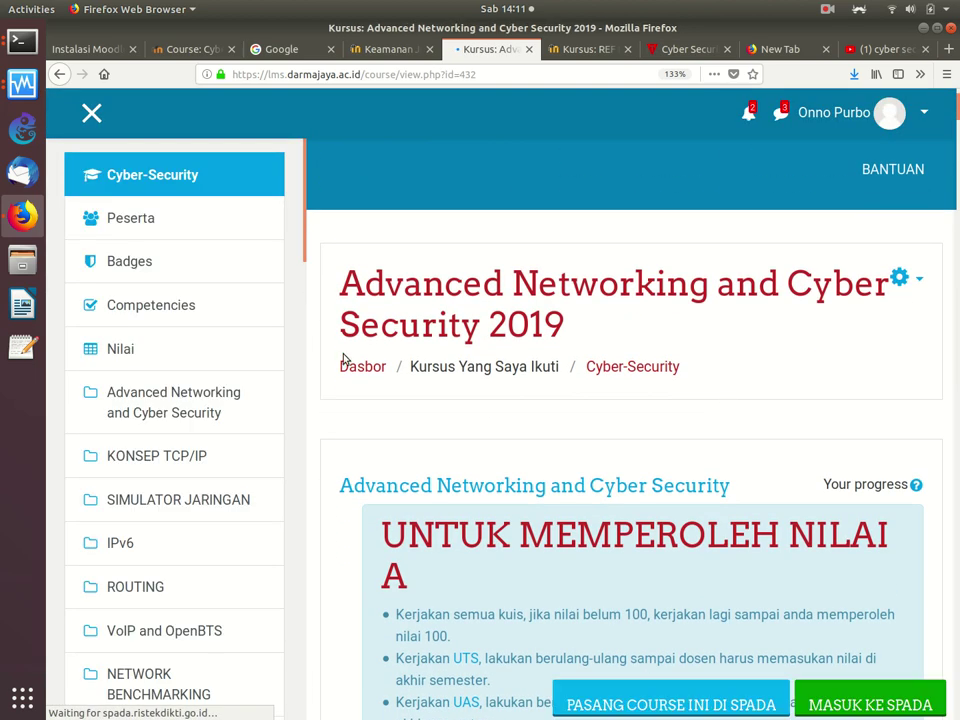
{"action": "left_click", "coordinate": [122, 356]}
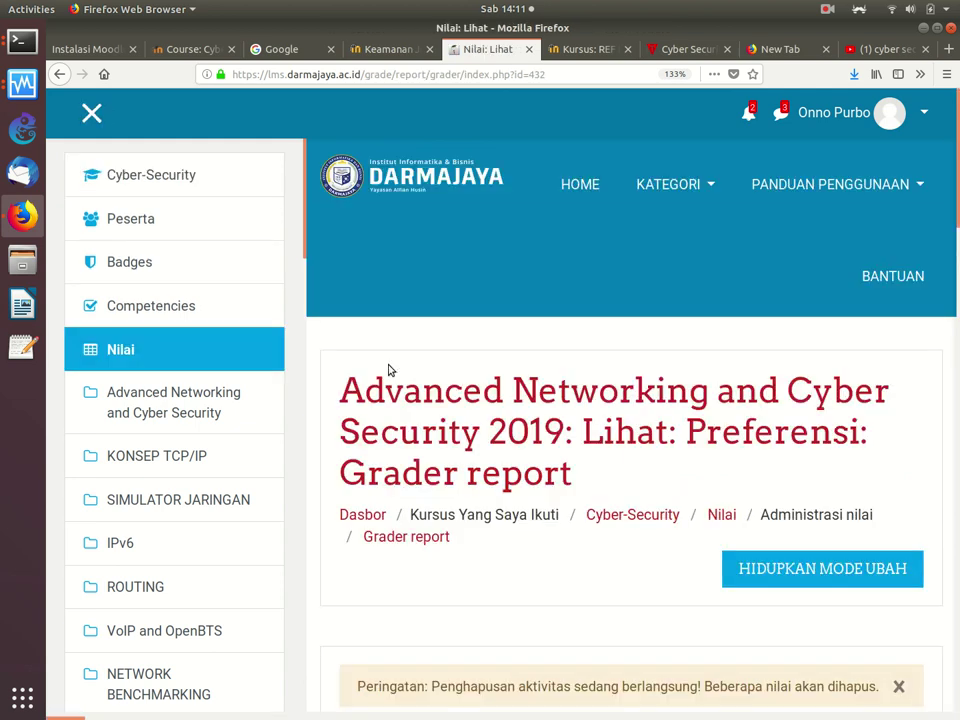
Step: Scroll through the Grader report tabs and its list of 26 participants
{"action": "scroll", "coordinate": [389, 370], "scroll_direction": "down", "scroll_amount": 10}
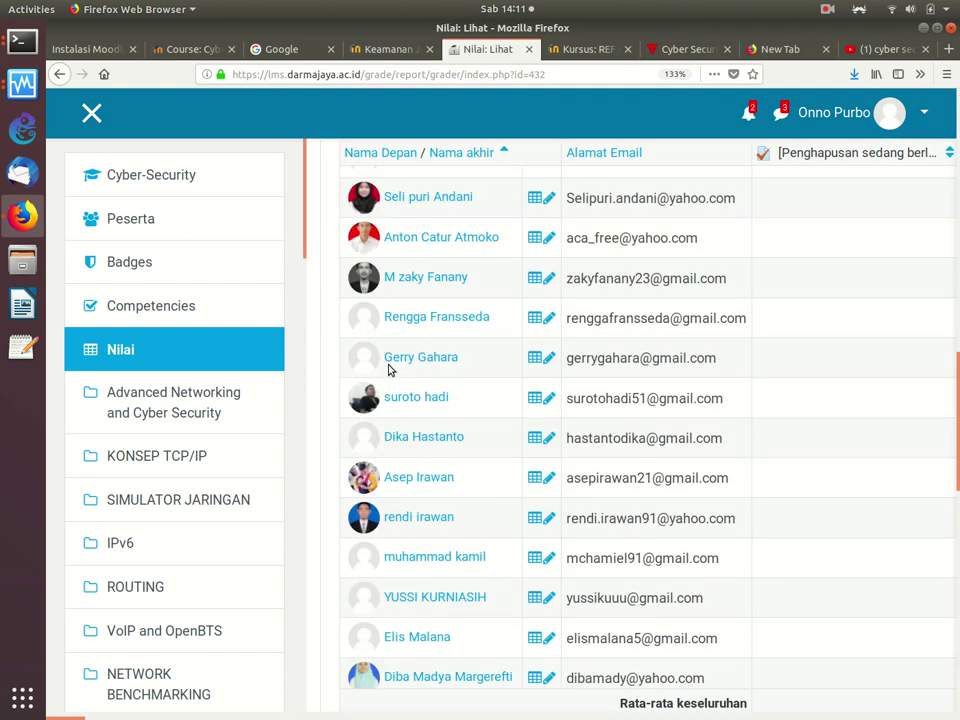
{"action": "scroll", "coordinate": [389, 370], "scroll_direction": "up", "scroll_amount": 10}
{"action": "scroll", "coordinate": [389, 370], "scroll_direction": "down", "scroll_amount": 5}
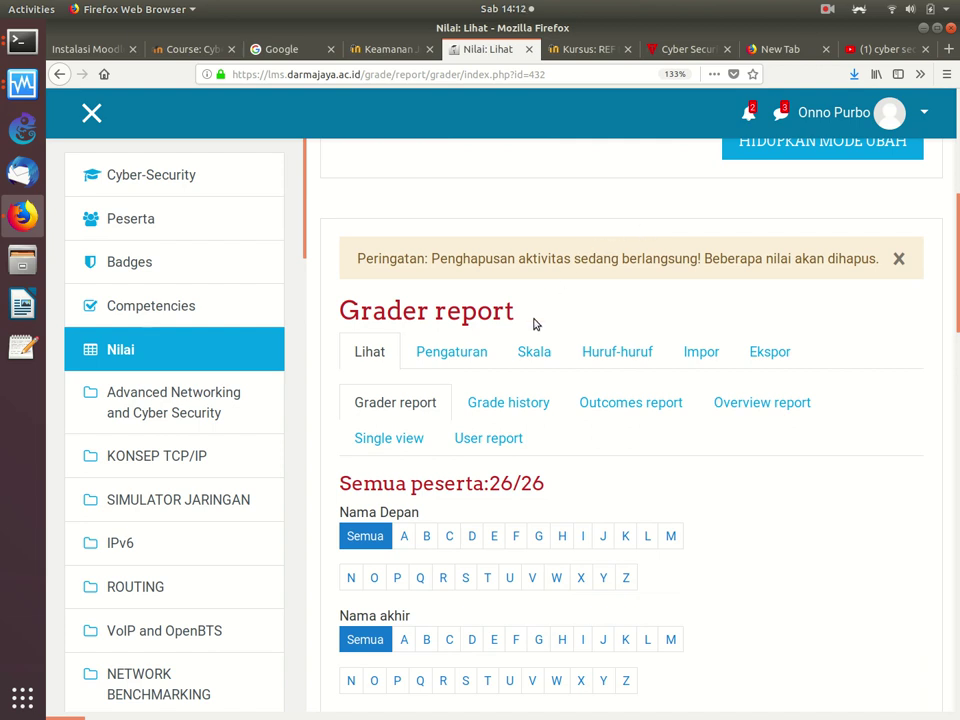
{"action": "scroll", "coordinate": [535, 325], "scroll_direction": "down", "scroll_amount": 3}
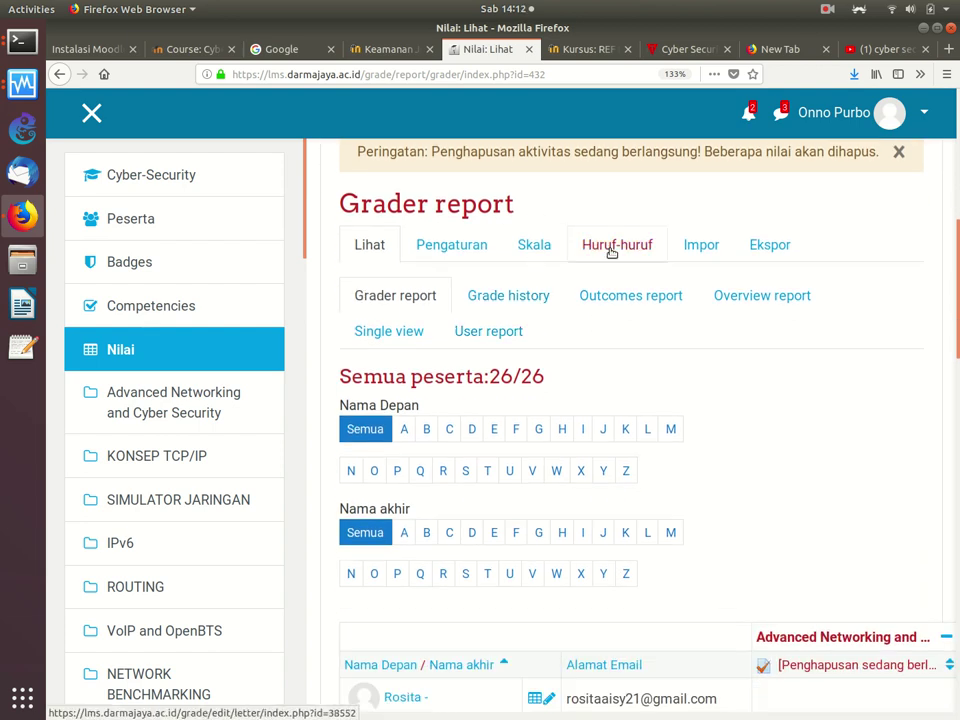
{"action": "scroll", "coordinate": [572, 237], "scroll_direction": "up", "scroll_amount": 5}
{"action": "scroll", "coordinate": [653, 384], "scroll_direction": "down", "scroll_amount": 8}
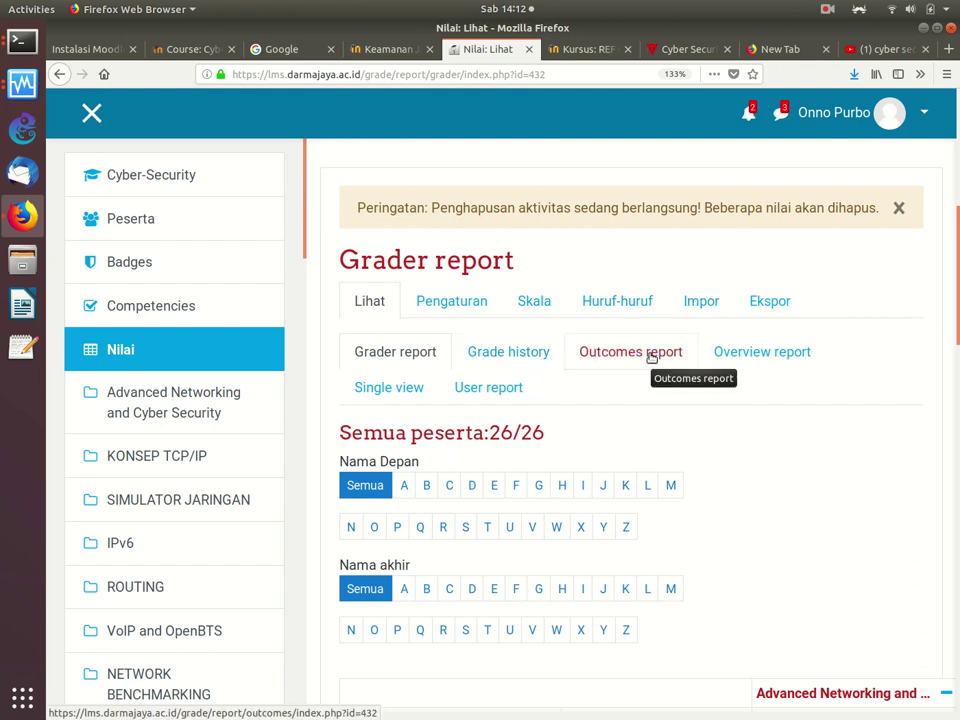
{"action": "left_click", "coordinate": [650, 352]}
{"action": "scroll", "coordinate": [650, 358], "scroll_direction": "down", "scroll_amount": 4}
{"action": "scroll", "coordinate": [650, 359], "scroll_direction": "down", "scroll_amount": 5}
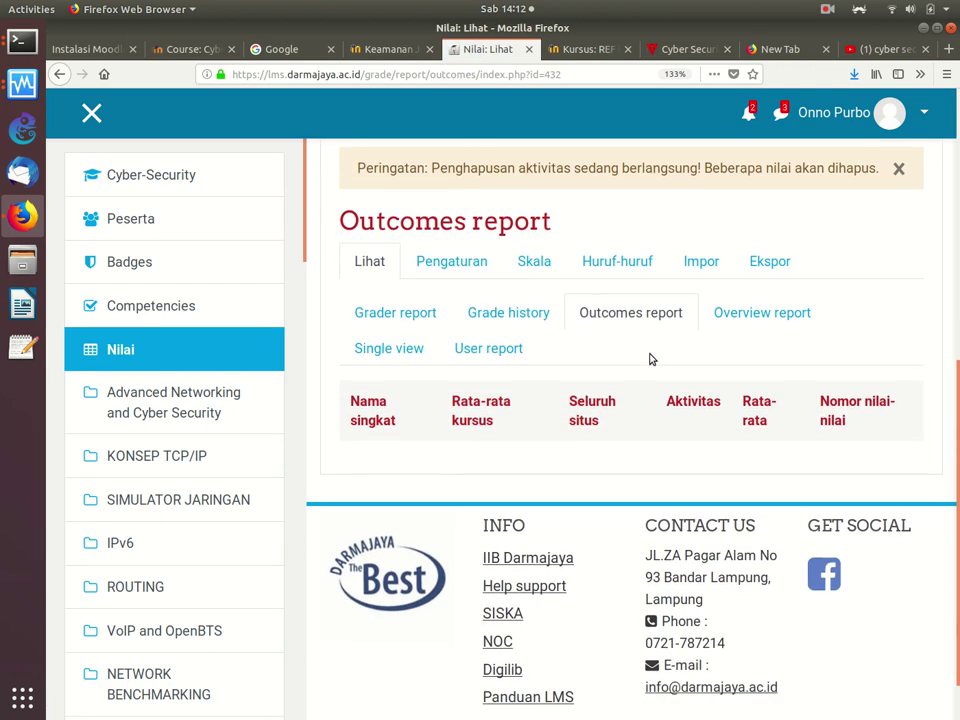
{"action": "left_click", "coordinate": [739, 320]}
{"action": "scroll", "coordinate": [739, 322], "scroll_direction": "down", "scroll_amount": 10}
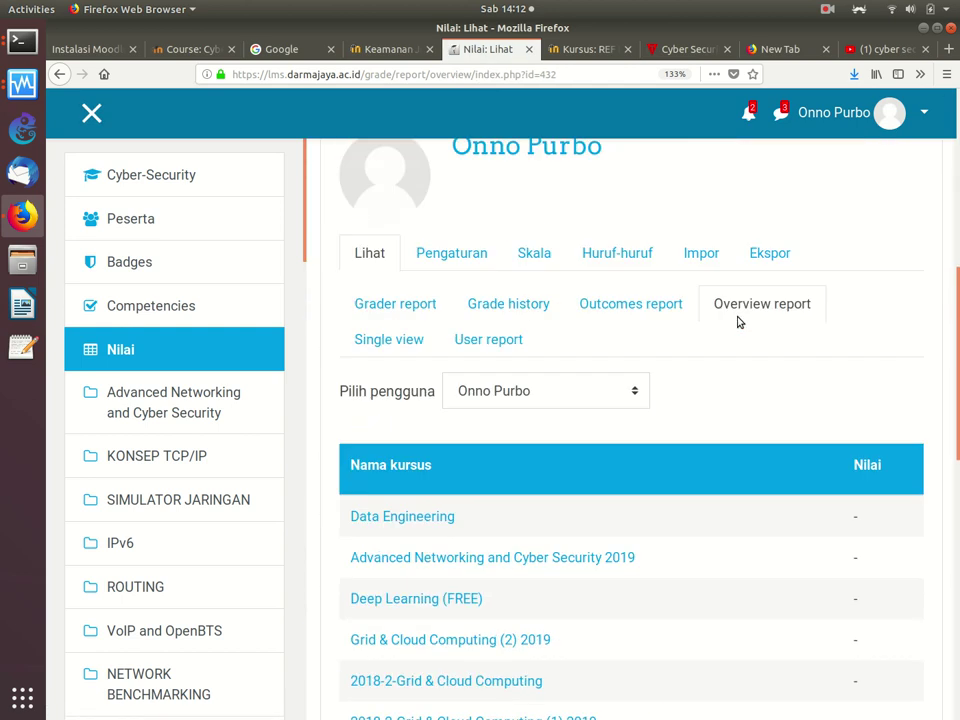
{"action": "scroll", "coordinate": [739, 322], "scroll_direction": "up", "scroll_amount": 10}
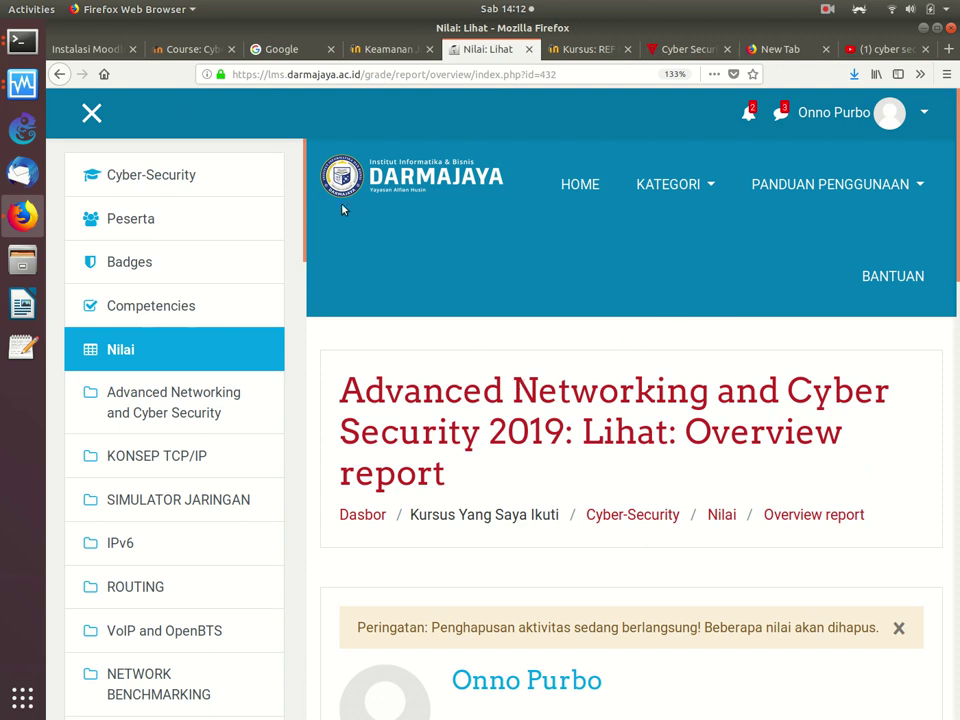
{"action": "left_click", "coordinate": [62, 75]}
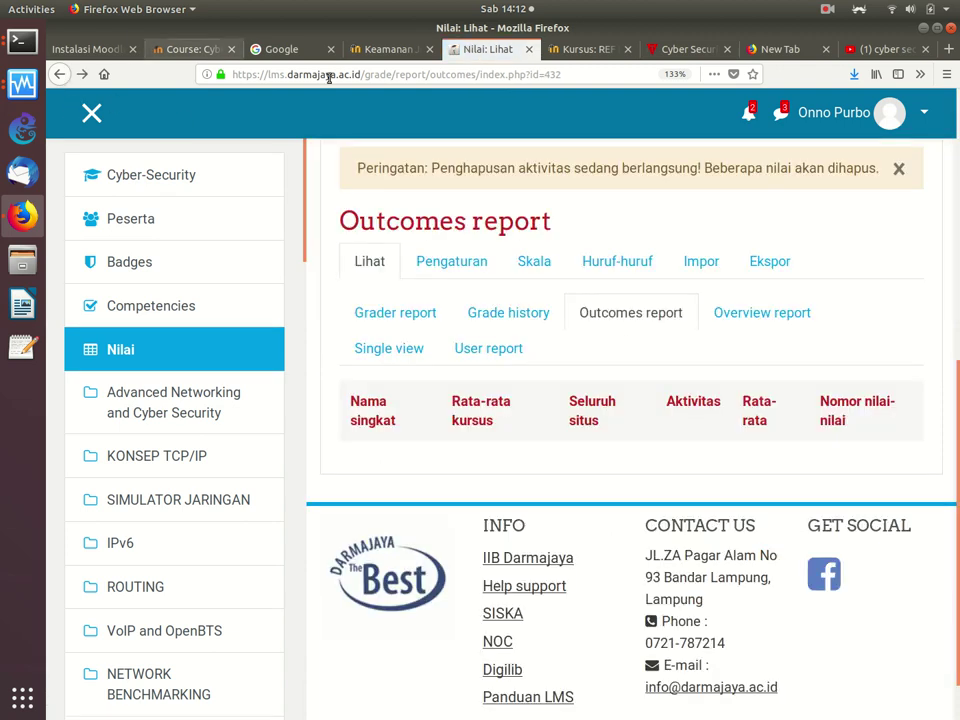
{"action": "left_click", "coordinate": [419, 316]}
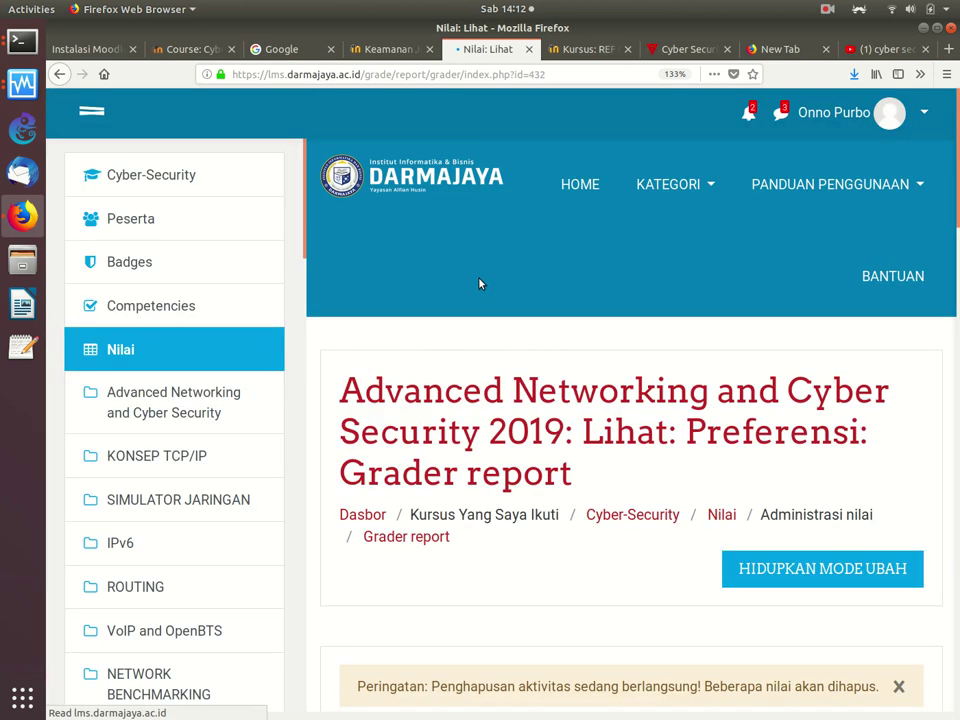
{"action": "scroll", "coordinate": [551, 276], "scroll_direction": "down", "scroll_amount": 1}
{"action": "scroll", "coordinate": [551, 276], "scroll_direction": "down", "scroll_amount": 5}
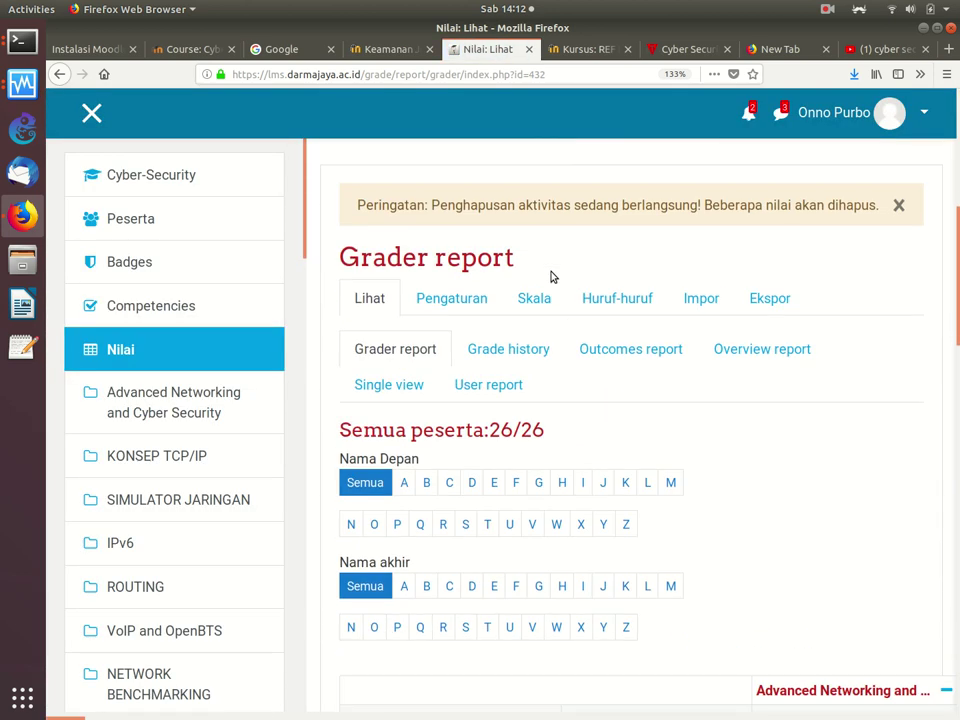
{"action": "scroll", "coordinate": [551, 276], "scroll_direction": "down", "scroll_amount": 5}
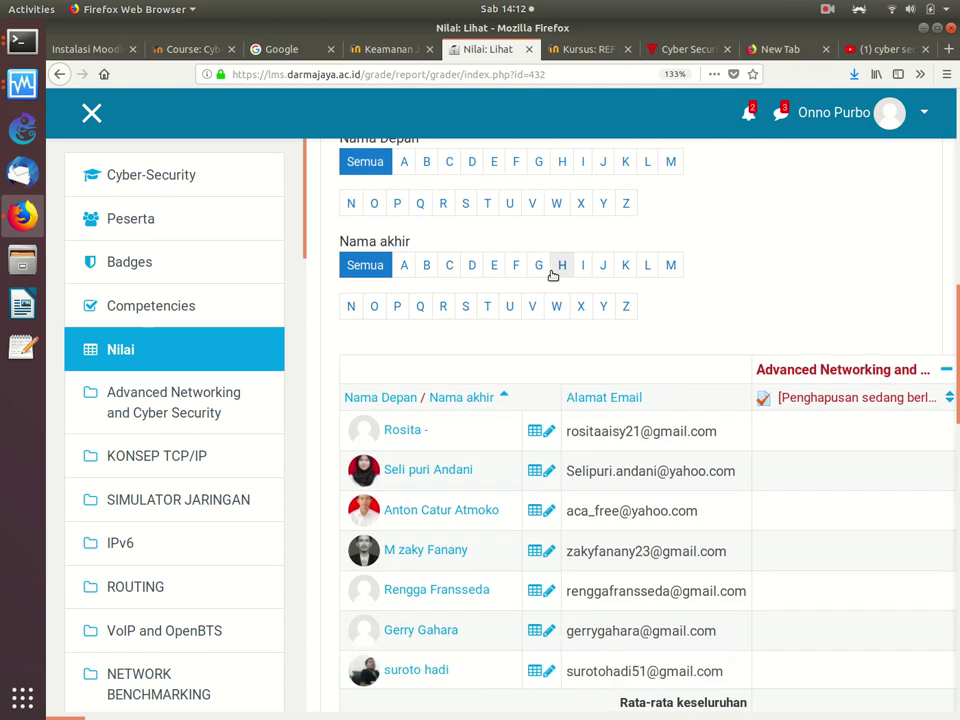
{"action": "scroll", "coordinate": [553, 276], "scroll_direction": "left", "scroll_amount": 2}
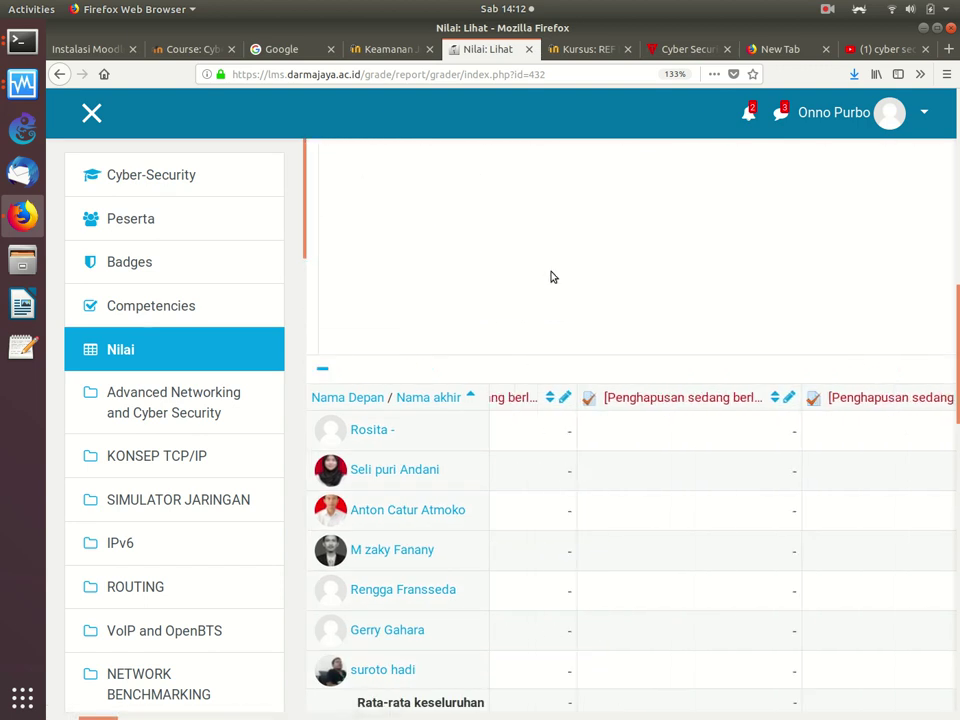
{"action": "scroll", "coordinate": [553, 276], "scroll_direction": "down", "scroll_amount": 1}
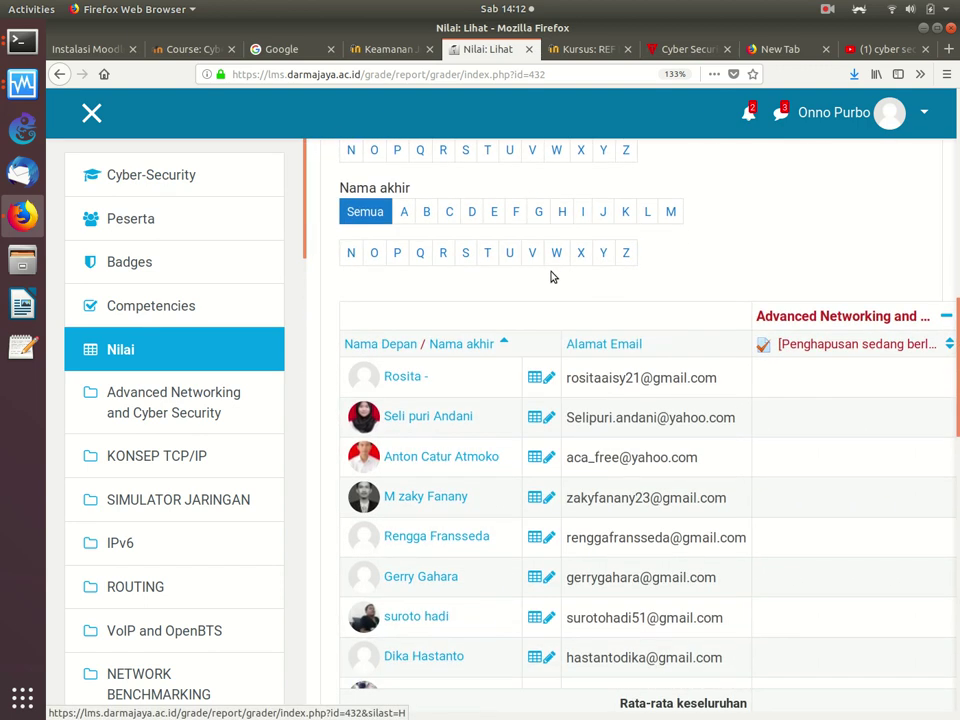
{"action": "left_click", "coordinate": [947, 49]}
Step: Google 'moodle grade statistics' and open the result about statistics for graded items
{"action": "left_click", "coordinate": [564, 203]}
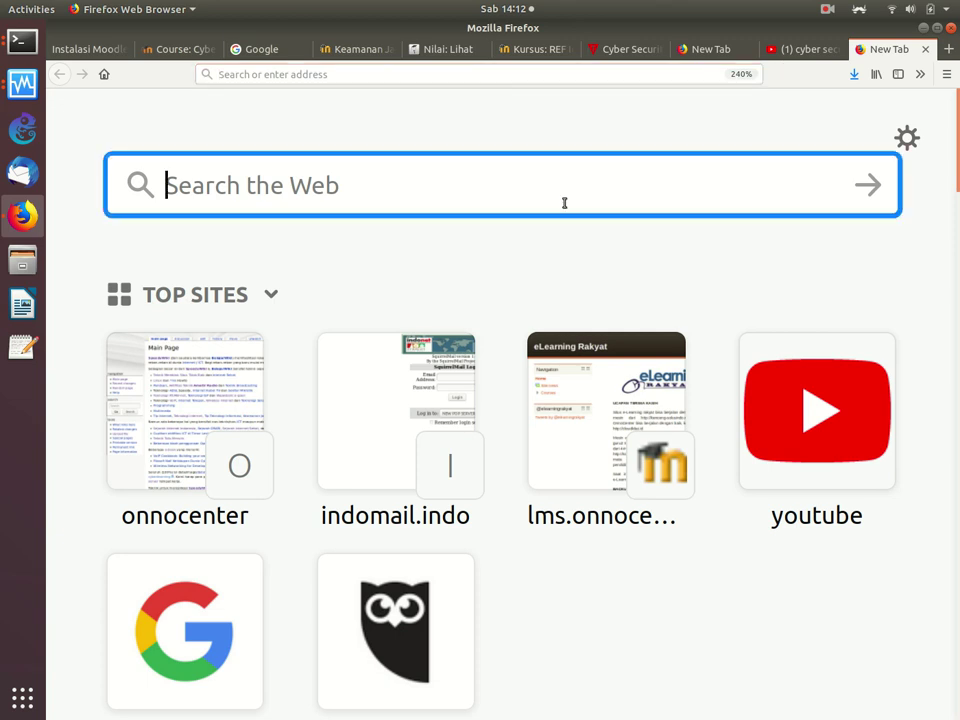
{"action": "type", "text": "moodle "}
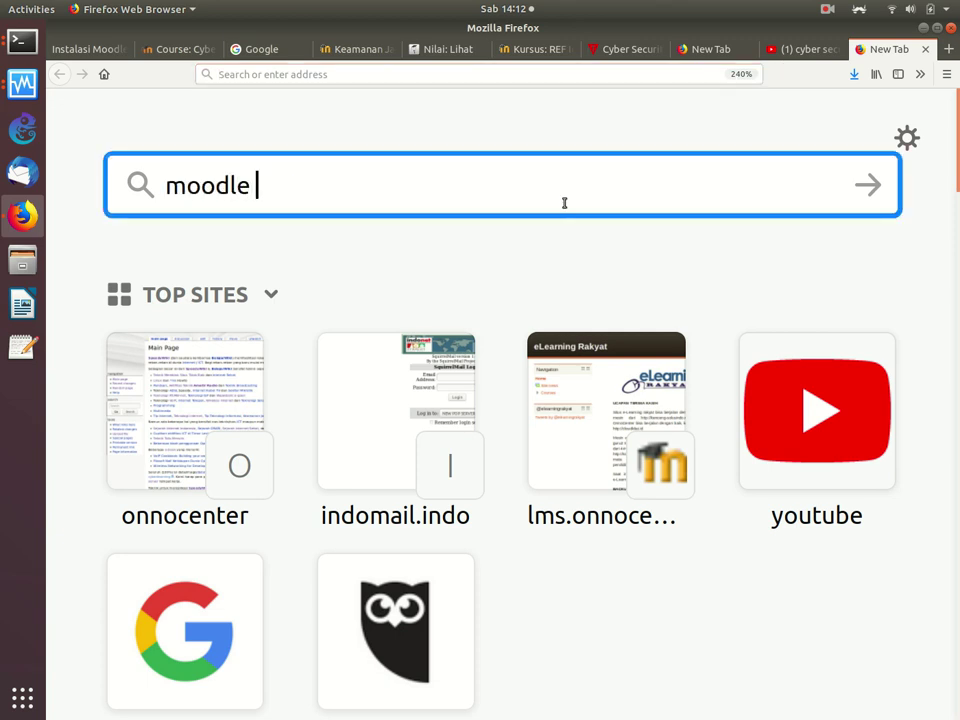
{"action": "type", "text": "grade statistics"}
{"action": "key", "text": "Return"}
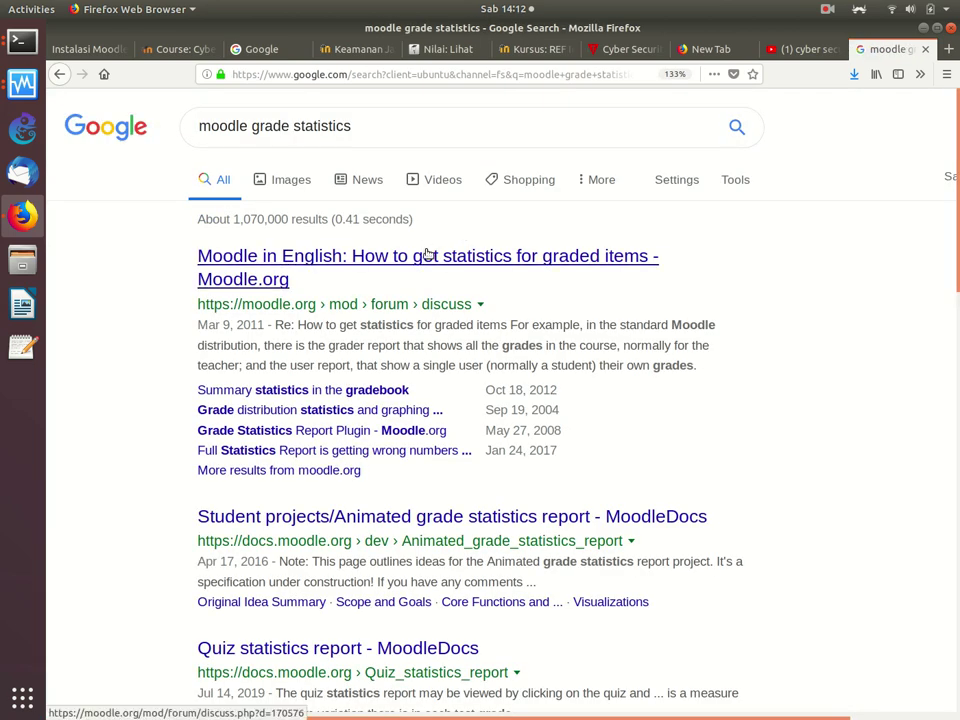
{"action": "left_click", "coordinate": [427, 254]}
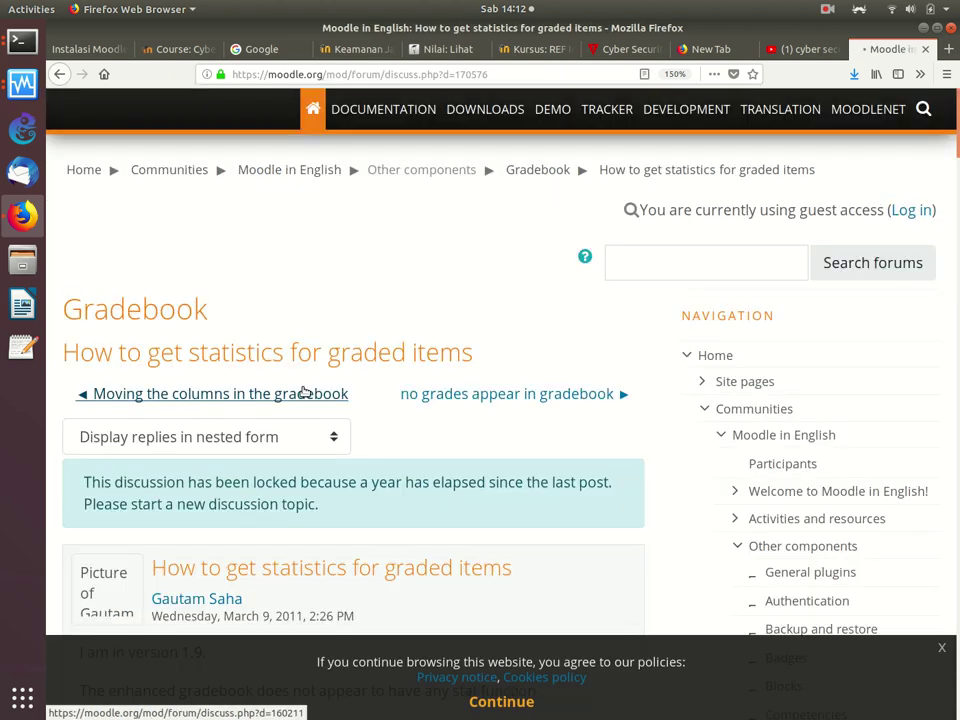
Step: Open the 'Summary statistics in the gradebook' thread and scroll to its statistics screenshot
{"action": "left_click", "coordinate": [59, 74]}
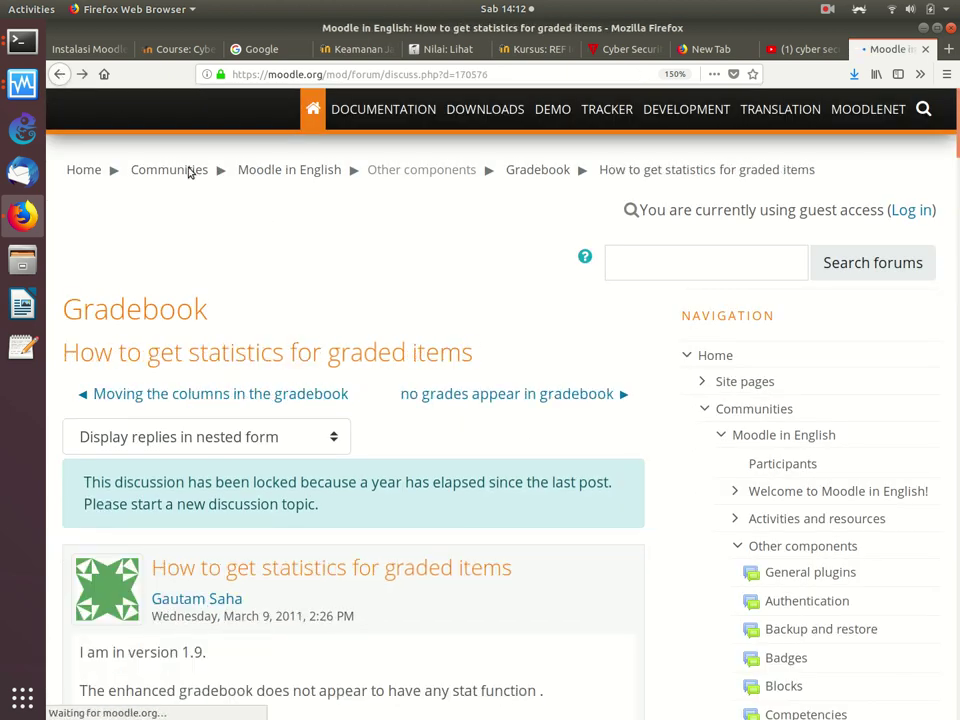
{"action": "left_click", "coordinate": [59, 74]}
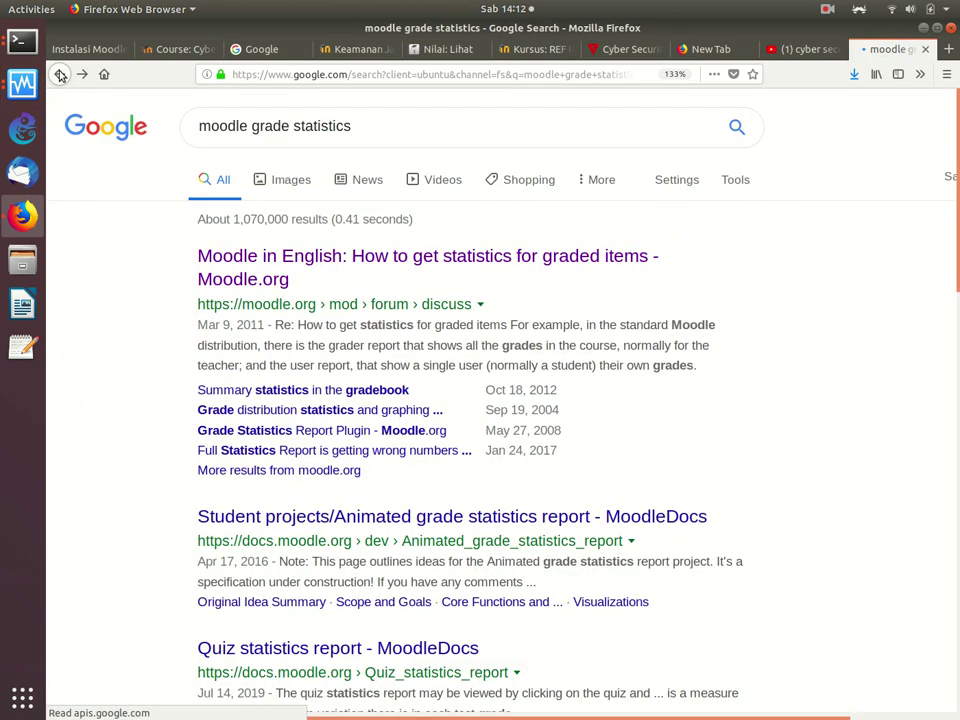
{"action": "left_click", "coordinate": [284, 391]}
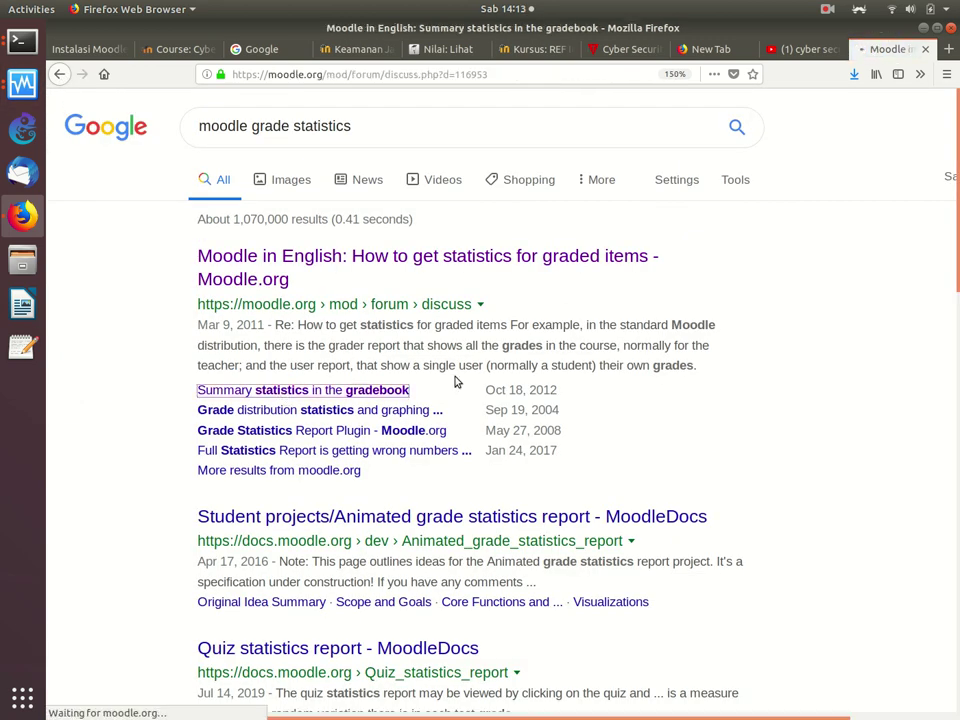
{"action": "scroll", "coordinate": [456, 381], "scroll_direction": "down", "scroll_amount": 10}
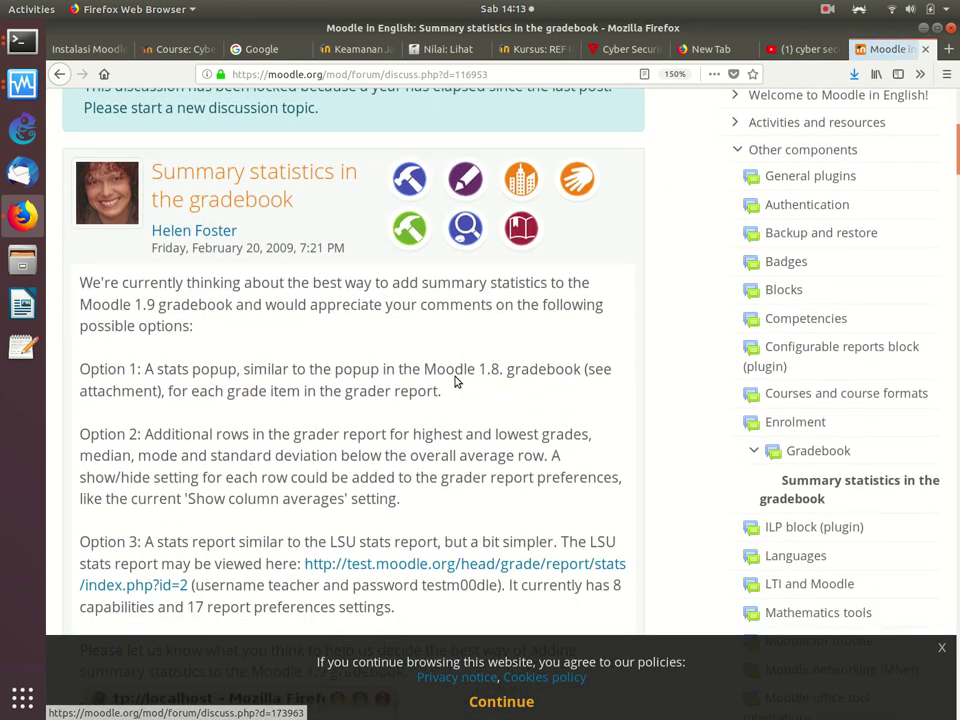
{"action": "scroll", "coordinate": [456, 381], "scroll_direction": "down", "scroll_amount": 5}
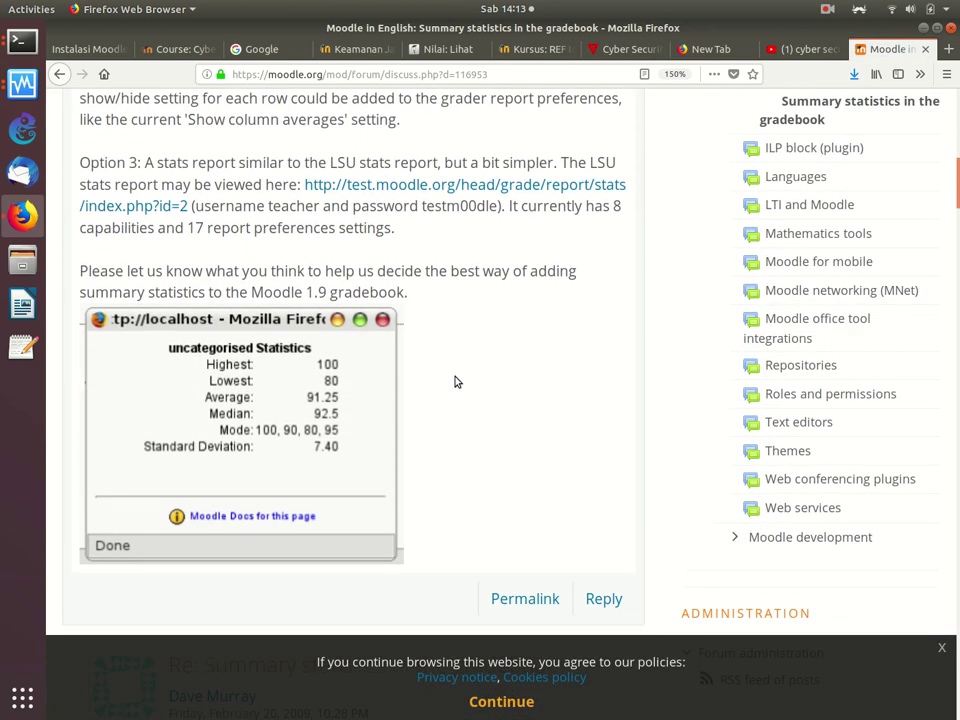
{"action": "scroll", "coordinate": [456, 381], "scroll_direction": "up", "scroll_amount": 1}
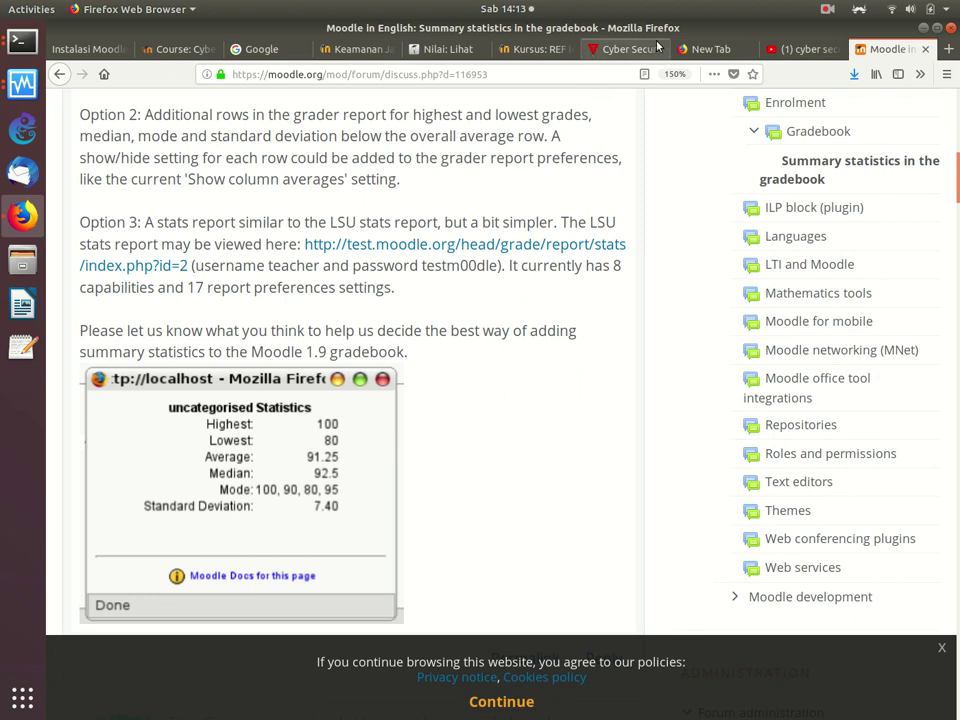
Step: Leave the 'Nilai: Lihat' grader report for the Cyber-Security course home page
{"action": "left_click", "coordinate": [441, 50]}
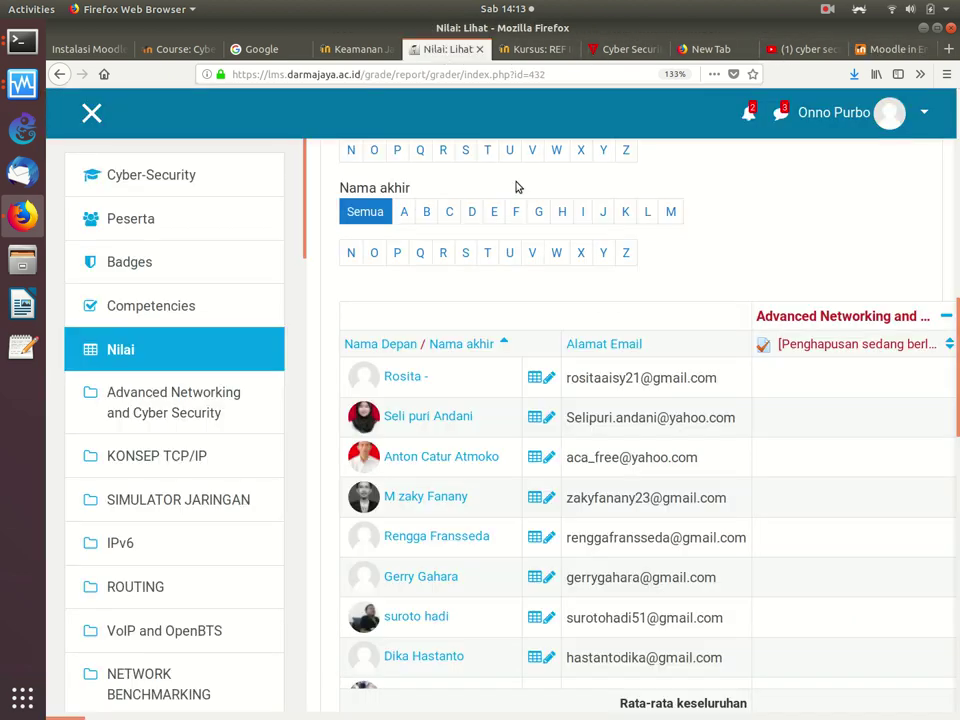
{"action": "scroll", "coordinate": [516, 187], "scroll_direction": "up", "scroll_amount": 5}
{"action": "scroll", "coordinate": [516, 187], "scroll_direction": "down", "scroll_amount": 1}
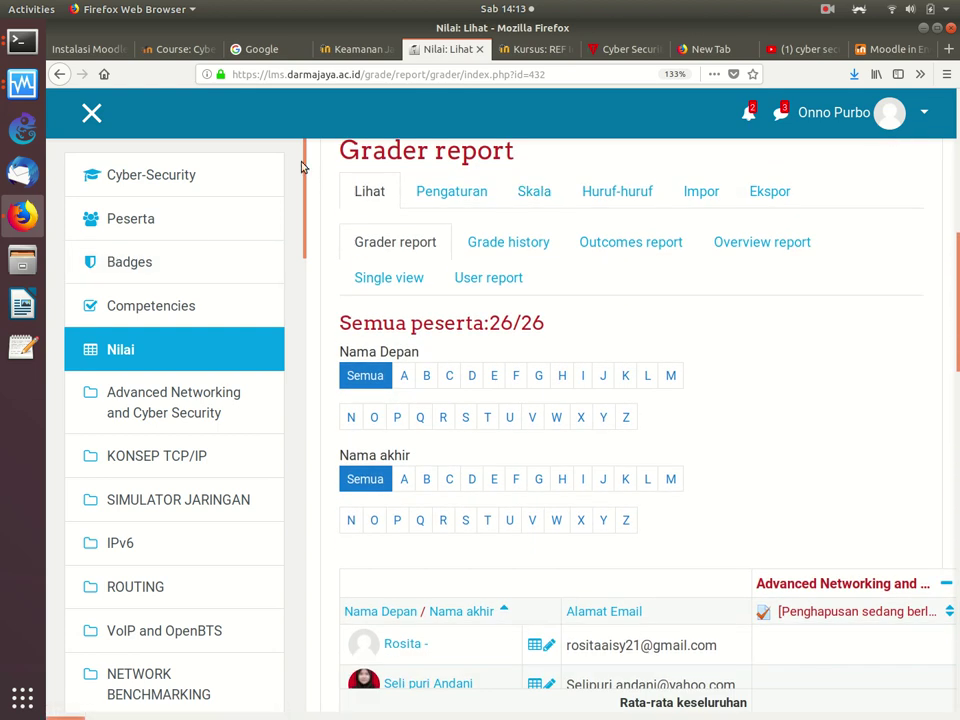
{"action": "left_click_drag", "start_coordinate": [303, 167], "coordinate": [263, 713]}
{"action": "left_click_drag", "start_coordinate": [275, 666], "coordinate": [349, 122]}
{"action": "scroll", "coordinate": [630, 420], "scroll_direction": "up", "scroll_amount": 6}
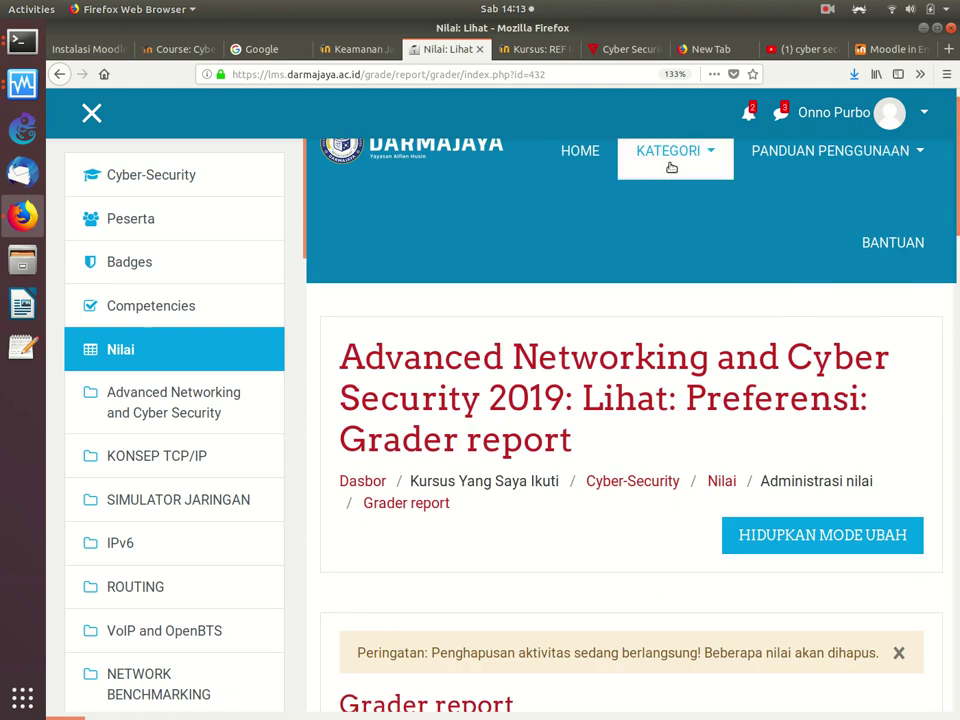
{"action": "left_click", "coordinate": [178, 176]}
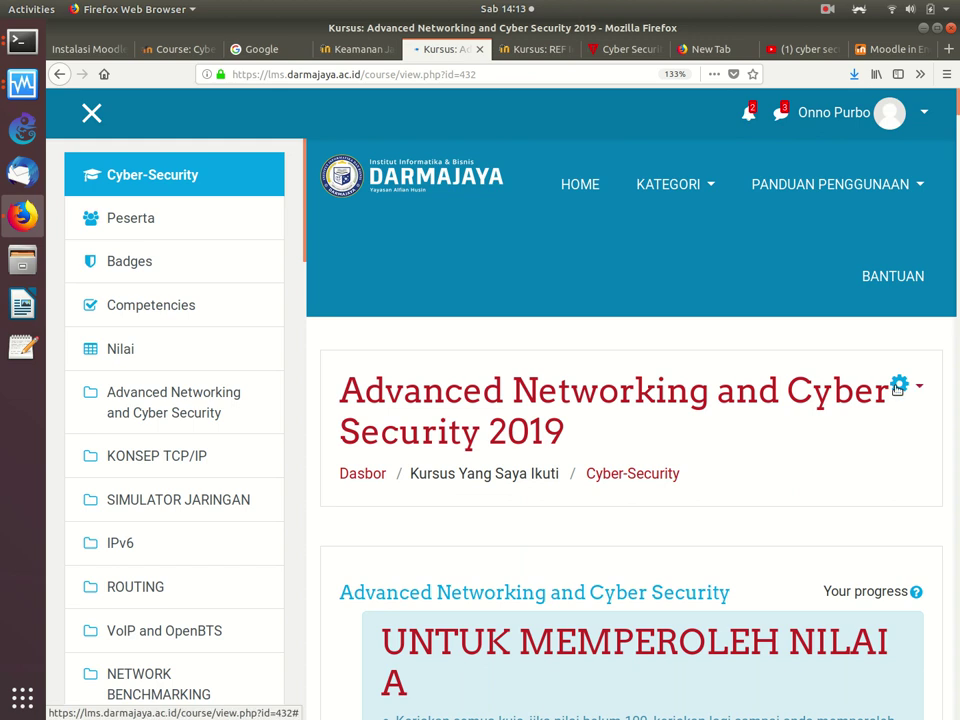
Step: Zoom the page to 110% and open Administrasi kursus through the gear menu's Lanjutkan..
{"action": "left_click", "coordinate": [898, 386]}
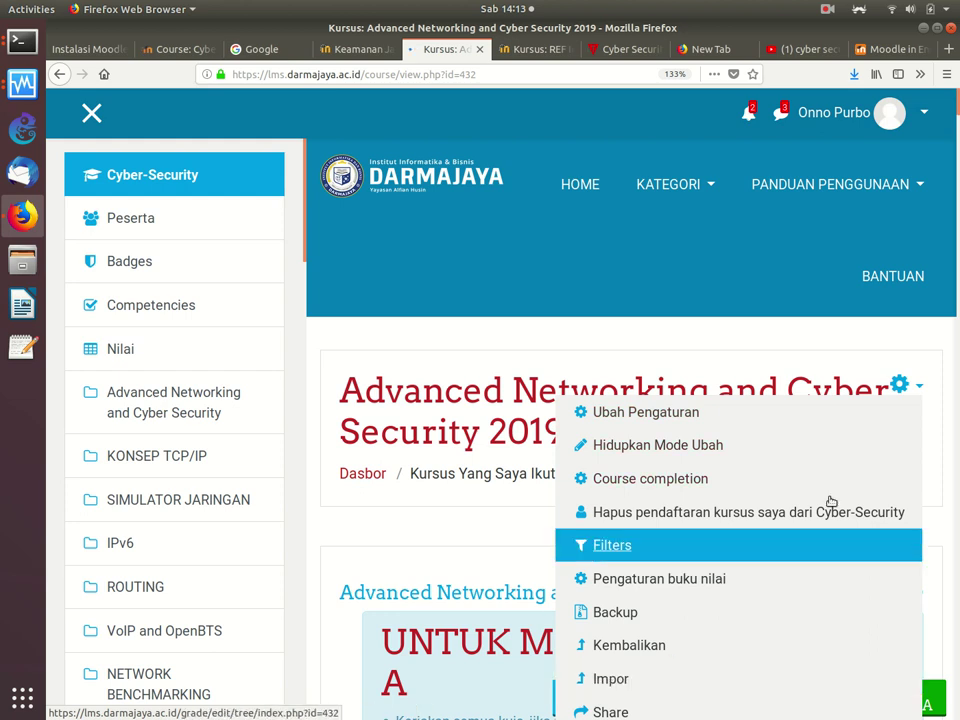
{"action": "key", "text": "ctrl+minus"}
{"action": "key", "text": "ctrl+minus"}
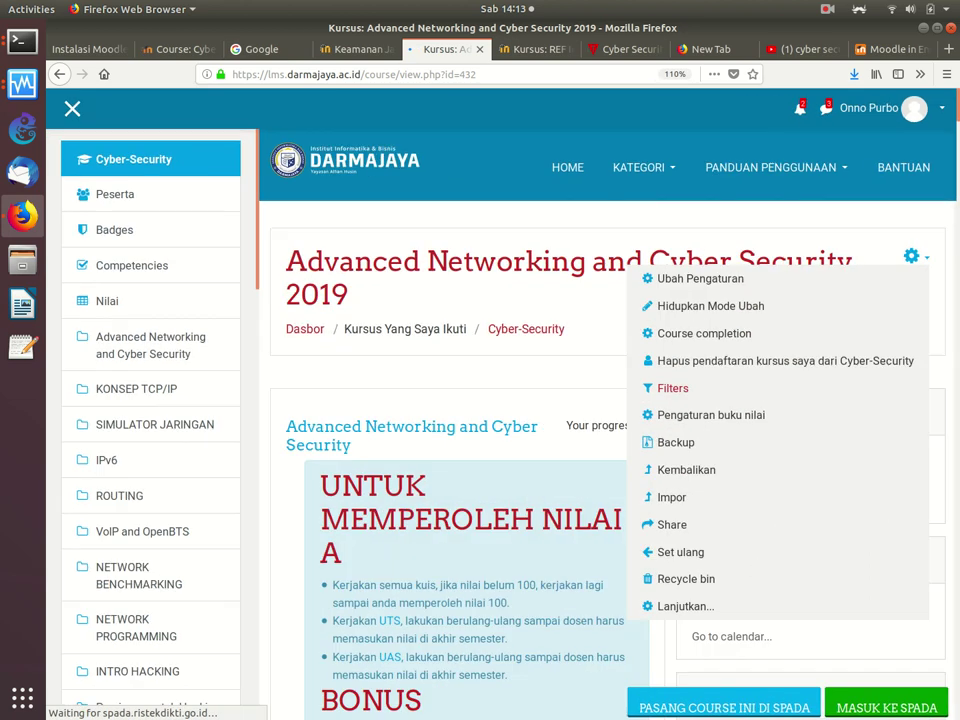
{"action": "left_click", "coordinate": [697, 607]}
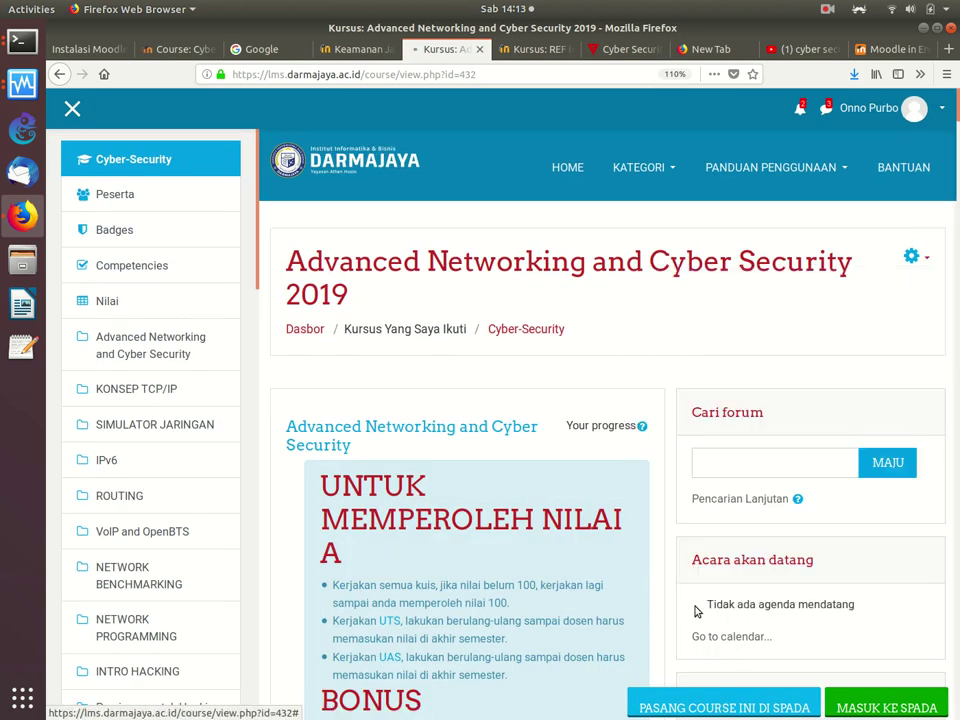
{"action": "scroll", "coordinate": [698, 468], "scroll_direction": "down", "scroll_amount": 2}
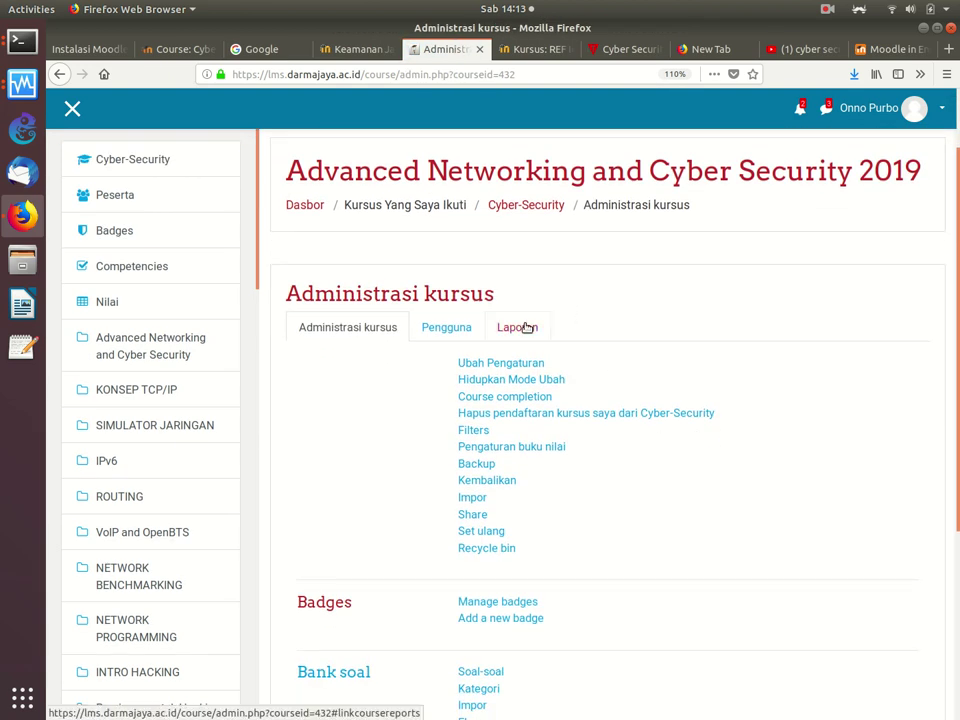
Step: Review the Laporan, Administrasi kursus and Pengguna administration sections
{"action": "left_click", "coordinate": [527, 328]}
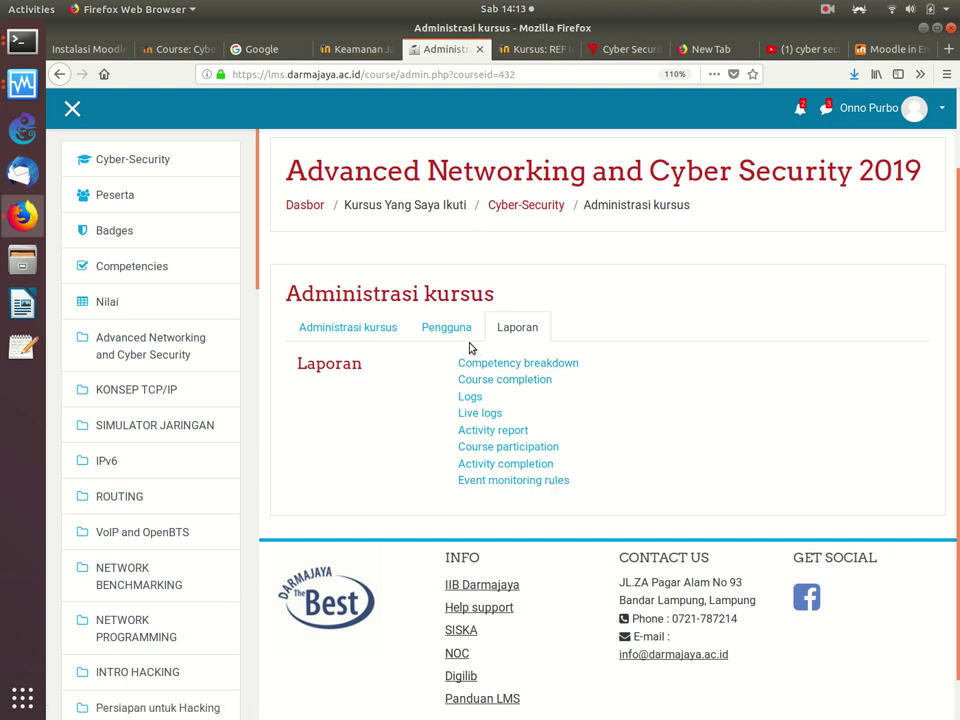
{"action": "left_click", "coordinate": [390, 333]}
{"action": "scroll", "coordinate": [729, 360], "scroll_direction": "down", "scroll_amount": 5}
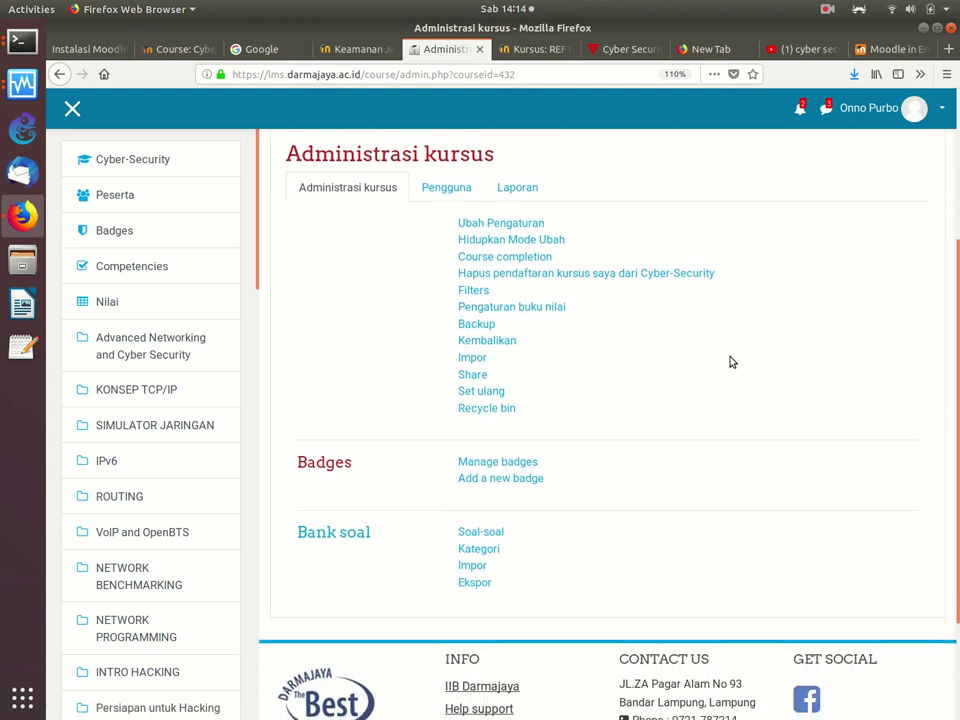
{"action": "scroll", "coordinate": [482, 338], "scroll_direction": "up", "scroll_amount": 3}
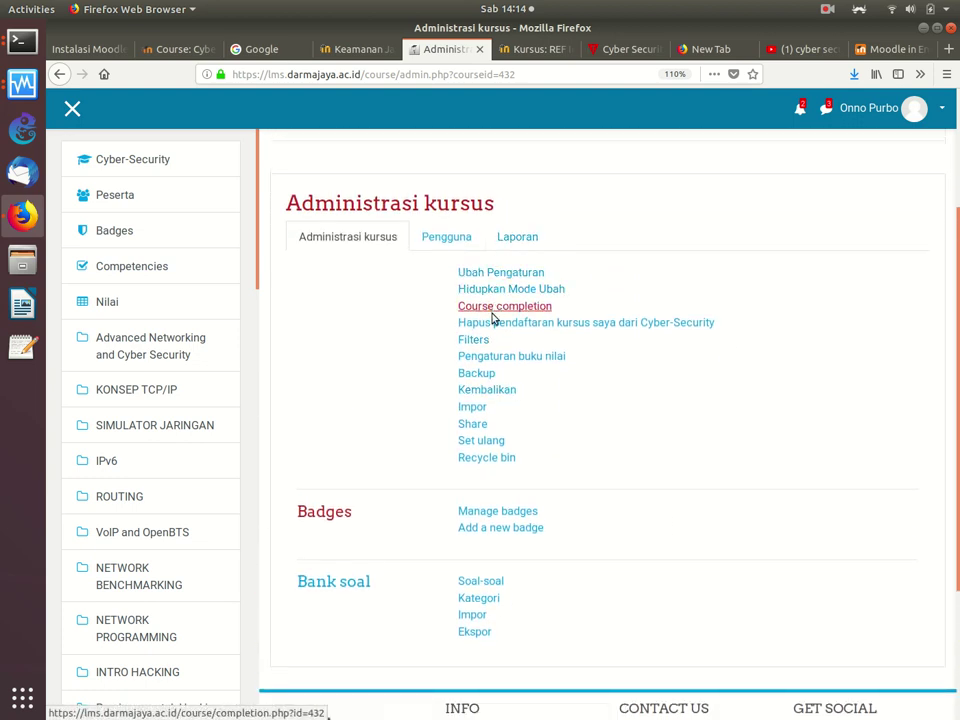
{"action": "left_click", "coordinate": [447, 240]}
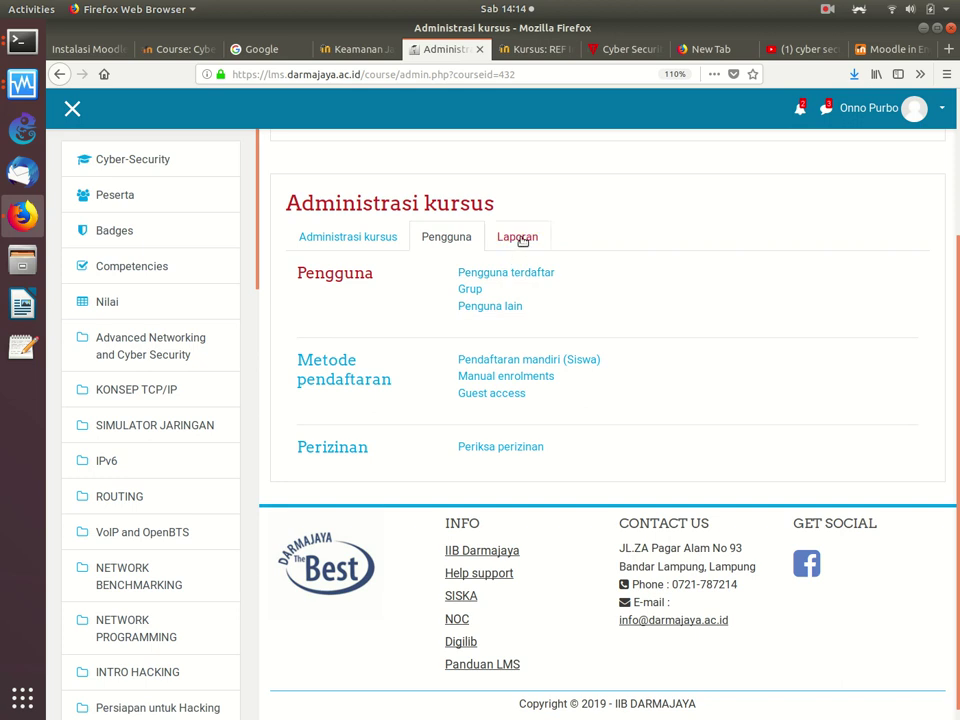
{"action": "left_click", "coordinate": [519, 239]}
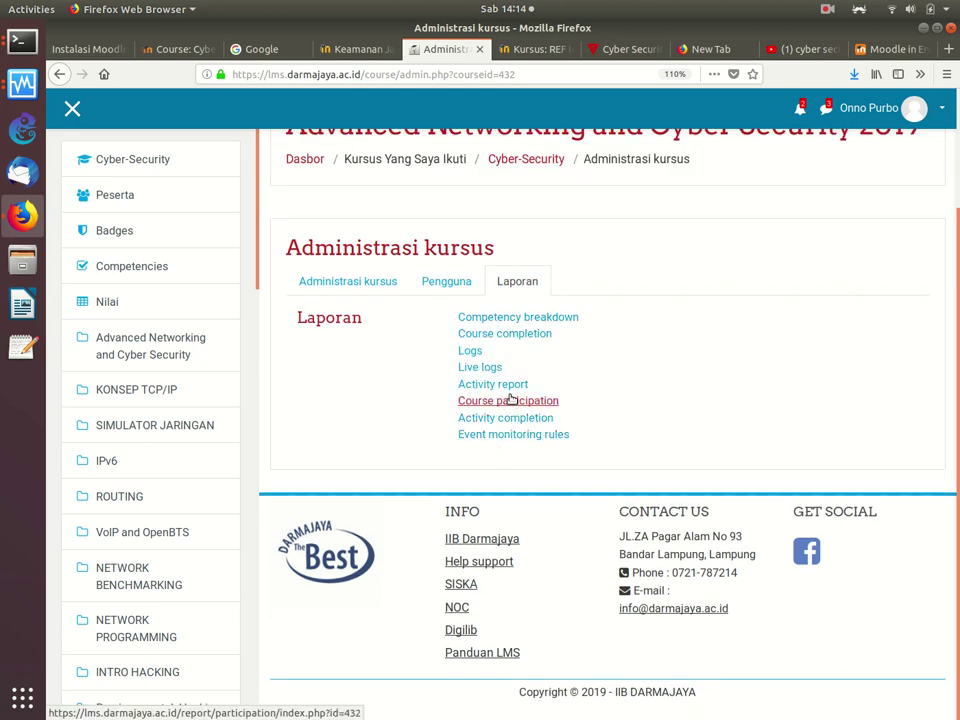
Step: Open the Activity report showing views per activity, e.g. Konsep Dasar TCP/IP
{"action": "left_click", "coordinate": [512, 386]}
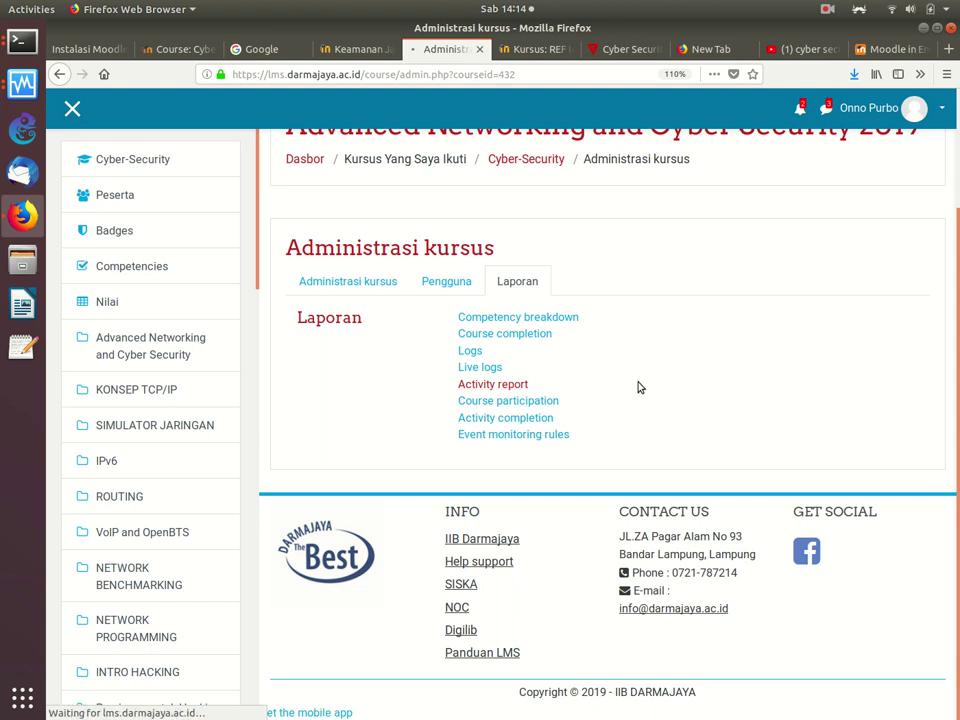
{"action": "scroll", "coordinate": [637, 378], "scroll_direction": "down", "scroll_amount": 2}
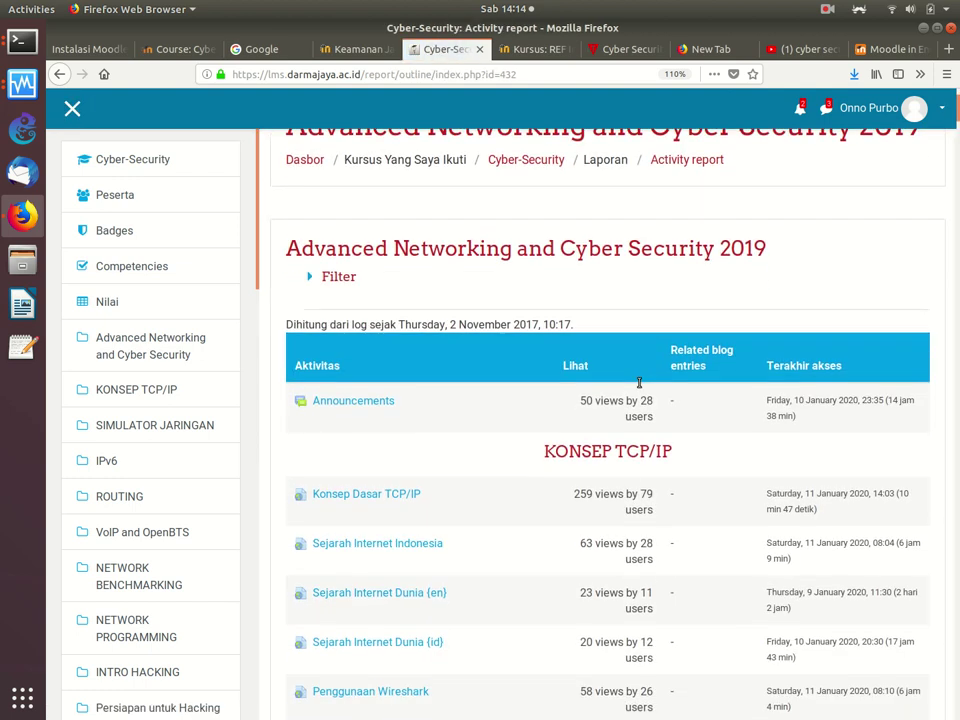
{"action": "scroll", "coordinate": [639, 383], "scroll_direction": "up", "scroll_amount": 2}
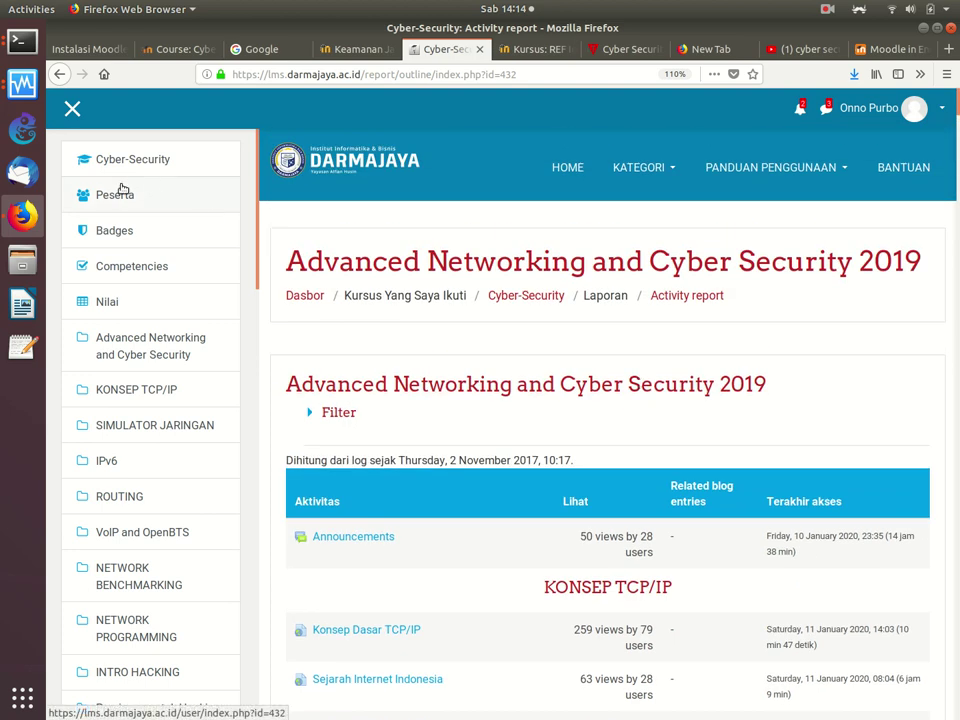
Step: Look over the course's grader report, the empty Outcomes report and the Overview report
{"action": "left_click", "coordinate": [108, 302]}
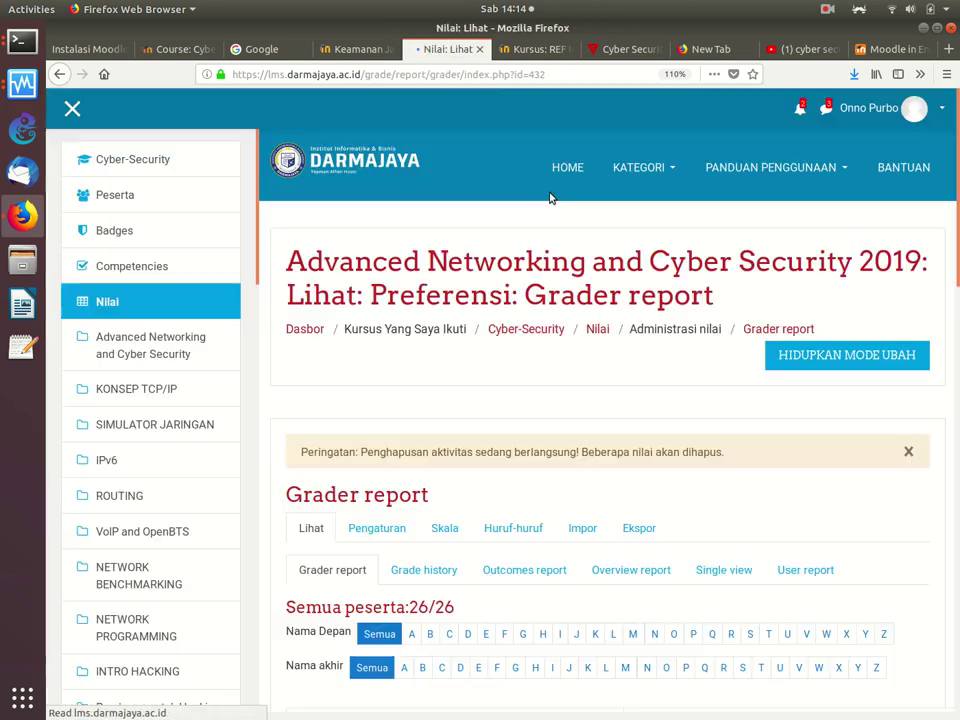
{"action": "scroll", "coordinate": [494, 277], "scroll_direction": "down", "scroll_amount": 4}
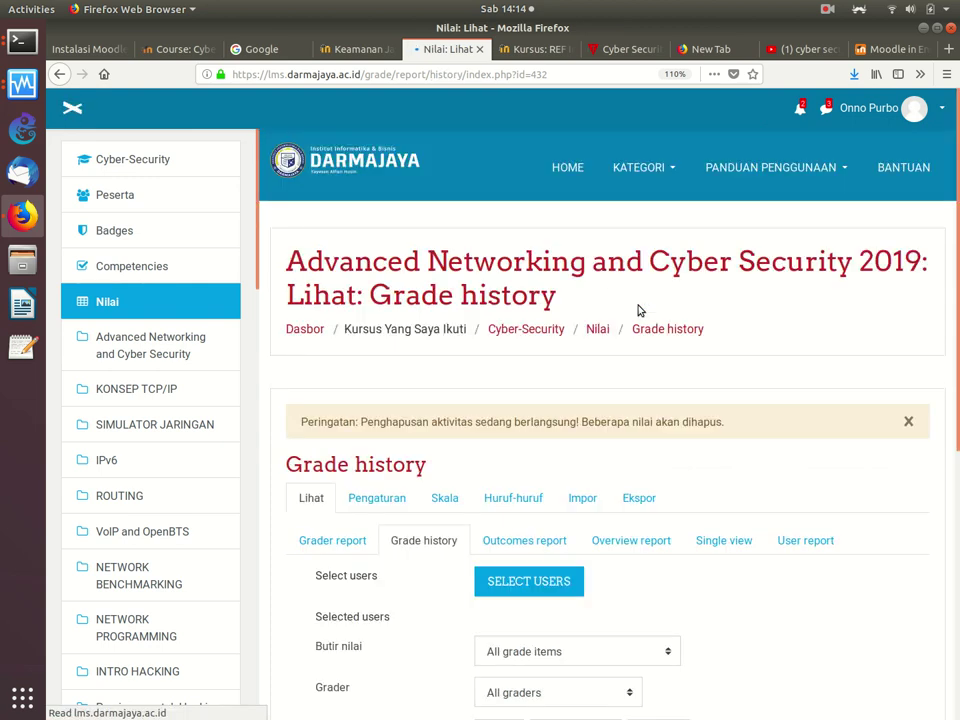
{"action": "scroll", "coordinate": [639, 310], "scroll_direction": "down", "scroll_amount": 3}
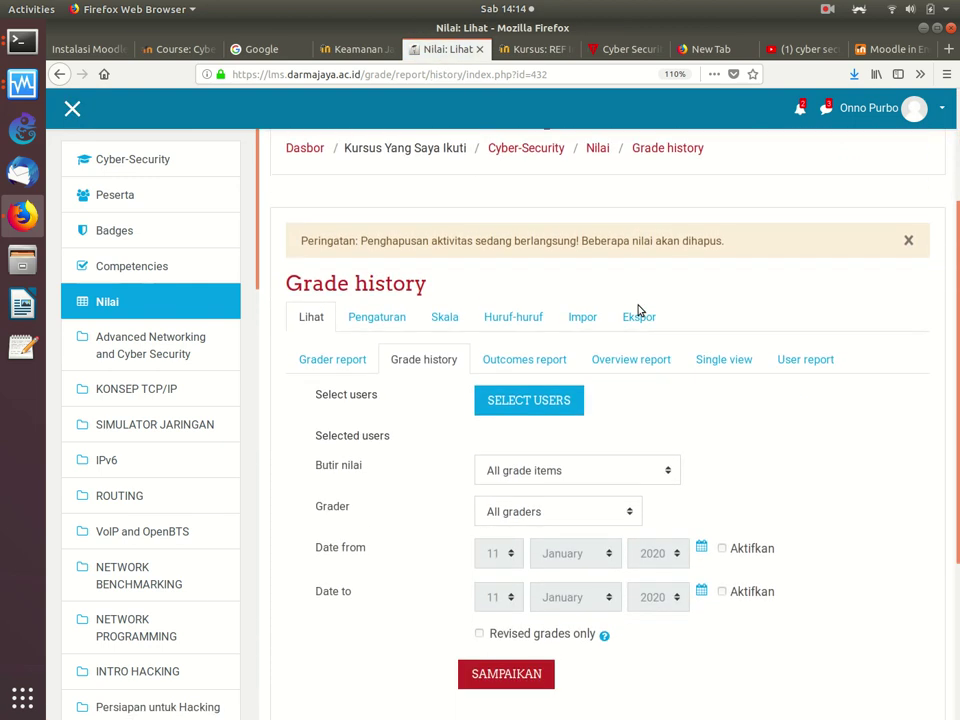
{"action": "scroll", "coordinate": [639, 310], "scroll_direction": "down", "scroll_amount": 3}
{"action": "scroll", "coordinate": [639, 310], "scroll_direction": "up", "scroll_amount": 1}
{"action": "scroll", "coordinate": [639, 310], "scroll_direction": "up", "scroll_amount": 2}
{"action": "left_click", "coordinate": [513, 367]}
{"action": "scroll", "coordinate": [675, 350], "scroll_direction": "down", "scroll_amount": 3}
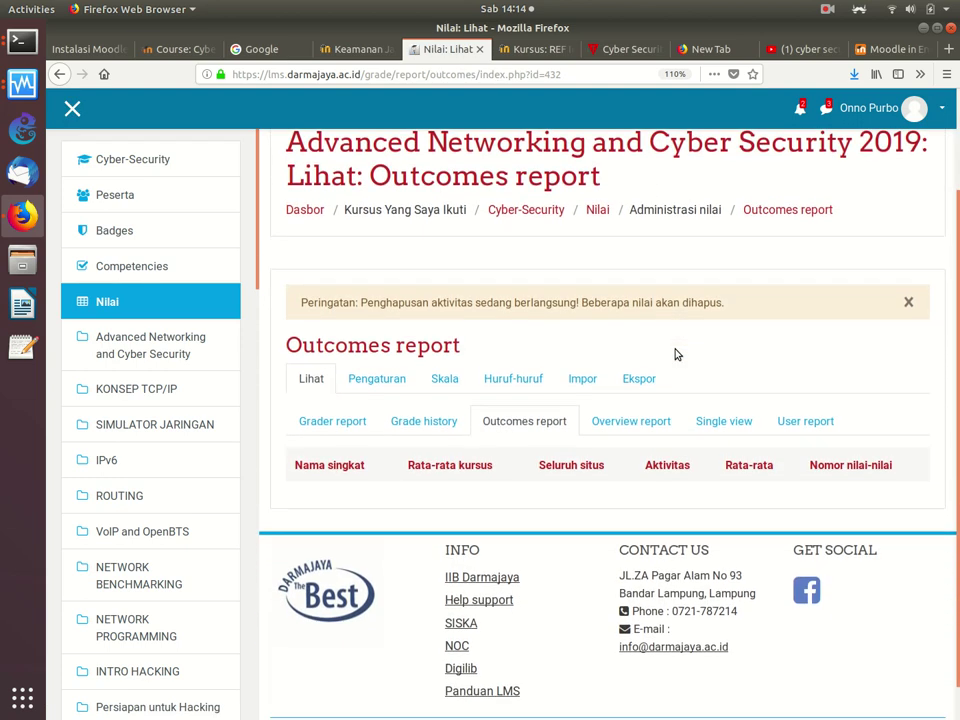
{"action": "left_click", "coordinate": [632, 384]}
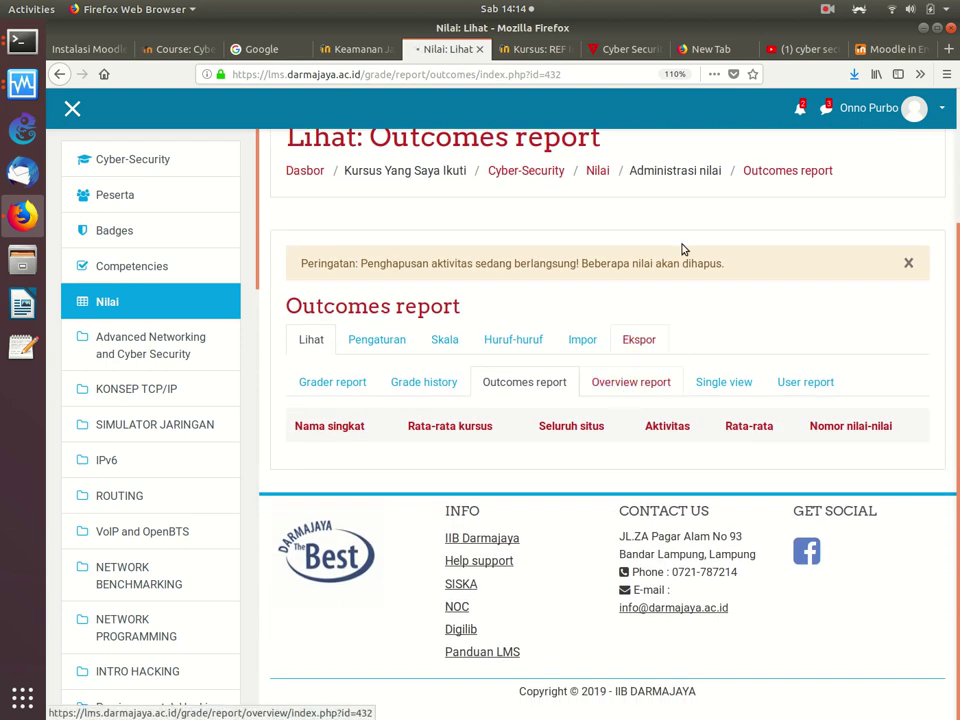
Step: Scroll the summary statistics forum thread and return to the 'moodle grade statistics' results
{"action": "left_click", "coordinate": [890, 48]}
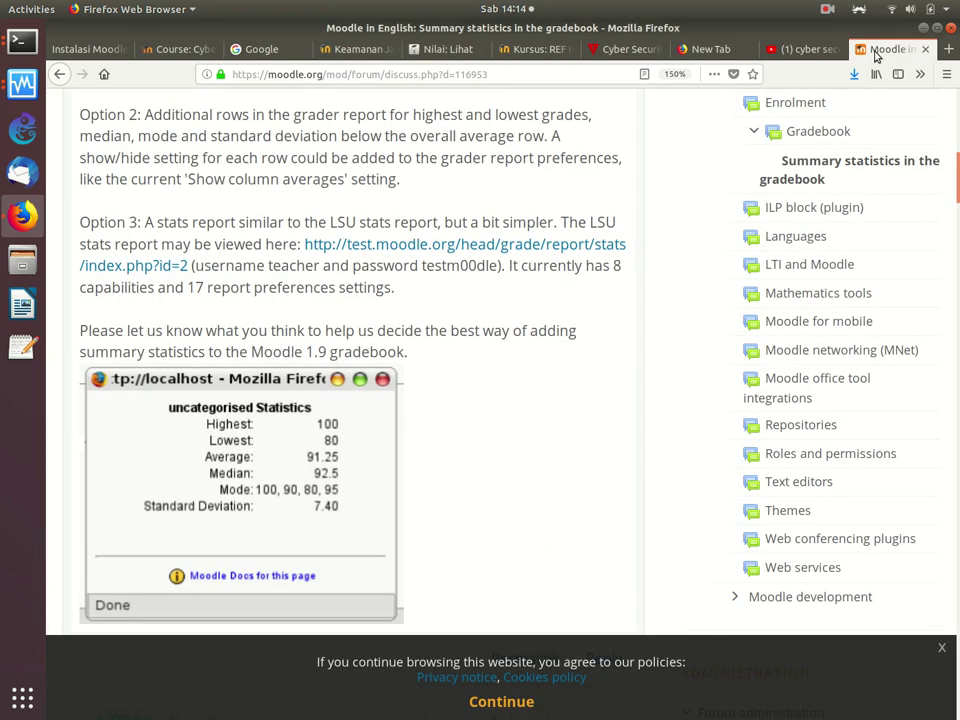
{"action": "scroll", "coordinate": [379, 225], "scroll_direction": "down", "scroll_amount": 5}
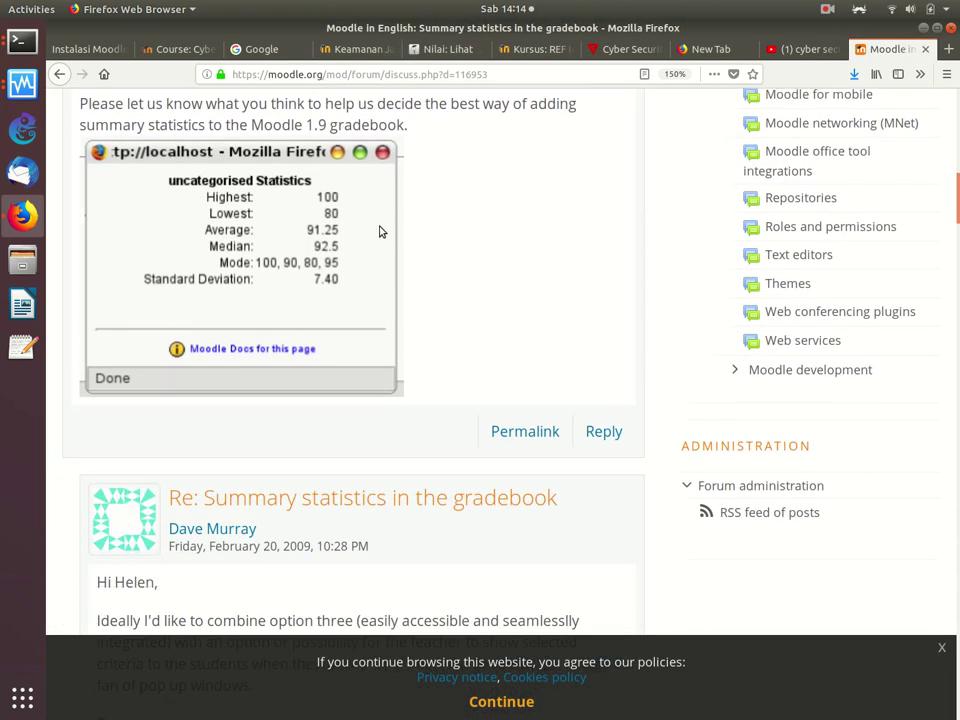
{"action": "scroll", "coordinate": [379, 232], "scroll_direction": "down", "scroll_amount": 3}
{"action": "scroll", "coordinate": [379, 232], "scroll_direction": "up", "scroll_amount": 15}
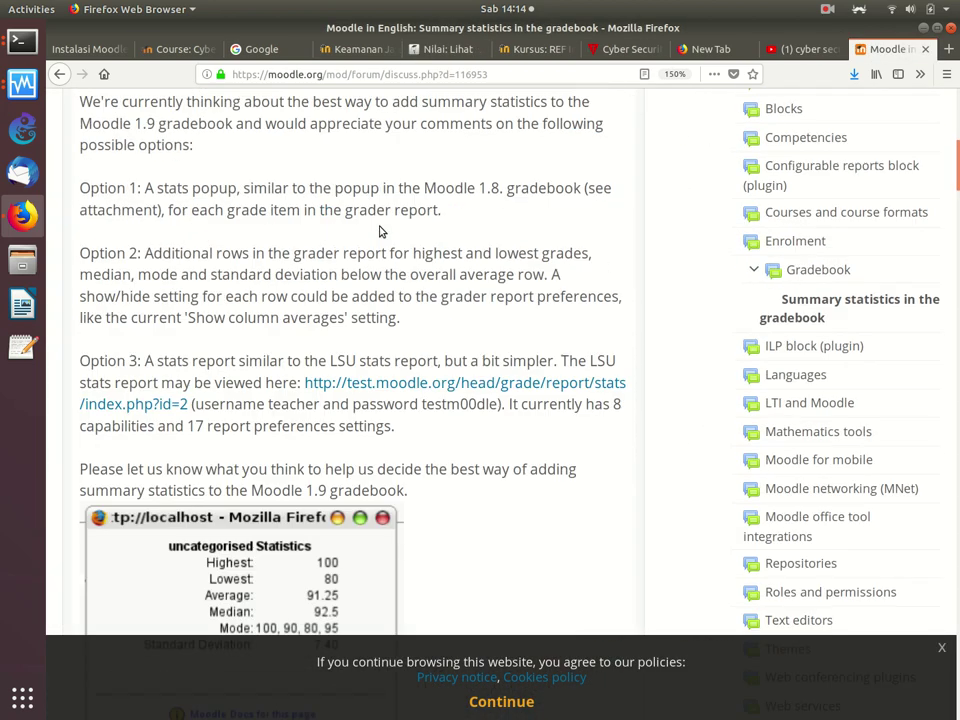
{"action": "left_click", "coordinate": [59, 74]}
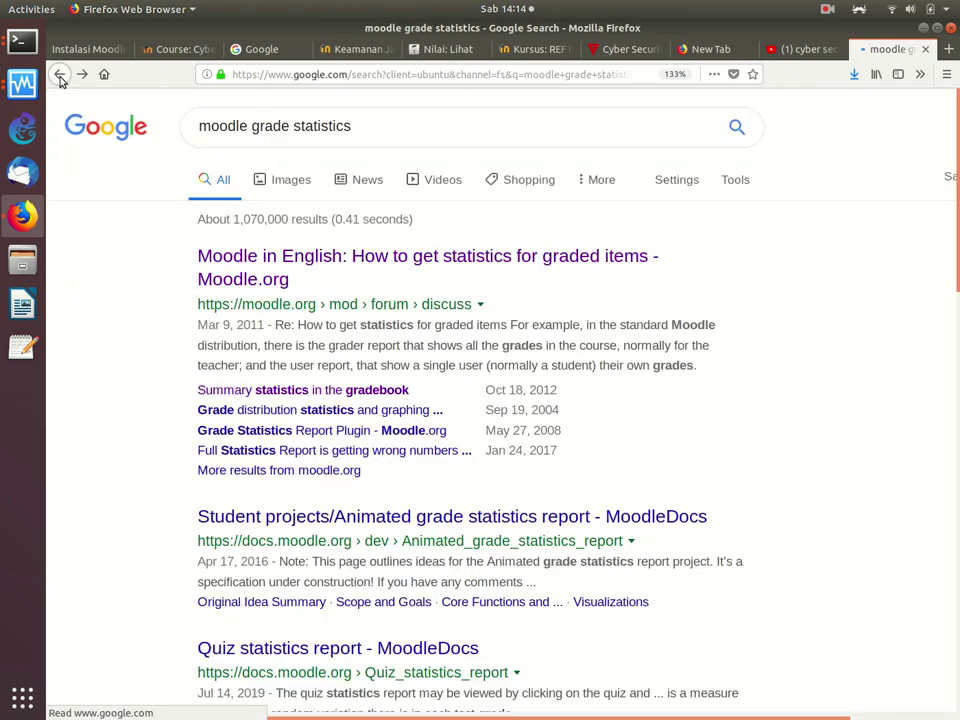
{"action": "left_click", "coordinate": [347, 411]}
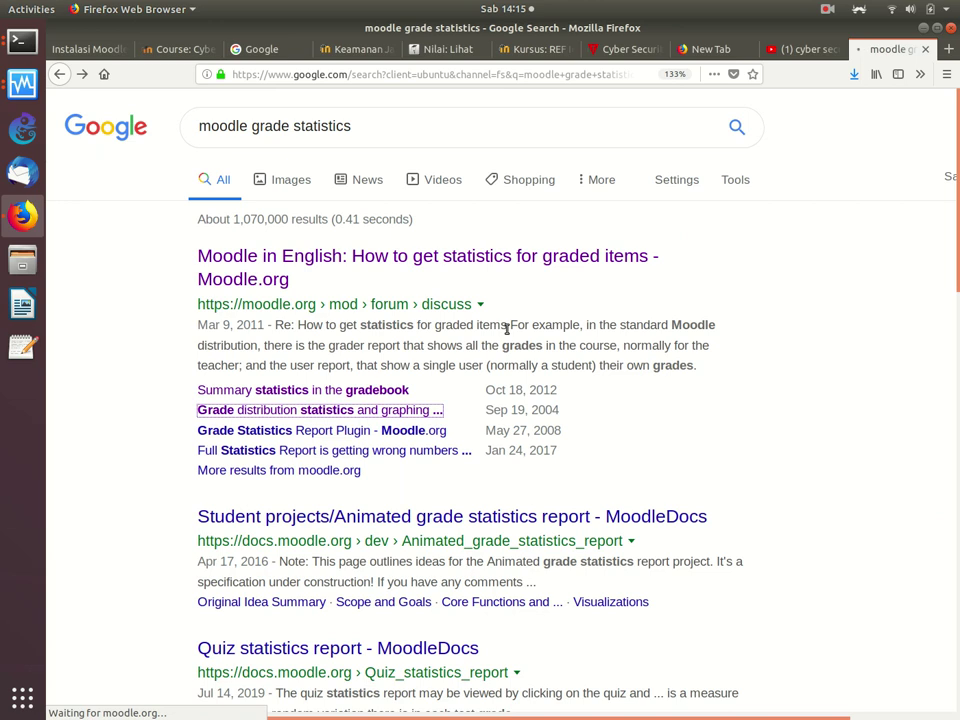
{"action": "scroll", "coordinate": [505, 333], "scroll_direction": "down", "scroll_amount": 5}
{"action": "scroll", "coordinate": [505, 333], "scroll_direction": "down", "scroll_amount": 3}
{"action": "scroll", "coordinate": [505, 333], "scroll_direction": "down", "scroll_amount": 1}
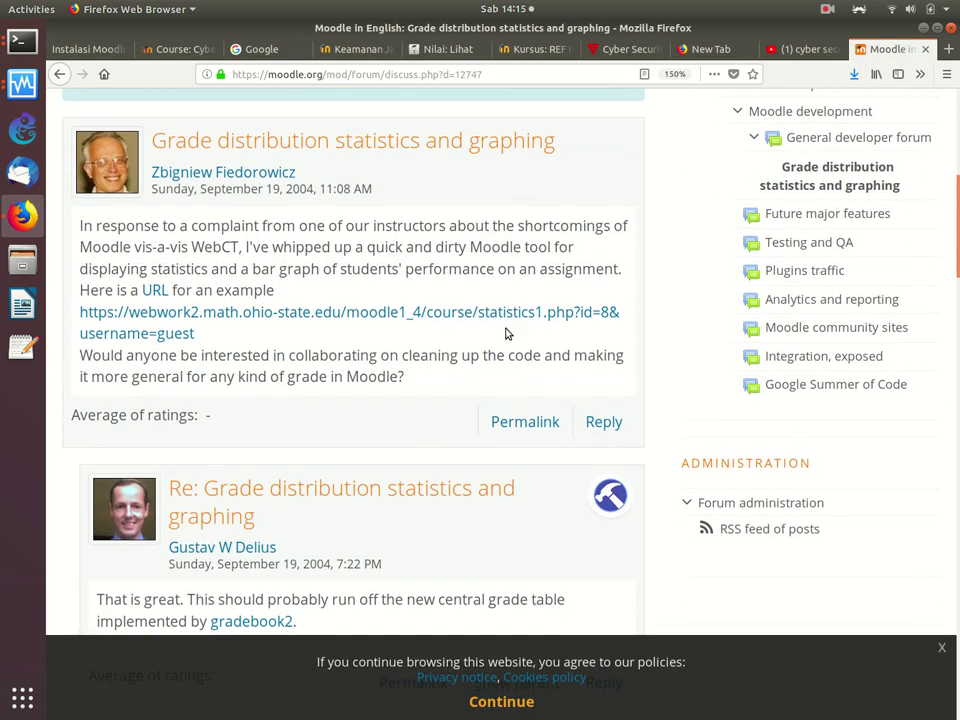
{"action": "scroll", "coordinate": [505, 333], "scroll_direction": "down", "scroll_amount": 1}
{"action": "scroll", "coordinate": [505, 333], "scroll_direction": "down", "scroll_amount": 4}
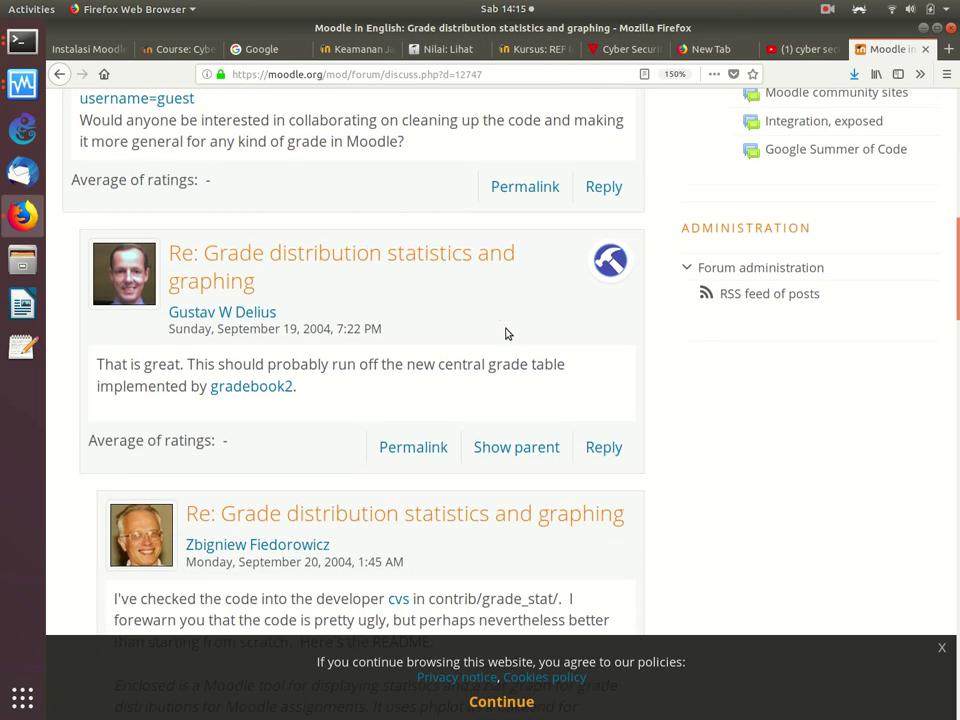
{"action": "scroll", "coordinate": [505, 333], "scroll_direction": "down", "scroll_amount": 2}
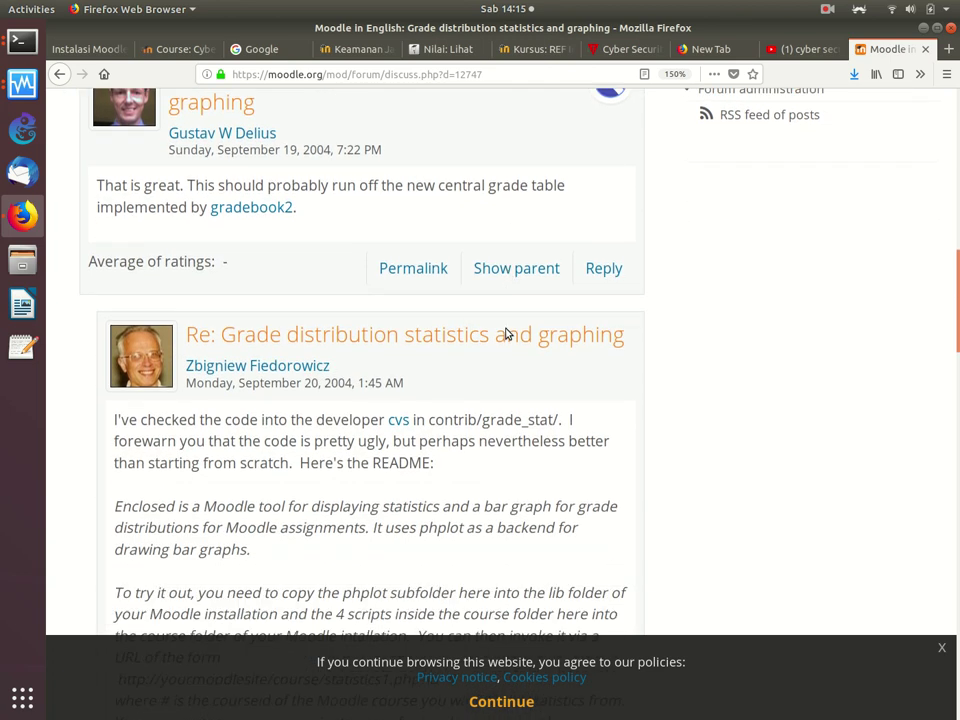
{"action": "scroll", "coordinate": [505, 333], "scroll_direction": "down", "scroll_amount": 7}
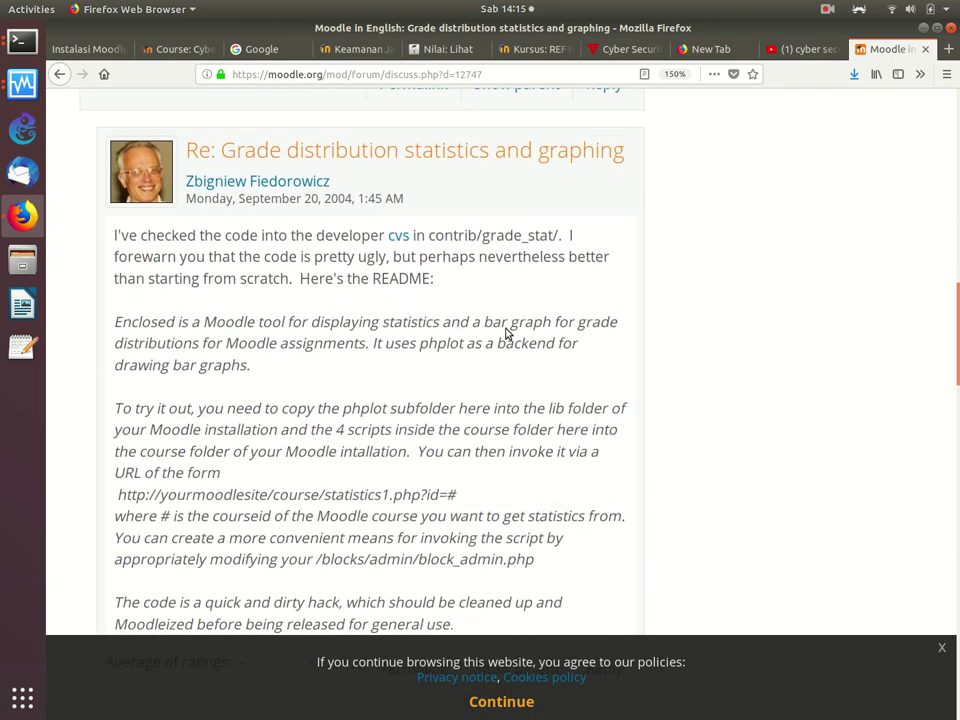
{"action": "scroll", "coordinate": [505, 333], "scroll_direction": "down", "scroll_amount": 5}
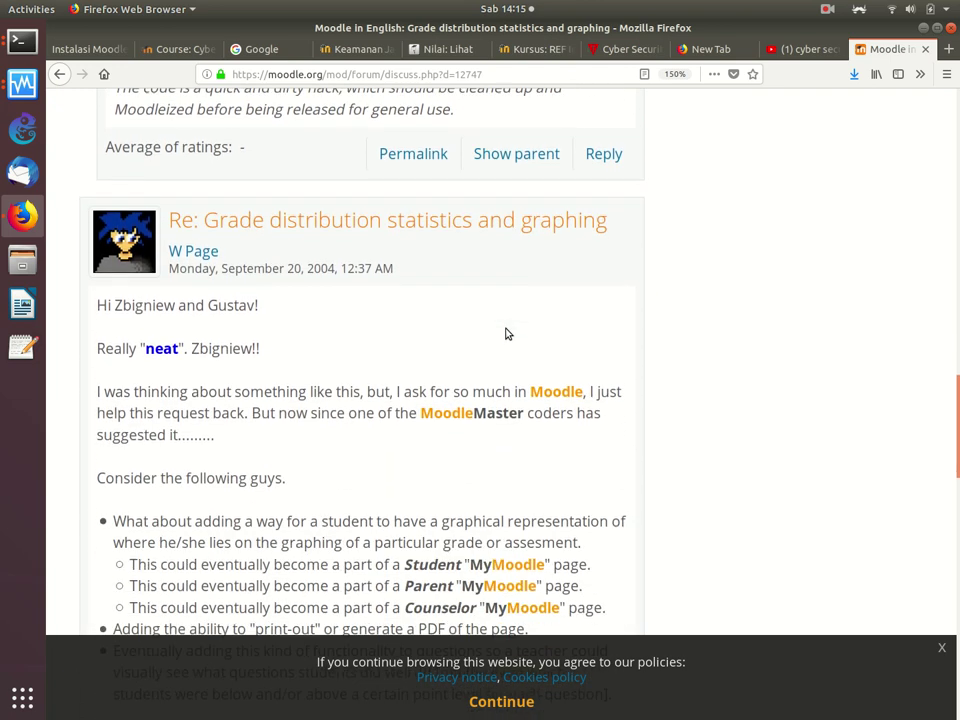
{"action": "left_click", "coordinate": [59, 74]}
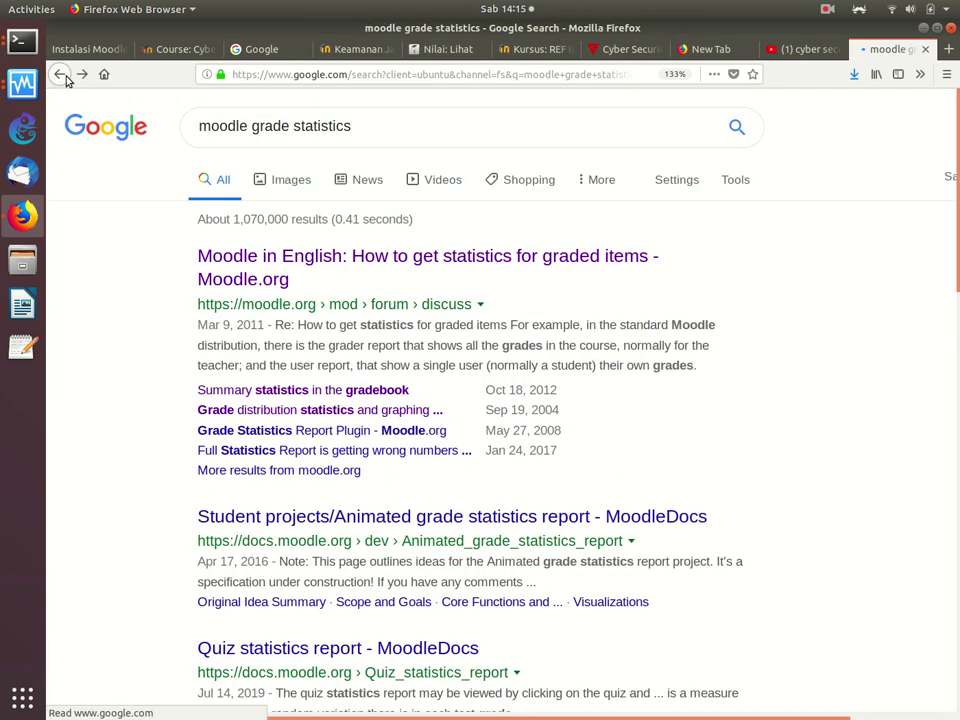
Step: View Animated grade statistics and 'Quiz statistics report - MoodleDocs', then switch to the REF course
{"action": "scroll", "coordinate": [380, 453], "scroll_direction": "down", "scroll_amount": 4}
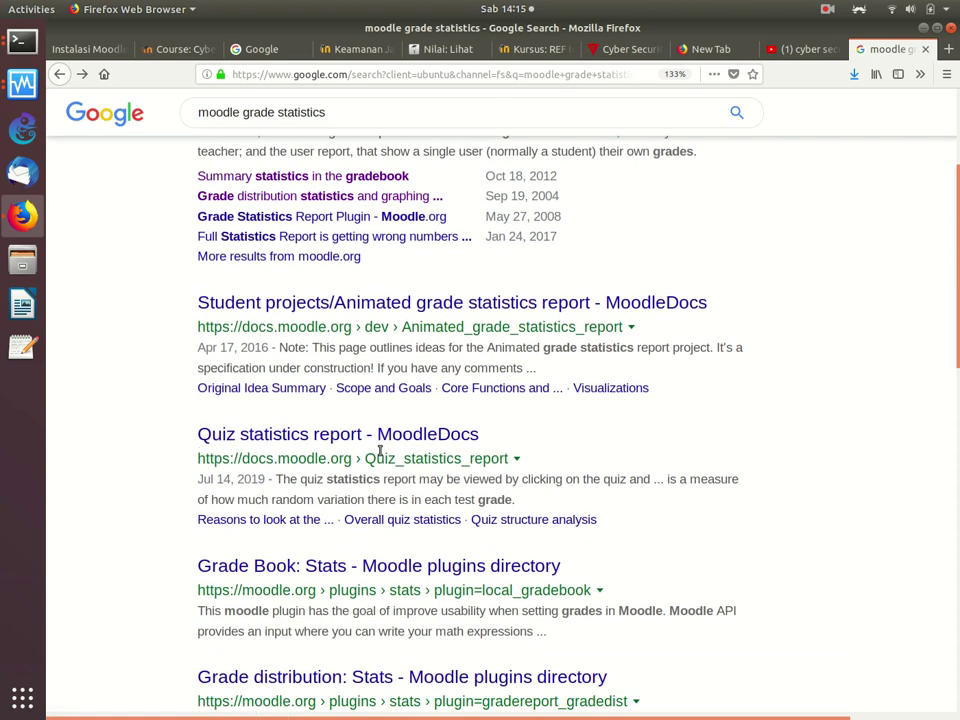
{"action": "left_click", "coordinate": [427, 301]}
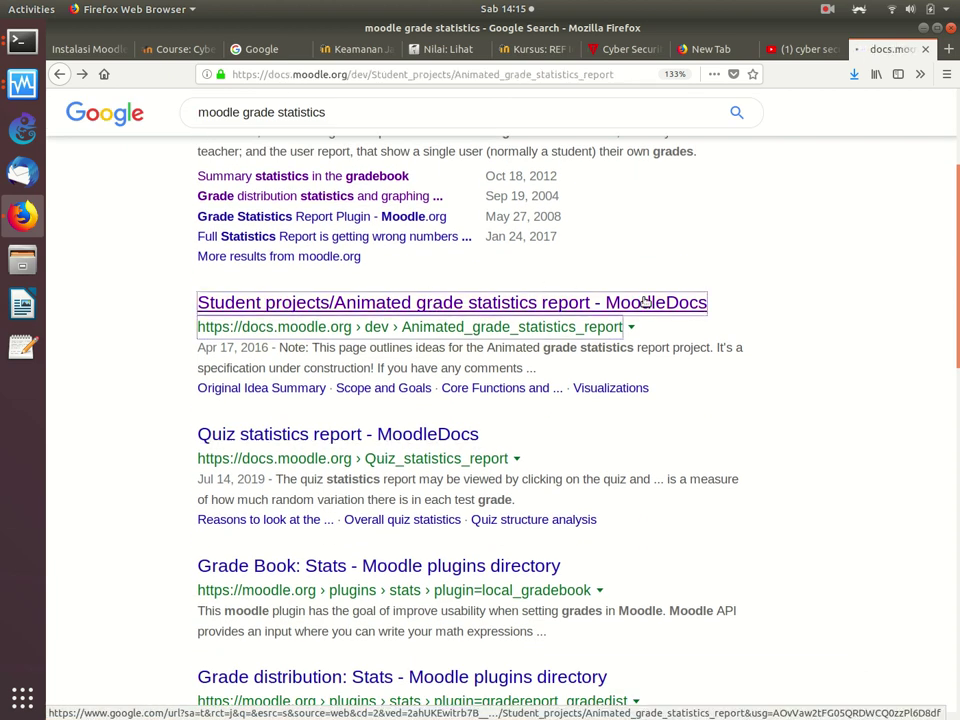
{"action": "key", "text": "alt+Left"}
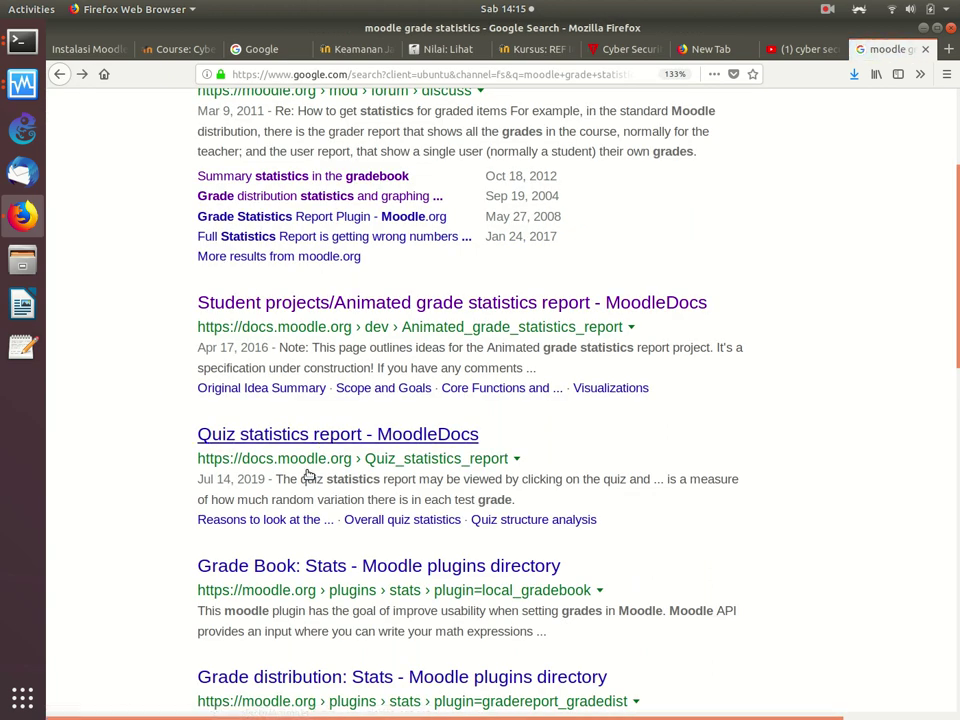
{"action": "left_click", "coordinate": [420, 435]}
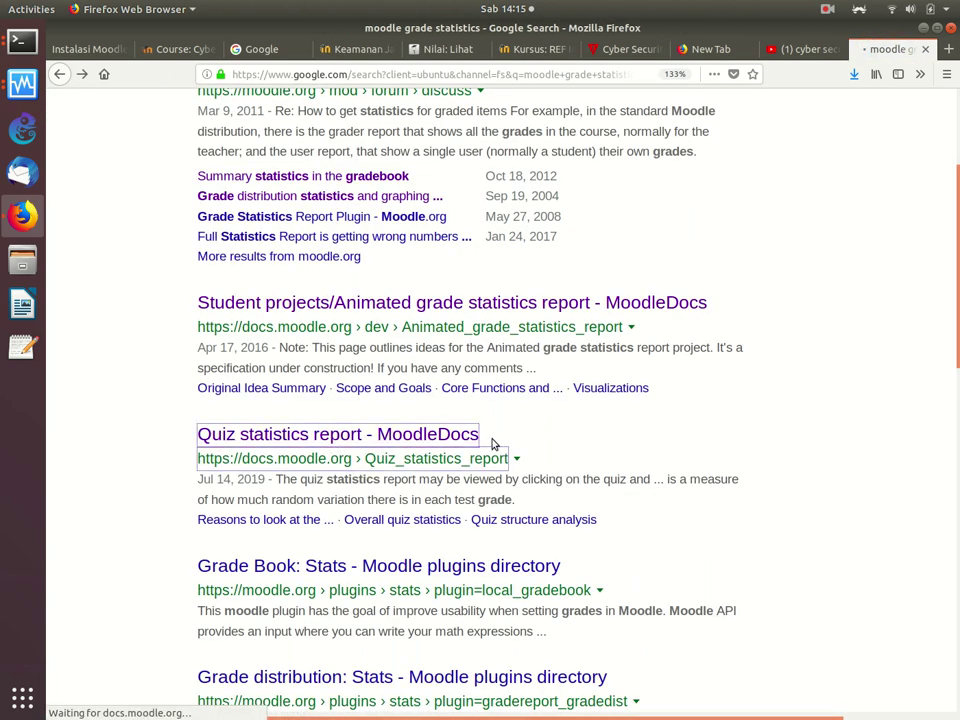
{"action": "scroll", "coordinate": [494, 443], "scroll_direction": "down", "scroll_amount": 1}
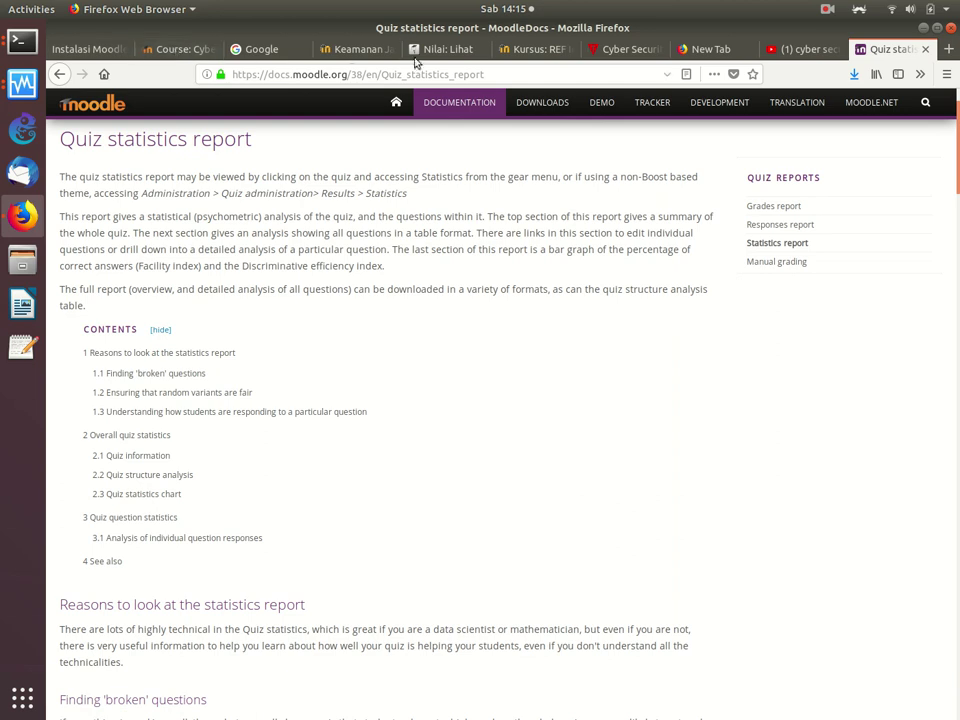
{"action": "left_click", "coordinate": [522, 48]}
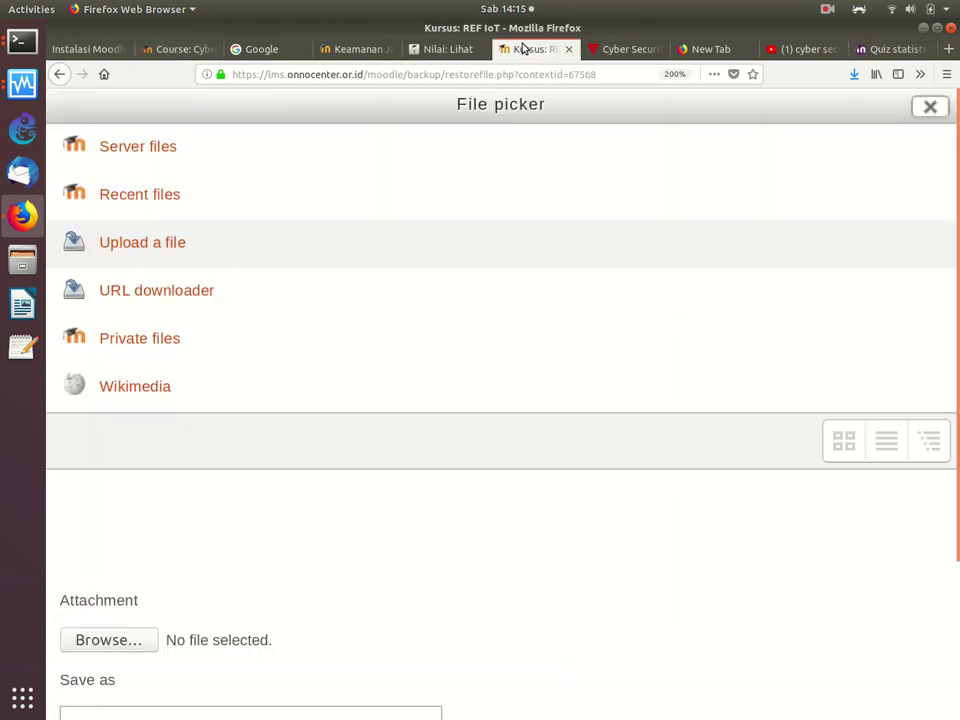
Step: Jump to the UAS section, with its quiz and book pages, from the left drawer
{"action": "left_click", "coordinate": [449, 55]}
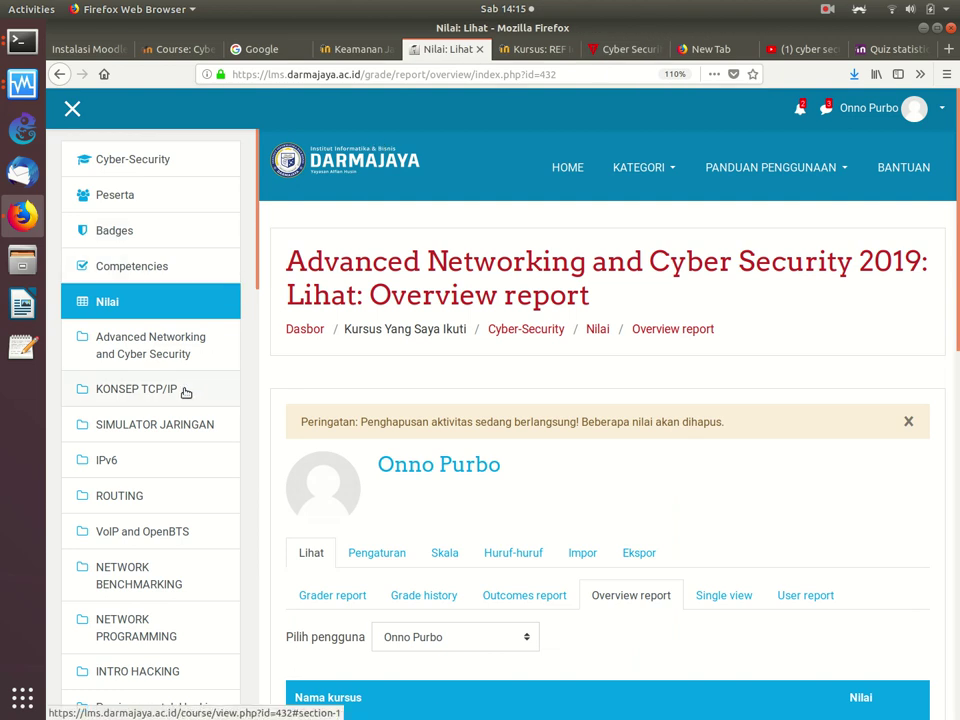
{"action": "scroll", "coordinate": [185, 392], "scroll_direction": "down", "scroll_amount": 1}
{"action": "left_click_drag", "start_coordinate": [255, 243], "coordinate": [229, 598]}
{"action": "left_click", "coordinate": [107, 381]}
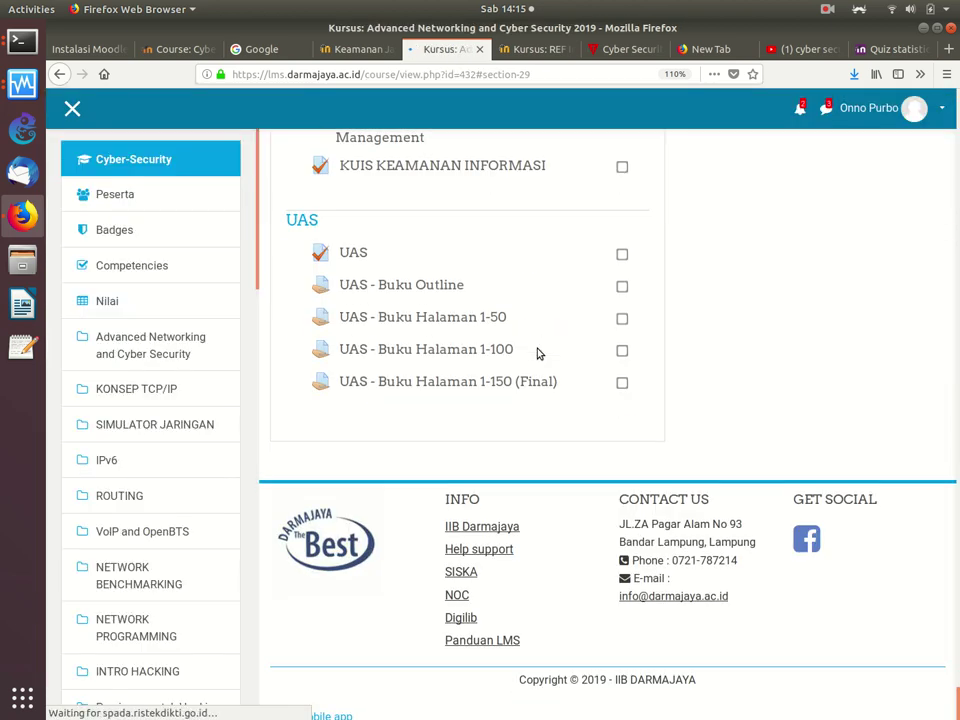
{"action": "scroll", "coordinate": [537, 353], "scroll_direction": "up", "scroll_amount": 15}
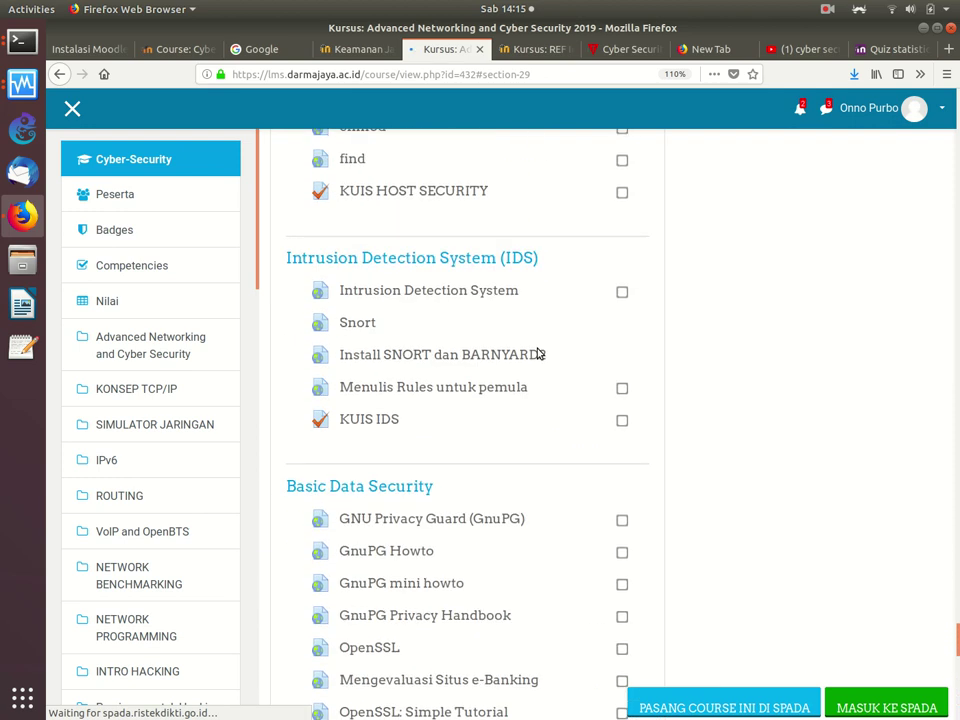
{"action": "scroll", "coordinate": [537, 353], "scroll_direction": "up", "scroll_amount": 12}
{"action": "scroll", "coordinate": [537, 353], "scroll_direction": "down", "scroll_amount": 20}
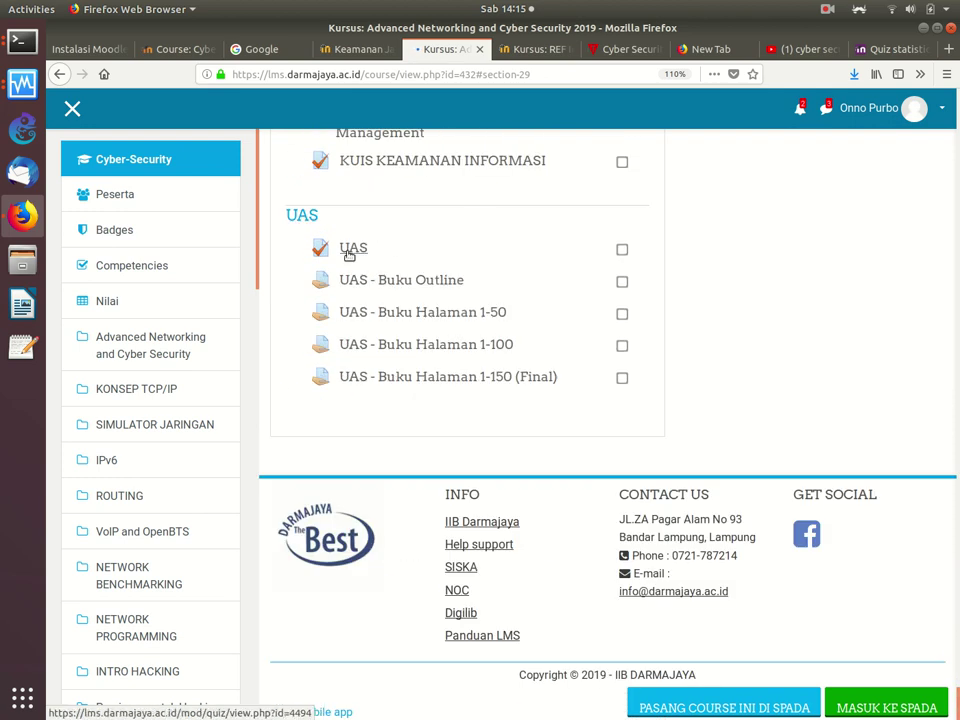
Step: Open the UAS quiz, showing a 2-hour limit, highest-grade method and 74 attempts
{"action": "left_click", "coordinate": [349, 252]}
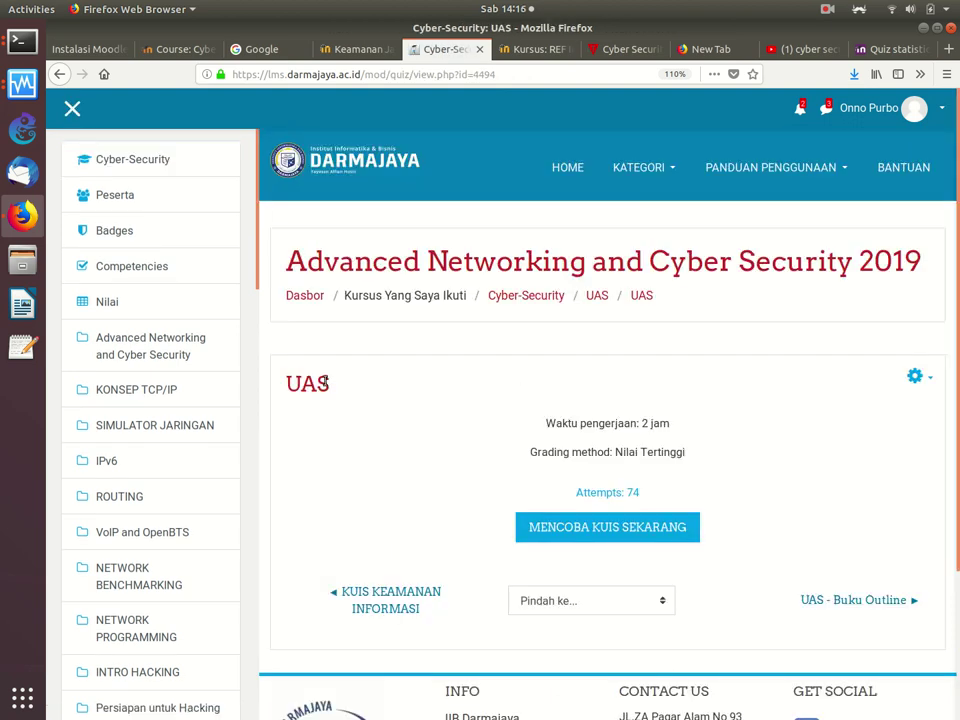
{"action": "scroll", "coordinate": [949, 184], "scroll_direction": "down", "scroll_amount": 1}
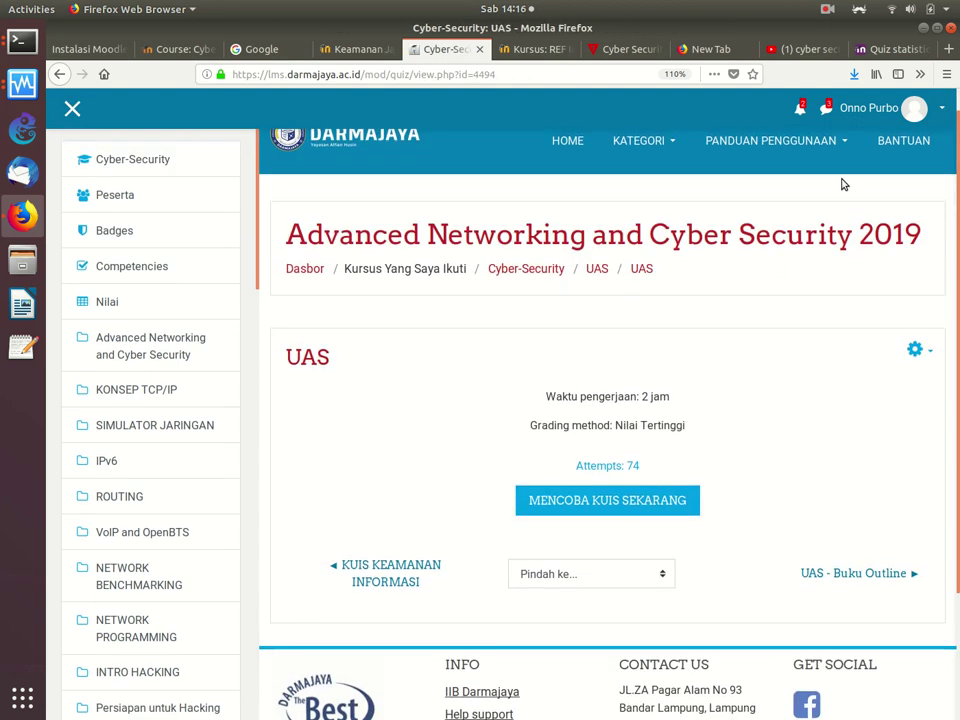
{"action": "left_click_drag", "start_coordinate": [257, 193], "coordinate": [258, 428]}
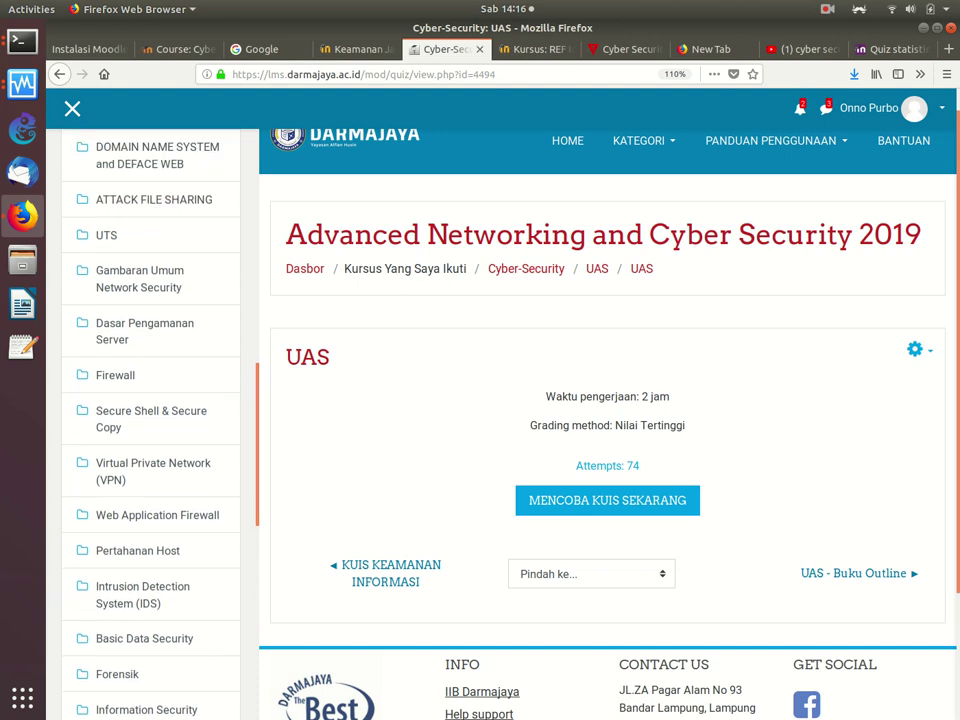
{"action": "scroll", "coordinate": [954, 375], "scroll_direction": "down", "scroll_amount": 3}
{"action": "scroll", "coordinate": [943, 317], "scroll_direction": "up", "scroll_amount": 3}
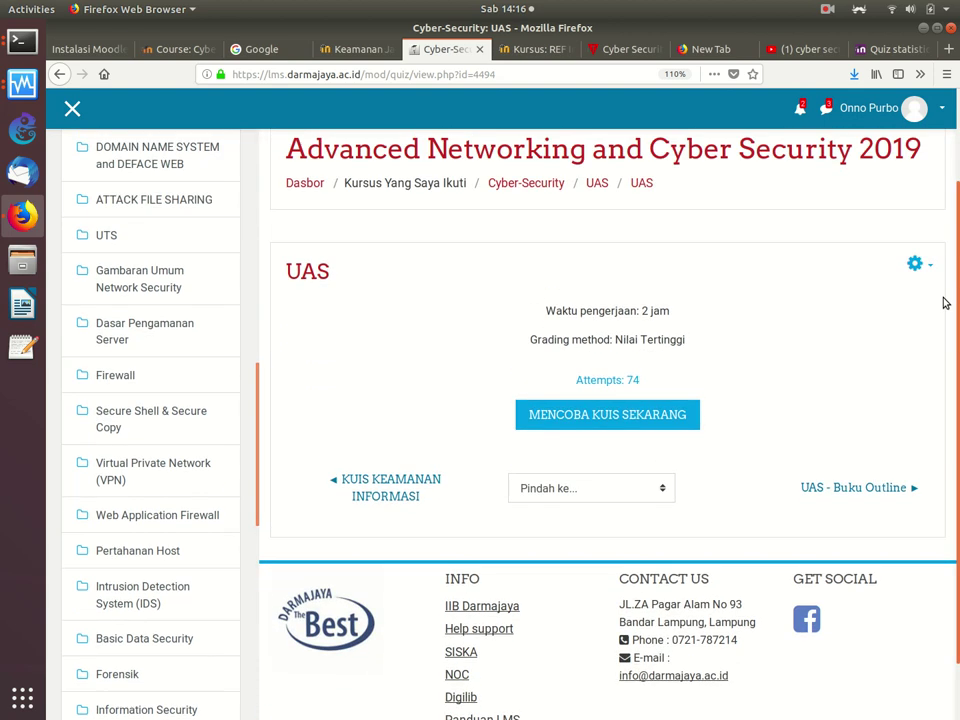
Step: Load the UAS quiz's Statistics report from its administration gear menu
{"action": "left_click", "coordinate": [915, 322]}
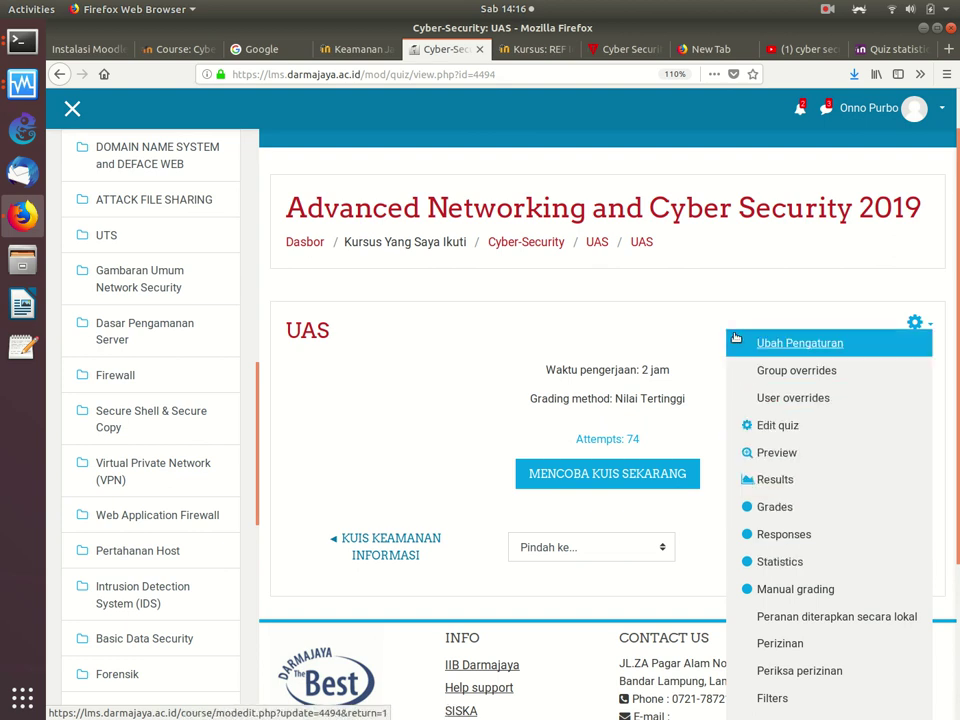
{"action": "left_click", "coordinate": [911, 321]}
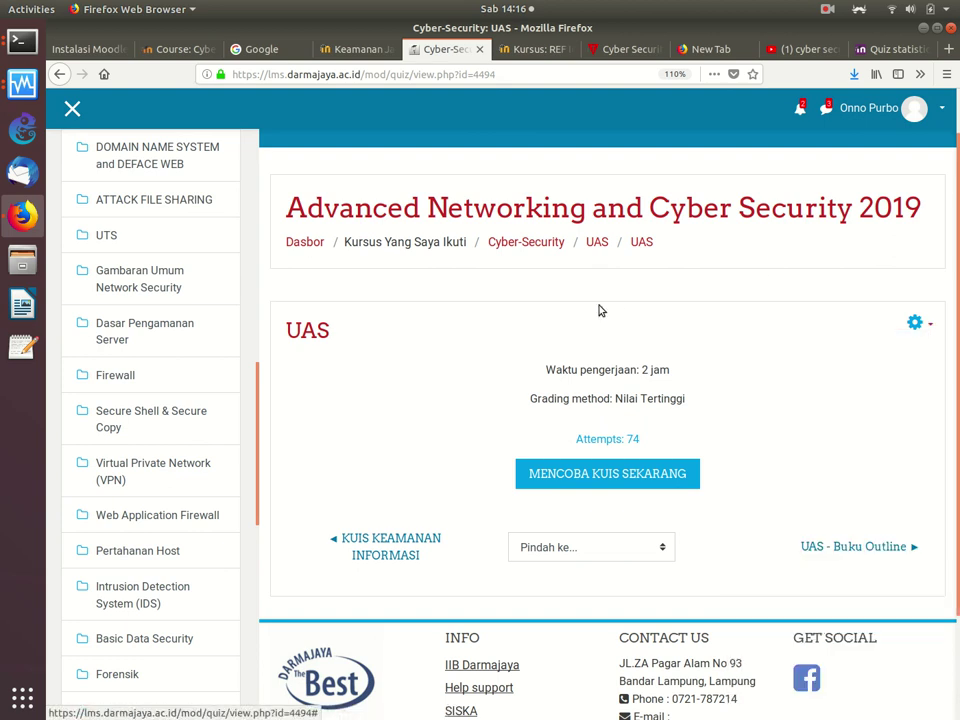
{"action": "left_click", "coordinate": [915, 323]}
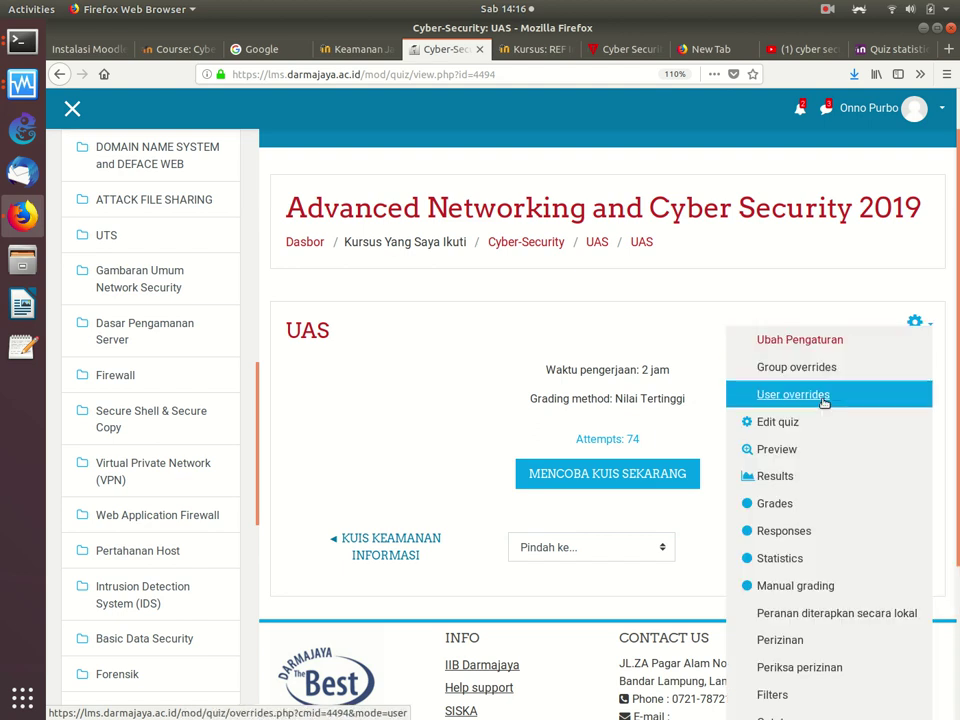
{"action": "left_click", "coordinate": [775, 558]}
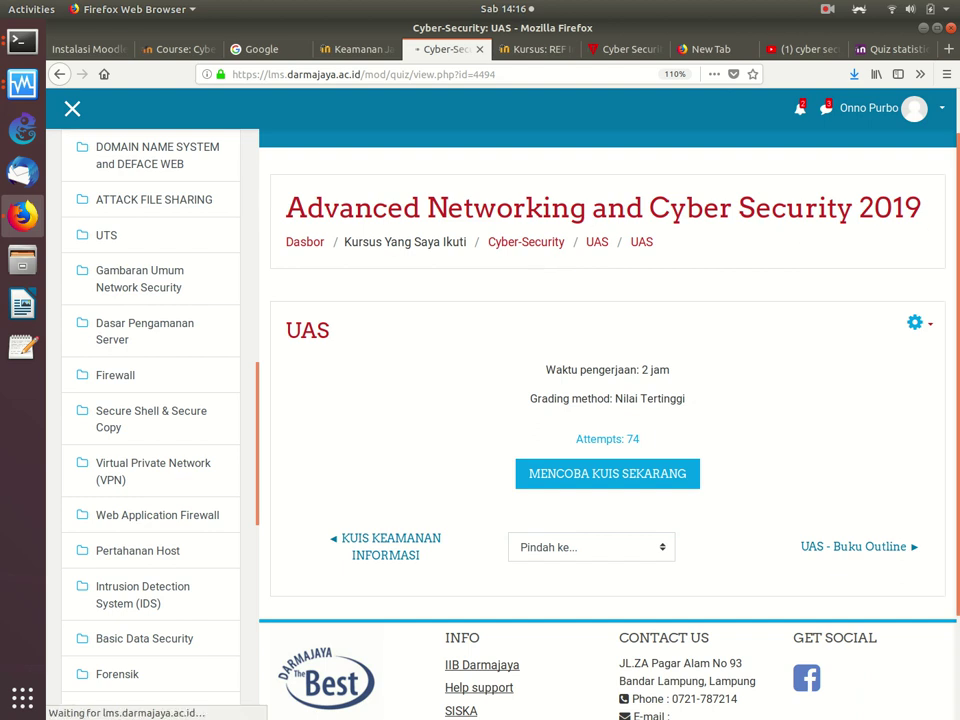
{"action": "scroll", "coordinate": [940, 330], "scroll_direction": "down", "scroll_amount": 3}
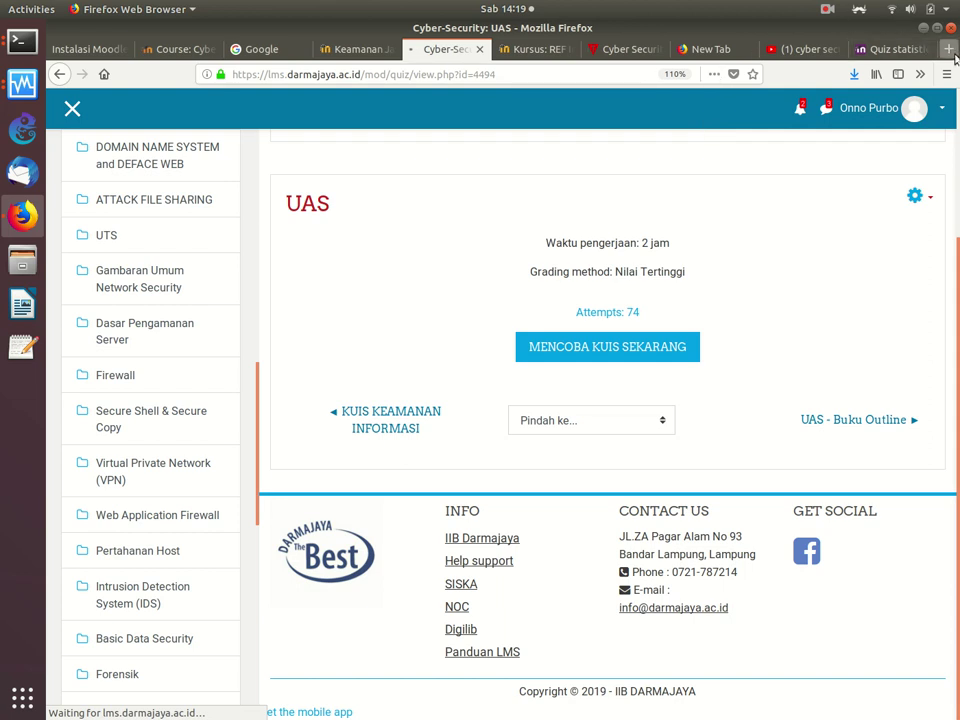
Step: Load lms.darmajaya.ac.id in a new Firefox tab
{"action": "left_click", "coordinate": [946, 50]}
{"action": "type", "text": "lms."}
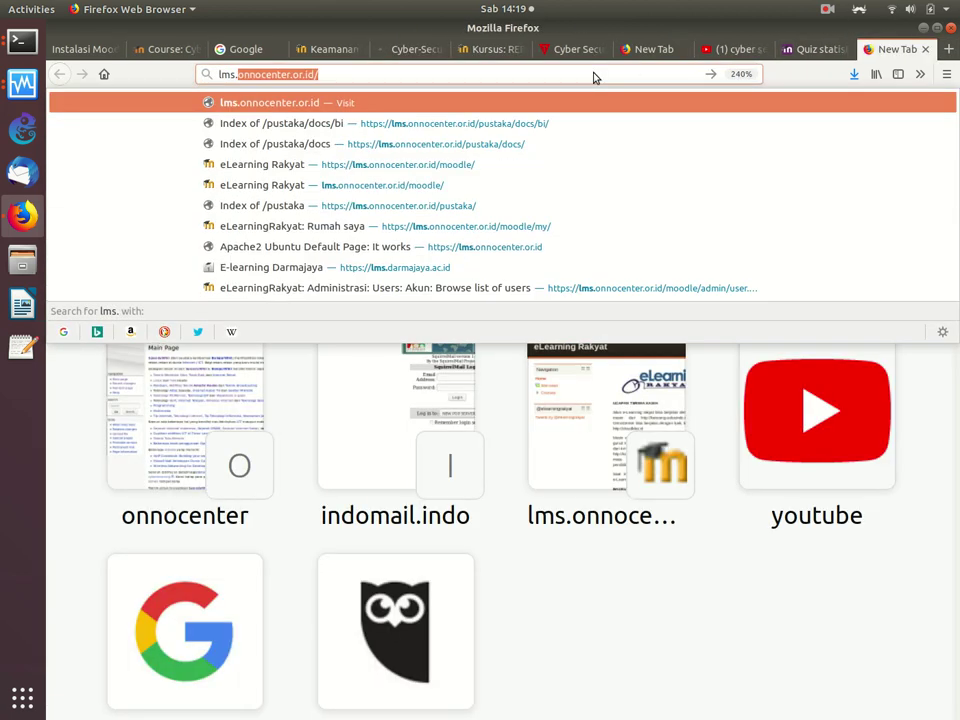
{"action": "type", "text": "dar,"}
{"action": "key", "text": "BackSpace"}
{"action": "type", "text": "m"}
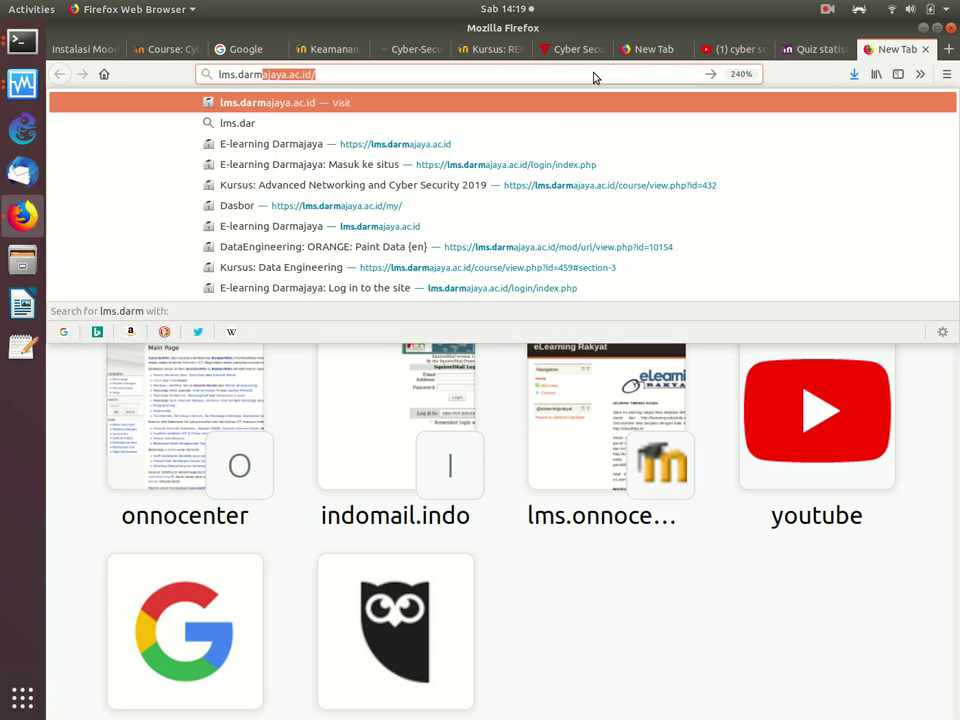
{"action": "key", "text": "Return"}
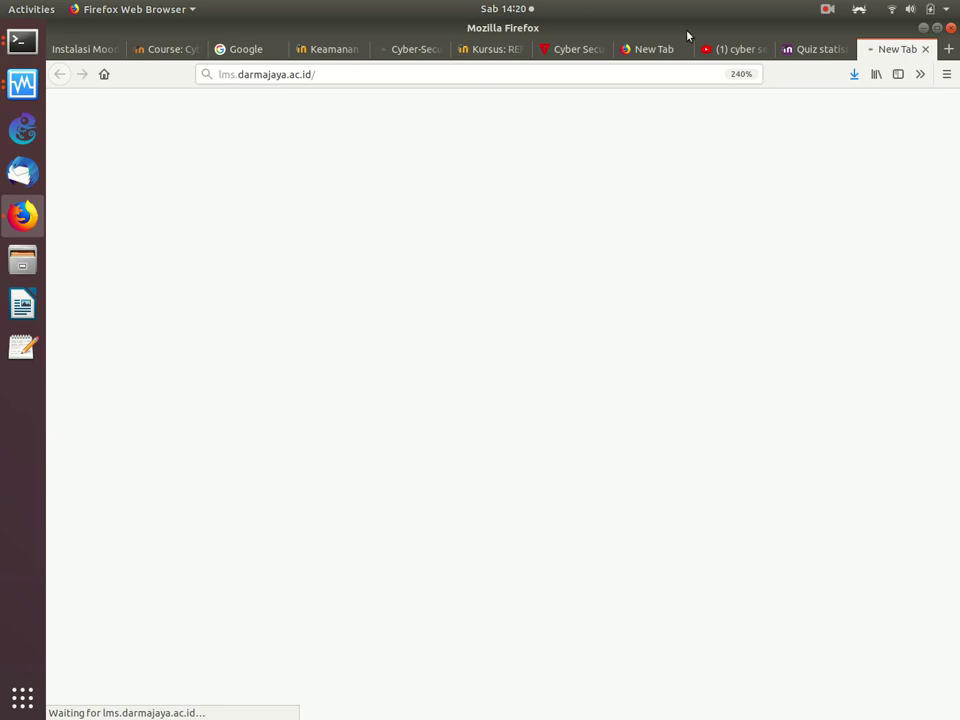
Step: Close the Quiz statistics report tab and reload the Darmajaya LMS dashboard
{"action": "left_click", "coordinate": [739, 49]}
{"action": "left_click", "coordinate": [812, 51]}
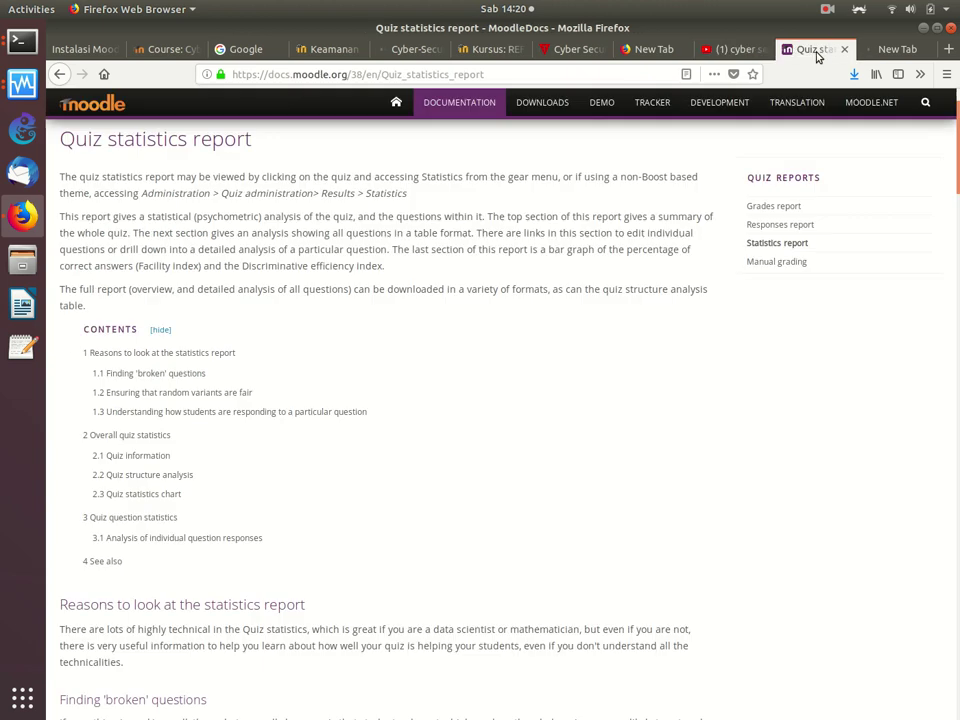
{"action": "left_click", "coordinate": [844, 49]}
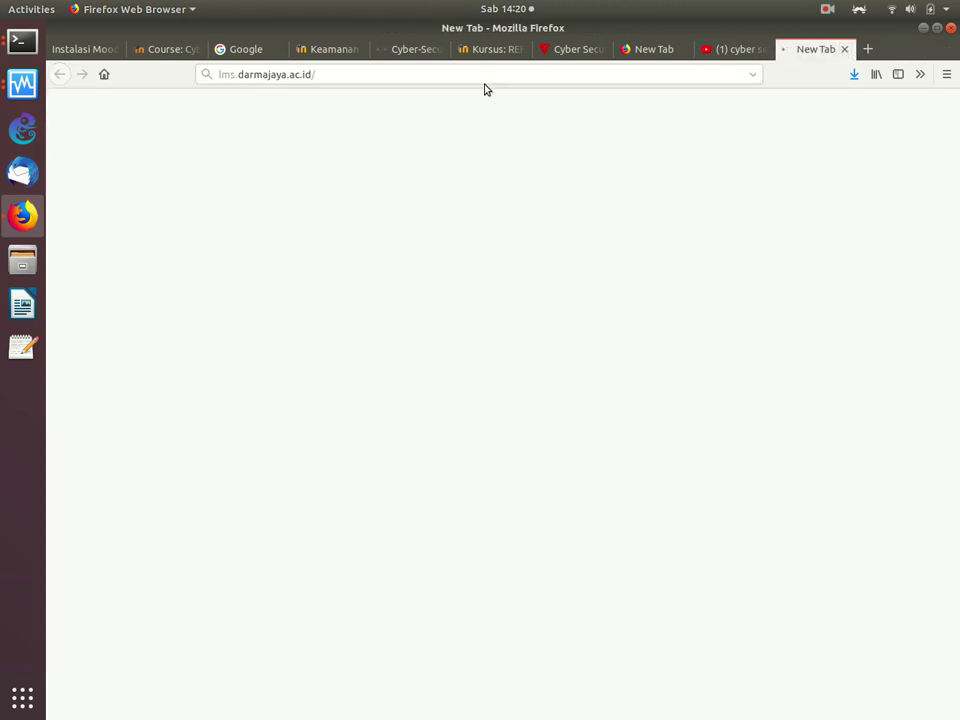
{"action": "left_click", "coordinate": [441, 74]}
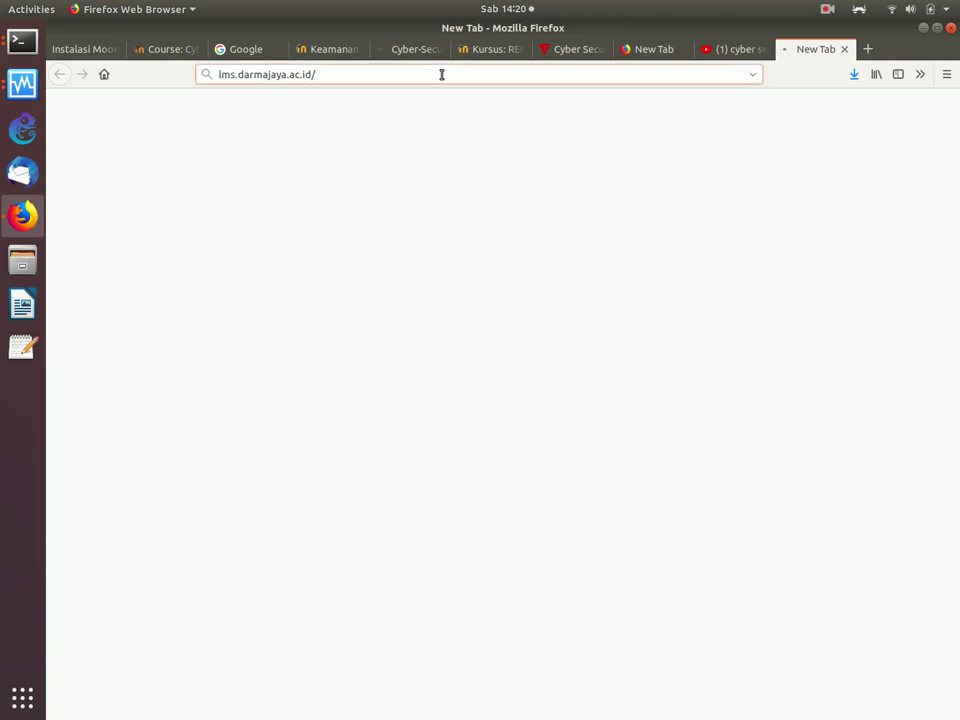
{"action": "key", "text": "Return"}
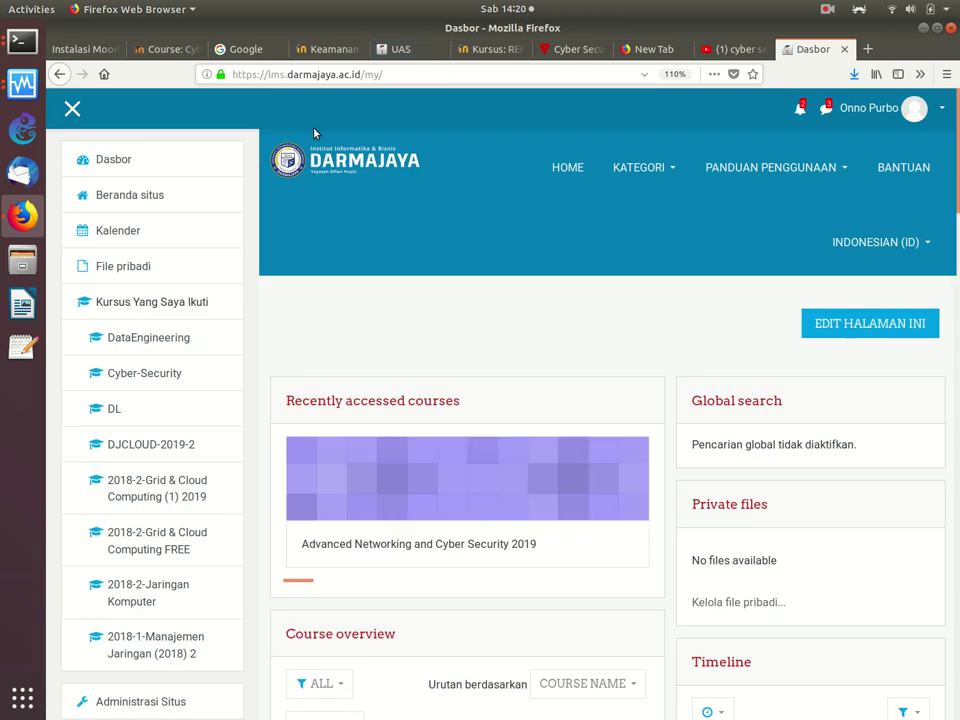
Step: Open the UAS quiz in Advanced Networking and Cyber Security 2019 and show its gear menu
{"action": "left_click", "coordinate": [395, 480]}
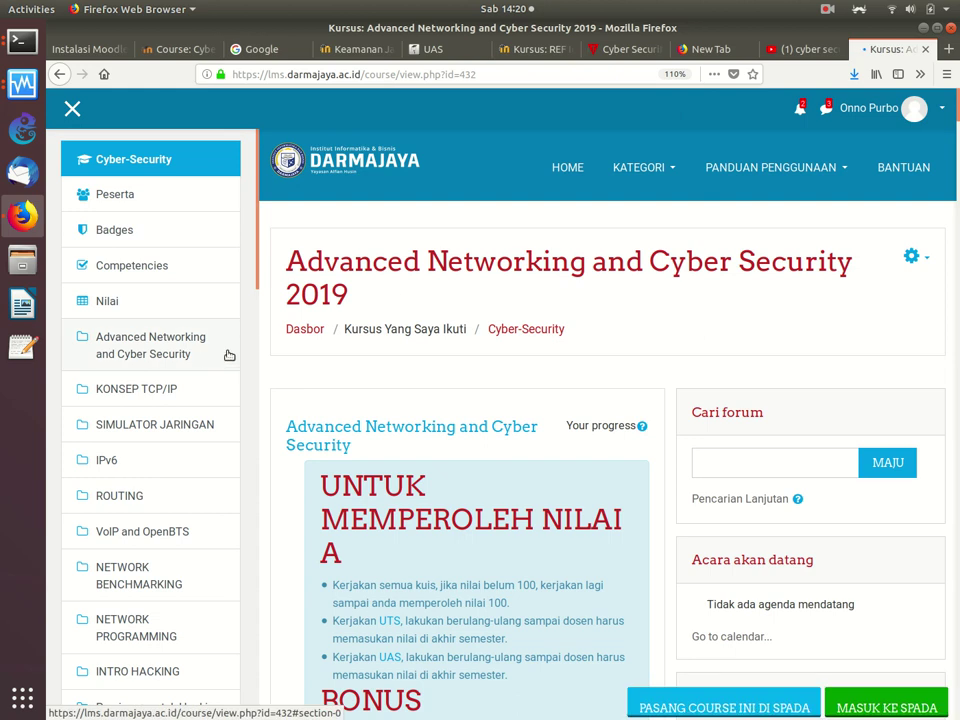
{"action": "scroll", "coordinate": [318, 357], "scroll_direction": "down", "scroll_amount": 3}
{"action": "scroll", "coordinate": [318, 357], "scroll_direction": "down", "scroll_amount": 15}
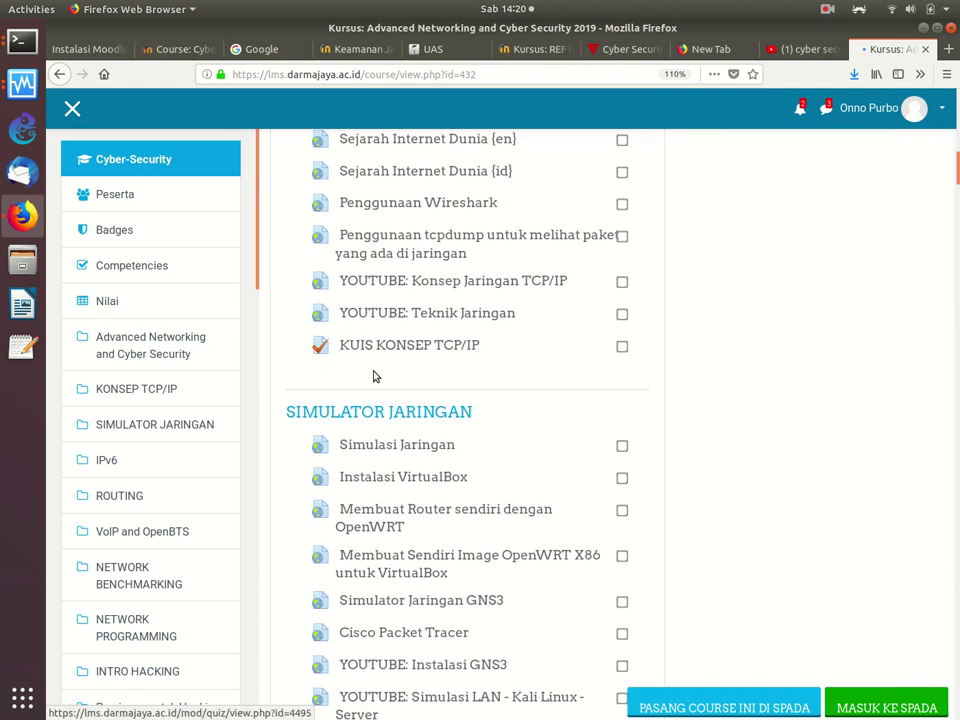
{"action": "scroll", "coordinate": [373, 375], "scroll_direction": "down", "scroll_amount": 10}
{"action": "scroll", "coordinate": [375, 375], "scroll_direction": "down", "scroll_amount": 20}
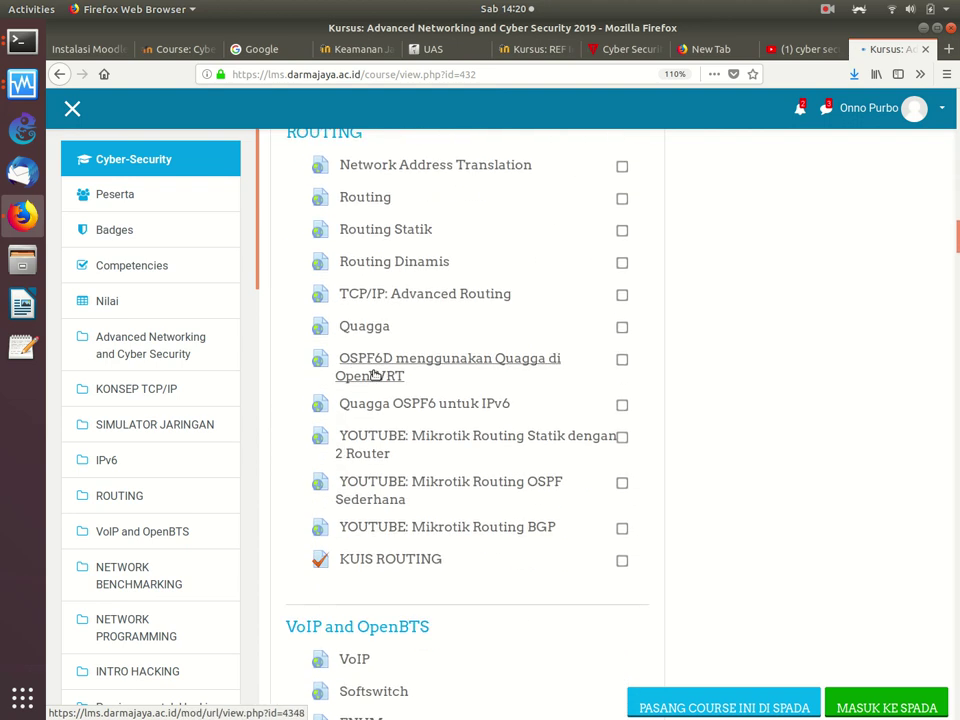
{"action": "scroll", "coordinate": [375, 375], "scroll_direction": "down", "scroll_amount": 20}
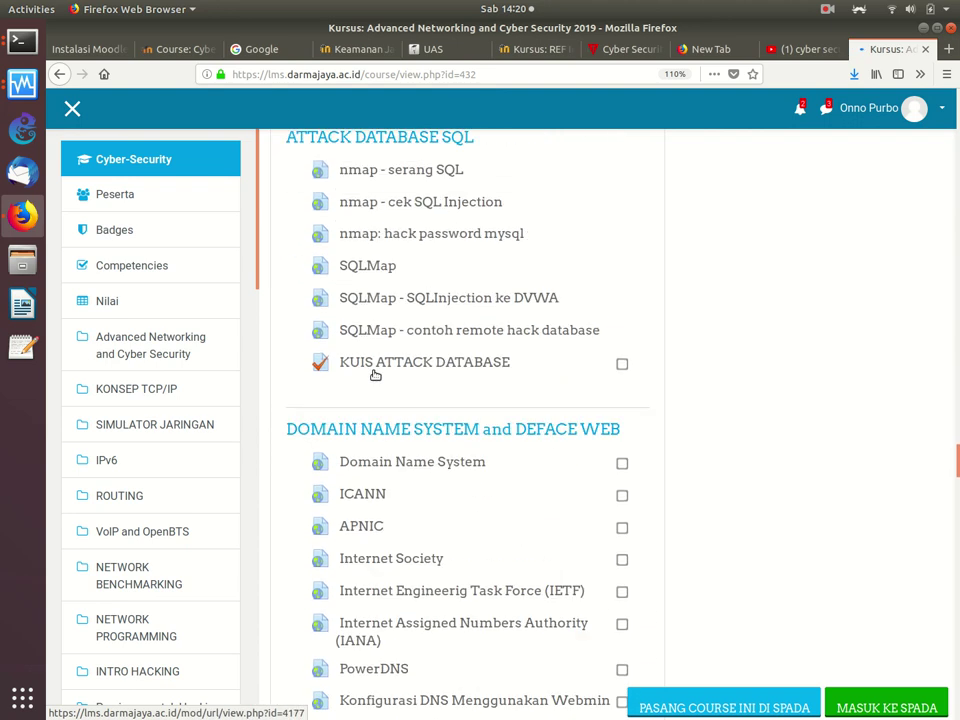
{"action": "scroll", "coordinate": [375, 375], "scroll_direction": "down", "scroll_amount": 20}
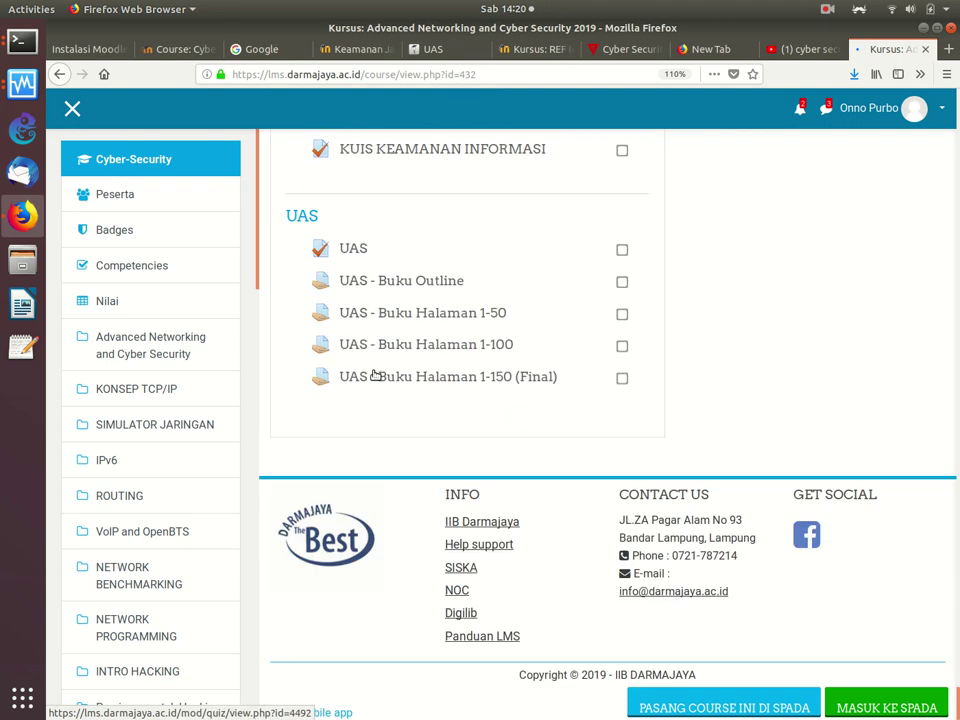
{"action": "left_click", "coordinate": [350, 249]}
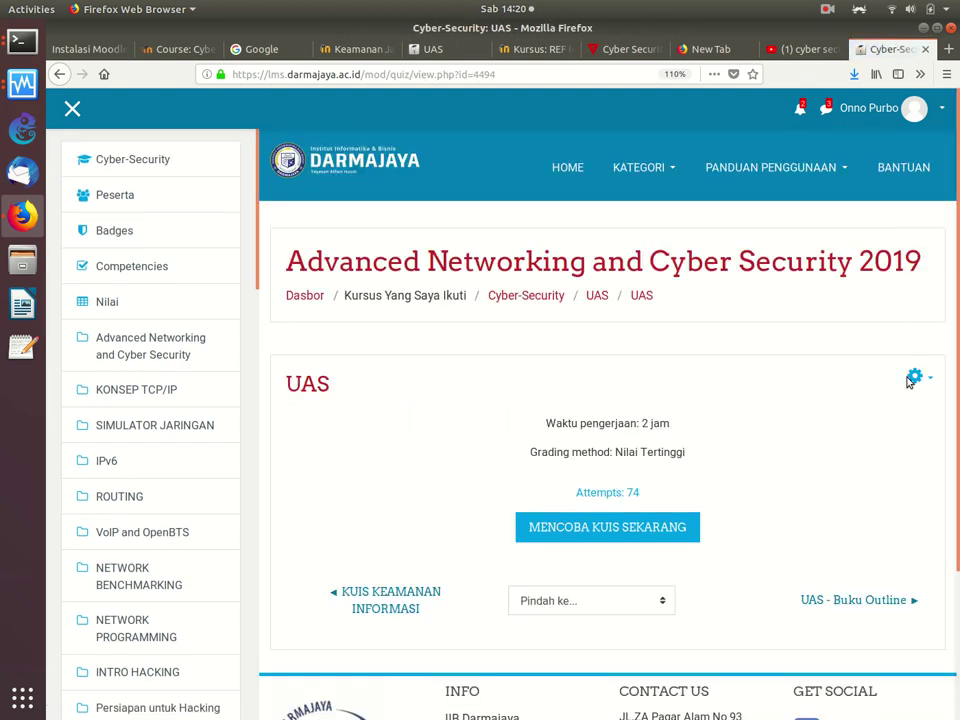
{"action": "left_click", "coordinate": [915, 376]}
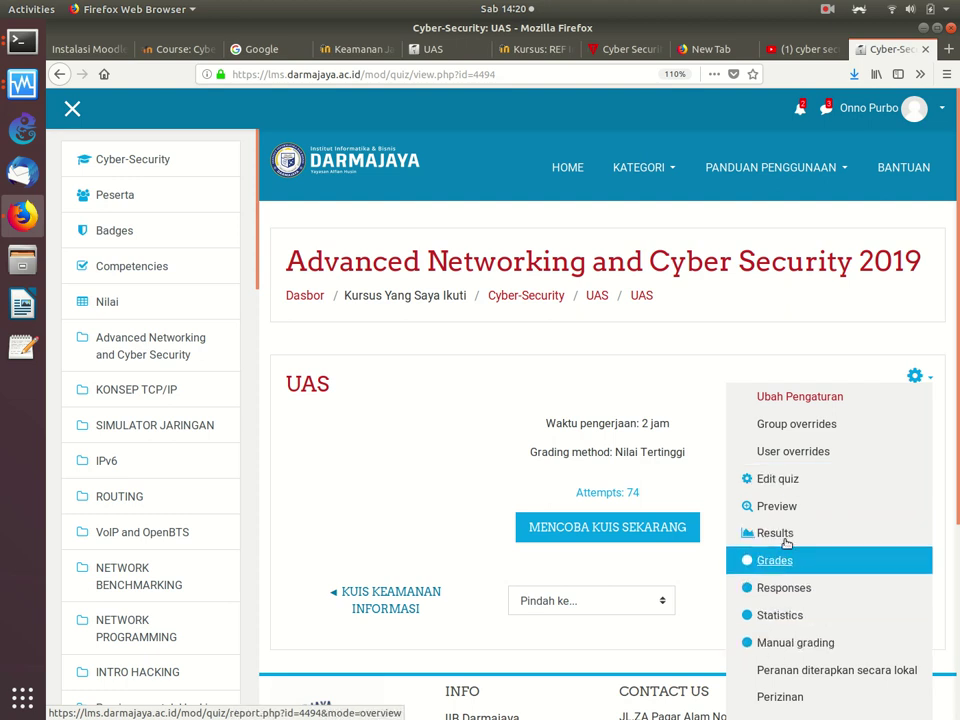
Step: Edit the UAS quiz settings and change the Timing time limit from 2 to 4
{"action": "left_click", "coordinate": [794, 400]}
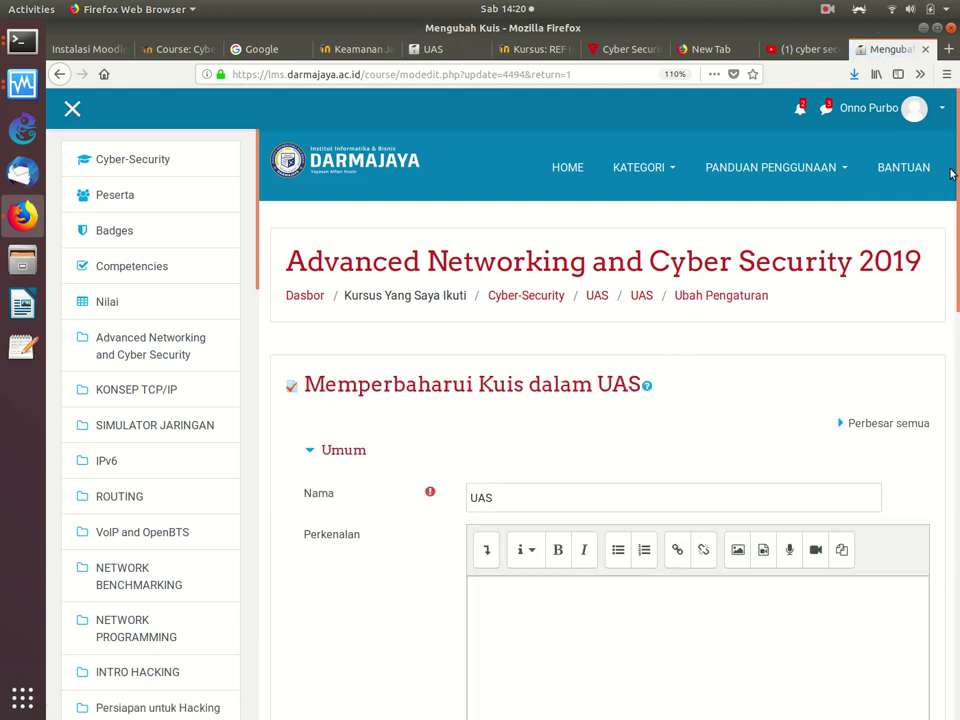
{"action": "scroll", "coordinate": [948, 175], "scroll_direction": "down", "scroll_amount": 5}
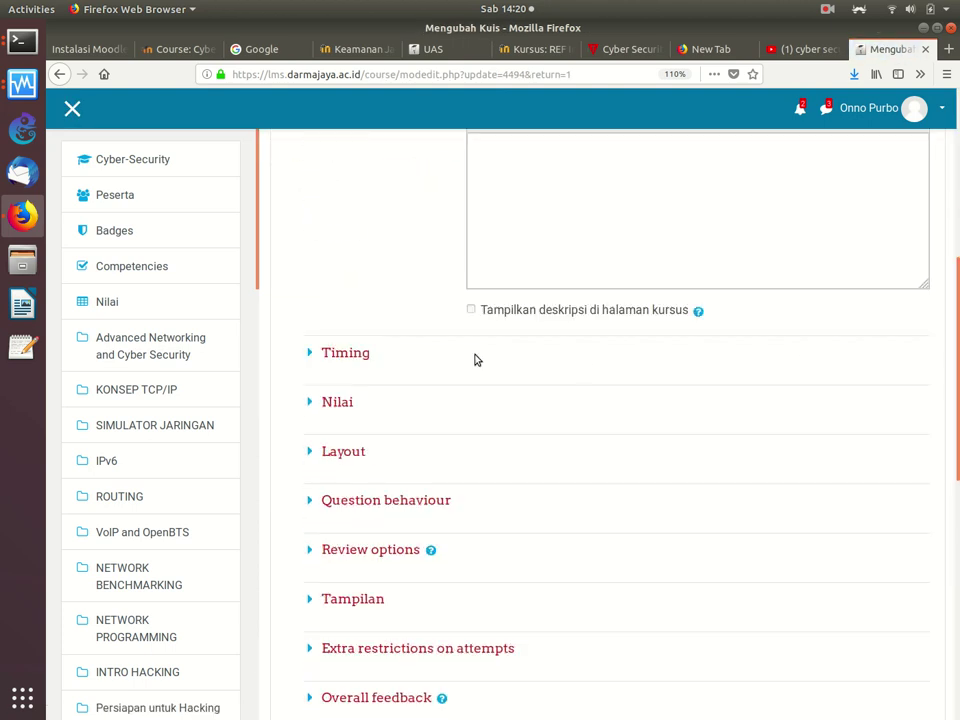
{"action": "left_click", "coordinate": [315, 351]}
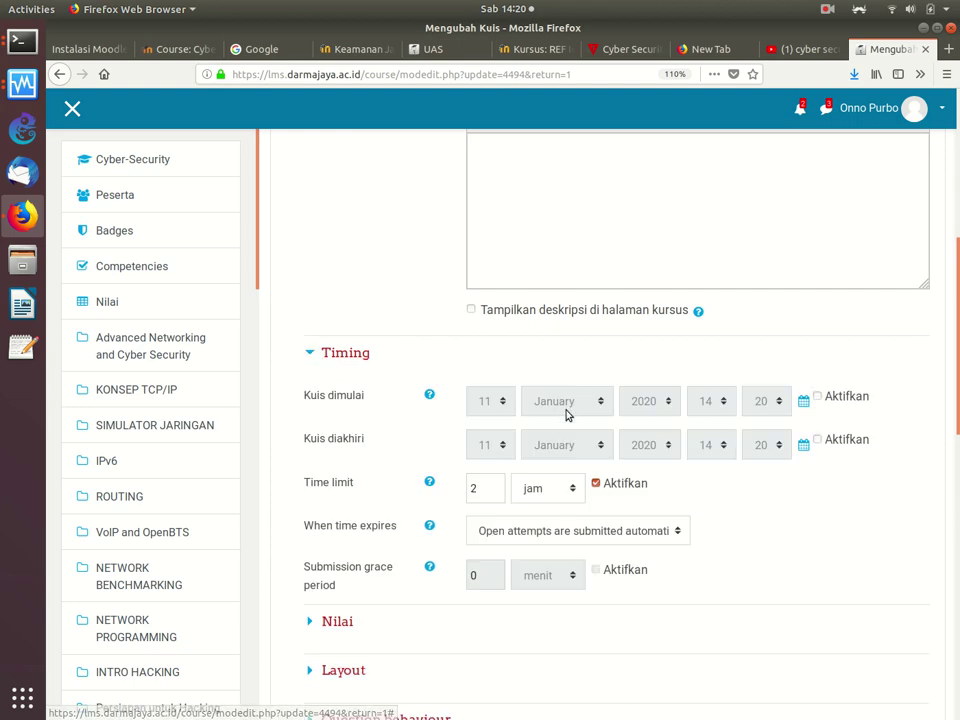
{"action": "left_click", "coordinate": [480, 496]}
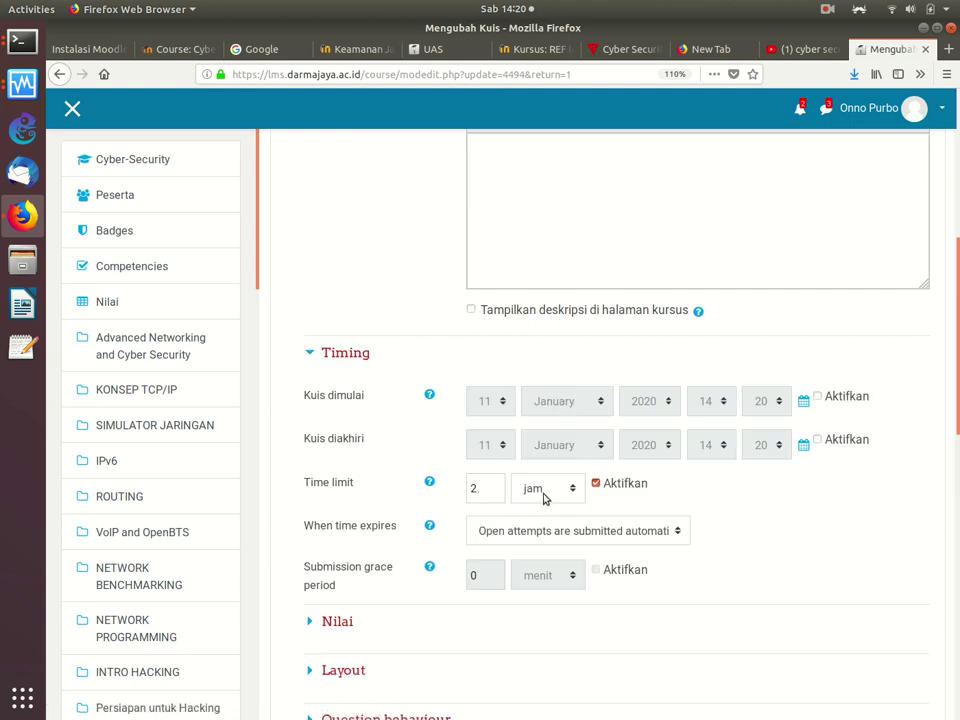
{"action": "double_click", "coordinate": [488, 490]}
{"action": "type", "text": "4"}
Step: Keep automatic submission of open attempts when time expires
{"action": "scroll", "coordinate": [939, 364], "scroll_direction": "down", "scroll_amount": 6}
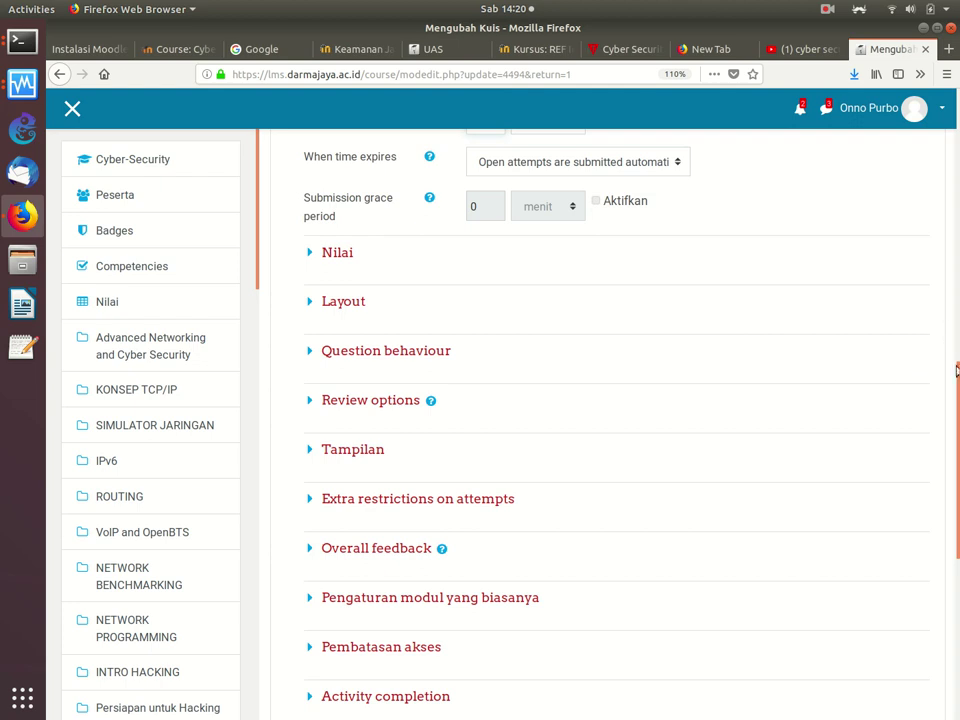
{"action": "scroll", "coordinate": [954, 358], "scroll_direction": "up", "scroll_amount": 3}
{"action": "scroll", "coordinate": [957, 350], "scroll_direction": "down", "scroll_amount": 2}
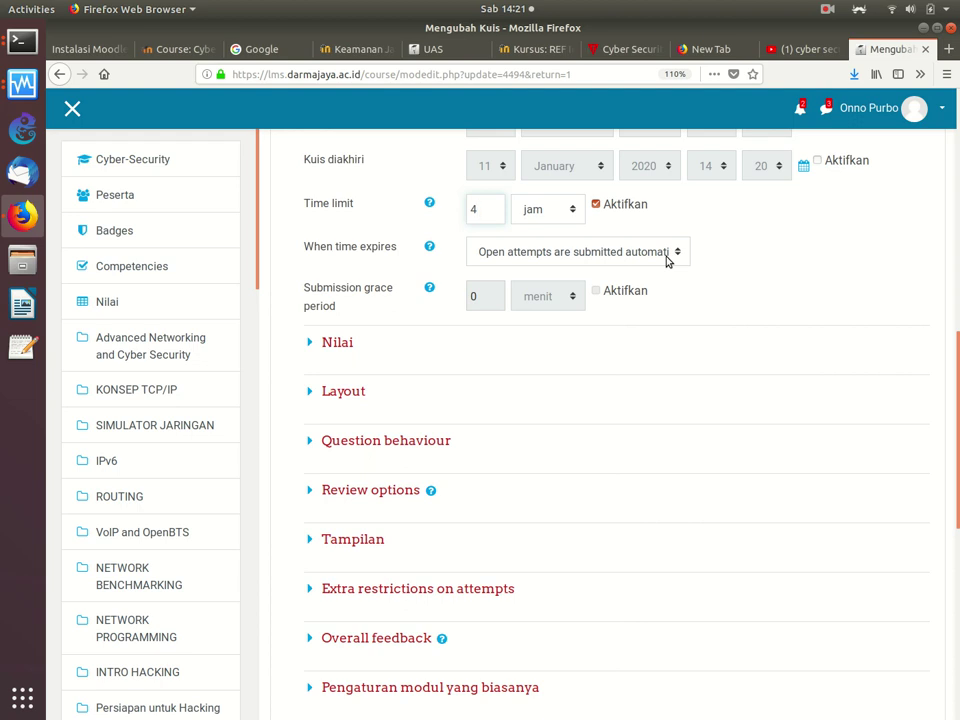
{"action": "left_click", "coordinate": [636, 259]}
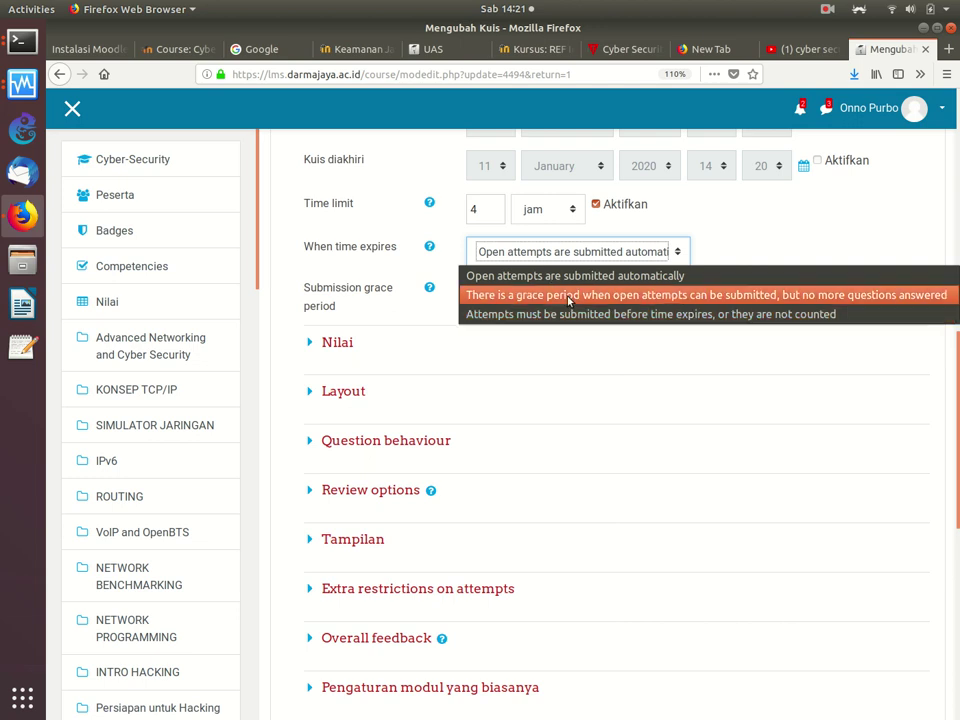
{"action": "left_click", "coordinate": [571, 280]}
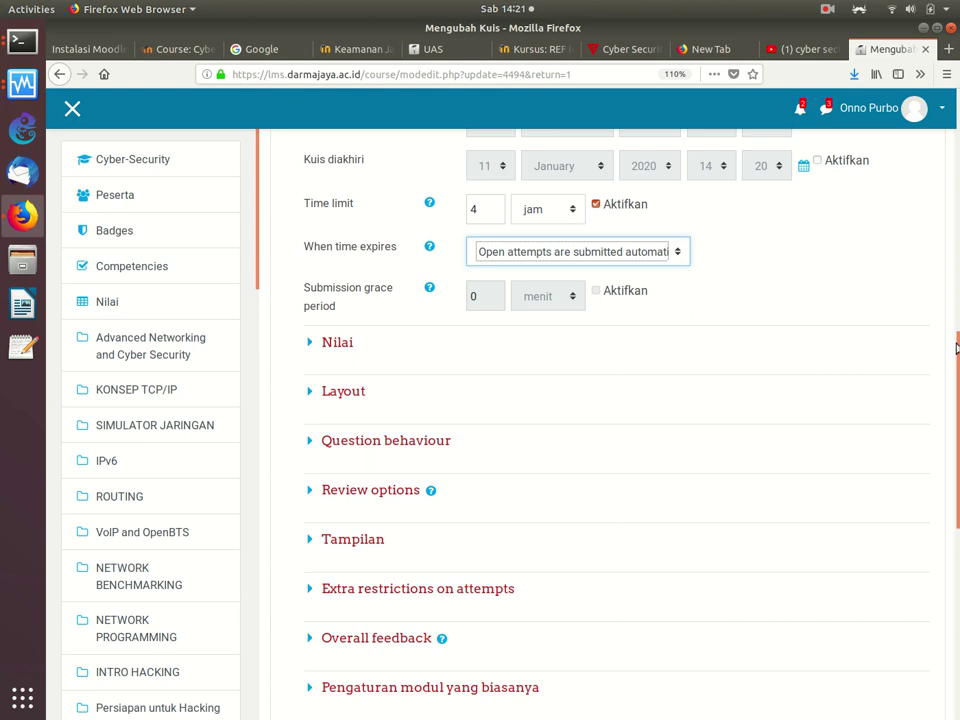
{"action": "scroll", "coordinate": [934, 309], "scroll_direction": "down", "scroll_amount": 6}
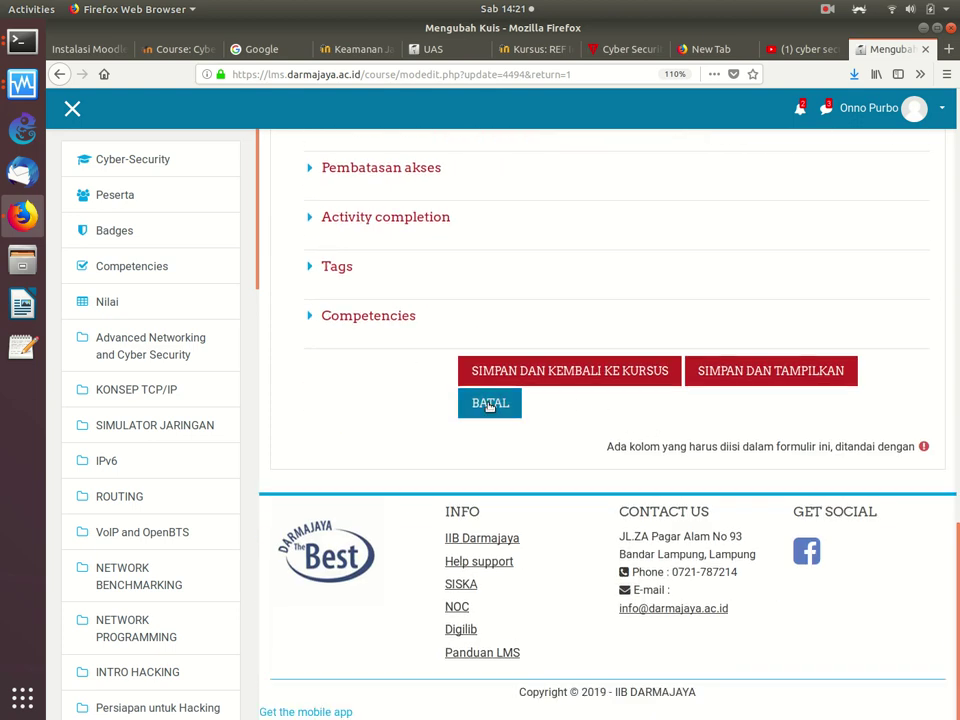
Step: Save the UAS settings, return to the course, and open the UTS quiz
{"action": "left_click", "coordinate": [557, 371]}
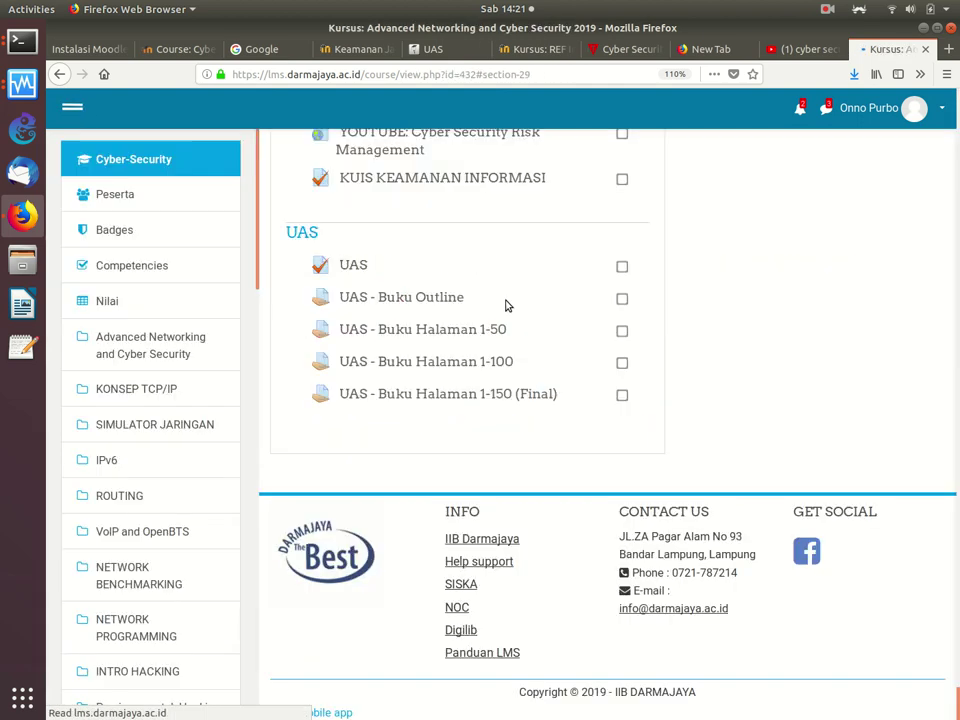
{"action": "scroll", "coordinate": [758, 291], "scroll_direction": "up", "scroll_amount": 10}
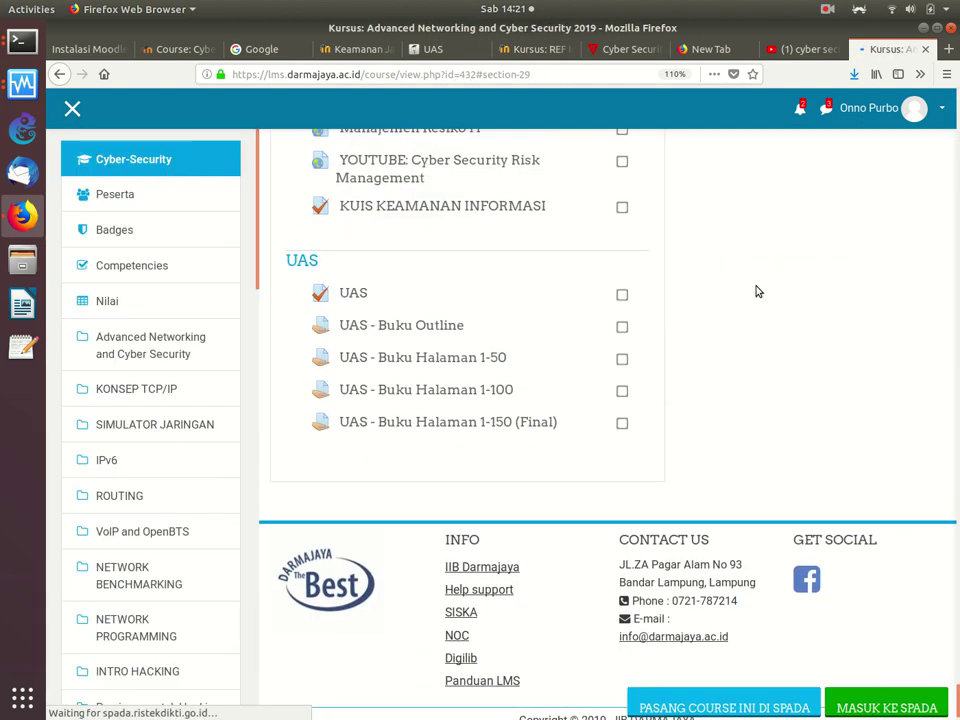
{"action": "scroll", "coordinate": [758, 291], "scroll_direction": "up", "scroll_amount": 5}
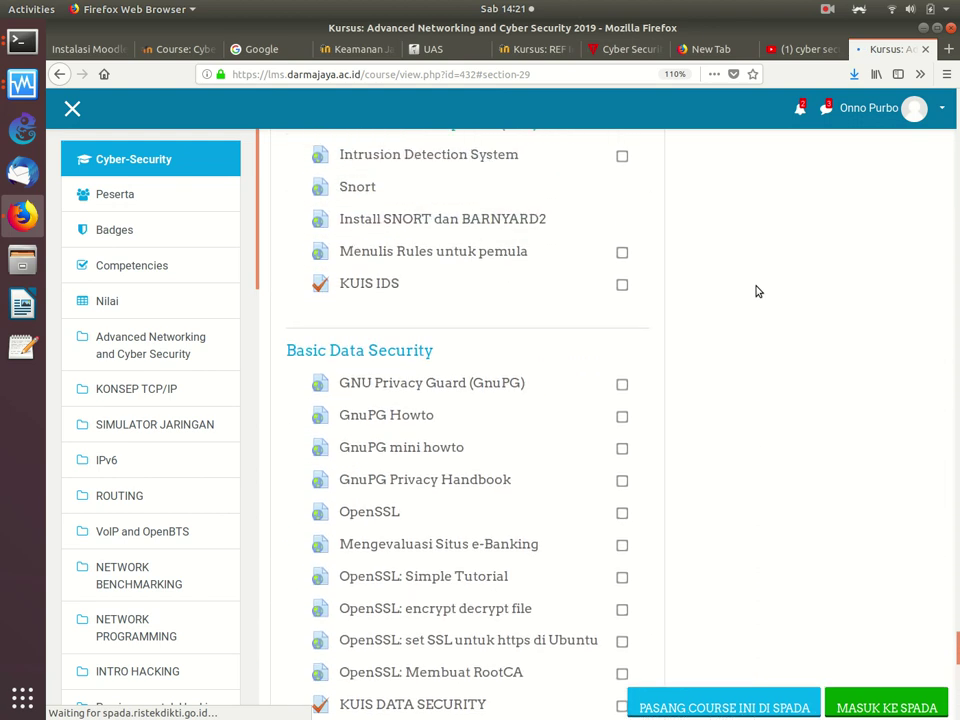
{"action": "scroll", "coordinate": [758, 291], "scroll_direction": "up", "scroll_amount": 7}
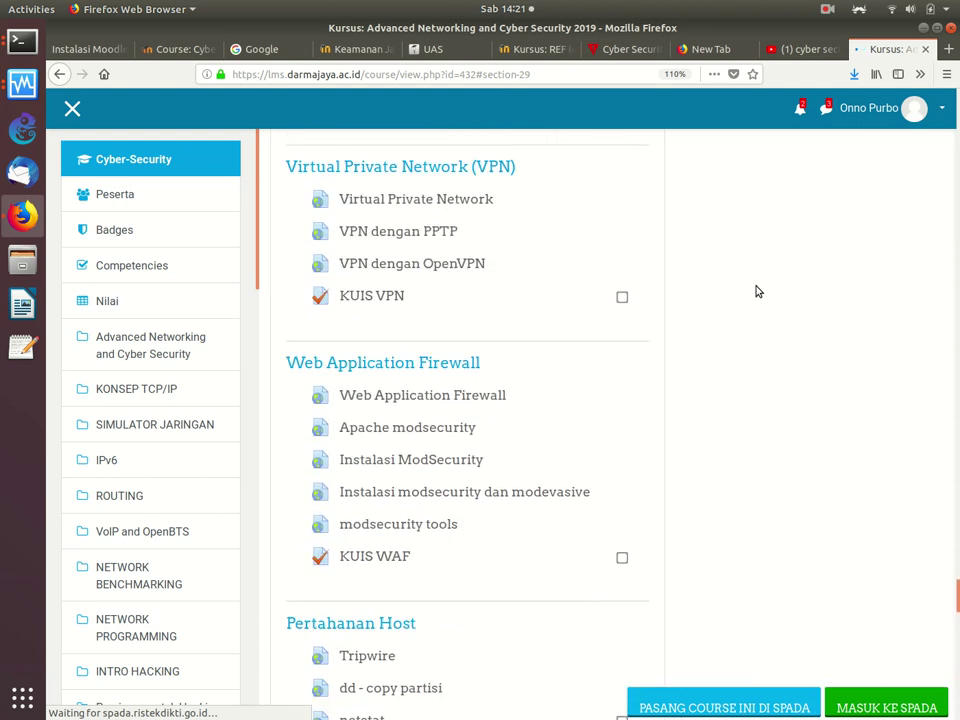
{"action": "scroll", "coordinate": [758, 291], "scroll_direction": "up", "scroll_amount": 1}
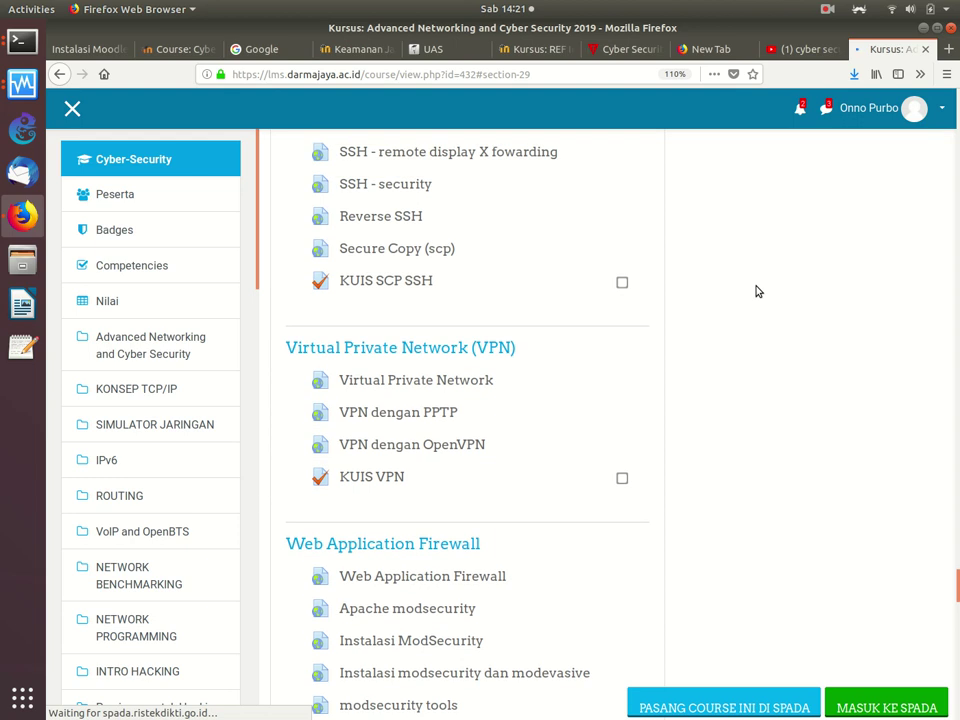
{"action": "scroll", "coordinate": [758, 291], "scroll_direction": "up", "scroll_amount": 6}
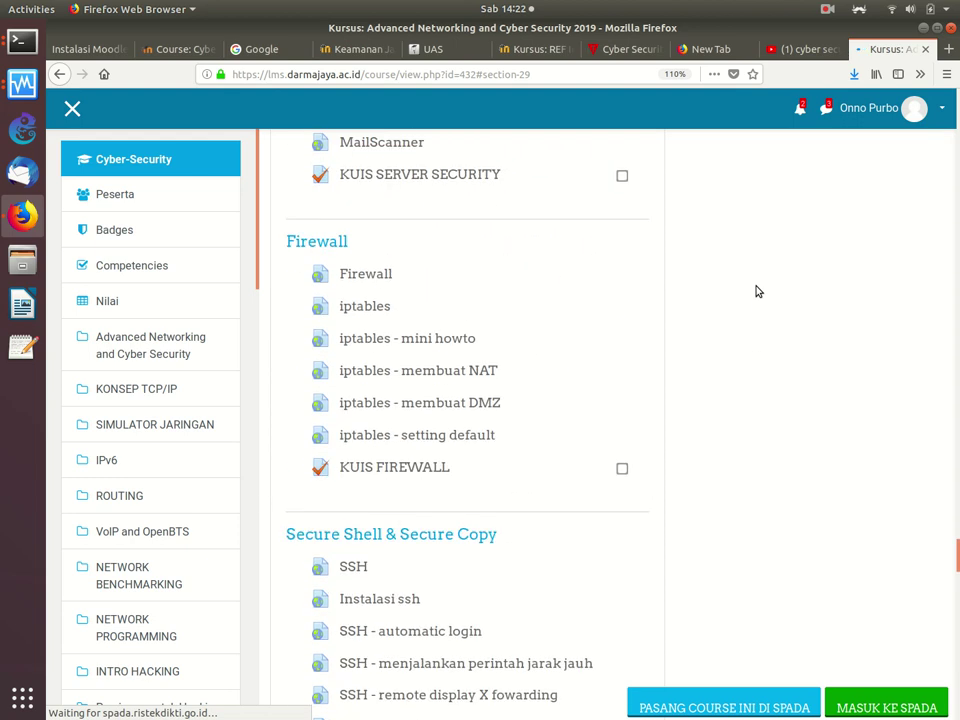
{"action": "scroll", "coordinate": [758, 291], "scroll_direction": "up", "scroll_amount": 3}
{"action": "scroll", "coordinate": [758, 291], "scroll_direction": "up", "scroll_amount": 2}
{"action": "scroll", "coordinate": [758, 291], "scroll_direction": "down", "scroll_amount": 6}
{"action": "scroll", "coordinate": [758, 291], "scroll_direction": "up", "scroll_amount": 6}
{"action": "scroll", "coordinate": [758, 291], "scroll_direction": "up", "scroll_amount": 12}
{"action": "scroll", "coordinate": [758, 291], "scroll_direction": "down", "scroll_amount": 20}
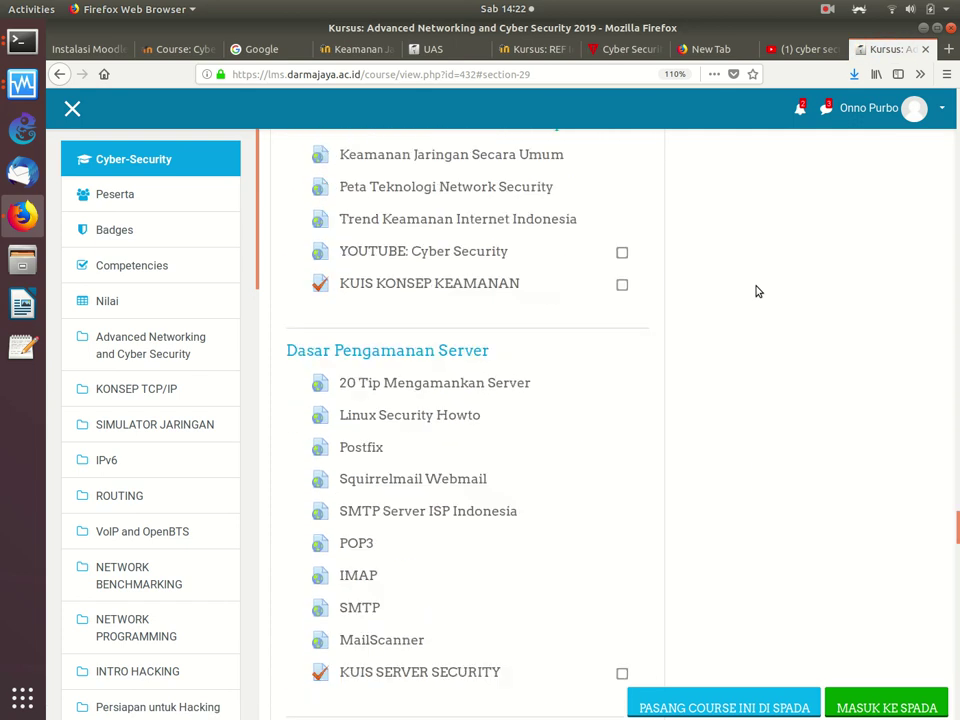
{"action": "scroll", "coordinate": [758, 291], "scroll_direction": "up", "scroll_amount": 20}
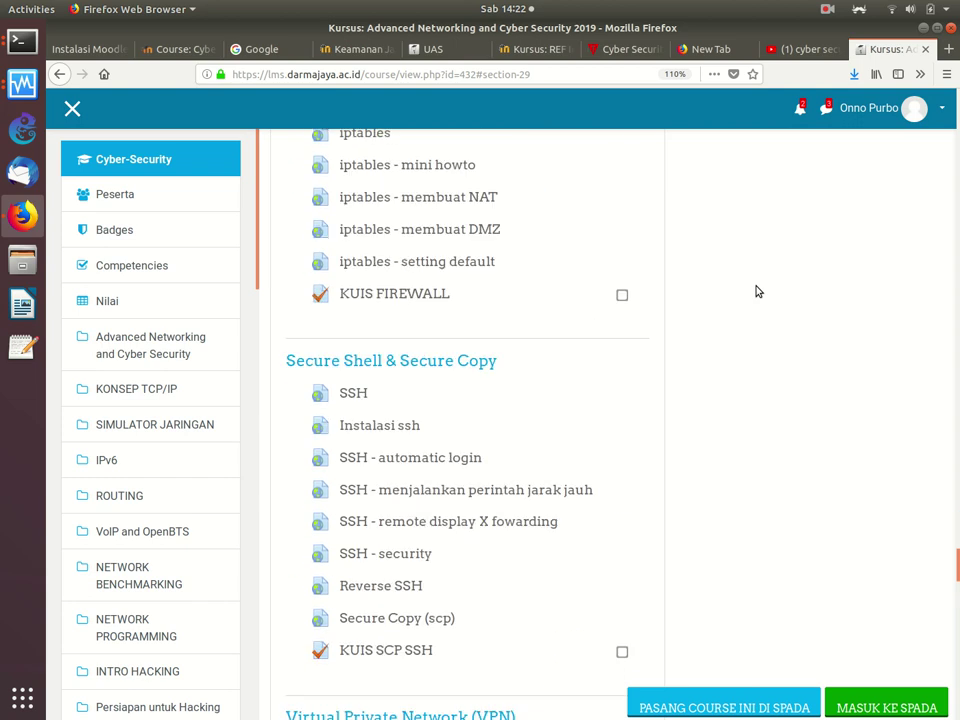
{"action": "scroll", "coordinate": [758, 291], "scroll_direction": "down", "scroll_amount": 2}
{"action": "left_click", "coordinate": [354, 478]}
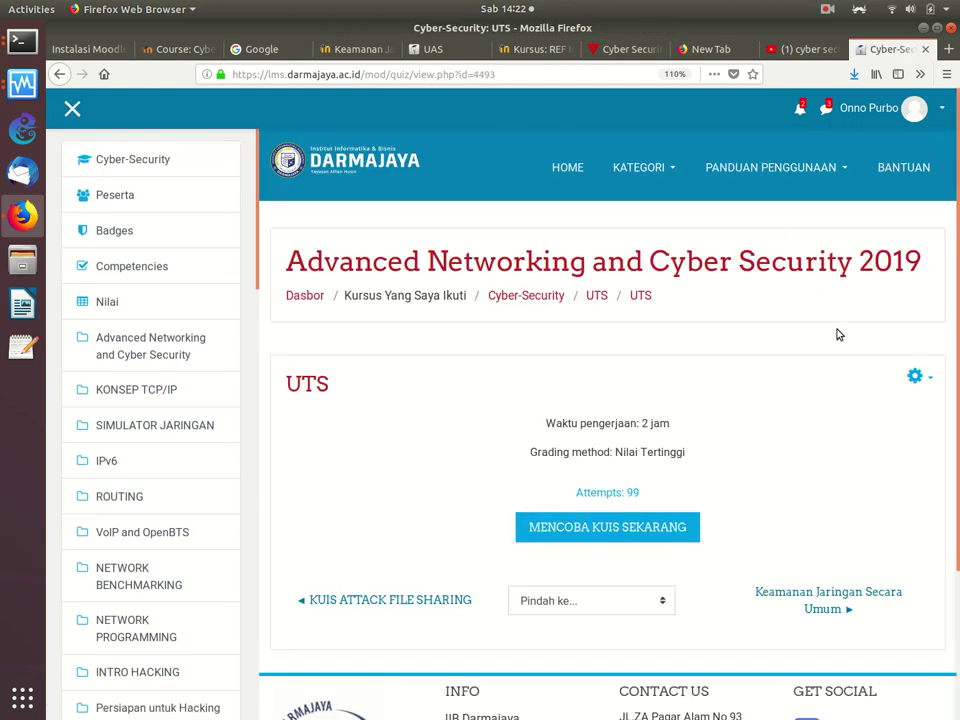
Step: Edit the UTS quiz settings, set a 4-hour time limit, and expand the Nilai section
{"action": "left_click", "coordinate": [916, 376]}
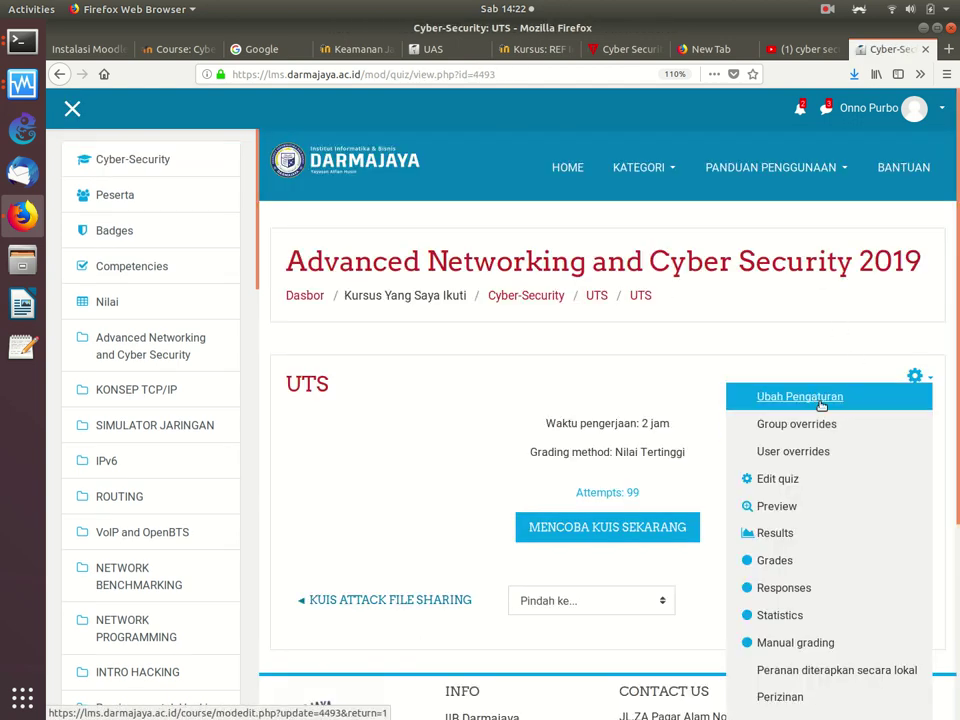
{"action": "left_click", "coordinate": [771, 394]}
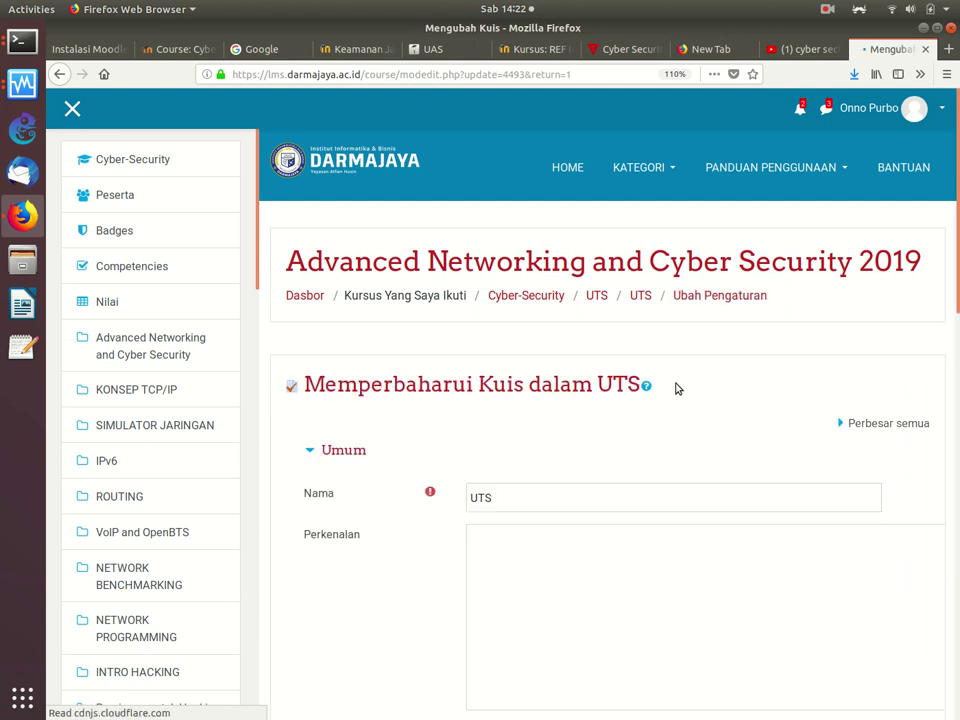
{"action": "scroll", "coordinate": [676, 388], "scroll_direction": "down", "scroll_amount": 10}
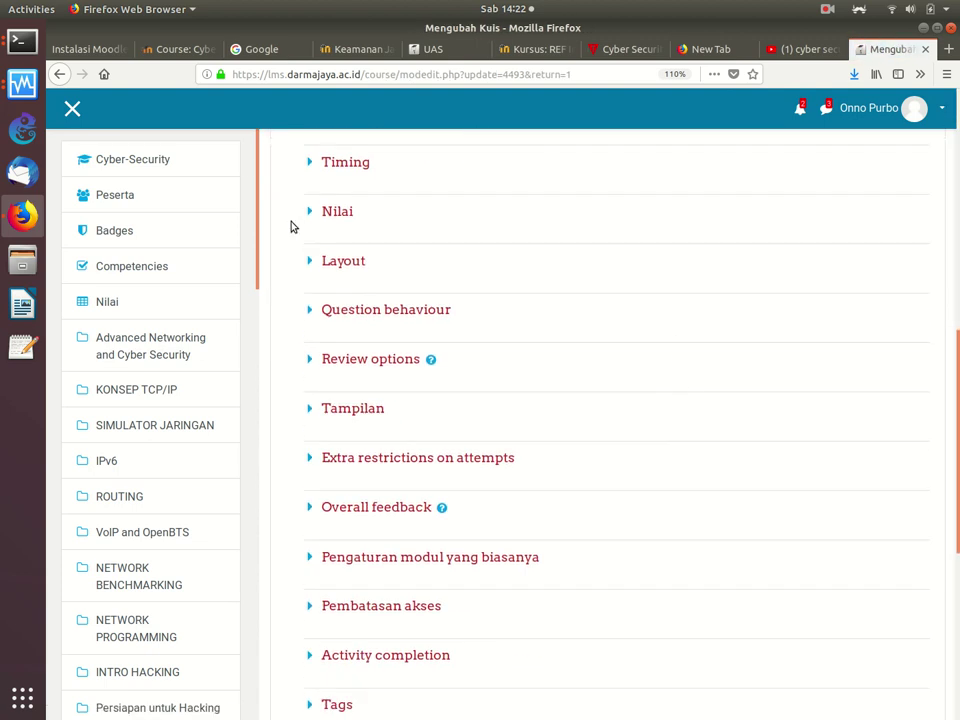
{"action": "left_click", "coordinate": [323, 164]}
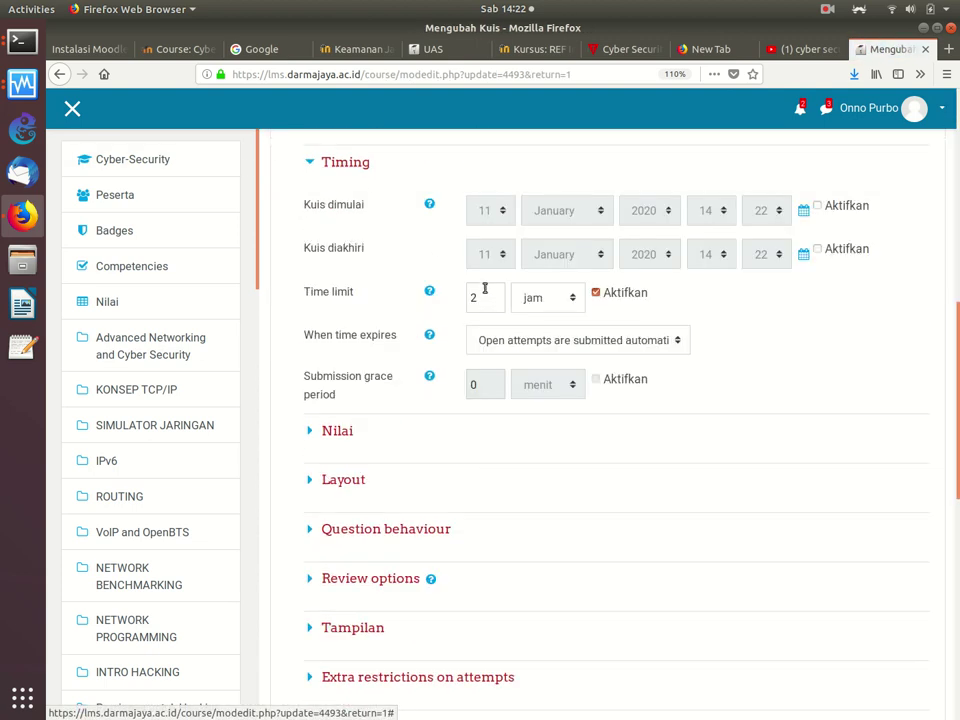
{"action": "left_click_drag", "start_coordinate": [484, 294], "coordinate": [448, 287]}
{"action": "type", "text": "4"}
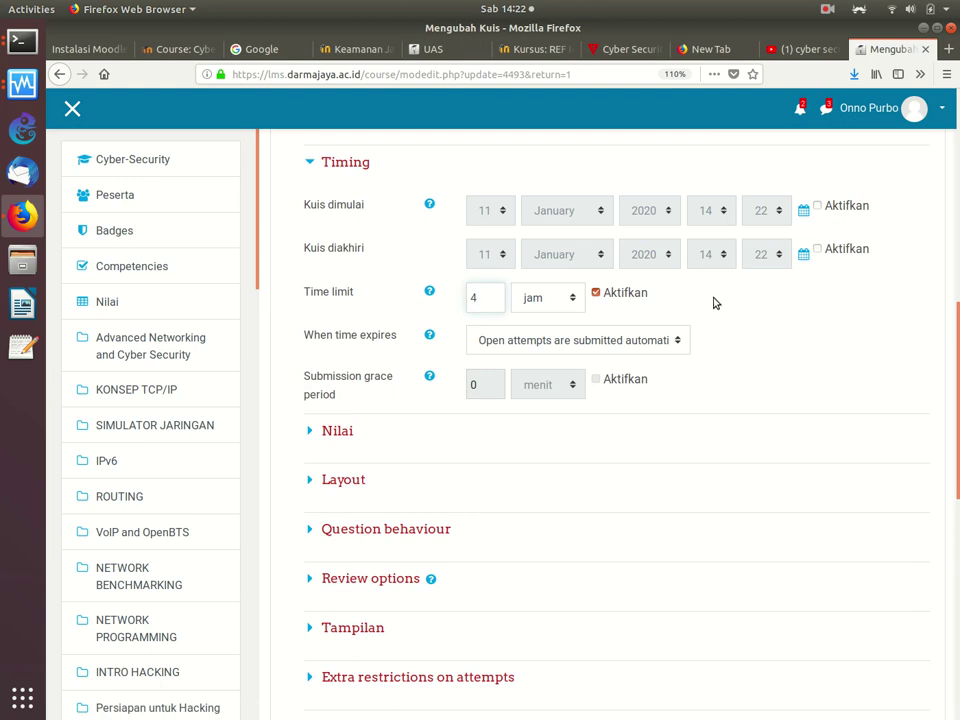
{"action": "mouse_move", "coordinate": [948, 318]}
{"action": "left_mouse_down"}
{"action": "mouse_move", "coordinate": [948, 385]}
{"action": "mouse_move", "coordinate": [949, 343]}
{"action": "left_mouse_up"}
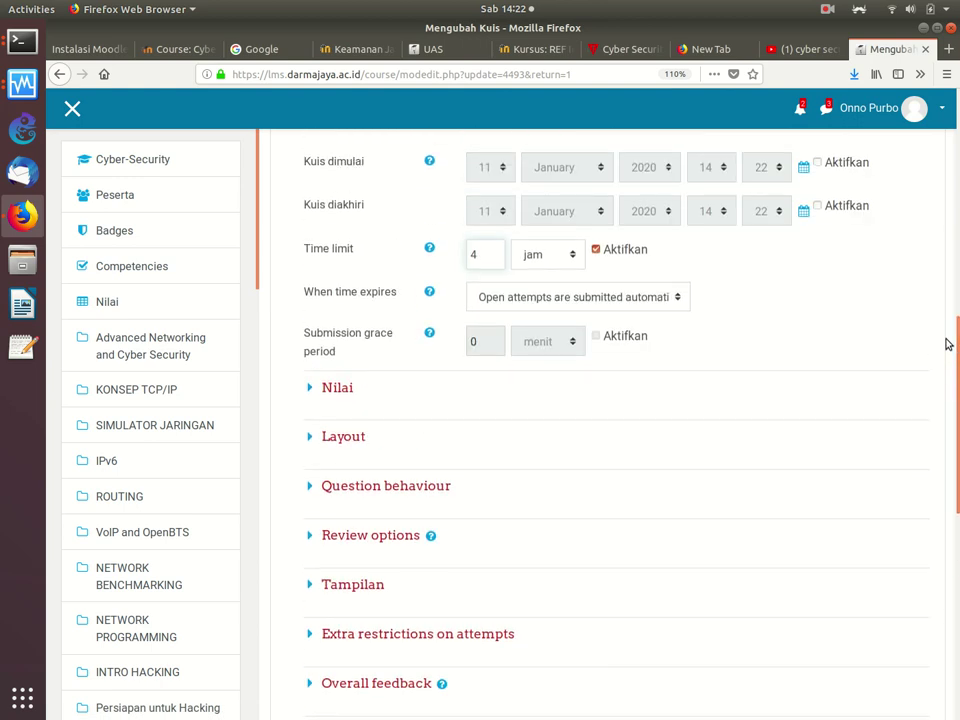
{"action": "left_click", "coordinate": [316, 389]}
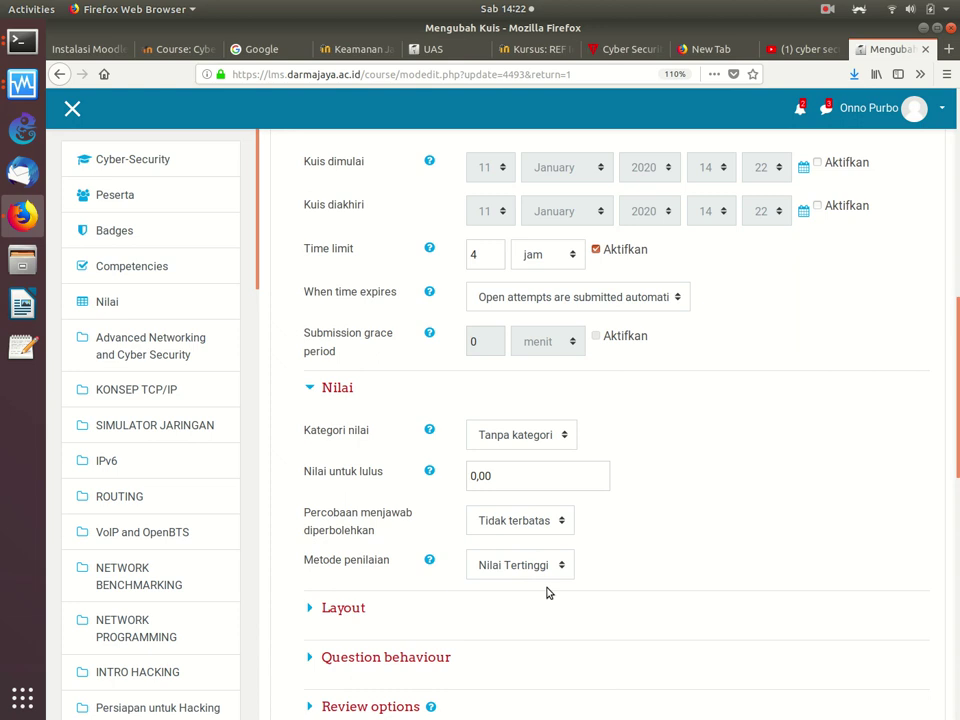
Step: Keep unlimited attempts and Nilai Tertinggi grading, then choose Simpan dan Kembali ke Kursus
{"action": "left_click", "coordinate": [533, 530]}
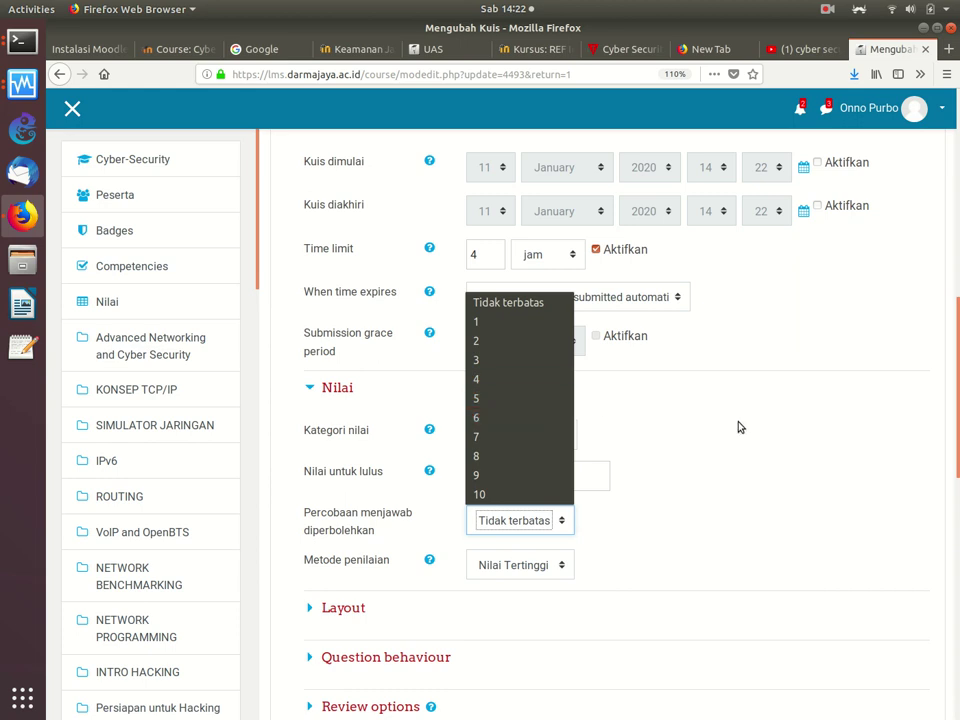
{"action": "left_click", "coordinate": [758, 535]}
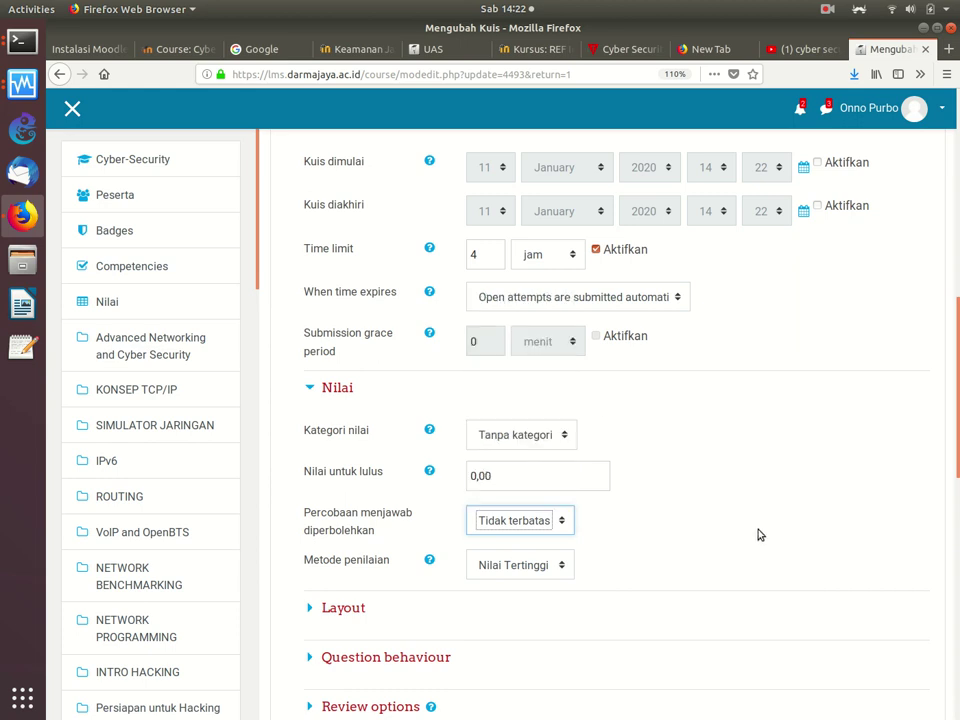
{"action": "left_click", "coordinate": [528, 570]}
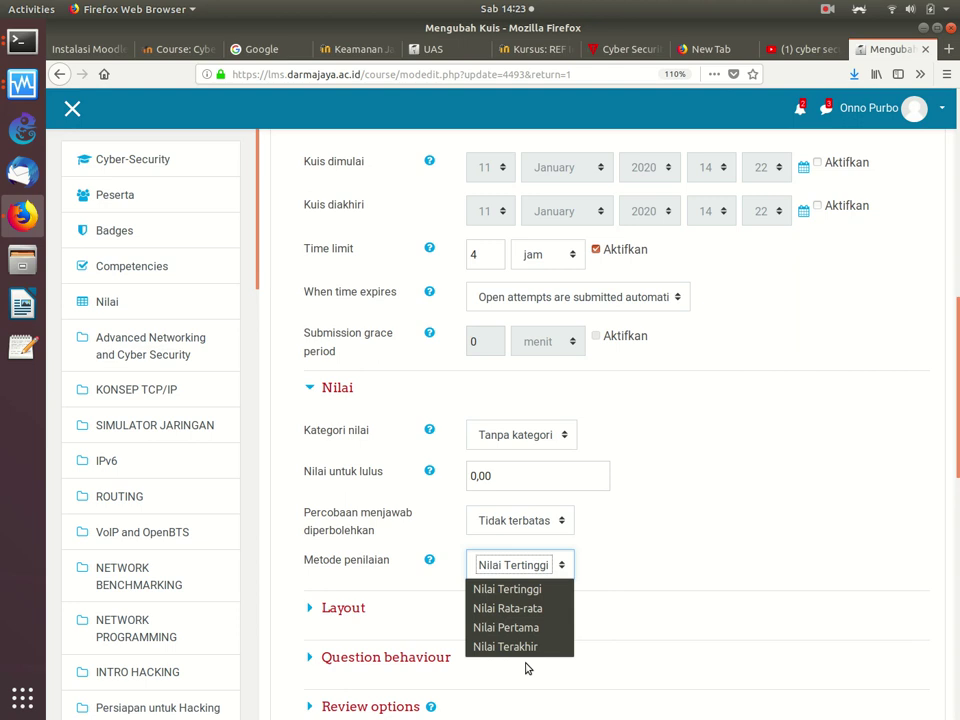
{"action": "left_click", "coordinate": [507, 589]}
{"action": "left_click", "coordinate": [838, 515]}
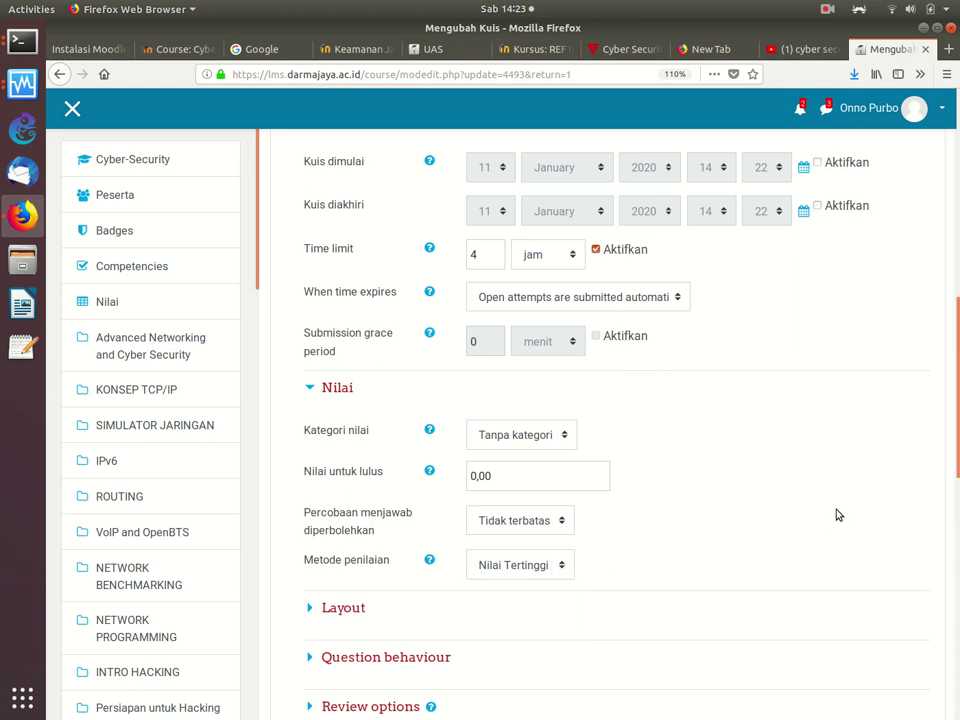
{"action": "scroll", "coordinate": [600, 420], "scroll_direction": "down", "scroll_amount": 10}
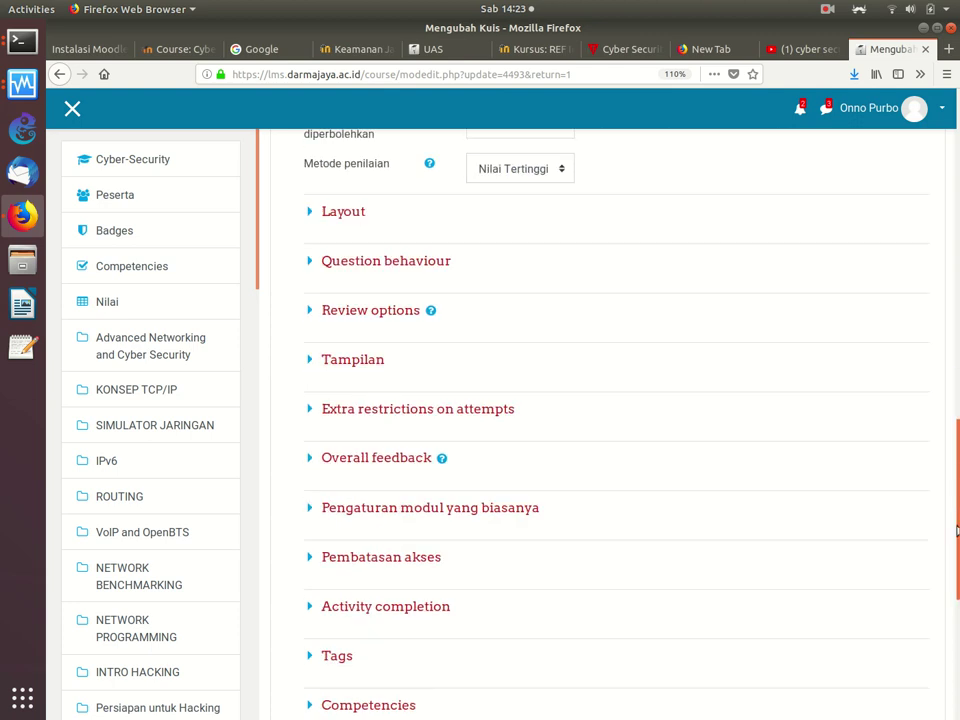
{"action": "left_click", "coordinate": [632, 452]}
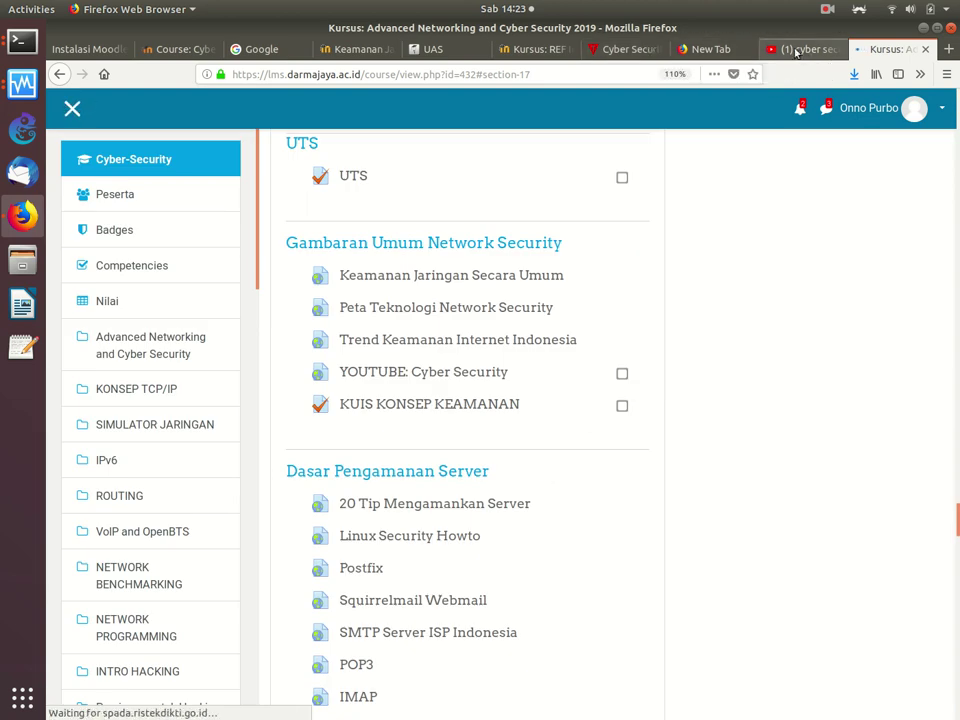
Step: Switch to the UAS quiz statistics tab and scroll to the summary figures
{"action": "left_click", "coordinate": [802, 49]}
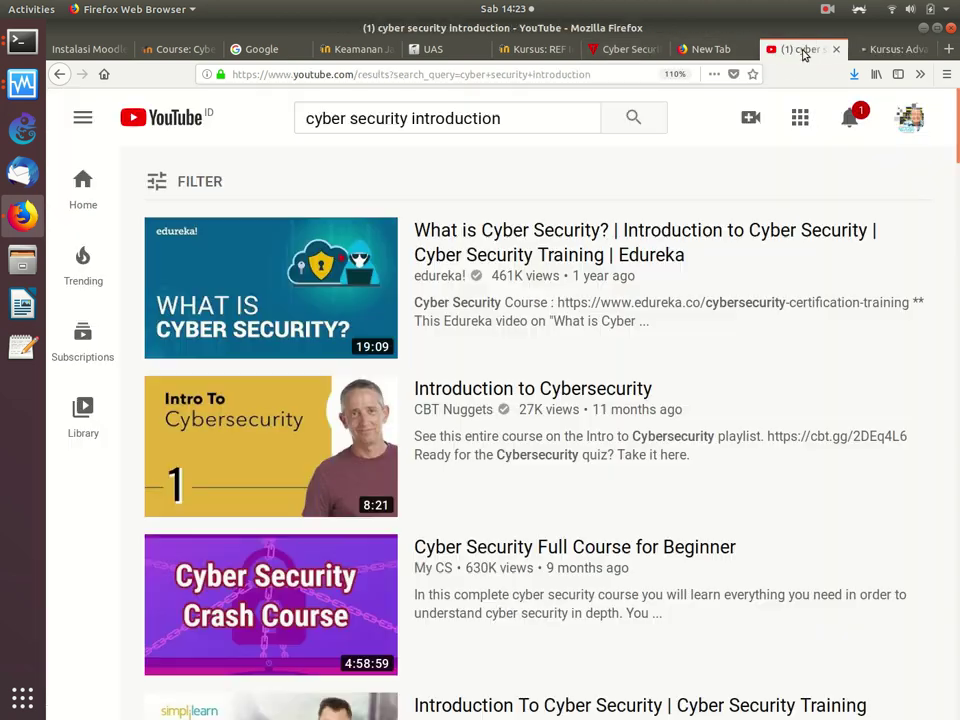
{"action": "left_click", "coordinate": [362, 50]}
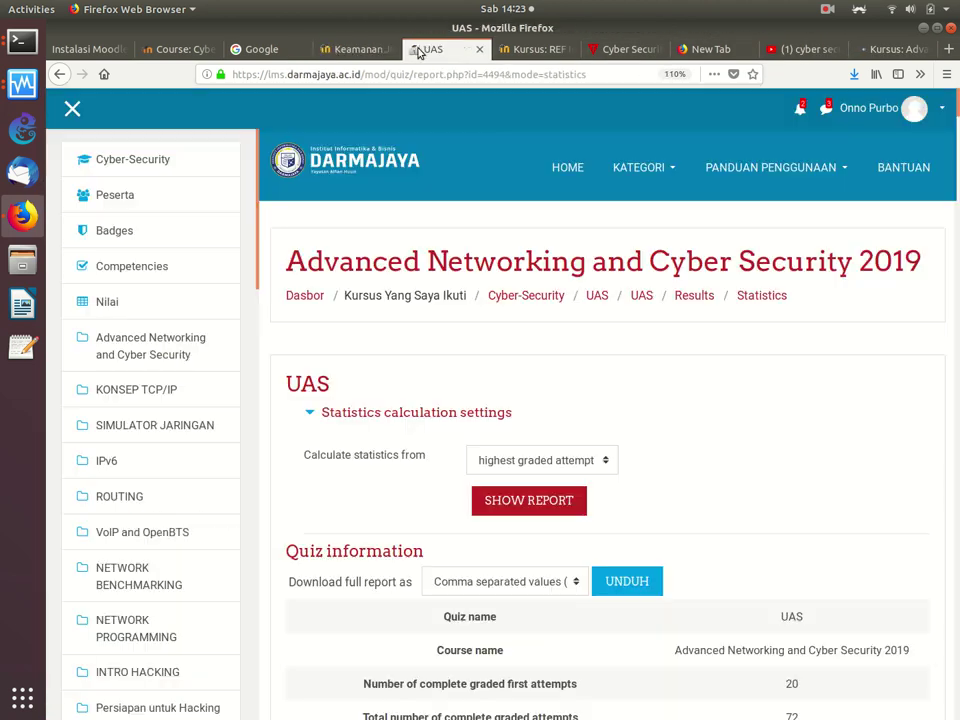
{"action": "left_click", "coordinate": [414, 50]}
{"action": "scroll", "coordinate": [549, 352], "scroll_direction": "down", "scroll_amount": 5}
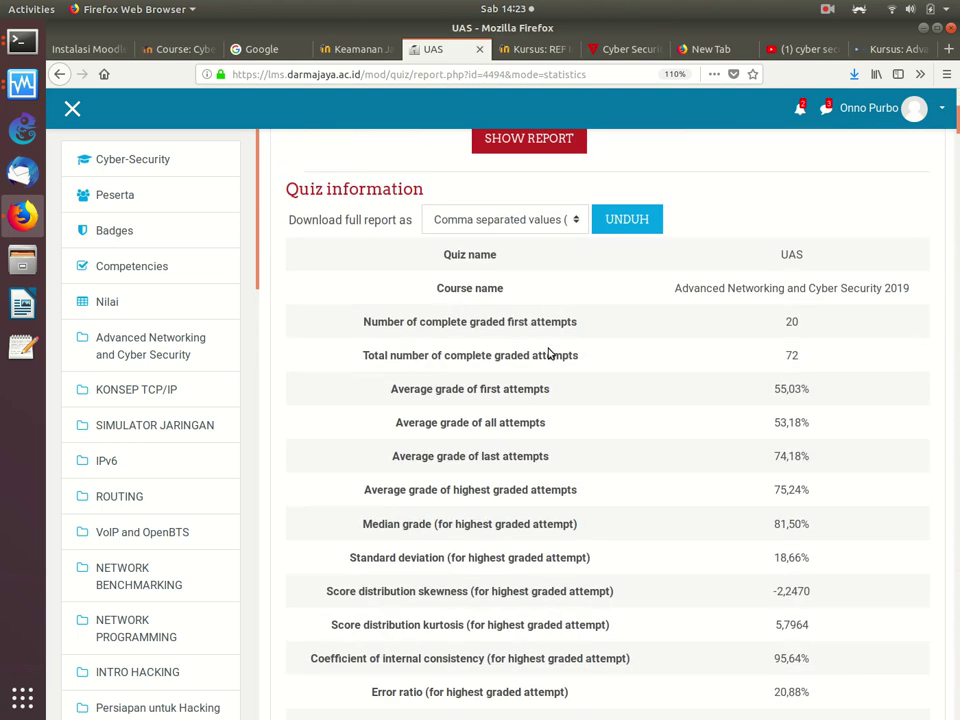
{"action": "scroll", "coordinate": [549, 348], "scroll_direction": "down", "scroll_amount": 2}
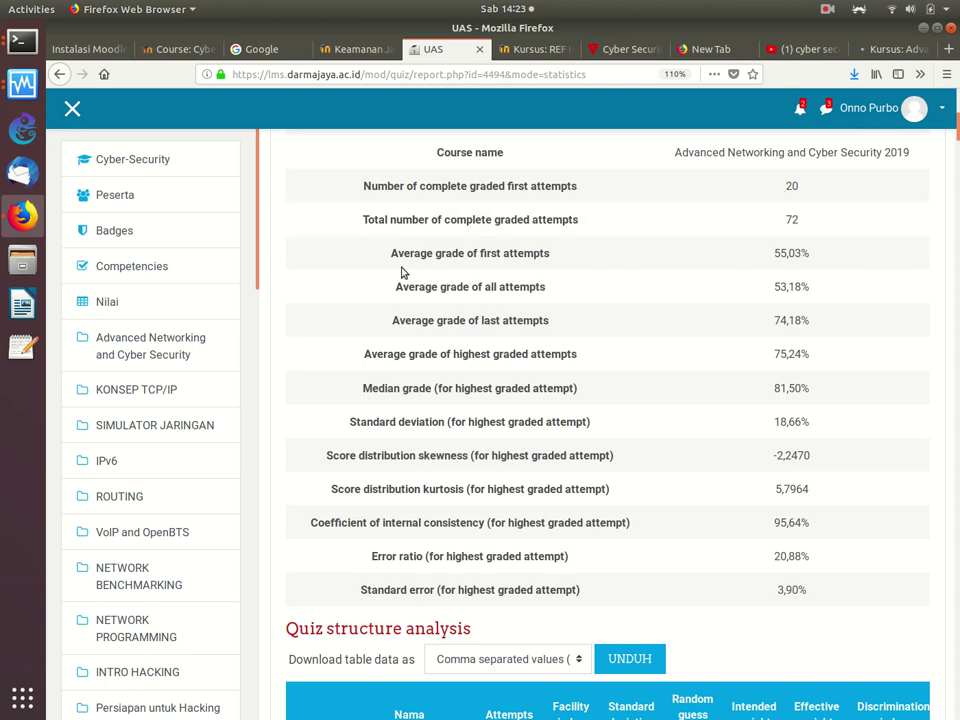
Step: Highlight the attempt-count, average grade (55,03%) and median grade (81,50%) rows
{"action": "triple_click", "coordinate": [438, 269]}
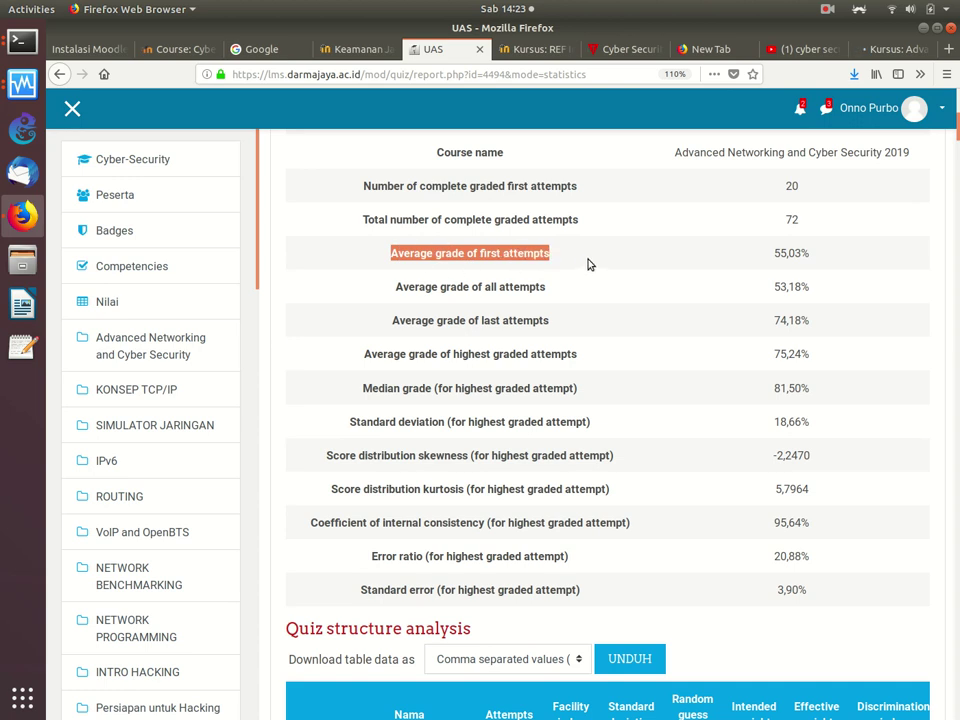
{"action": "left_click", "coordinate": [816, 257], "text": "shift"}
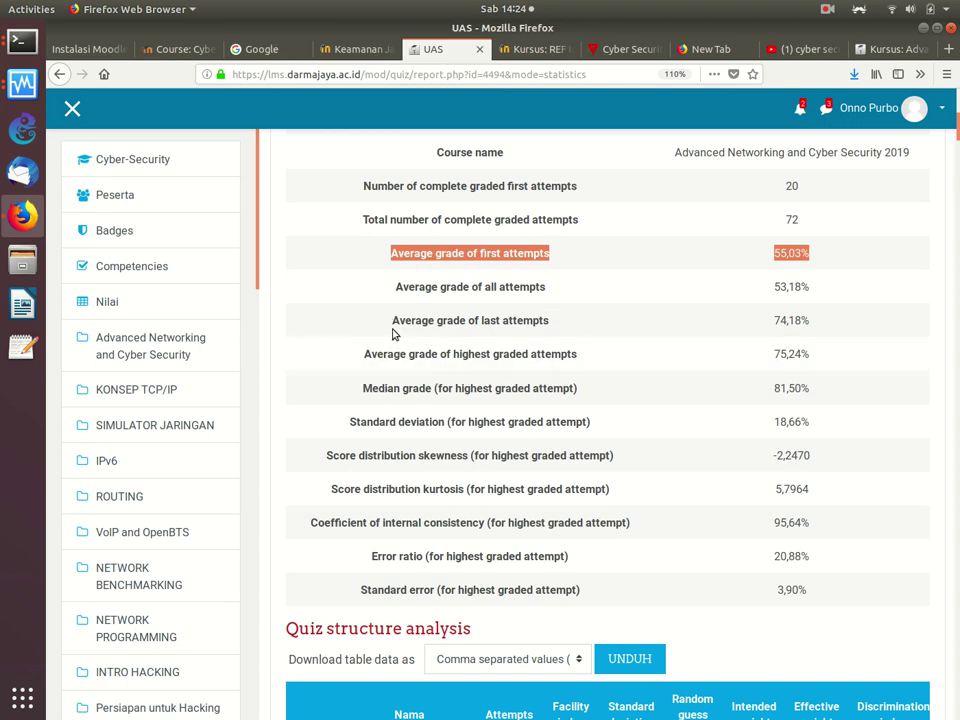
{"action": "left_click_drag", "start_coordinate": [391, 326], "coordinate": [787, 334]}
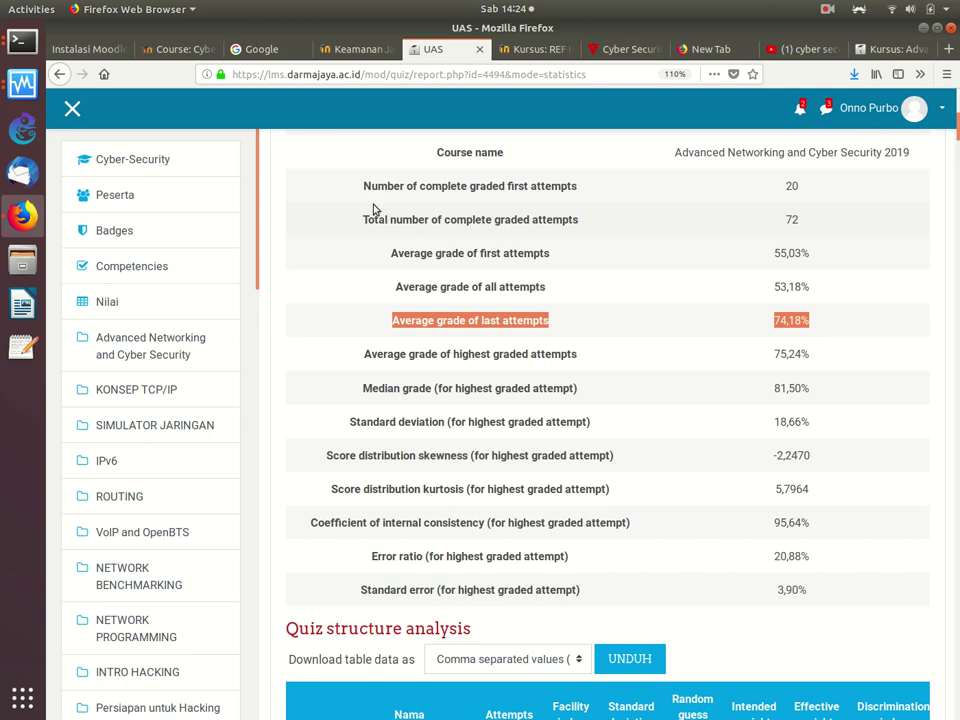
{"action": "left_click_drag", "start_coordinate": [362, 192], "coordinate": [793, 200]}
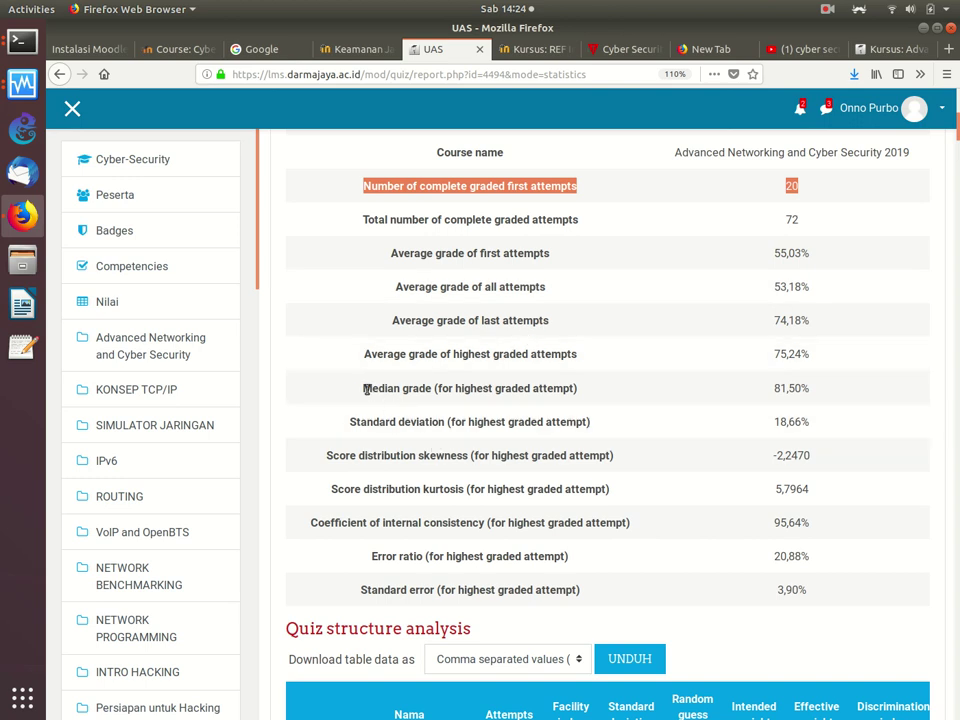
{"action": "left_click_drag", "start_coordinate": [360, 354], "coordinate": [835, 356]}
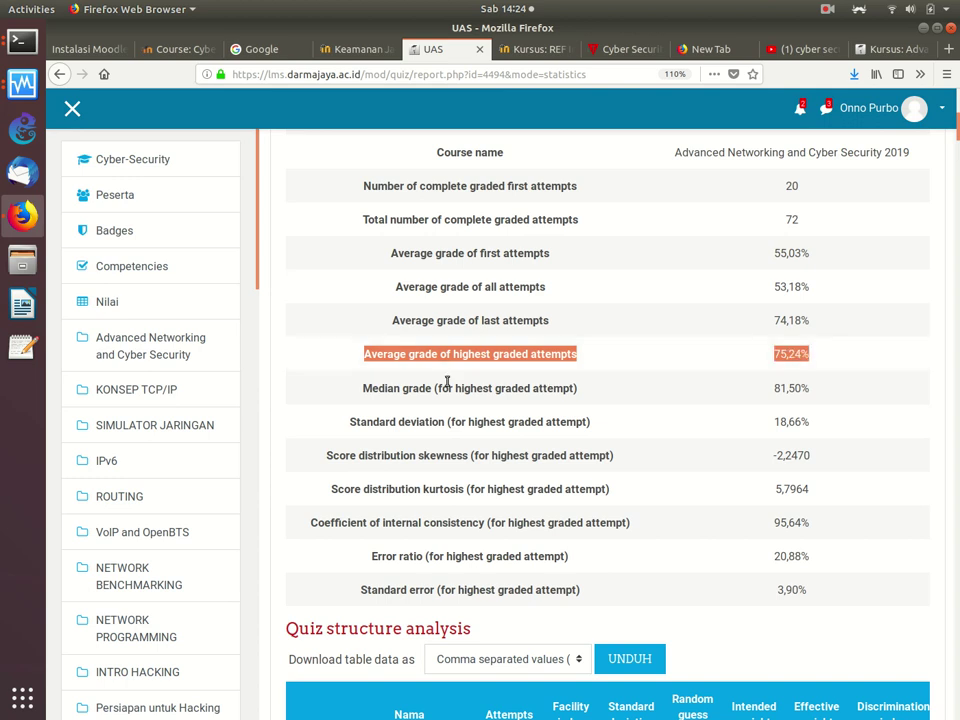
{"action": "left_click_drag", "start_coordinate": [351, 390], "coordinate": [686, 406]}
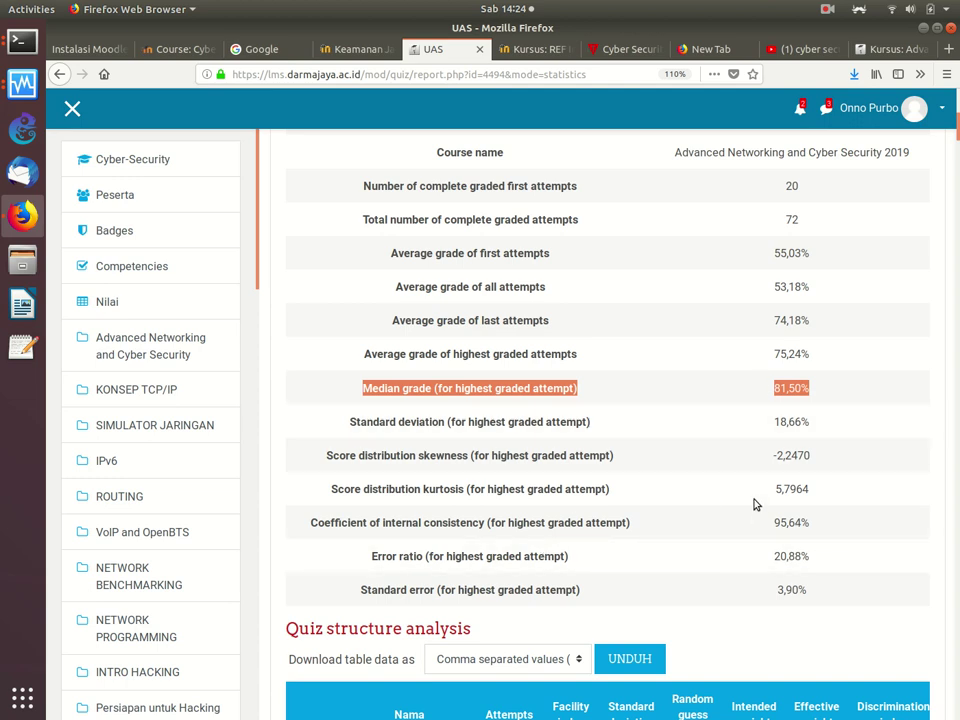
{"action": "left_click_drag", "start_coordinate": [371, 263], "coordinate": [838, 262]}
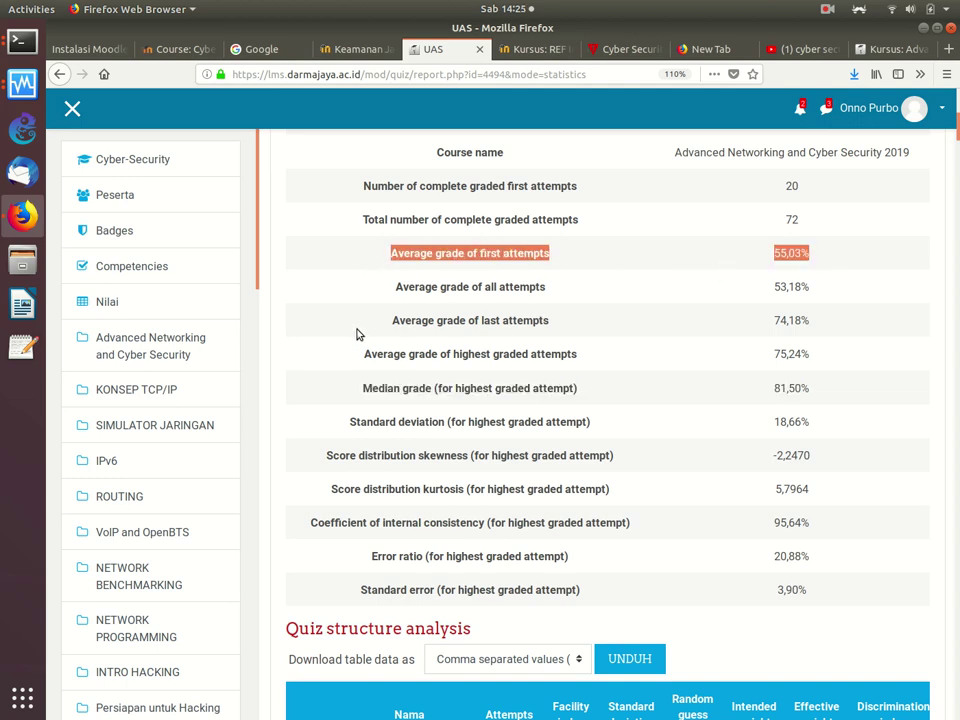
Step: Highlight the 74,18% last-attempts average and return to the top of the report
{"action": "left_click", "coordinate": [563, 326]}
{"action": "left_click_drag", "start_coordinate": [563, 326], "coordinate": [846, 328]}
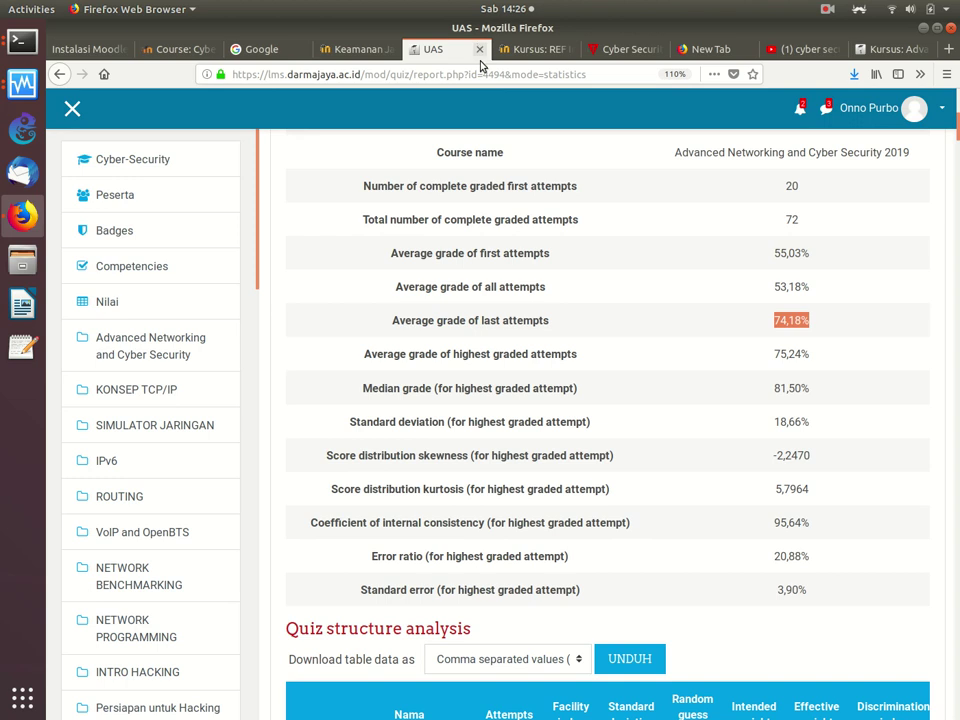
{"action": "scroll", "coordinate": [491, 287], "scroll_direction": "up", "scroll_amount": 5}
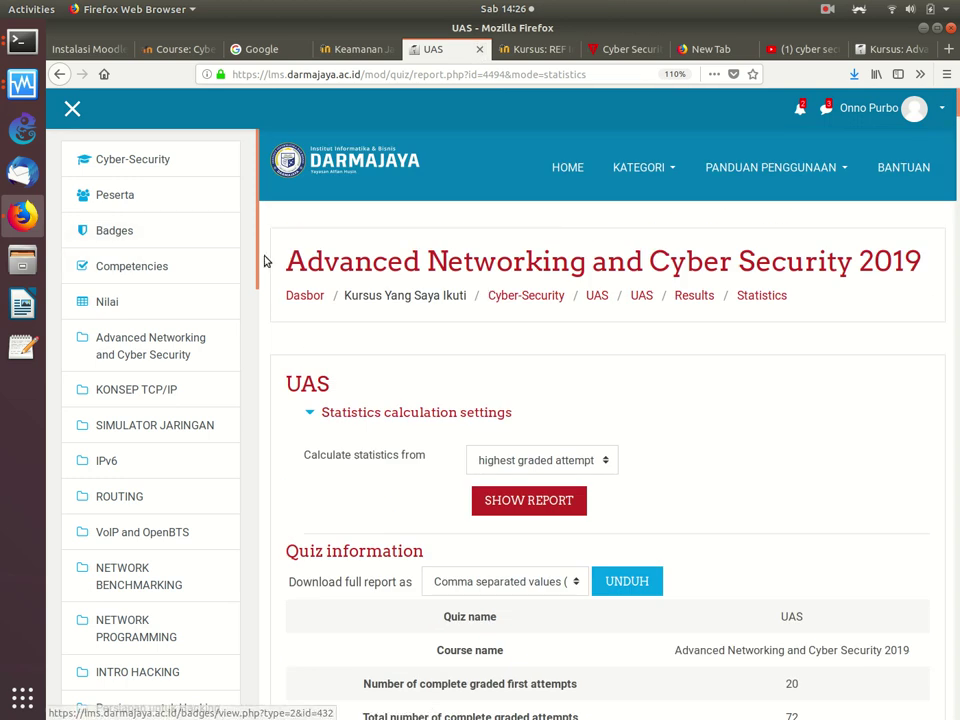
Step: Open the Cyber-Security course and go to its full administration page via Lanjutkan..
{"action": "left_click_drag", "start_coordinate": [260, 258], "coordinate": [217, 577]}
{"action": "scroll", "coordinate": [217, 577], "scroll_direction": "down", "scroll_amount": 6}
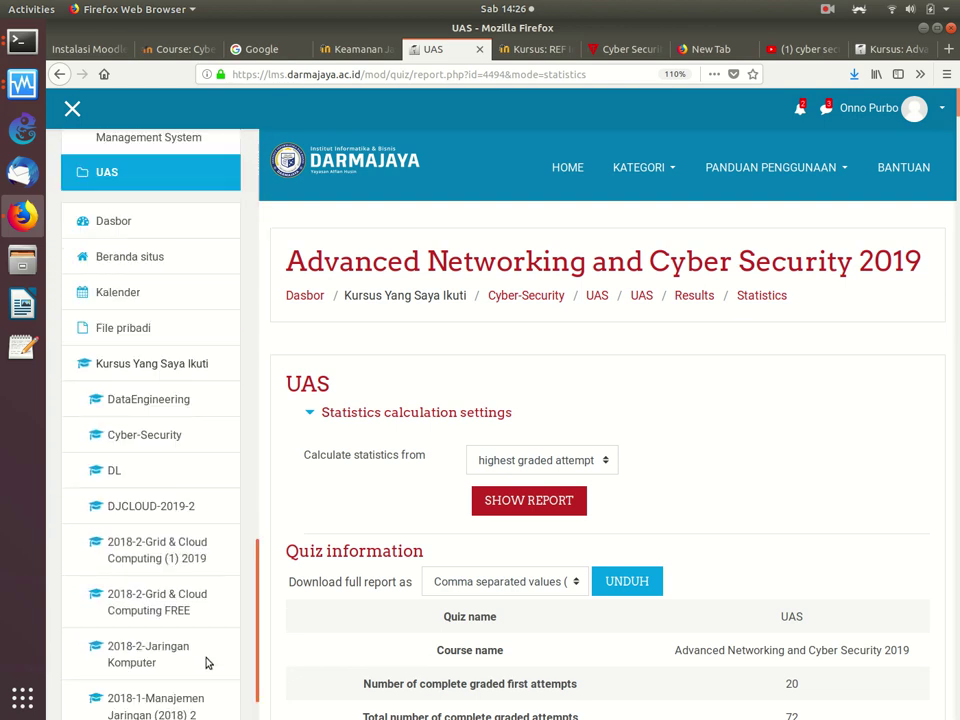
{"action": "scroll", "coordinate": [208, 660], "scroll_direction": "up", "scroll_amount": 2}
{"action": "left_click_drag", "start_coordinate": [208, 655], "coordinate": [218, 222]}
{"action": "left_click", "coordinate": [124, 161]}
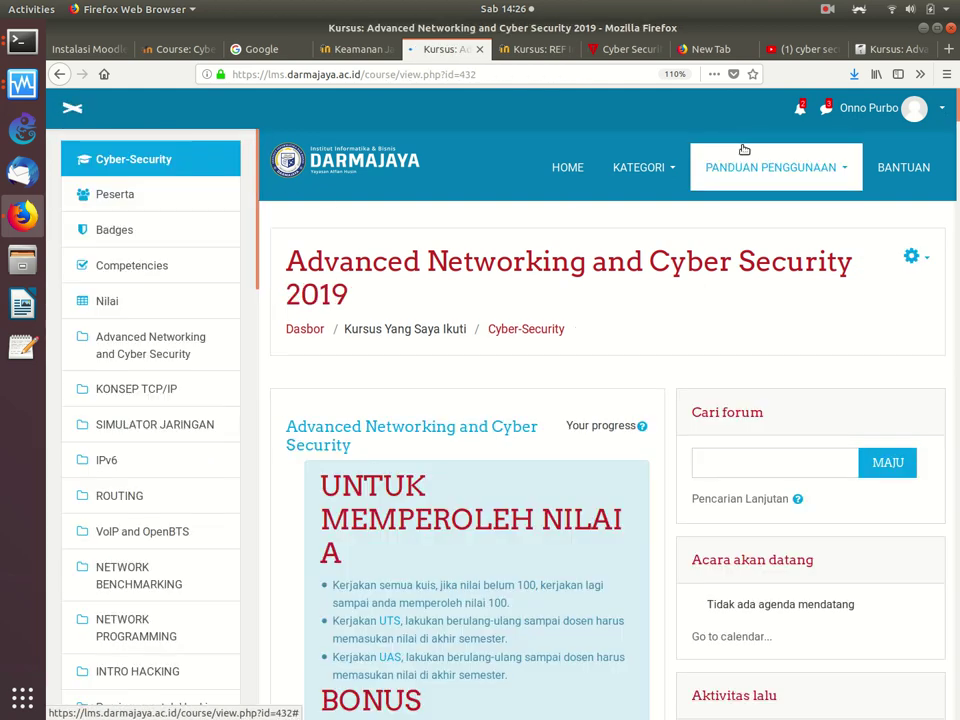
{"action": "left_click", "coordinate": [913, 255]}
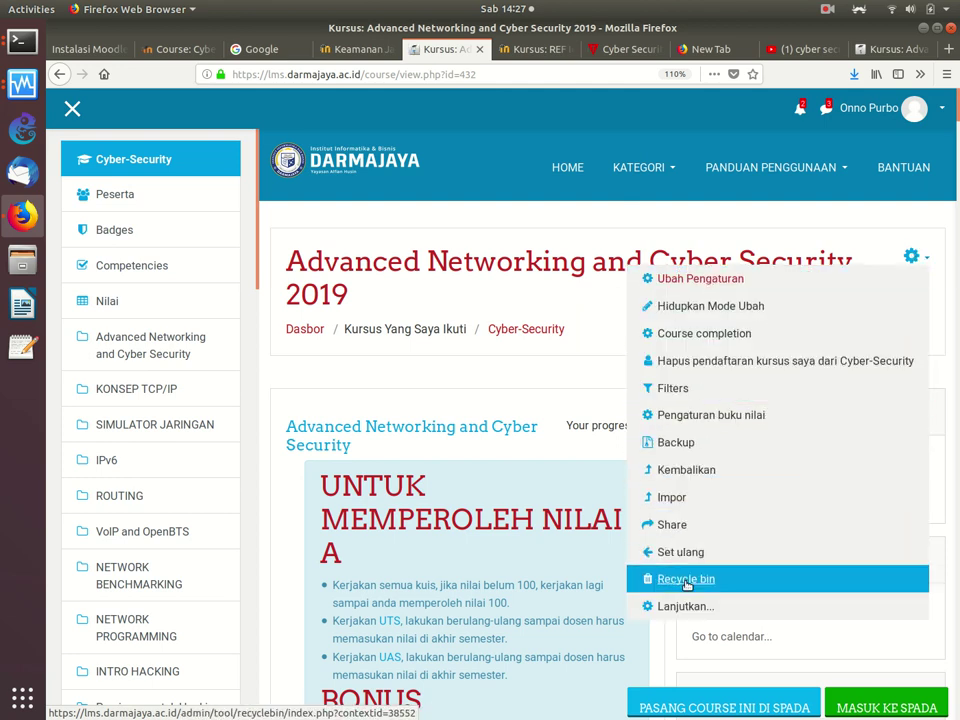
{"action": "left_click", "coordinate": [664, 605]}
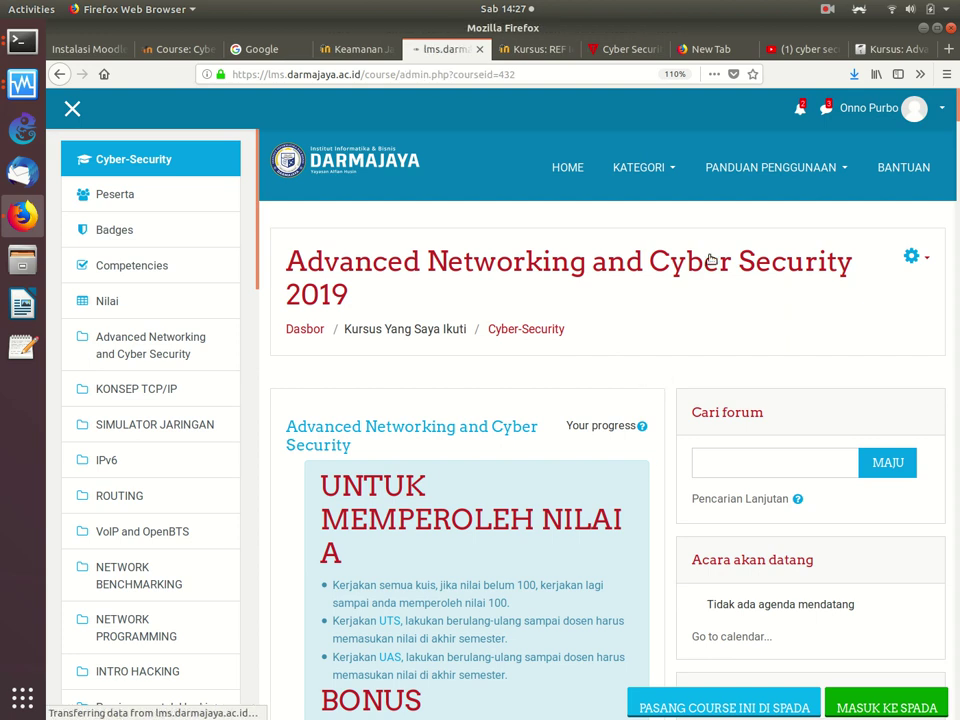
Step: Zoom the page to 133% and open Bank soal > Soal-soal
{"action": "scroll", "coordinate": [710, 258], "scroll_direction": "down", "scroll_amount": 2}
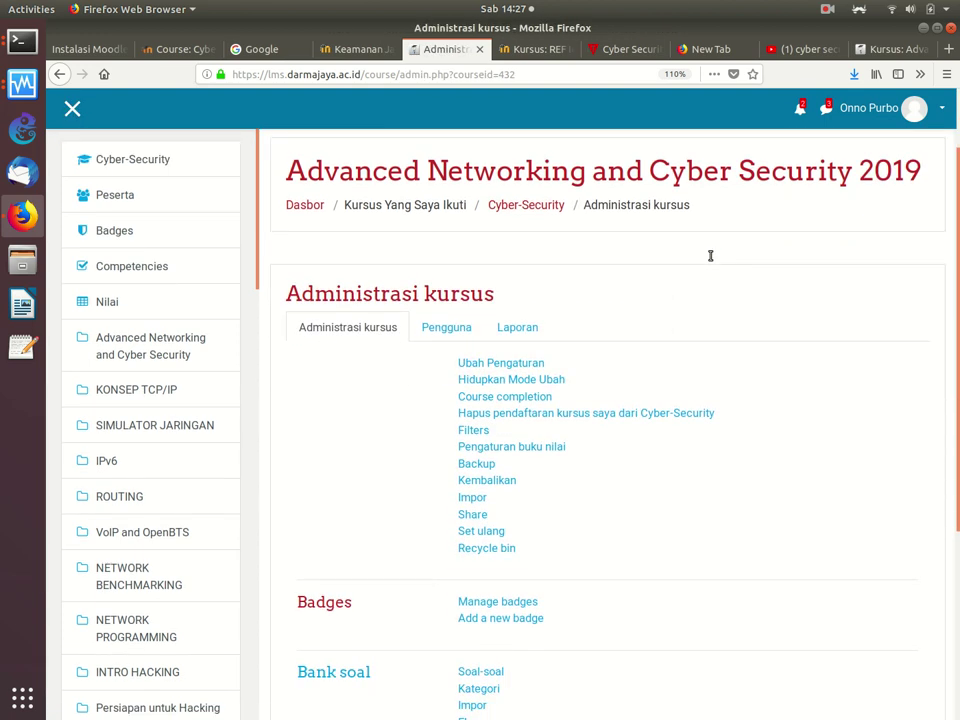
{"action": "key", "text": "ctrl+plus"}
{"action": "key", "text": "ctrl+plus"}
{"action": "scroll", "coordinate": [710, 258], "scroll_direction": "down", "scroll_amount": 5}
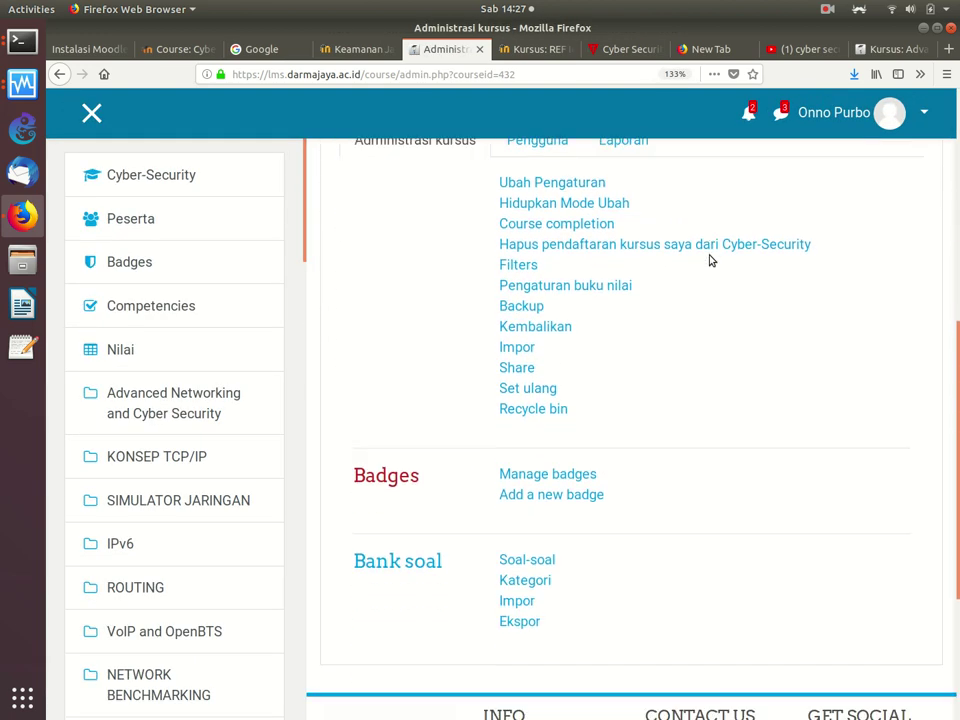
{"action": "scroll", "coordinate": [710, 258], "scroll_direction": "down", "scroll_amount": 3}
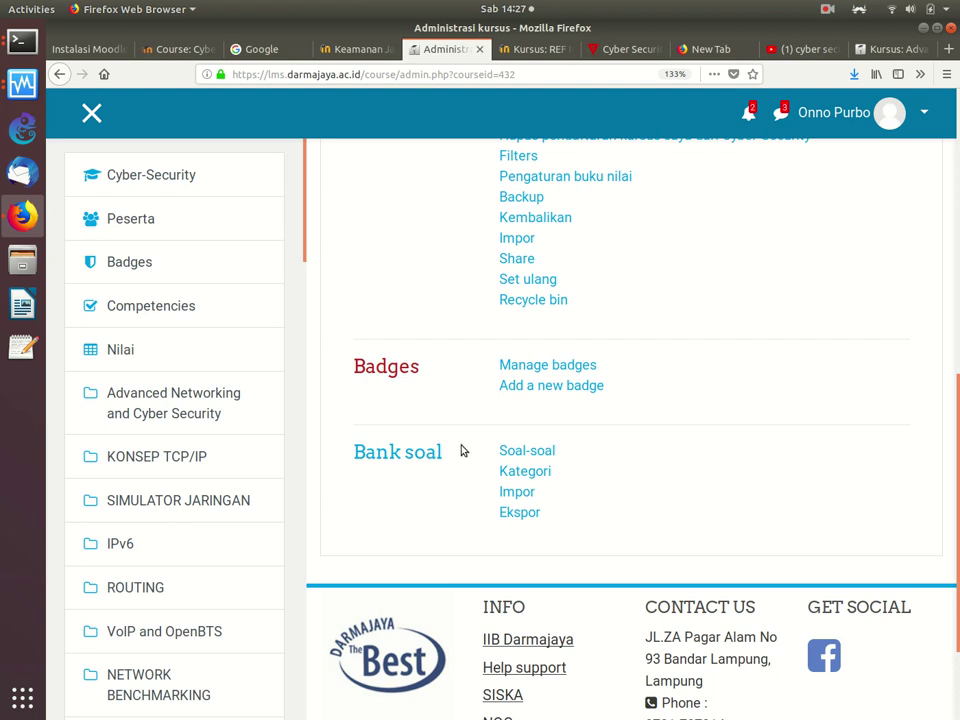
{"action": "left_click", "coordinate": [527, 451]}
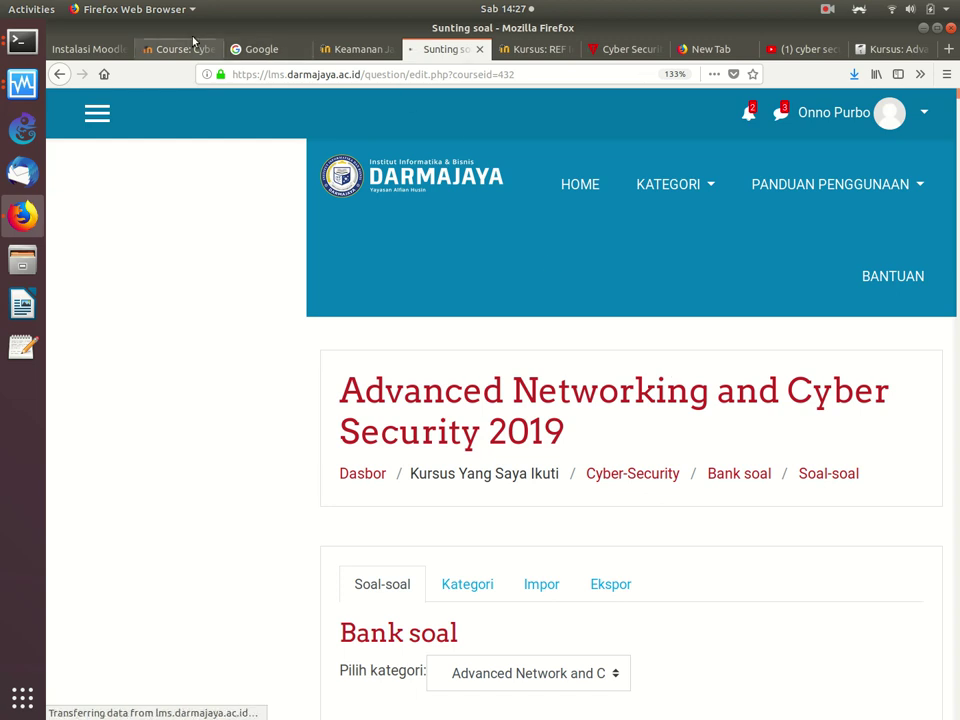
{"action": "left_click", "coordinate": [86, 48]}
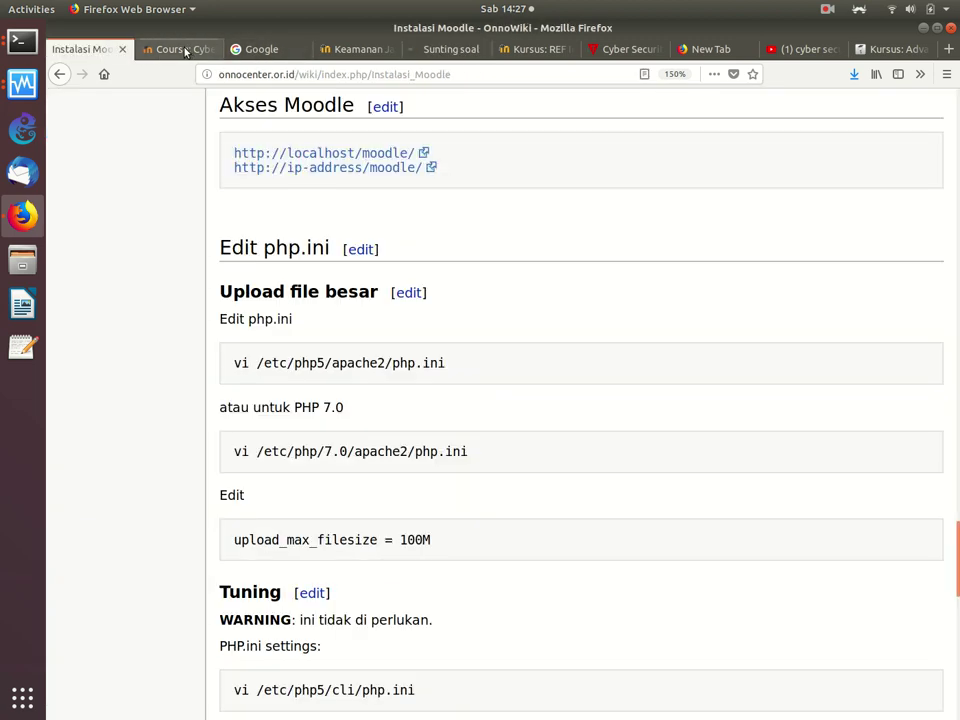
Step: Choose Quiz as the new activity for the local CS-203 course's Pendahuluan section
{"action": "left_click", "coordinate": [156, 52]}
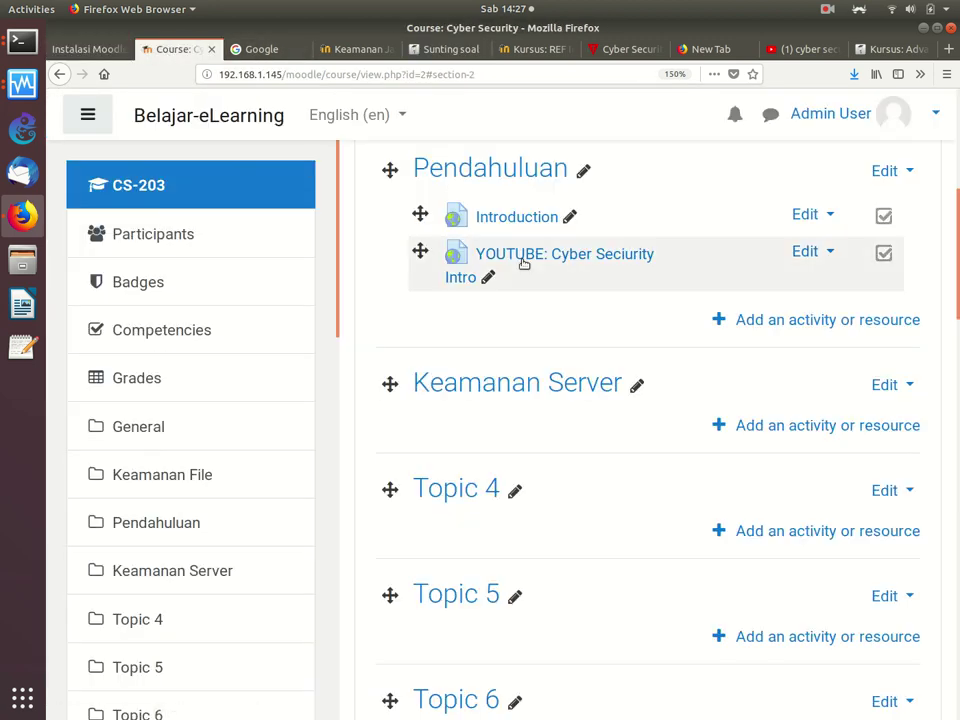
{"action": "left_click", "coordinate": [758, 330]}
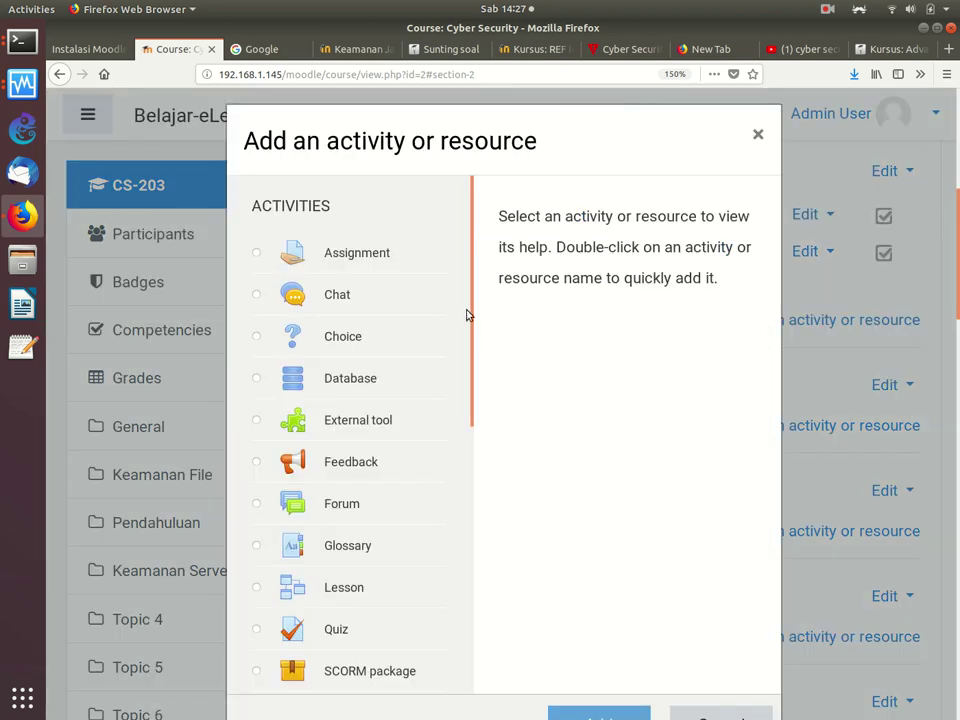
{"action": "left_click_drag", "start_coordinate": [474, 317], "coordinate": [452, 649]}
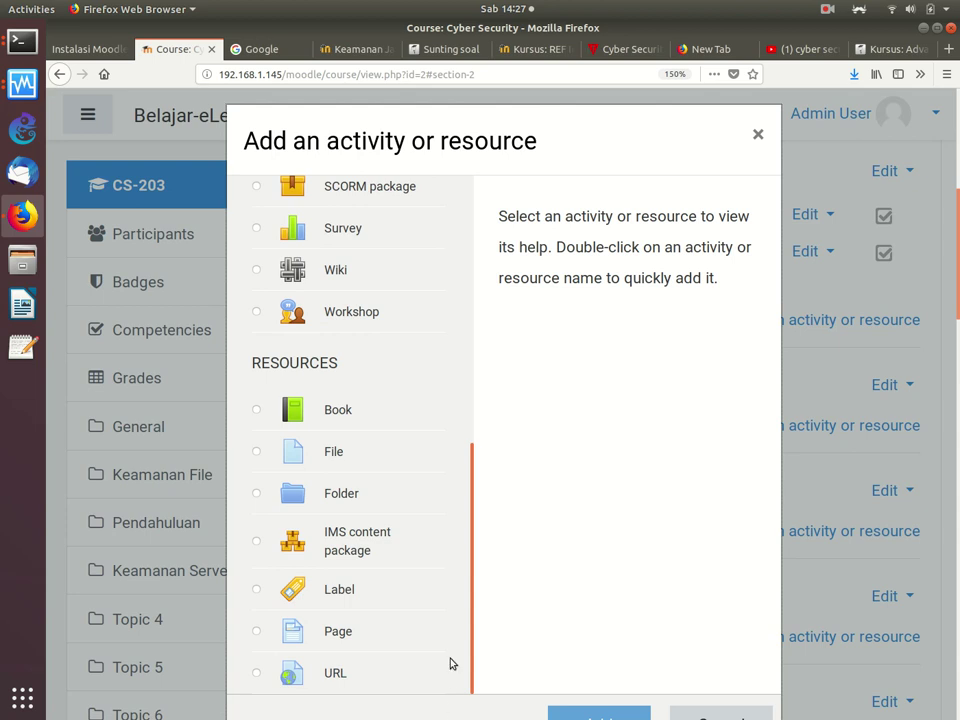
{"action": "scroll", "coordinate": [456, 444], "scroll_direction": "up", "scroll_amount": 5}
{"action": "scroll", "coordinate": [456, 411], "scroll_direction": "down", "scroll_amount": 1}
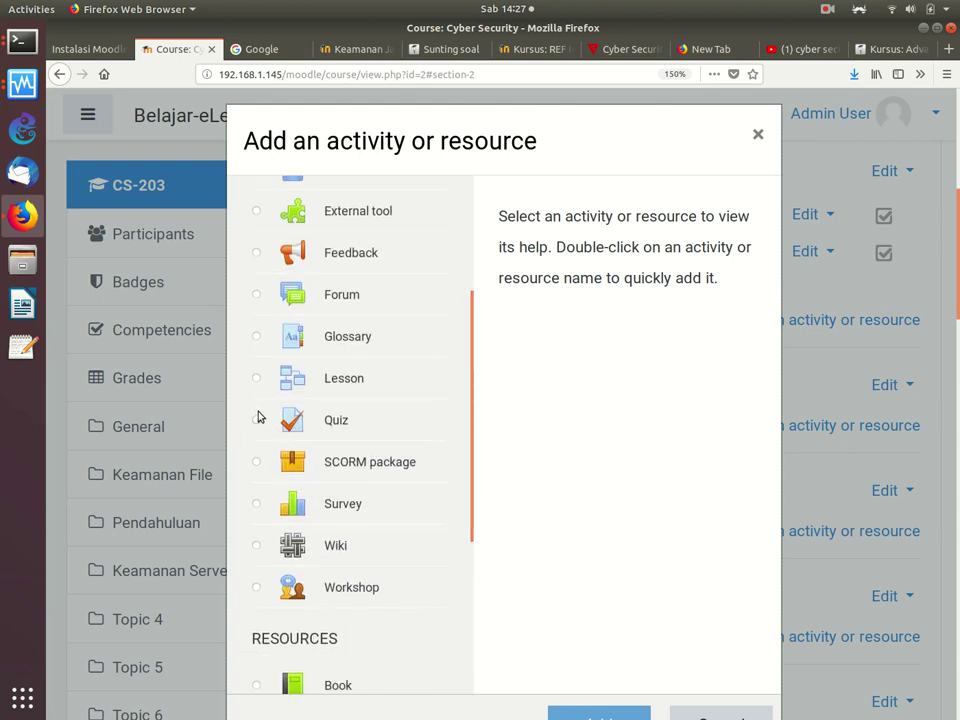
{"action": "left_click", "coordinate": [257, 420]}
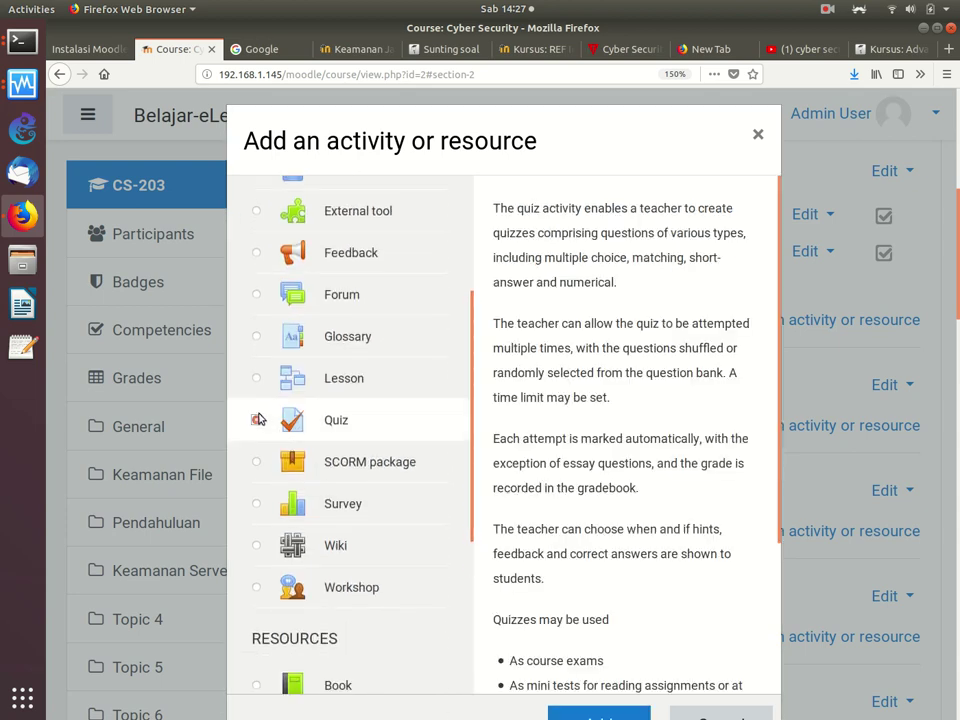
{"action": "left_click", "coordinate": [598, 714]}
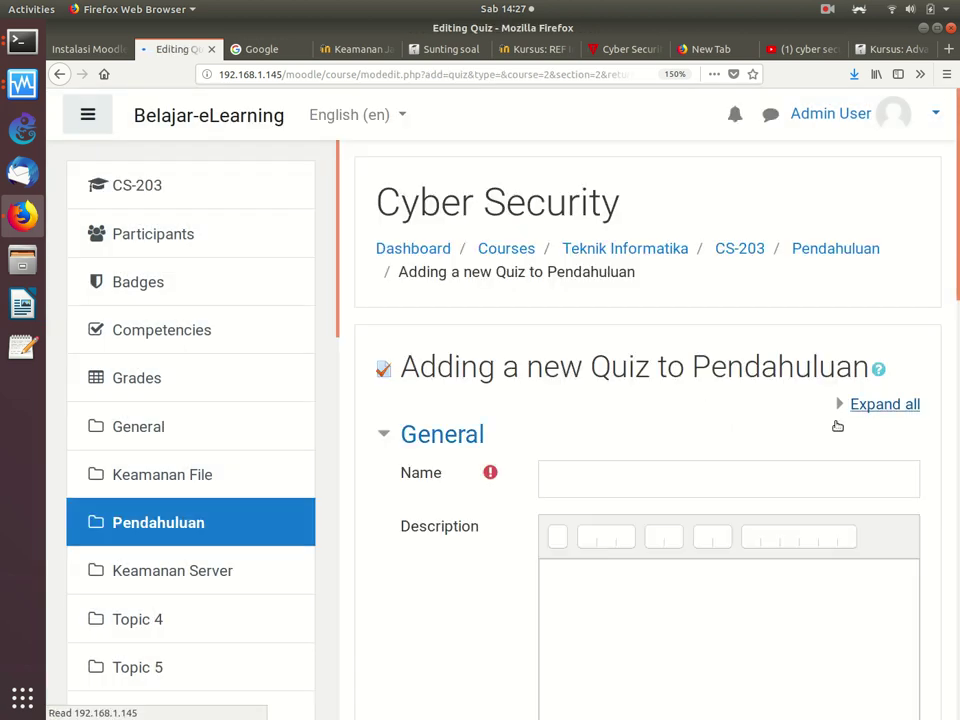
Step: Name the quiz 'UAS' and leave its opening date disabled
{"action": "left_click", "coordinate": [689, 474]}
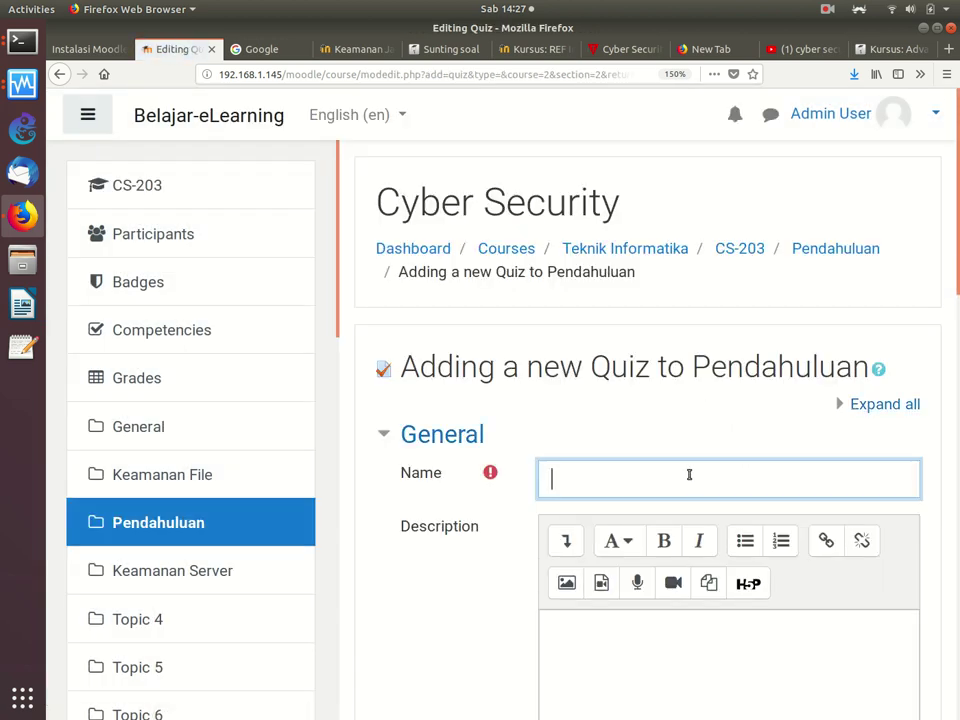
{"action": "type", "text": "UAS"}
{"action": "scroll", "coordinate": [935, 420], "scroll_direction": "down", "scroll_amount": 5}
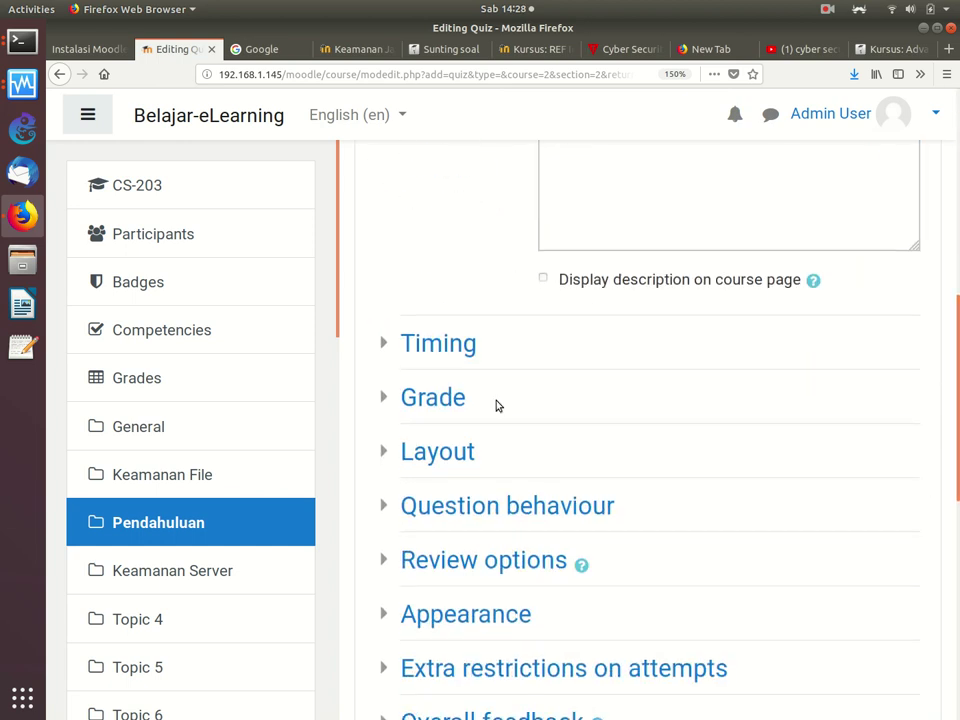
{"action": "left_click", "coordinate": [386, 345]}
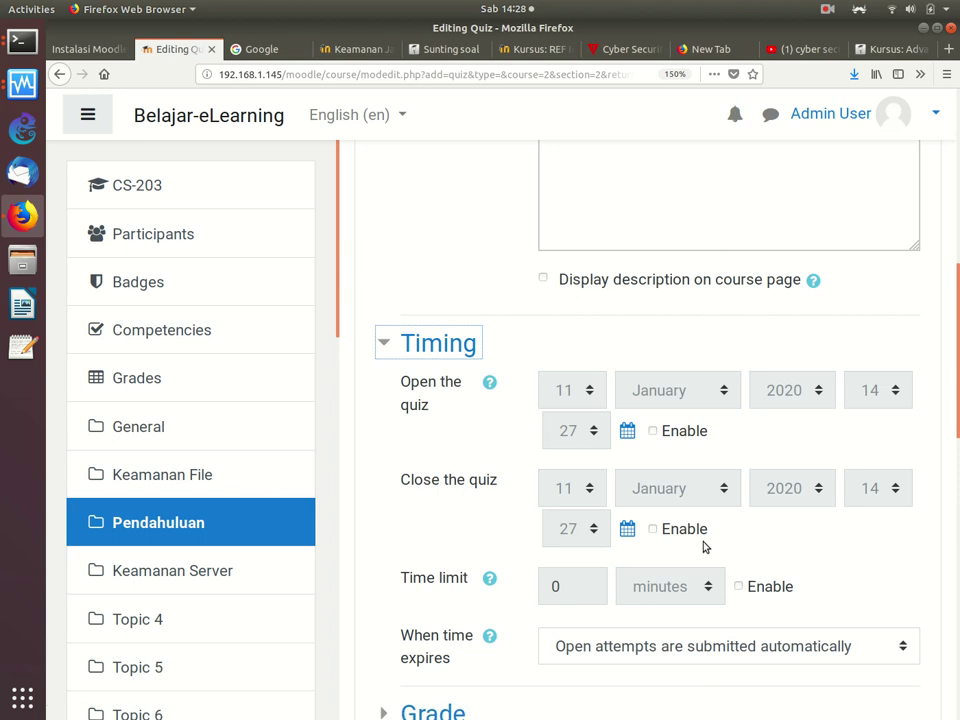
{"action": "left_click", "coordinate": [653, 431]}
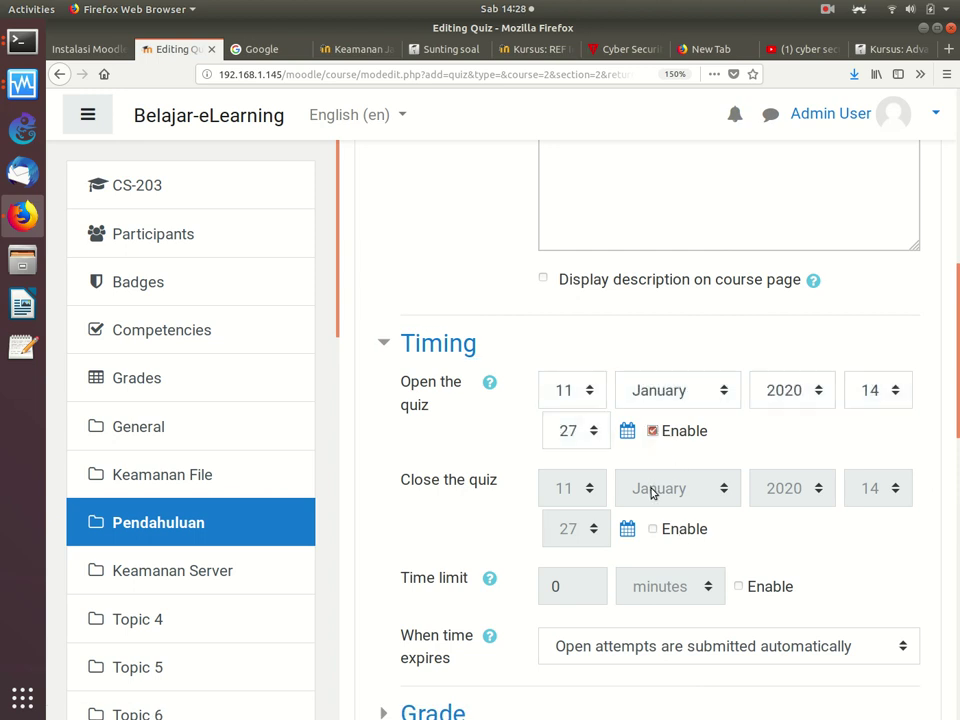
{"action": "left_click", "coordinate": [652, 433]}
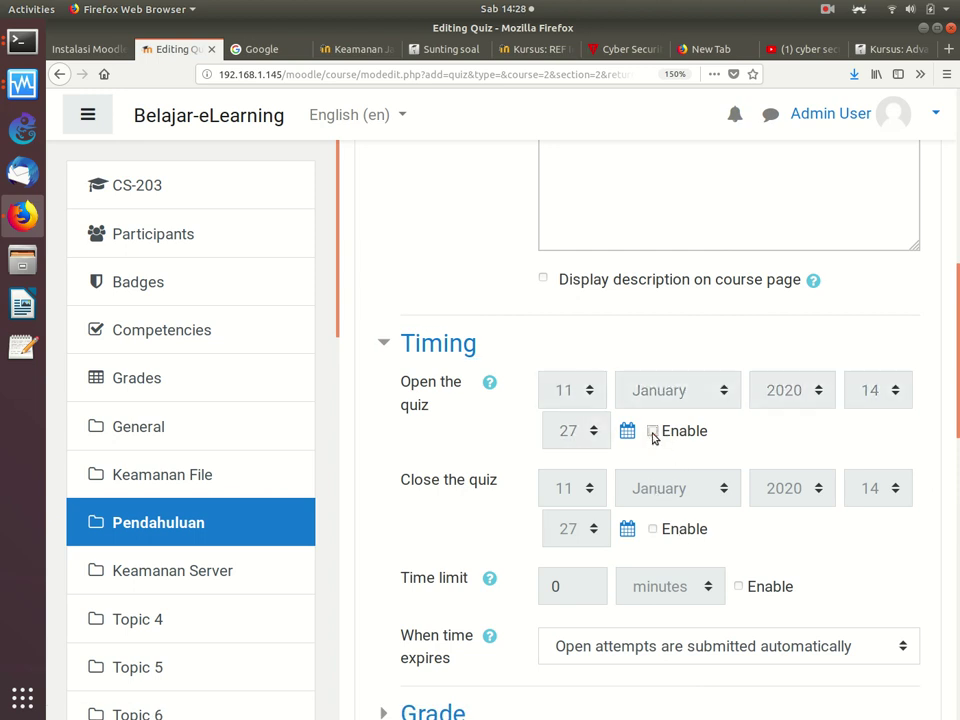
Step: Enable a quiz time limit of 1 day
{"action": "left_click", "coordinate": [739, 587]}
{"action": "left_click", "coordinate": [698, 589]}
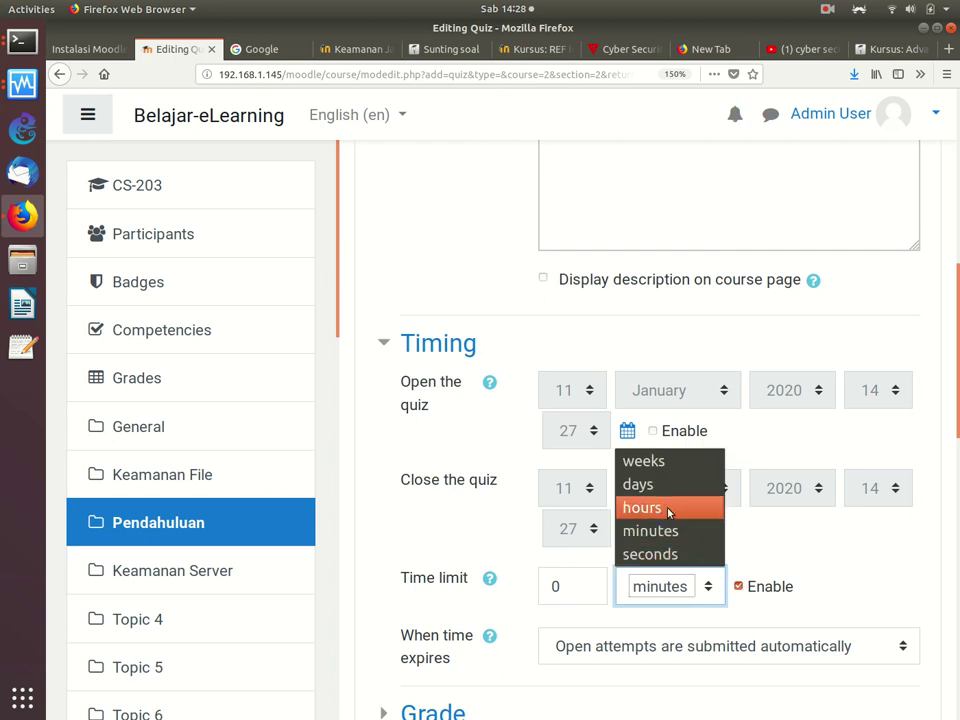
{"action": "left_click", "coordinate": [671, 508]}
{"action": "left_click_drag", "start_coordinate": [580, 586], "coordinate": [525, 577]}
{"action": "type", "text": "2"}
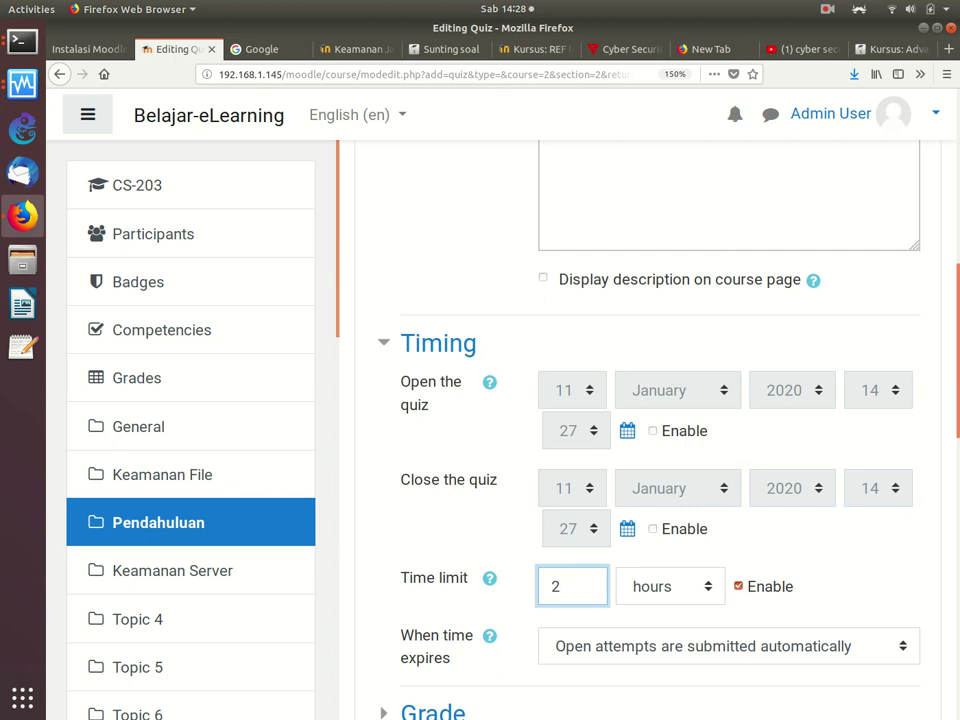
{"action": "left_click", "coordinate": [650, 589]}
{"action": "left_click", "coordinate": [646, 487]}
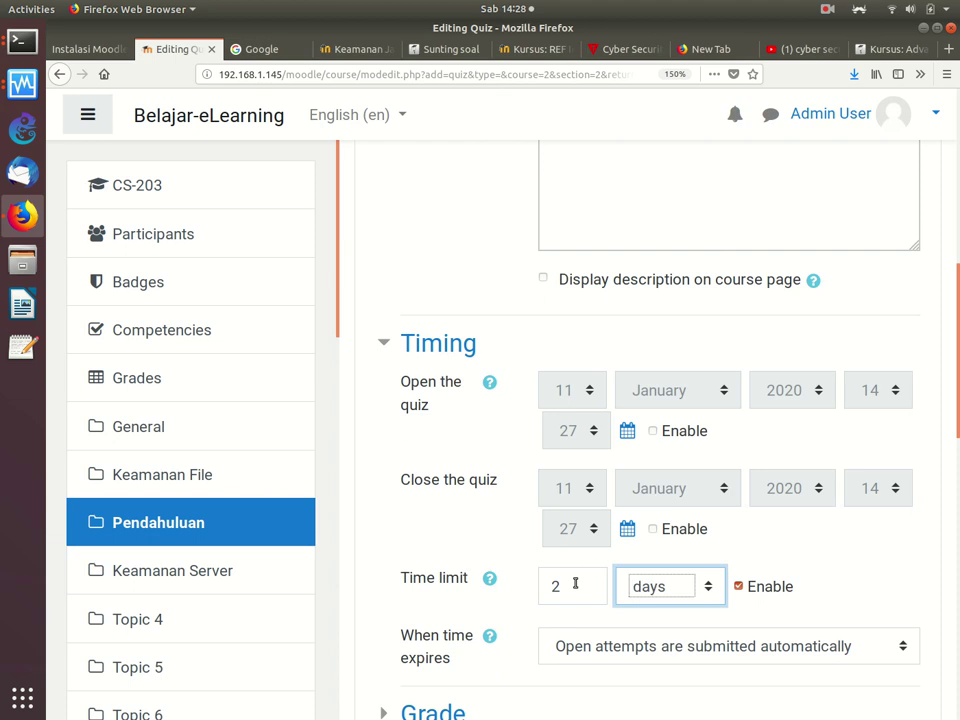
{"action": "left_click_drag", "start_coordinate": [574, 584], "coordinate": [488, 594]}
{"action": "type", "text": "1"}
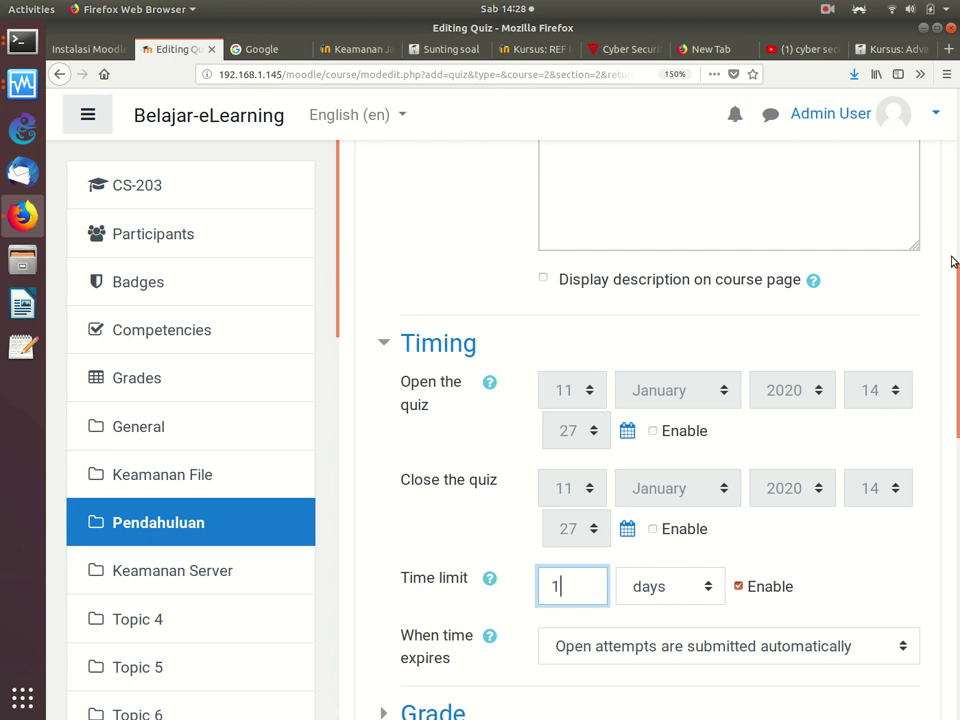
Step: Check the grade settings, then save the UAS quiz and return to the course
{"action": "scroll", "coordinate": [952, 308], "scroll_direction": "up", "scroll_amount": 3}
{"action": "scroll", "coordinate": [952, 308], "scroll_direction": "up", "scroll_amount": 3}
{"action": "scroll", "coordinate": [936, 315], "scroll_direction": "down", "scroll_amount": 7}
{"action": "scroll", "coordinate": [935, 420], "scroll_direction": "down", "scroll_amount": 4}
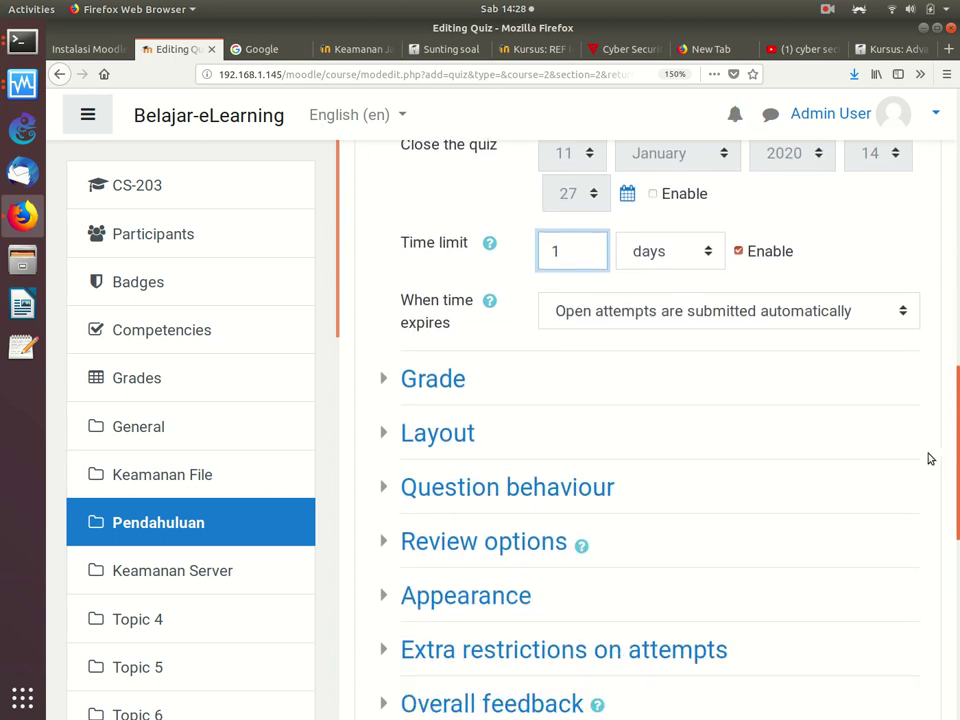
{"action": "left_click", "coordinate": [388, 379]}
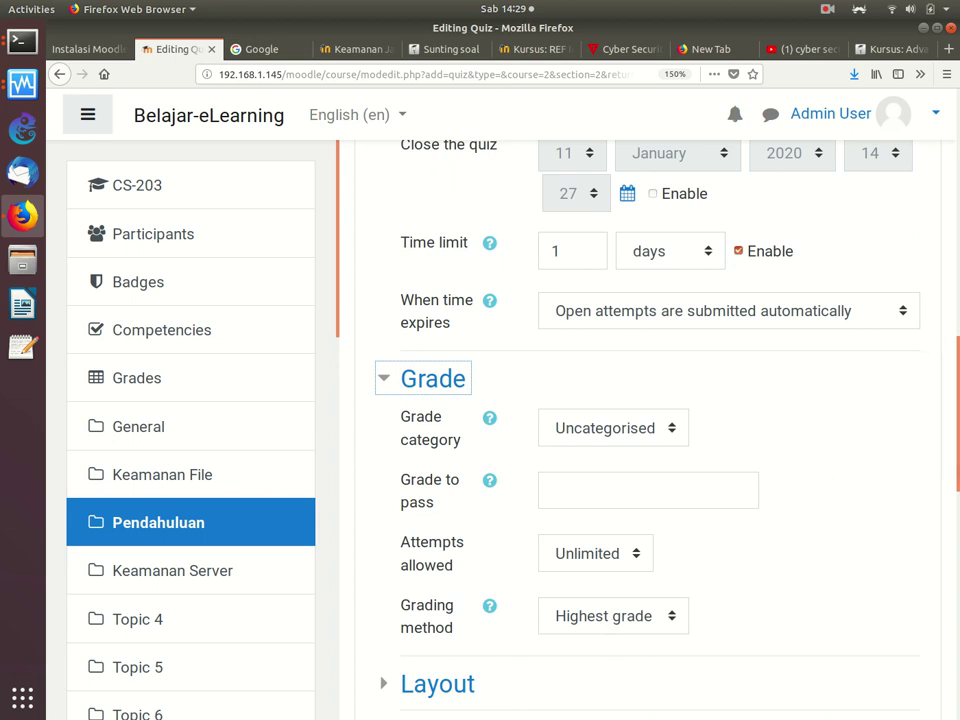
{"action": "key", "text": "ctrl+a"}
{"action": "left_click", "coordinate": [955, 490]}
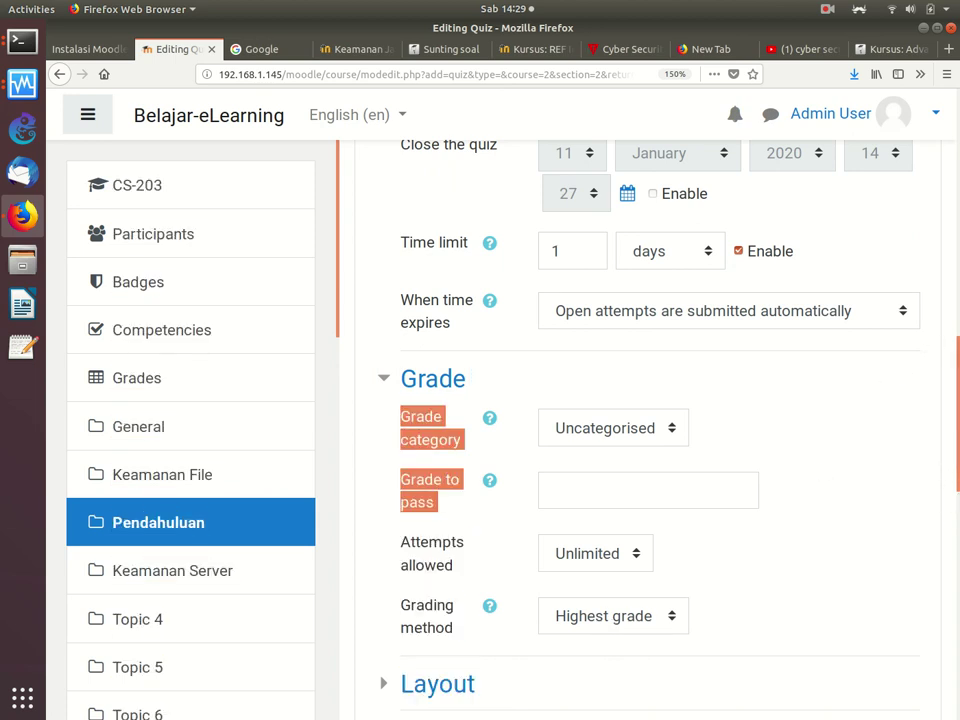
{"action": "left_click_drag", "start_coordinate": [945, 452], "coordinate": [949, 653]}
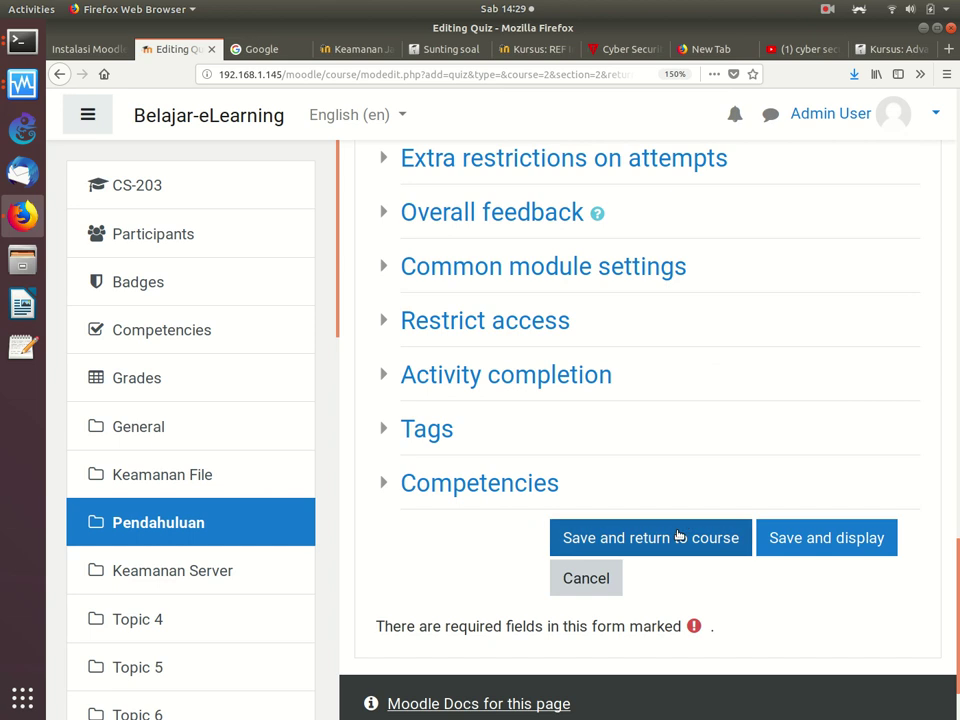
{"action": "left_click", "coordinate": [677, 536]}
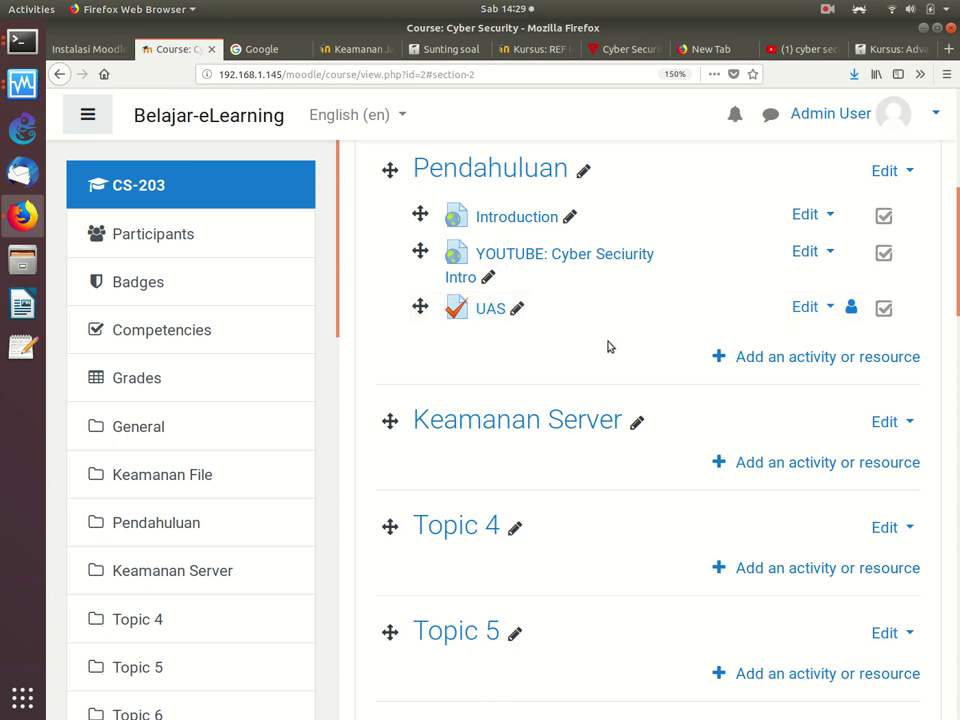
Step: Return to the top of the Cyber Security course page and open the gear Actions menu
{"action": "scroll", "coordinate": [430, 330], "scroll_direction": "down", "scroll_amount": 5}
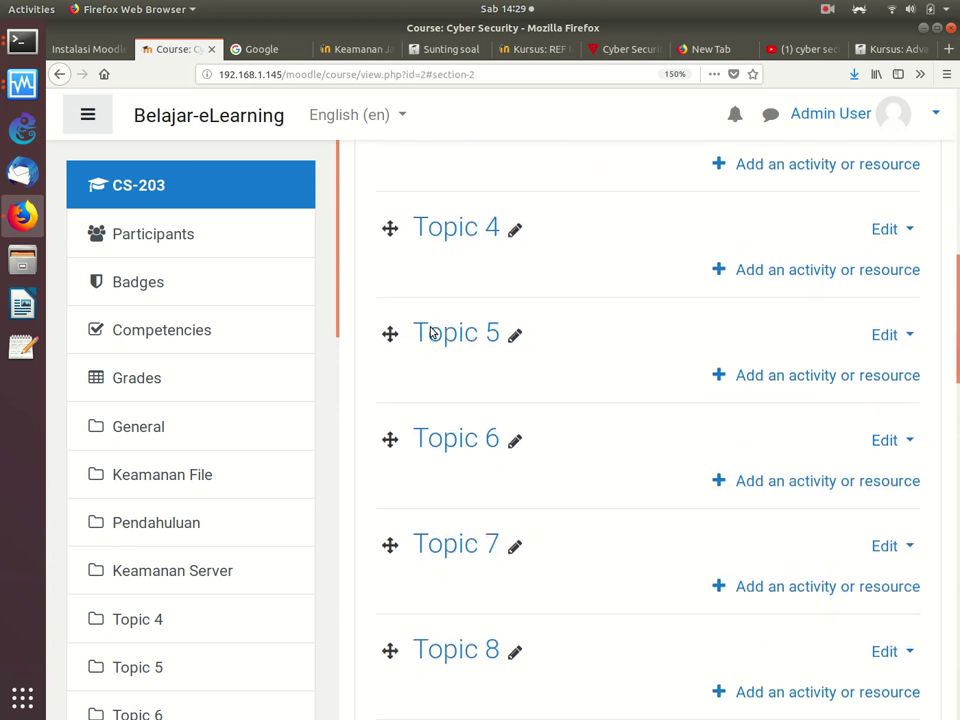
{"action": "left_click_drag", "start_coordinate": [339, 231], "coordinate": [324, 439]}
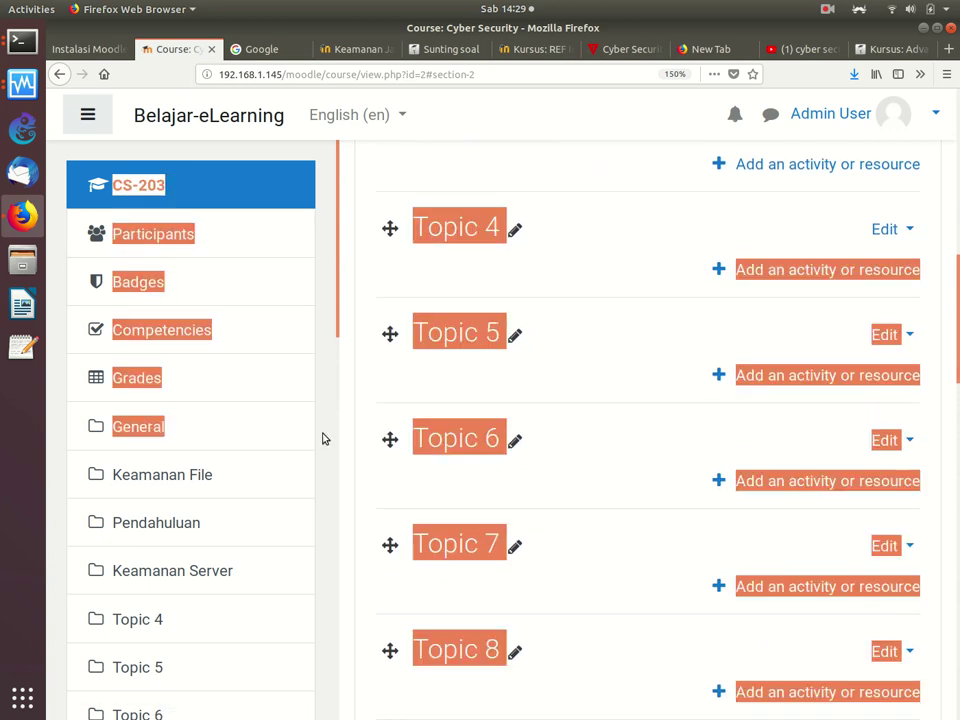
{"action": "left_click", "coordinate": [326, 401]}
{"action": "left_click_drag", "start_coordinate": [336, 317], "coordinate": [369, 274]}
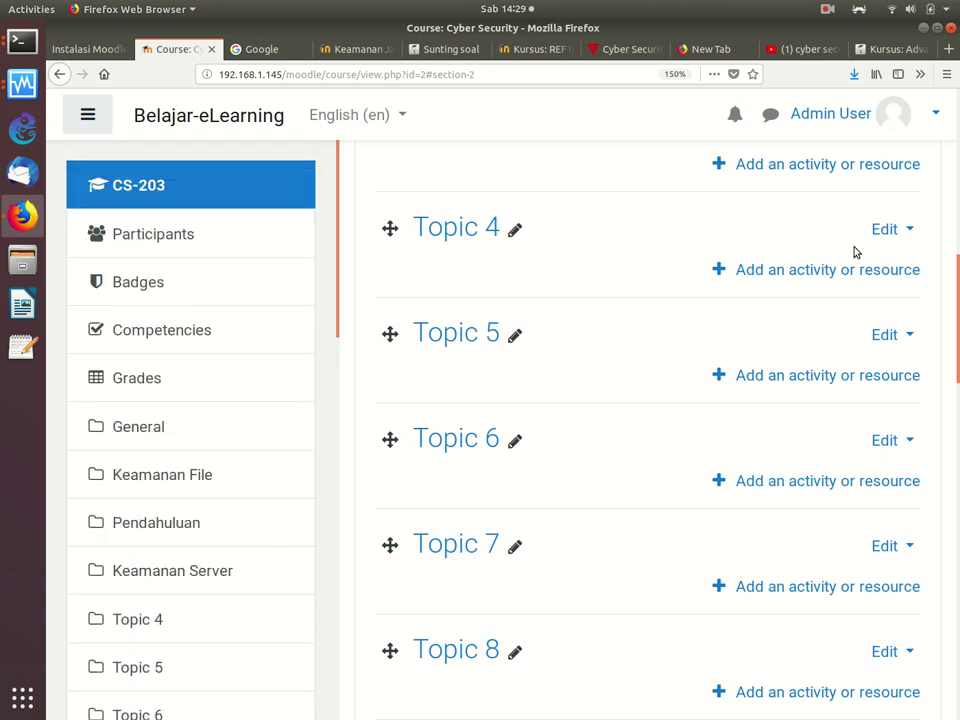
{"action": "scroll", "coordinate": [640, 400], "scroll_direction": "up", "scroll_amount": 10}
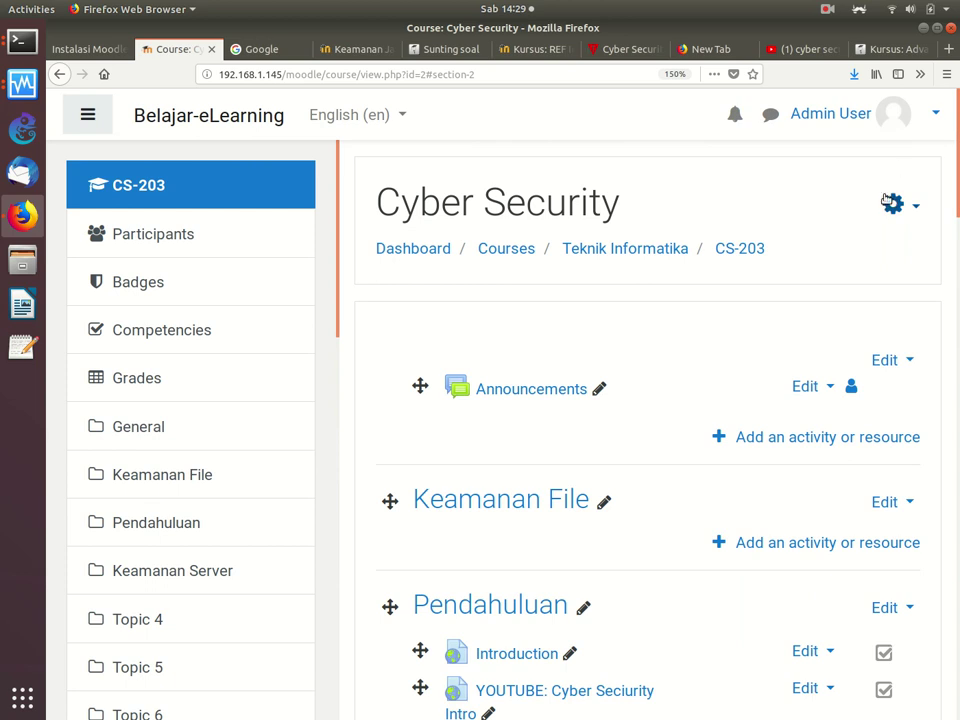
{"action": "left_click", "coordinate": [893, 204]}
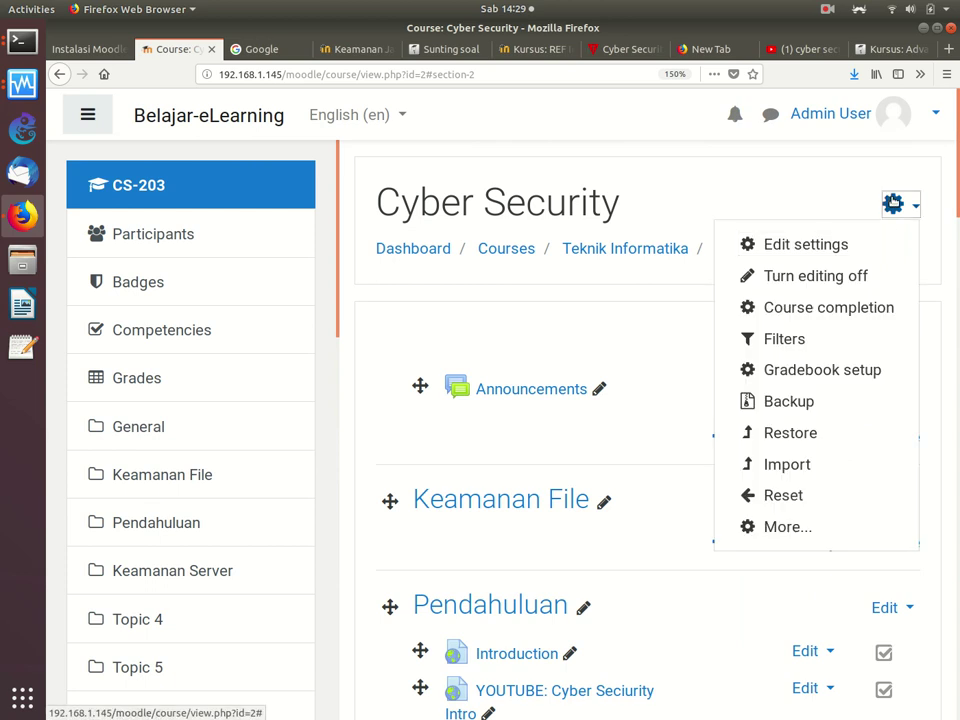
Step: Go to the CS-203 question bank's Questions page and start a new question
{"action": "left_click", "coordinate": [776, 529]}
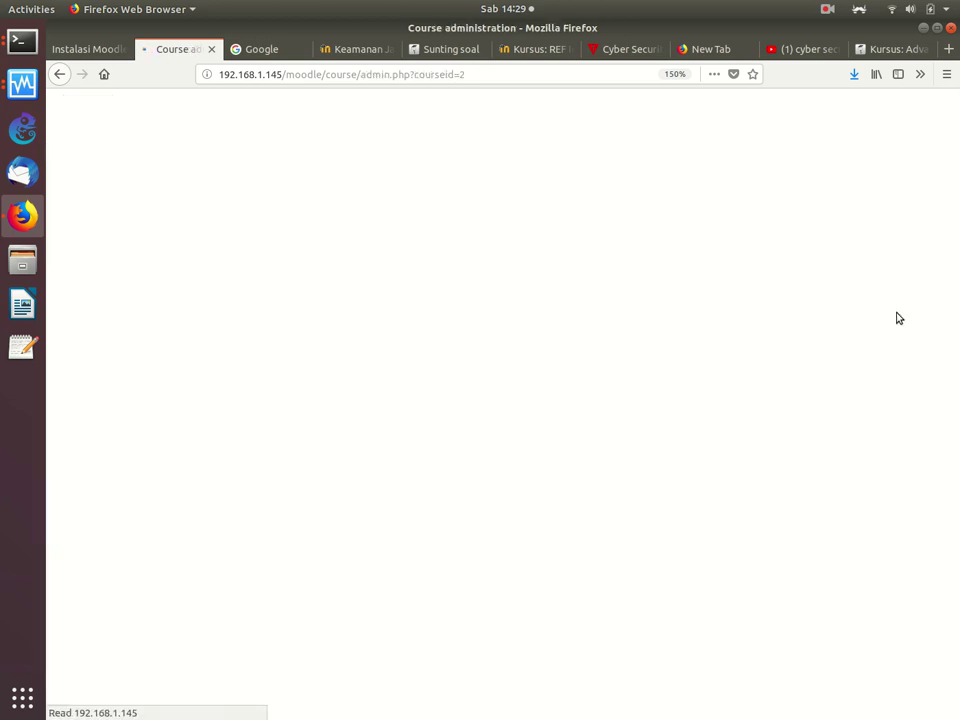
{"action": "scroll", "coordinate": [945, 328], "scroll_direction": "down", "scroll_amount": 5}
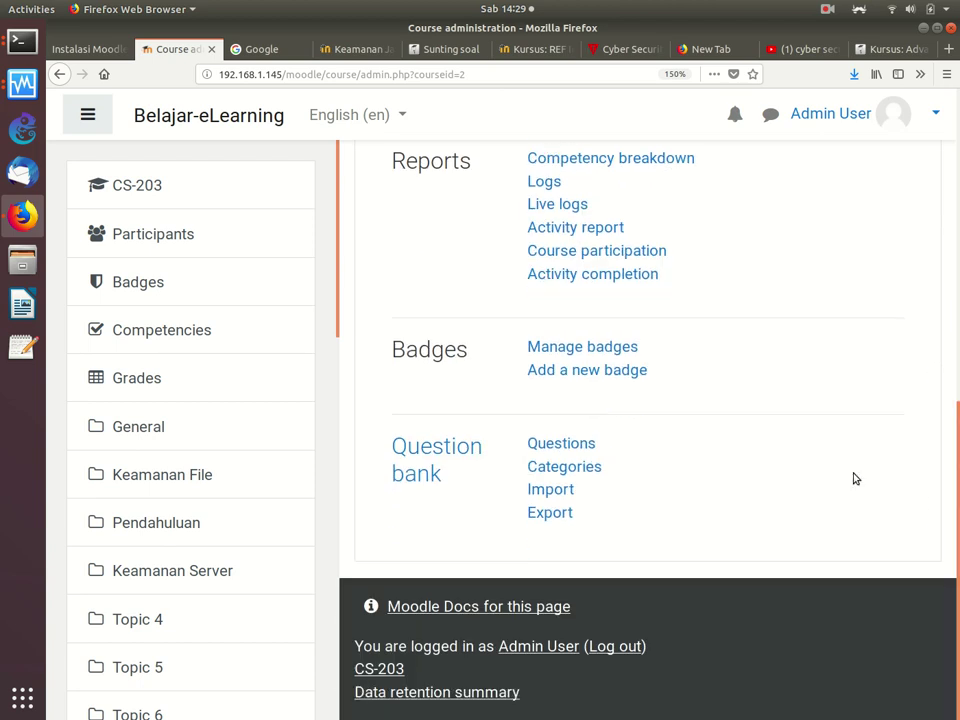
{"action": "left_click", "coordinate": [565, 443]}
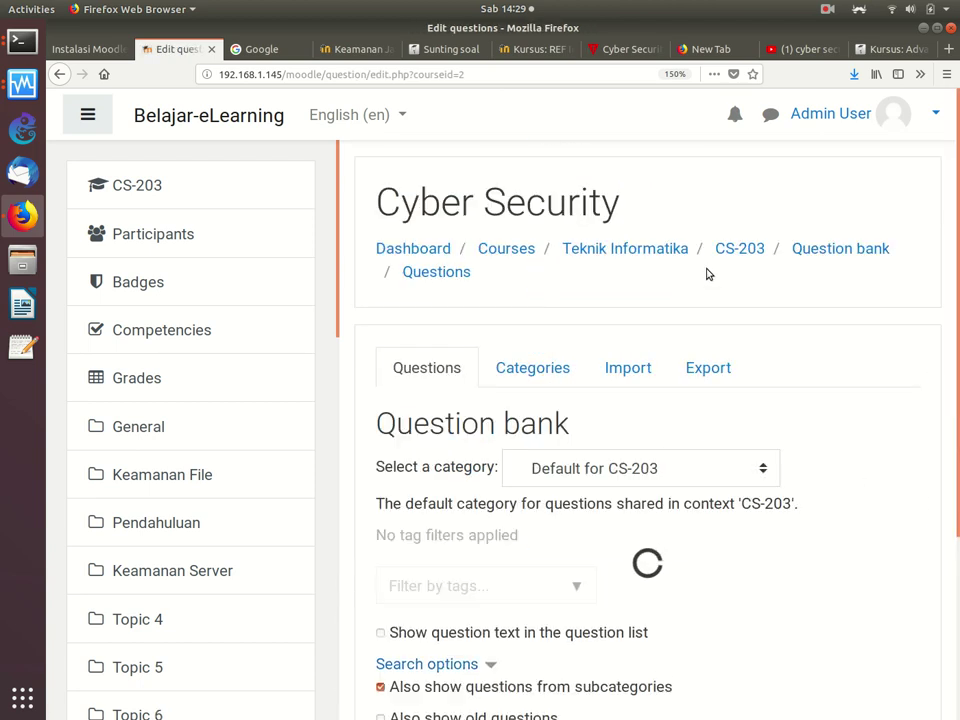
{"action": "scroll", "coordinate": [934, 343], "scroll_direction": "down", "scroll_amount": 4}
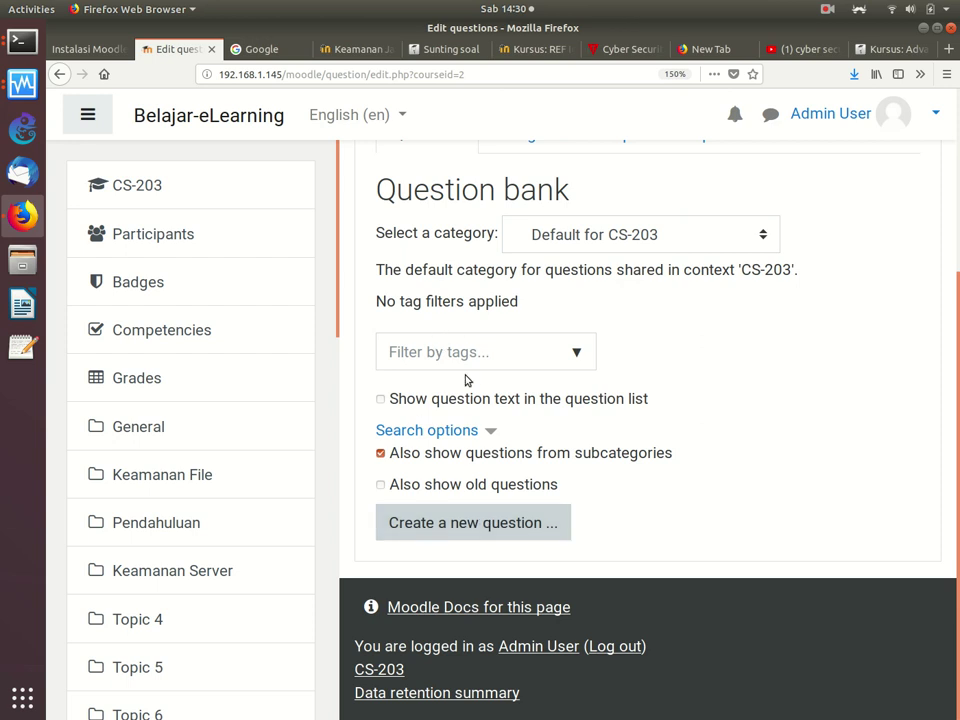
{"action": "left_click", "coordinate": [449, 527]}
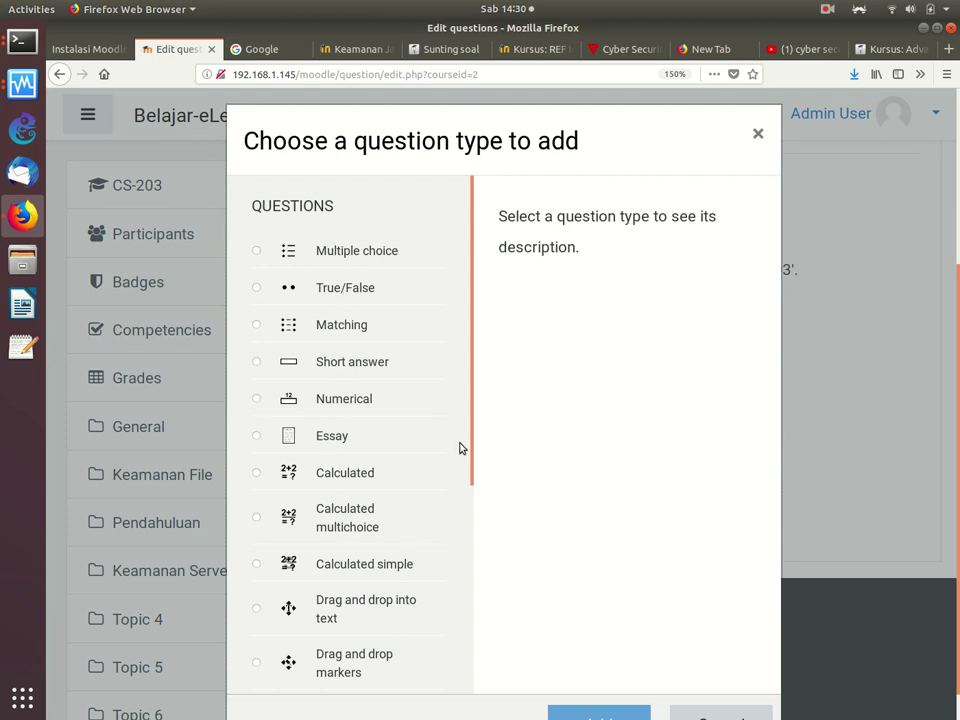
Step: Pick Multiple choice as the question type and add it
{"action": "left_click_drag", "start_coordinate": [474, 399], "coordinate": [454, 684]}
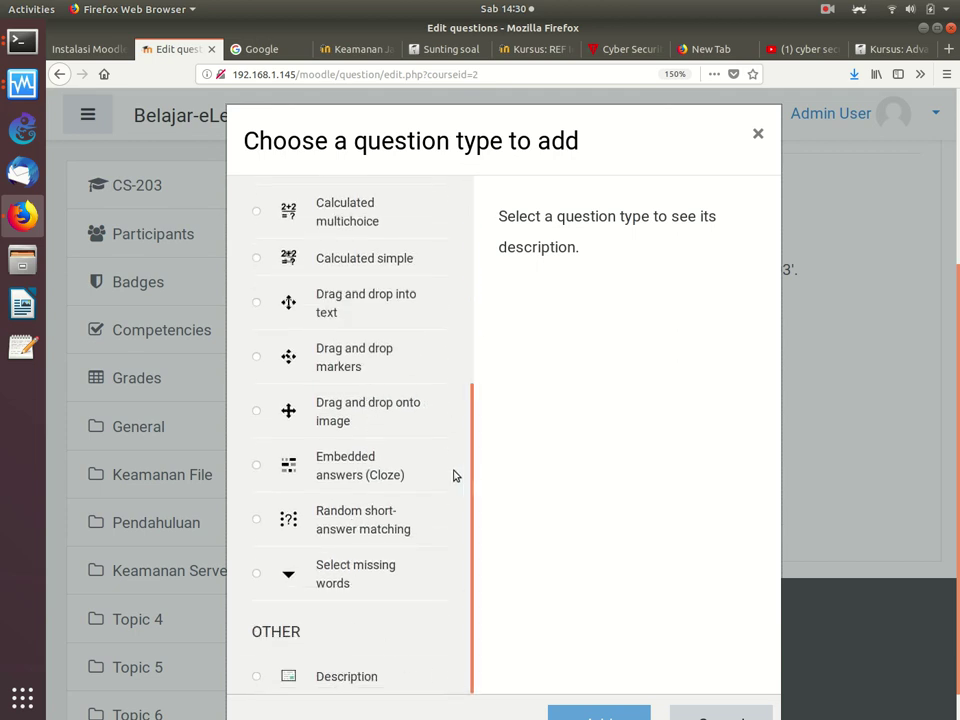
{"action": "left_click_drag", "start_coordinate": [470, 461], "coordinate": [467, 336]}
{"action": "left_click_drag", "start_coordinate": [474, 394], "coordinate": [474, 170]}
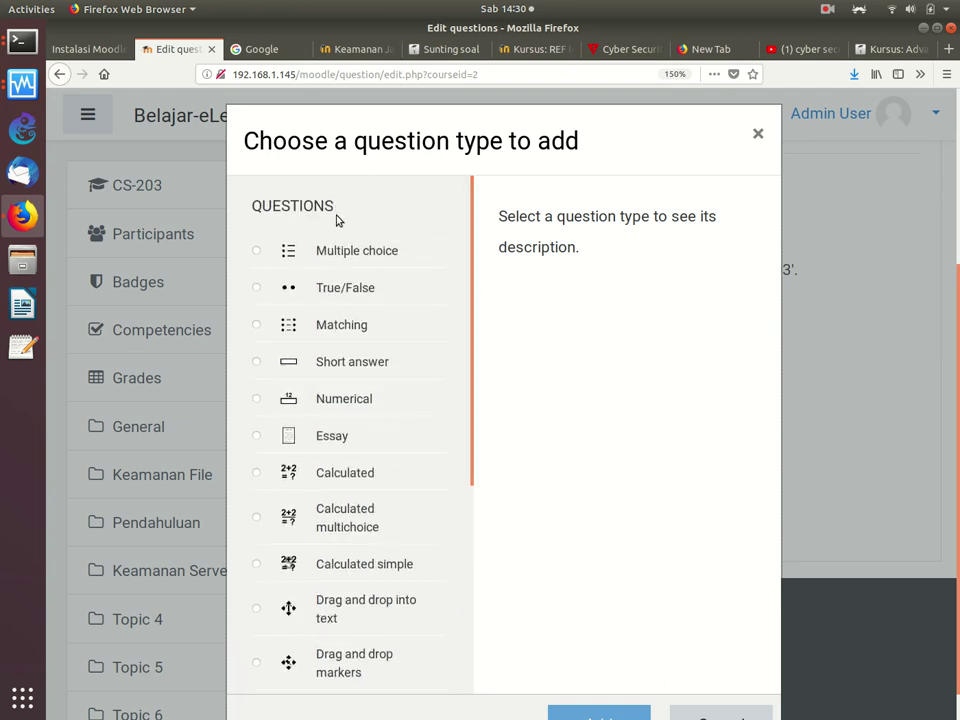
{"action": "left_click", "coordinate": [256, 251]}
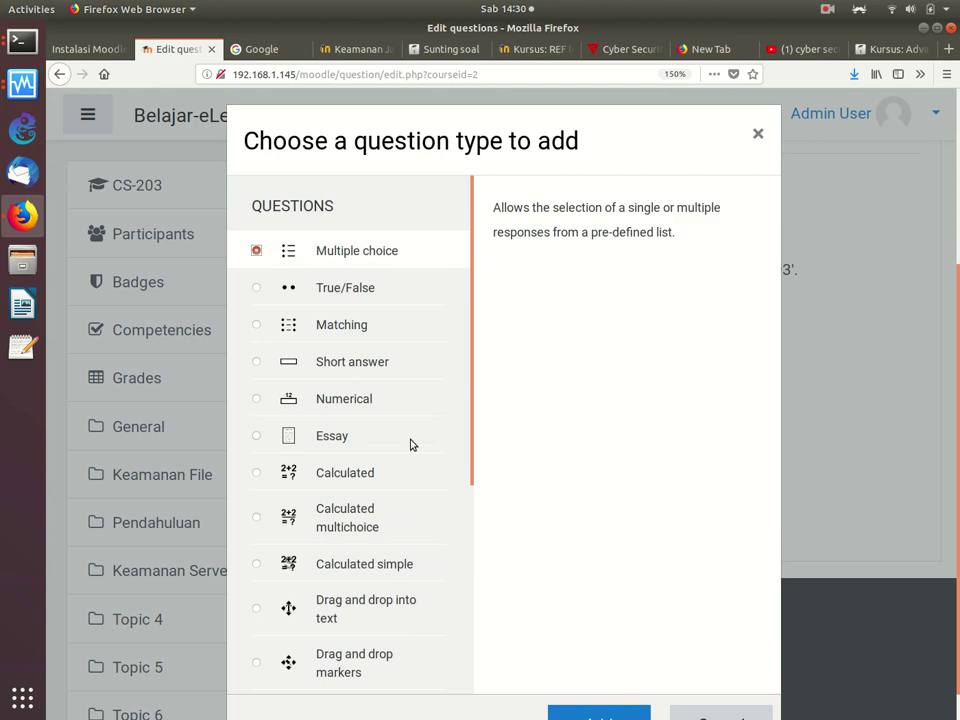
{"action": "left_click", "coordinate": [566, 713]}
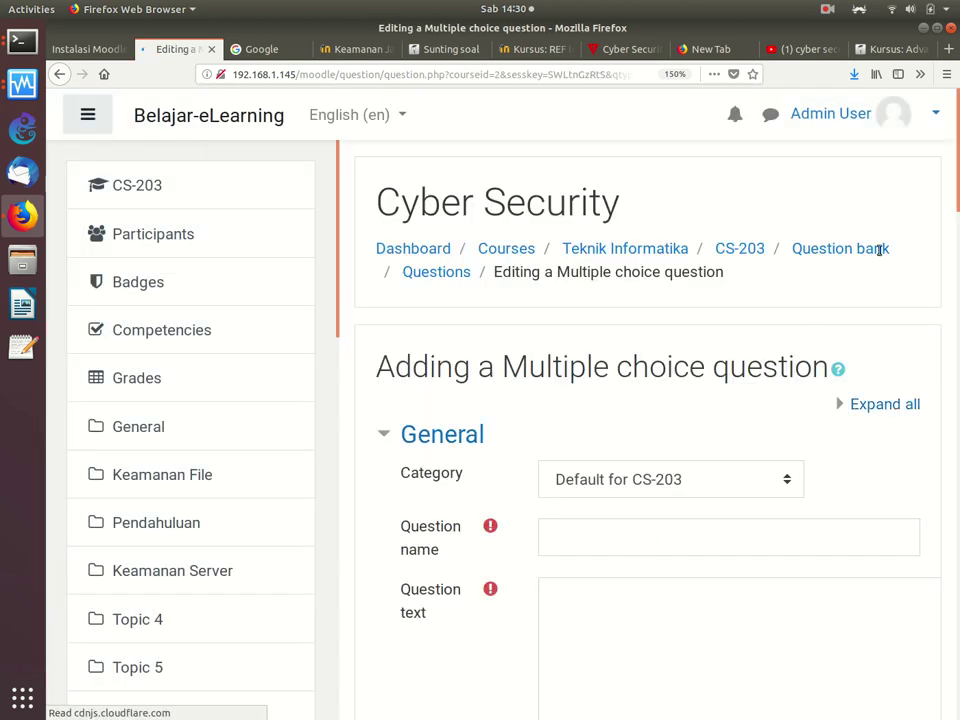
Step: Name the question 'BAB Pendahuluan'
{"action": "scroll", "coordinate": [858, 300], "scroll_direction": "down", "scroll_amount": 5}
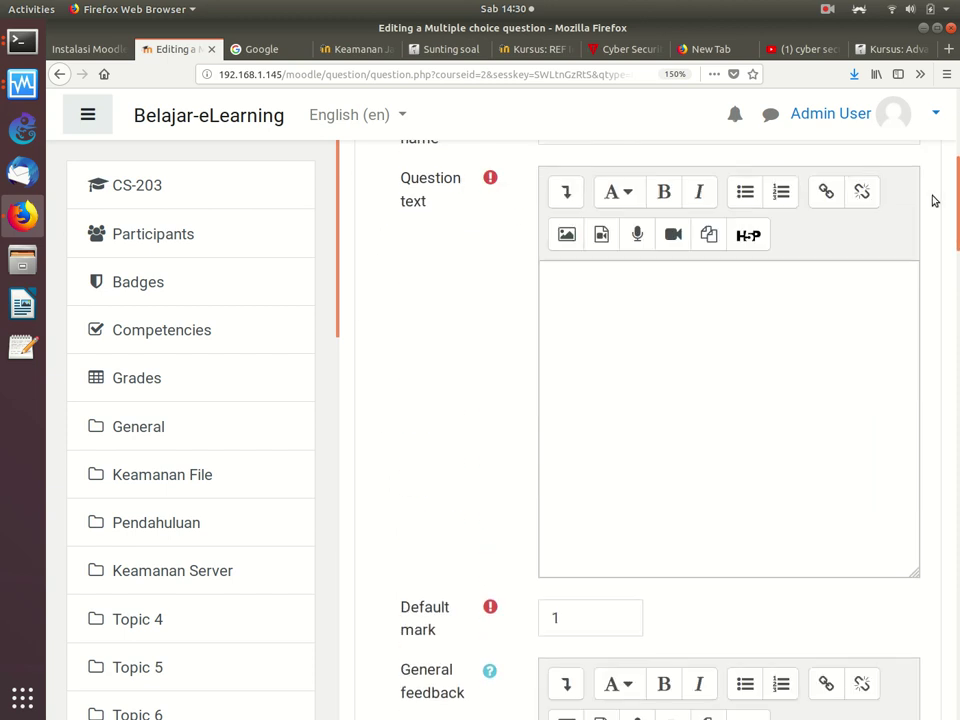
{"action": "scroll", "coordinate": [906, 189], "scroll_direction": "up", "scroll_amount": 3}
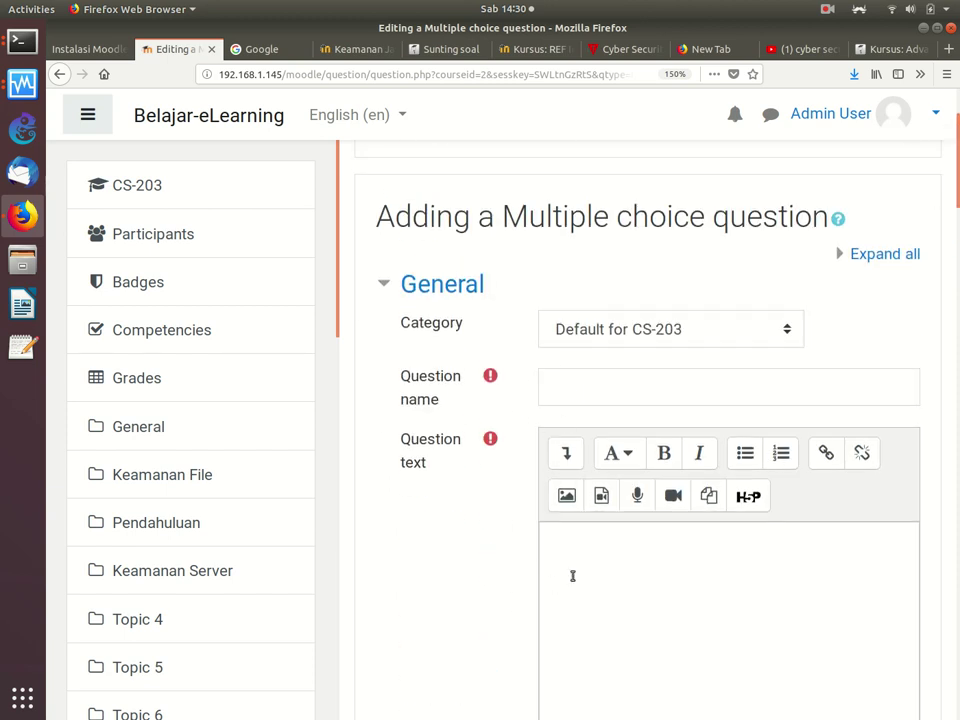
{"action": "left_click", "coordinate": [575, 381]}
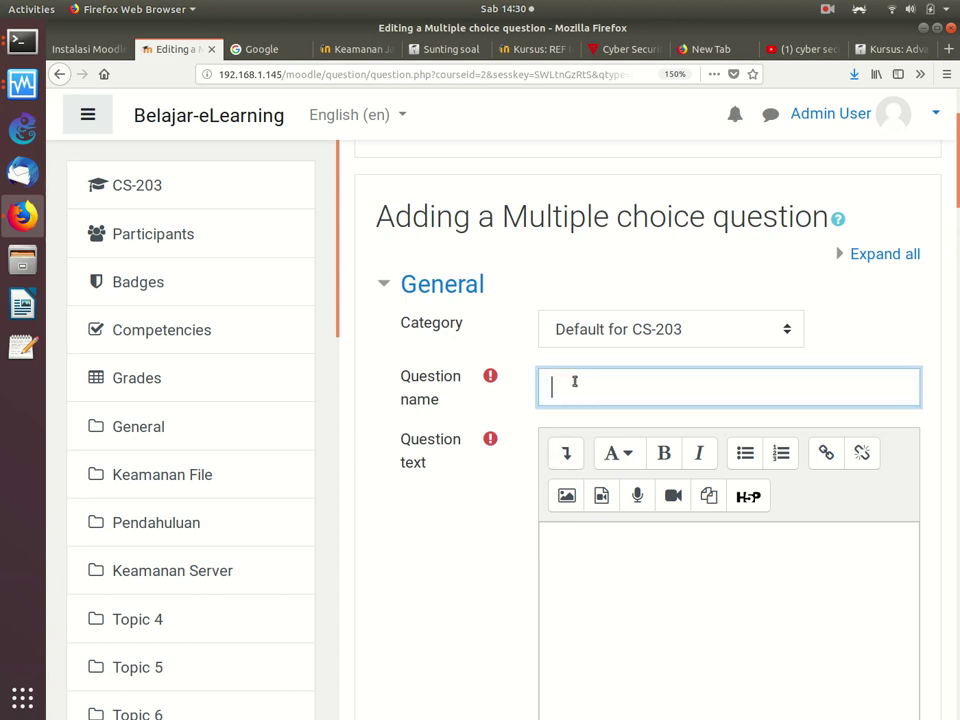
{"action": "type", "text": "BAB Pendahuluan"}
Step: Enter the question text 'Proklamasi Indonesia dilakukan pada tanggal?'
{"action": "left_click", "coordinate": [603, 543]}
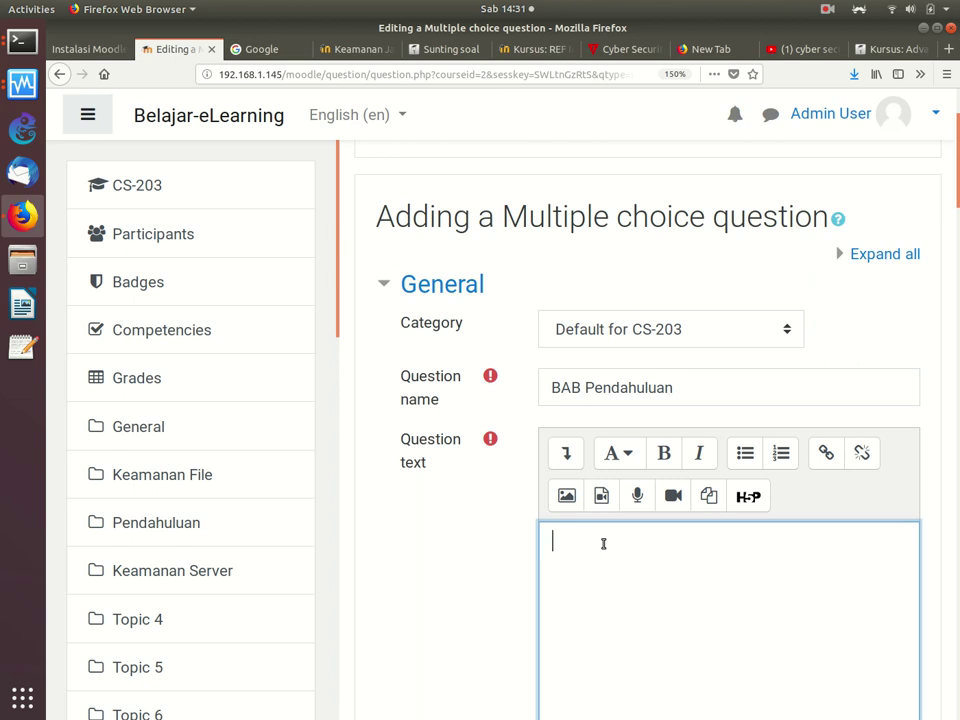
{"action": "type", "text": "roklamasi "}
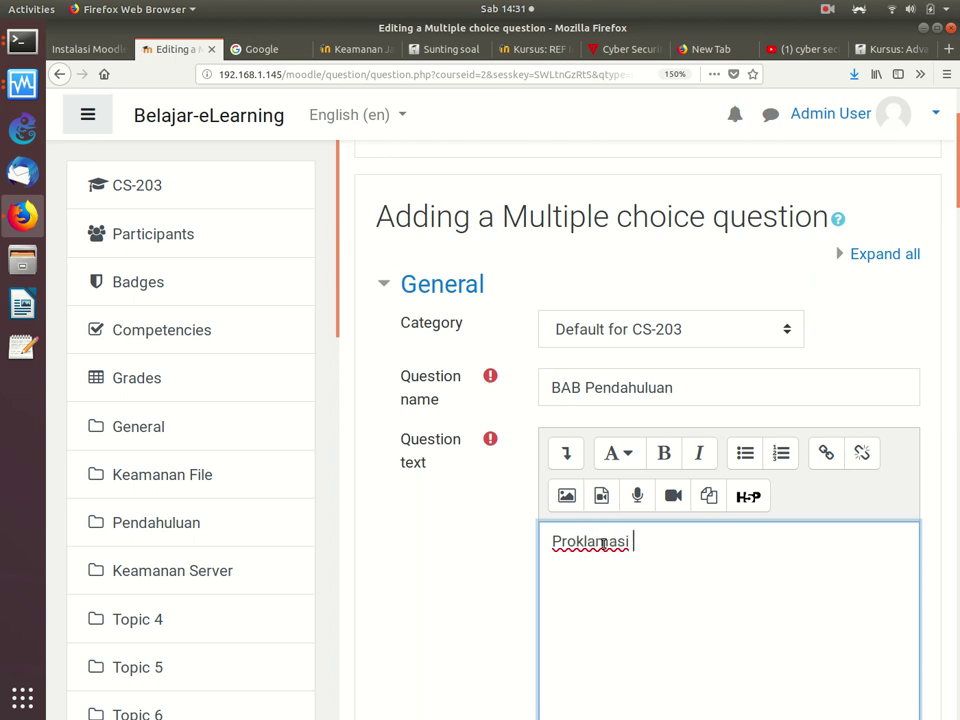
{"action": "type", "text": "Indonesia dil"}
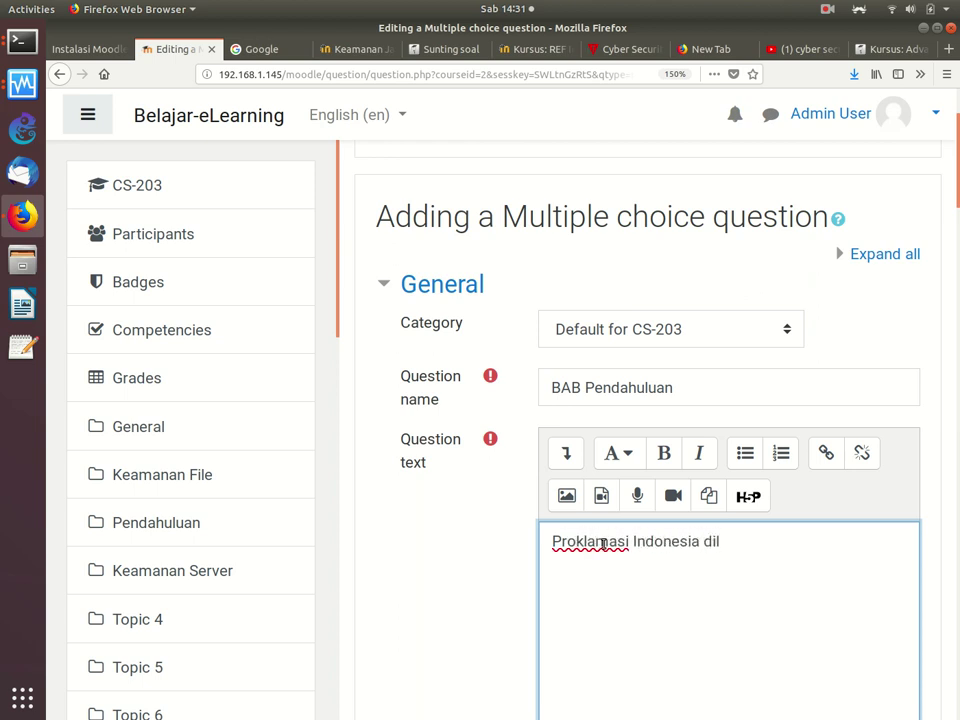
{"action": "type", "text": "akukan pada tanggal"}
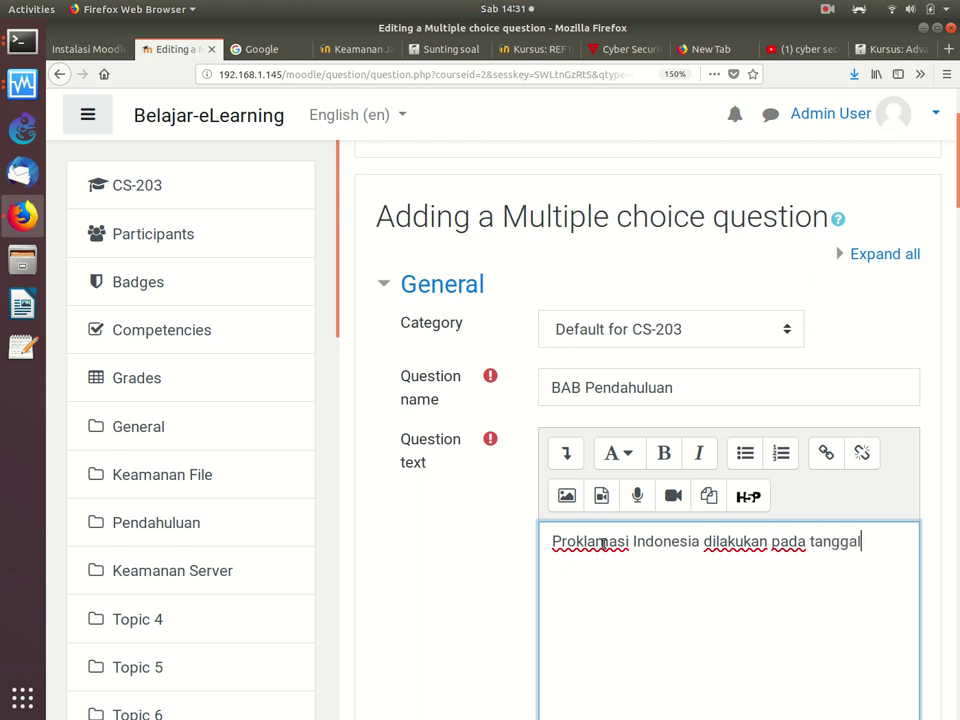
{"action": "left_click", "coordinate": [605, 541]}
{"action": "scroll", "coordinate": [600, 536], "scroll_direction": "down", "scroll_amount": 2}
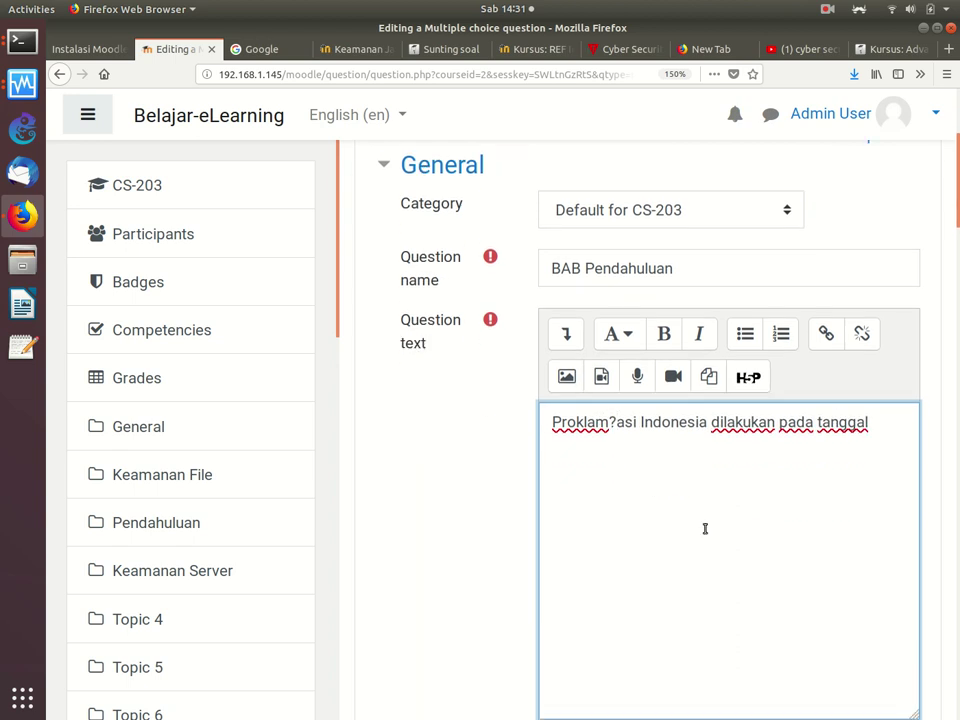
{"action": "key", "text": "End"}
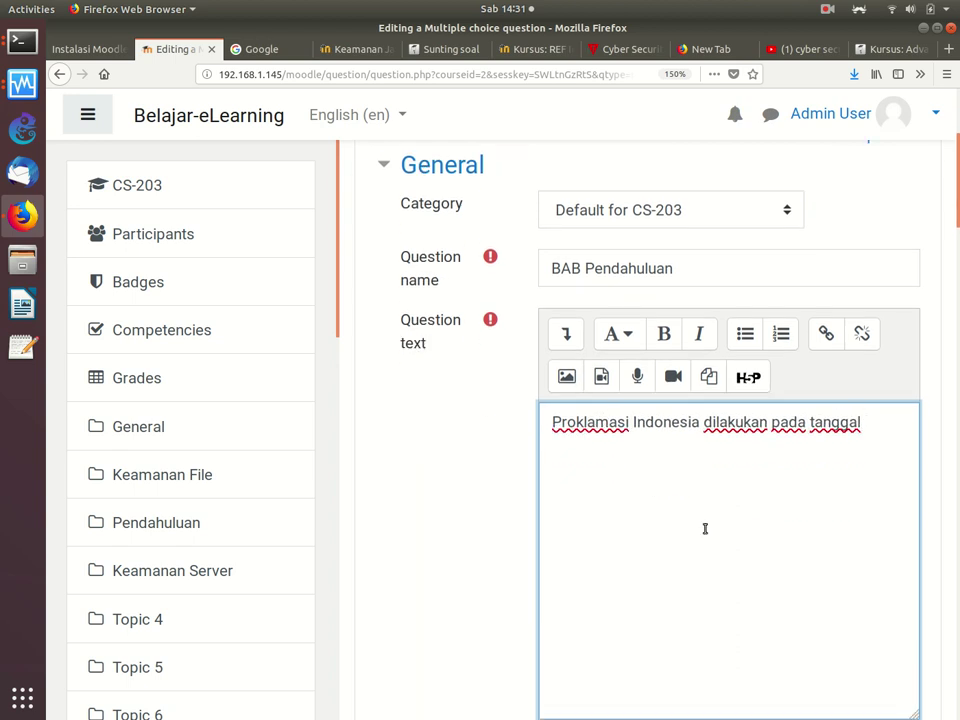
{"action": "type", "text": "?"}
{"action": "scroll", "coordinate": [704, 524], "scroll_direction": "down", "scroll_amount": 5}
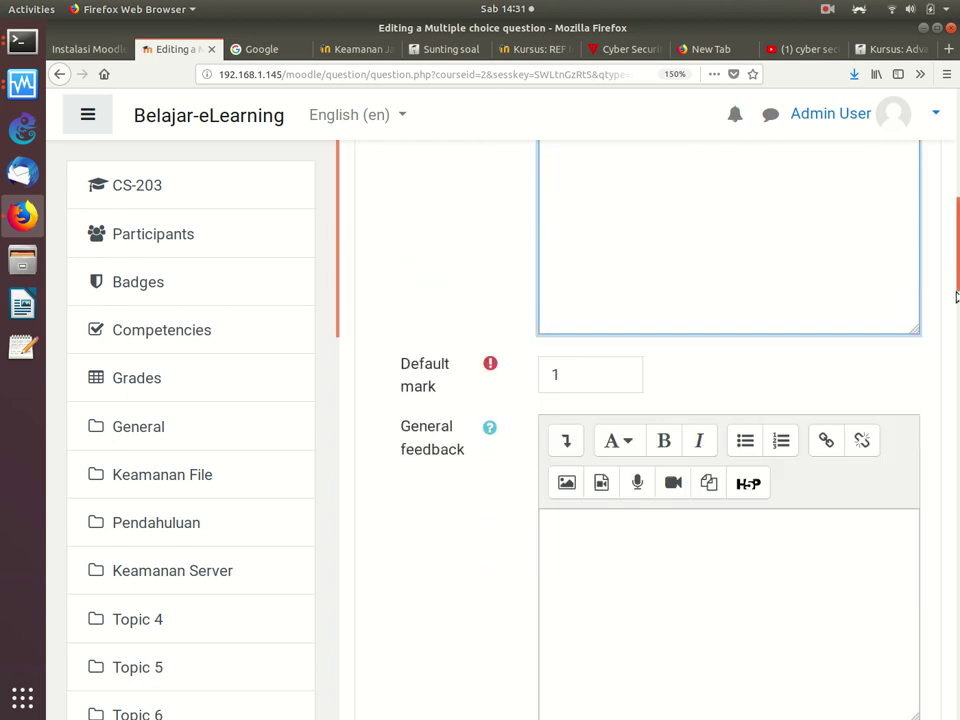
Step: Allow one answer only and keep the choices numbered a., b., c
{"action": "scroll", "coordinate": [716, 237], "scroll_direction": "down", "scroll_amount": 10}
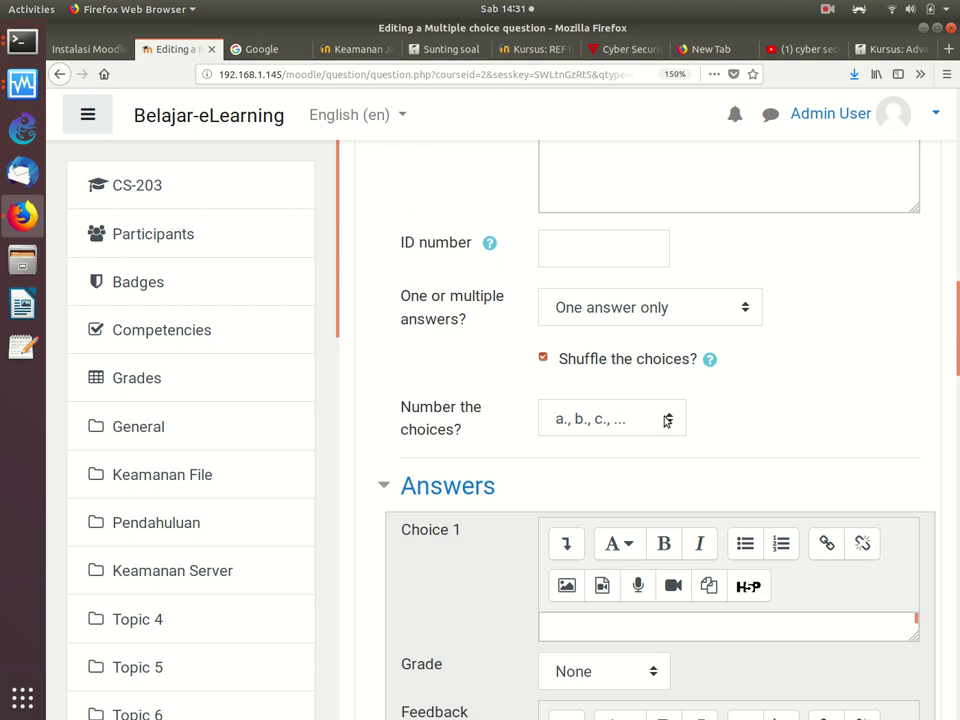
{"action": "left_click", "coordinate": [619, 311]}
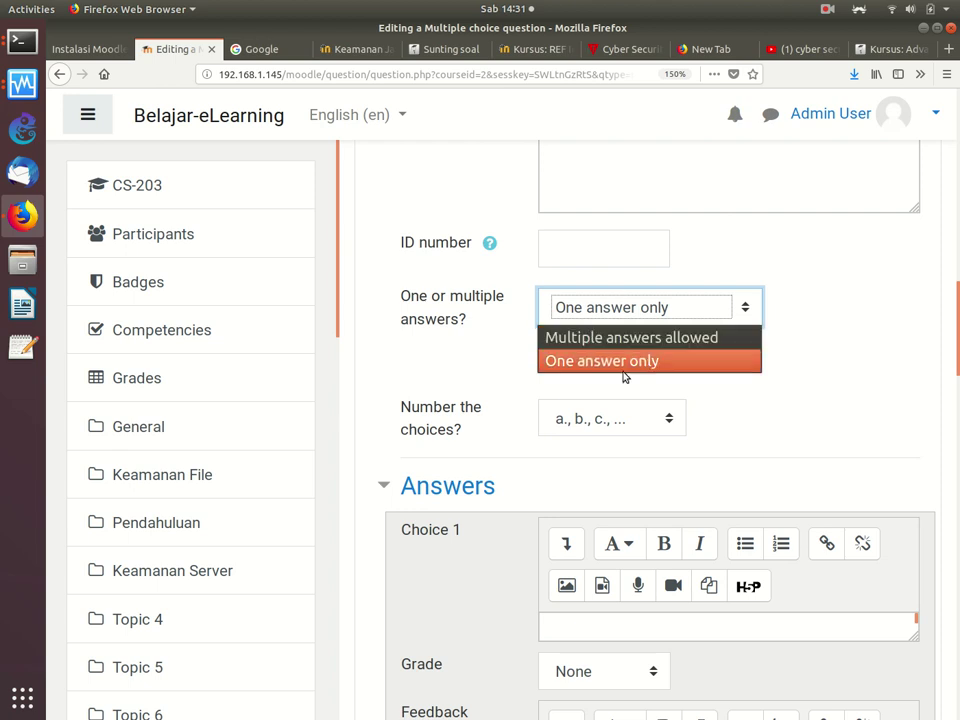
{"action": "left_click", "coordinate": [621, 366]}
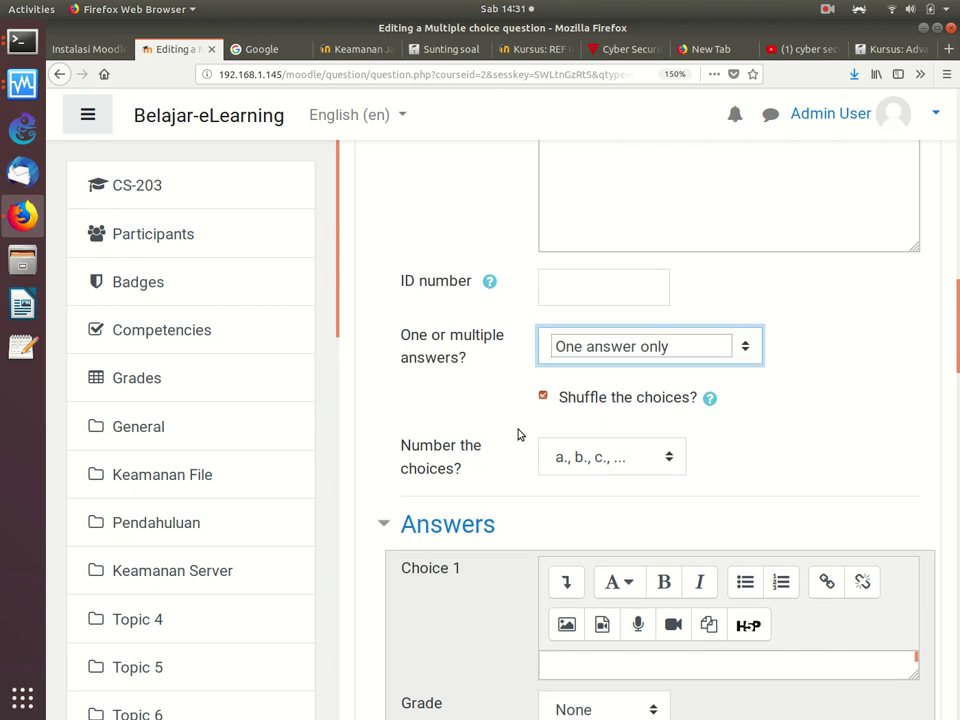
{"action": "left_click", "coordinate": [630, 458]}
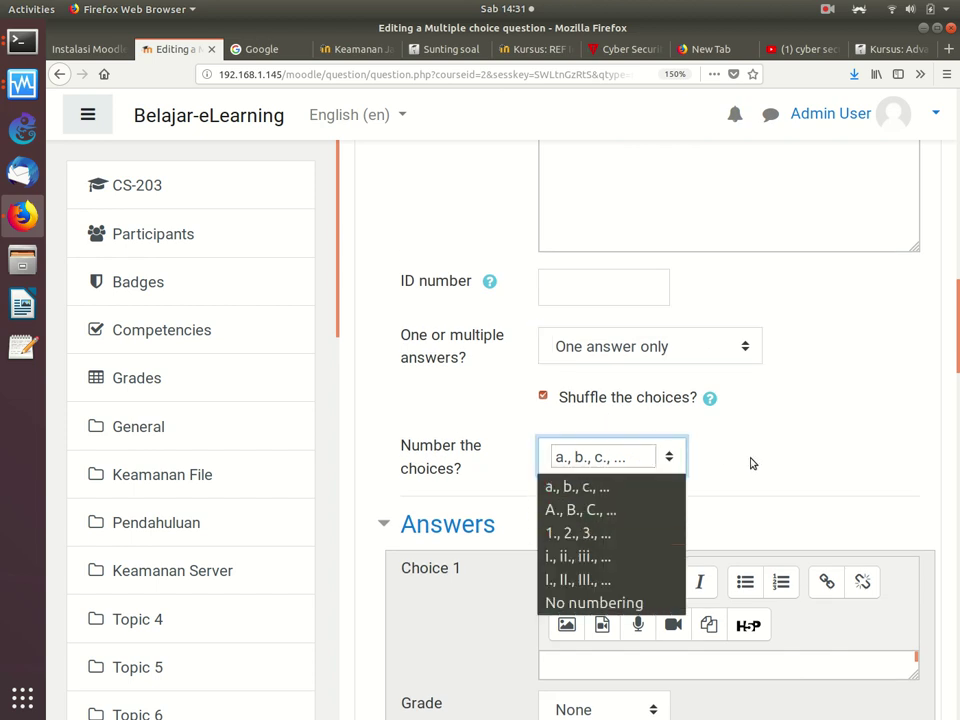
{"action": "left_click", "coordinate": [751, 459]}
{"action": "scroll", "coordinate": [936, 356], "scroll_direction": "down", "scroll_amount": 1}
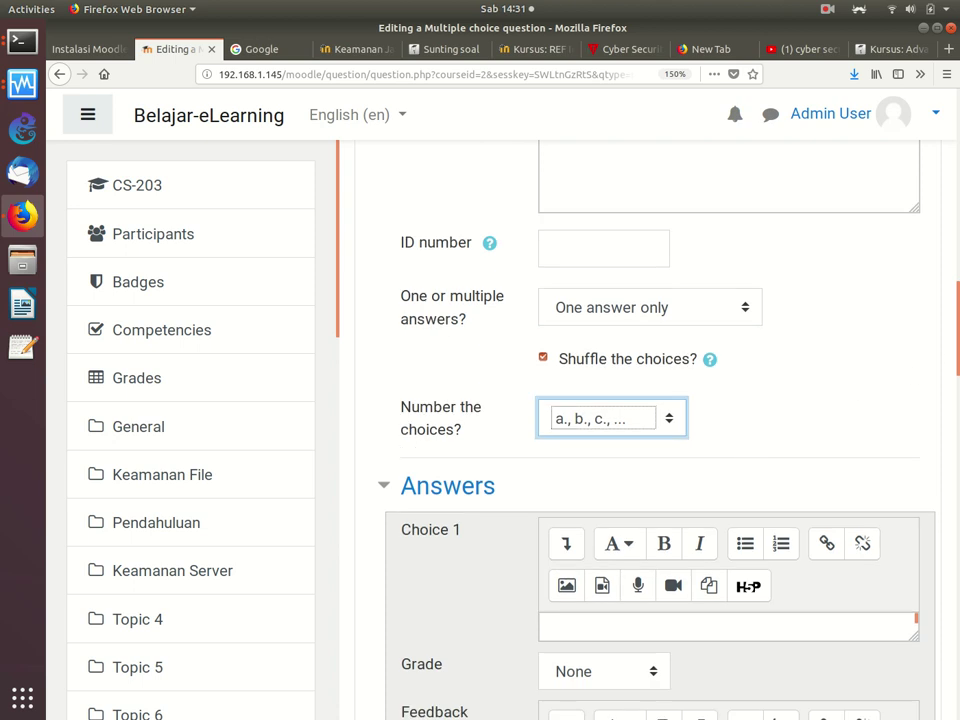
{"action": "scroll", "coordinate": [945, 380], "scroll_direction": "down", "scroll_amount": 5}
{"action": "scroll", "coordinate": [950, 392], "scroll_direction": "down", "scroll_amount": 1}
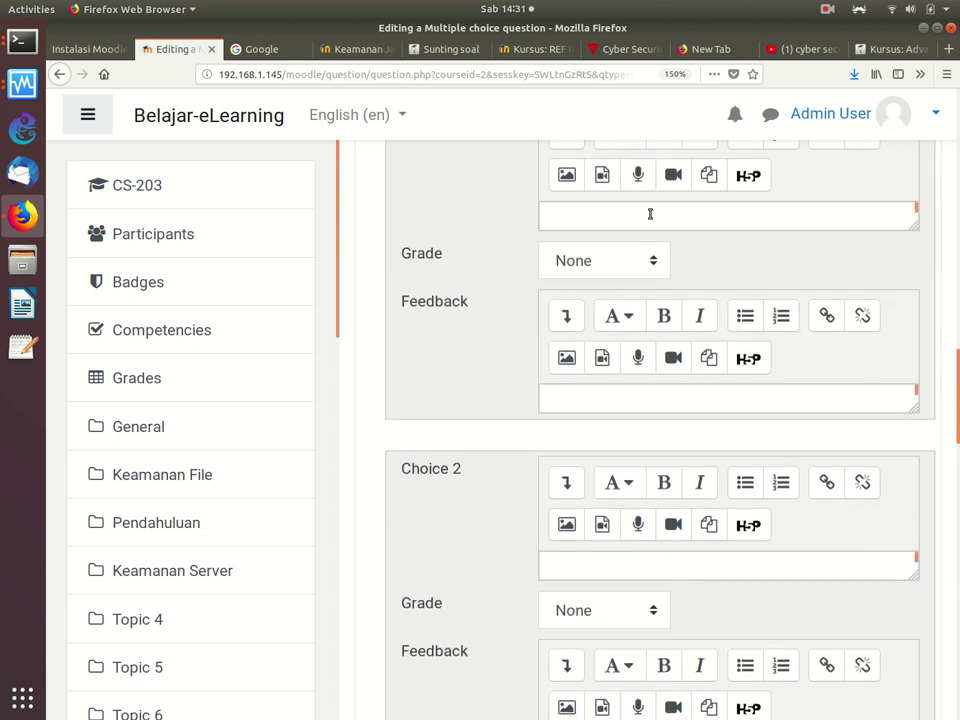
Step: Enter choice 1 as '17 Agustus 1945' with a 100% grade
{"action": "left_click", "coordinate": [618, 218]}
{"action": "type", "text": "17 Agustus"}
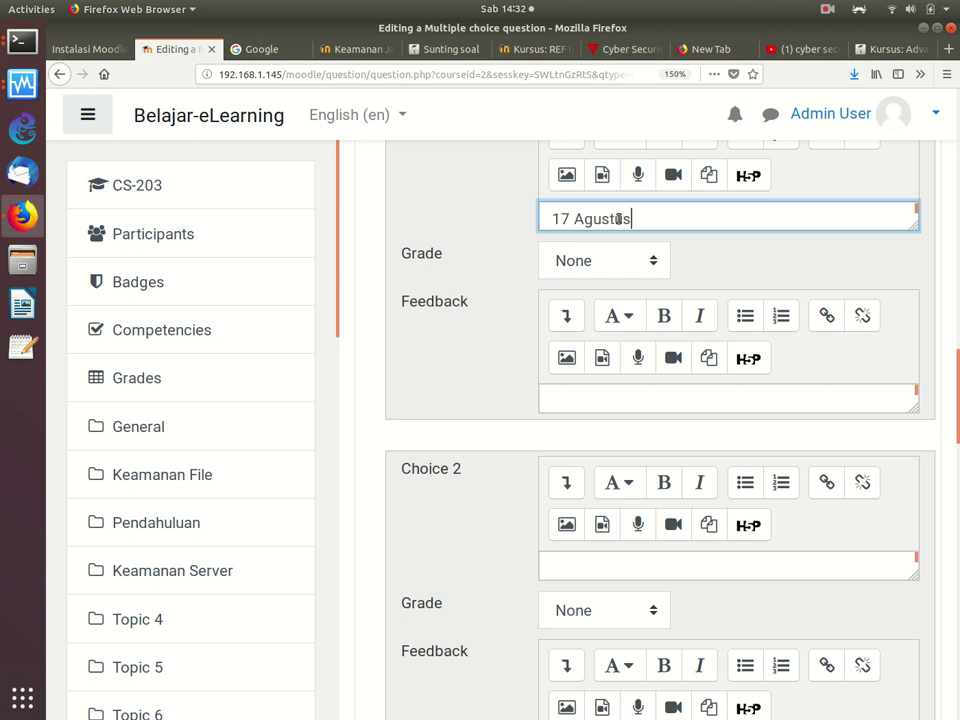
{"action": "type", "text": " 1945"}
{"action": "left_click", "coordinate": [585, 268]}
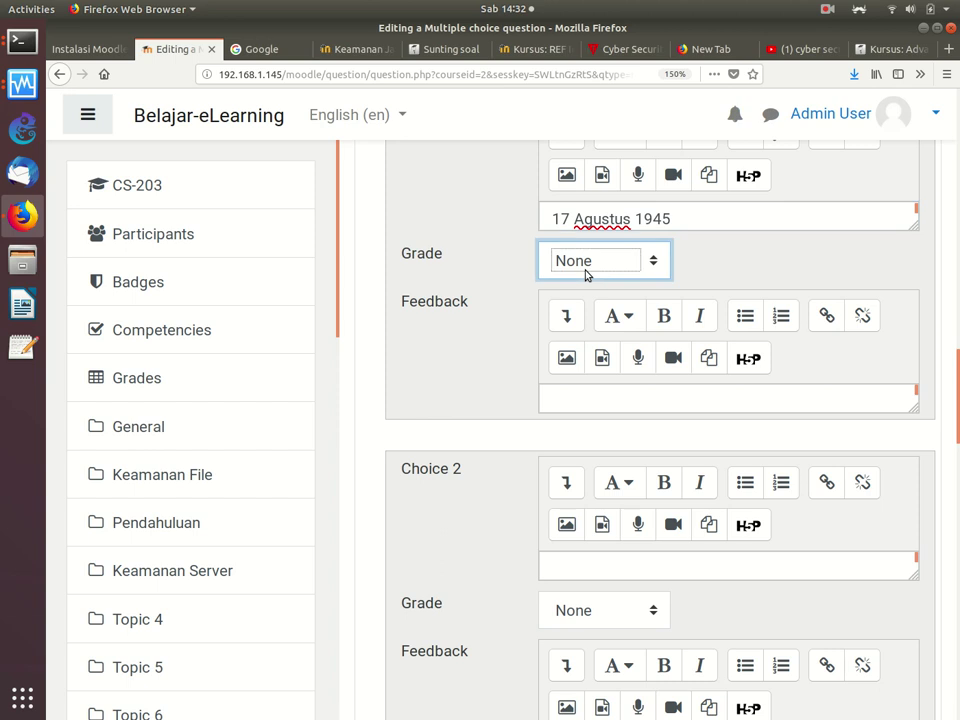
{"action": "left_click", "coordinate": [579, 326]}
{"action": "scroll", "coordinate": [955, 430], "scroll_direction": "down", "scroll_amount": 3}
{"action": "scroll", "coordinate": [955, 430], "scroll_direction": "down", "scroll_amount": 2}
Step: Enter choices '17 Agustus 1944', '20 Desember 2019', and '123 January 2017' in choice 5
{"action": "left_click", "coordinate": [703, 218]}
{"action": "type", "text": "17 Agusrtus"}
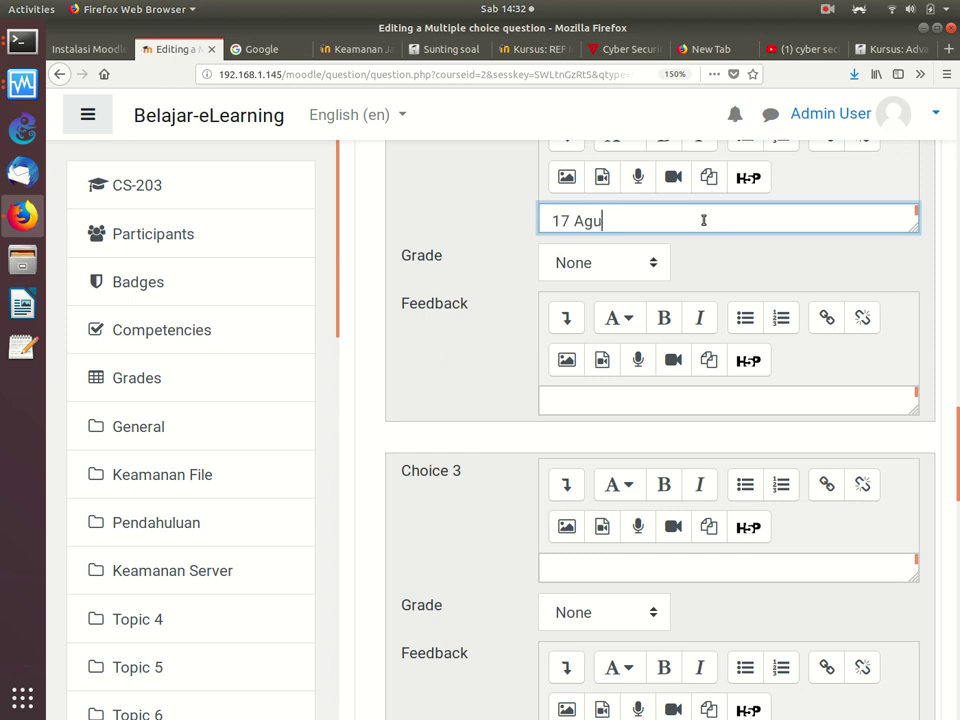
{"action": "key", "text": "BackSpace"}
{"action": "key", "text": "BackSpace"}
{"action": "key", "text": "BackSpace"}
{"action": "key", "text": "BackSpace"}
{"action": "type", "text": "tus 1944"}
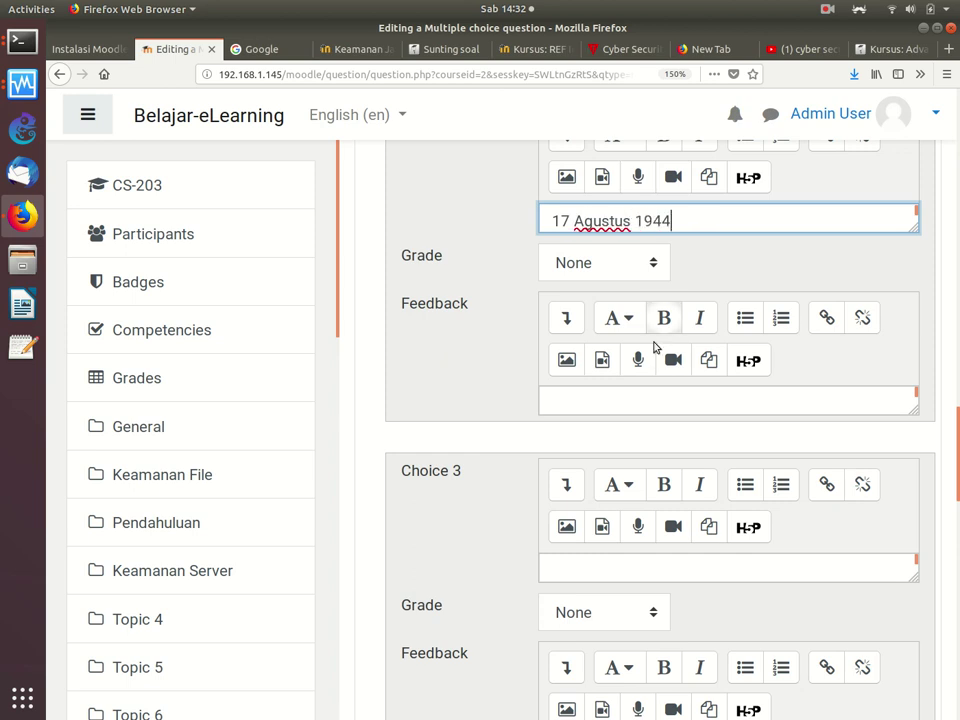
{"action": "left_click", "coordinate": [634, 570]}
{"action": "type", "text": "2"}
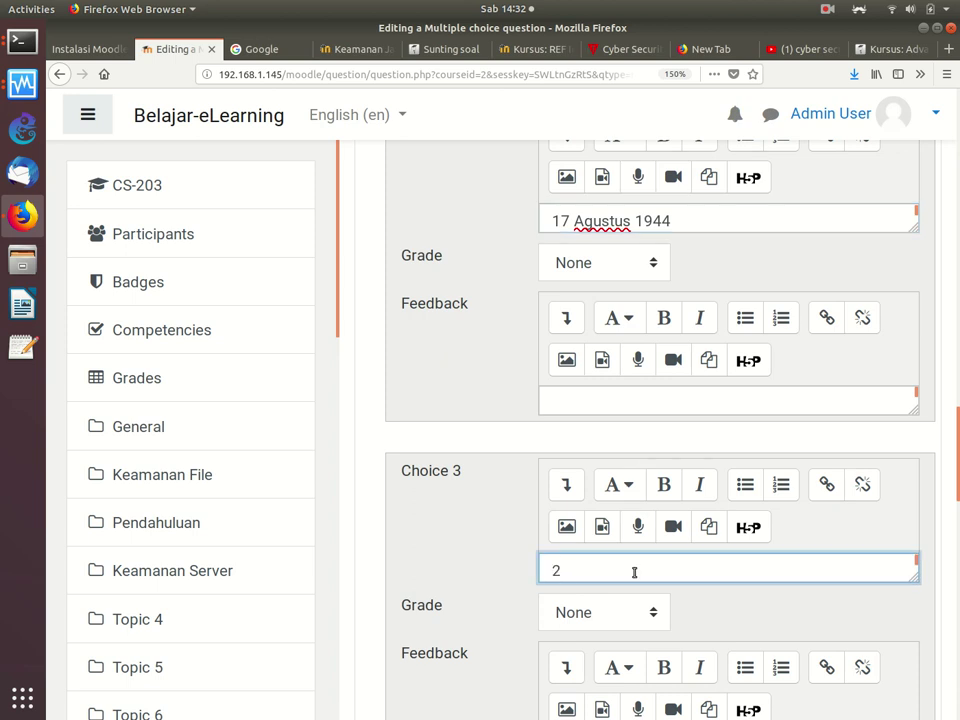
{"action": "type", "text": "0 Desember "}
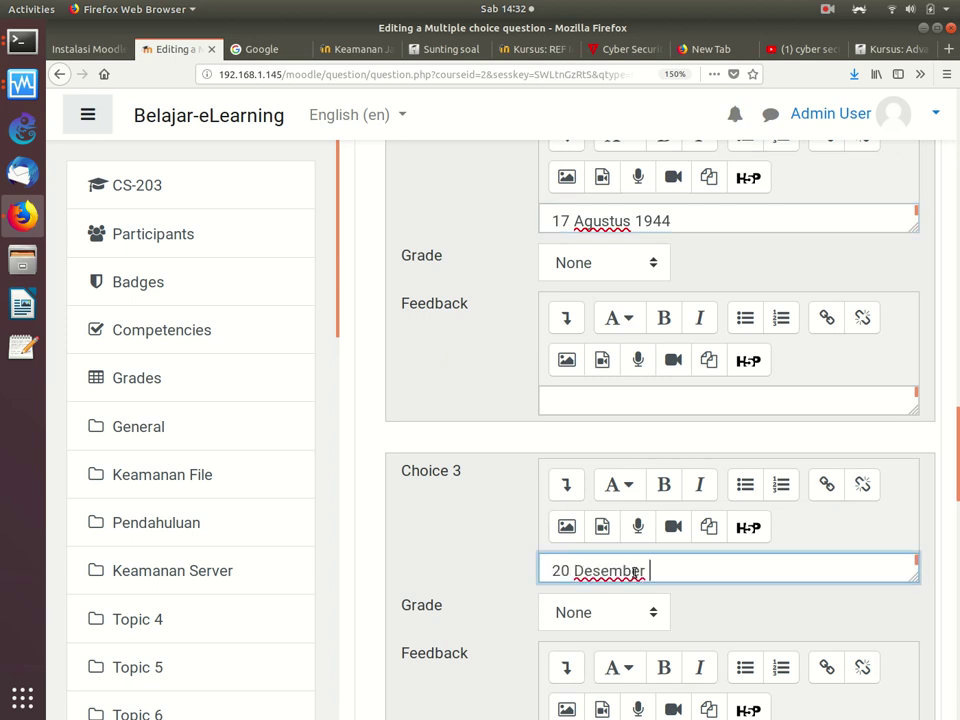
{"action": "type", "text": "2019"}
{"action": "scroll", "coordinate": [936, 603], "scroll_direction": "down", "scroll_amount": 8}
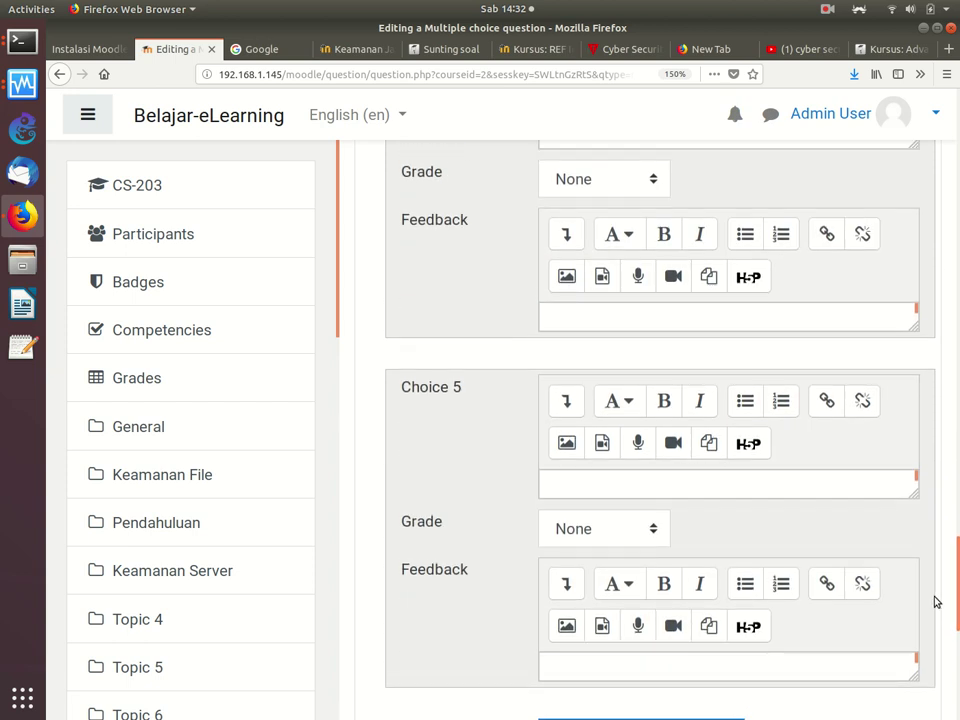
{"action": "left_click", "coordinate": [634, 486]}
{"action": "type", "text": "12"}
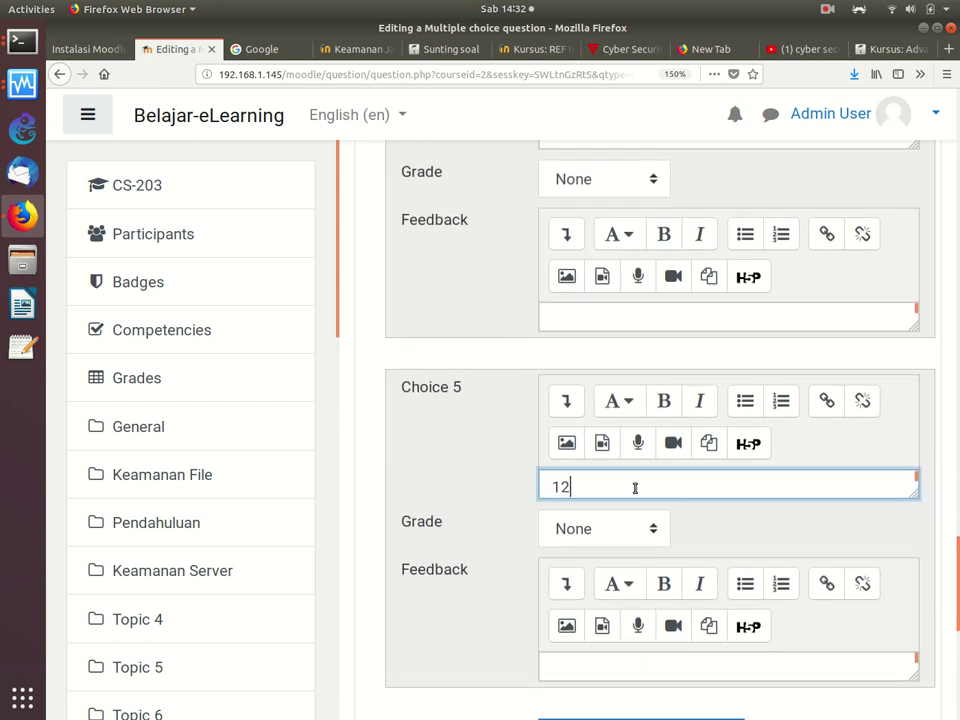
{"action": "type", "text": "3 January 2017"}
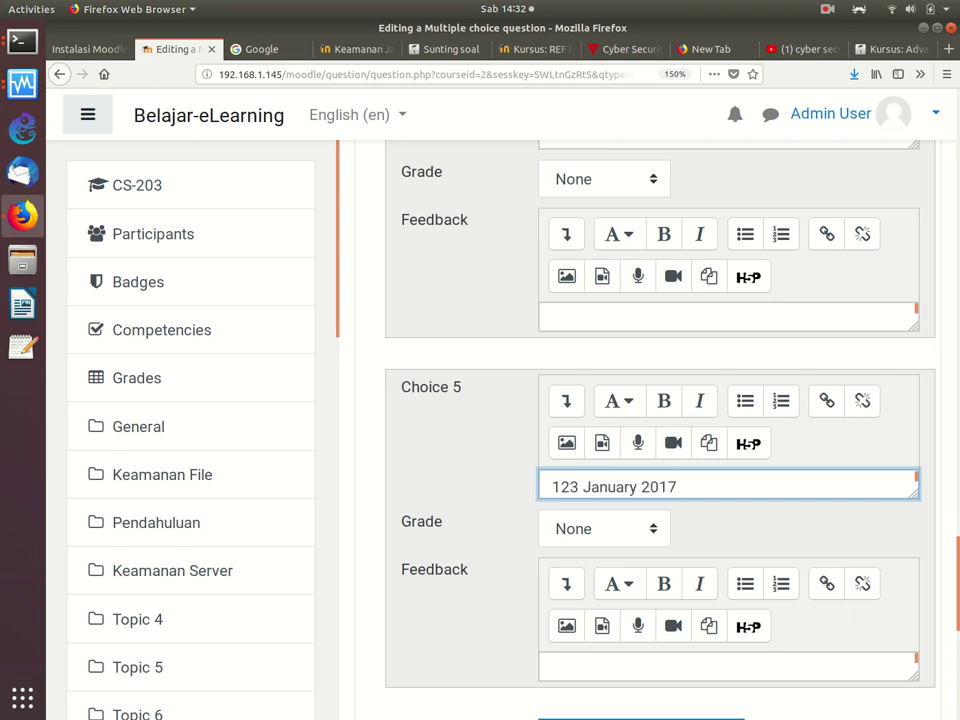
Step: Add blanks for 3 more answer choices
{"action": "scroll", "coordinate": [954, 567], "scroll_direction": "down", "scroll_amount": 5}
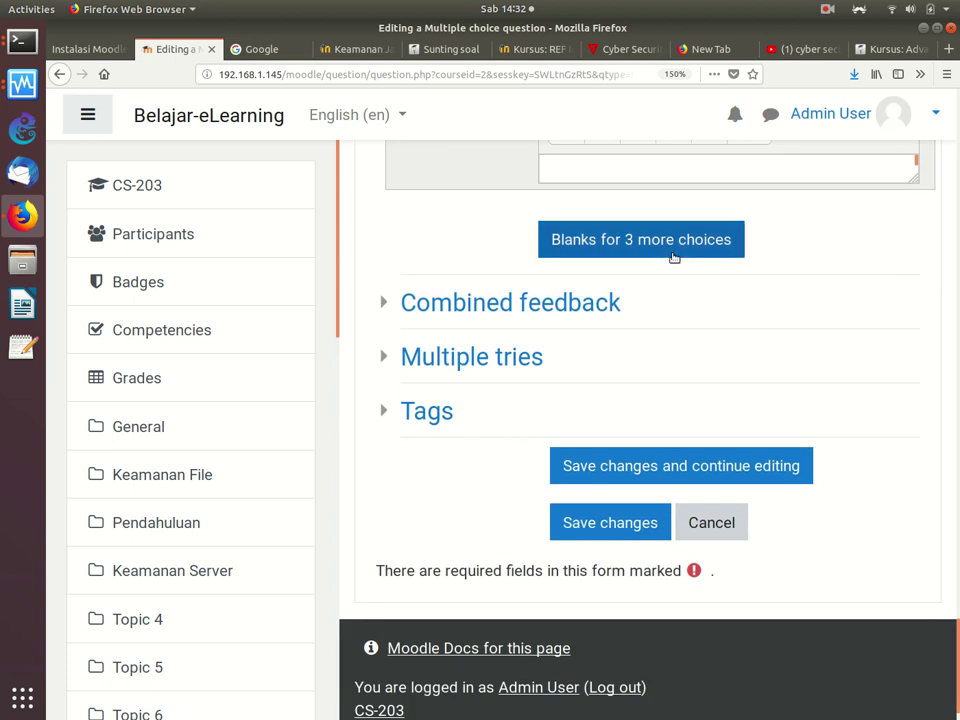
{"action": "left_click", "coordinate": [660, 242]}
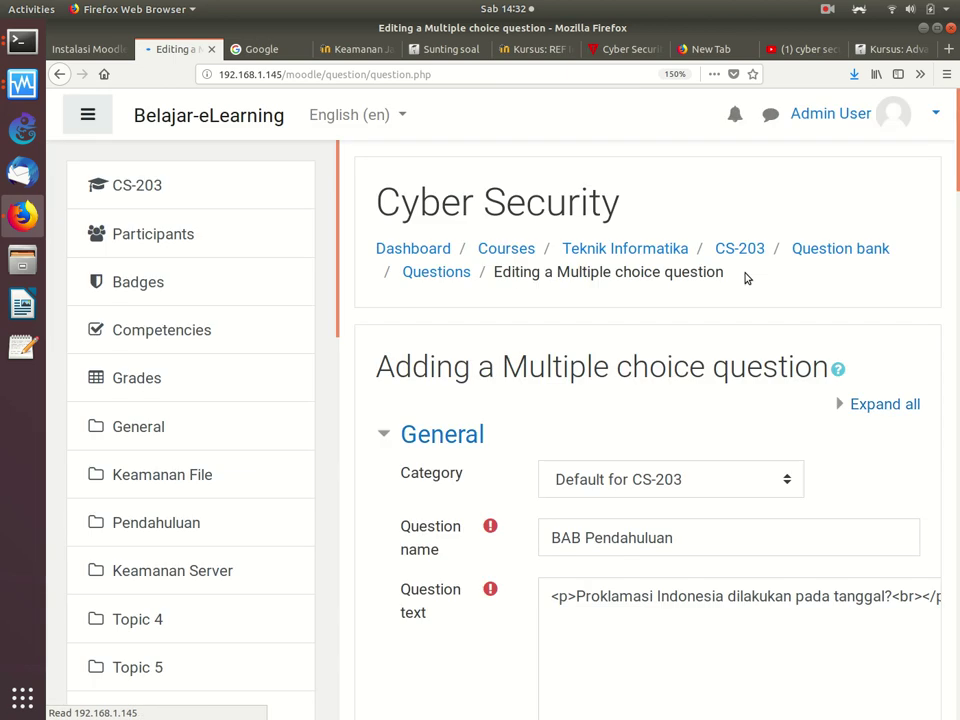
{"action": "scroll", "coordinate": [934, 298], "scroll_direction": "down", "scroll_amount": 10}
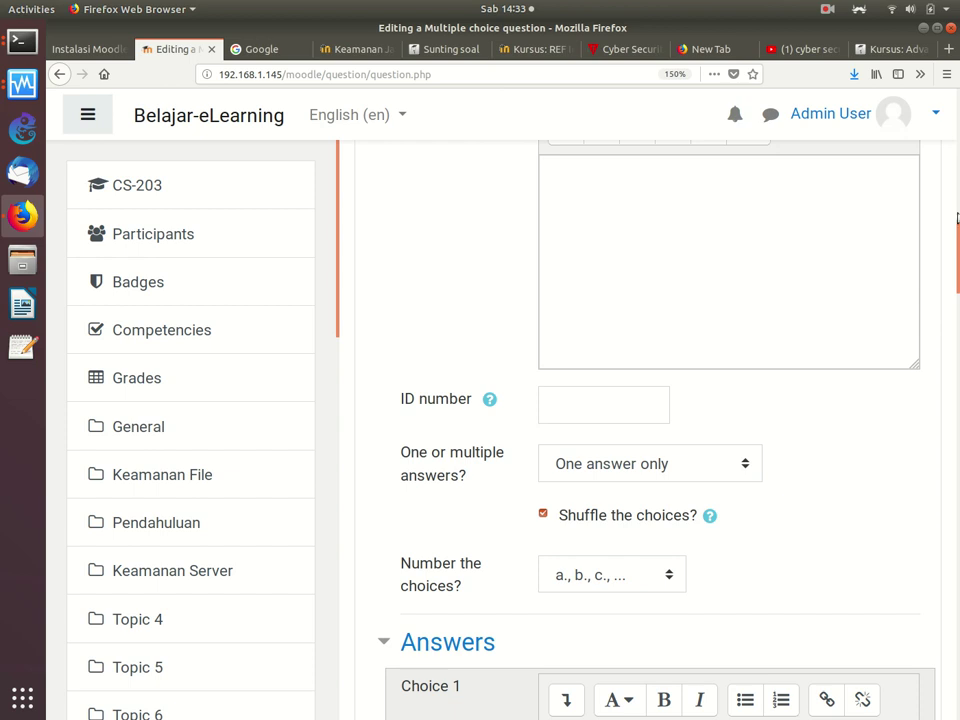
{"action": "scroll", "coordinate": [940, 330], "scroll_direction": "down", "scroll_amount": 8}
{"action": "scroll", "coordinate": [941, 342], "scroll_direction": "down", "scroll_amount": 8}
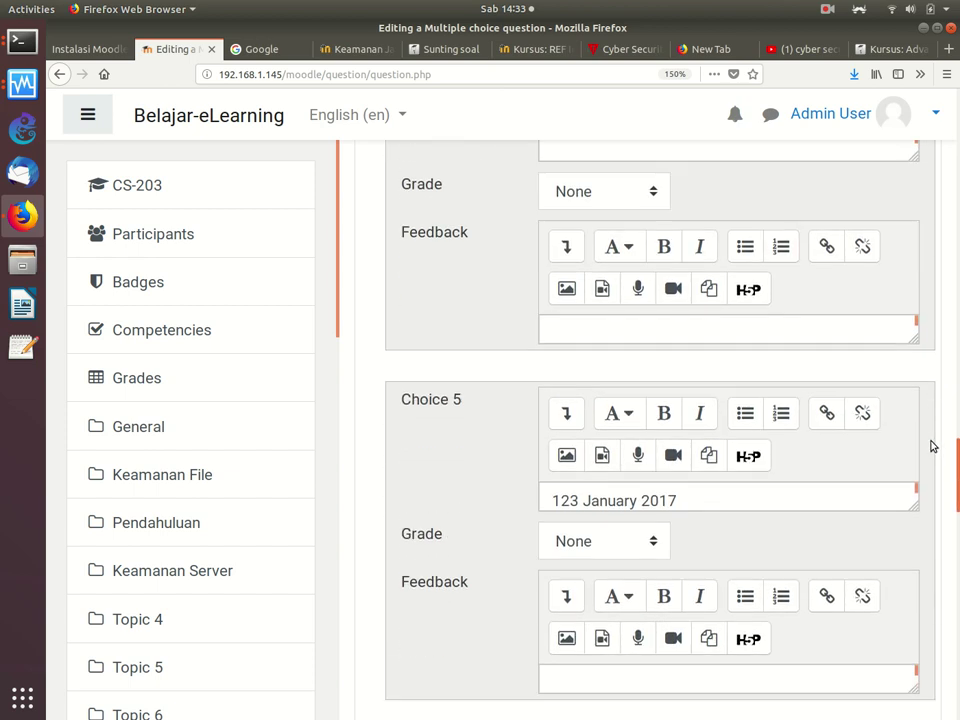
{"action": "scroll", "coordinate": [930, 446], "scroll_direction": "down", "scroll_amount": 6}
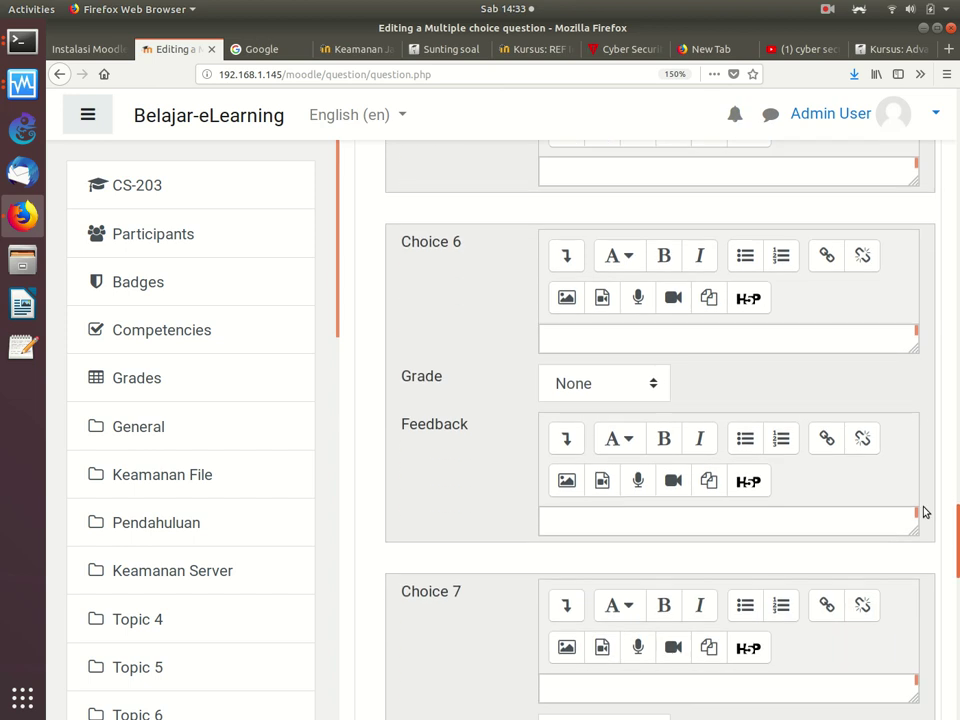
{"action": "scroll", "coordinate": [925, 540], "scroll_direction": "down", "scroll_amount": 10}
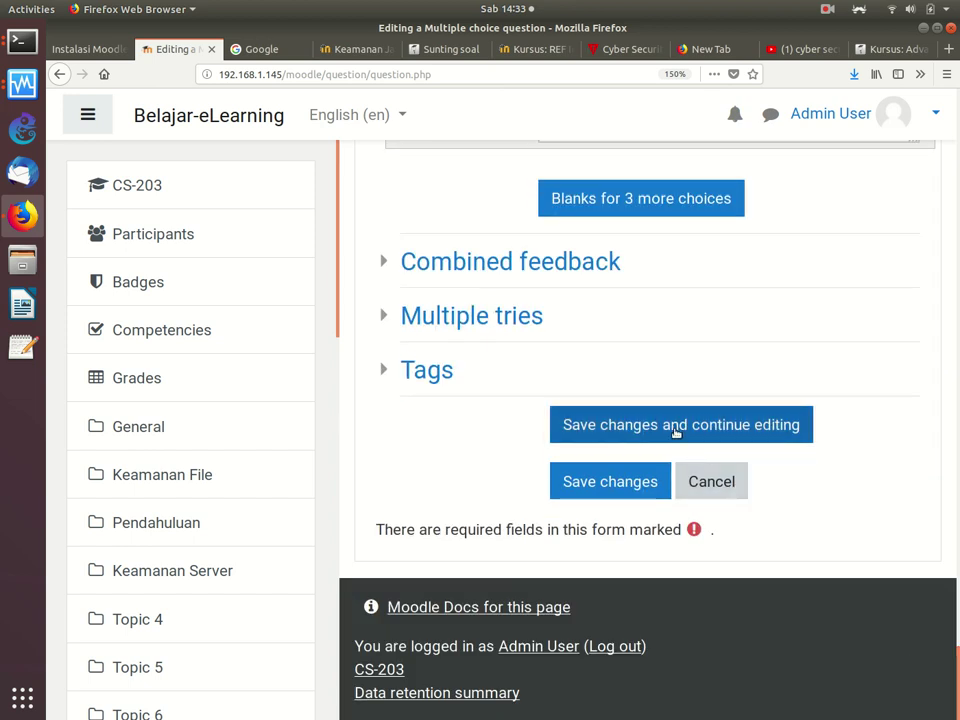
Step: Save the BAB Pendahuluan question to the question bank
{"action": "left_click", "coordinate": [631, 487]}
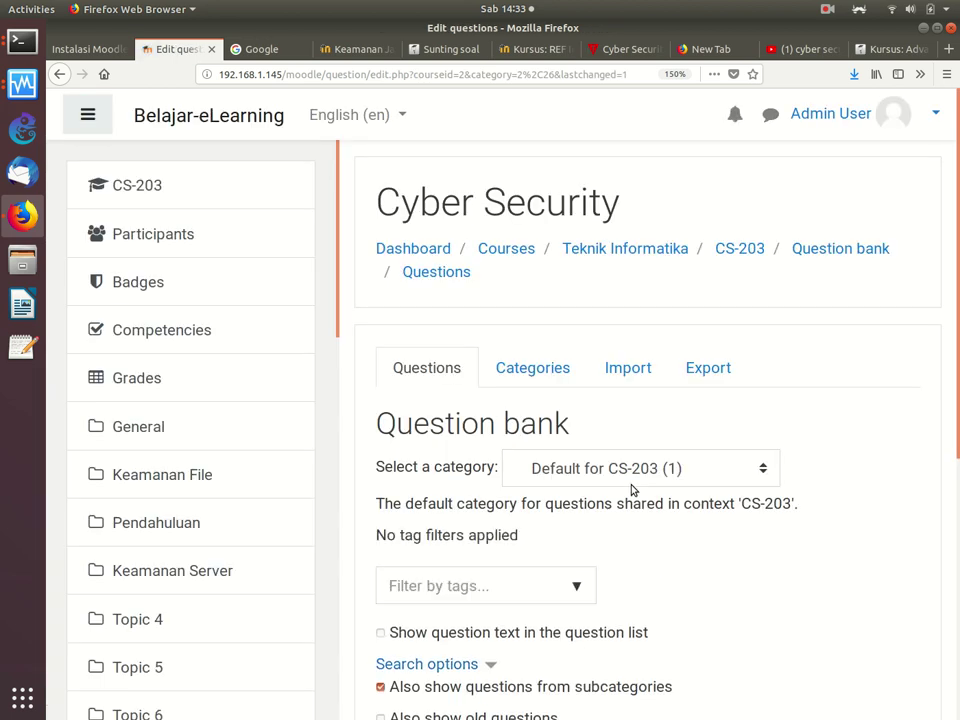
{"action": "scroll", "coordinate": [951, 274], "scroll_direction": "down", "scroll_amount": 3}
{"action": "scroll", "coordinate": [919, 412], "scroll_direction": "down", "scroll_amount": 1}
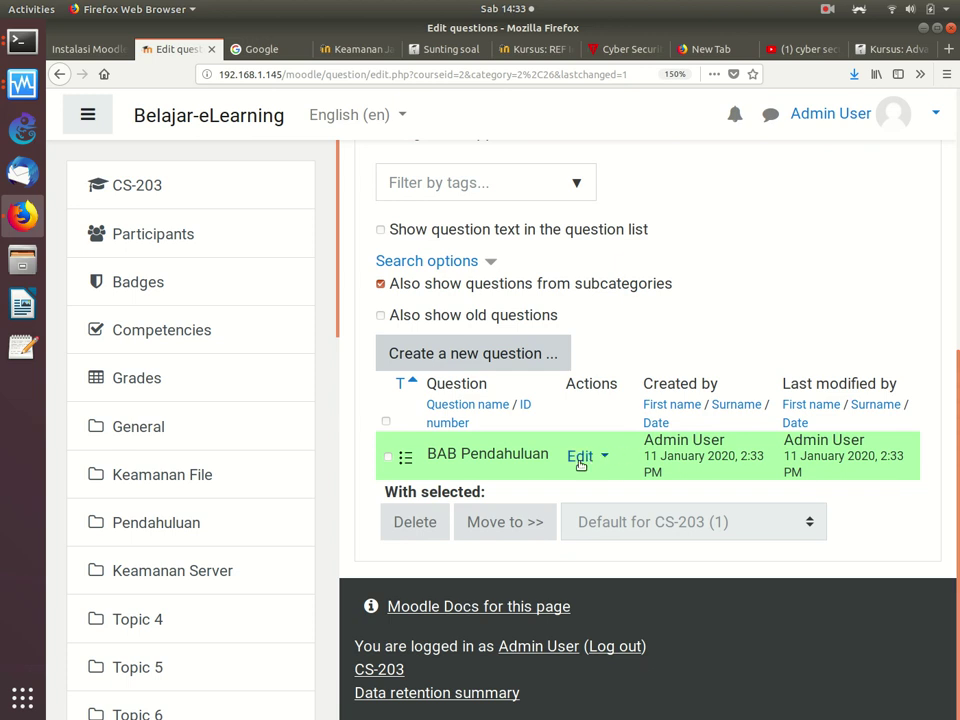
Step: Preview the BAB Pendahuluan question from its row's actions menu
{"action": "left_click", "coordinate": [601, 458]}
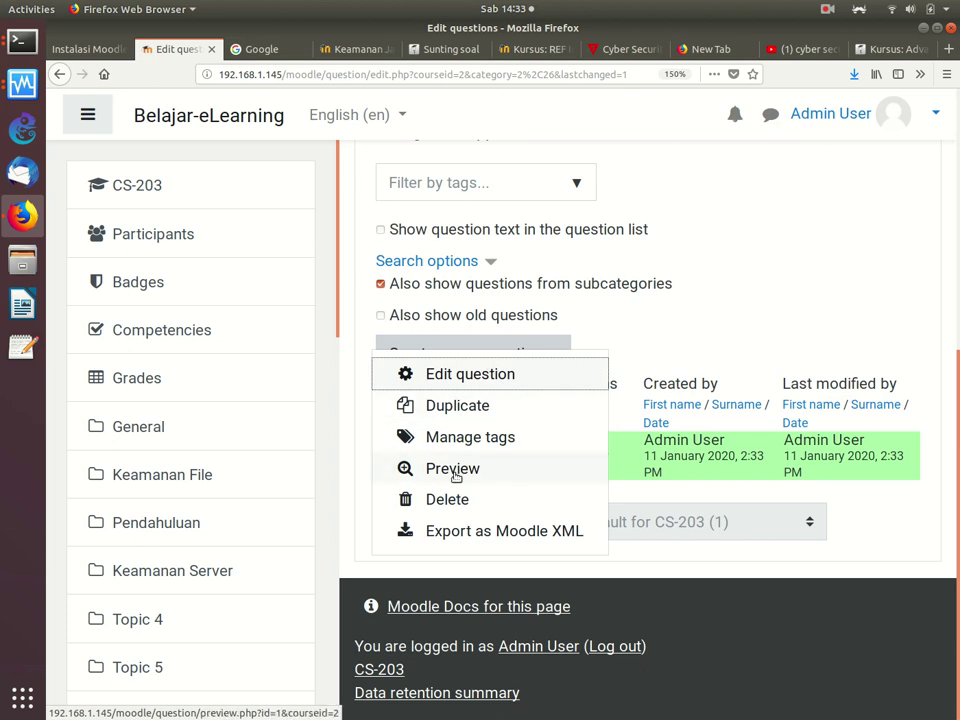
{"action": "left_click", "coordinate": [590, 457]}
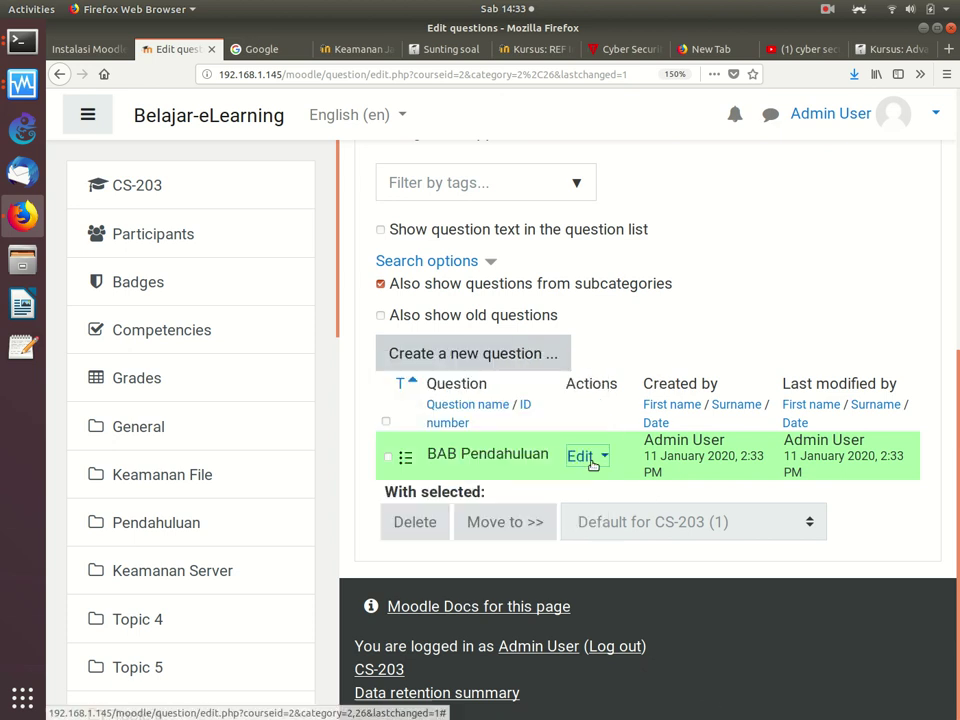
{"action": "left_click", "coordinate": [592, 463]}
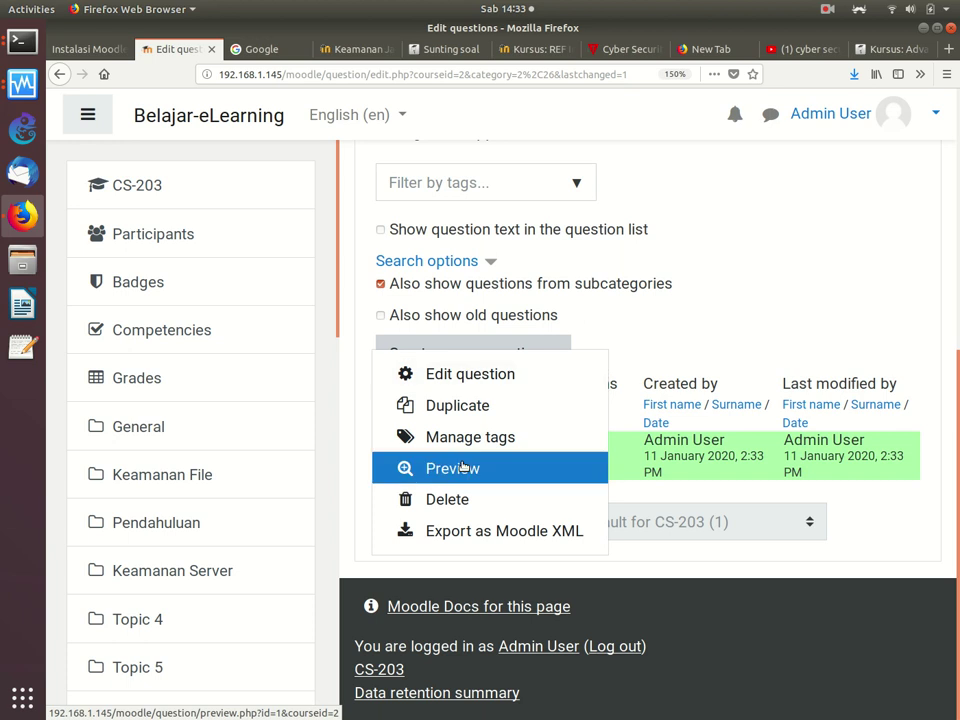
{"action": "left_click", "coordinate": [463, 468]}
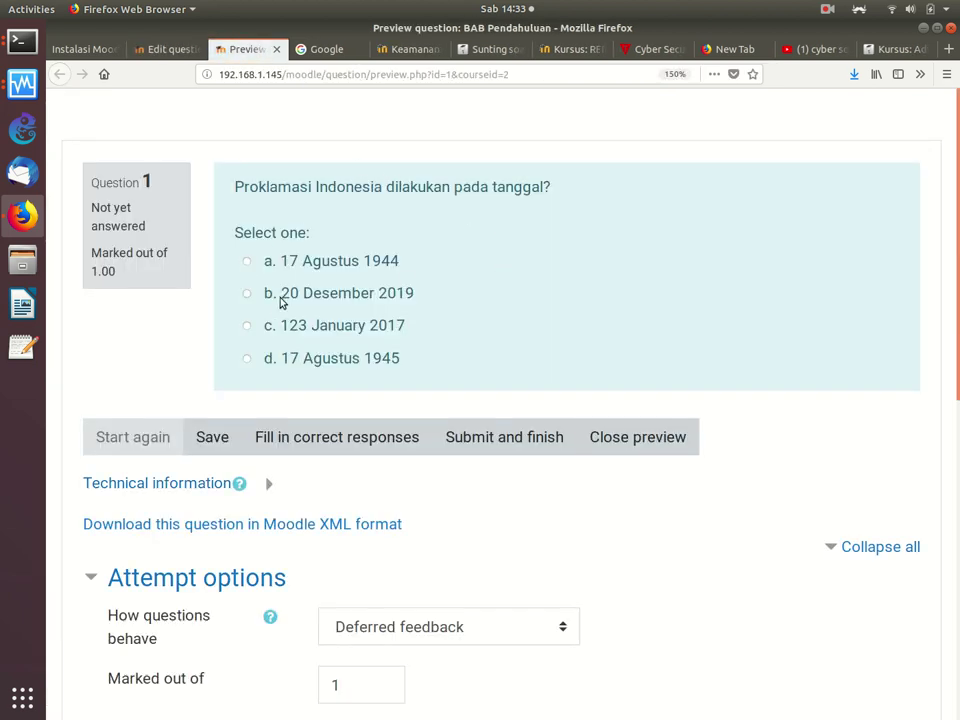
Step: Answer '20 Desember 2019' in the preview and submit it for marking
{"action": "left_click", "coordinate": [248, 295]}
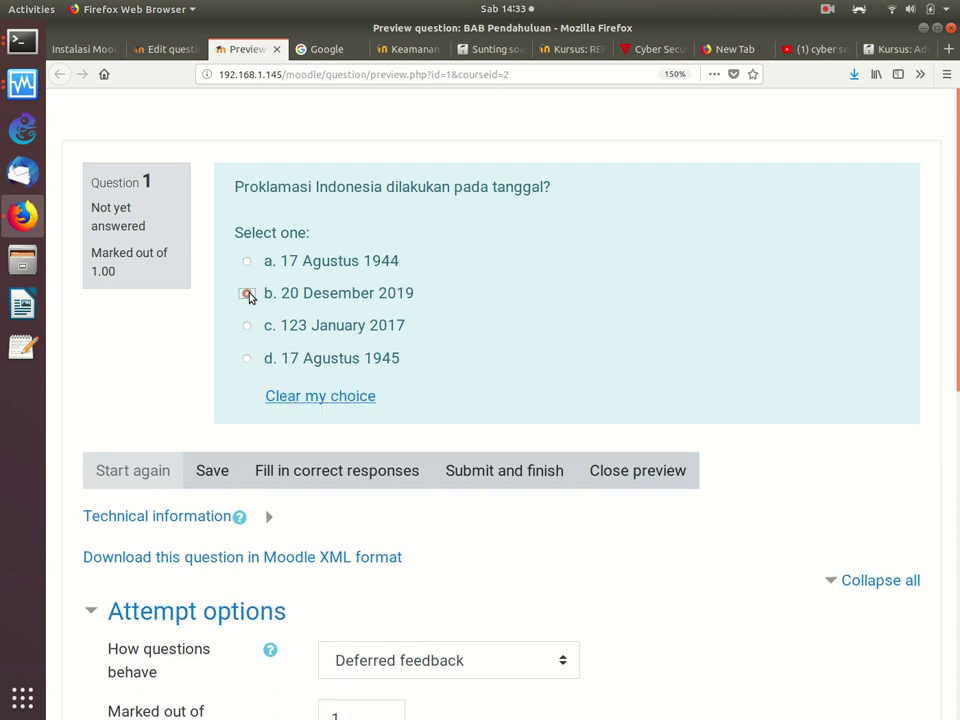
{"action": "left_click", "coordinate": [191, 470]}
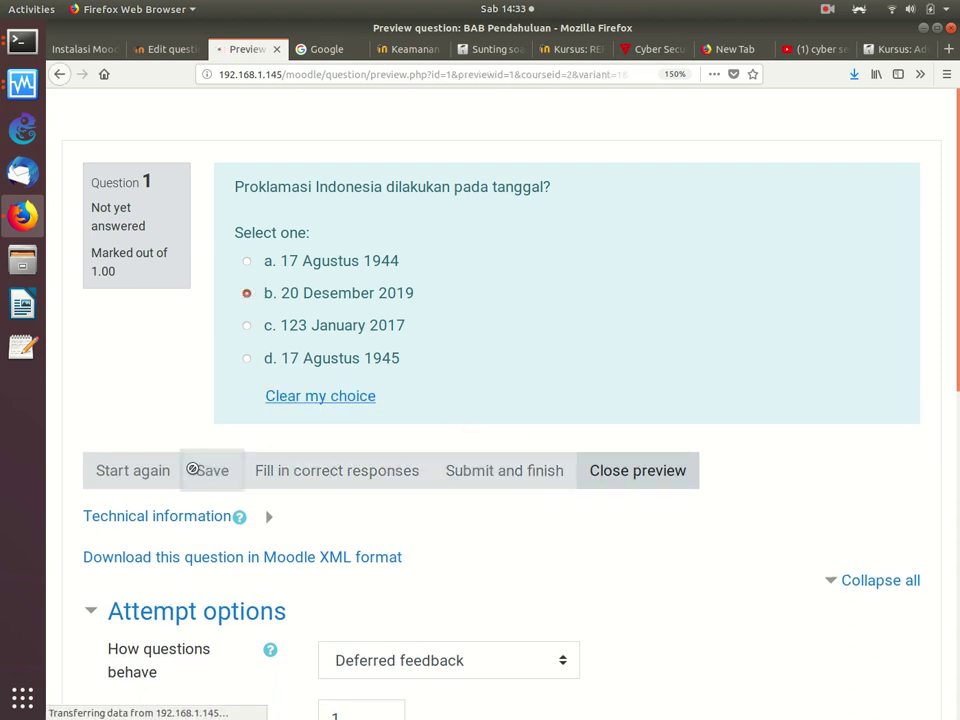
{"action": "scroll", "coordinate": [522, 420], "scroll_direction": "down", "scroll_amount": 1}
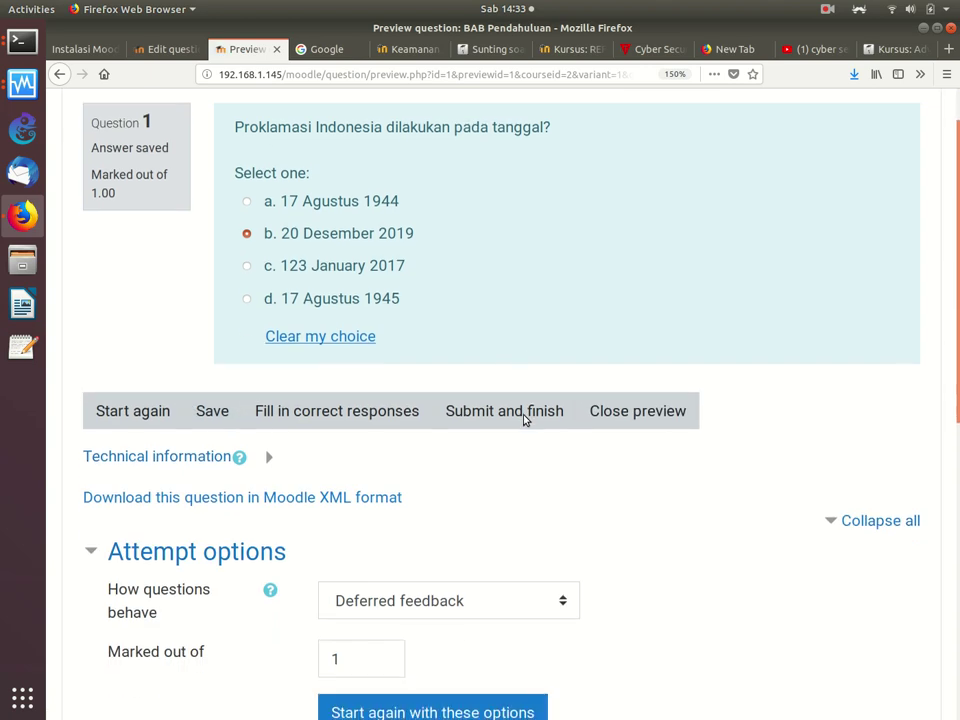
{"action": "scroll", "coordinate": [522, 420], "scroll_direction": "down", "scroll_amount": 3}
{"action": "scroll", "coordinate": [522, 420], "scroll_direction": "up", "scroll_amount": 1}
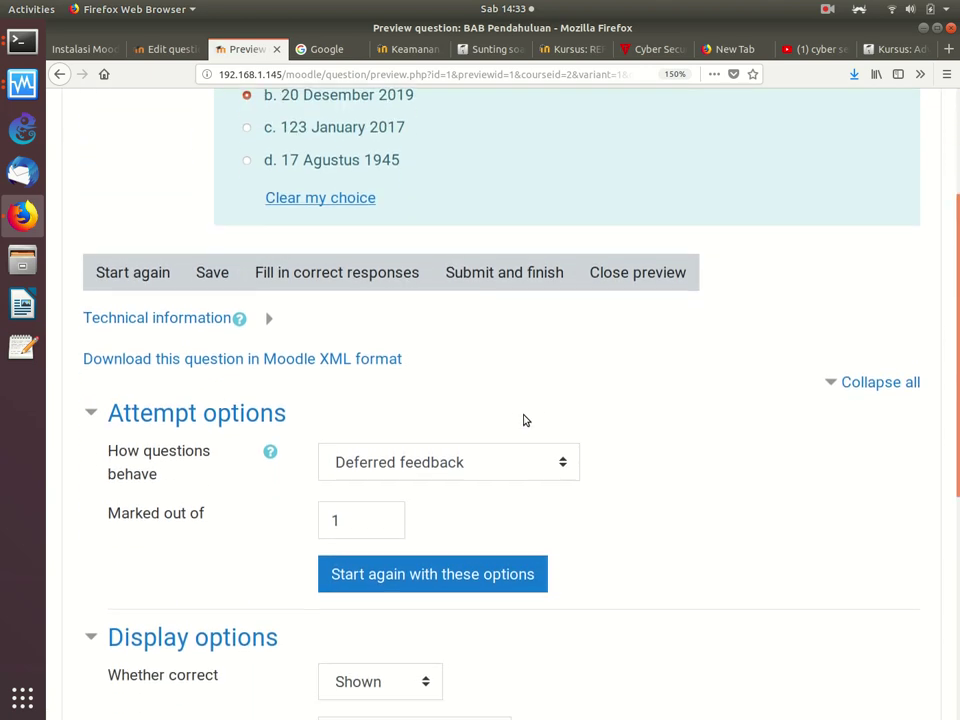
{"action": "scroll", "coordinate": [522, 420], "scroll_direction": "down", "scroll_amount": 6}
{"action": "scroll", "coordinate": [523, 420], "scroll_direction": "down", "scroll_amount": 1}
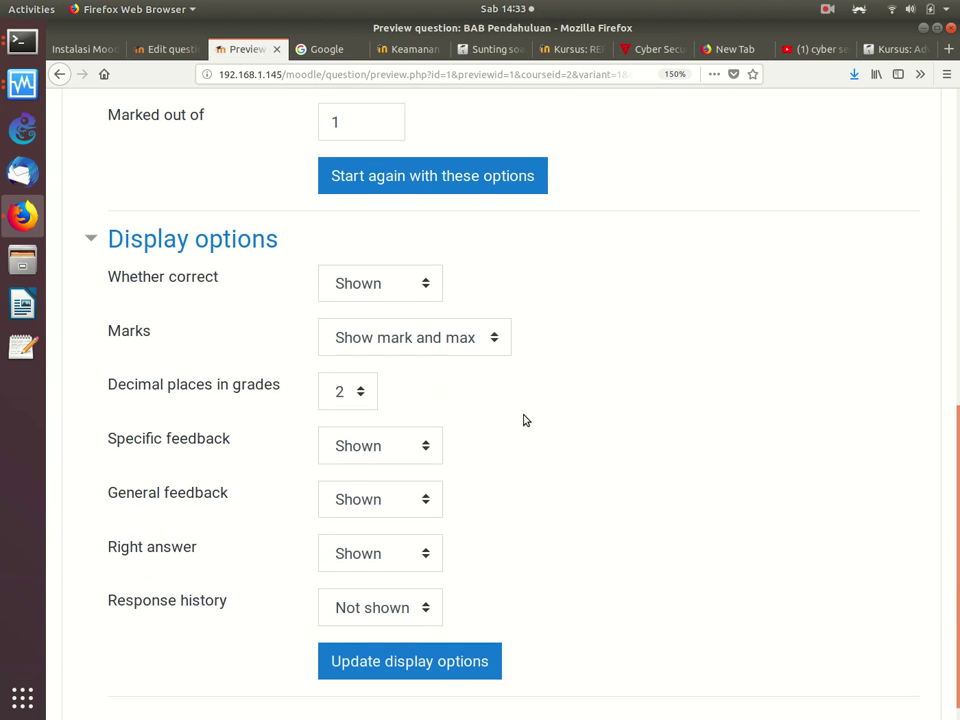
{"action": "scroll", "coordinate": [523, 420], "scroll_direction": "up", "scroll_amount": 10}
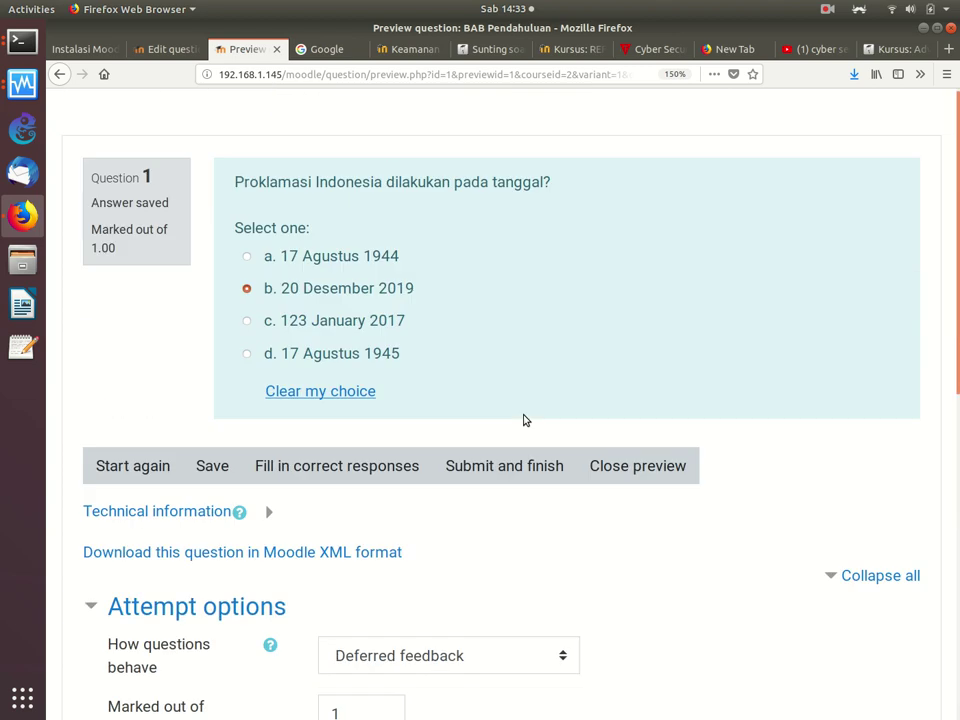
{"action": "scroll", "coordinate": [523, 420], "scroll_direction": "down", "scroll_amount": 1}
{"action": "left_click", "coordinate": [514, 400]}
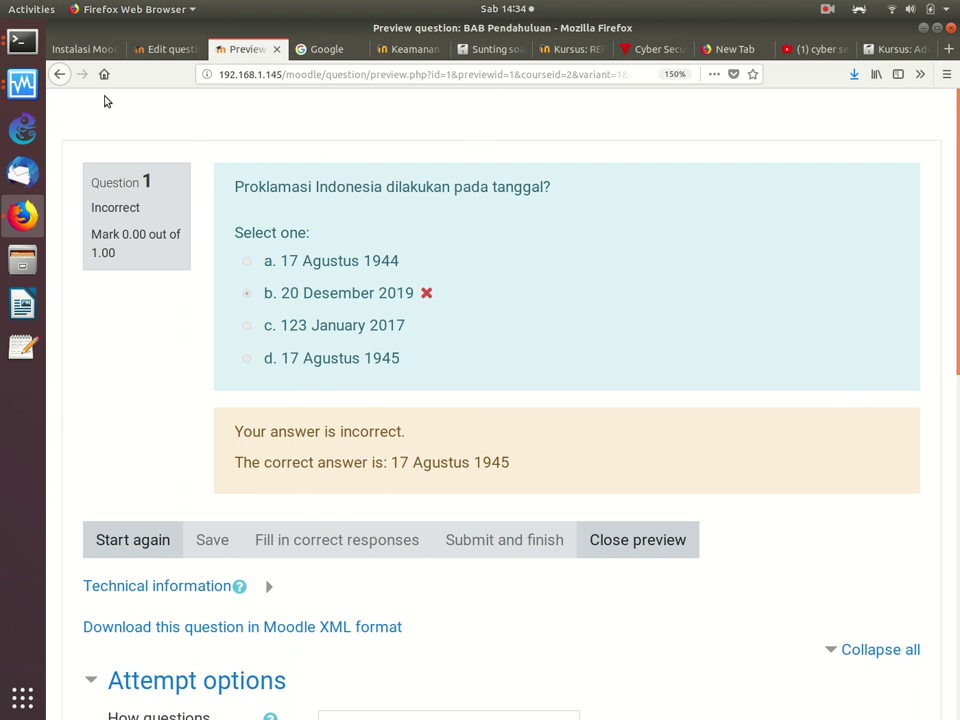
Step: Compare the unanswered and marked previews by going back and forward
{"action": "left_click", "coordinate": [61, 74]}
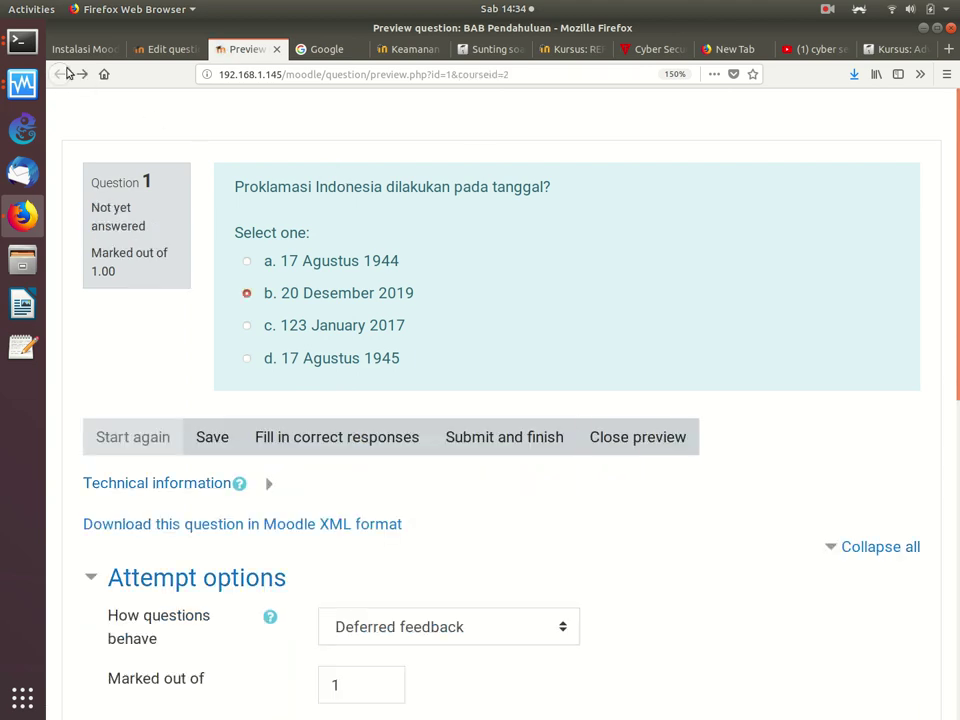
{"action": "left_click", "coordinate": [81, 76]}
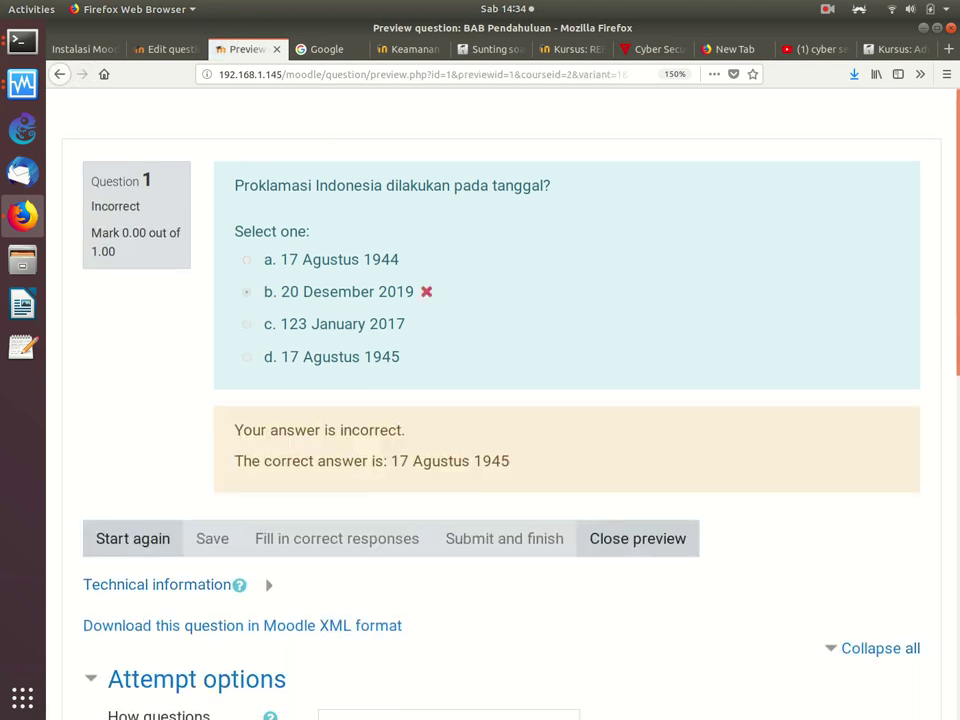
{"action": "scroll", "coordinate": [954, 476], "scroll_direction": "down", "scroll_amount": 7}
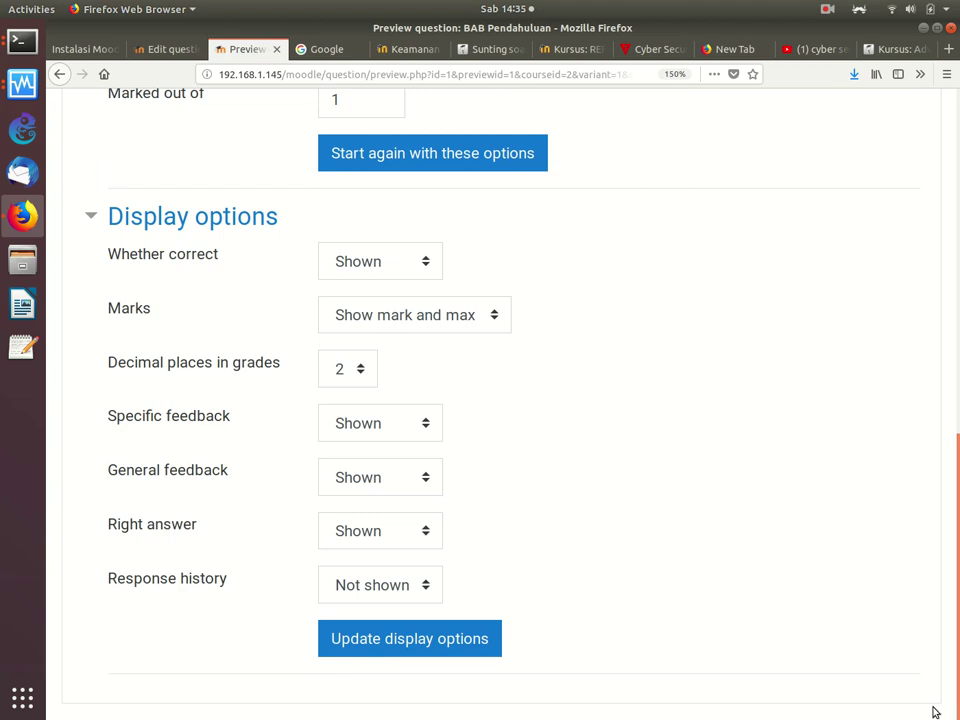
{"action": "scroll", "coordinate": [683, 300], "scroll_direction": "up", "scroll_amount": 7}
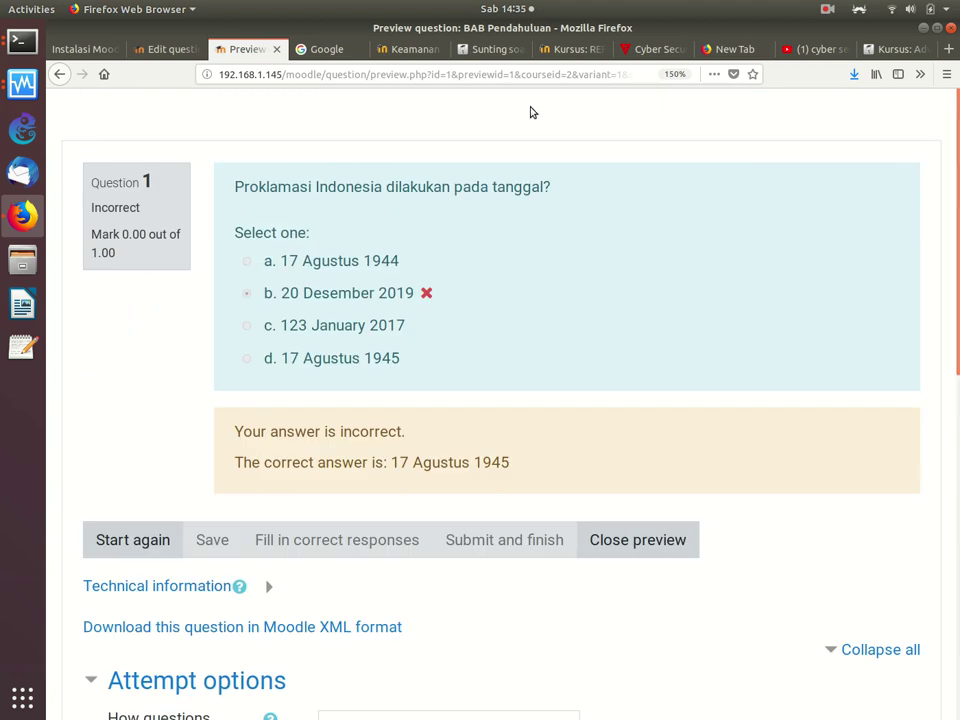
Step: Close the Preview tab and choose Calculated as the next new question type
{"action": "left_click", "coordinate": [276, 48]}
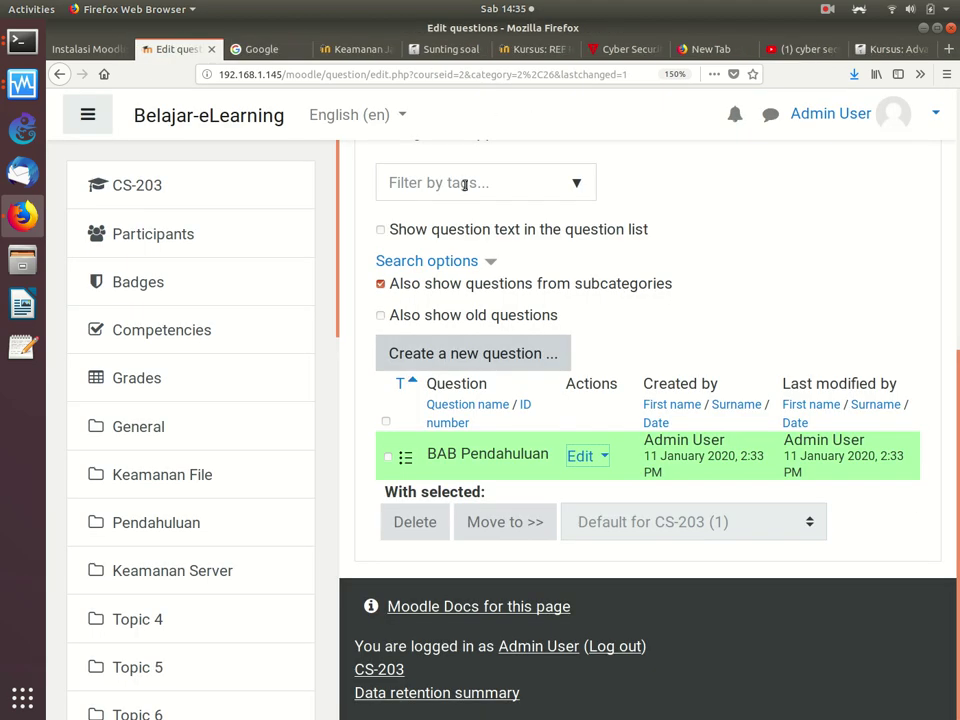
{"action": "left_click", "coordinate": [495, 364]}
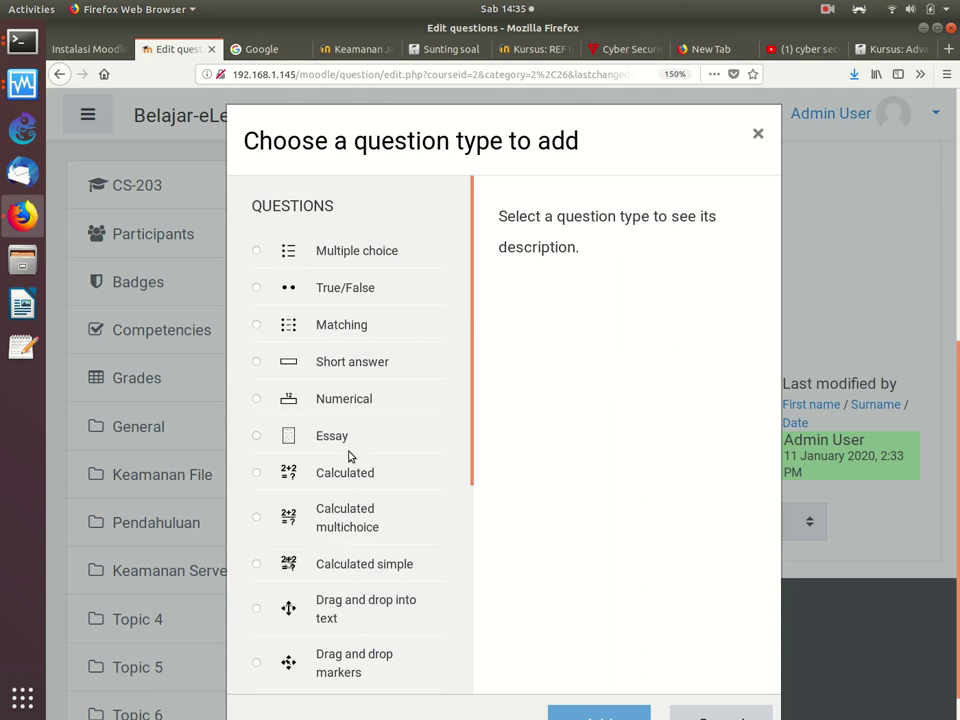
{"action": "left_click", "coordinate": [259, 473]}
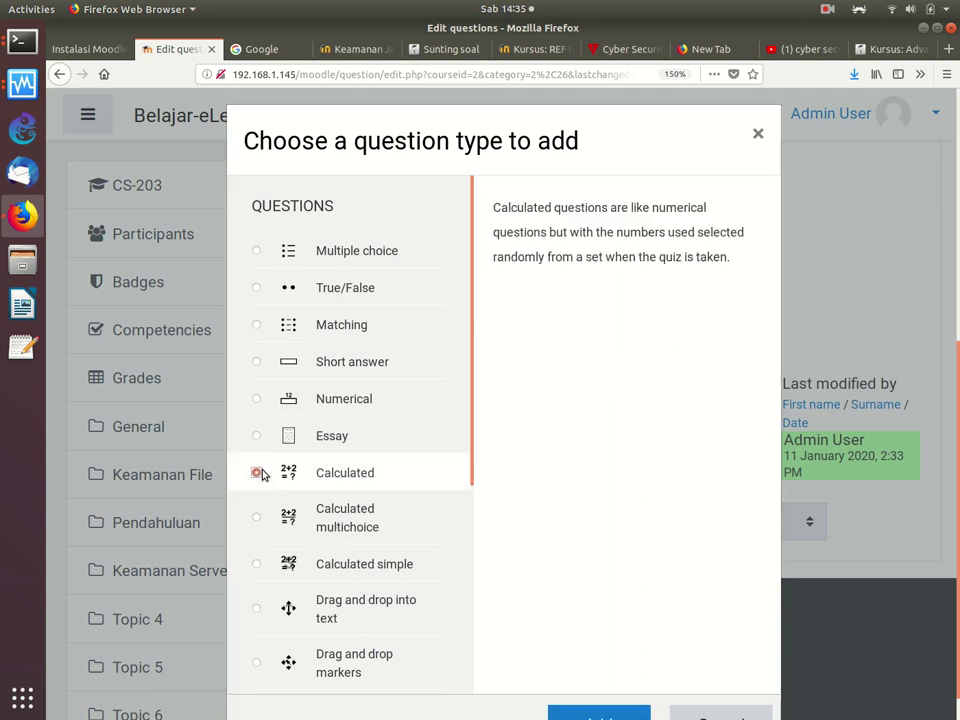
{"action": "left_click", "coordinate": [594, 709]}
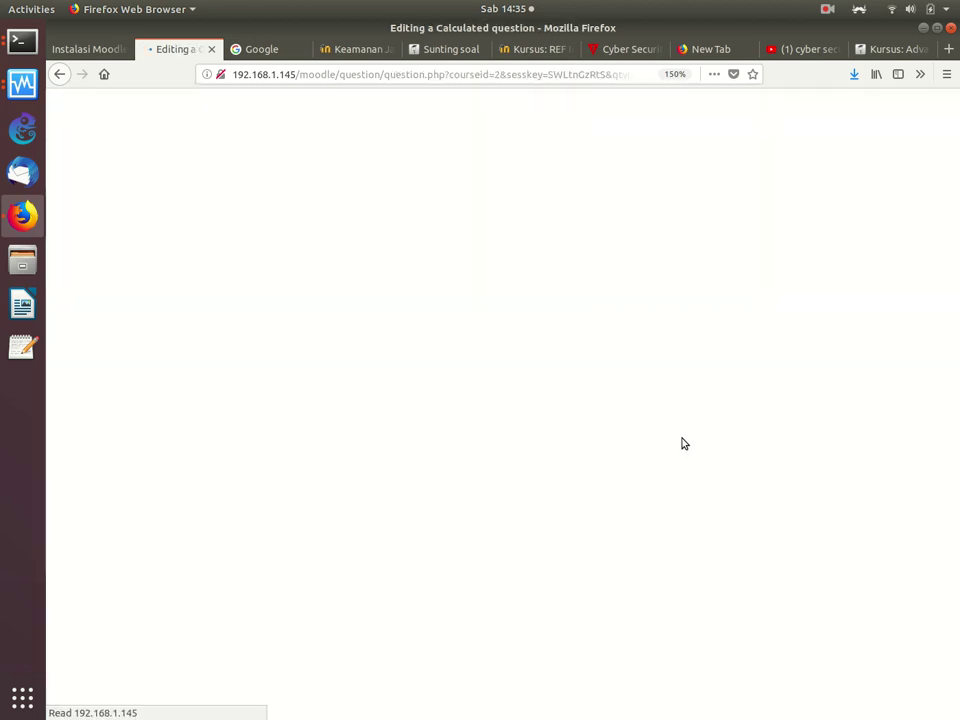
Step: Type '1 + 1 = ?' into the General feedback field, then start erasing it
{"action": "scroll", "coordinate": [955, 317], "scroll_direction": "down", "scroll_amount": 6}
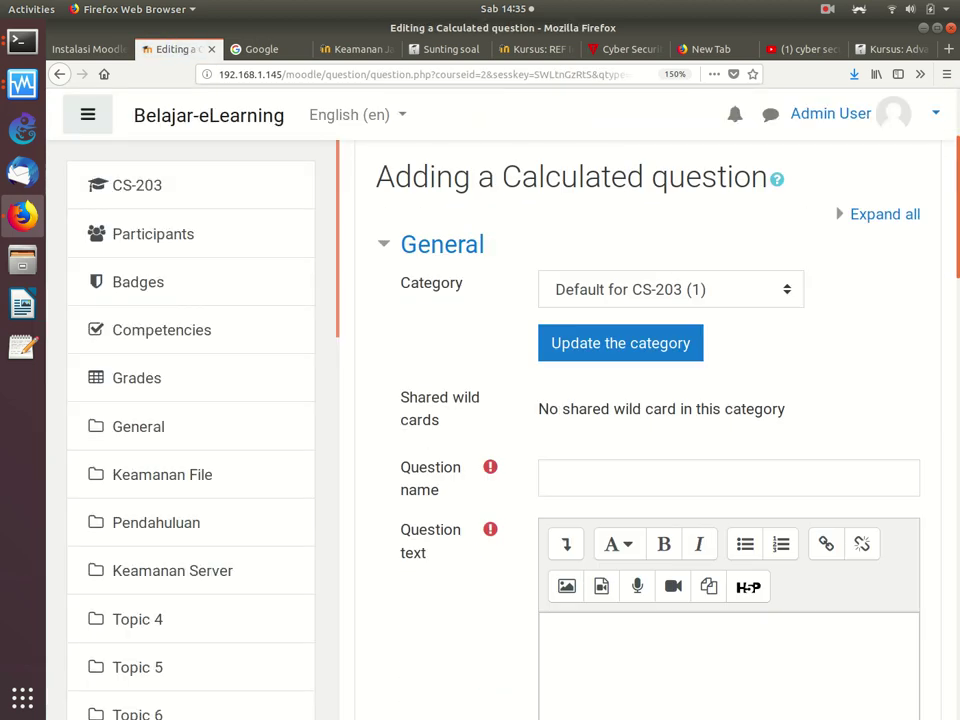
{"action": "left_click_drag", "start_coordinate": [952, 360], "coordinate": [912, 507]}
{"action": "scroll", "coordinate": [908, 512], "scroll_direction": "down", "scroll_amount": 1}
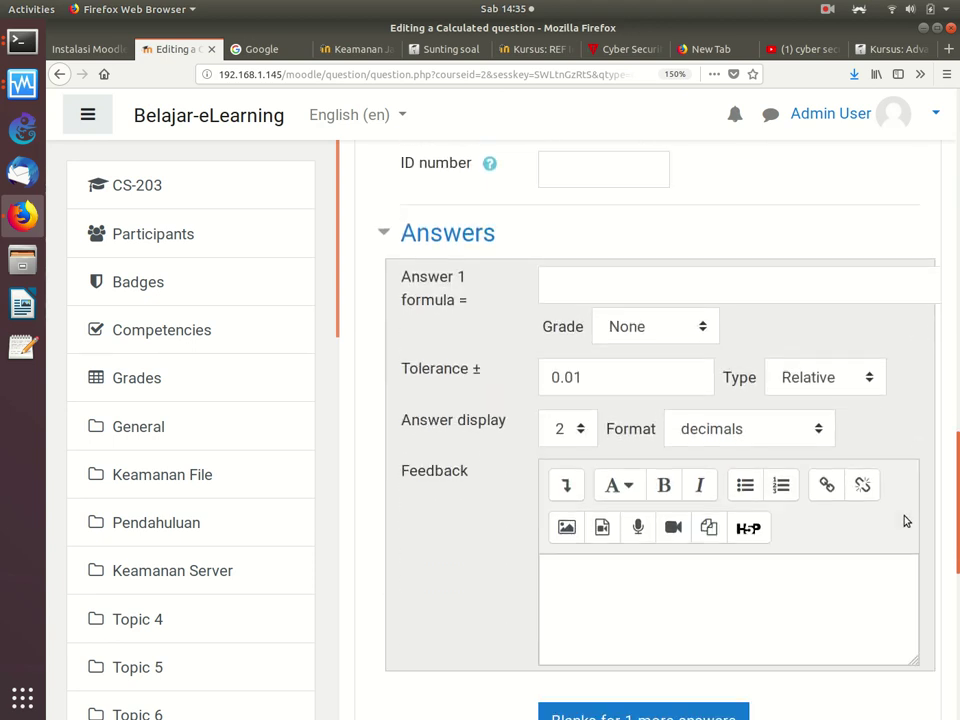
{"action": "scroll", "coordinate": [905, 504], "scroll_direction": "up", "scroll_amount": 1}
{"action": "scroll", "coordinate": [904, 490], "scroll_direction": "up", "scroll_amount": 3}
{"action": "scroll", "coordinate": [902, 469], "scroll_direction": "down", "scroll_amount": 2}
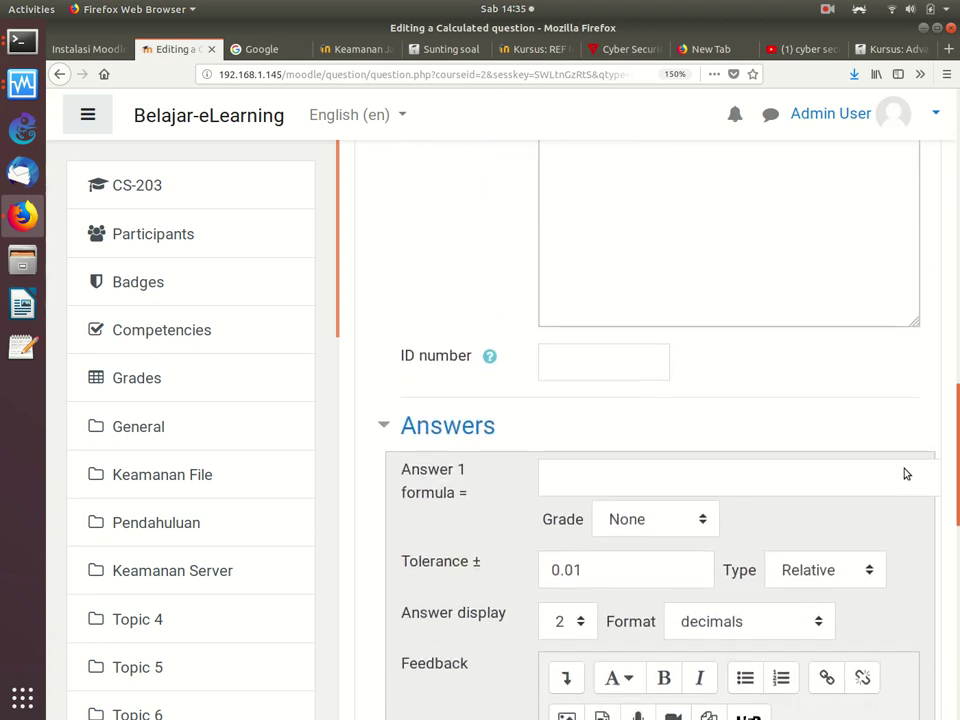
{"action": "scroll", "coordinate": [902, 499], "scroll_direction": "up", "scroll_amount": 10}
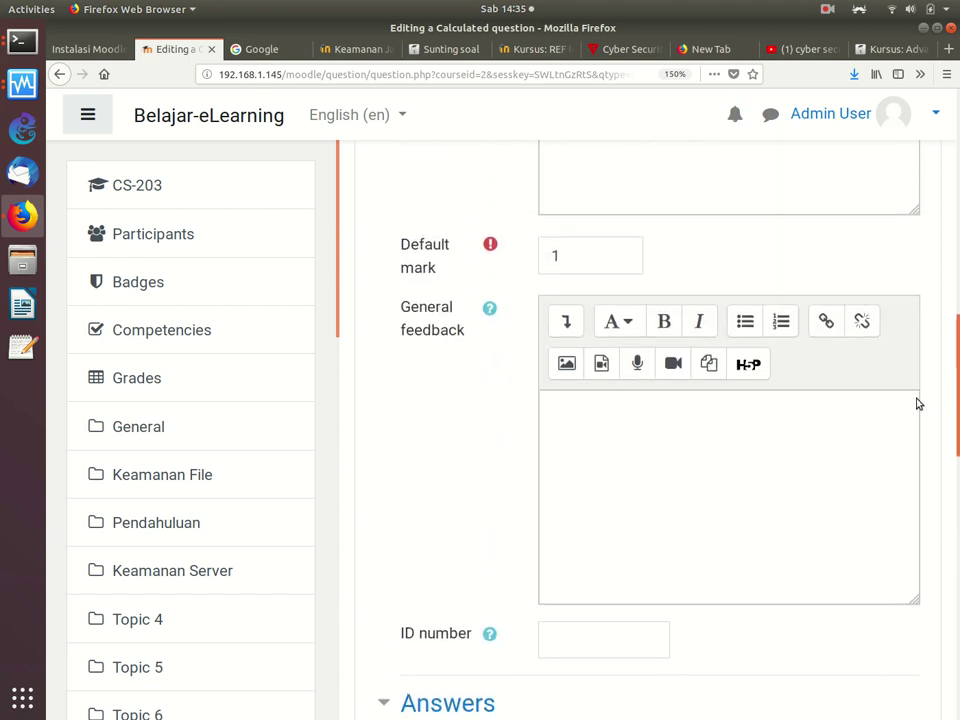
{"action": "scroll", "coordinate": [922, 385], "scroll_direction": "down", "scroll_amount": 2}
{"action": "left_click", "coordinate": [733, 446]}
{"action": "type", "text": "1 +"}
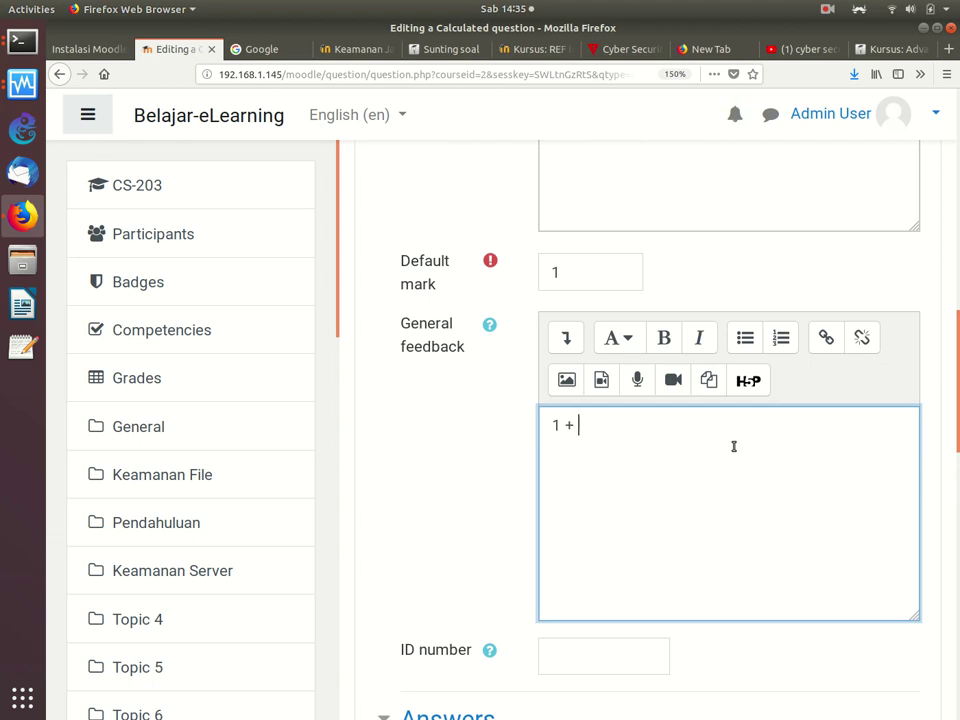
{"action": "type", "text": " 1 = ?"}
{"action": "key", "text": "BackSpace"}
{"action": "key", "text": "BackSpace"}
{"action": "key", "text": "BackSpace"}
{"action": "key", "text": "BackSpace"}
Step: Replace the mistyped 'Contogh' with the question name 'BAB Pendahulua n' and clear the leftover feedback
{"action": "key", "text": "BackSpace"}
{"action": "key", "text": "BackSpace"}
{"action": "key", "text": "BackSpace"}
{"action": "key", "text": "BackSpace"}
{"action": "key", "text": "BackSpace"}
Step: Enter '1' as the question text
{"action": "scroll", "coordinate": [957, 365], "scroll_direction": "up", "scroll_amount": 2}
{"action": "scroll", "coordinate": [957, 365], "scroll_direction": "up", "scroll_amount": 5}
{"action": "left_click", "coordinate": [703, 379]}
{"action": "type", "text": "1"}
{"action": "left_click", "coordinate": [624, 189]}
{"action": "type", "text": "Contogh"}
{"action": "key", "text": "BackSpace"}
{"action": "key", "text": "BackSpace"}
{"action": "key", "text": "BackSpace"}
{"action": "key", "text": "BackSpace"}
{"action": "key", "text": "BackSpace"}
{"action": "key", "text": "BackSpace"}
{"action": "key", "text": "BackSpace"}
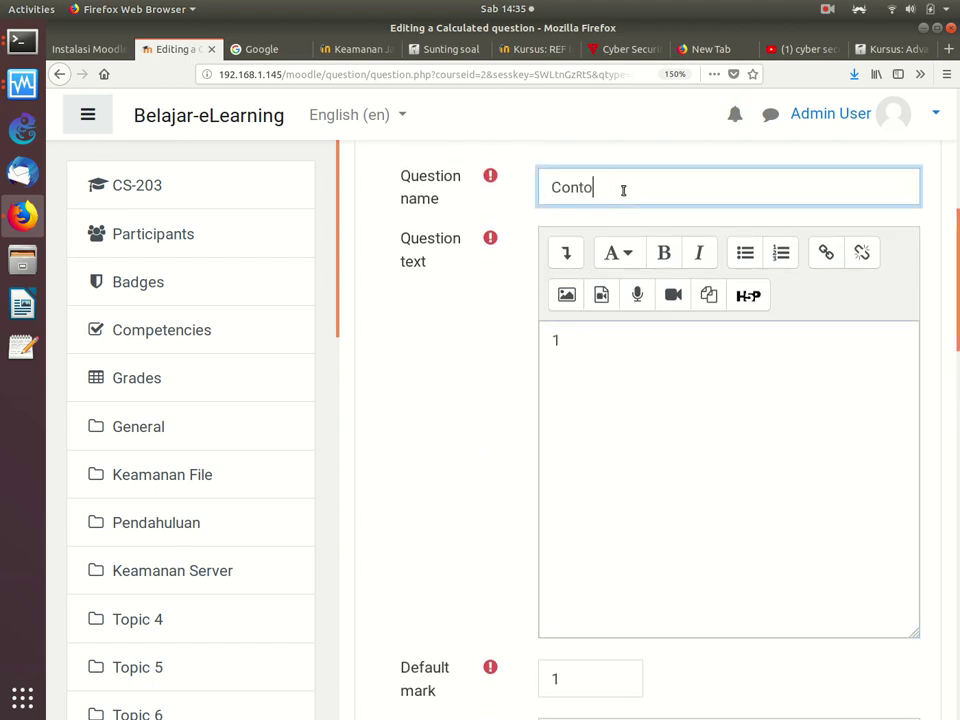
{"action": "type", "text": "BAB Pendahulua n"}
{"action": "key", "text": "BackSpace"}
{"action": "type", "text": "n"}
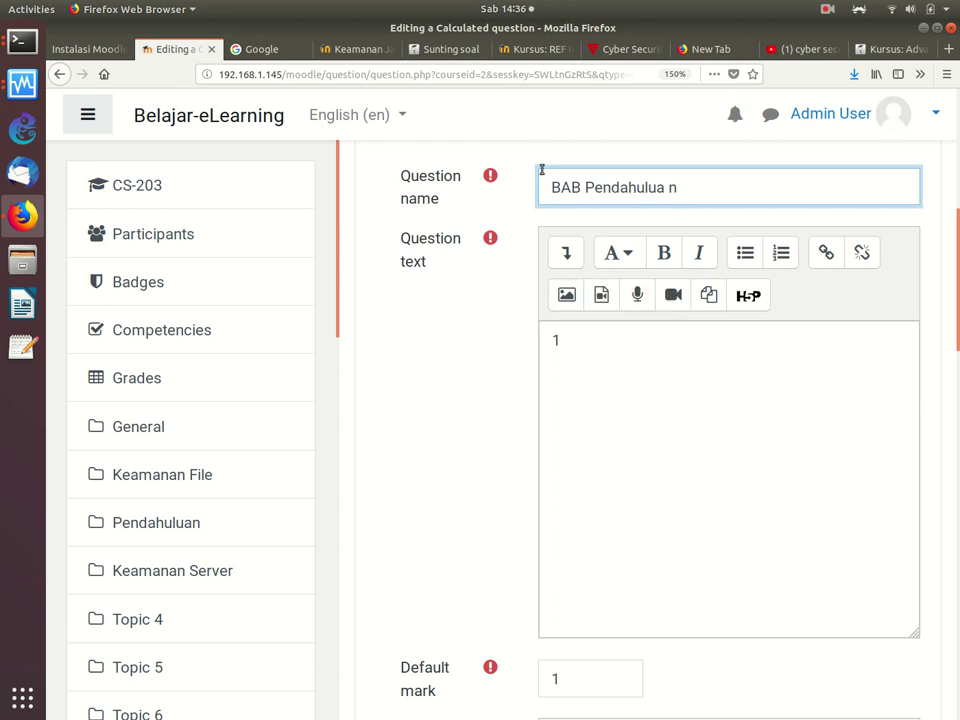
Step: Rewrite the question text as 'A + B = ?', fixing stray characters along the way
{"action": "left_click", "coordinate": [566, 343]}
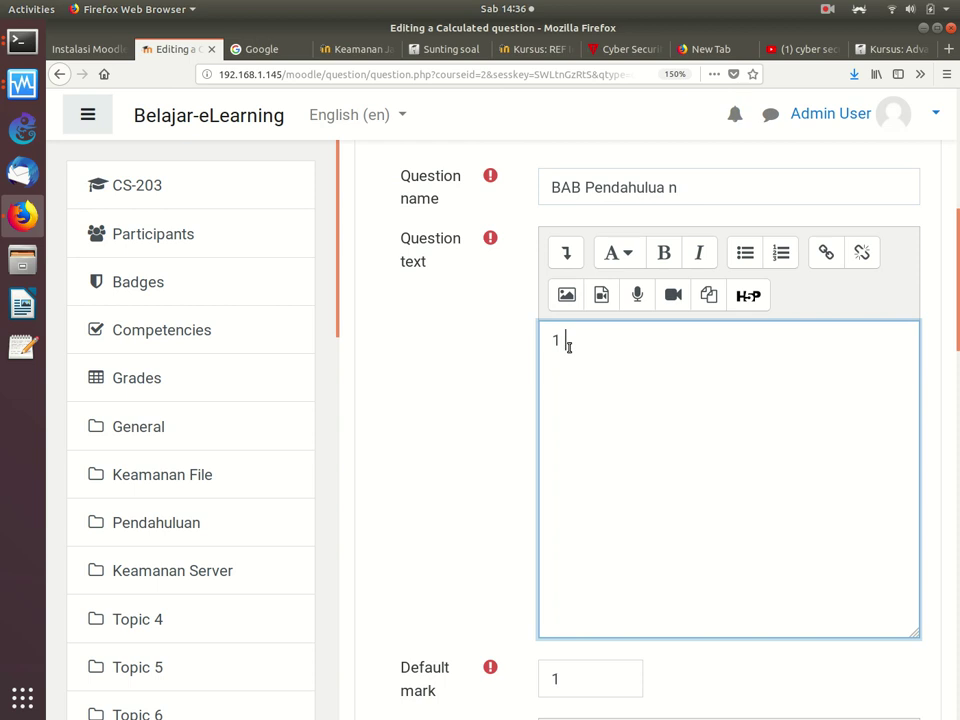
{"action": "type", "text": "+ 1 = ?"}
{"action": "key", "text": "BackSpace"}
{"action": "key", "text": "BackSpace"}
{"action": "key", "text": "BackSpace"}
{"action": "key", "text": "BackSpace"}
{"action": "key", "text": "BackSpace"}
{"action": "key", "text": "BackSpace"}
{"action": "key", "text": "BackSpace"}
{"action": "key", "text": "BackSpace"}
{"action": "key", "text": "BackSpace"}
{"action": "type", "text": "A + B -="}
{"action": "key", "text": "BackSpace"}
{"action": "key", "text": "BackSpace"}
{"action": "type", "text": "= A"}
{"action": "key", "text": "BackSpace"}
{"action": "type", "text": ">"}
{"action": "key", "text": "BackSpace"}
{"action": "type", "text": "?"}
Step: Scroll down to the Answer 1 formula field and look over the answer settings
{"action": "scroll", "coordinate": [952, 230], "scroll_direction": "down", "scroll_amount": 8}
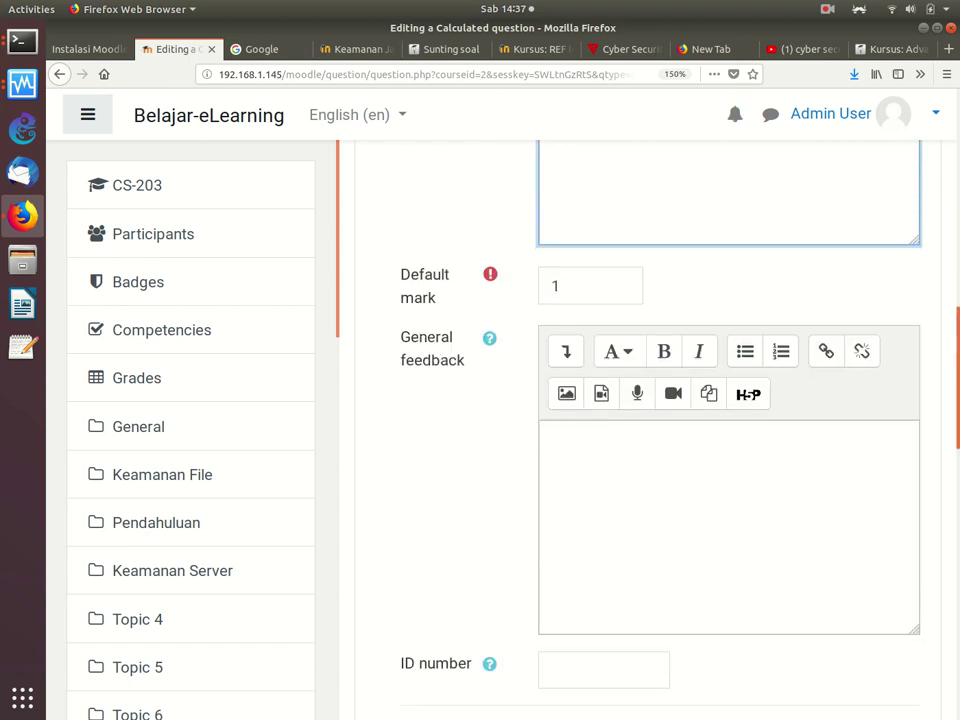
{"action": "scroll", "coordinate": [938, 423], "scroll_direction": "down", "scroll_amount": 3}
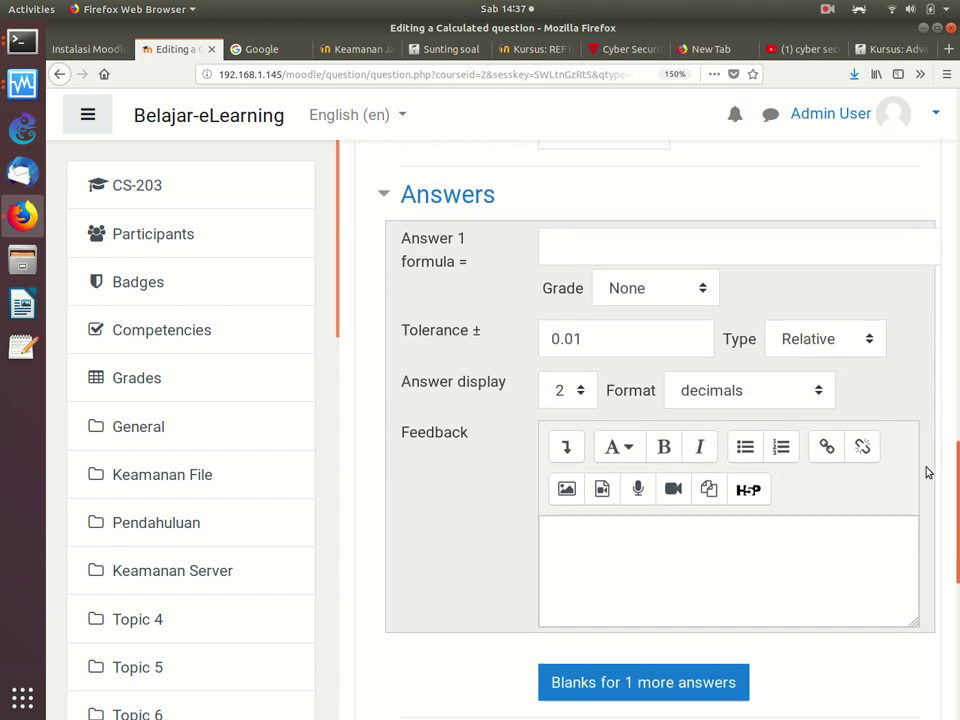
{"action": "left_click", "coordinate": [549, 234]}
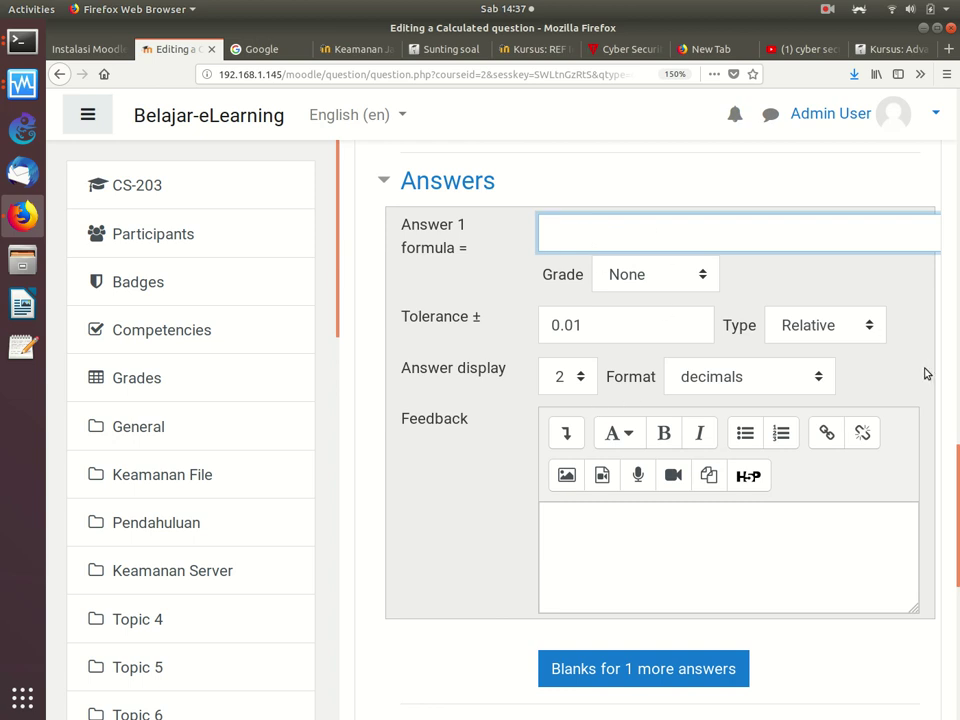
{"action": "scroll", "coordinate": [957, 541], "scroll_direction": "down", "scroll_amount": 2}
{"action": "scroll", "coordinate": [957, 541], "scroll_direction": "down", "scroll_amount": 1}
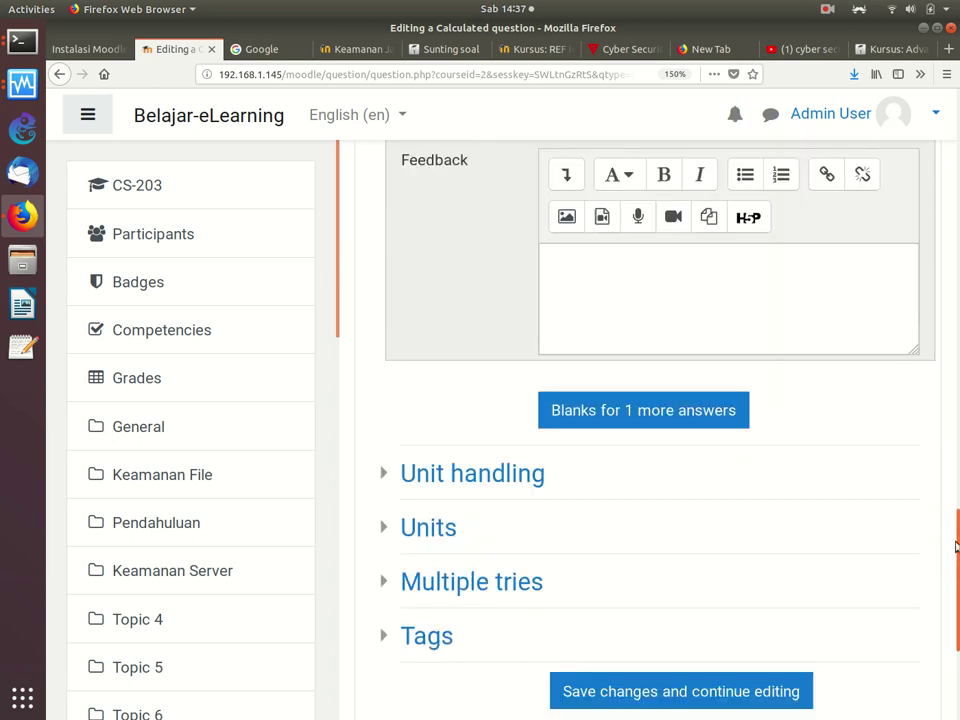
{"action": "scroll", "coordinate": [955, 540], "scroll_direction": "up", "scroll_amount": 1}
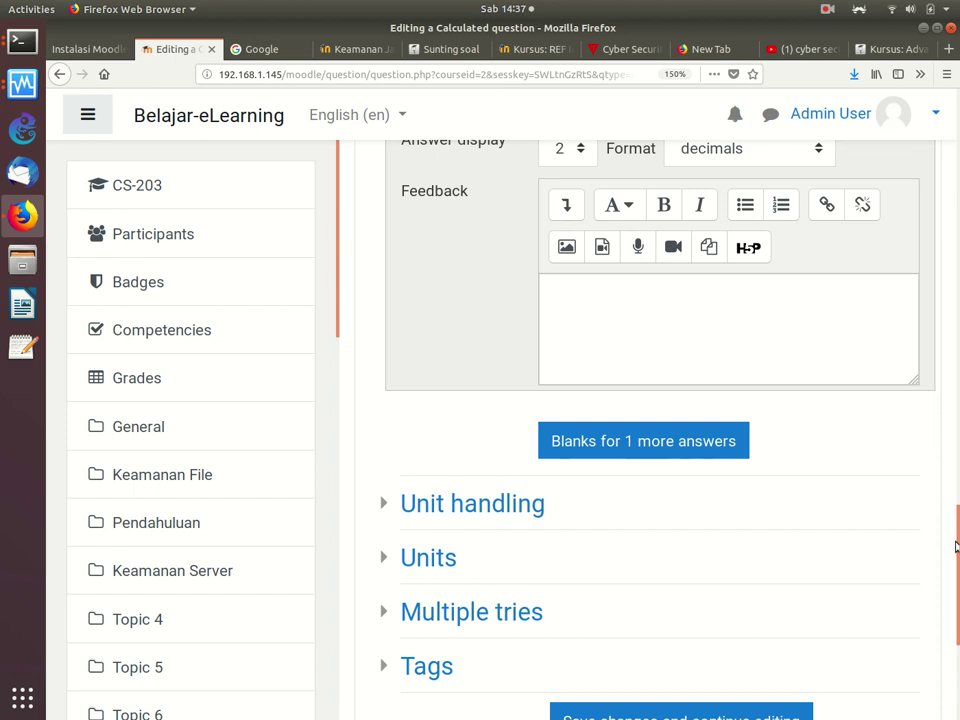
{"action": "scroll", "coordinate": [955, 545], "scroll_direction": "down", "scroll_amount": 1}
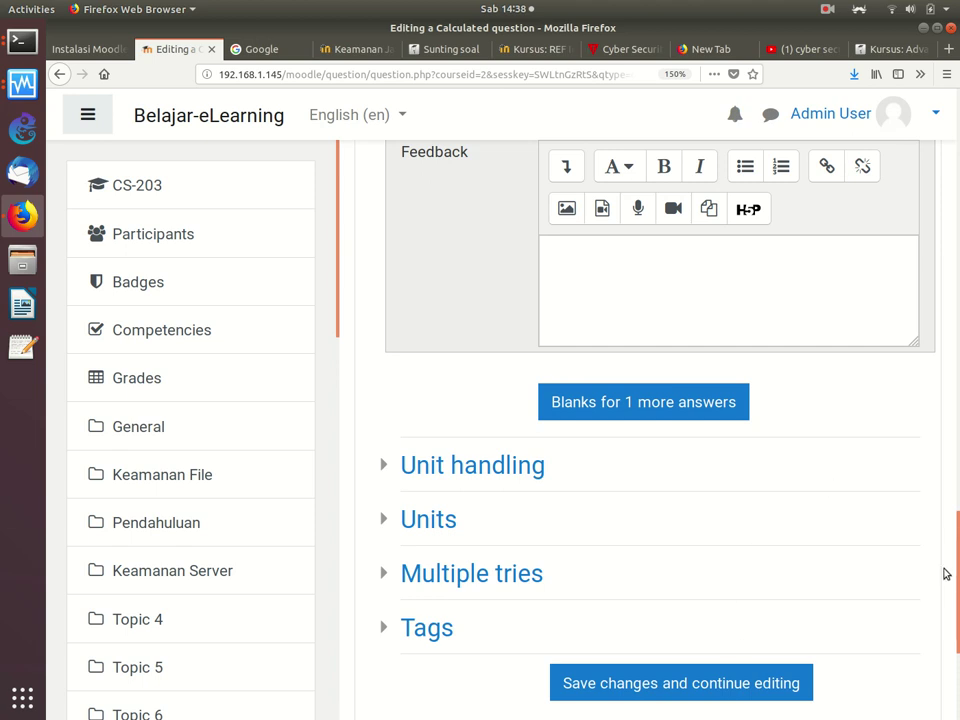
Step: Jump back to the top of the form and close the YouTube search results tab
{"action": "key", "text": "Home"}
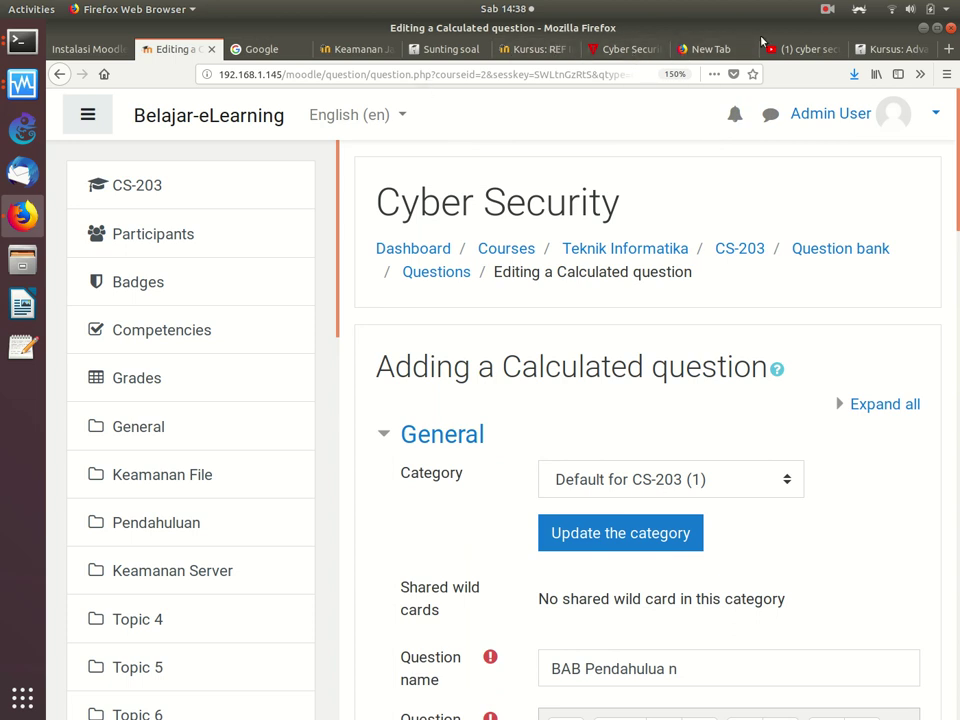
{"action": "left_click", "coordinate": [795, 51]}
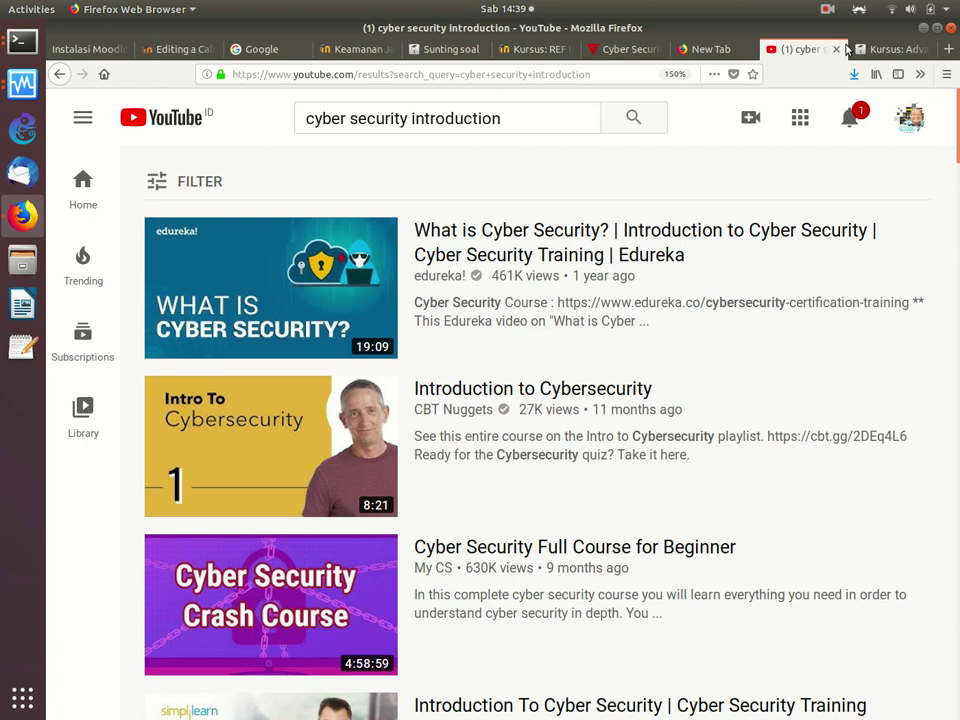
{"action": "left_click", "coordinate": [837, 49]}
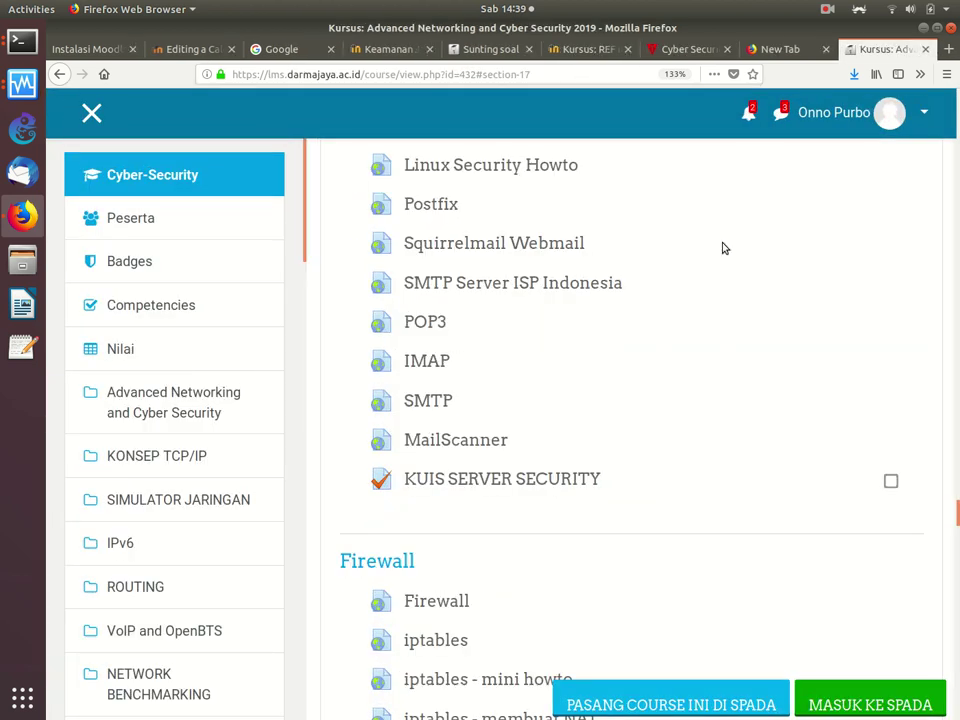
Step: Open the course's full administration page from the gear menu, zoomed out, and go to the question bank categories
{"action": "scroll", "coordinate": [725, 248], "scroll_direction": "down", "scroll_amount": 2}
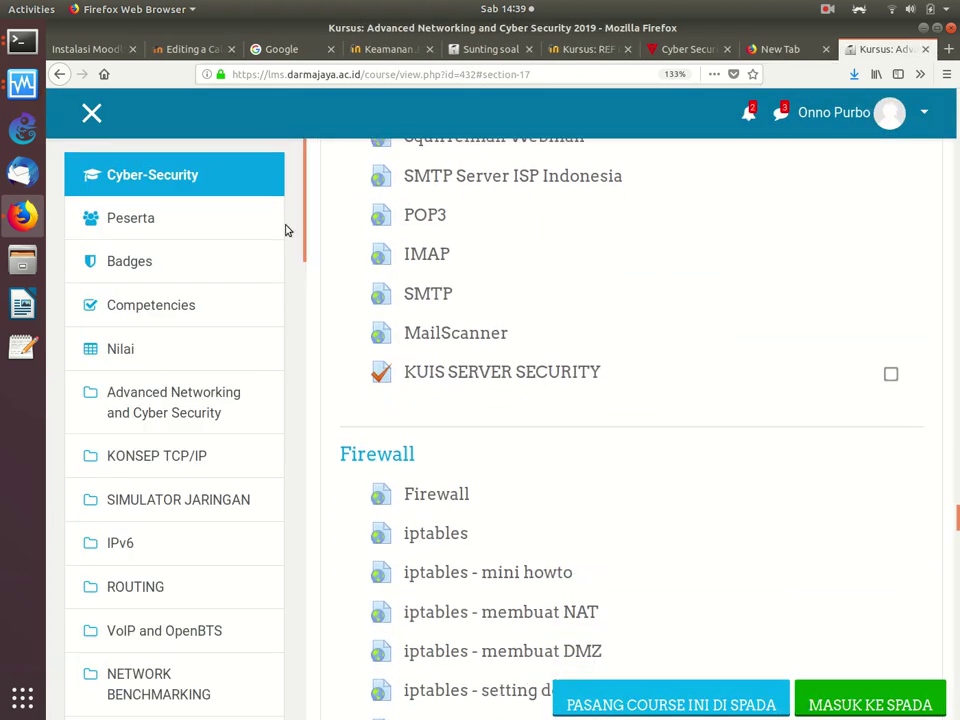
{"action": "mouse_move", "coordinate": [300, 210]}
{"action": "left_mouse_down"}
{"action": "mouse_move", "coordinate": [302, 390]}
{"action": "mouse_move", "coordinate": [274, 624]}
{"action": "mouse_move", "coordinate": [289, 193]}
{"action": "left_mouse_up"}
{"action": "scroll", "coordinate": [920, 323], "scroll_direction": "up", "scroll_amount": 15}
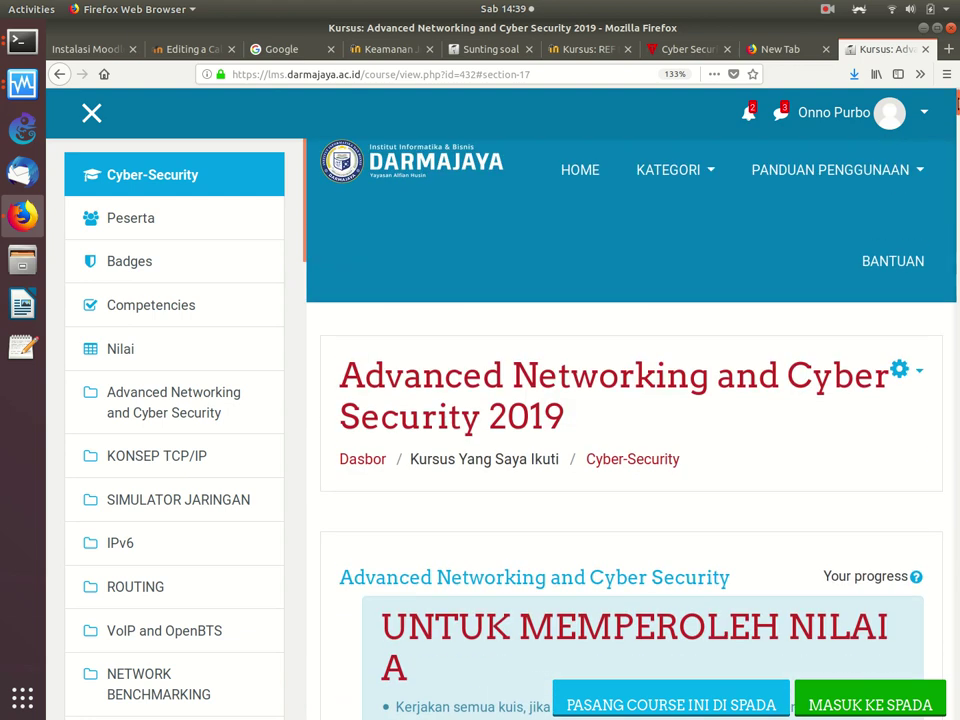
{"action": "left_click", "coordinate": [906, 368]}
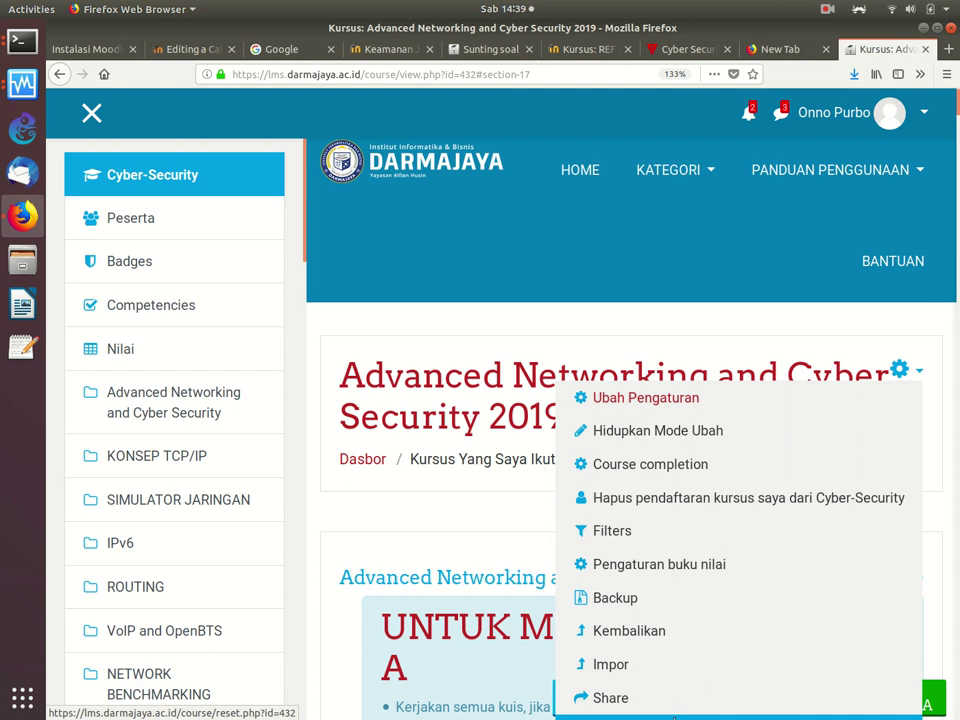
{"action": "key", "text": "ctrl+minus"}
{"action": "key", "text": "ctrl+minus"}
{"action": "left_click", "coordinate": [694, 590]}
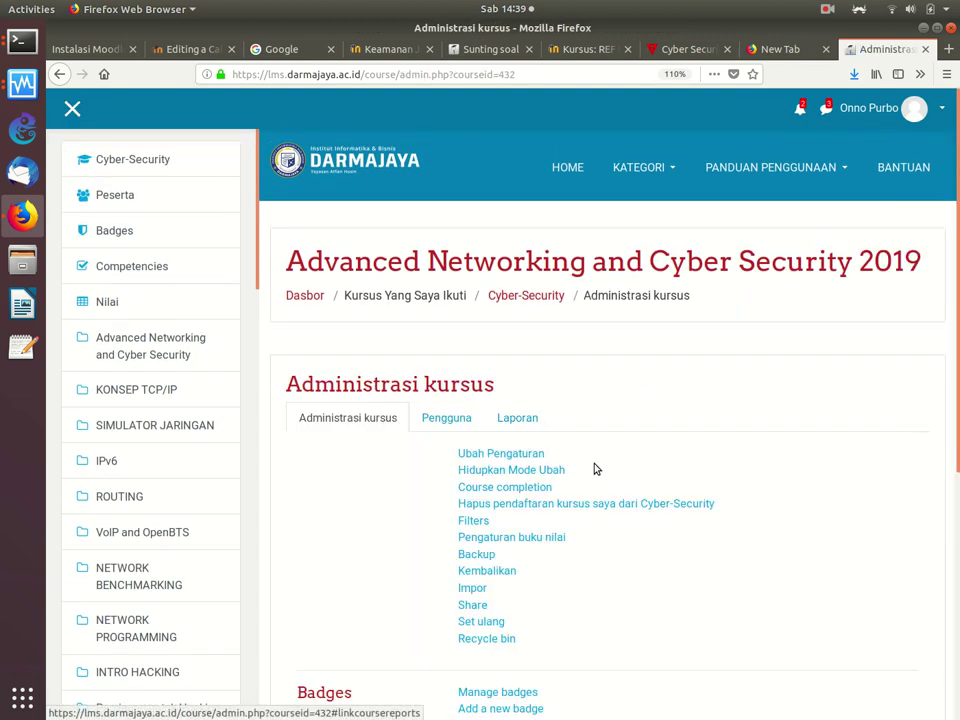
{"action": "scroll", "coordinate": [595, 468], "scroll_direction": "down", "scroll_amount": 5}
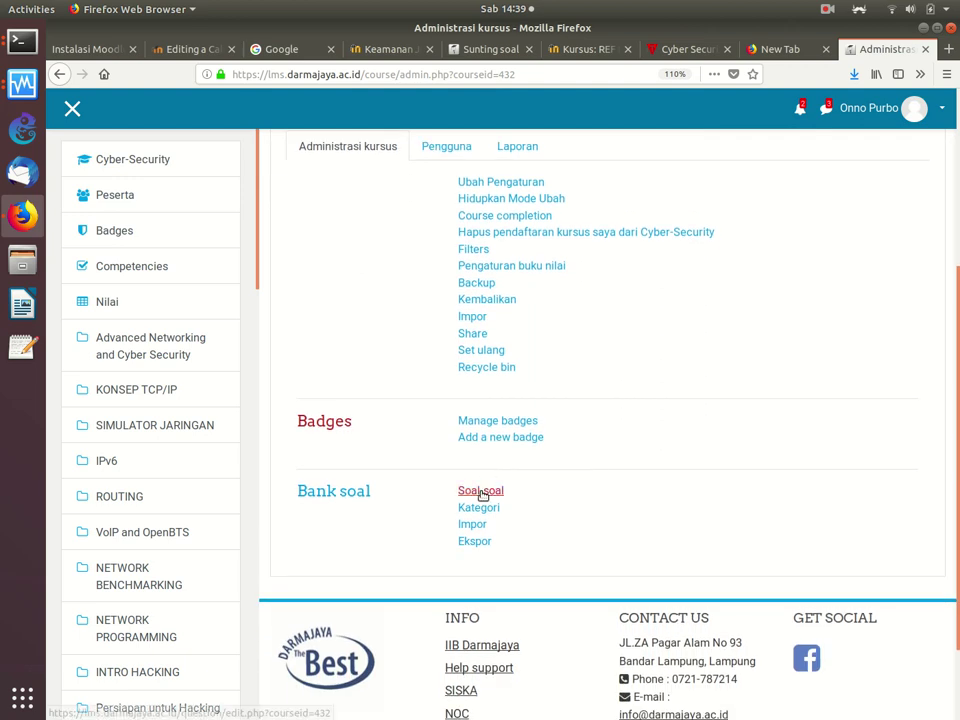
{"action": "left_click", "coordinate": [481, 508]}
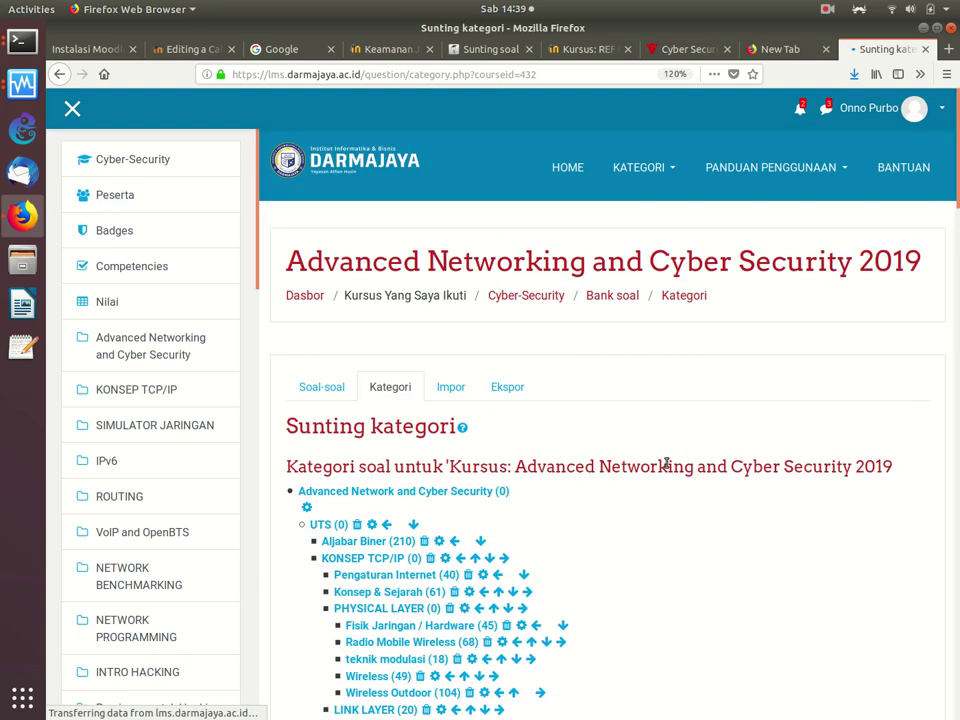
Step: Zoom the Sunting kategori page to 150% and scroll down the UTS category tree
{"action": "key", "text": "ctrl+plus"}
{"action": "key", "text": "ctrl+plus"}
{"action": "key", "text": "ctrl+plus"}
{"action": "key", "text": "ctrl+plus"}
{"action": "scroll", "coordinate": [666, 465], "scroll_direction": "down", "scroll_amount": 3}
{"action": "scroll", "coordinate": [666, 460], "scroll_direction": "down", "scroll_amount": 4}
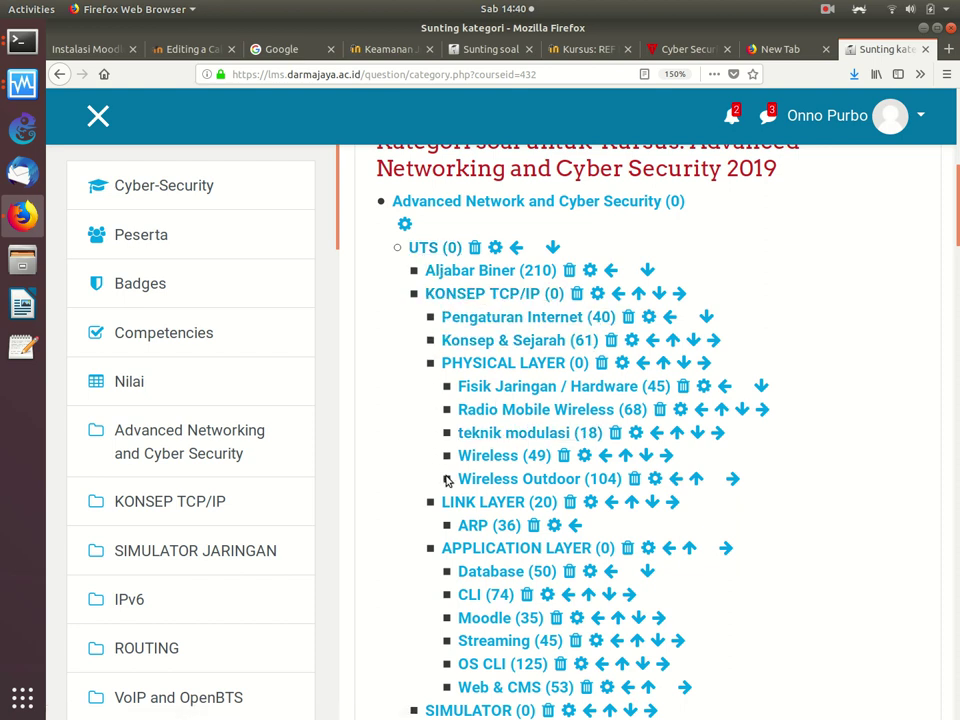
Step: Scroll through the remaining UTS categories like Aljabar Biner and SNIFFING and SADAP, then open a new tab
{"action": "scroll", "coordinate": [454, 680], "scroll_direction": "down", "scroll_amount": 3}
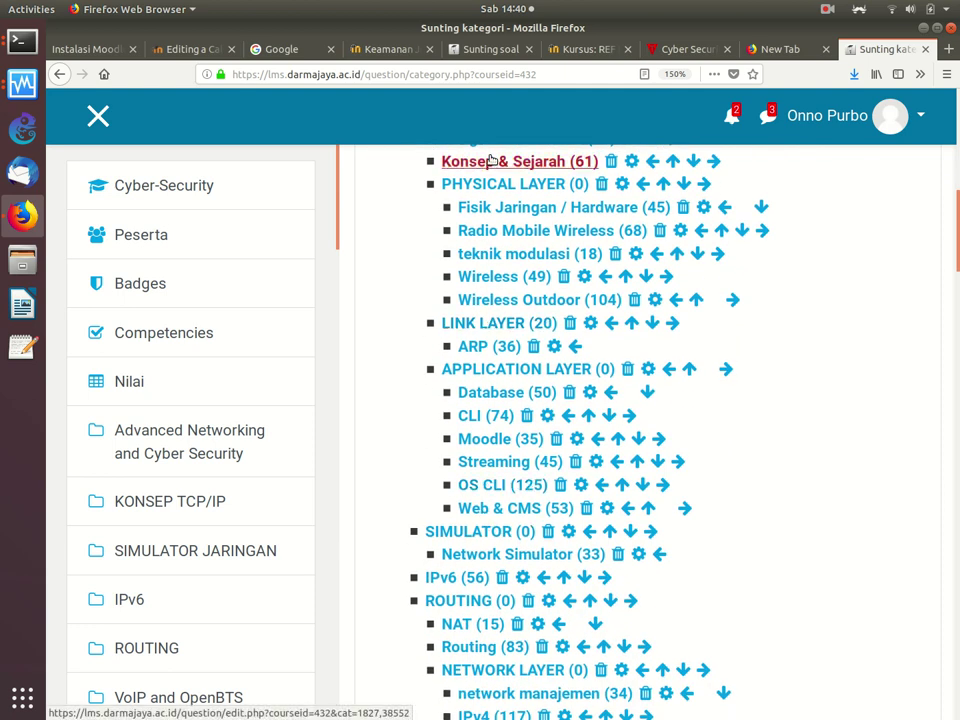
{"action": "scroll", "coordinate": [487, 390], "scroll_direction": "down", "scroll_amount": 3}
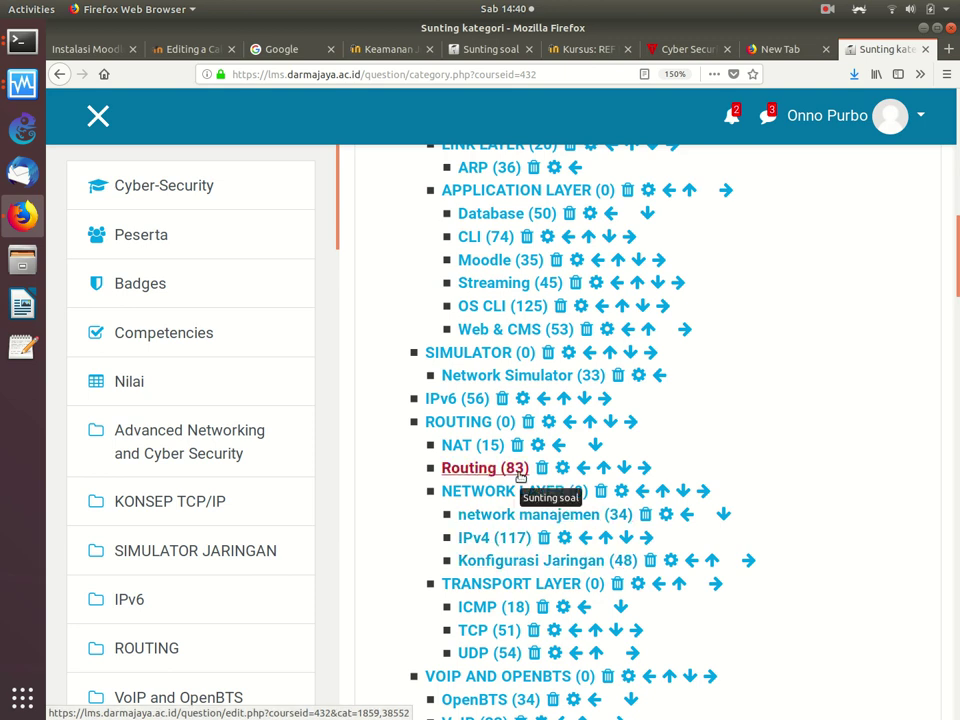
{"action": "scroll", "coordinate": [490, 580], "scroll_direction": "down", "scroll_amount": 4}
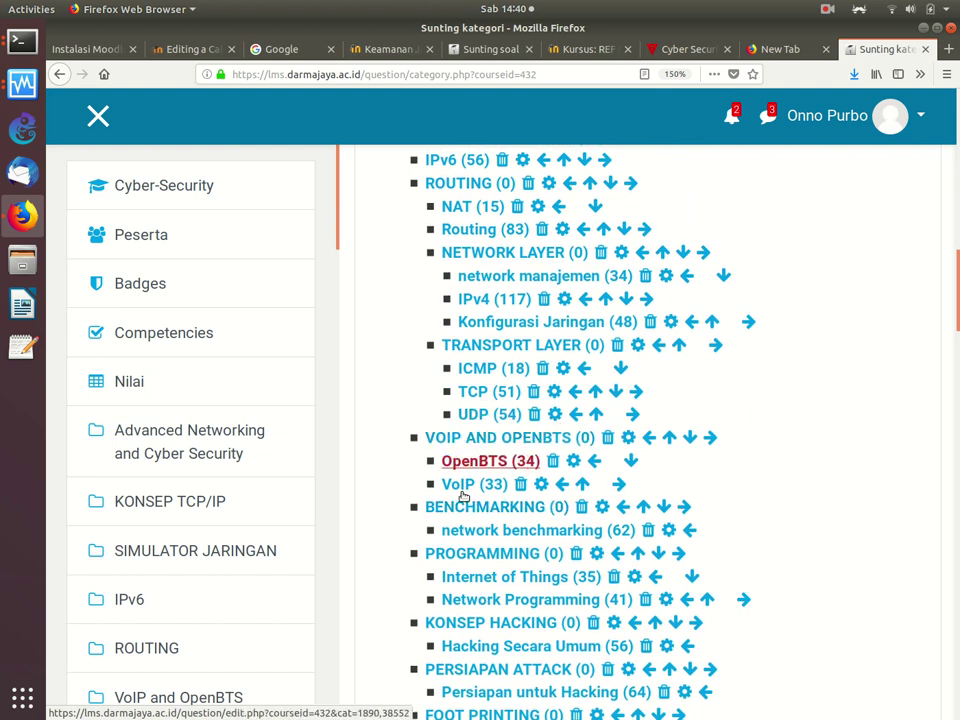
{"action": "scroll", "coordinate": [520, 480], "scroll_direction": "down", "scroll_amount": 3}
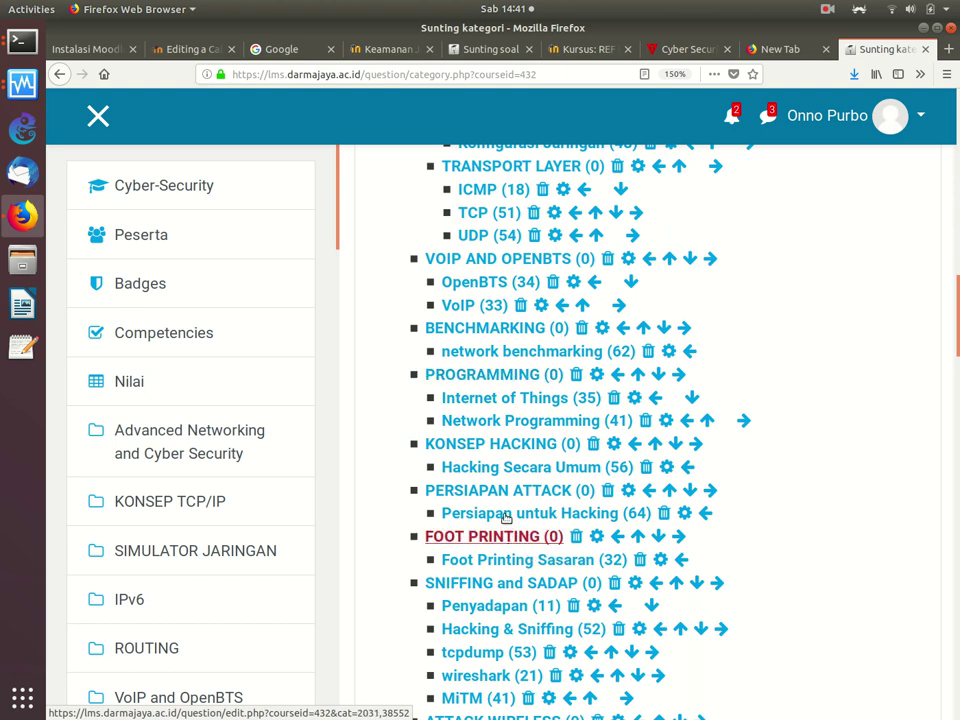
{"action": "scroll", "coordinate": [531, 441], "scroll_direction": "up", "scroll_amount": 15}
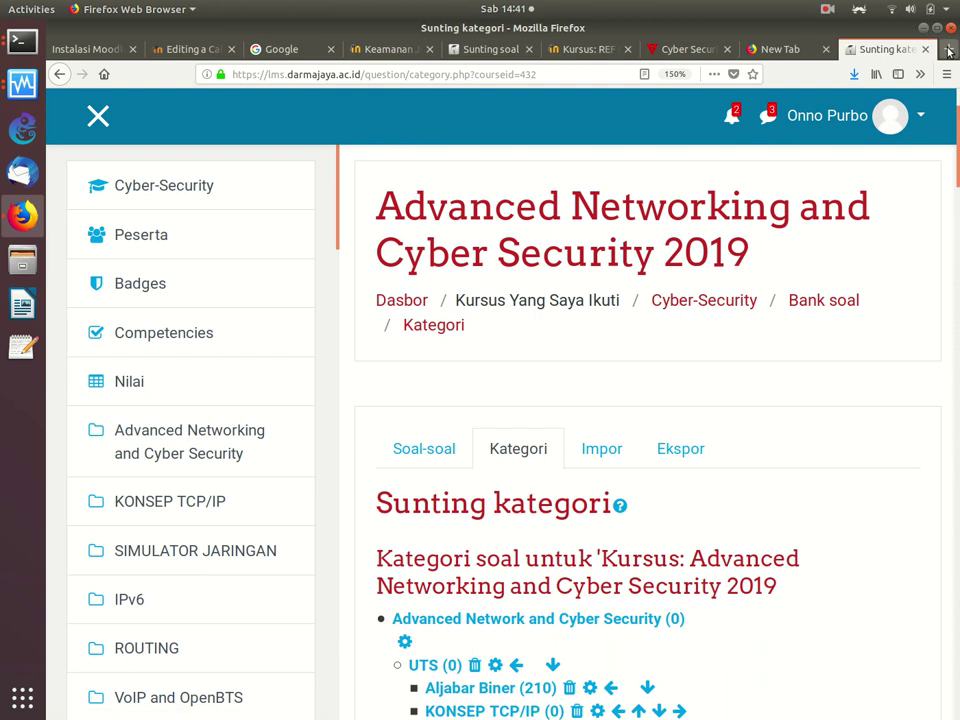
{"action": "key", "text": "ctrl+t"}
{"action": "key", "text": "ctrl+t"}
Step: Return to the categories page and list the questions in Aljabar Biner (210)
{"action": "left_click", "coordinate": [812, 51]}
{"action": "left_click", "coordinate": [720, 49]}
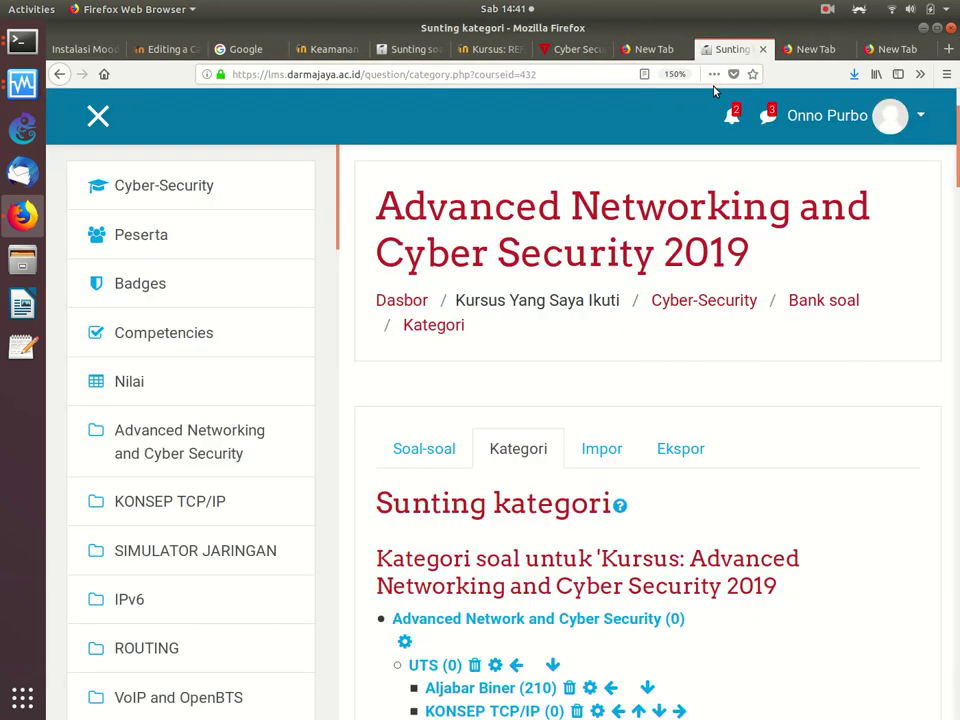
{"action": "scroll", "coordinate": [621, 317], "scroll_direction": "down", "scroll_amount": 3}
{"action": "scroll", "coordinate": [621, 317], "scroll_direction": "down", "scroll_amount": 4}
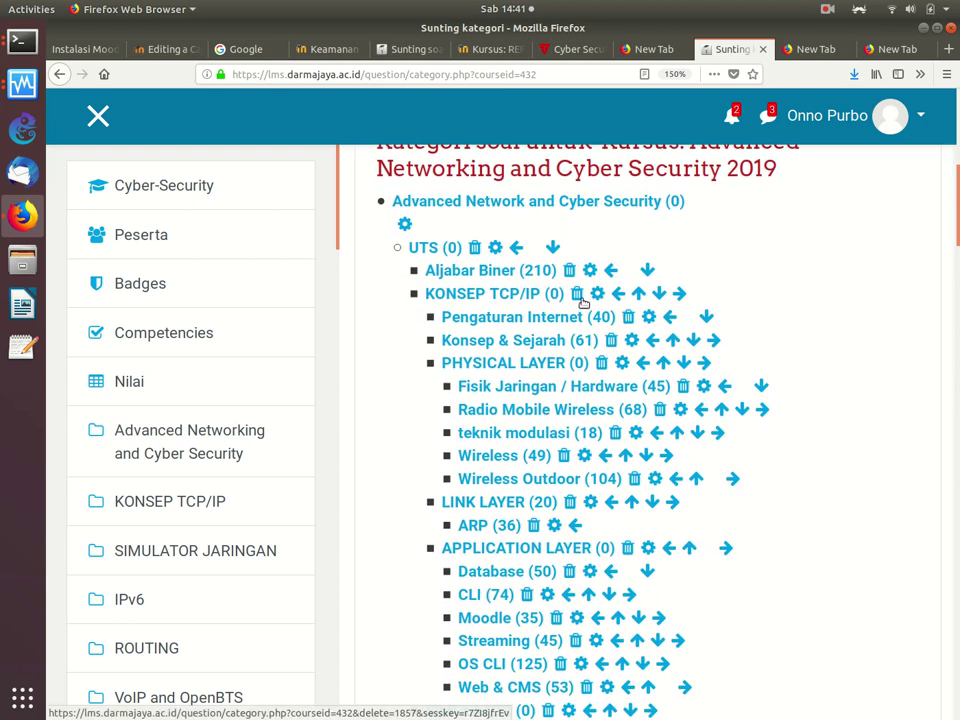
{"action": "left_click", "coordinate": [491, 271]}
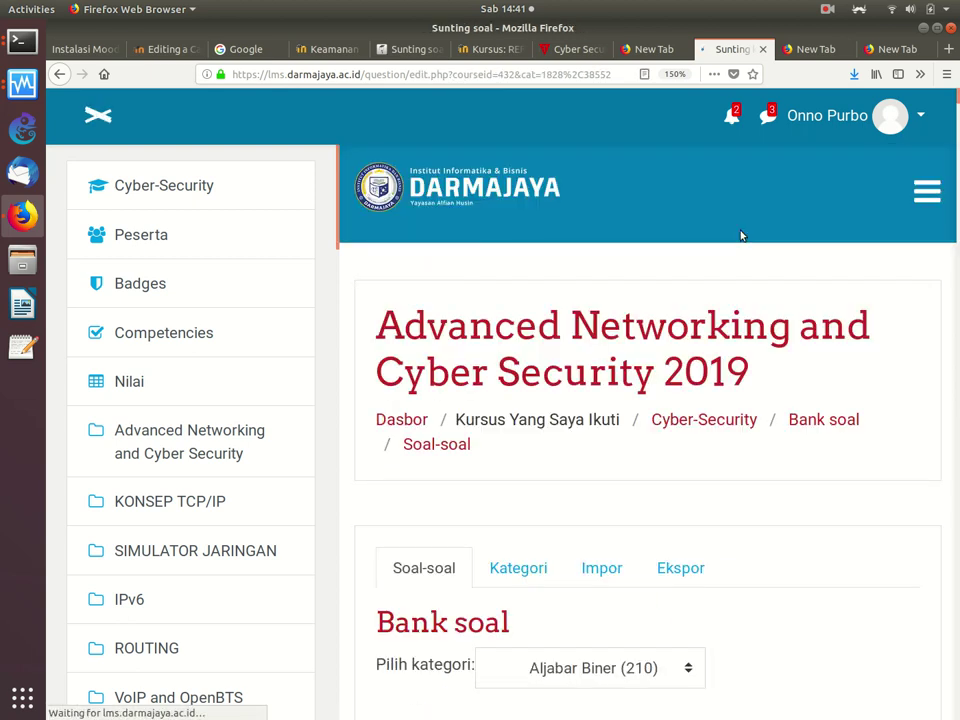
Step: Scroll through the Aljabar Biner question list and open the first question for editing
{"action": "scroll", "coordinate": [681, 386], "scroll_direction": "down", "scroll_amount": 1}
{"action": "scroll", "coordinate": [681, 386], "scroll_direction": "down", "scroll_amount": 10}
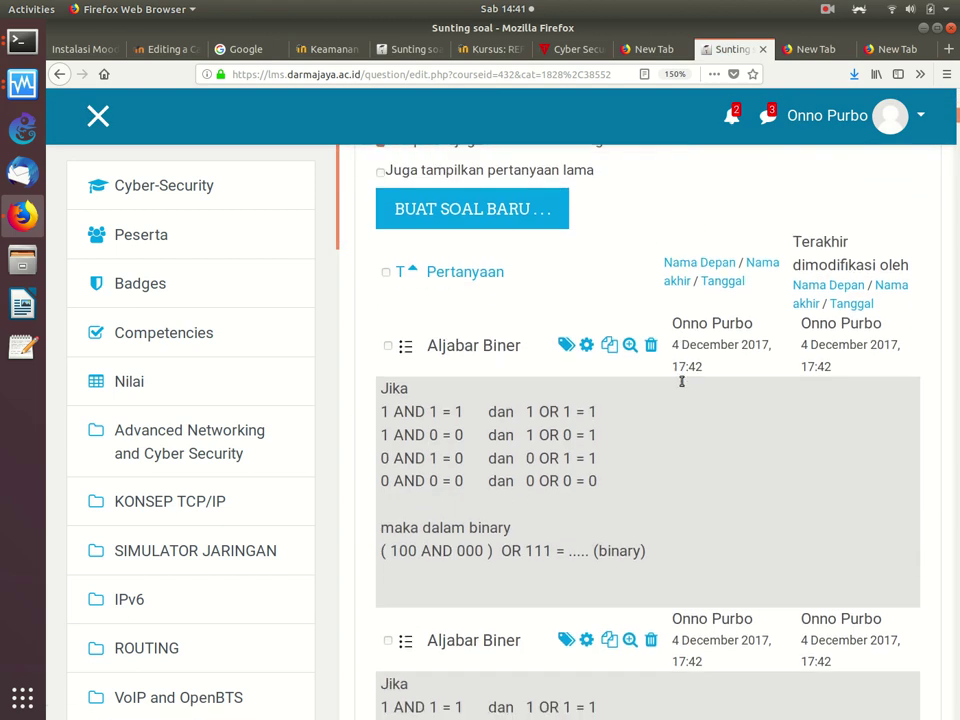
{"action": "scroll", "coordinate": [681, 386], "scroll_direction": "up", "scroll_amount": 1}
{"action": "scroll", "coordinate": [681, 386], "scroll_direction": "up", "scroll_amount": 1}
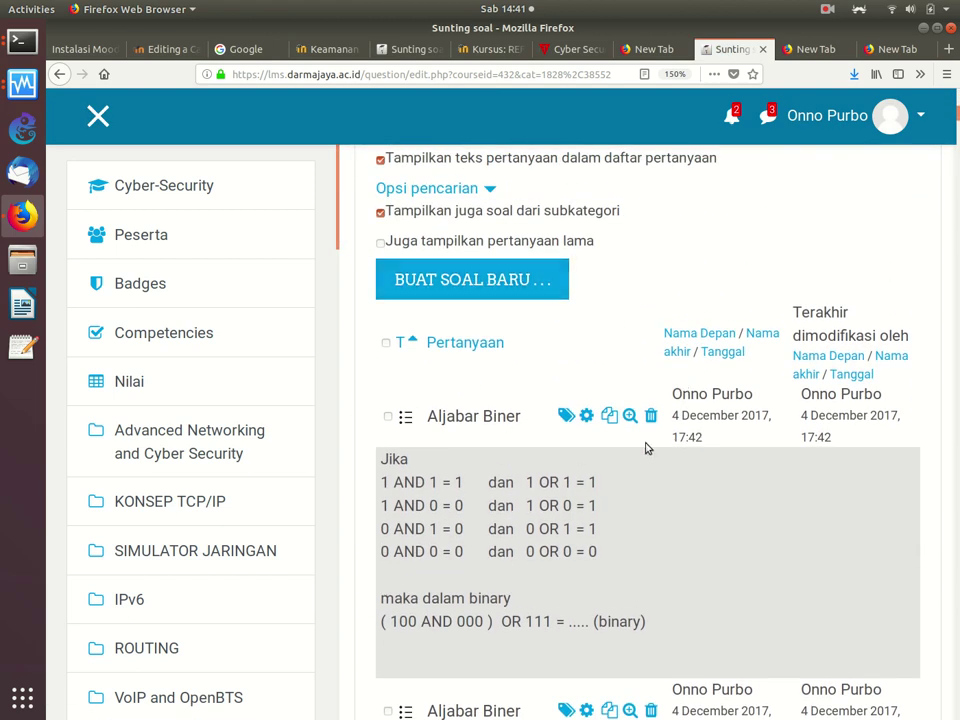
{"action": "scroll", "coordinate": [626, 420], "scroll_direction": "down", "scroll_amount": 3}
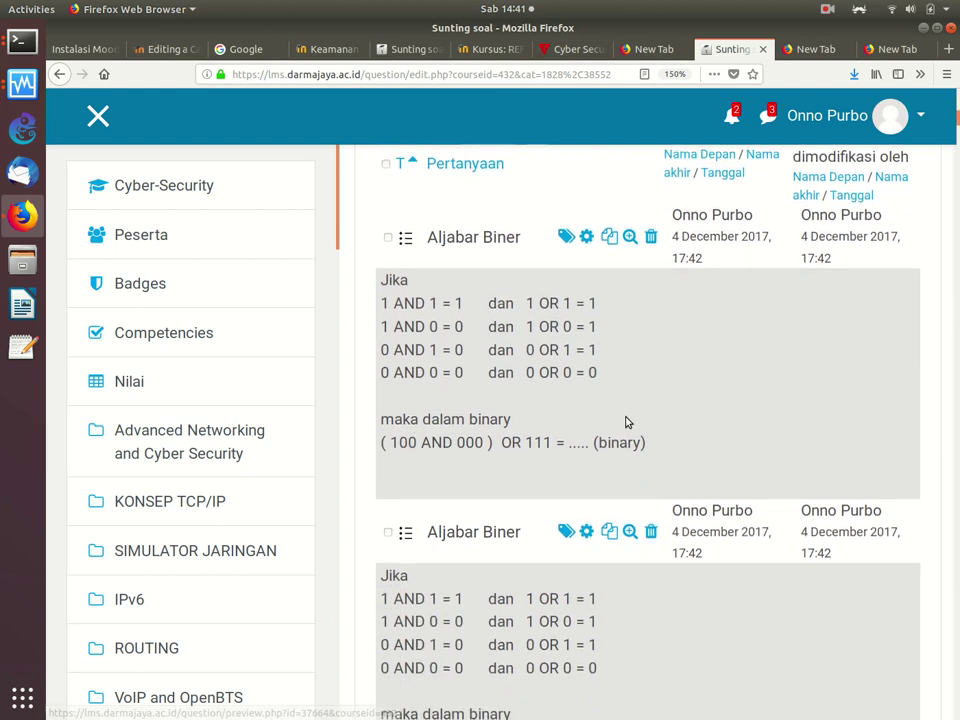
{"action": "scroll", "coordinate": [585, 330], "scroll_direction": "down", "scroll_amount": 1}
{"action": "scroll", "coordinate": [585, 330], "scroll_direction": "up", "scroll_amount": 3}
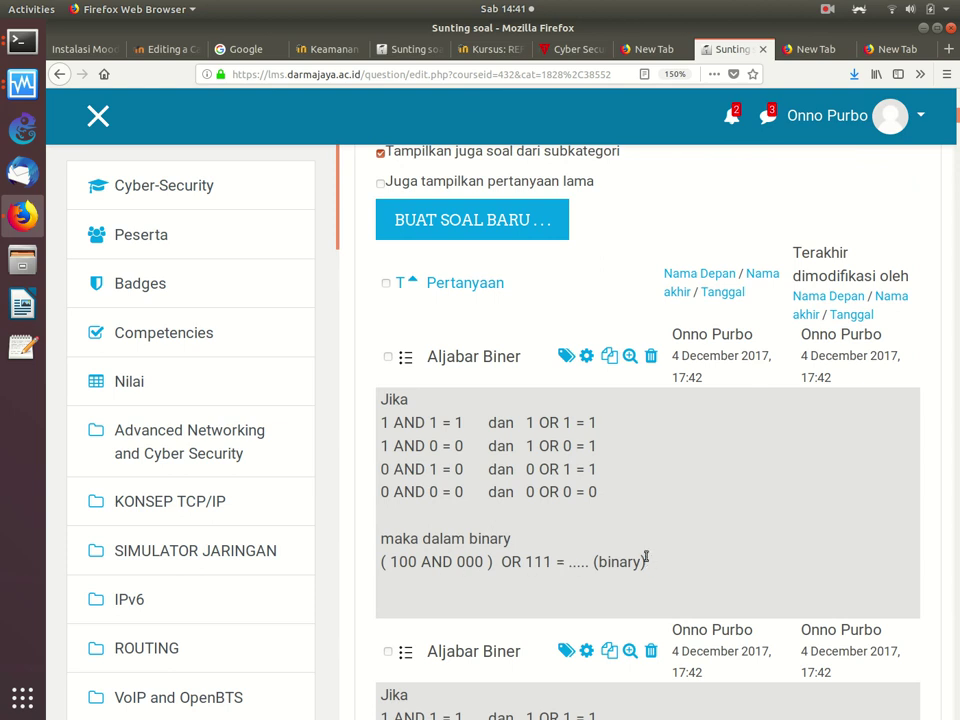
{"action": "scroll", "coordinate": [612, 466], "scroll_direction": "down", "scroll_amount": 3}
{"action": "scroll", "coordinate": [619, 390], "scroll_direction": "up", "scroll_amount": 2}
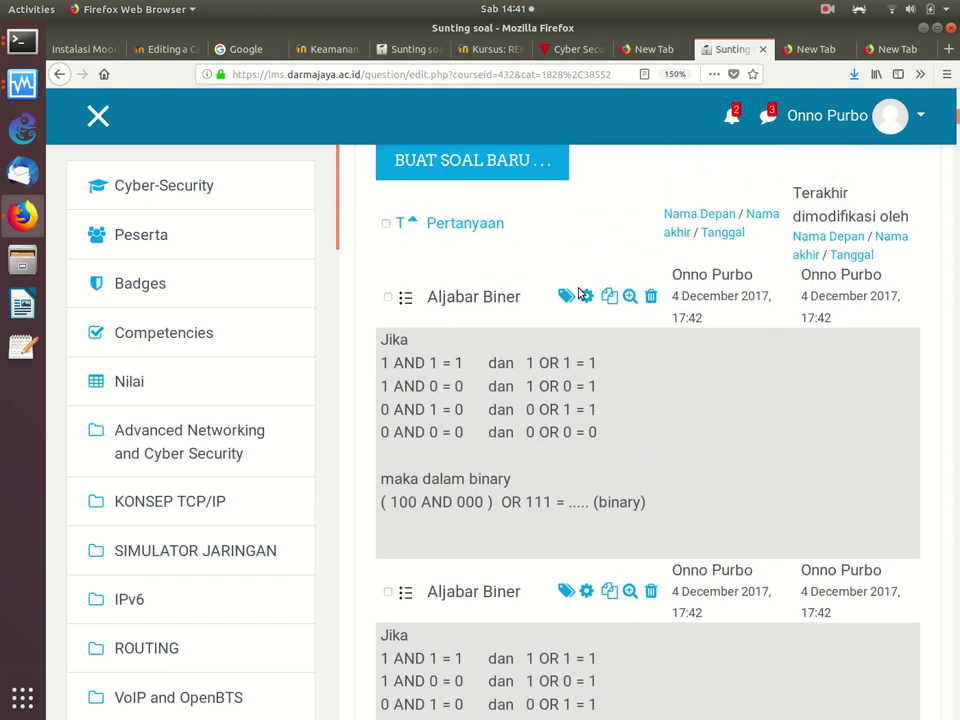
{"action": "left_click", "coordinate": [588, 296]}
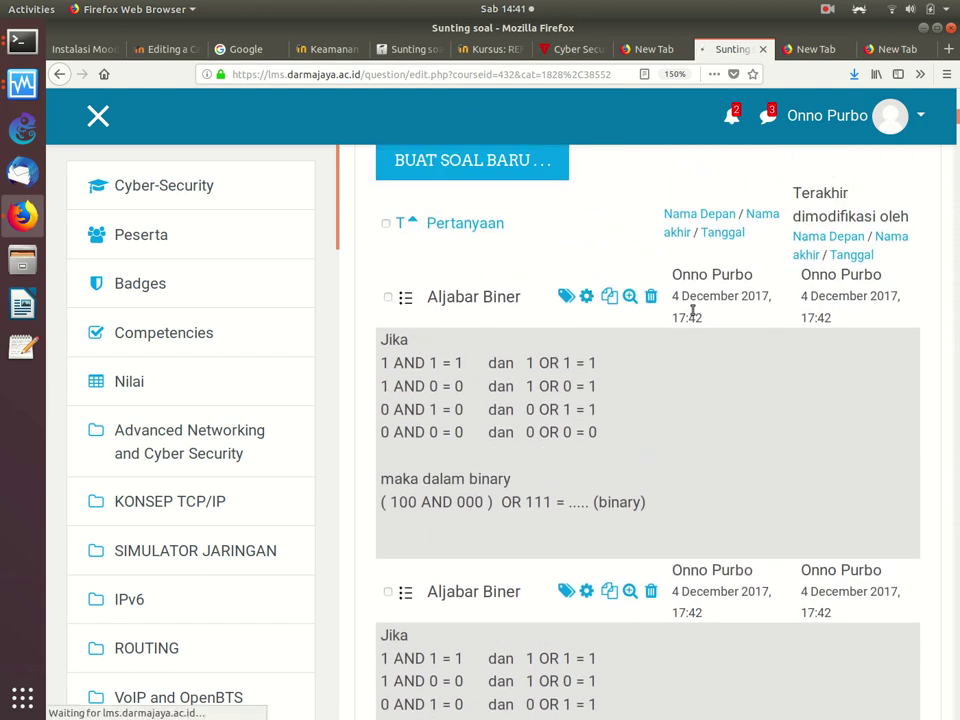
{"action": "scroll", "coordinate": [692, 312], "scroll_direction": "down", "scroll_amount": 5}
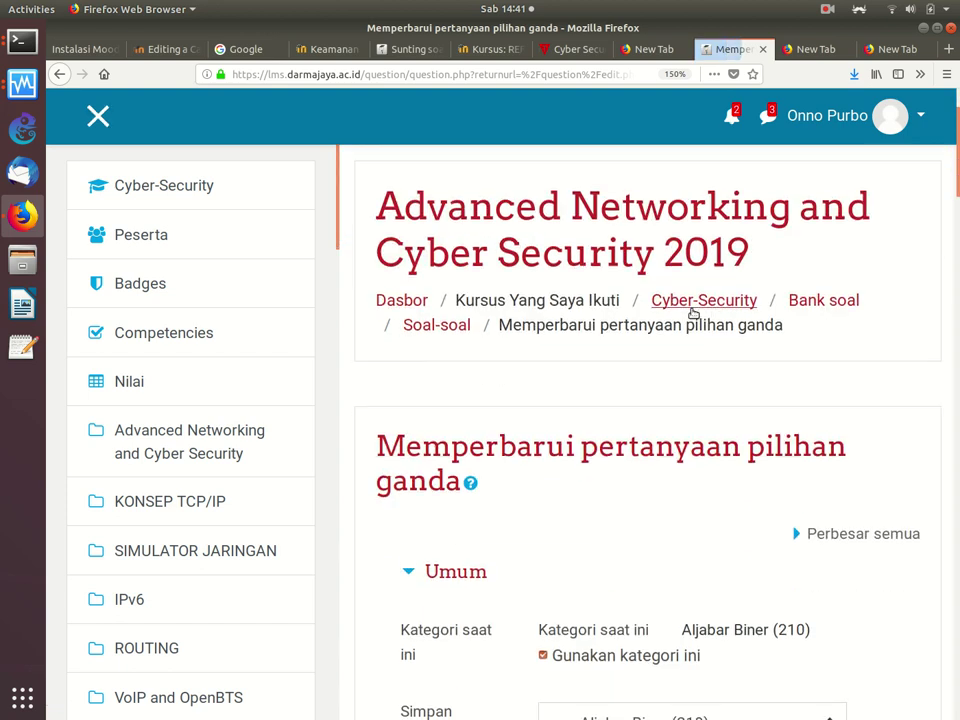
{"action": "scroll", "coordinate": [693, 313], "scroll_direction": "down", "scroll_amount": 6}
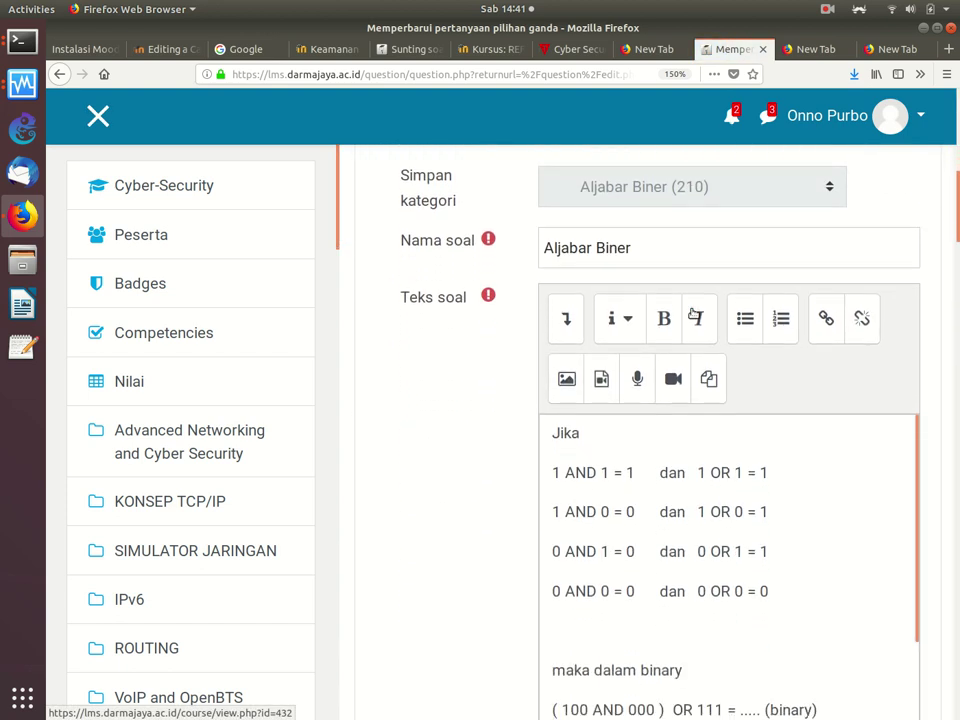
{"action": "scroll", "coordinate": [693, 313], "scroll_direction": "down", "scroll_amount": 7}
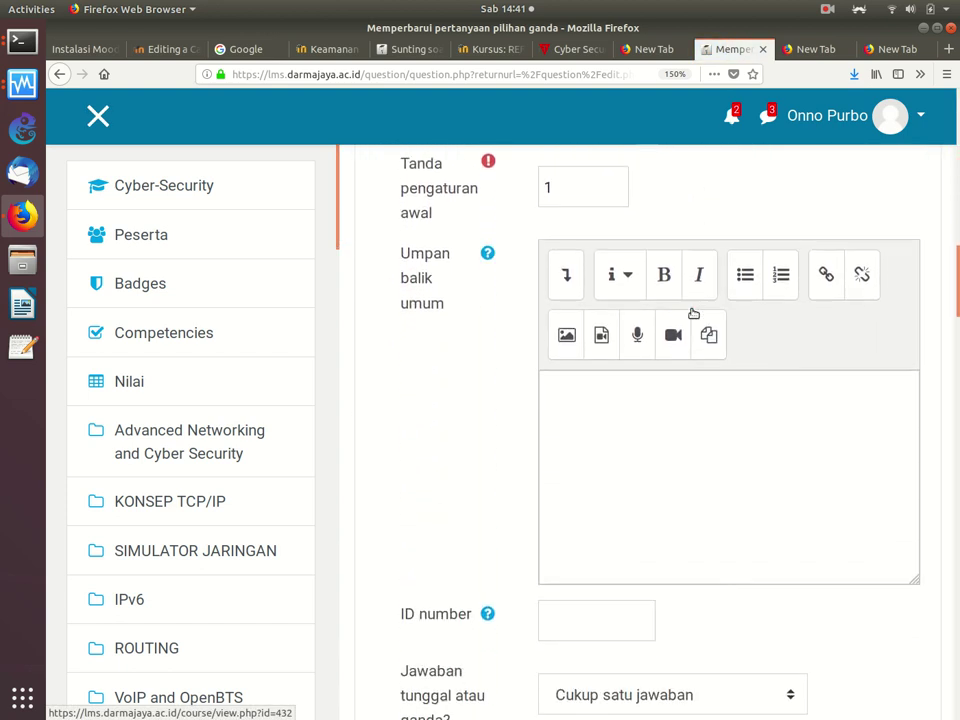
{"action": "scroll", "coordinate": [693, 313], "scroll_direction": "down", "scroll_amount": 2}
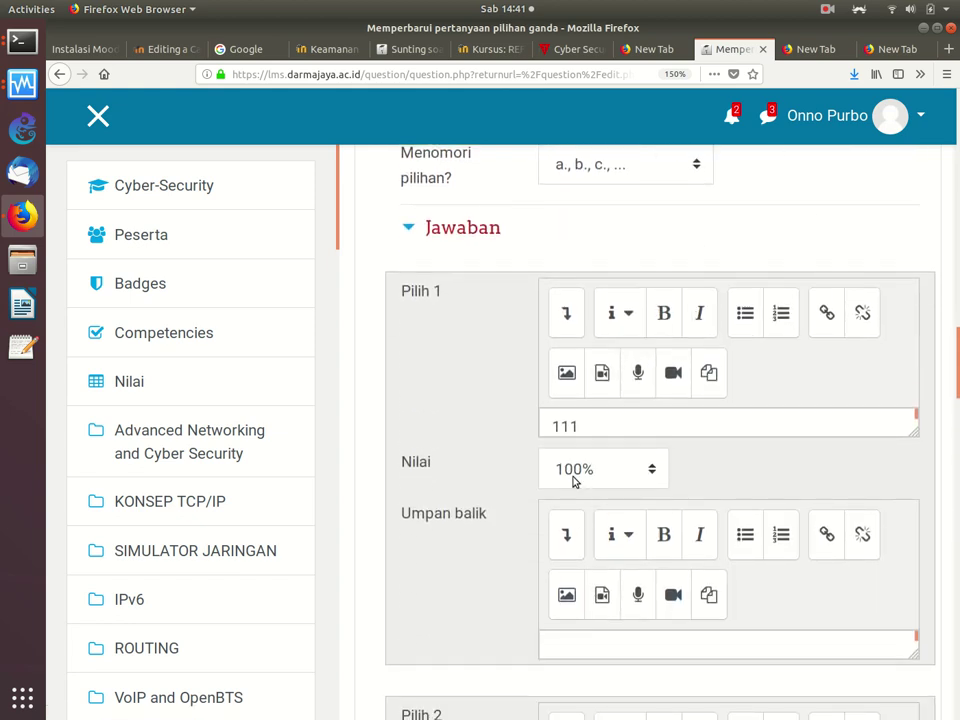
{"action": "scroll", "coordinate": [575, 482], "scroll_direction": "down", "scroll_amount": 4}
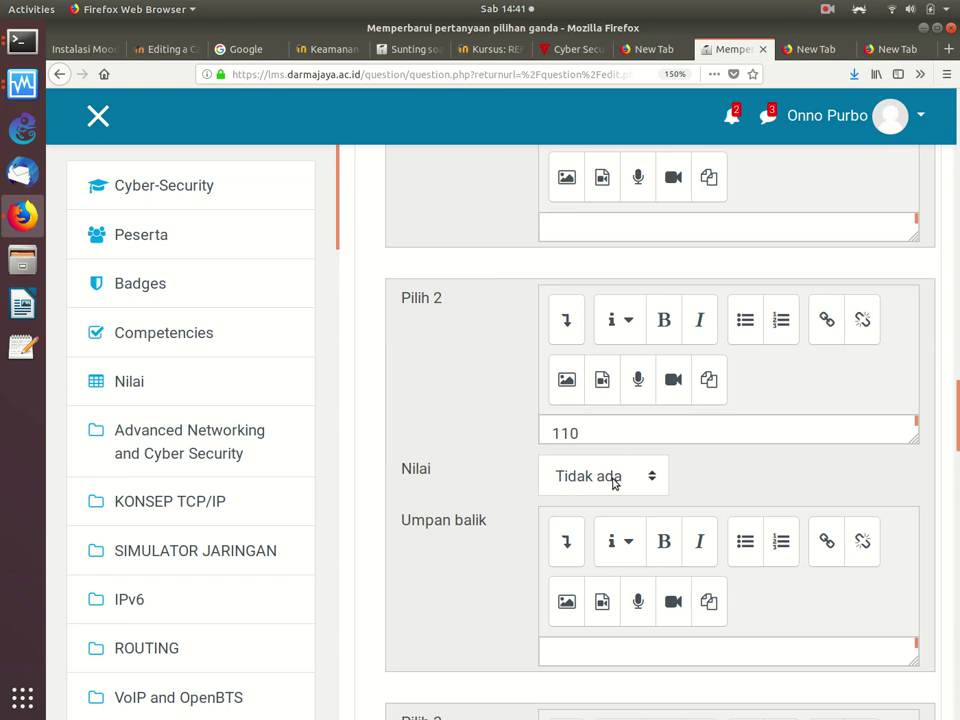
{"action": "scroll", "coordinate": [613, 480], "scroll_direction": "down", "scroll_amount": 2}
{"action": "scroll", "coordinate": [613, 480], "scroll_direction": "down", "scroll_amount": 2}
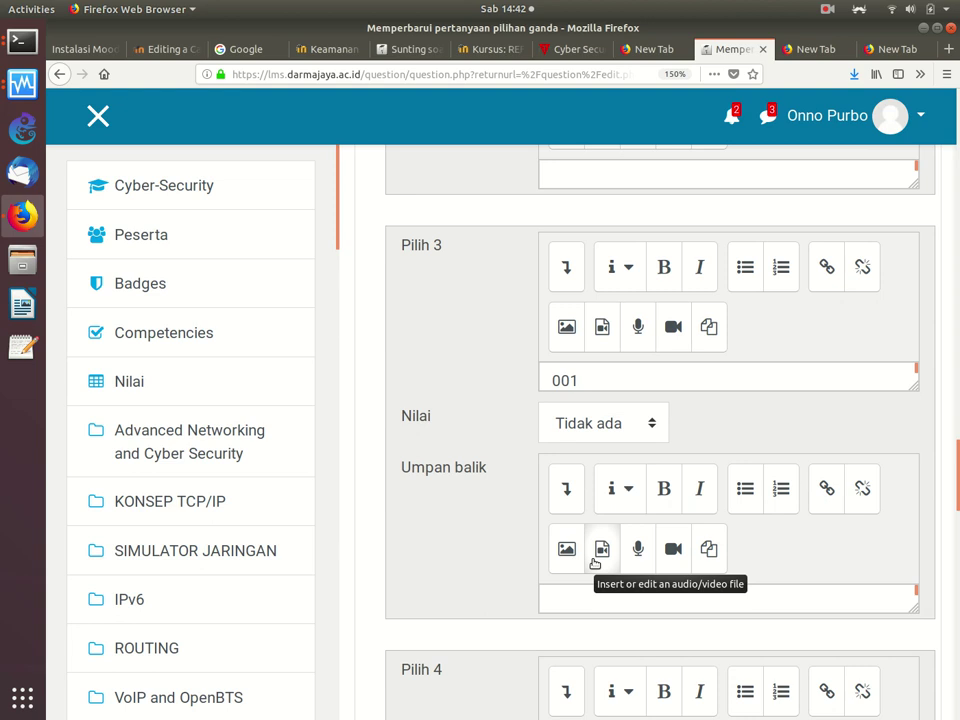
{"action": "scroll", "coordinate": [594, 563], "scroll_direction": "down", "scroll_amount": 4}
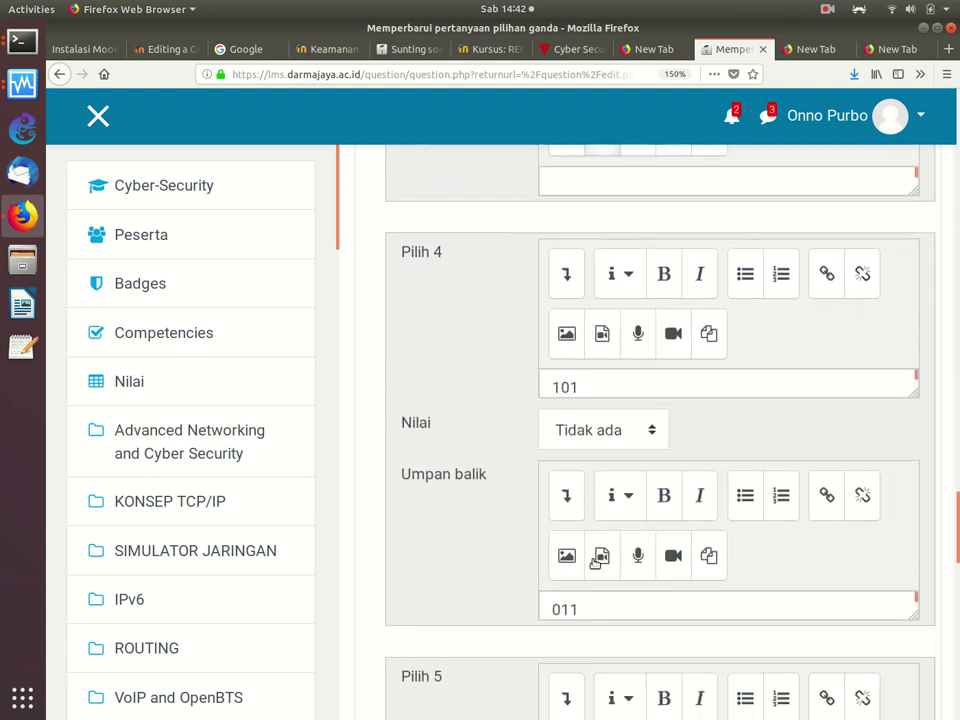
{"action": "scroll", "coordinate": [594, 561], "scroll_direction": "up", "scroll_amount": 20}
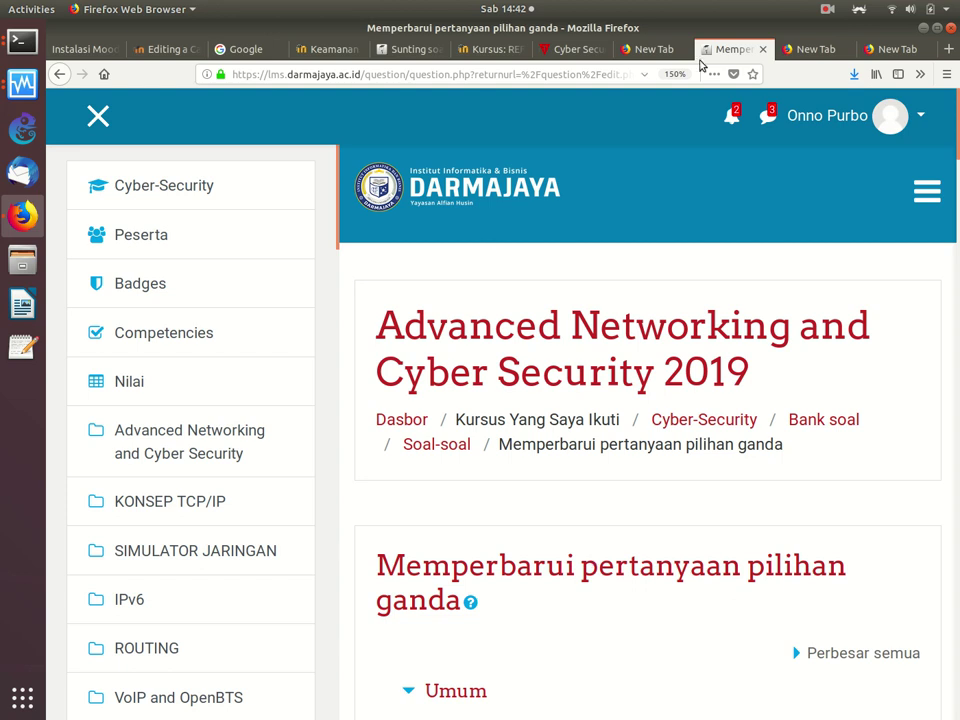
Step: Load the Darmajaya LMS site ('lms.dar') in the empty tab
{"action": "left_click", "coordinate": [815, 49]}
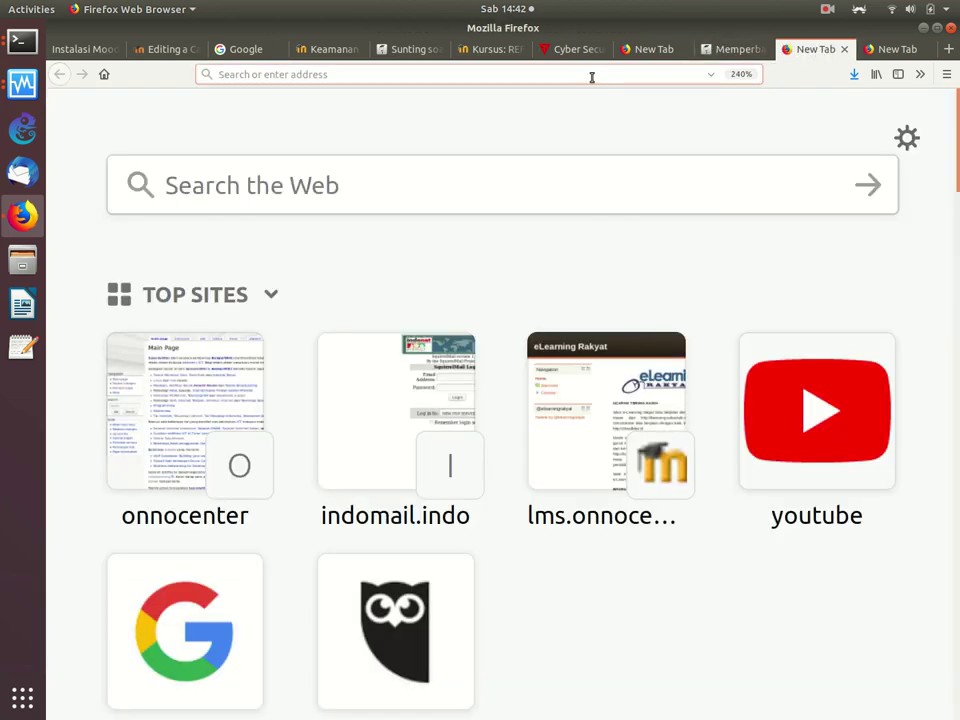
{"action": "type", "text": "lms.darmajaya.ac.id/"}
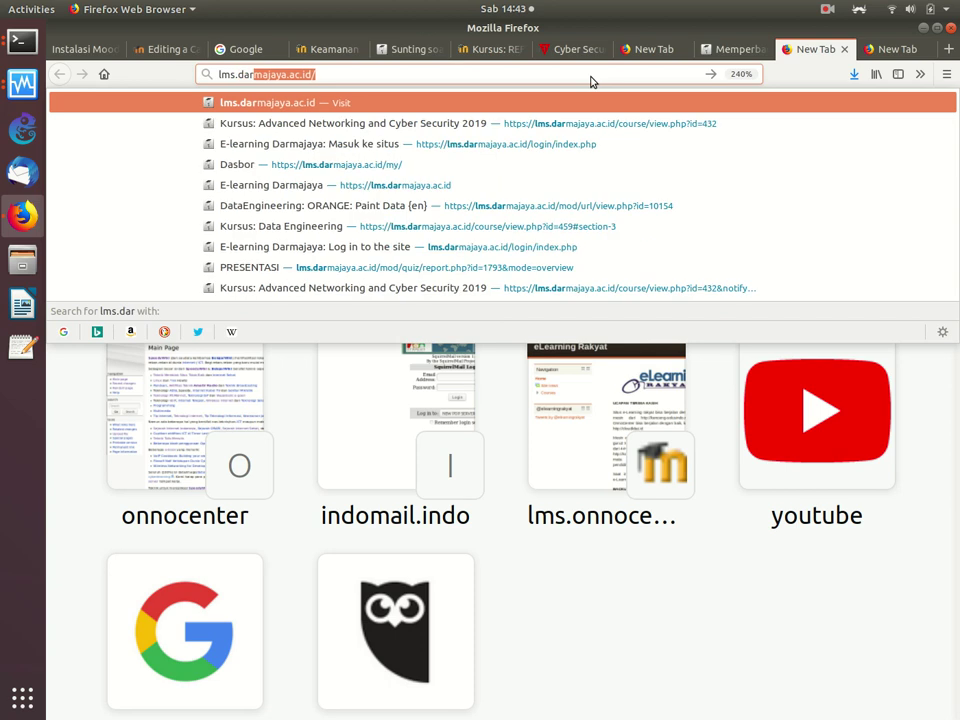
{"action": "key", "text": "Return"}
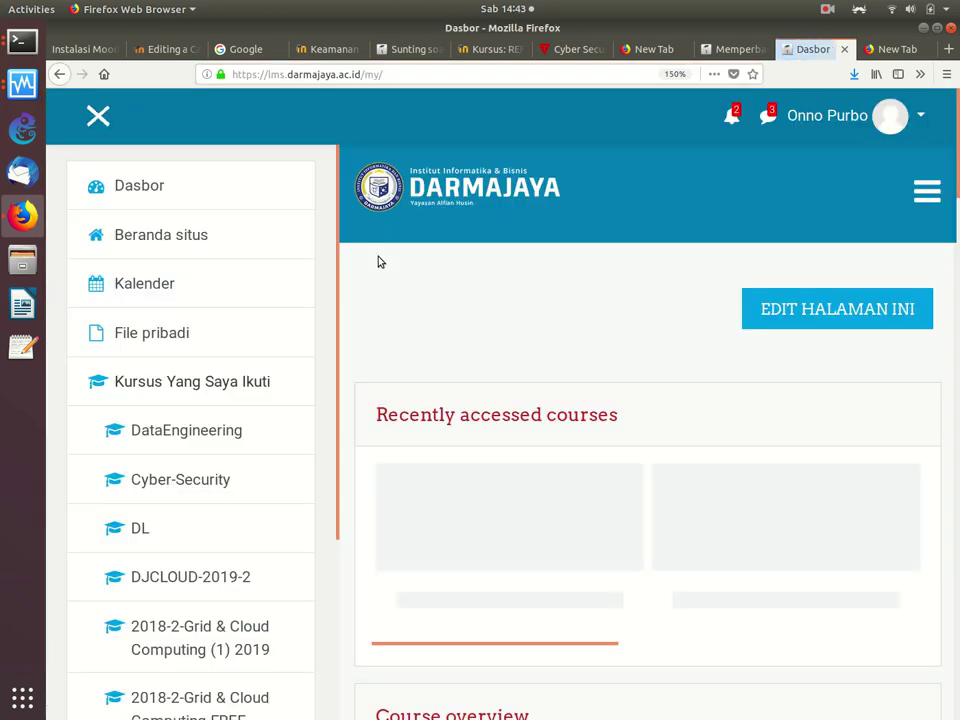
Step: Open the Advanced Networking and Cyber Security course and its KUIS KONSEP TCP/IP link
{"action": "scroll", "coordinate": [484, 289], "scroll_direction": "down", "scroll_amount": 2}
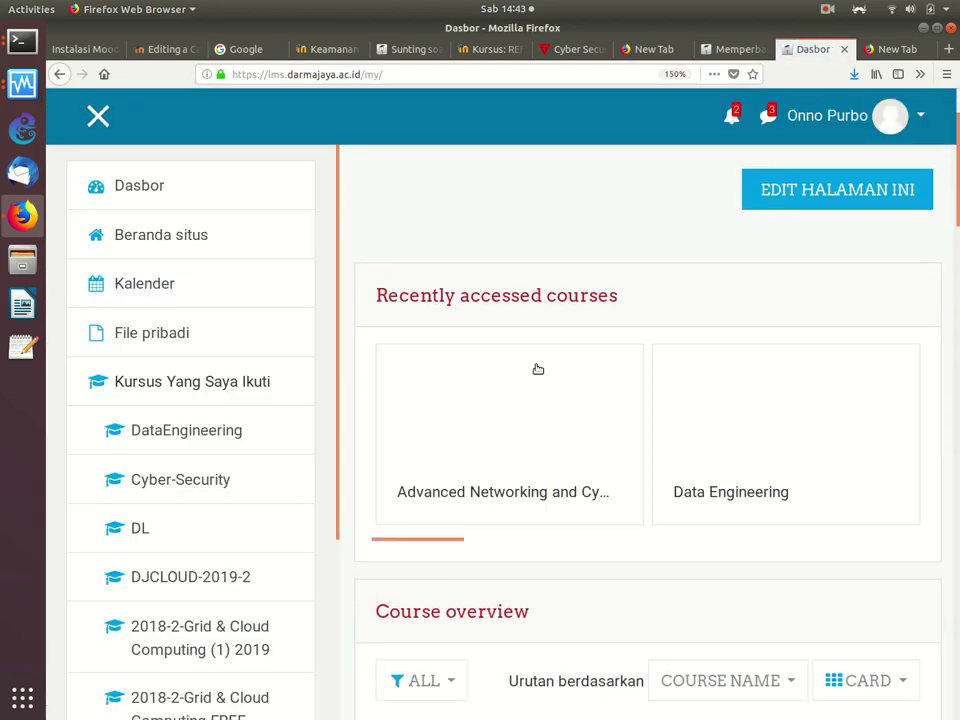
{"action": "left_click", "coordinate": [532, 375]}
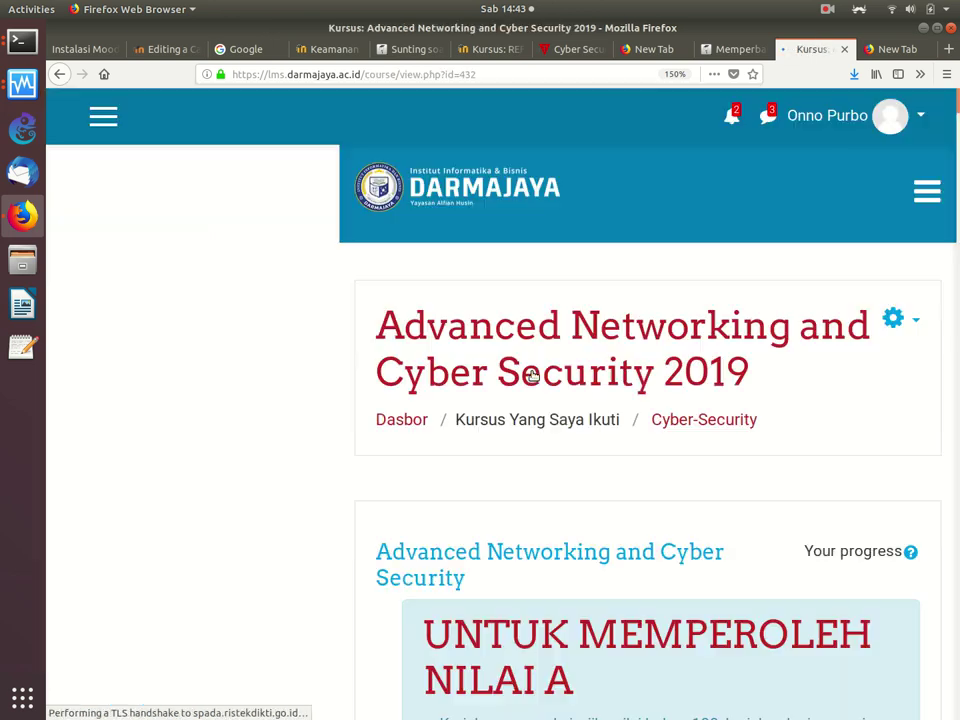
{"action": "scroll", "coordinate": [534, 376], "scroll_direction": "down", "scroll_amount": 10}
{"action": "scroll", "coordinate": [532, 376], "scroll_direction": "down", "scroll_amount": 3}
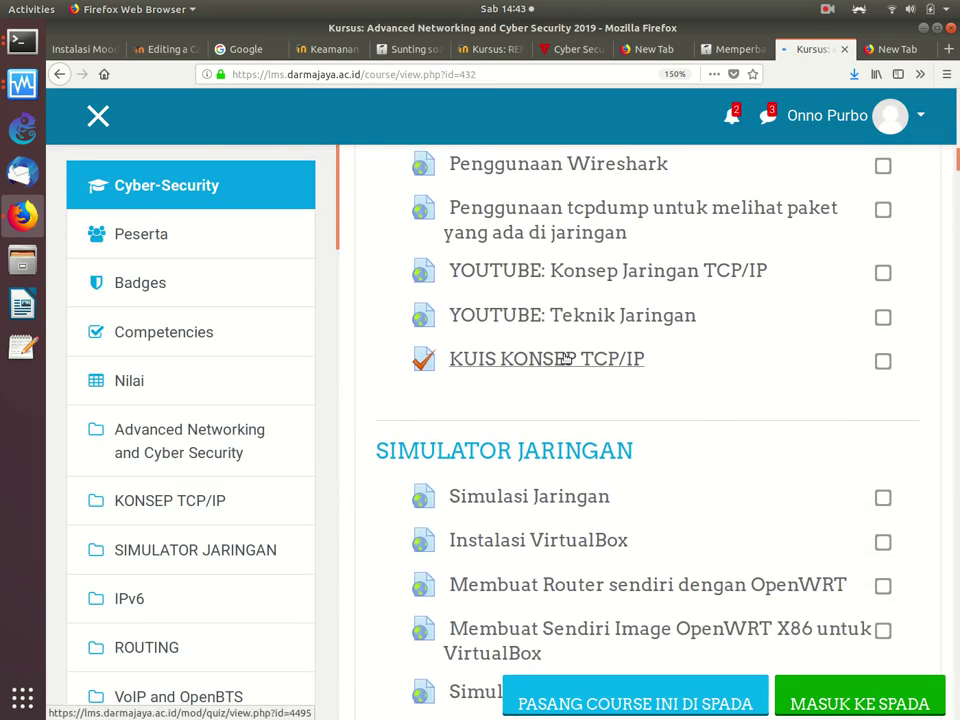
{"action": "left_click", "coordinate": [566, 358]}
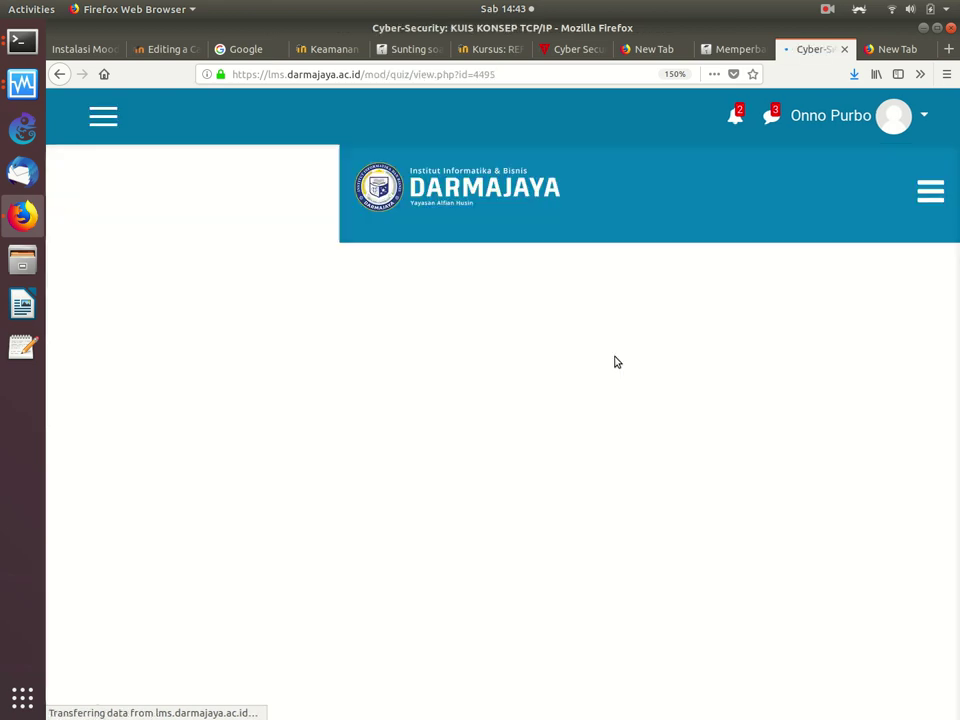
Step: Open the KUIS KONSEP TCP/IP Edit quiz page to view its six random questions
{"action": "scroll", "coordinate": [614, 357], "scroll_direction": "down", "scroll_amount": 7}
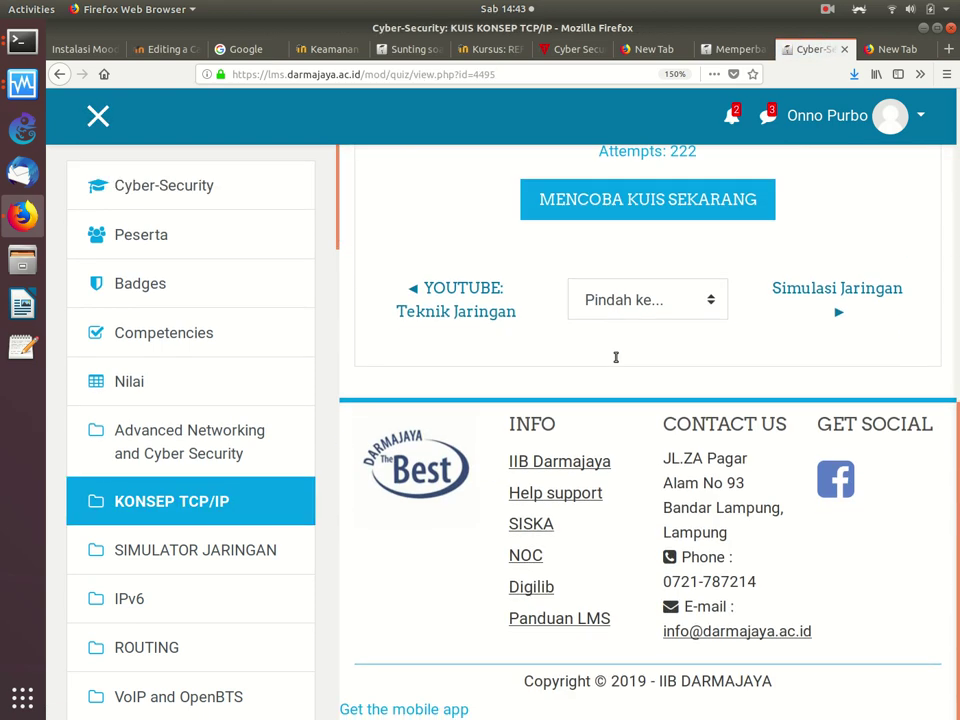
{"action": "scroll", "coordinate": [616, 357], "scroll_direction": "up", "scroll_amount": 5}
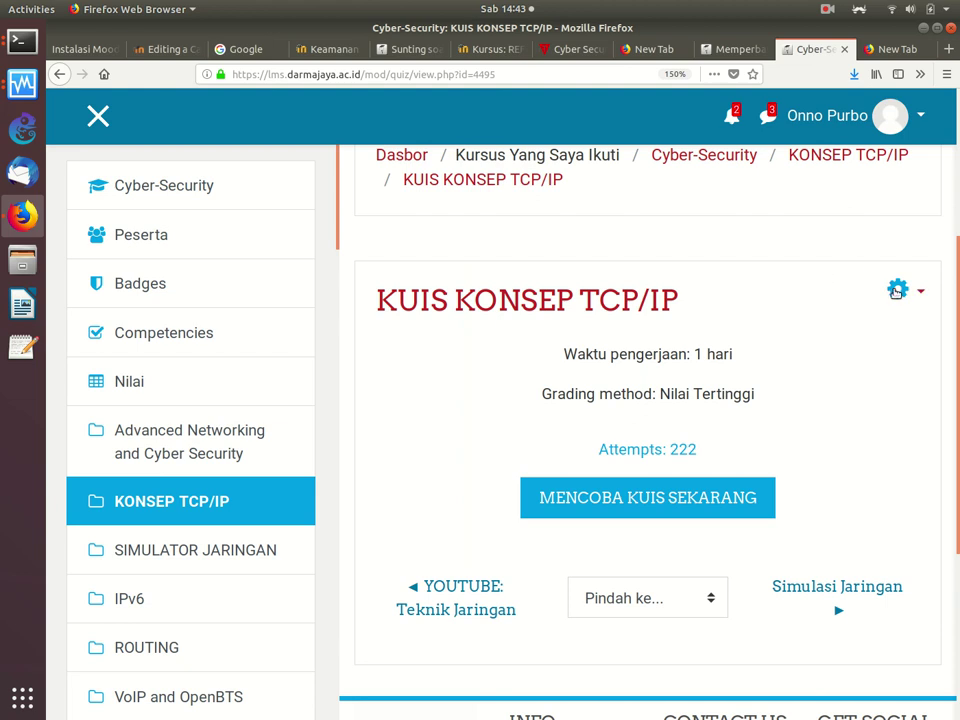
{"action": "left_click", "coordinate": [893, 290]}
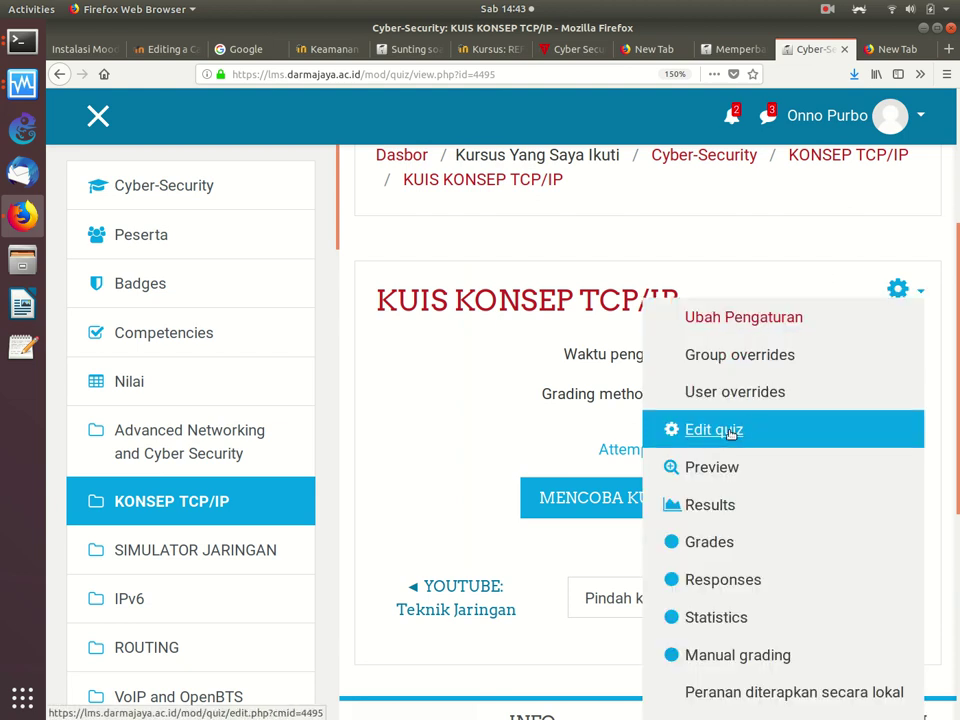
{"action": "left_click", "coordinate": [731, 430]}
{"action": "scroll", "coordinate": [730, 436], "scroll_direction": "down", "scroll_amount": 5}
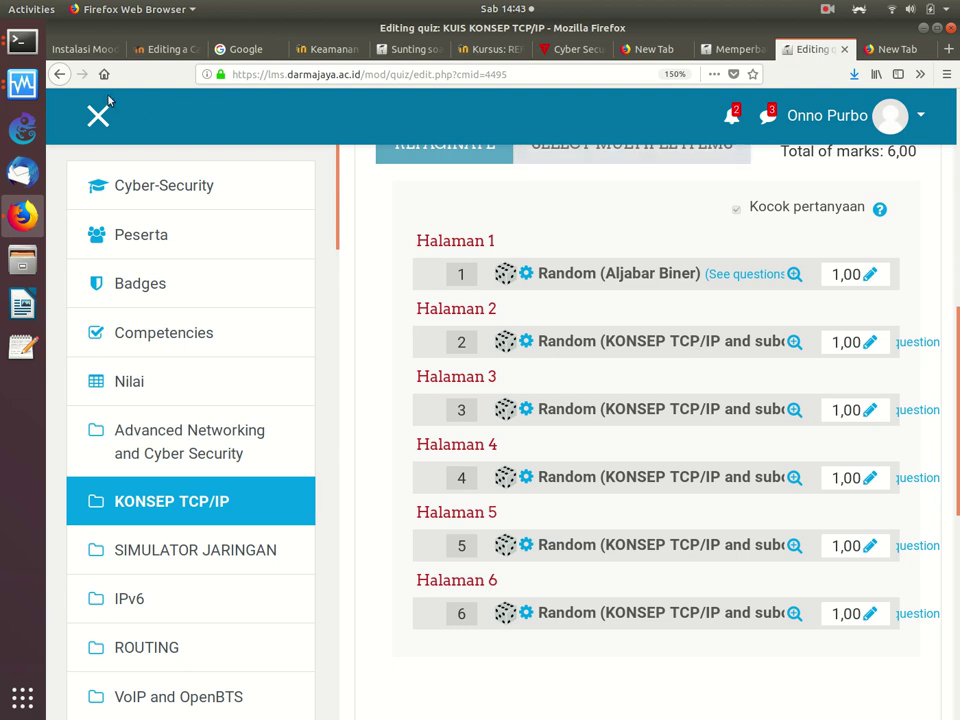
Step: Go back twice to the course page and scroll down to the SIMULATOR JARINGAN and IPv6 topics
{"action": "left_click", "coordinate": [60, 75]}
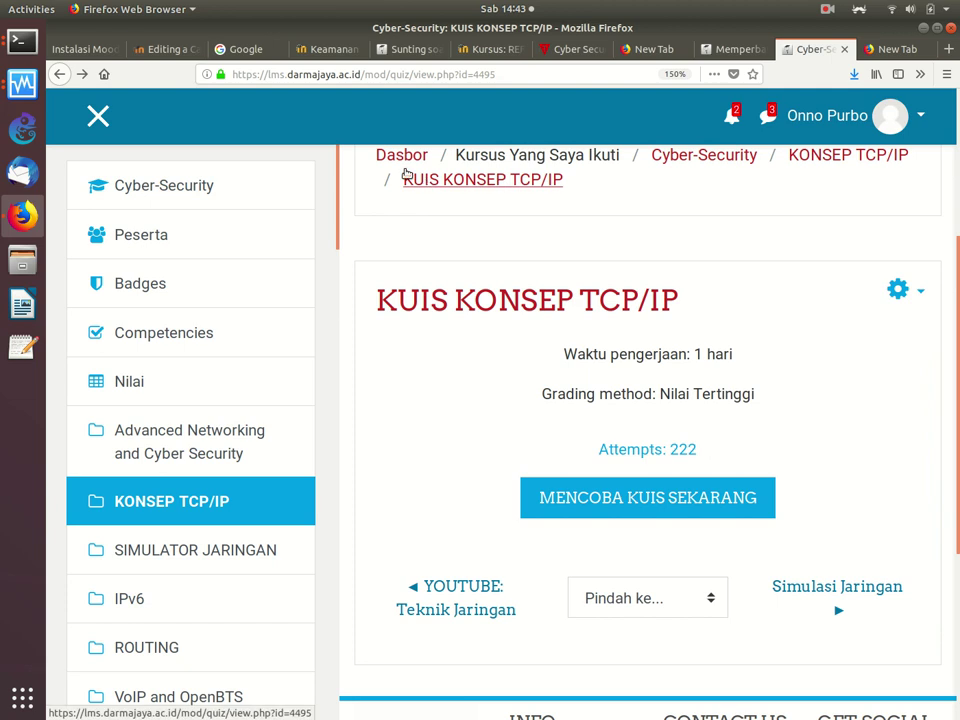
{"action": "left_click", "coordinate": [60, 74]}
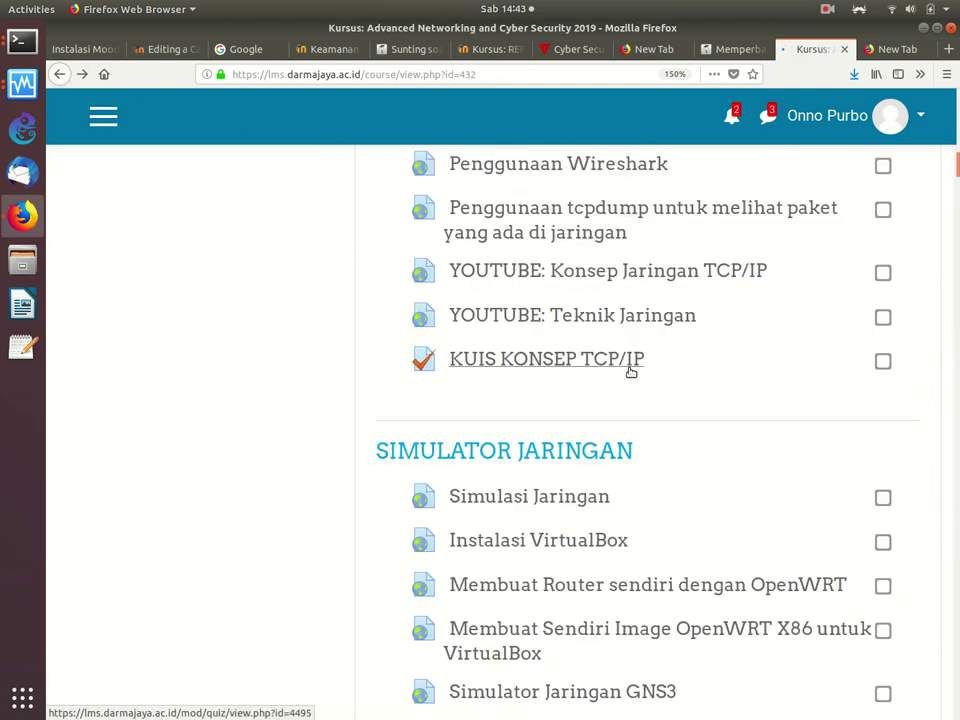
{"action": "scroll", "coordinate": [632, 368], "scroll_direction": "down", "scroll_amount": 3}
{"action": "scroll", "coordinate": [632, 372], "scroll_direction": "down", "scroll_amount": 10}
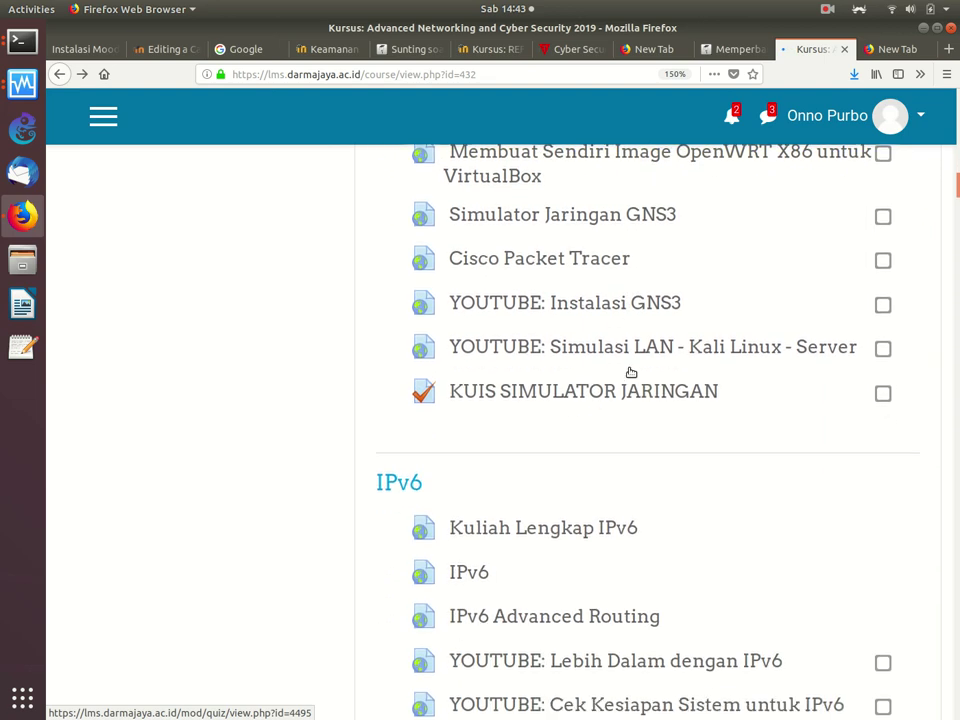
Step: Open KUIS IPv6 and its Edit quiz page showing one Aljabar Biner and five IPv6 random questions
{"action": "scroll", "coordinate": [632, 372], "scroll_direction": "down", "scroll_amount": 2}
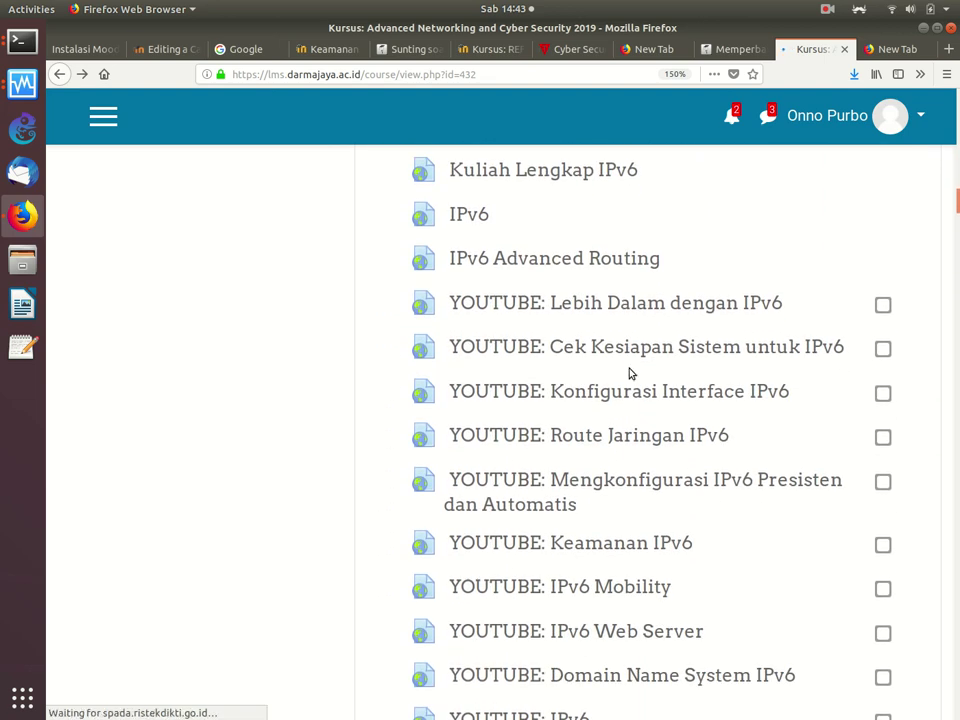
{"action": "scroll", "coordinate": [630, 373], "scroll_direction": "down", "scroll_amount": 3}
{"action": "scroll", "coordinate": [630, 372], "scroll_direction": "down", "scroll_amount": 3}
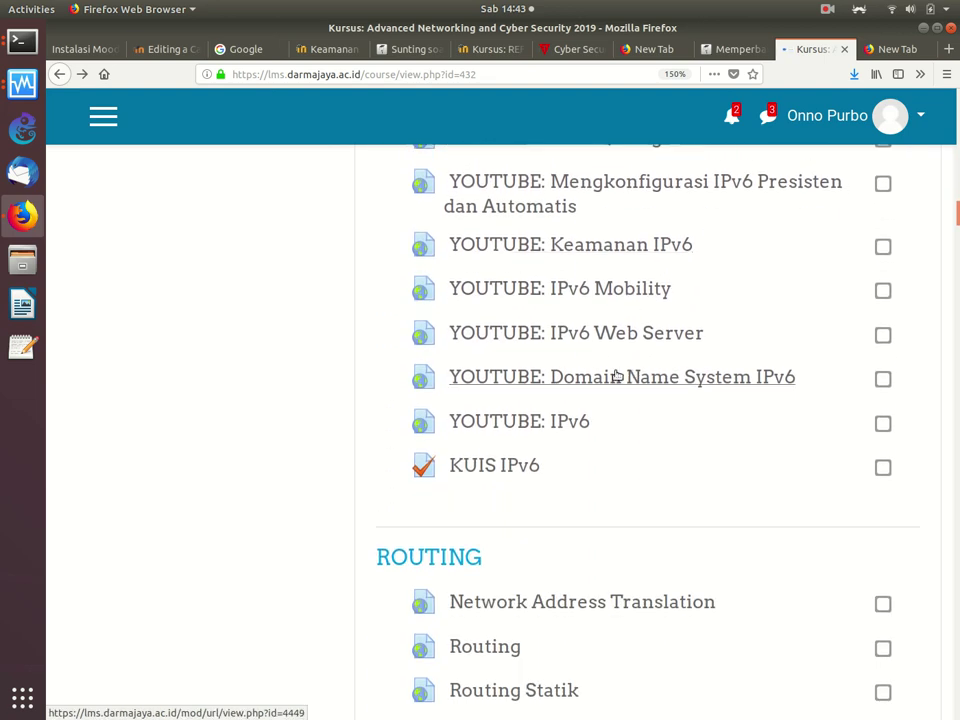
{"action": "left_click", "coordinate": [510, 465]}
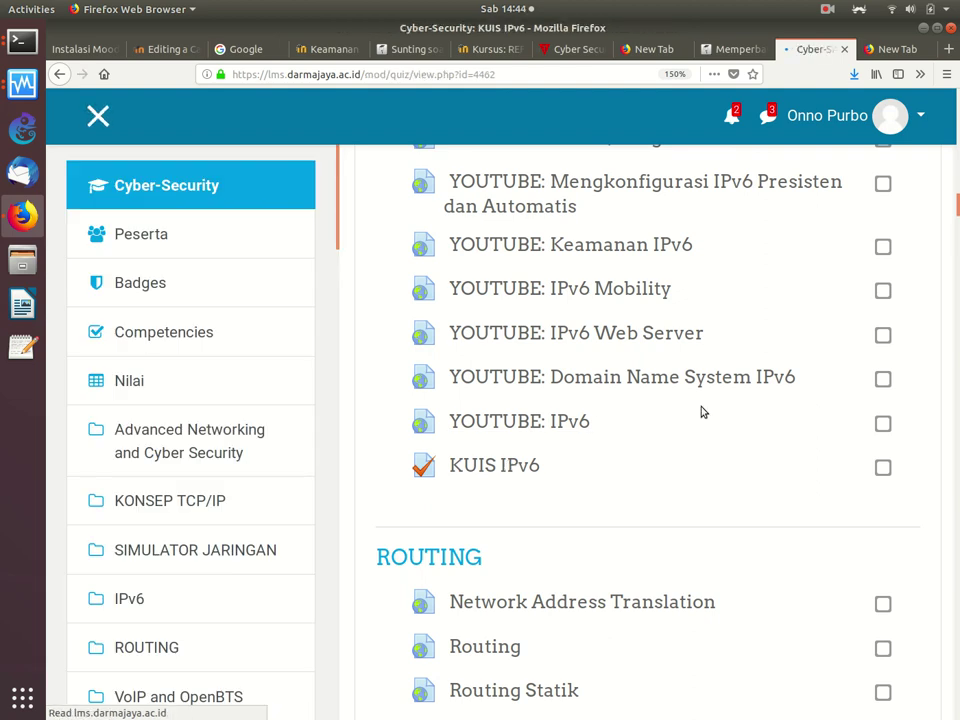
{"action": "scroll", "coordinate": [702, 412], "scroll_direction": "down", "scroll_amount": 5}
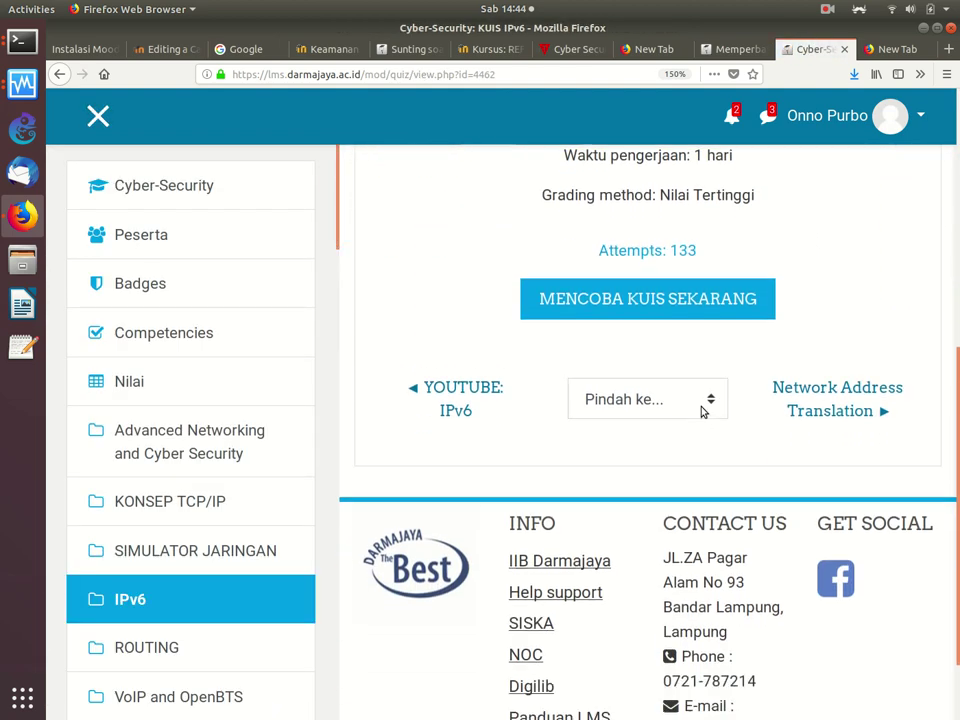
{"action": "scroll", "coordinate": [702, 412], "scroll_direction": "up", "scroll_amount": 2}
{"action": "scroll", "coordinate": [702, 412], "scroll_direction": "up", "scroll_amount": 4}
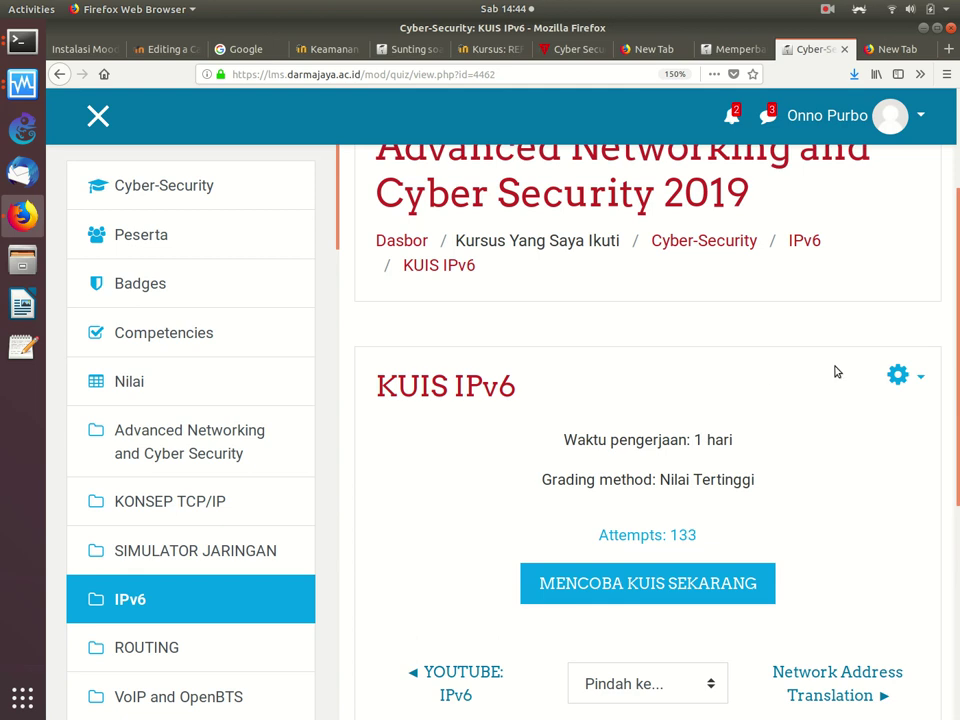
{"action": "left_click", "coordinate": [895, 378]}
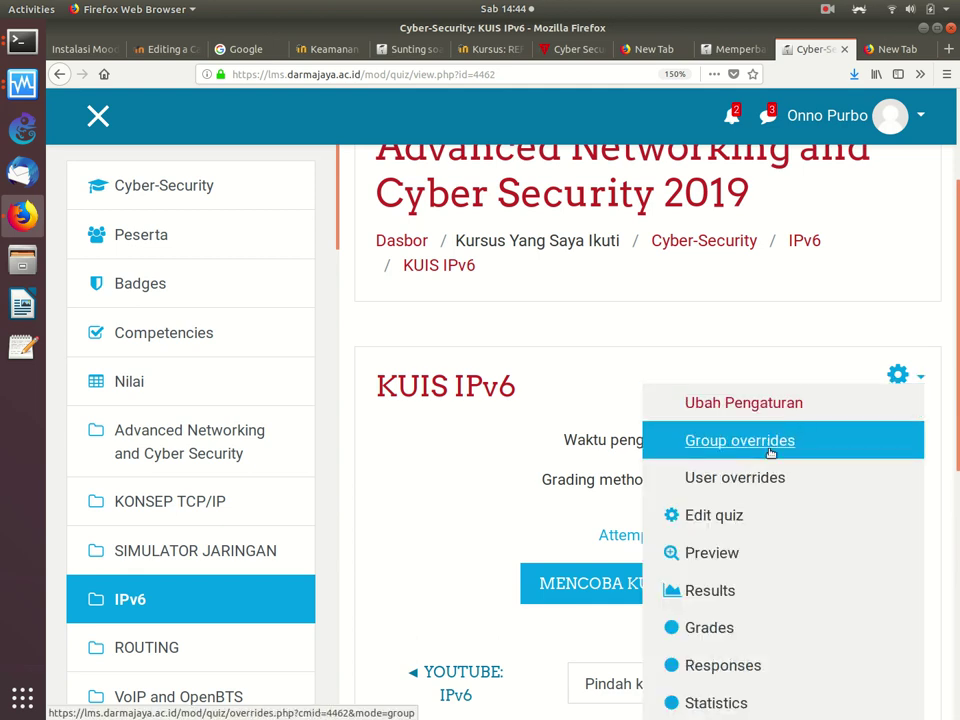
{"action": "left_click", "coordinate": [745, 514]}
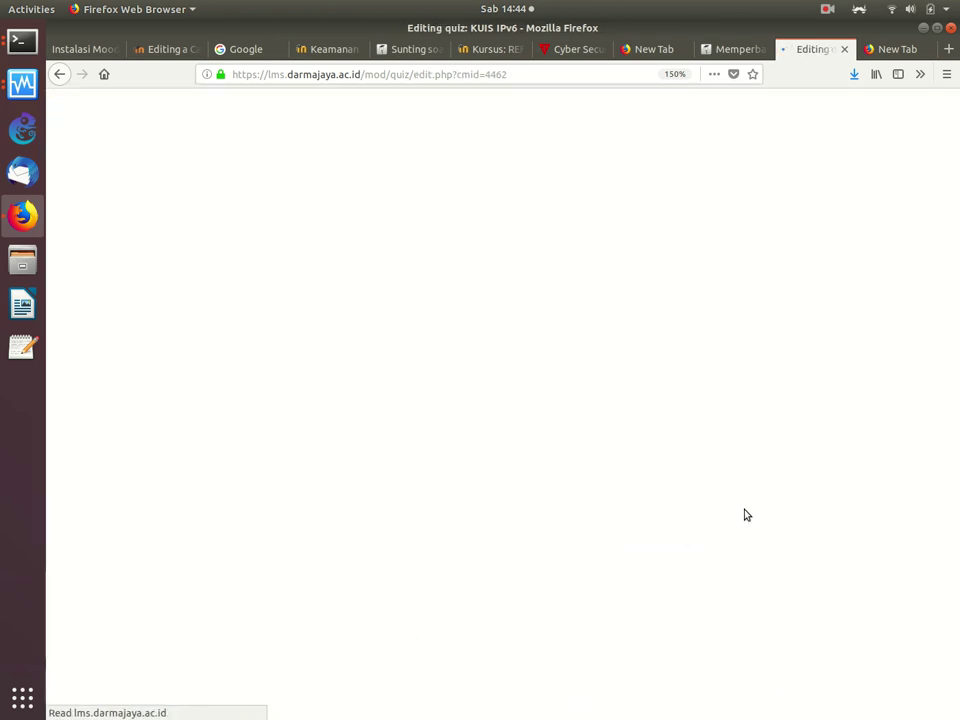
{"action": "scroll", "coordinate": [745, 514], "scroll_direction": "down", "scroll_amount": 5}
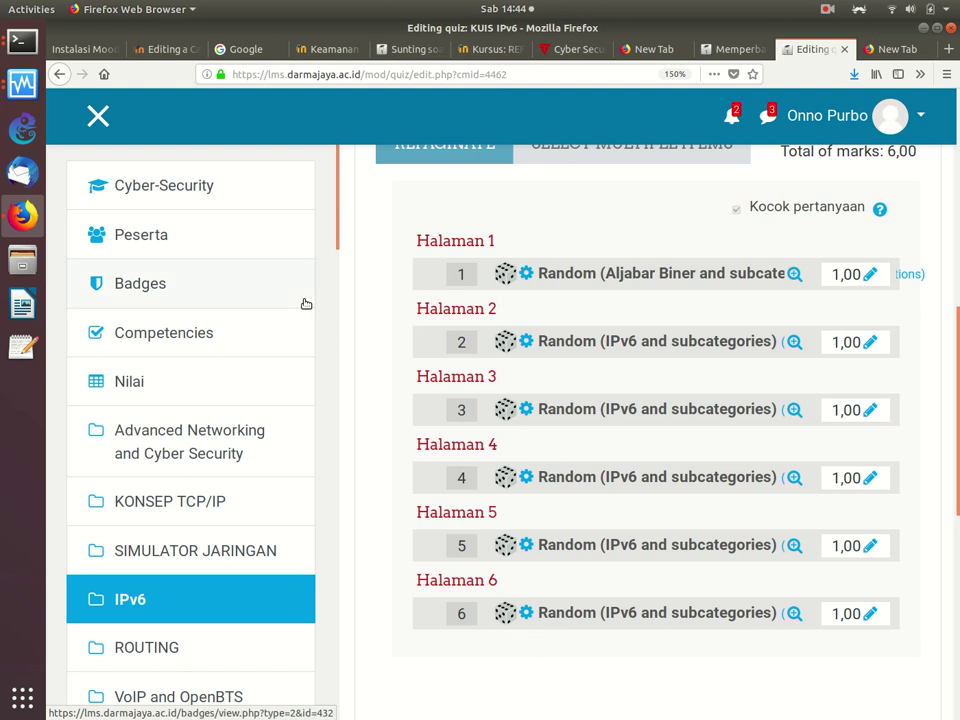
Step: Switch to the local Calculated question form and leave it unsaved via the CS-203 breadcrumb
{"action": "left_click", "coordinate": [184, 55]}
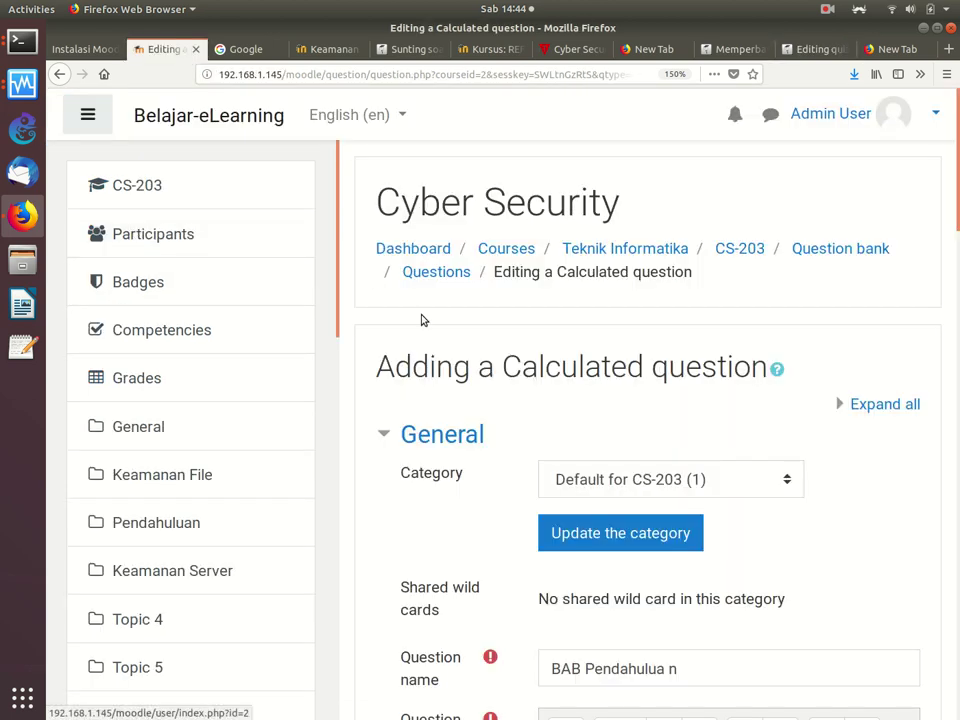
{"action": "scroll", "coordinate": [340, 370], "scroll_direction": "down", "scroll_amount": 10}
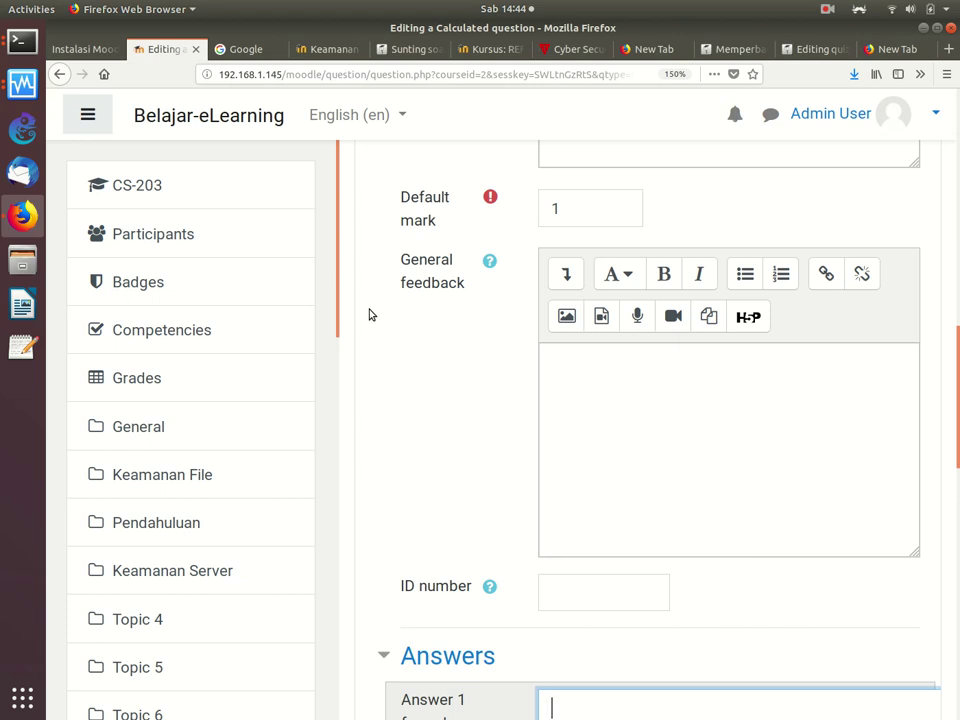
{"action": "scroll", "coordinate": [956, 332], "scroll_direction": "up", "scroll_amount": 1}
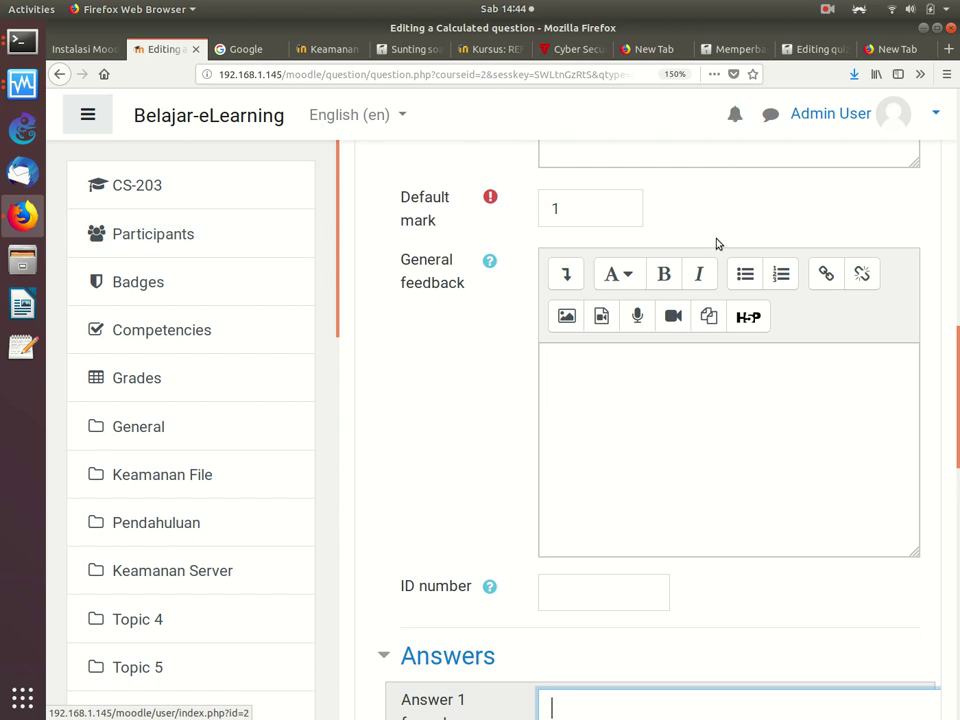
{"action": "left_click_drag", "start_coordinate": [951, 332], "coordinate": [936, 110]}
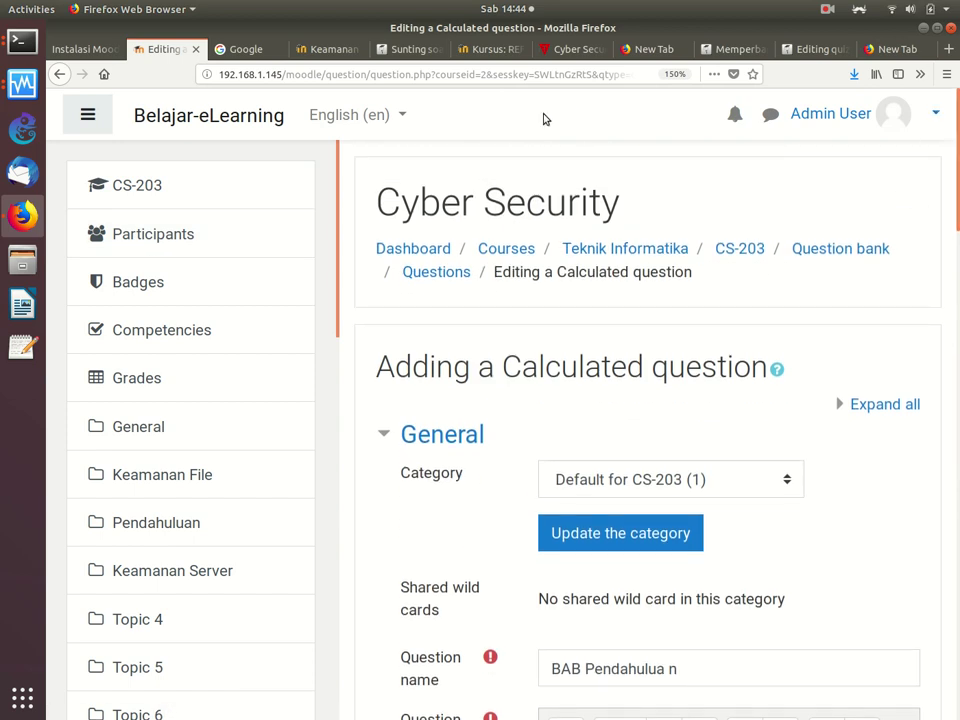
{"action": "left_click", "coordinate": [626, 250]}
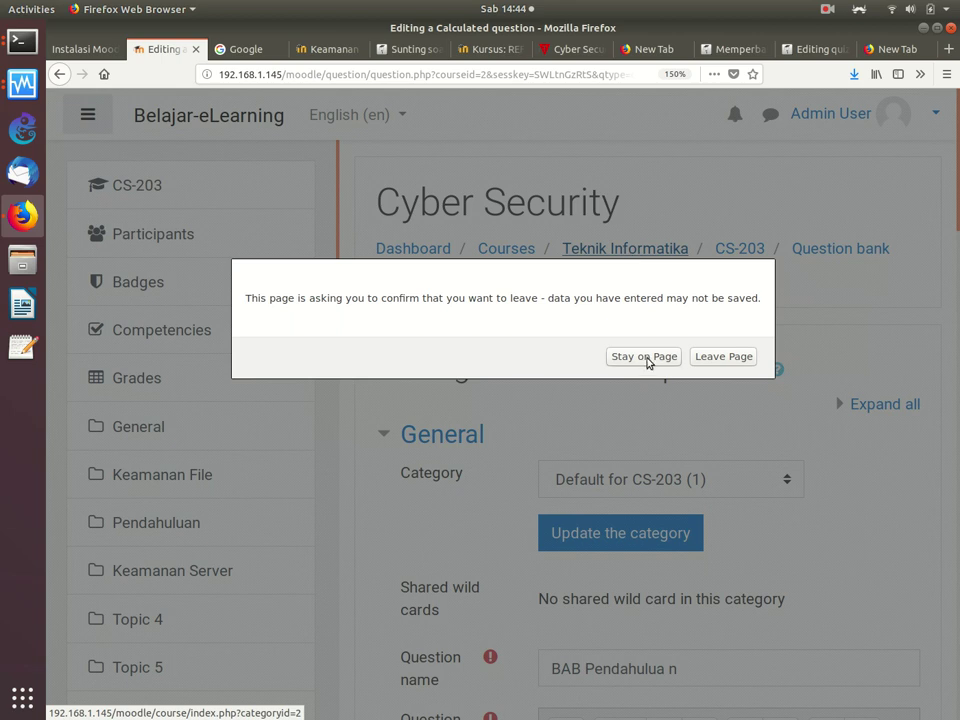
{"action": "left_click", "coordinate": [644, 357]}
{"action": "left_click", "coordinate": [740, 251]}
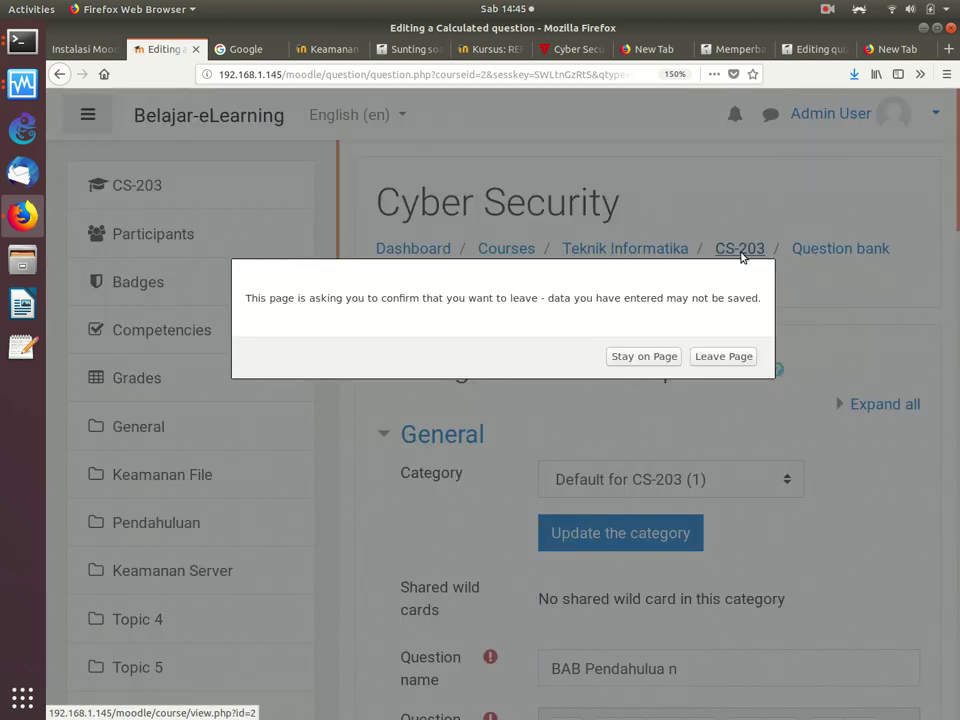
{"action": "left_click", "coordinate": [725, 357]}
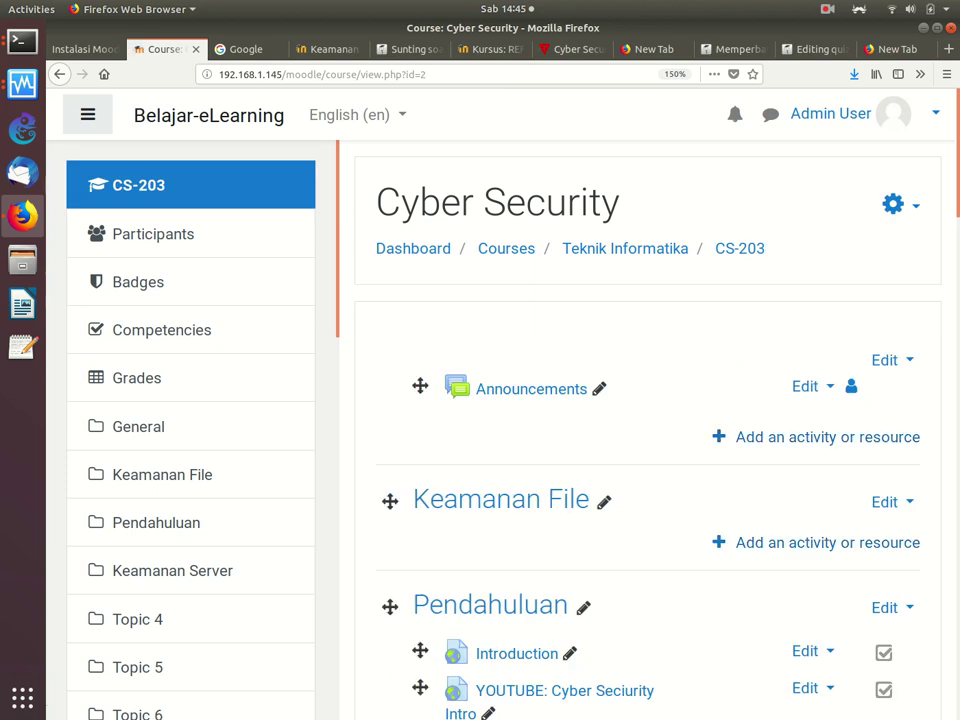
Step: Look at the action menu of the existing UAS quiz, then dismiss it
{"action": "scroll", "coordinate": [929, 306], "scroll_direction": "down", "scroll_amount": 5}
{"action": "scroll", "coordinate": [929, 306], "scroll_direction": "up", "scroll_amount": 1}
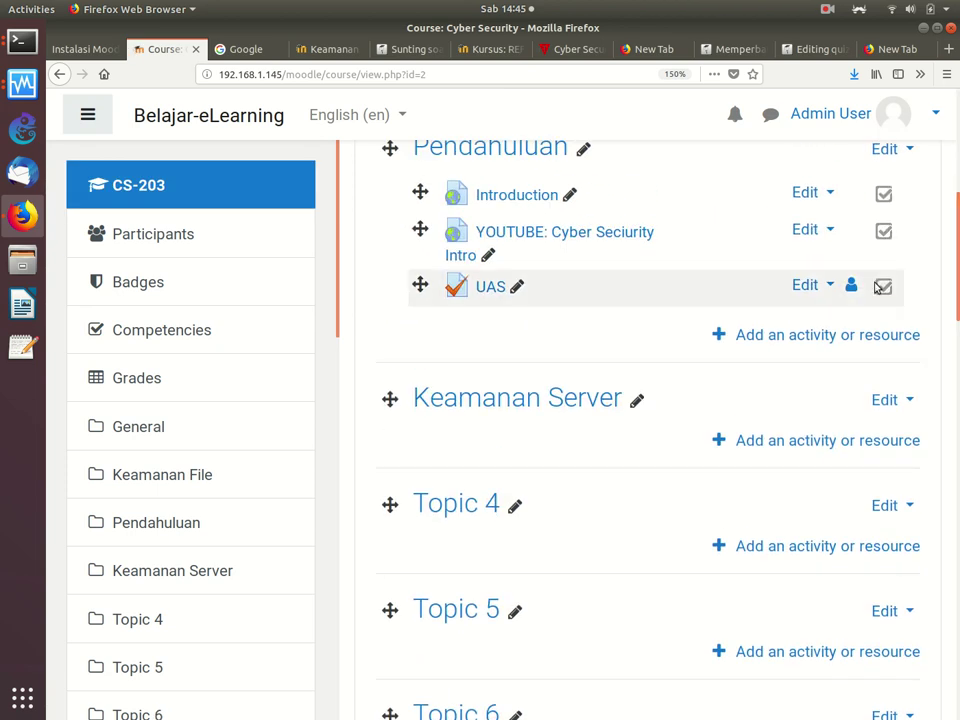
{"action": "left_click", "coordinate": [808, 287]}
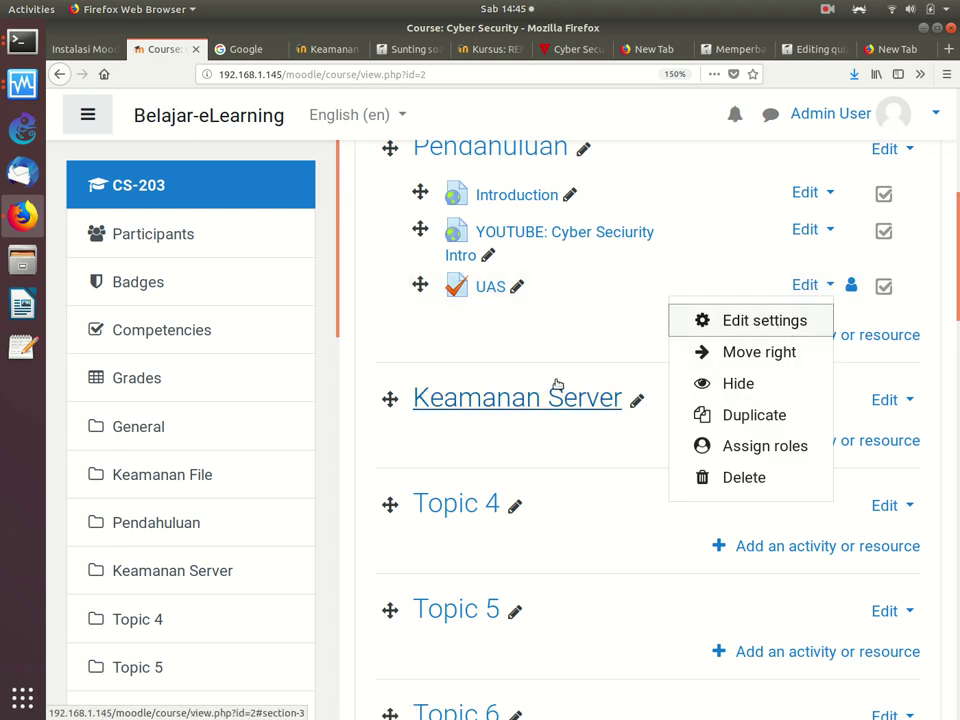
{"action": "key", "text": "Escape"}
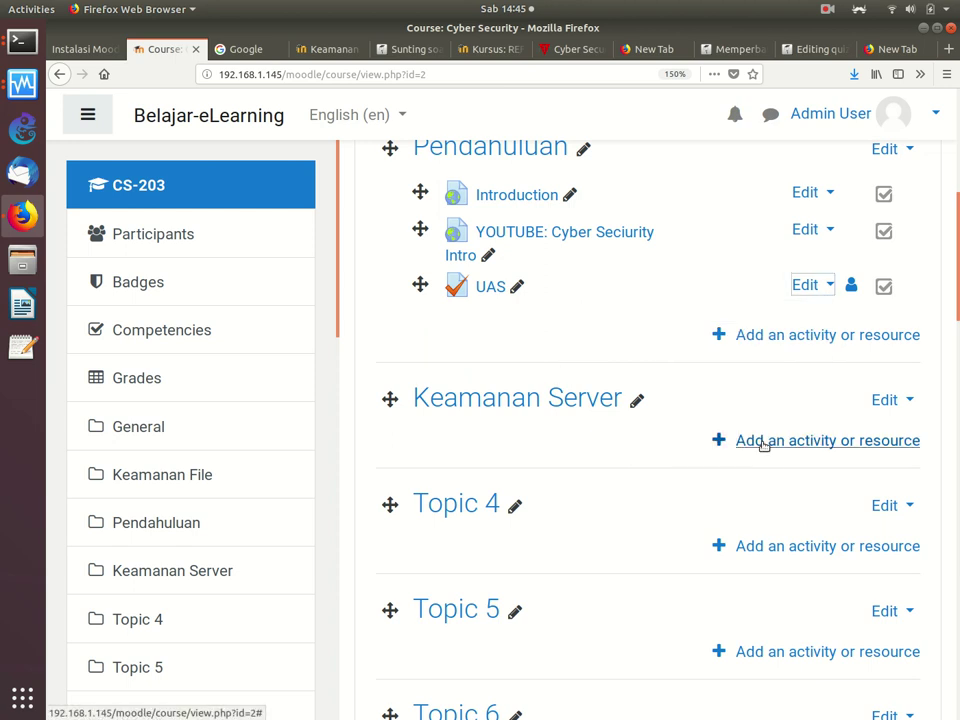
Step: Add a new Quiz activity to the Keamanan Server section named UTS
{"action": "left_click", "coordinate": [763, 442]}
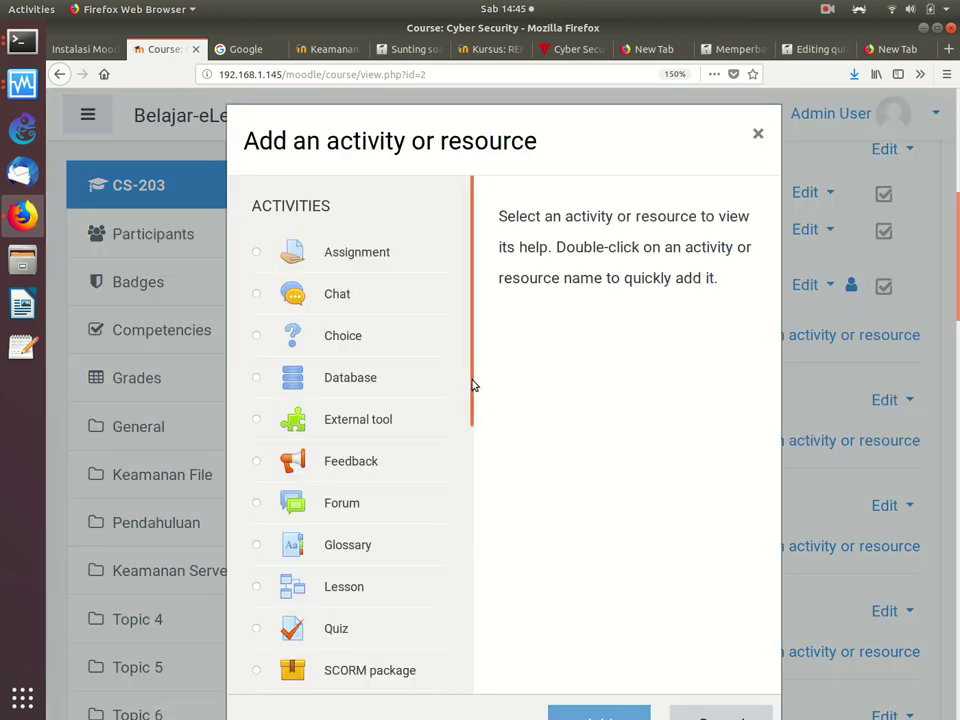
{"action": "scroll", "coordinate": [459, 519], "scroll_direction": "down", "scroll_amount": 5}
{"action": "left_click", "coordinate": [259, 350]}
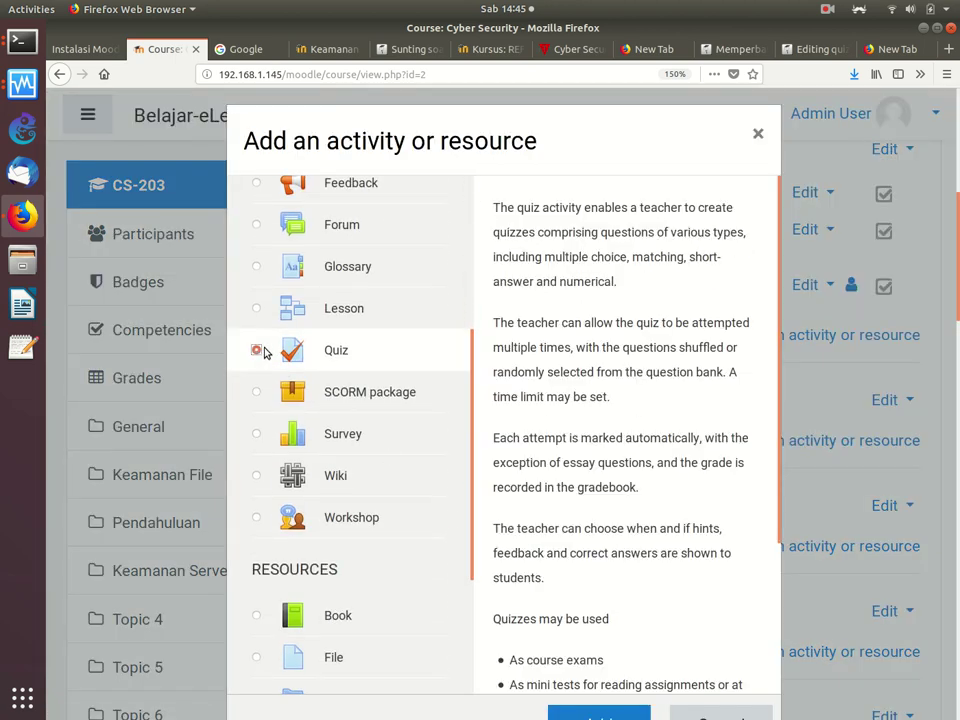
{"action": "left_click", "coordinate": [598, 712]}
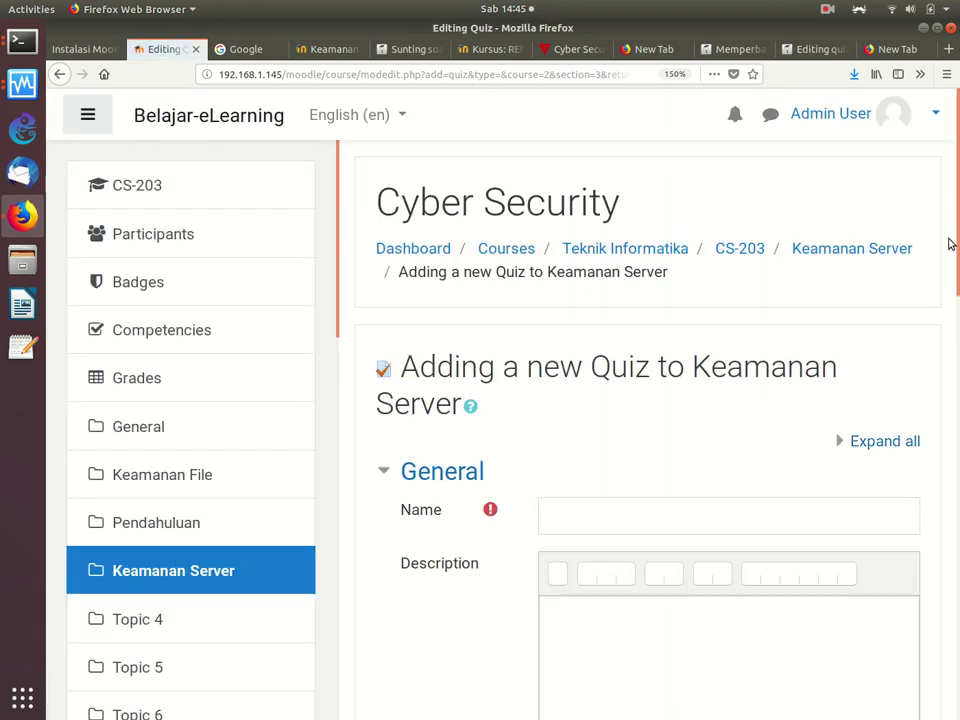
{"action": "scroll", "coordinate": [938, 303], "scroll_direction": "down", "scroll_amount": 3}
{"action": "left_click", "coordinate": [788, 304]}
{"action": "type", "text": "UTS"}
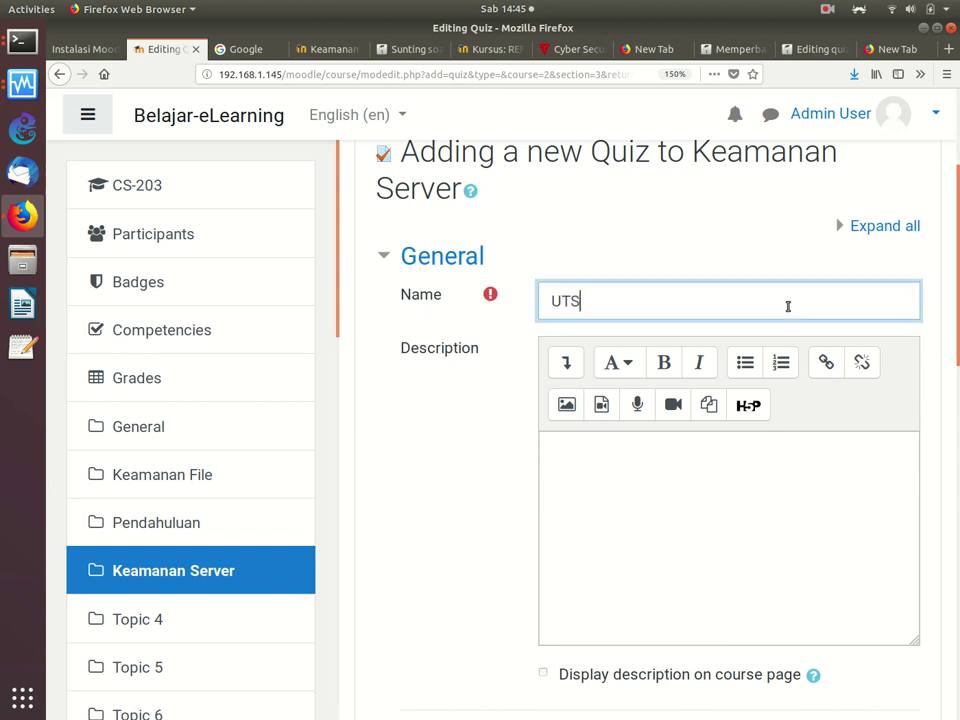
Step: Enable a 1-day time limit for UTS and save, returning to the course
{"action": "scroll", "coordinate": [932, 456], "scroll_direction": "down", "scroll_amount": 8}
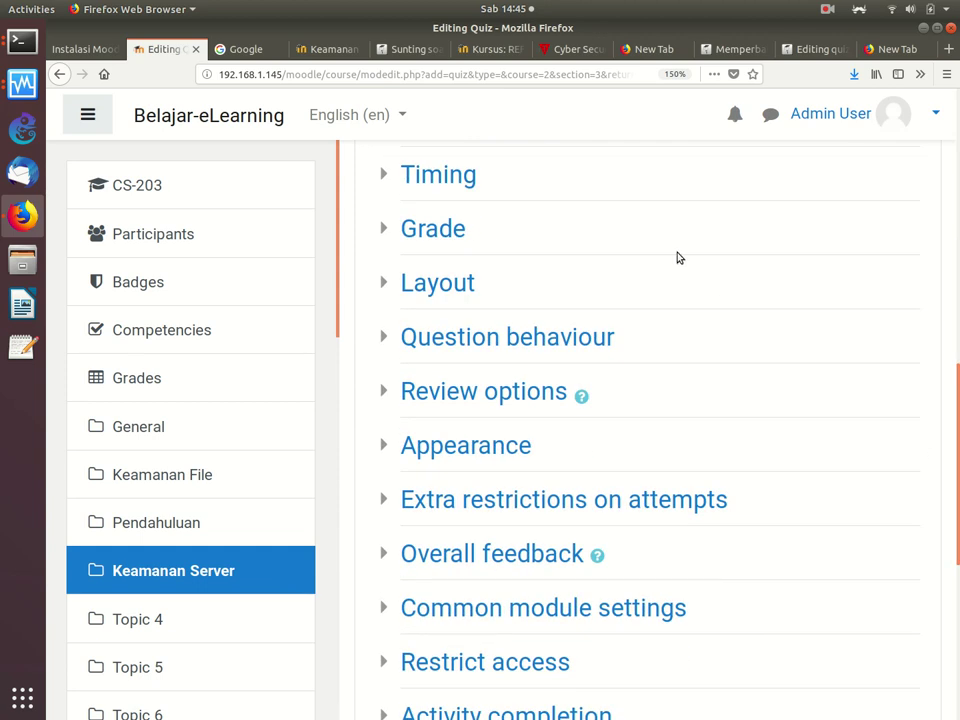
{"action": "left_click", "coordinate": [392, 176]}
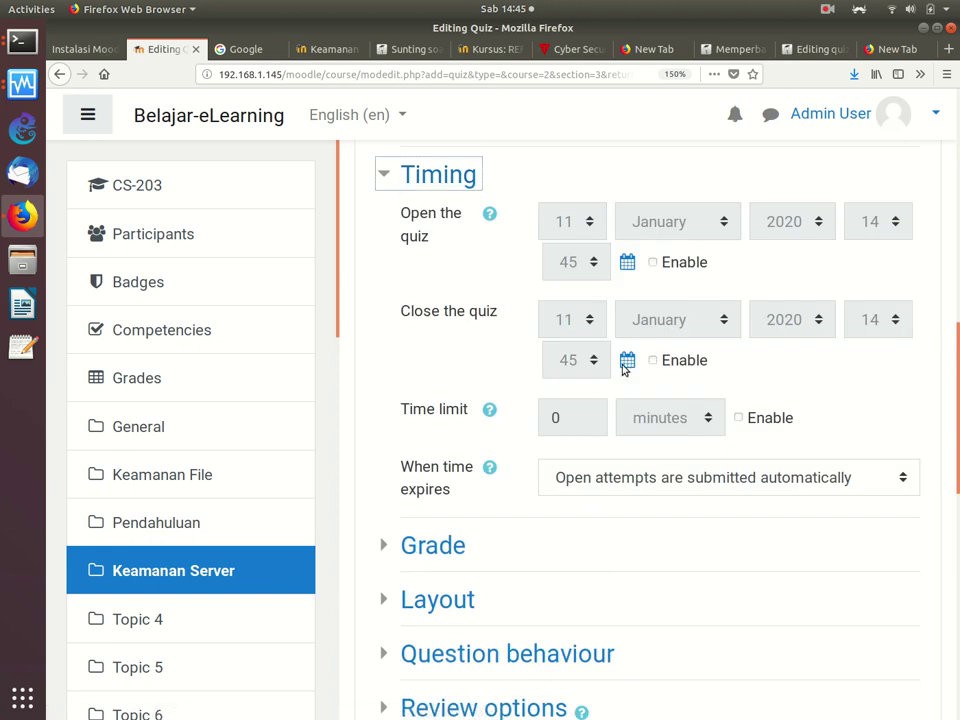
{"action": "left_click", "coordinate": [738, 417]}
{"action": "left_click", "coordinate": [677, 420]}
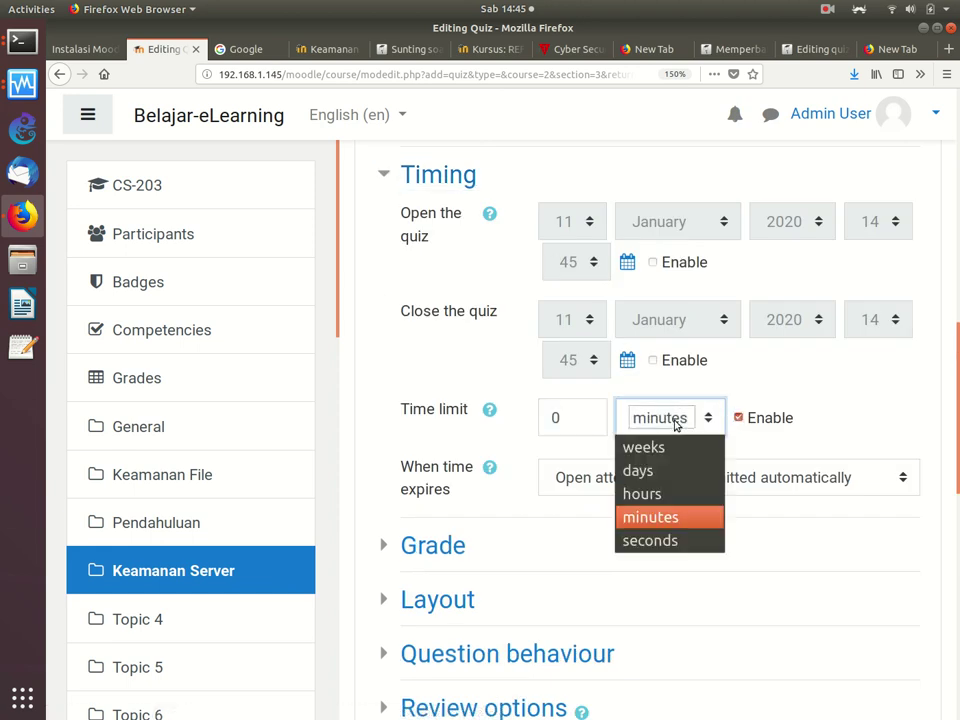
{"action": "left_click", "coordinate": [664, 463]}
{"action": "left_click_drag", "start_coordinate": [579, 416], "coordinate": [480, 394]}
{"action": "type", "text": "1"}
{"action": "scroll", "coordinate": [921, 604], "scroll_direction": "down", "scroll_amount": 10}
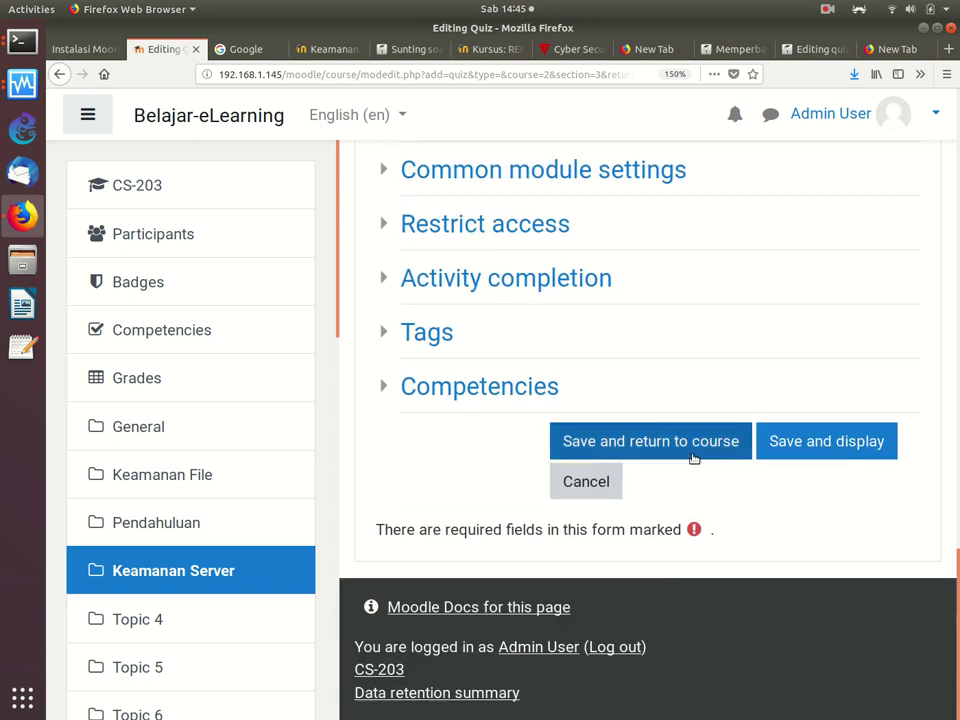
{"action": "left_click", "coordinate": [694, 451]}
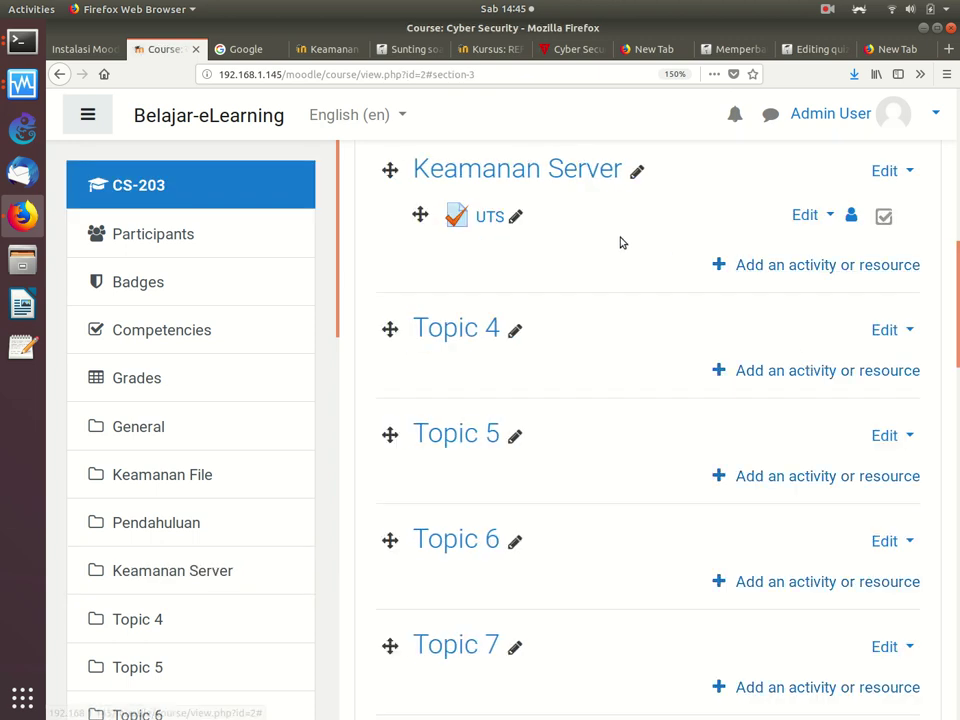
Step: Open the UTS quiz's Edit quiz page, which shows 0 questions
{"action": "left_click", "coordinate": [481, 219]}
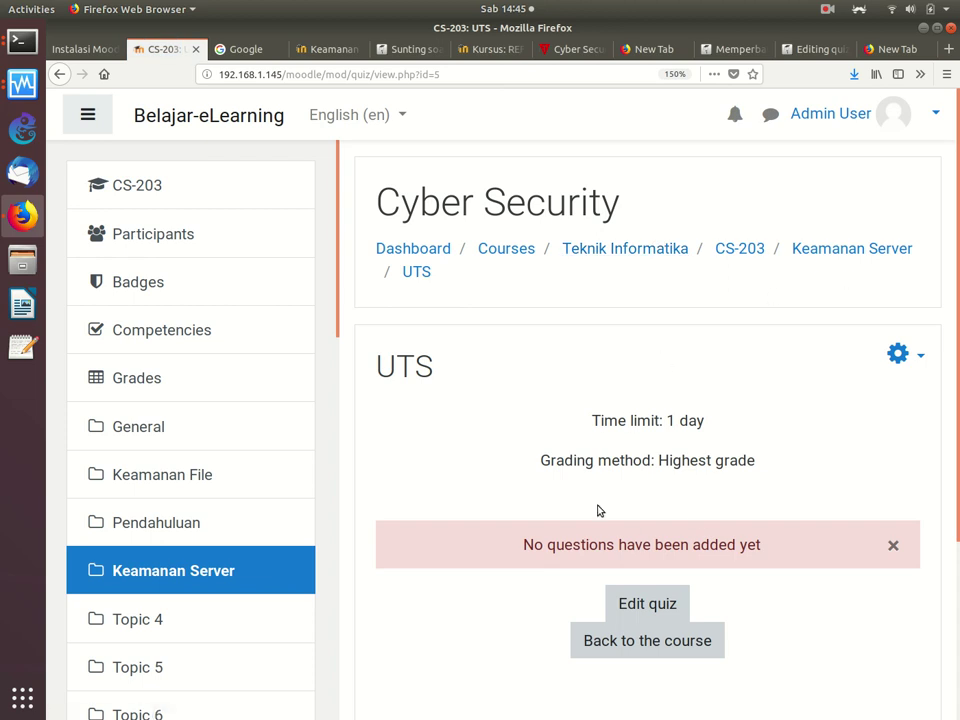
{"action": "scroll", "coordinate": [926, 266], "scroll_direction": "down", "scroll_amount": 3}
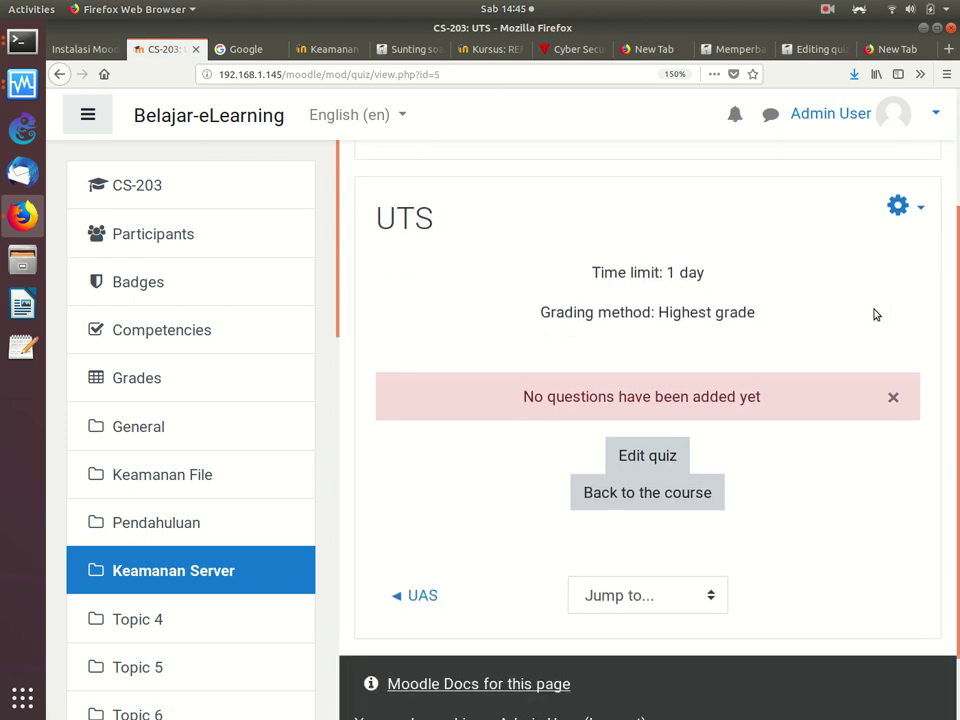
{"action": "left_click", "coordinate": [674, 458]}
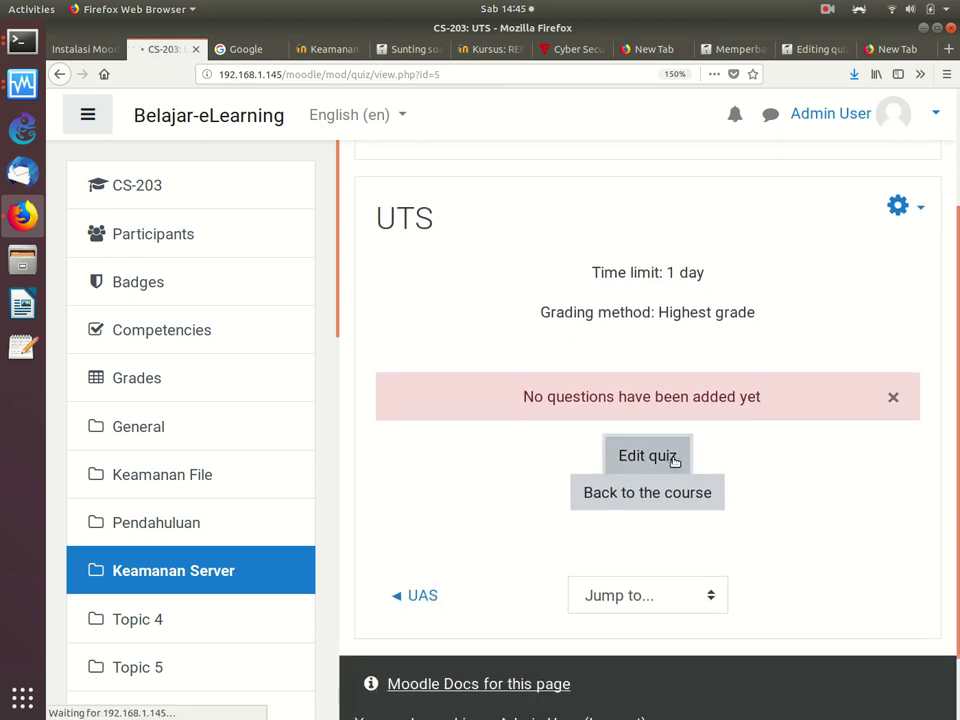
{"action": "scroll", "coordinate": [949, 278], "scroll_direction": "down", "scroll_amount": 2}
{"action": "scroll", "coordinate": [949, 278], "scroll_direction": "down", "scroll_amount": 2}
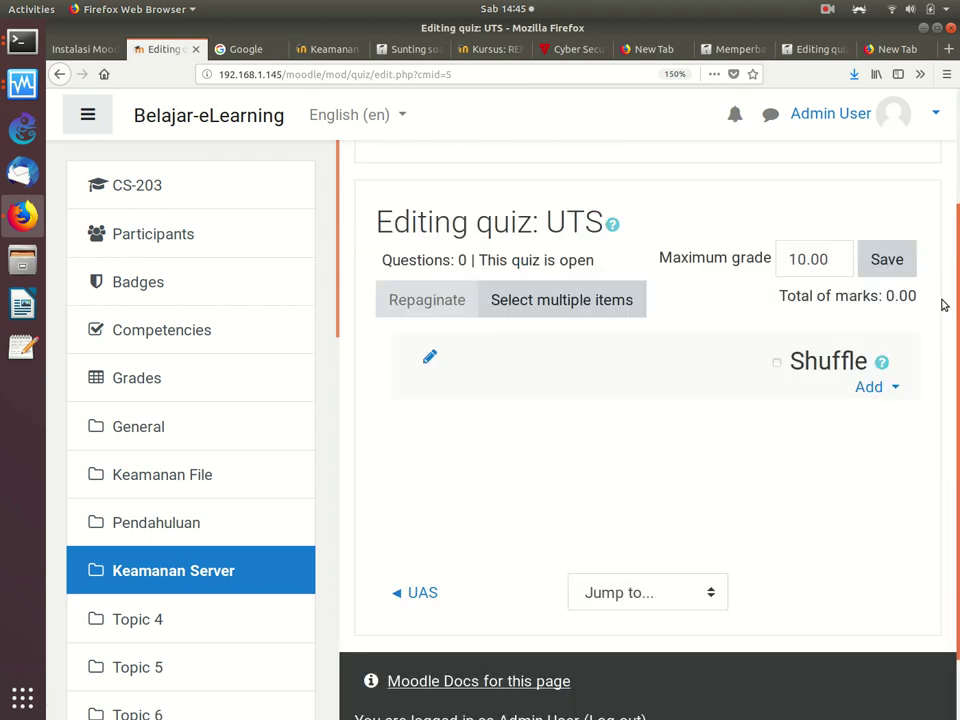
Step: Set the browser zoom to 120% and show the Add menu for questions
{"action": "key", "text": "ctrl+minus"}
{"action": "key", "text": "ctrl+minus"}
{"action": "key", "text": "ctrl+minus"}
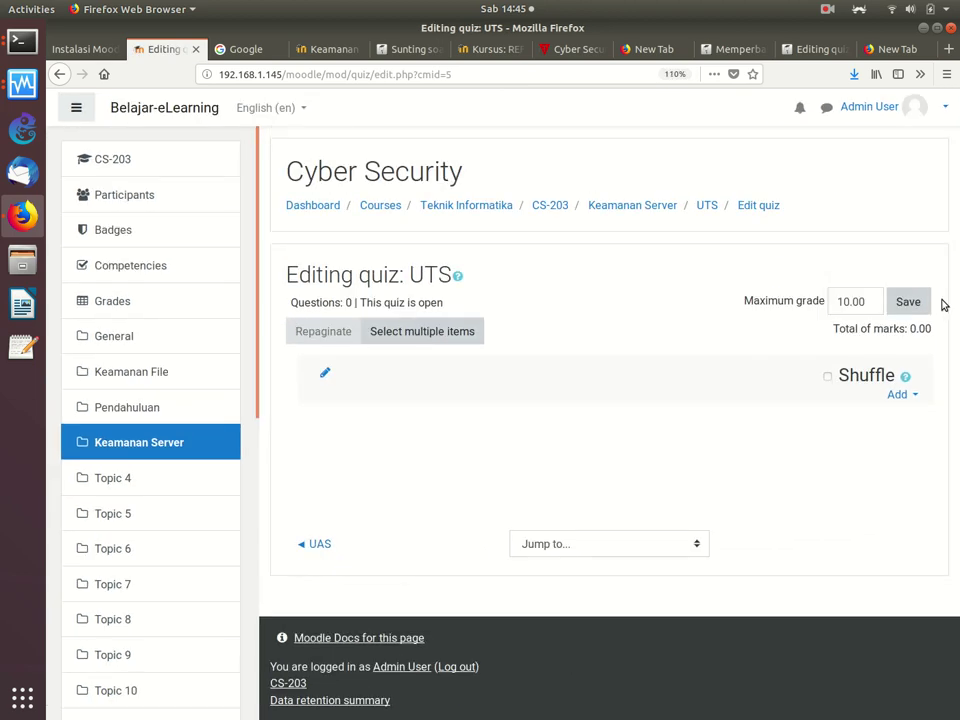
{"action": "key", "text": "ctrl+plus"}
{"action": "key", "text": "ctrl+plus"}
{"action": "key", "text": "ctrl+plus"}
{"action": "key", "text": "ctrl+plus"}
{"action": "key", "text": "ctrl+plus"}
{"action": "key", "text": "ctrl+minus"}
{"action": "key", "text": "ctrl+minus"}
{"action": "key", "text": "ctrl+minus"}
{"action": "key", "text": "ctrl+minus"}
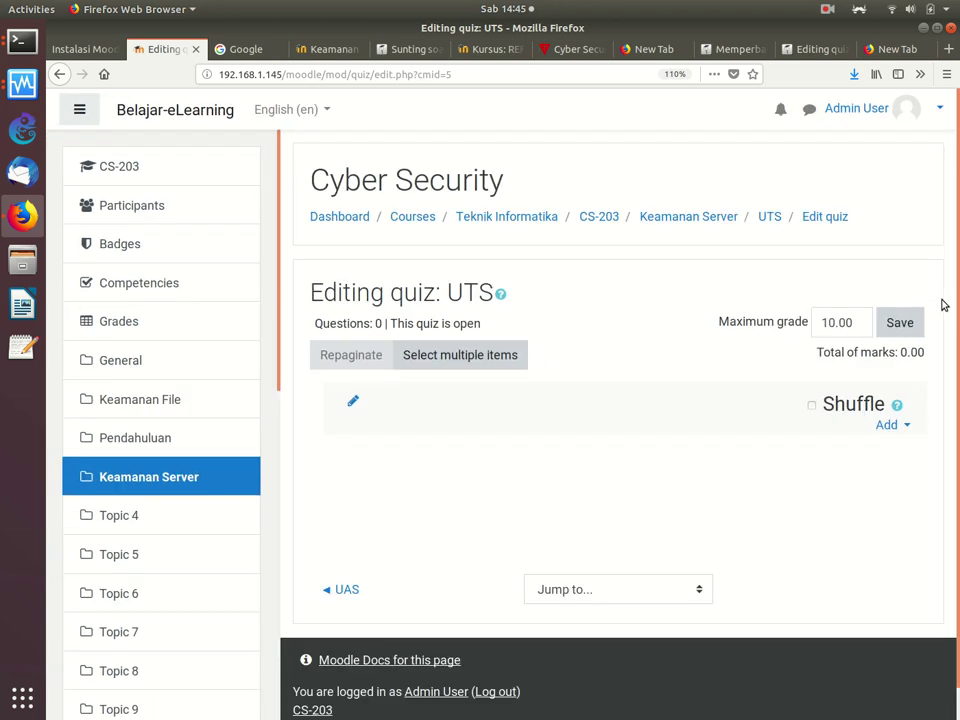
{"action": "left_click", "coordinate": [888, 426]}
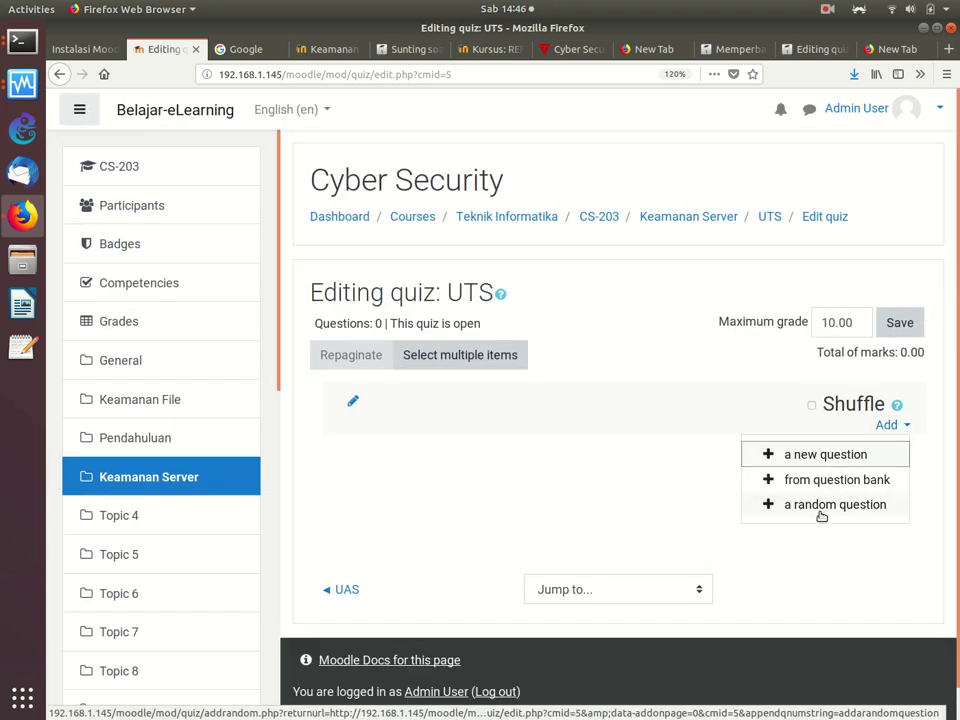
{"action": "left_click", "coordinate": [820, 507]}
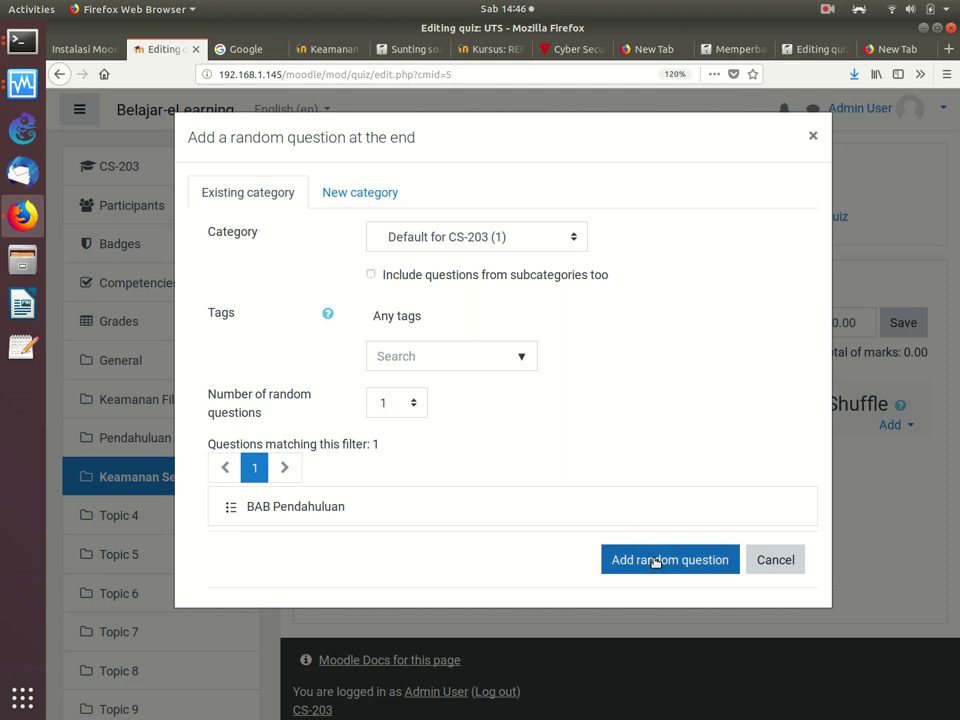
{"action": "left_click", "coordinate": [415, 404]}
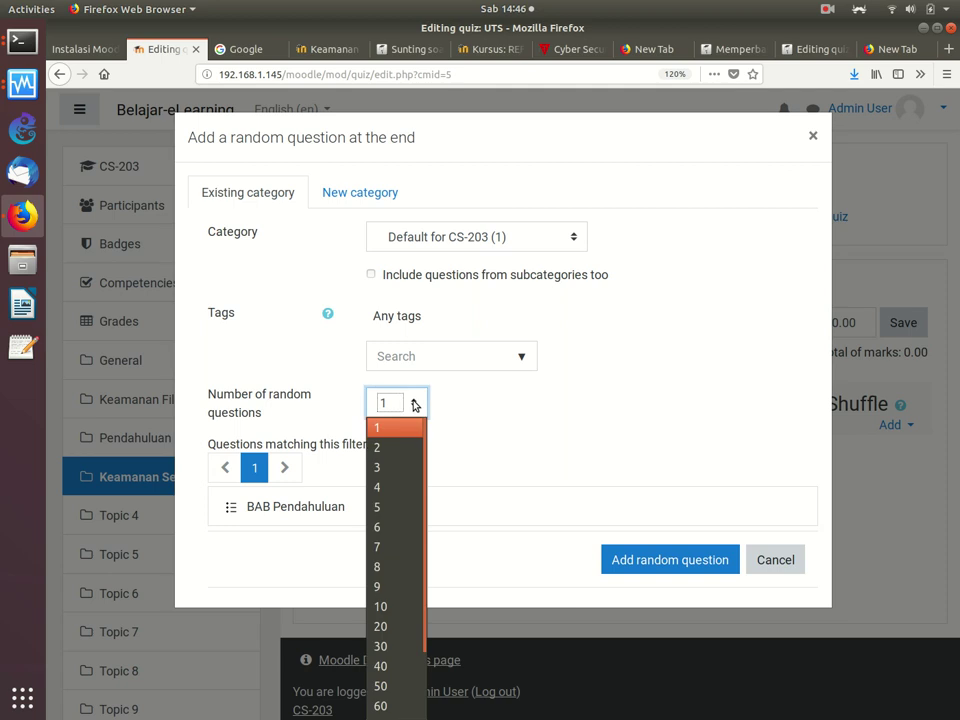
{"action": "left_click_drag", "start_coordinate": [424, 456], "coordinate": [433, 634]}
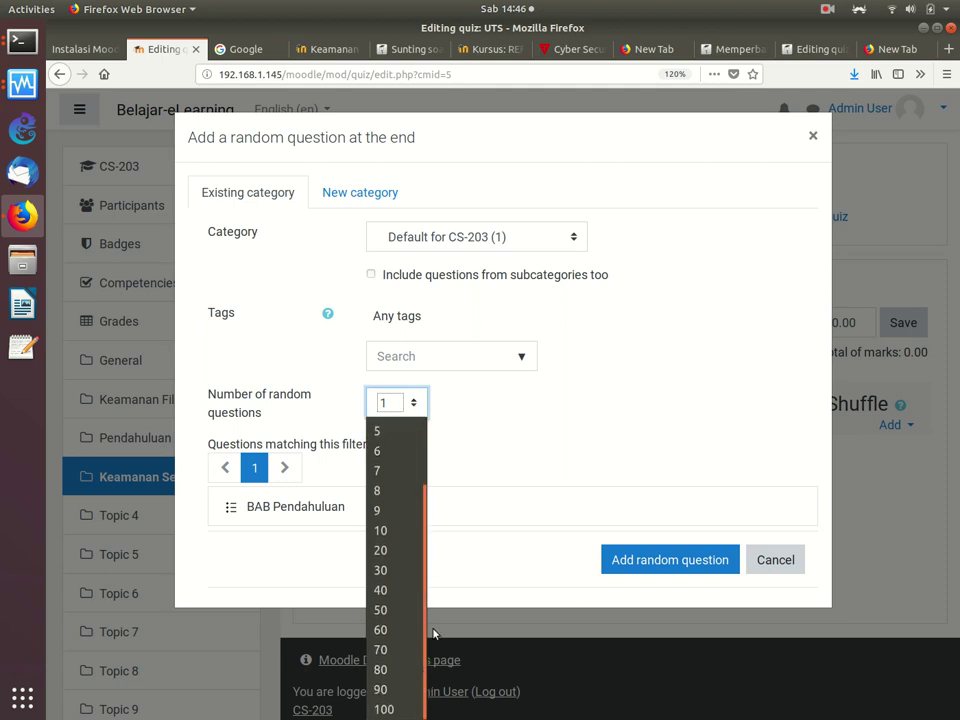
{"action": "left_click", "coordinate": [411, 709]}
{"action": "left_click", "coordinate": [545, 238]}
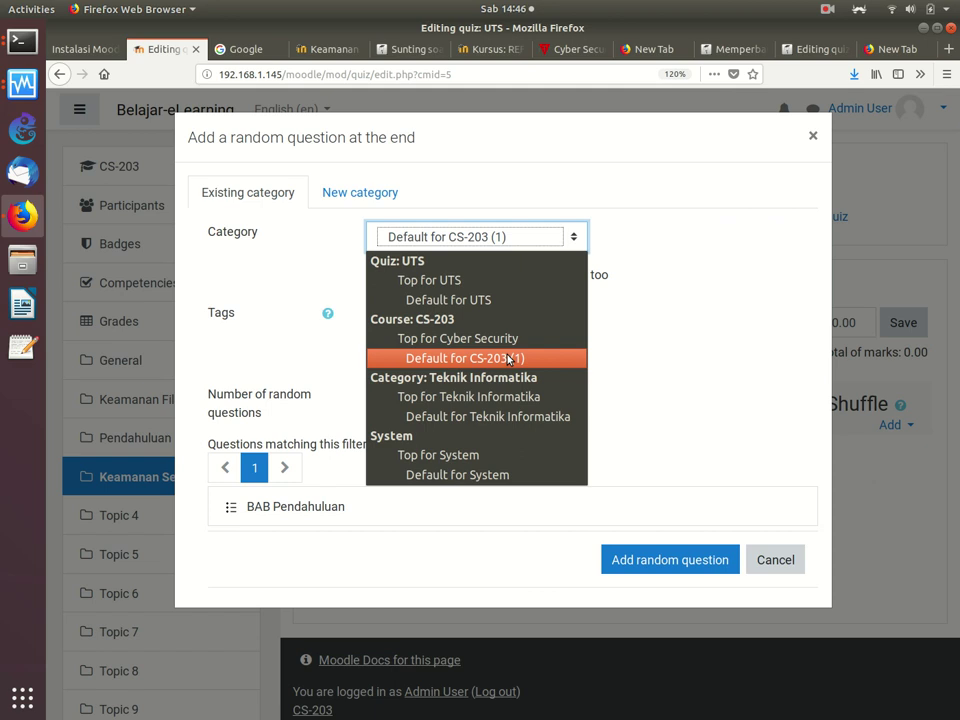
{"action": "left_click", "coordinate": [679, 333]}
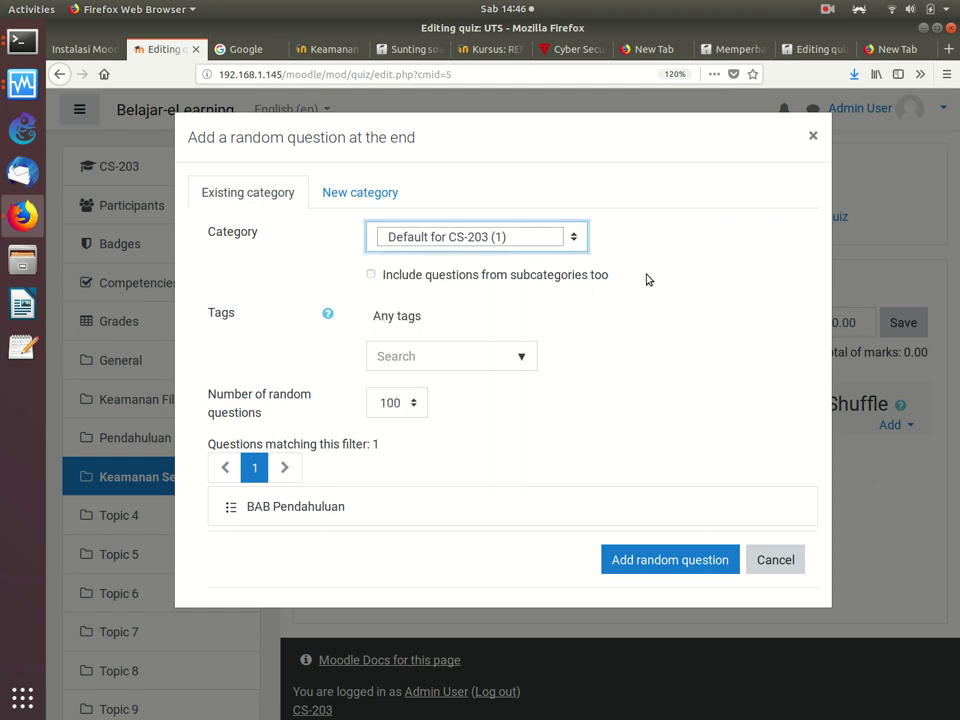
{"action": "left_click", "coordinate": [386, 404]}
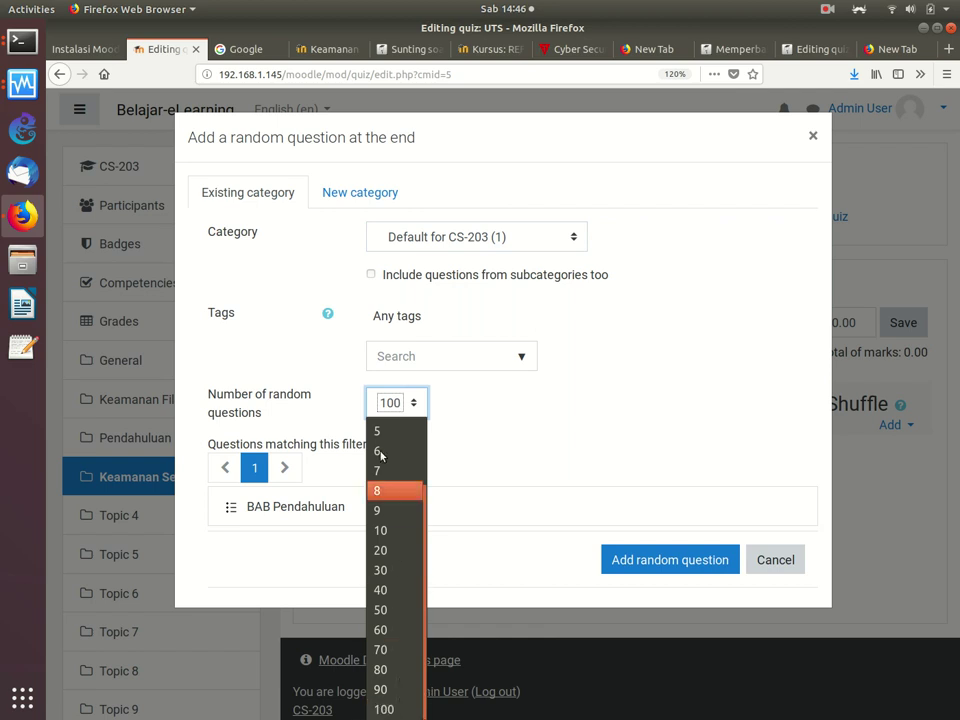
{"action": "left_click", "coordinate": [648, 412]}
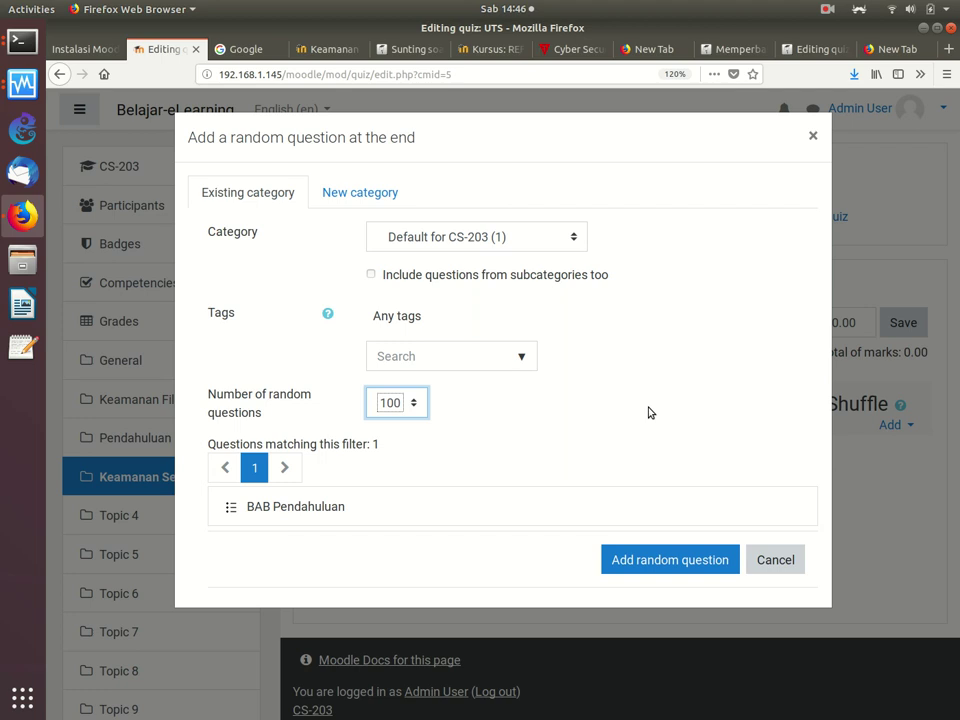
{"action": "left_click", "coordinate": [774, 566]}
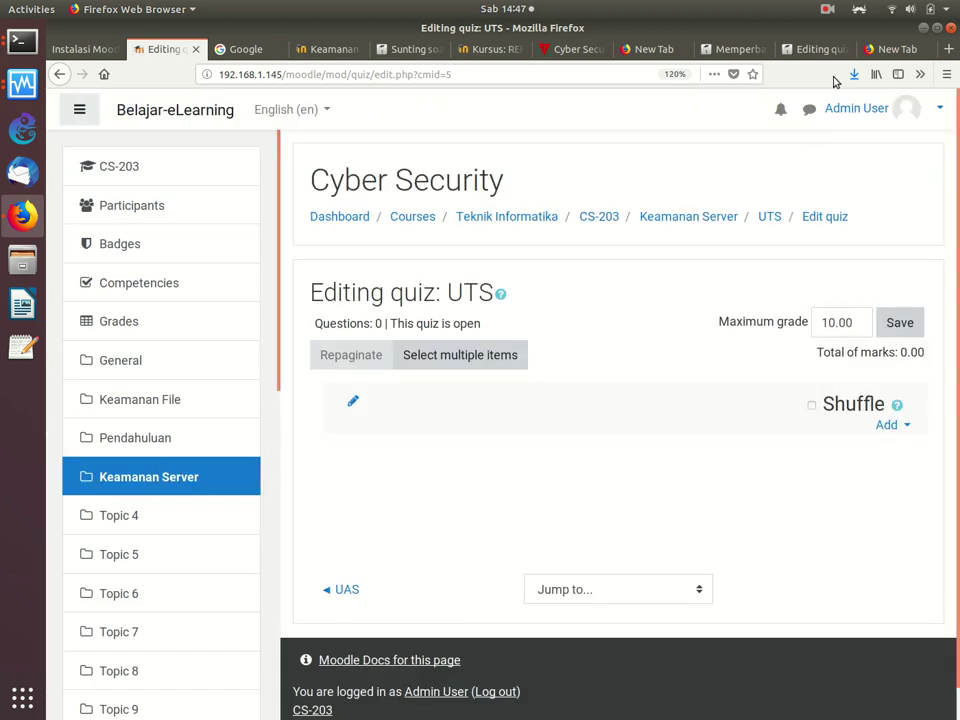
{"action": "left_click", "coordinate": [827, 9]}
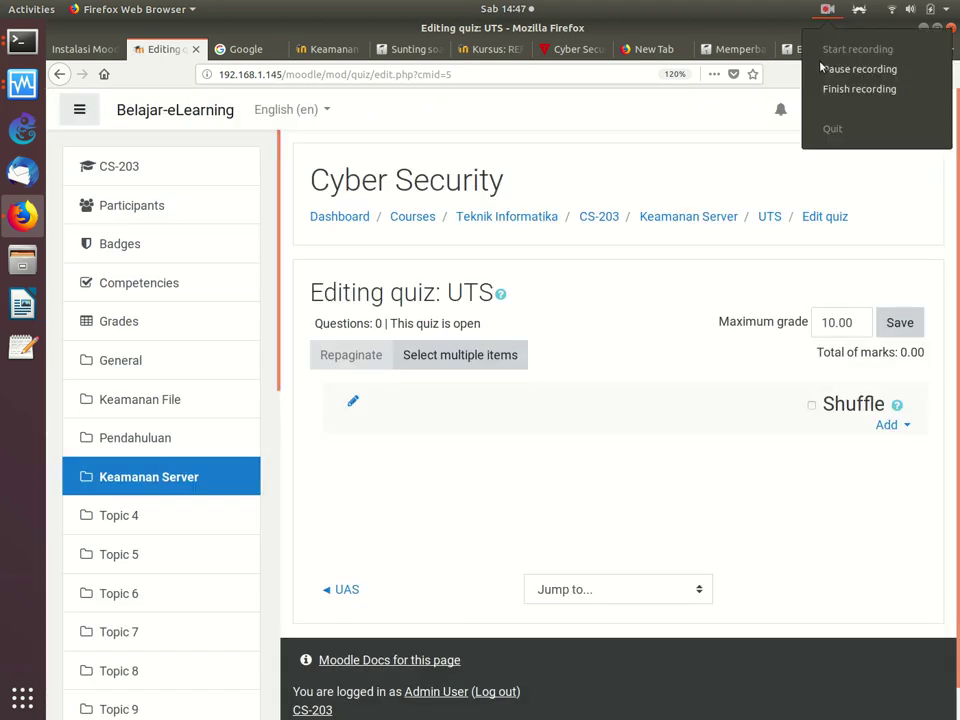